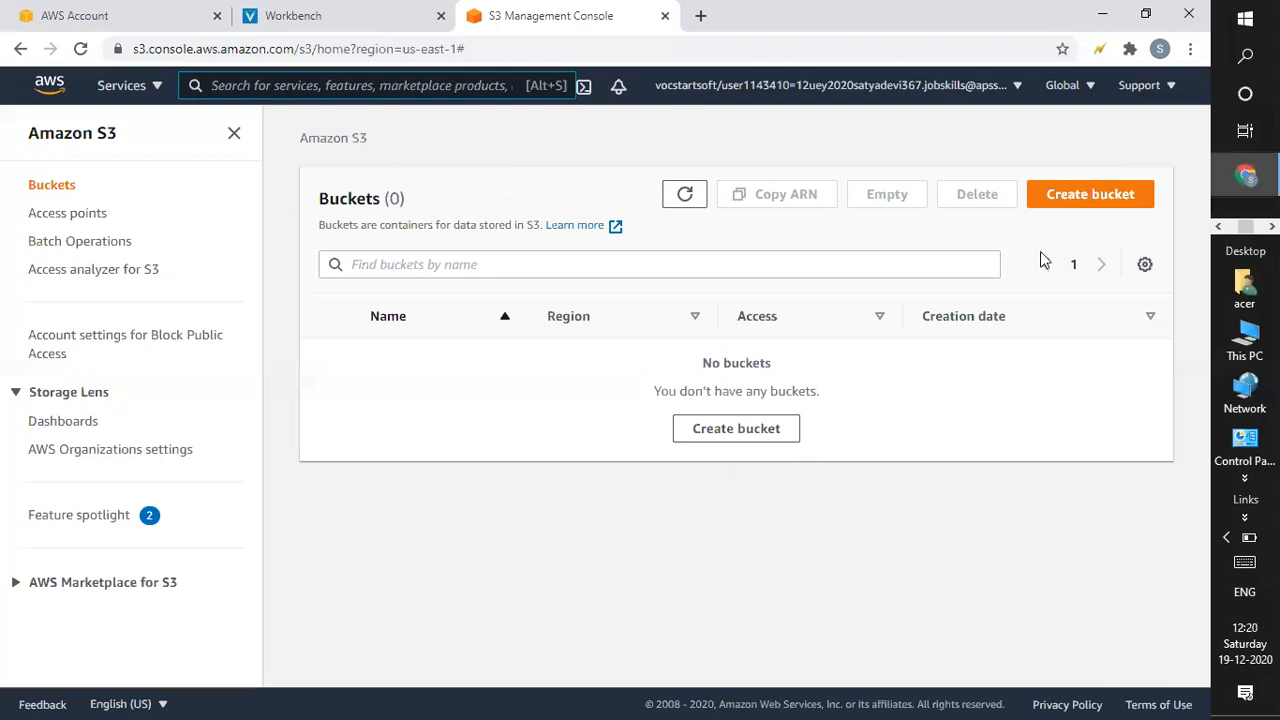
# Start a new bucket named myfirstbucket19dec in region us-east-1.
pyautogui.click(1100, 193)
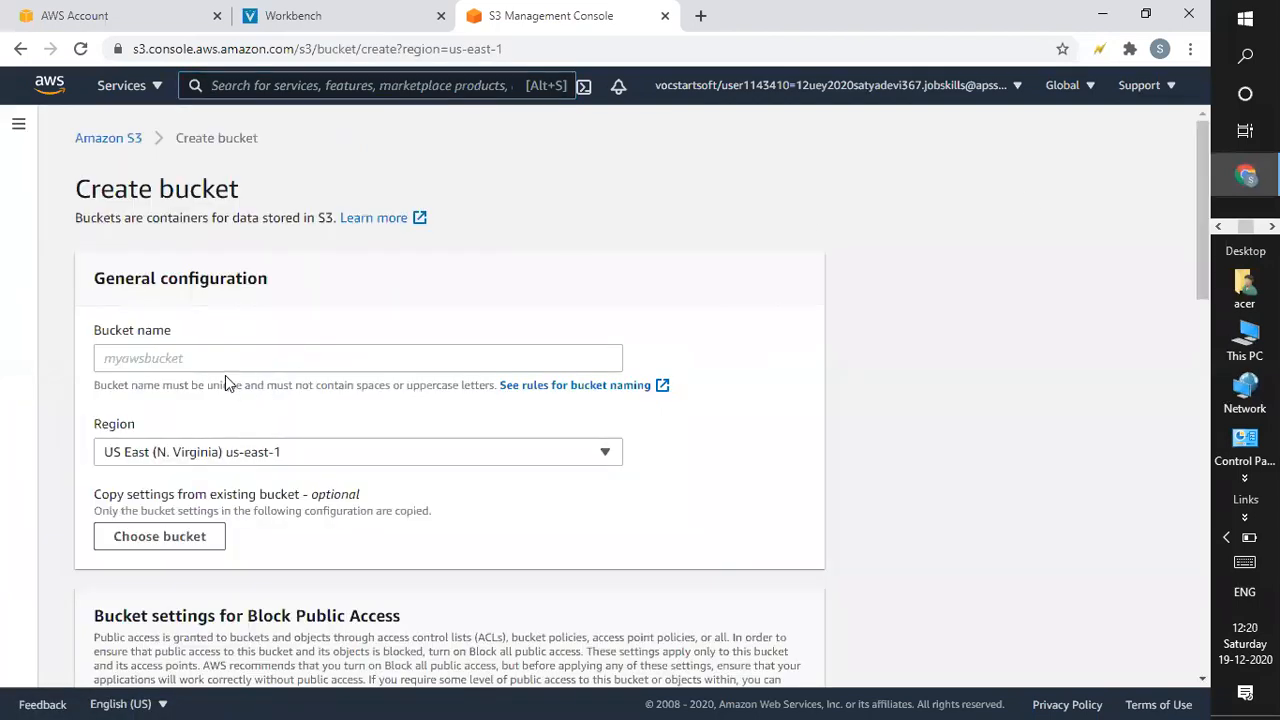
pyautogui.click(269, 357)
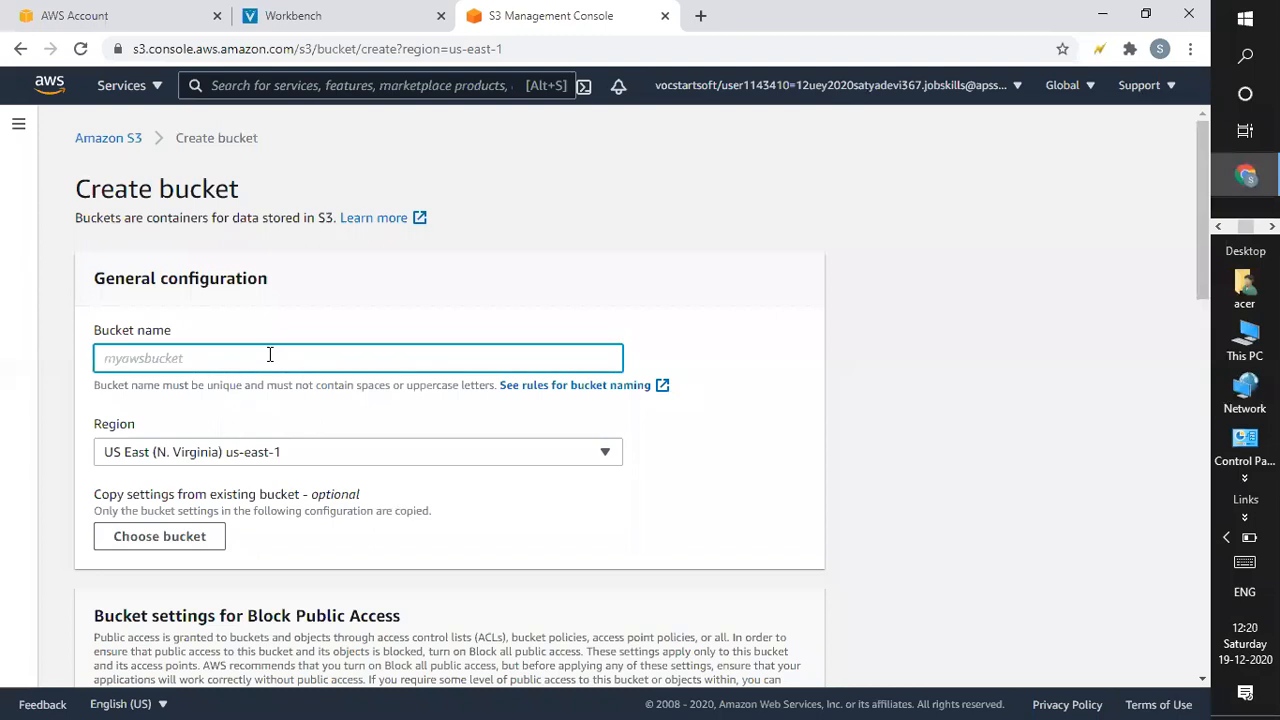
pyautogui.write('myfirstbucket')
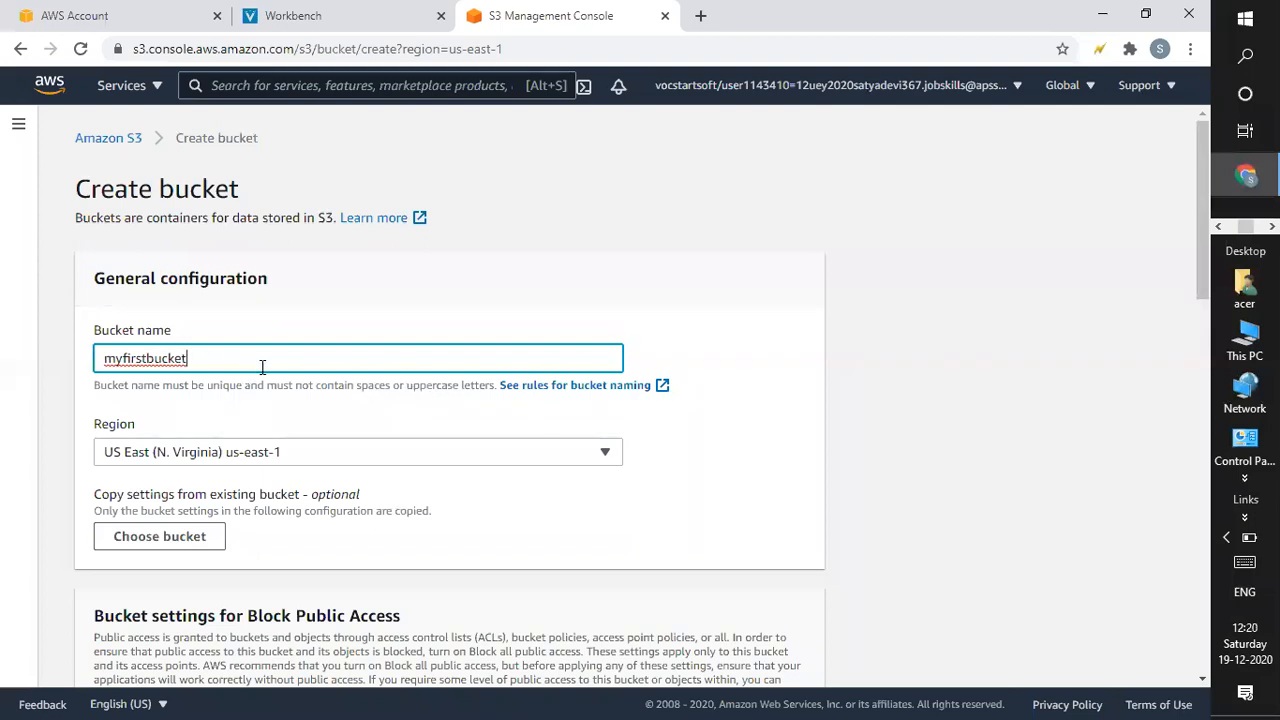
pyautogui.write('19dec')
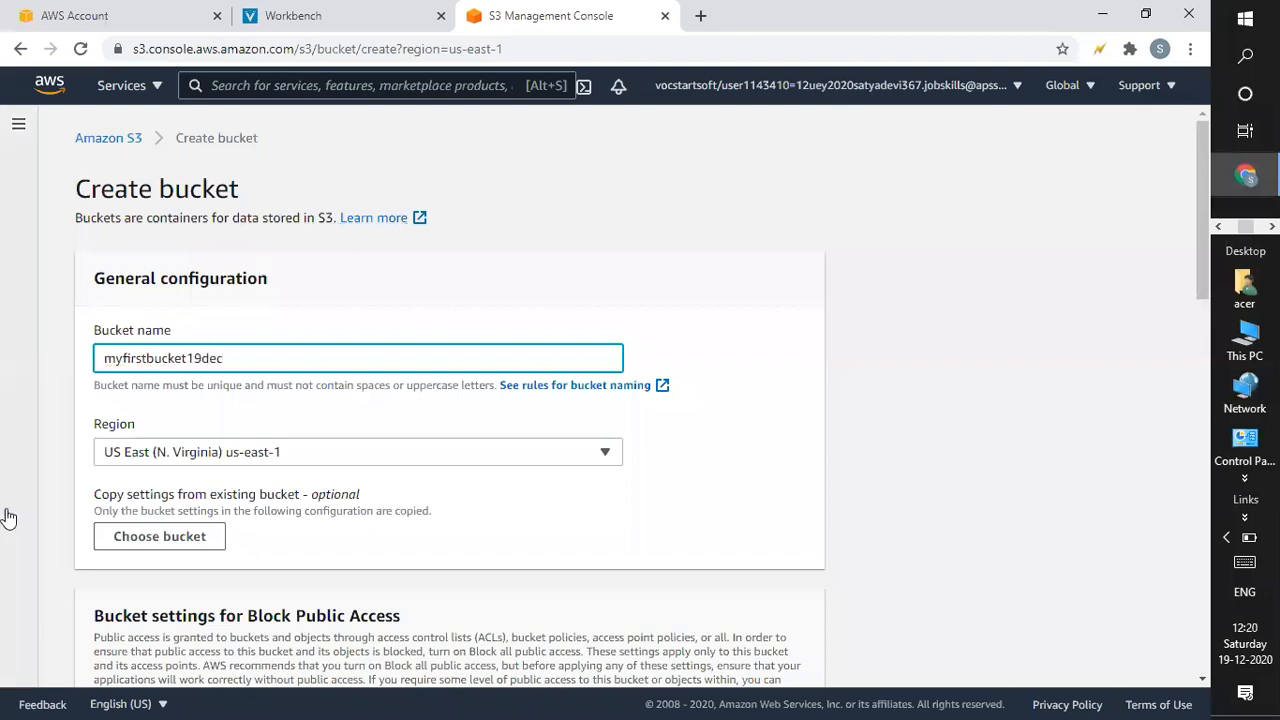
pyautogui.moveTo(1203, 258); pyautogui.dragTo(1205, 188)
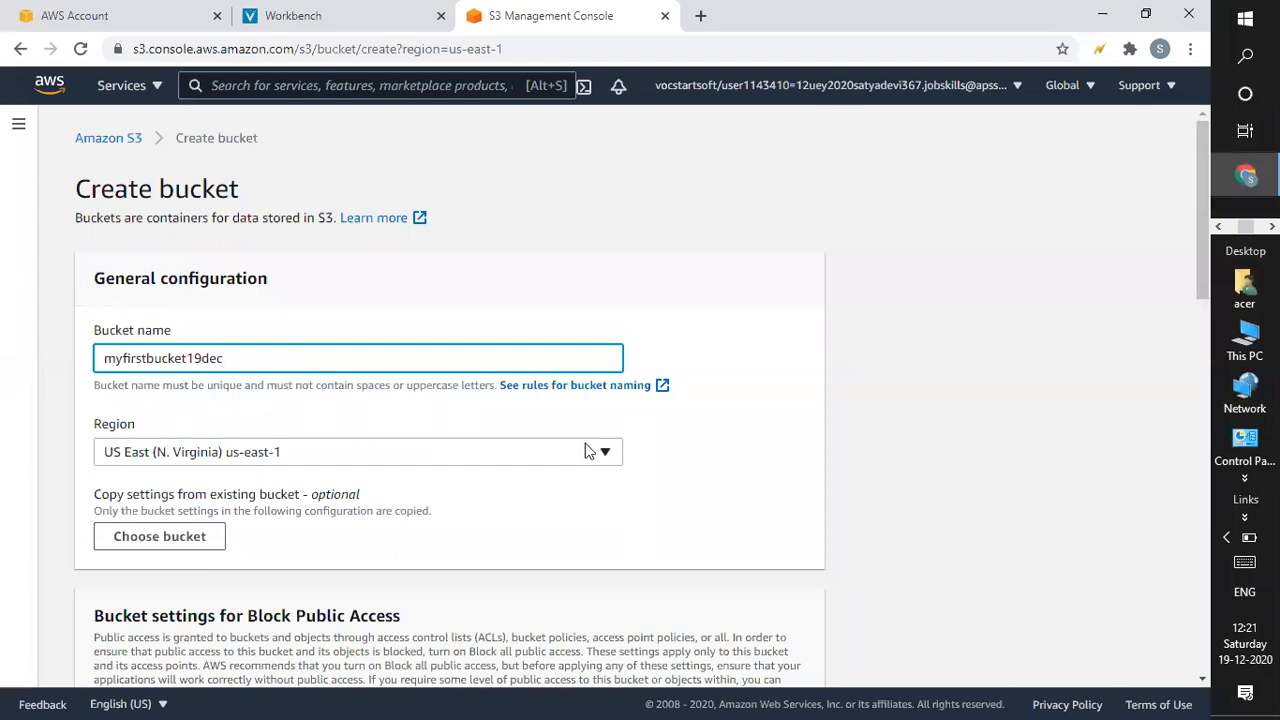
pyautogui.moveTo(1203, 253); pyautogui.dragTo(1194, 219)
pyautogui.click(201, 458)
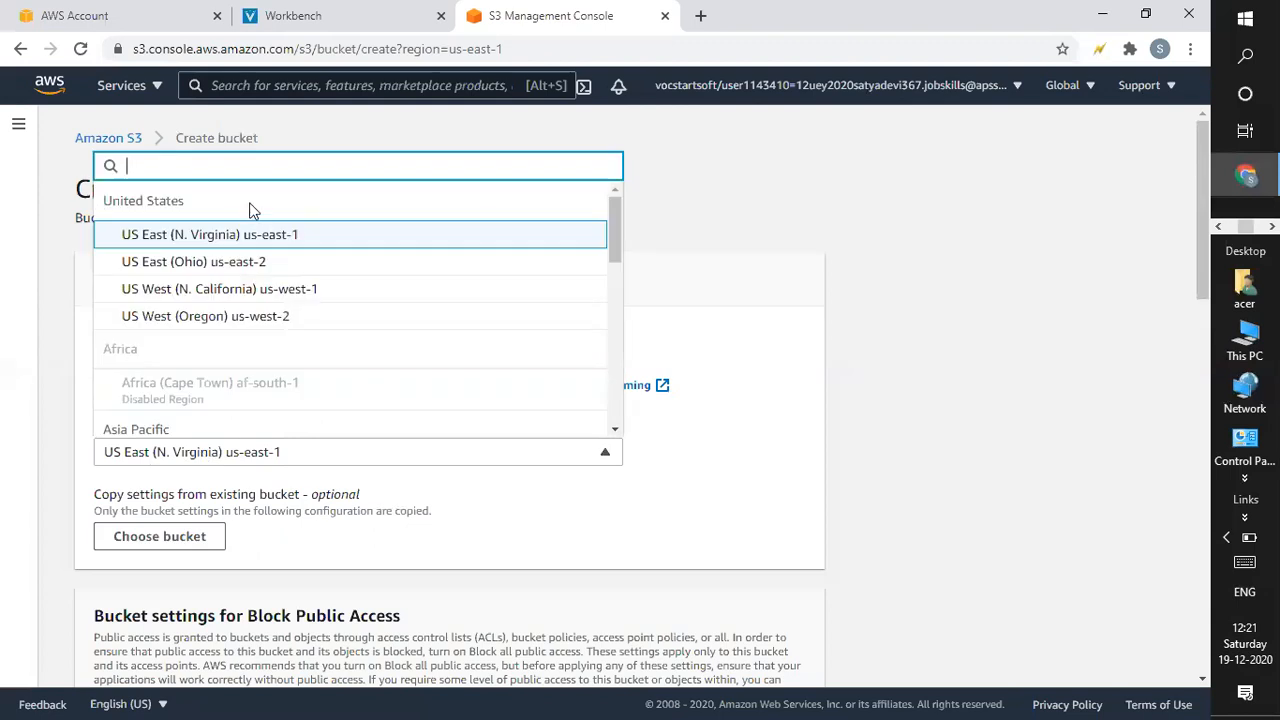
pyautogui.click(238, 238)
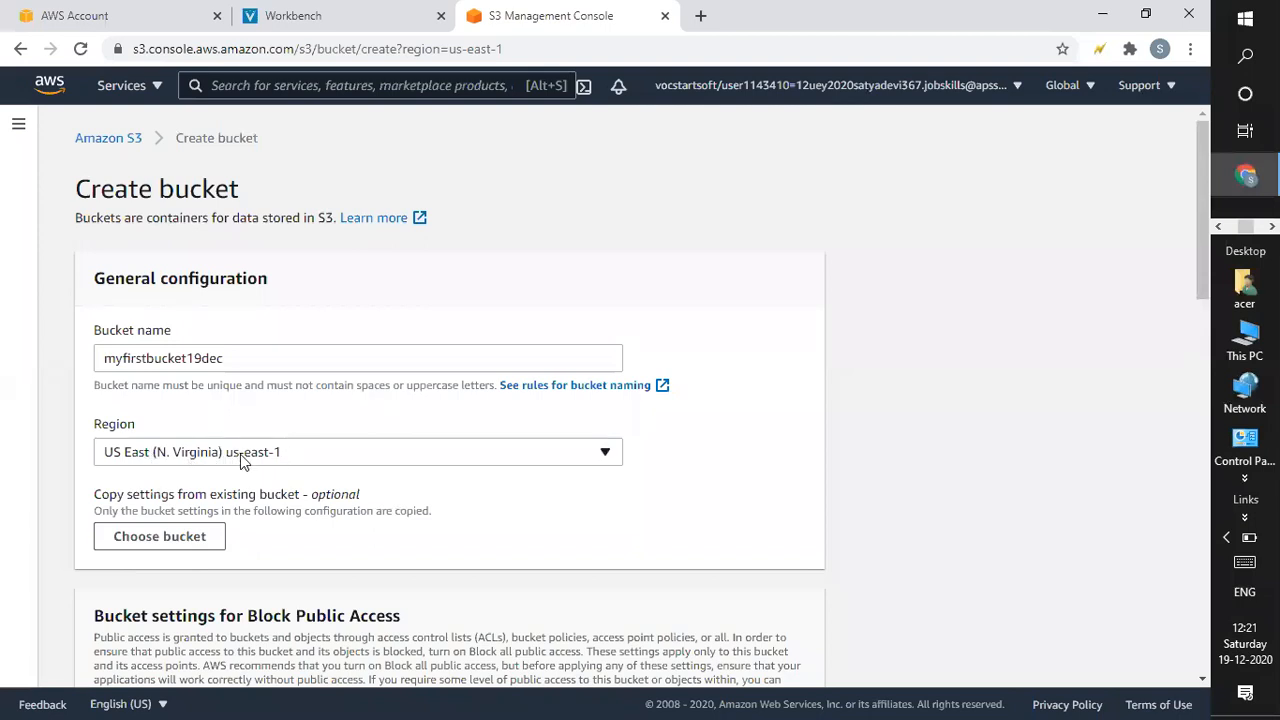
pyautogui.click(350, 461)
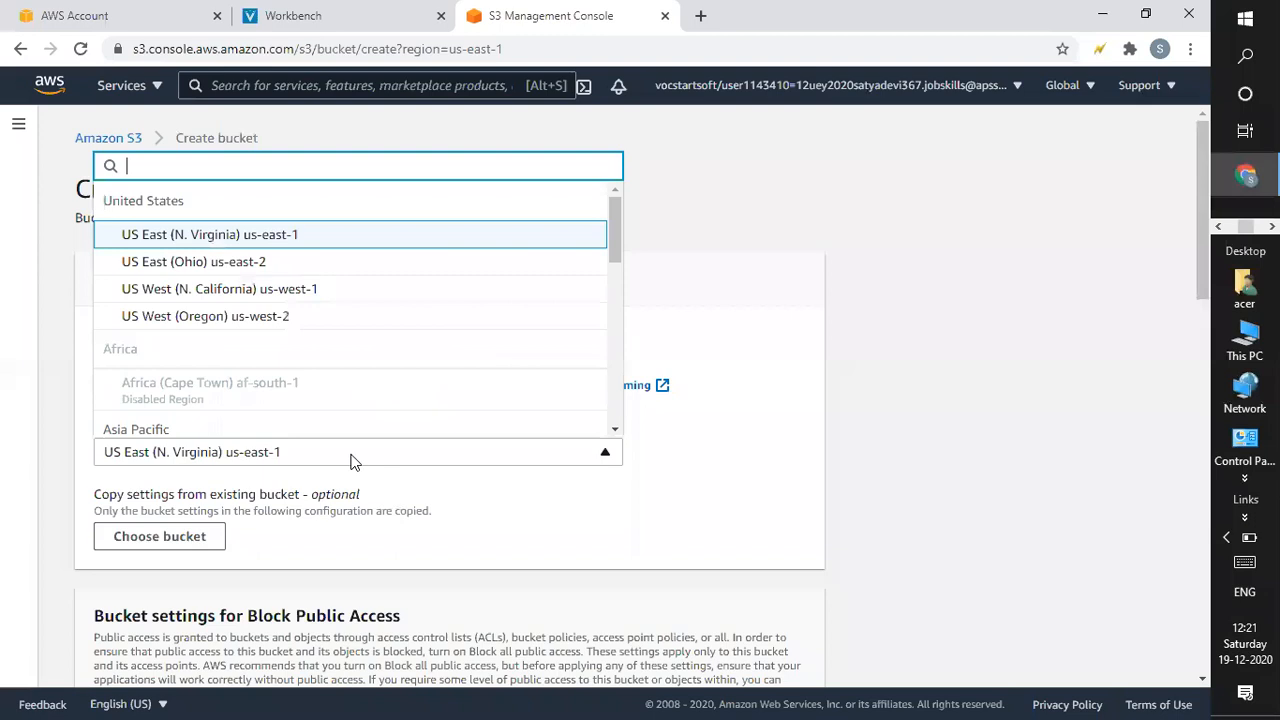
pyautogui.click(249, 458)
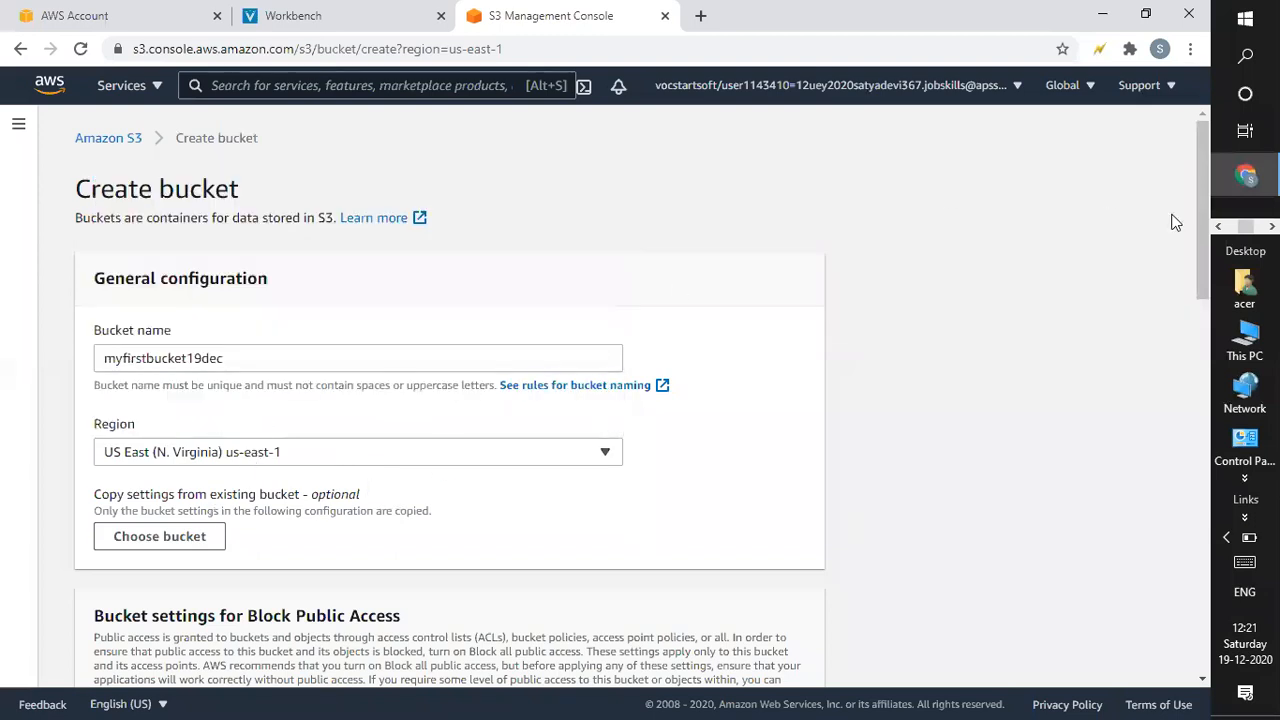
pyautogui.scroll(-1, 1201, 251)
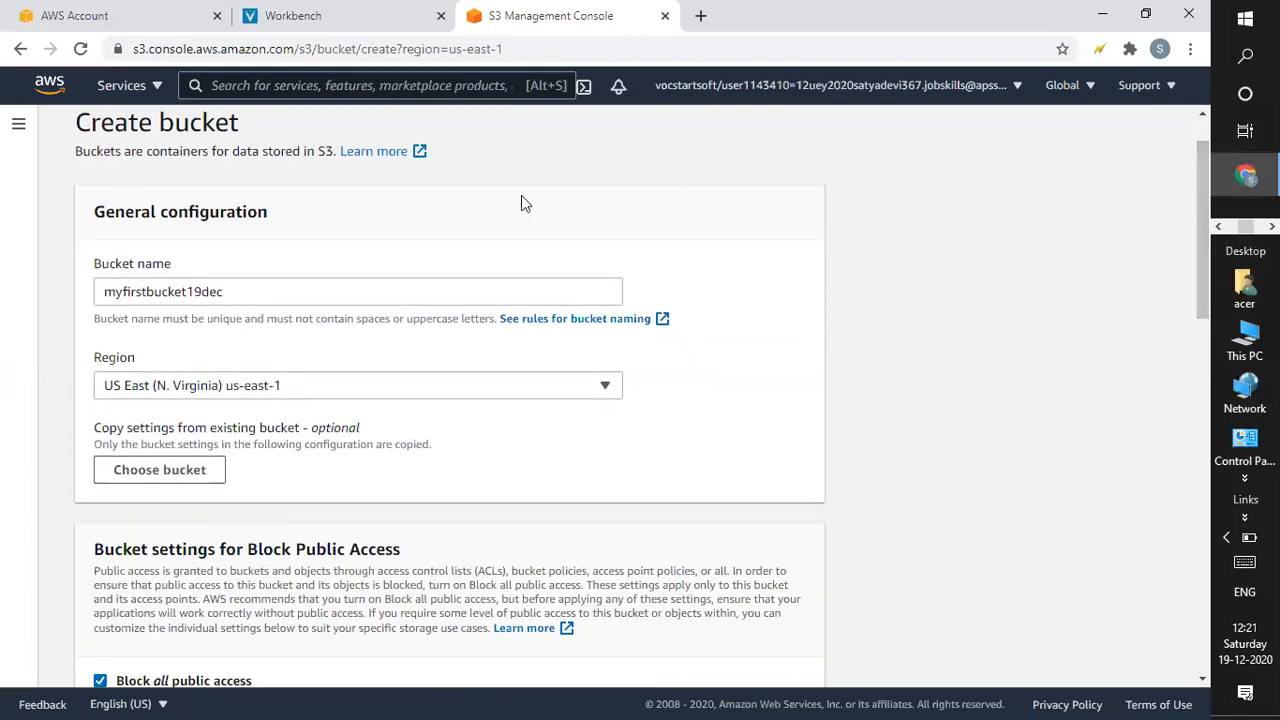
pyautogui.click(377, 394)
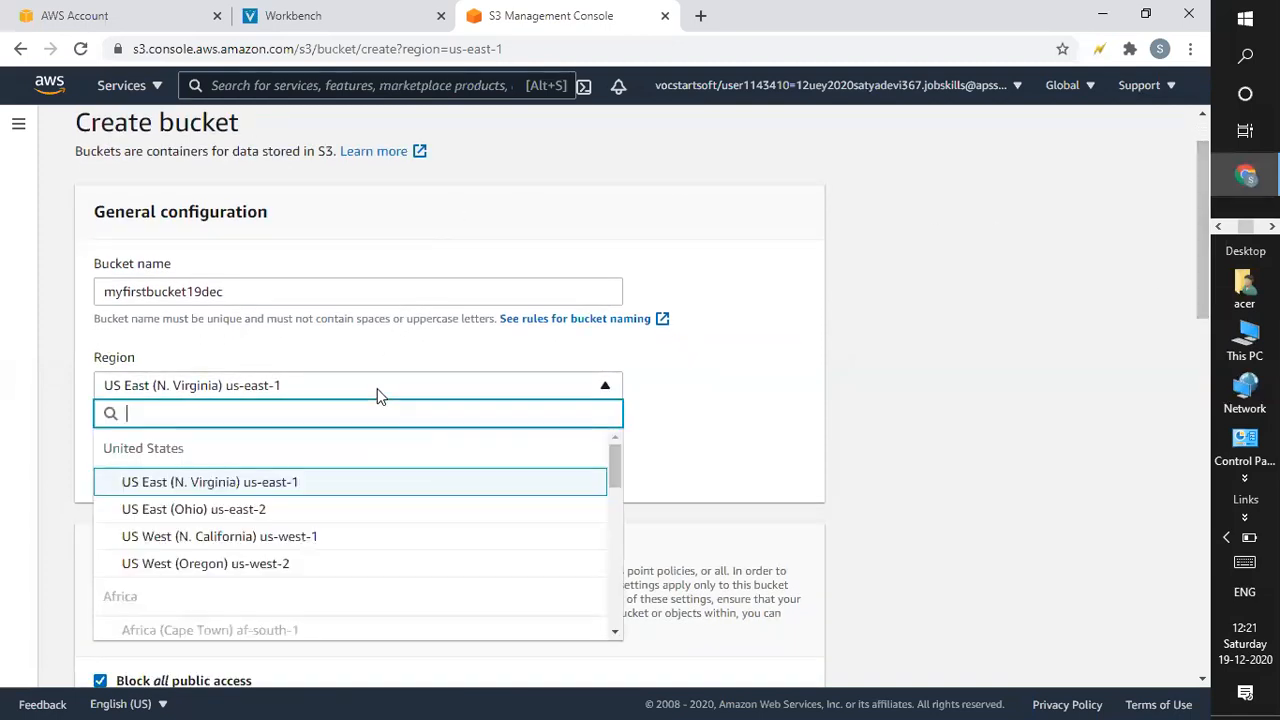
pyautogui.click(264, 490)
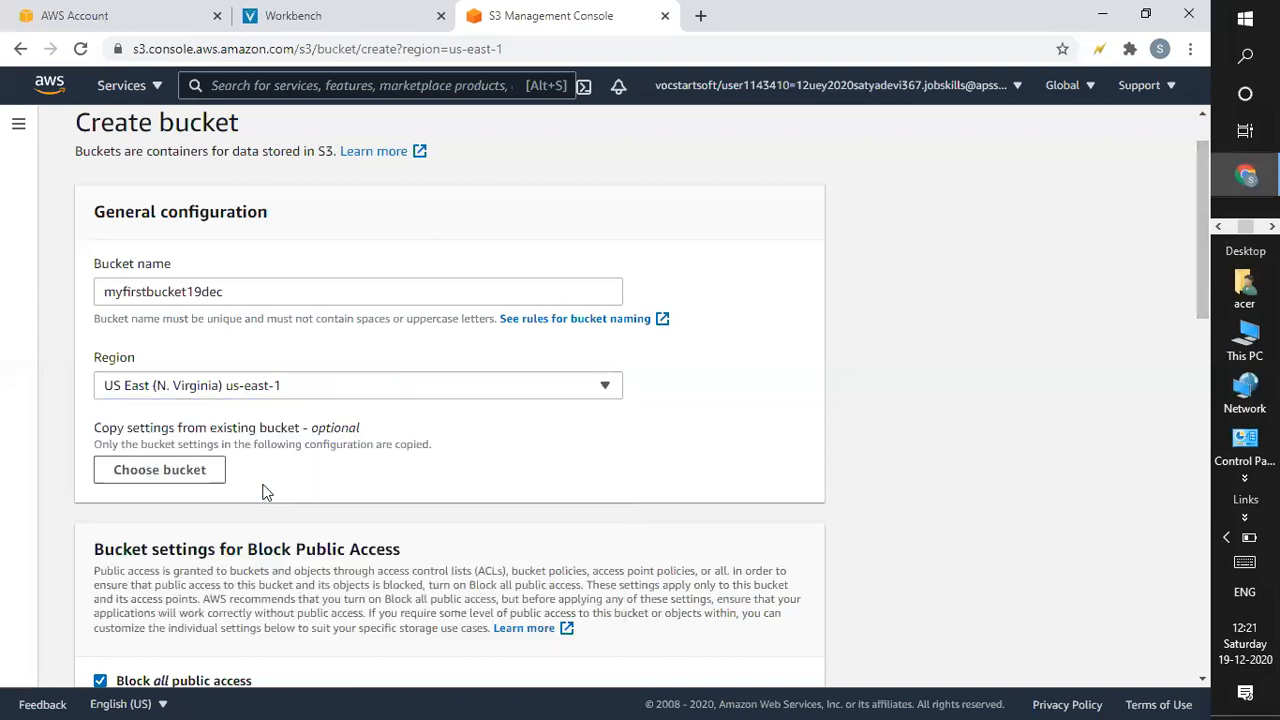
pyautogui.click(294, 389)
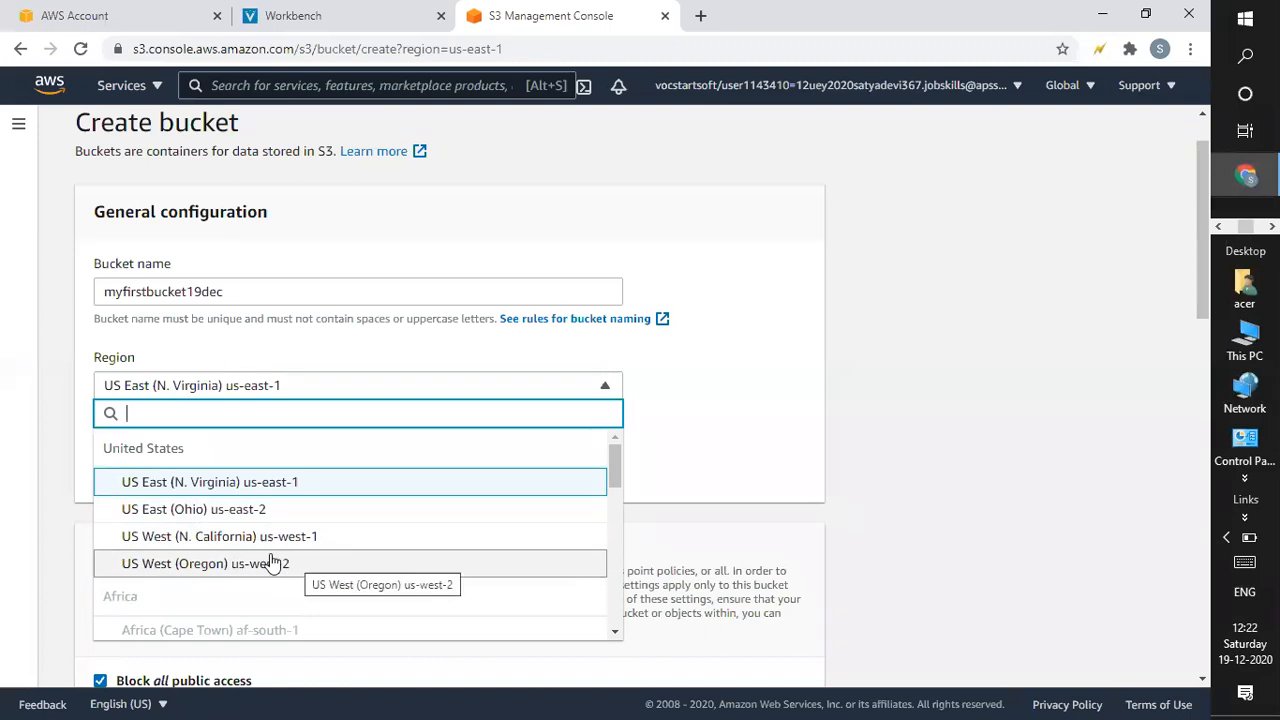
pyautogui.click(228, 483)
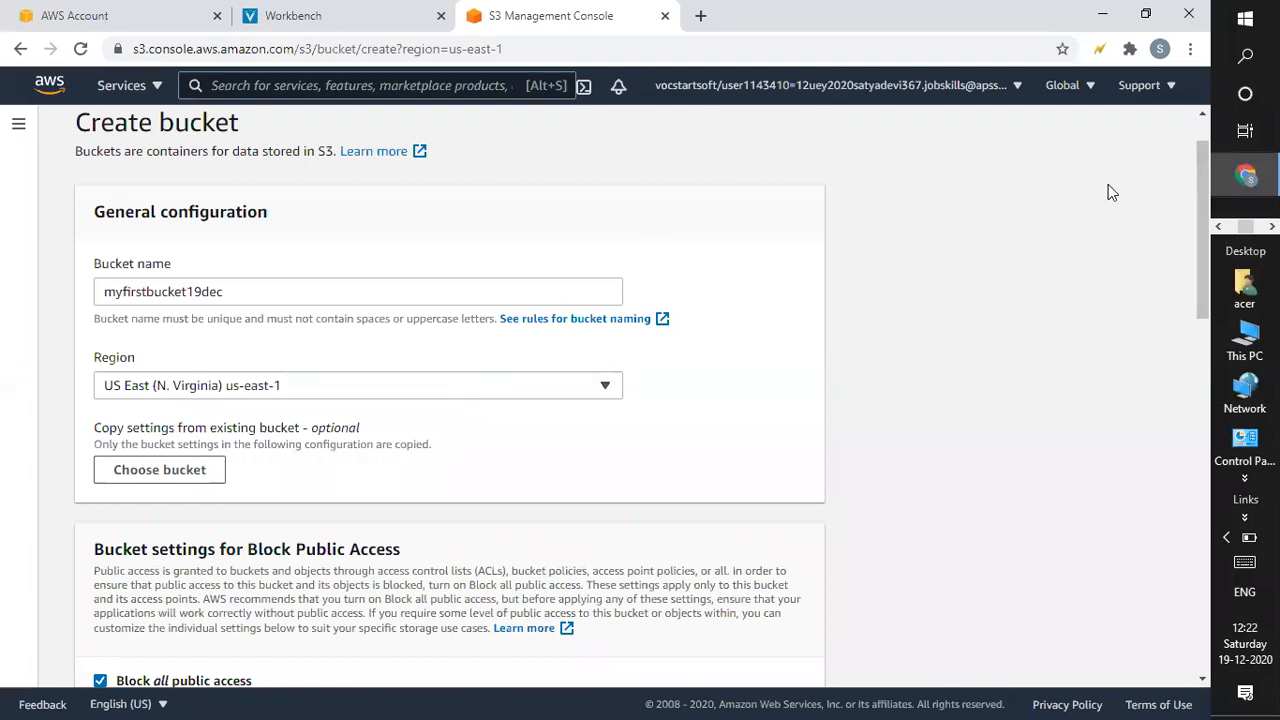
pyautogui.moveTo(1199, 246); pyautogui.dragTo(1198, 302)
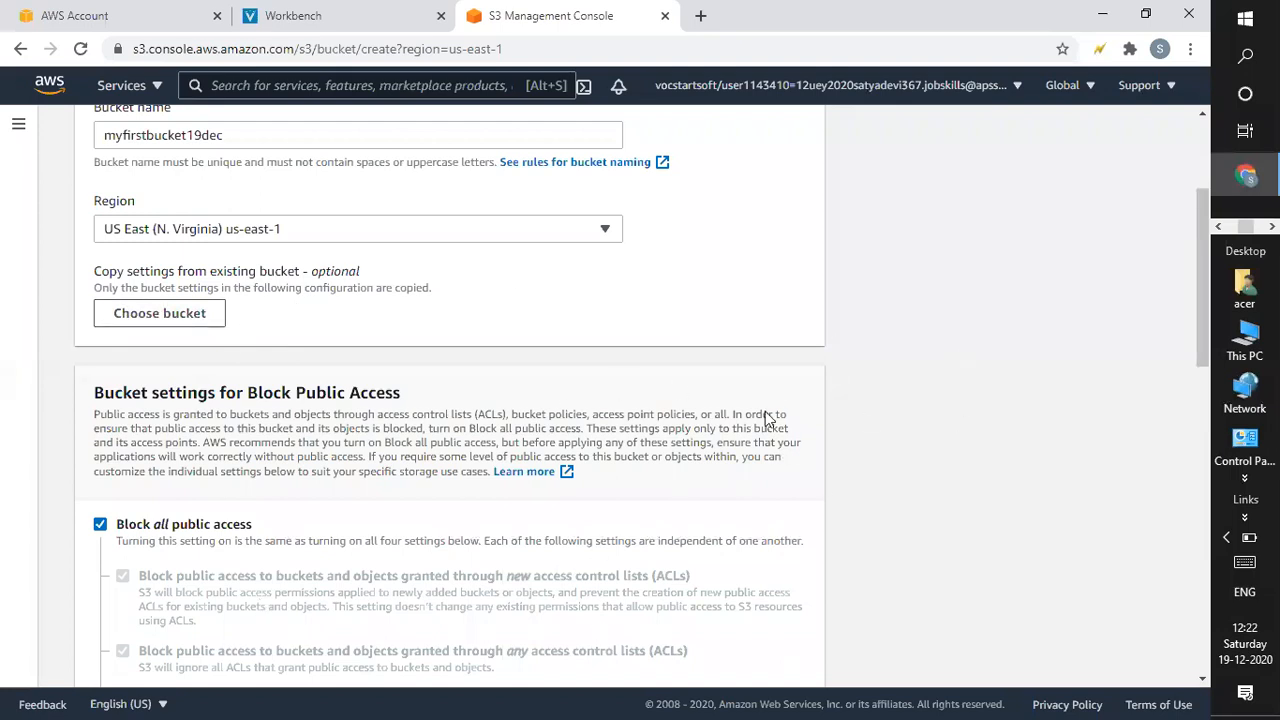
# Create myfirstbucket19dec with all remaining options at defaults, without copying settings from another bucket.
pyautogui.click(171, 318)
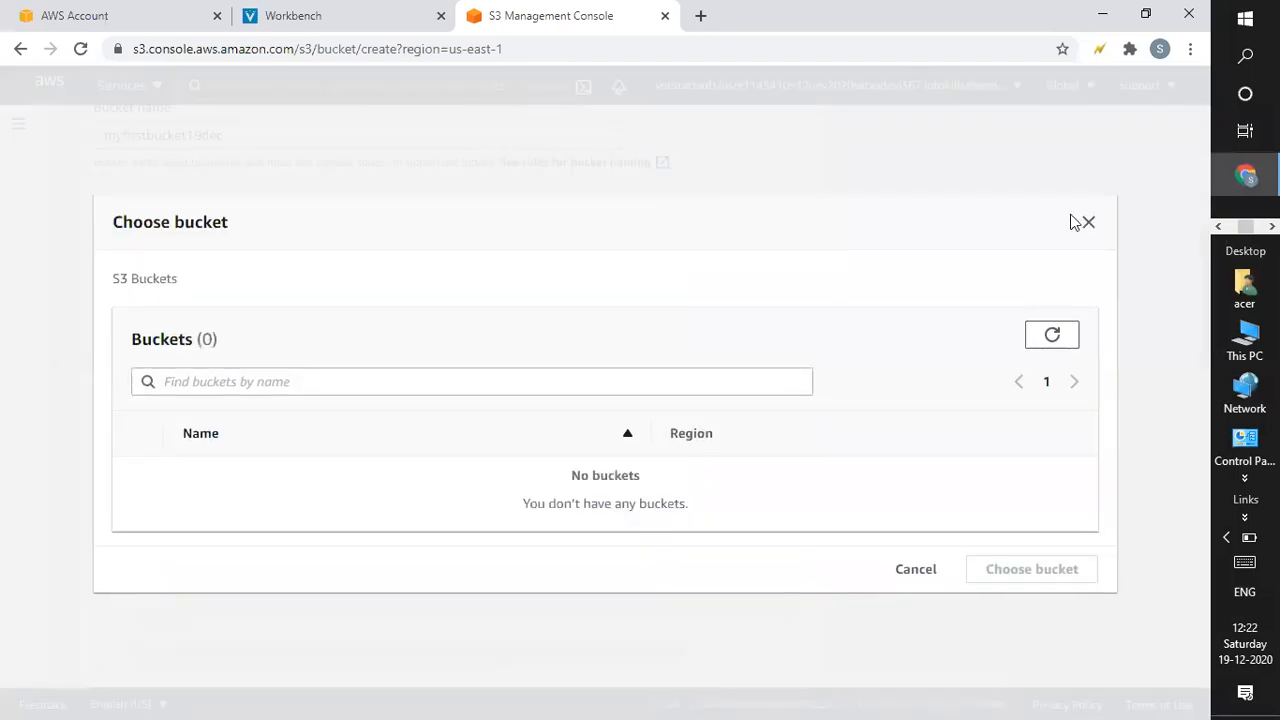
pyautogui.click(1088, 223)
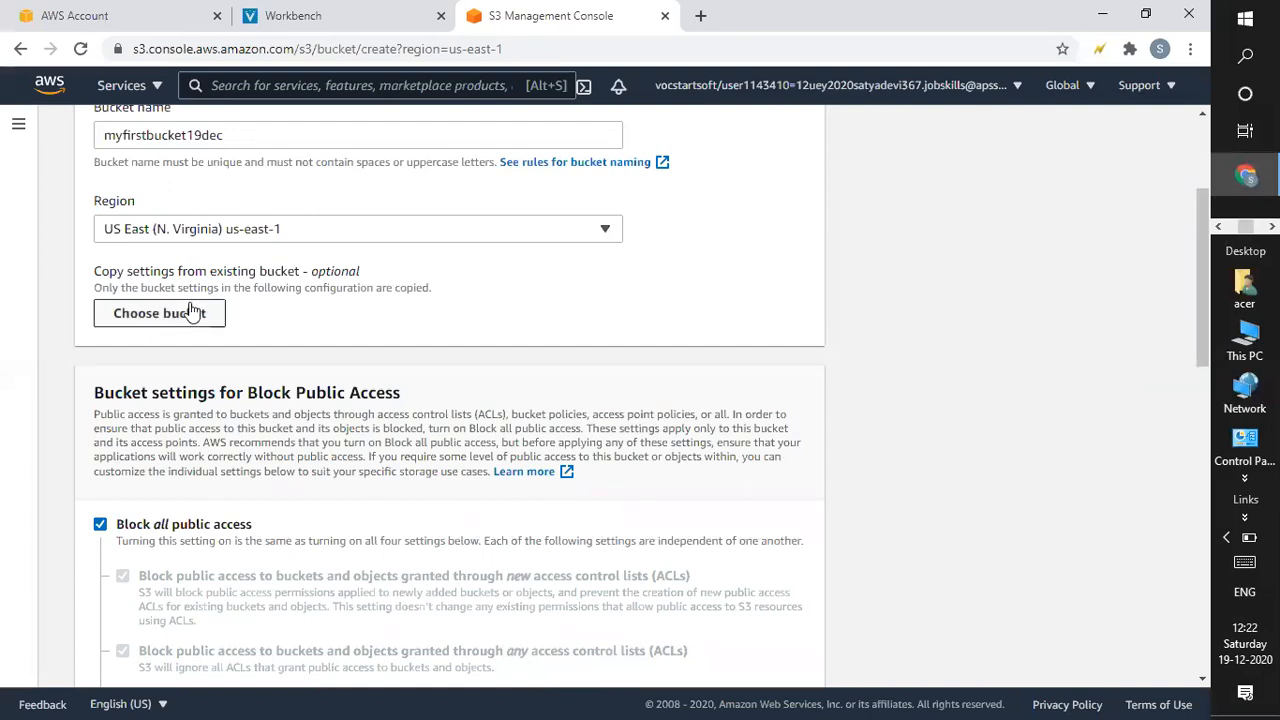
pyautogui.moveTo(1207, 216); pyautogui.dragTo(1199, 281)
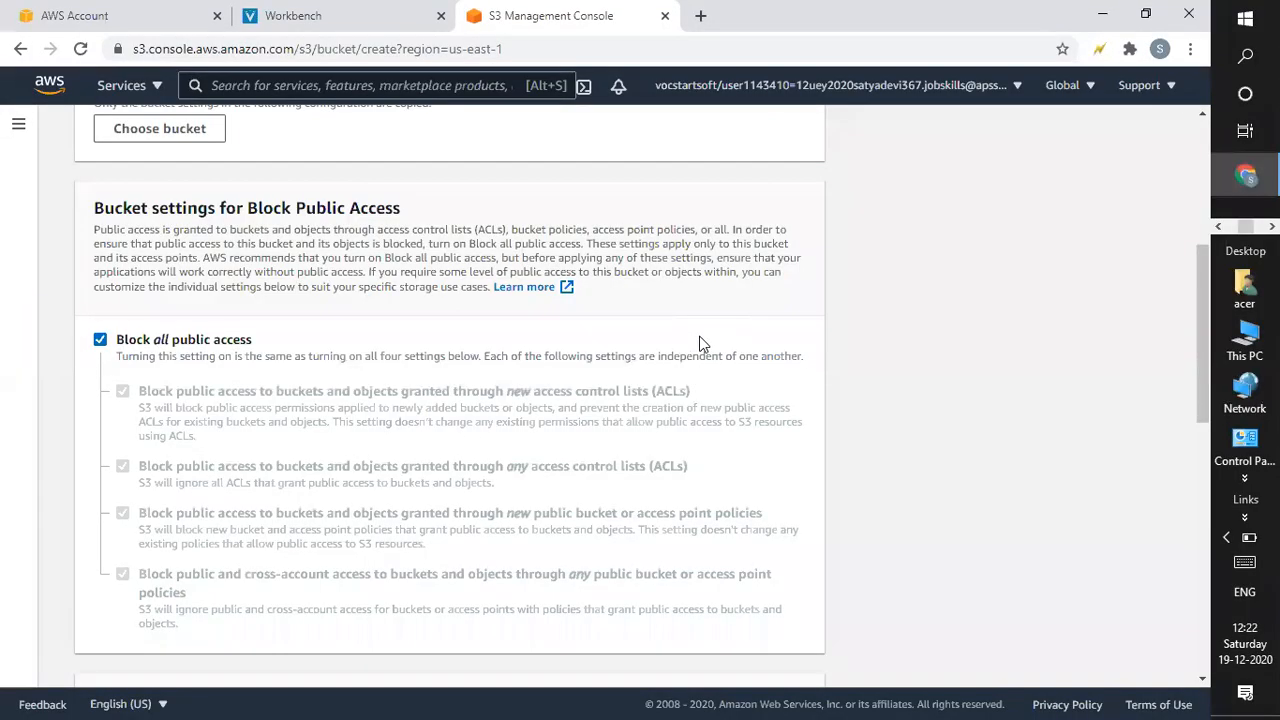
pyautogui.moveTo(1204, 292); pyautogui.dragTo(1204, 278)
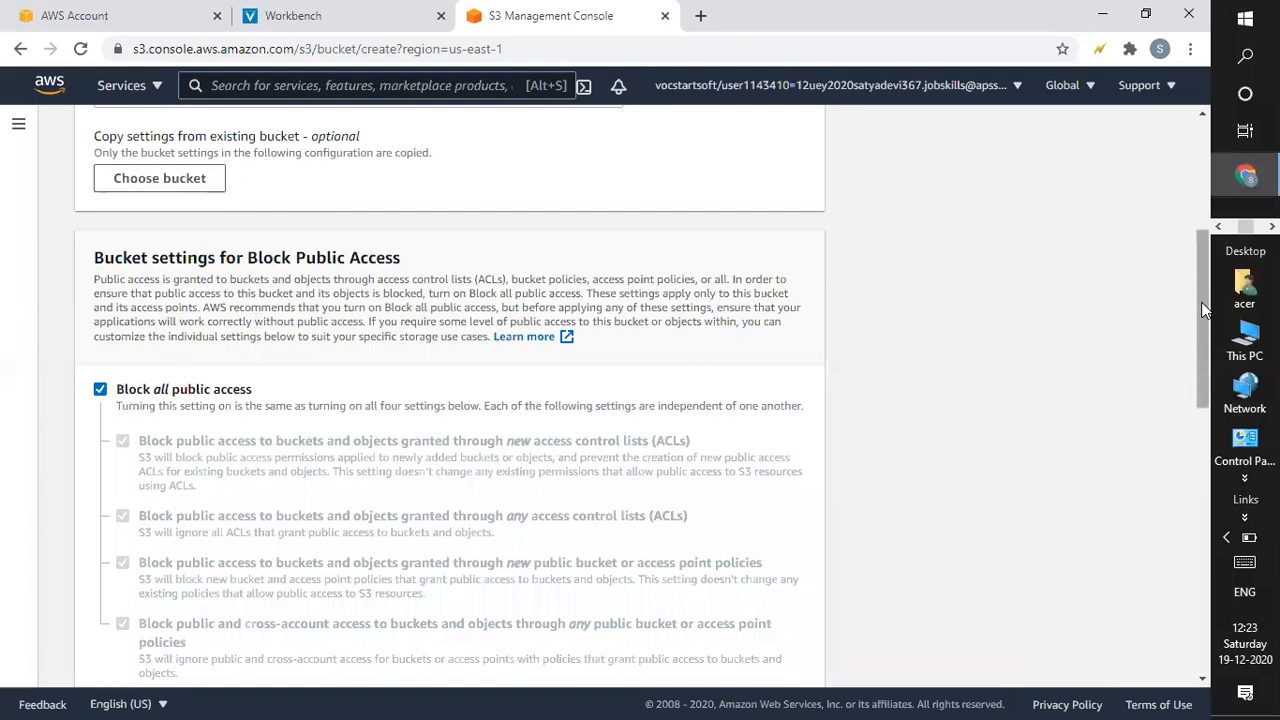
pyautogui.moveTo(1203, 308); pyautogui.dragTo(1206, 447)
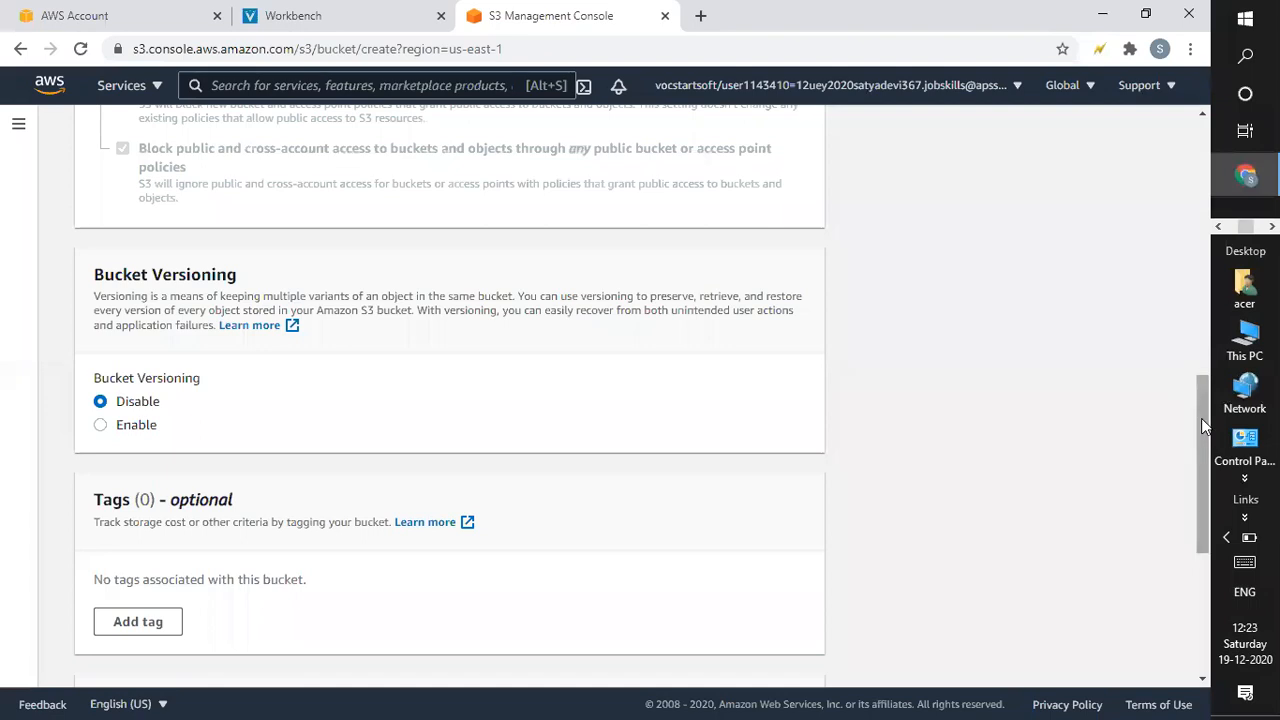
pyautogui.moveTo(1201, 418); pyautogui.dragTo(1201, 440)
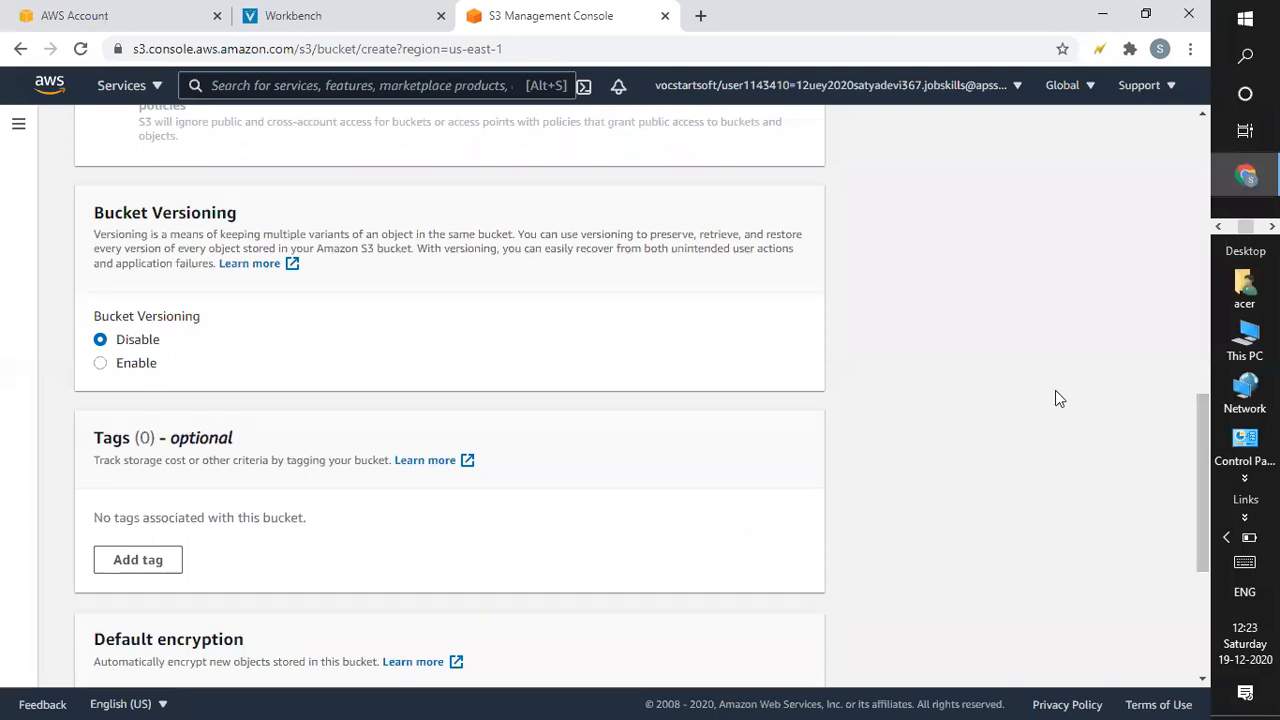
pyautogui.moveTo(1203, 403); pyautogui.dragTo(1210, 510)
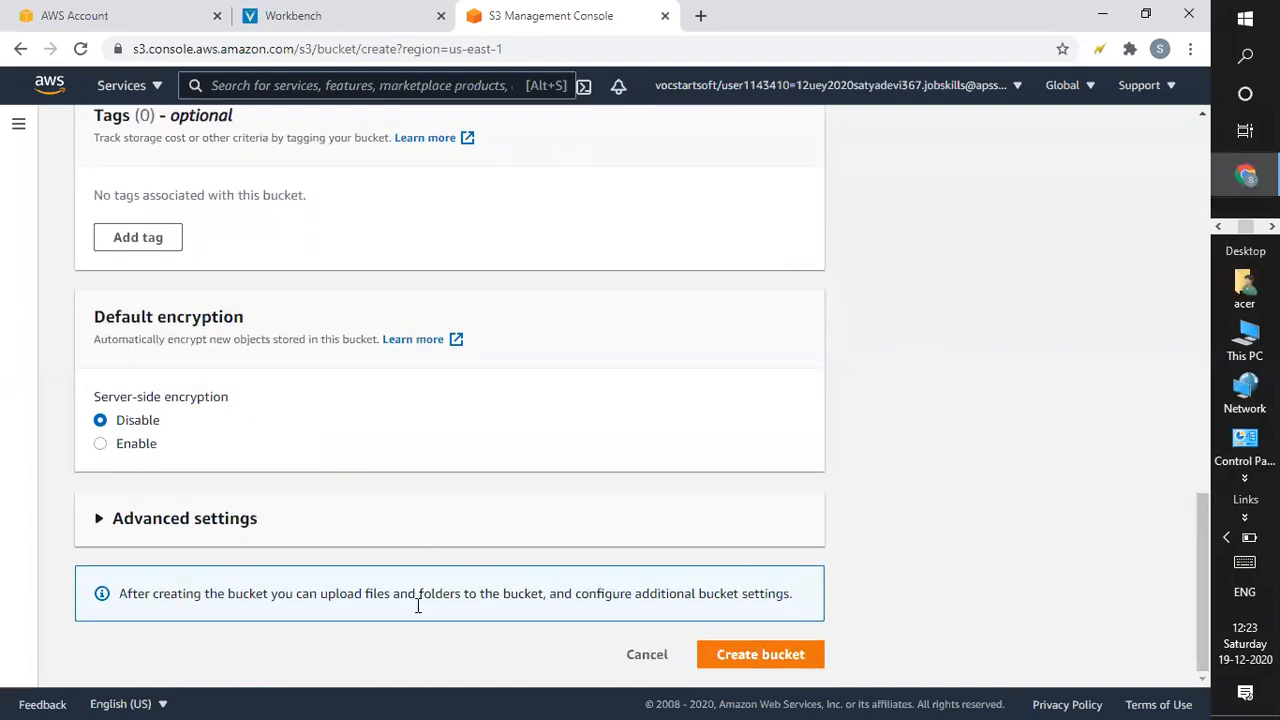
pyautogui.click(742, 638)
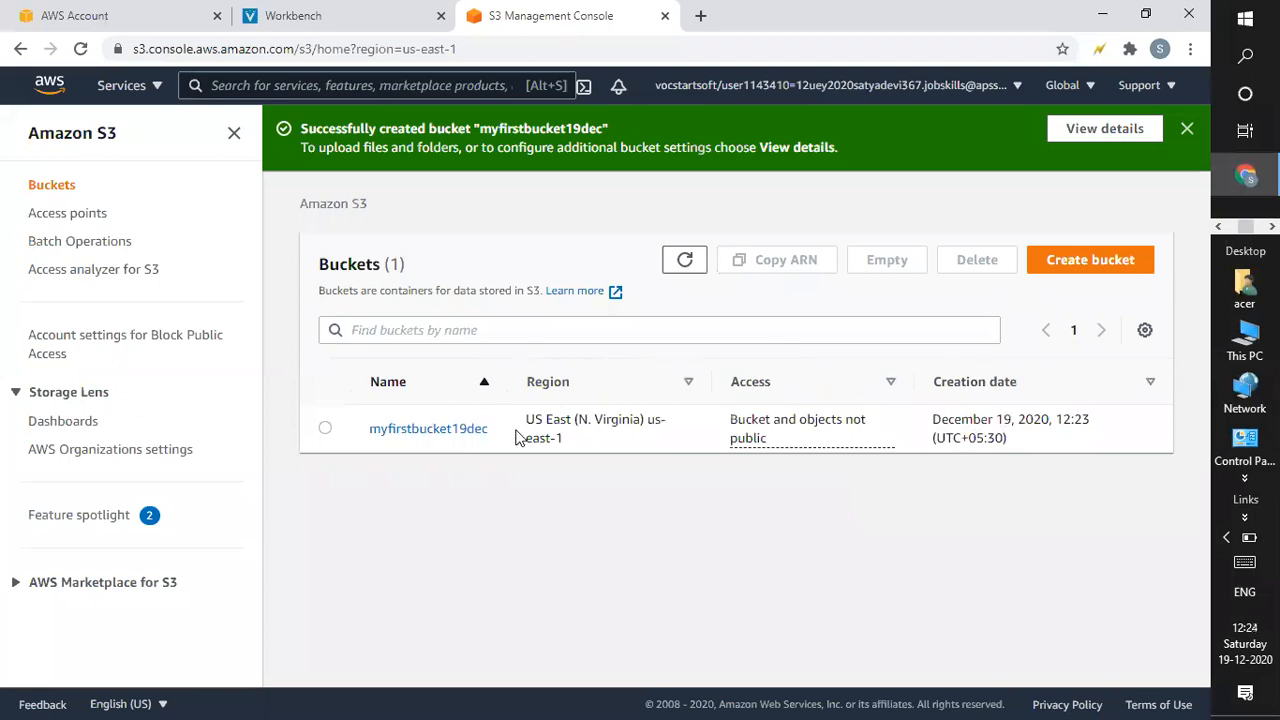
pyautogui.click(462, 434)
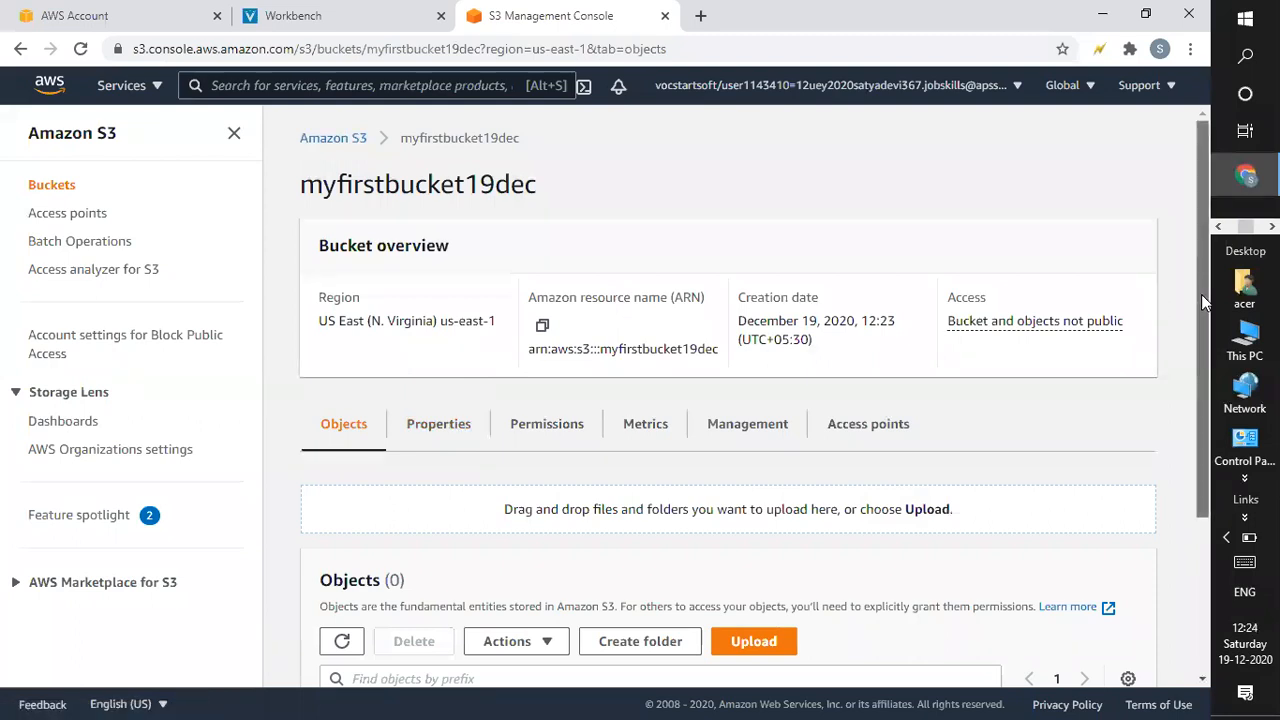
# Turn off Block all public access for the bucket, confirm with 'confirm', and return to Buckets.
pyautogui.moveTo(1201, 294); pyautogui.dragTo(1203, 334)
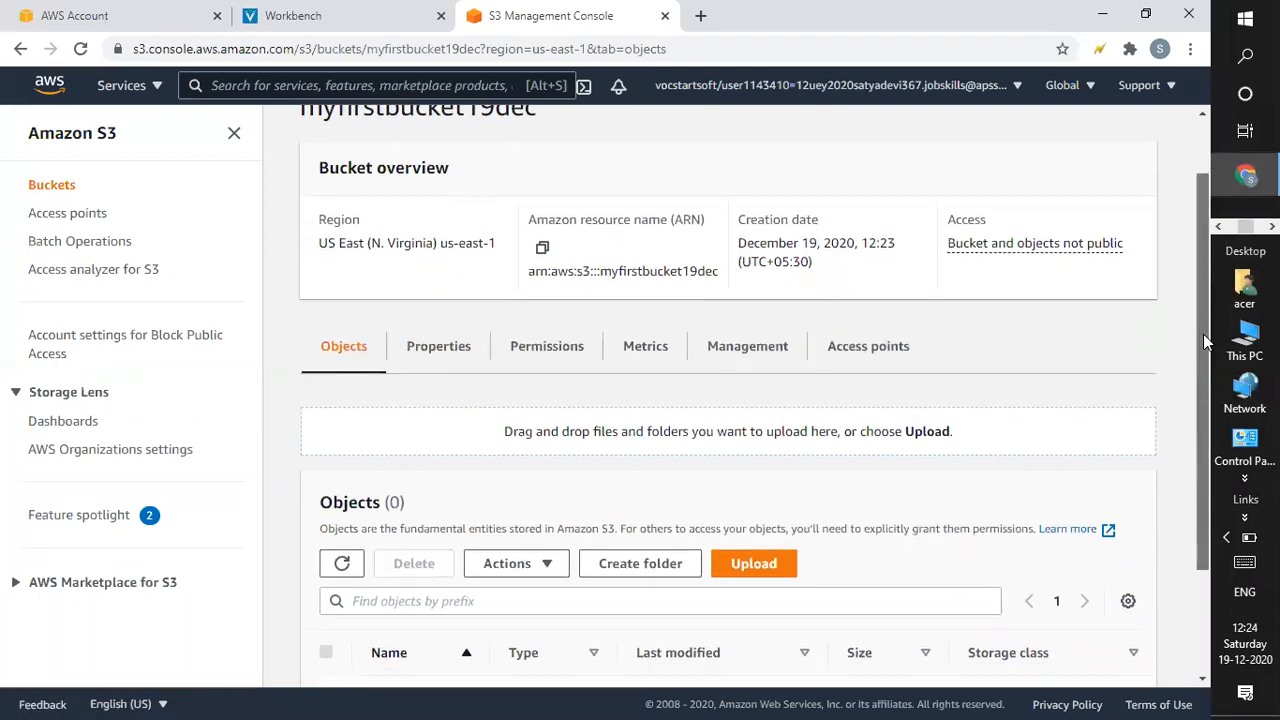
pyautogui.click(565, 350)
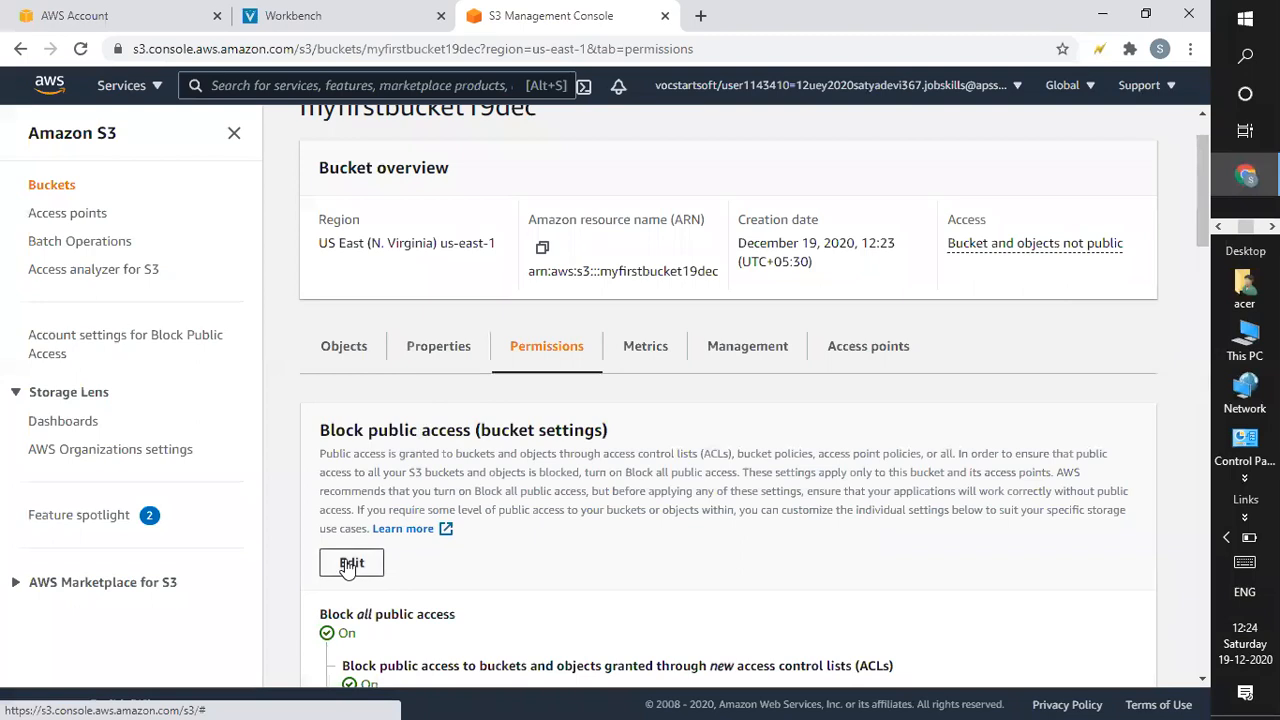
pyautogui.click(347, 565)
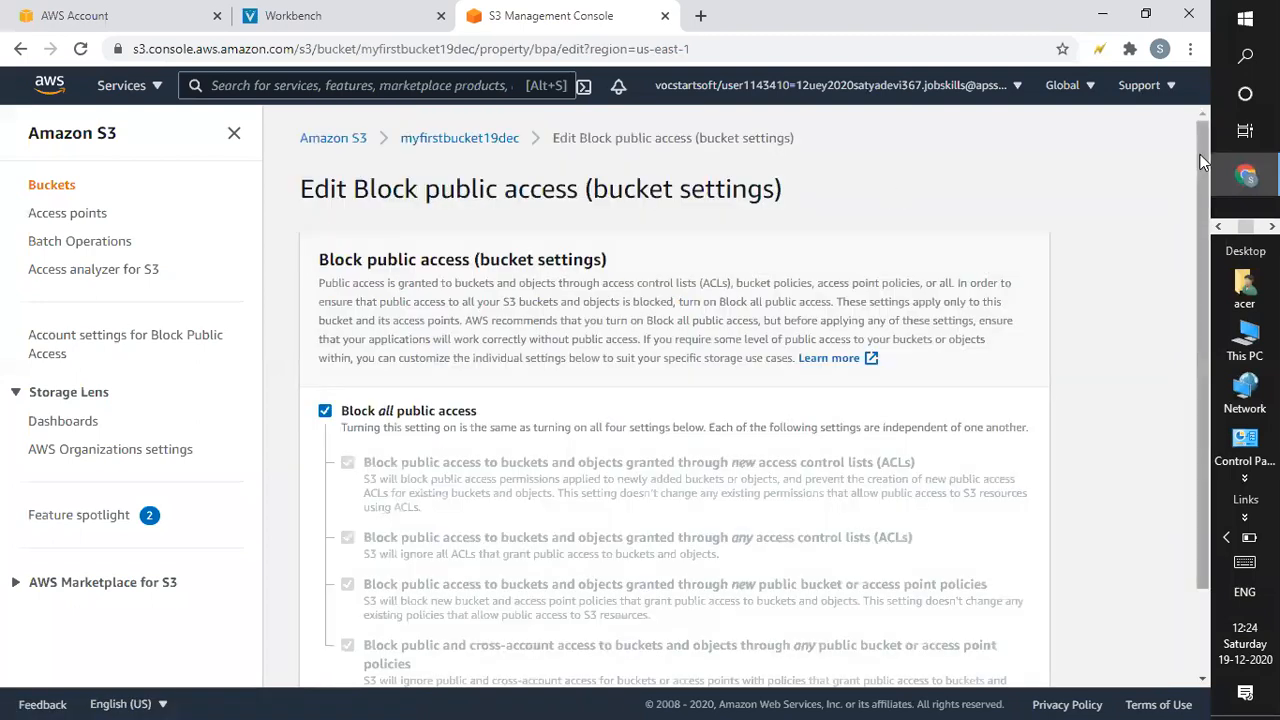
pyautogui.scroll(-1, 760, 280)
pyautogui.click(326, 329)
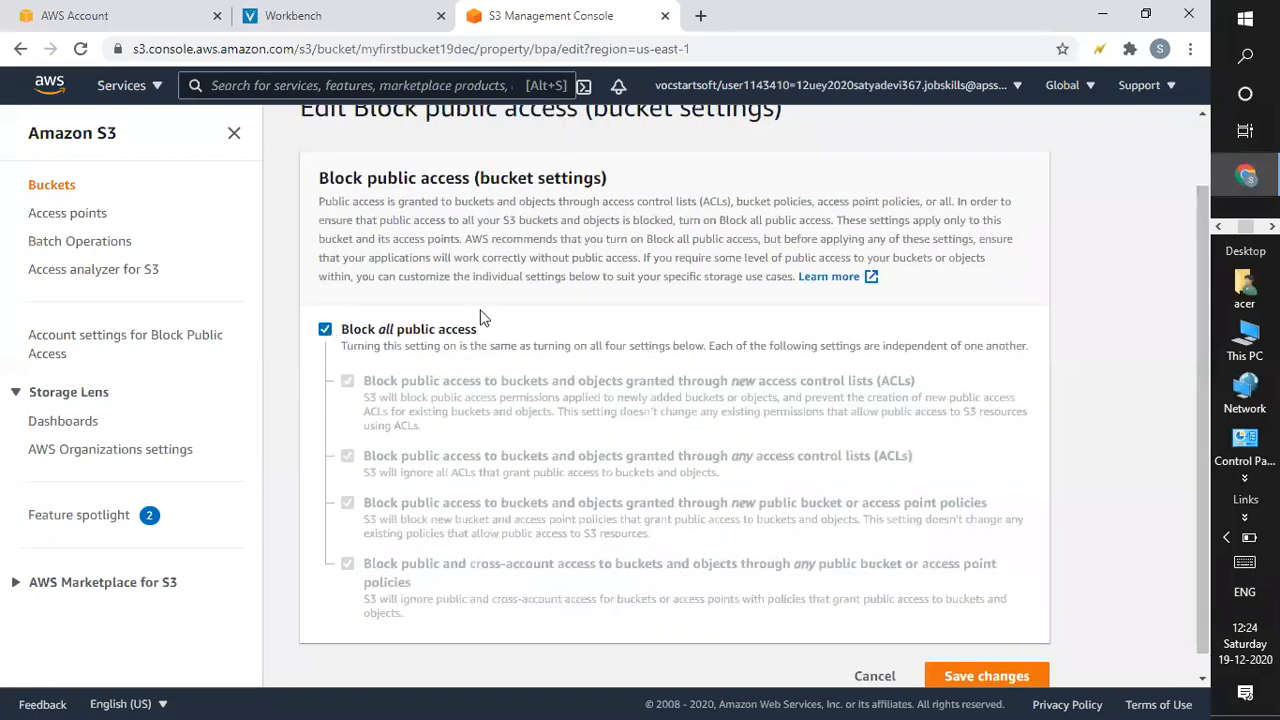
pyautogui.scroll(-1, 1198, 338)
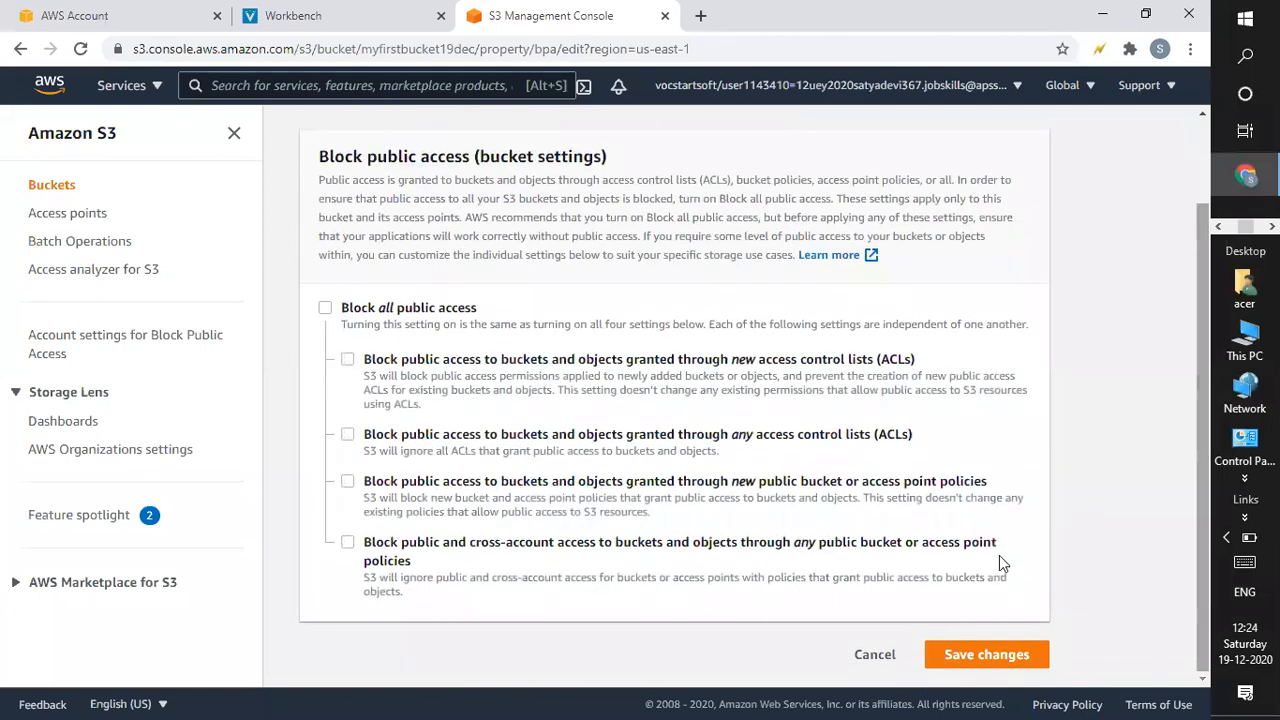
pyautogui.click(958, 662)
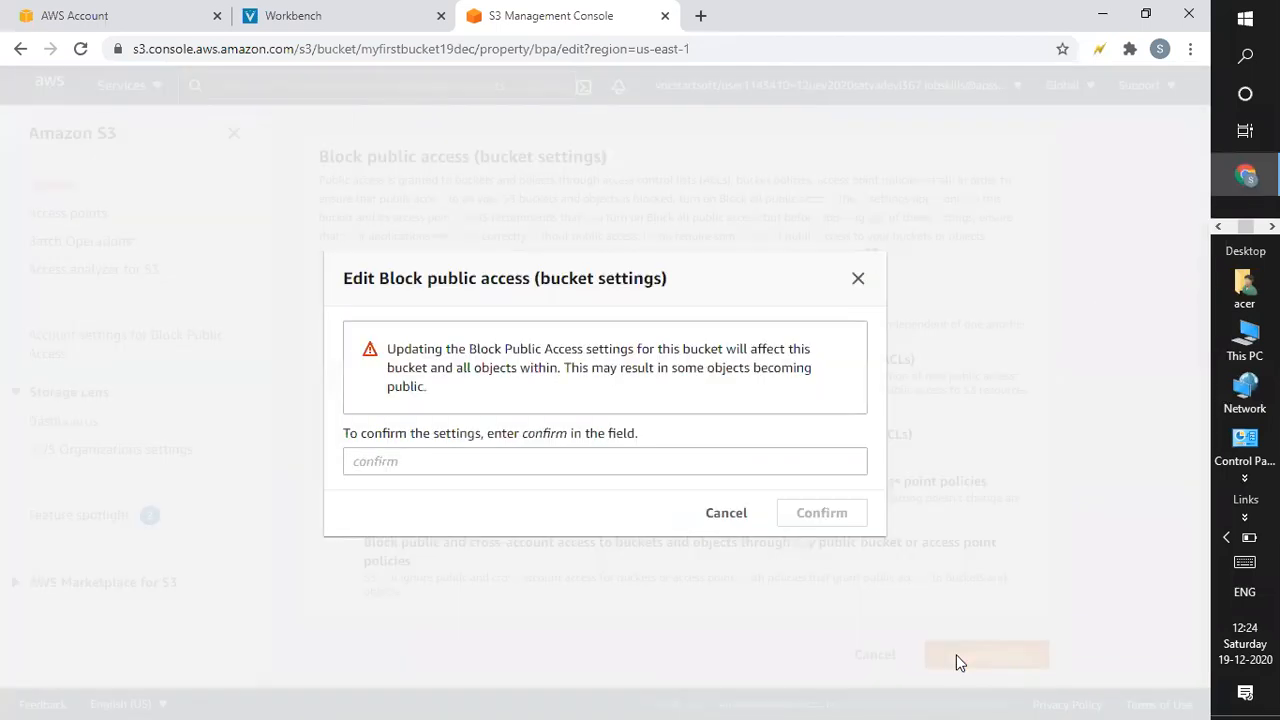
pyautogui.click(675, 472)
pyautogui.write('confirm')
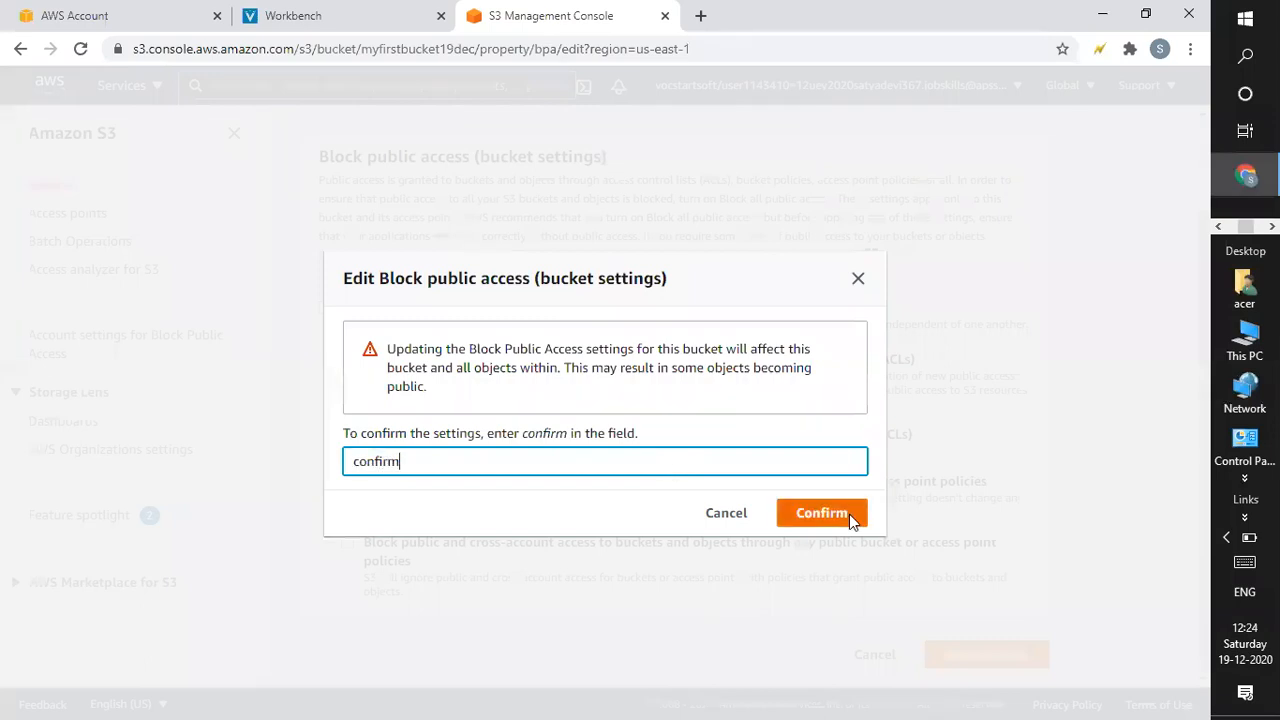
pyautogui.click(849, 514)
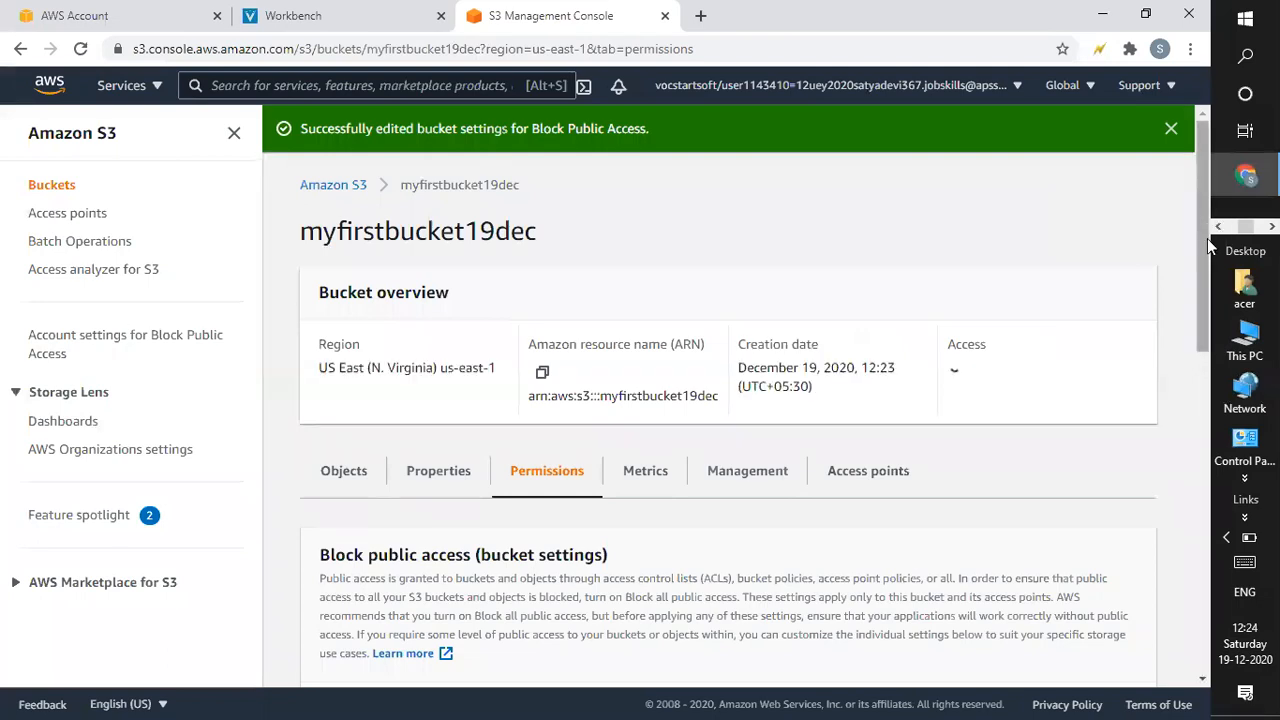
pyautogui.moveTo(1194, 143); pyautogui.dragTo(331, 197)
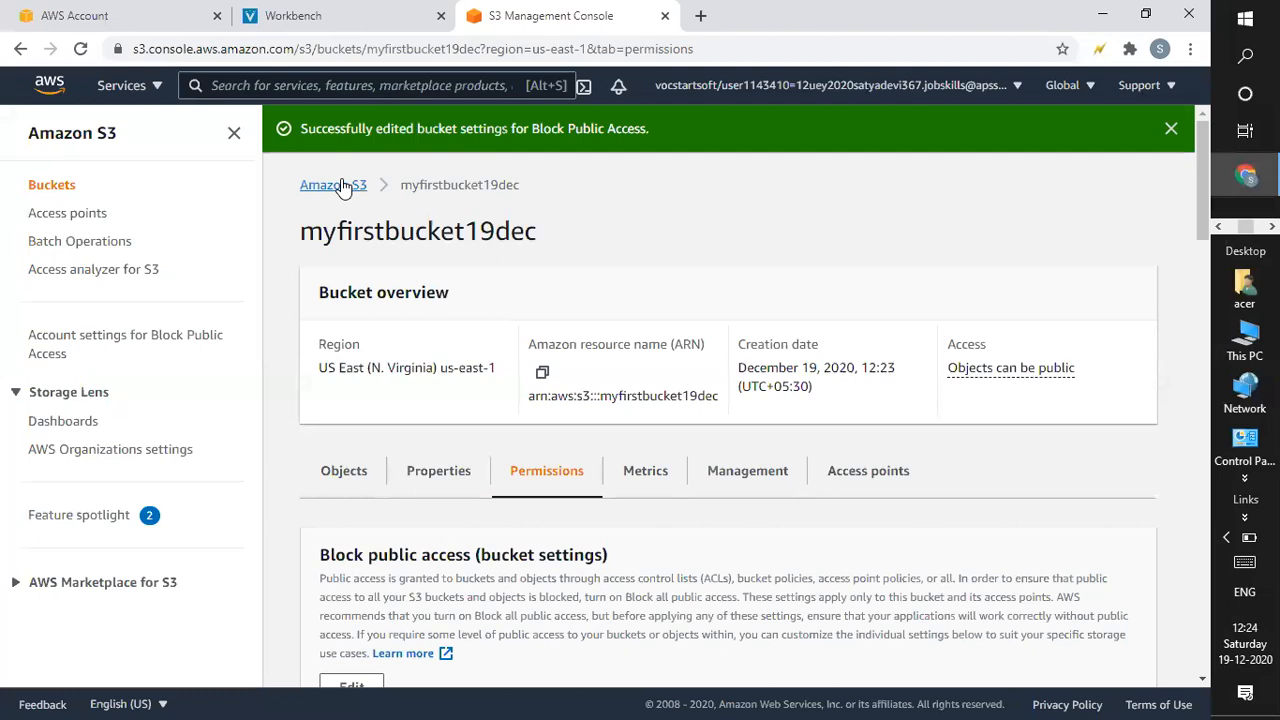
pyautogui.click(342, 188)
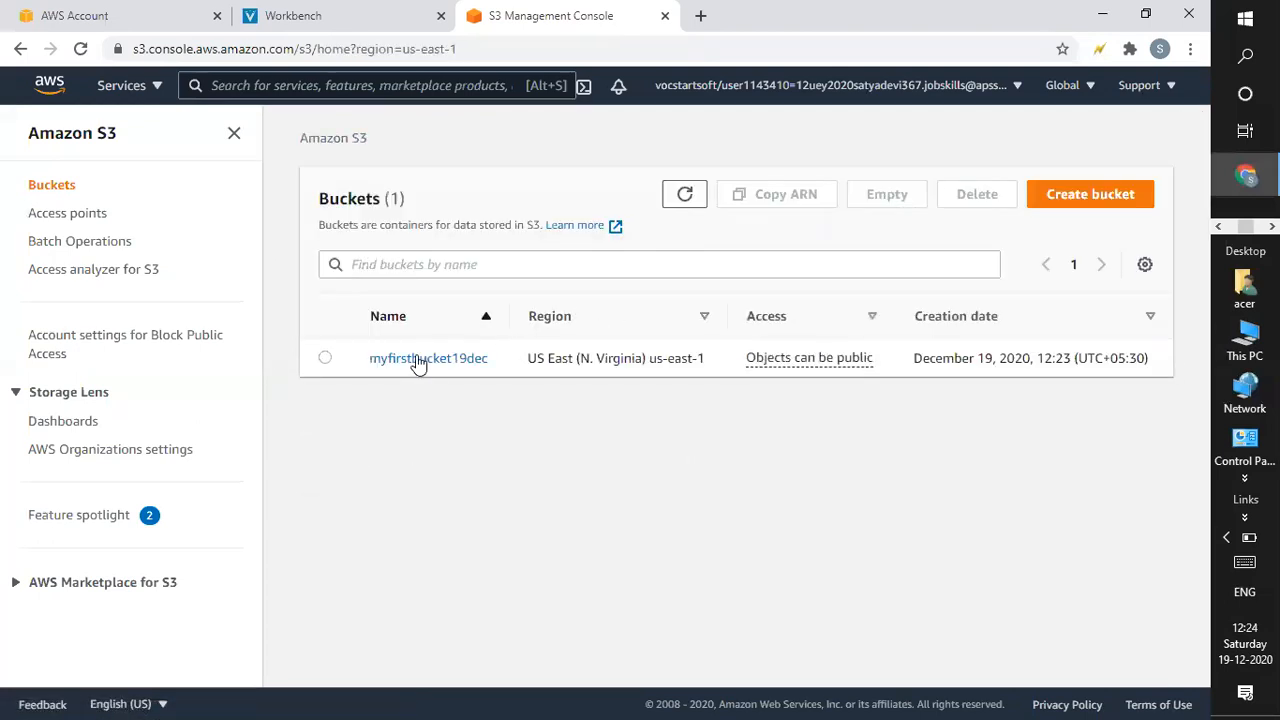
# Open the bucket's Upload page and add New Bitmap Image from the Desktop.
pyautogui.click(416, 362)
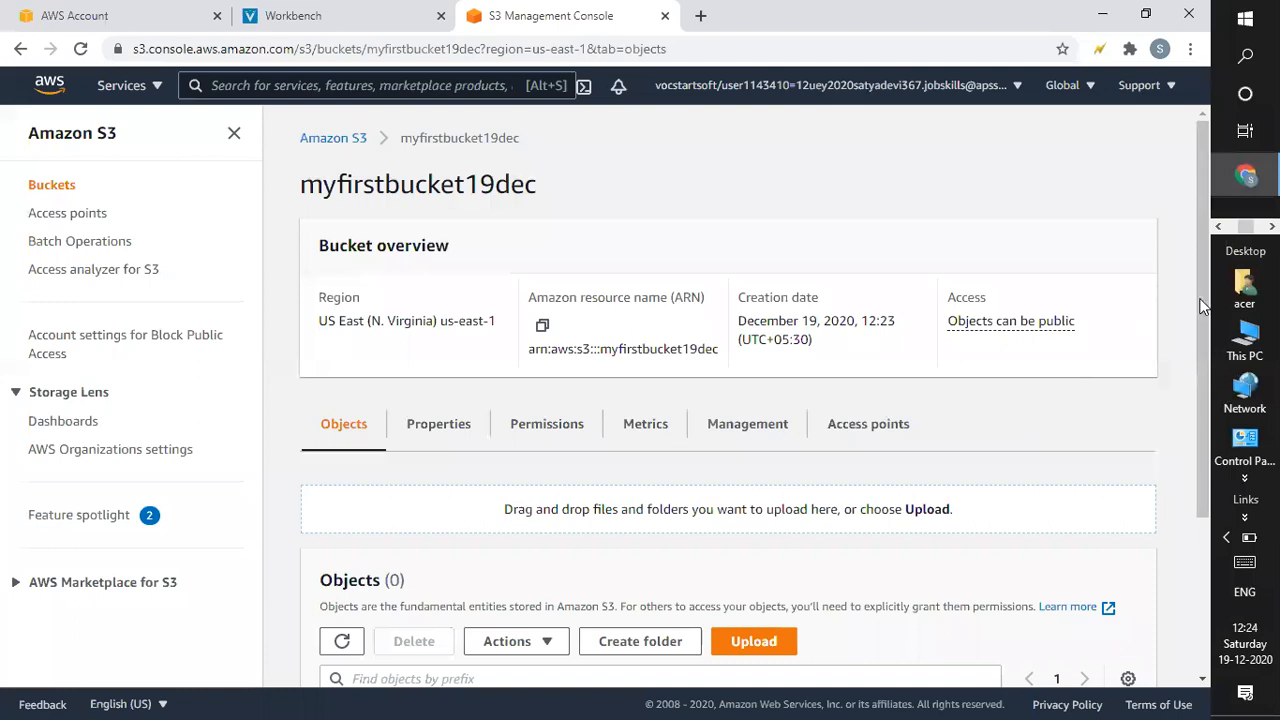
pyautogui.scroll(-3, 1203, 377)
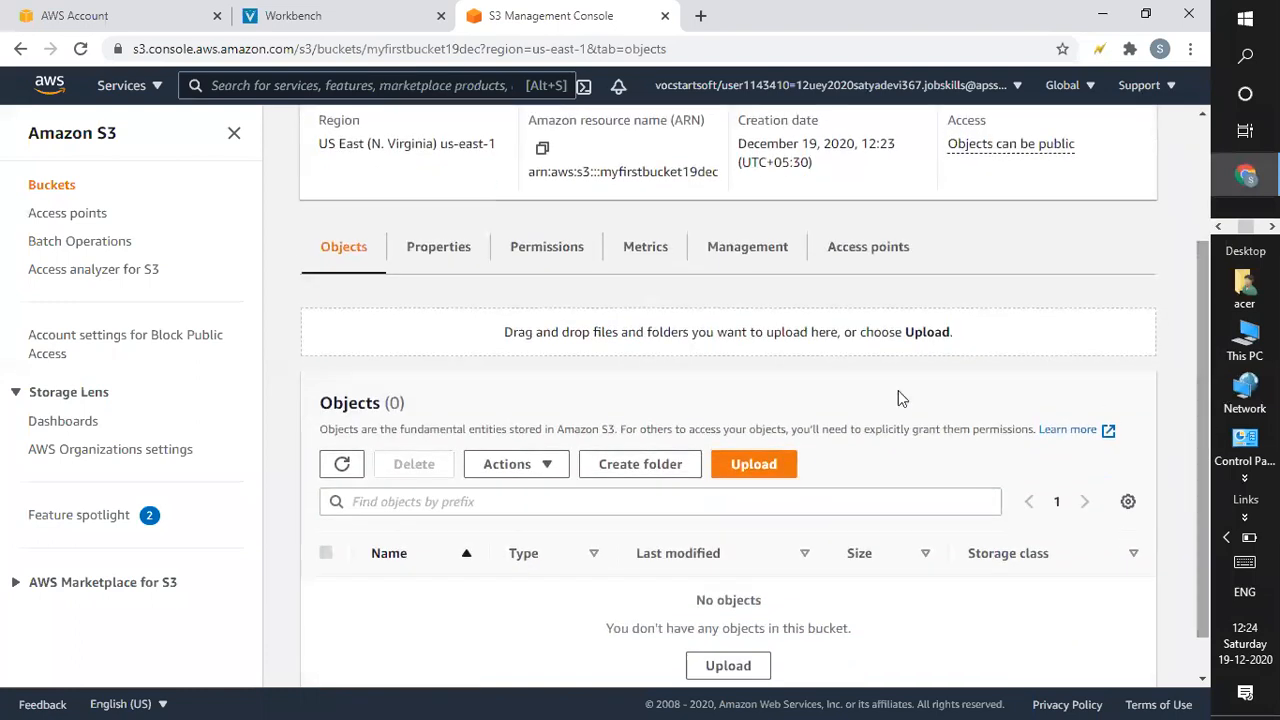
pyautogui.click(737, 474)
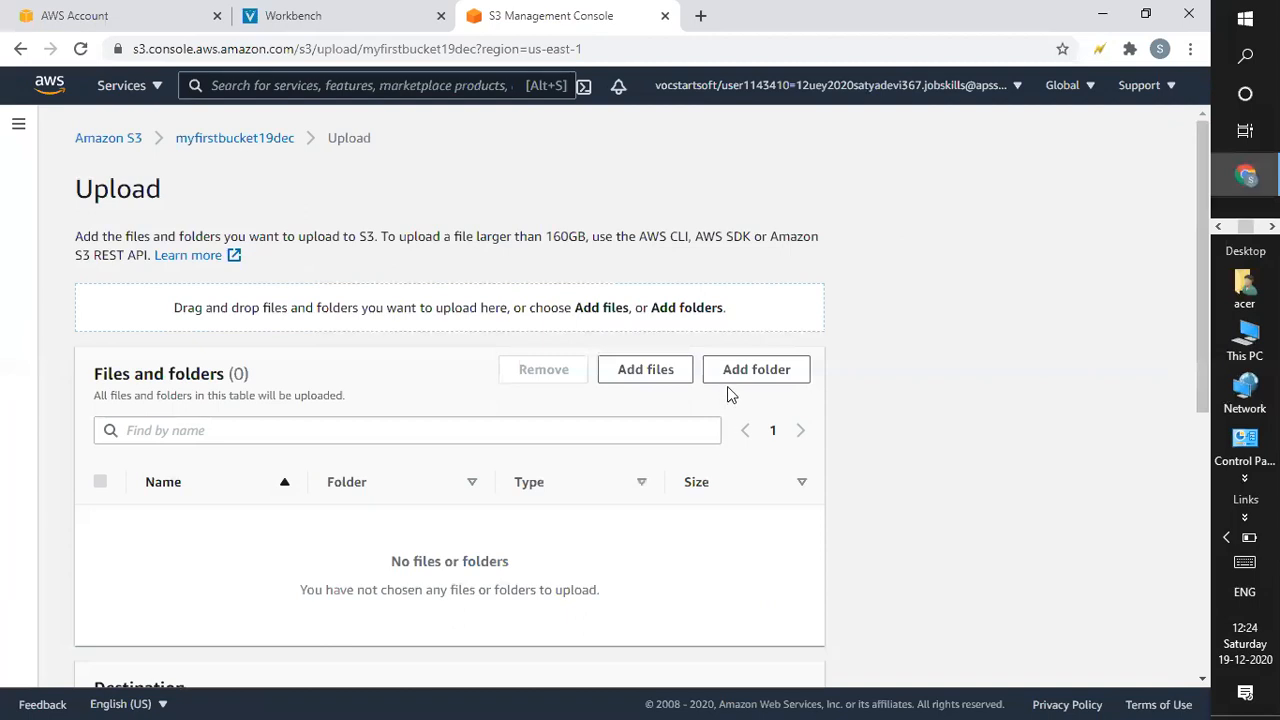
pyautogui.click(674, 376)
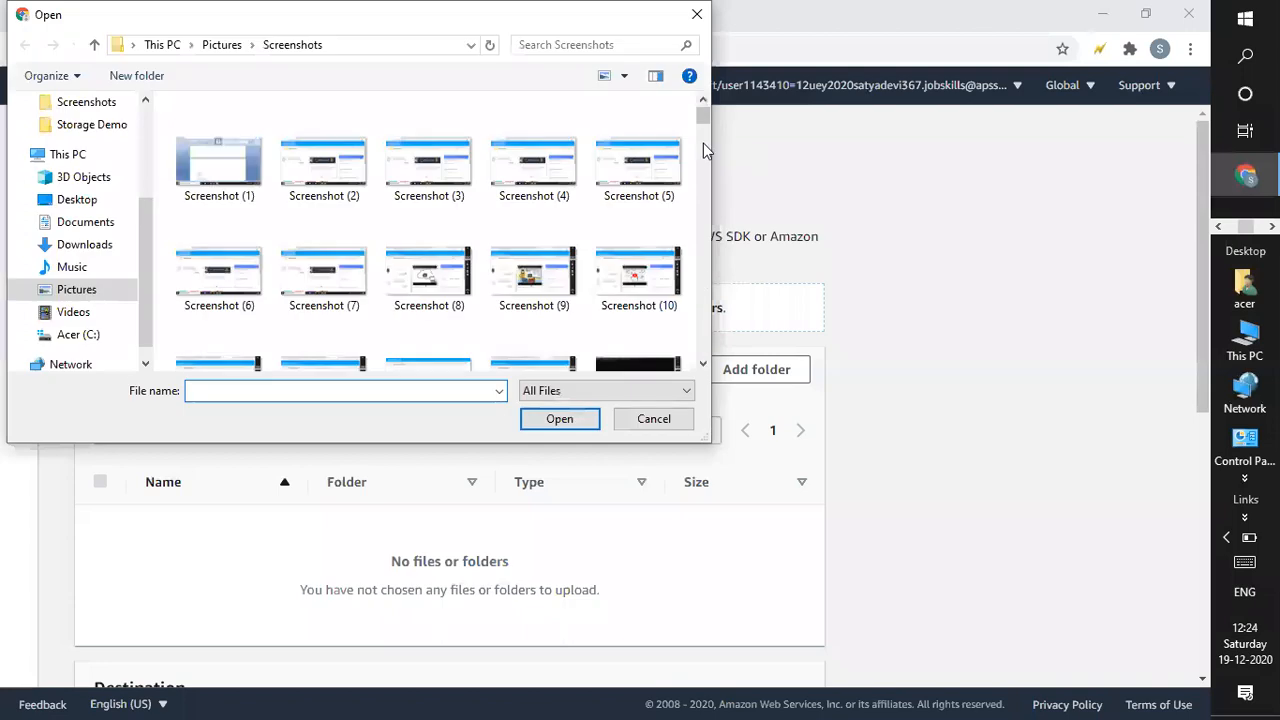
pyautogui.click(90, 207)
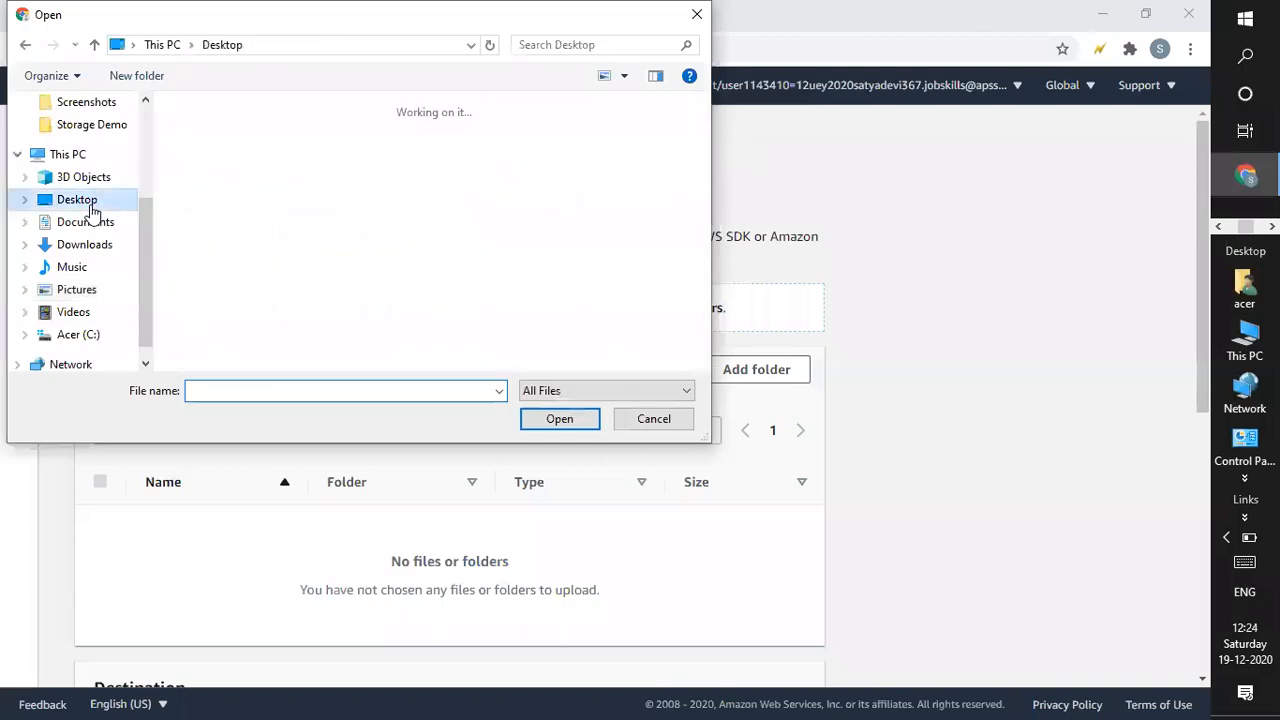
pyautogui.click(652, 166)
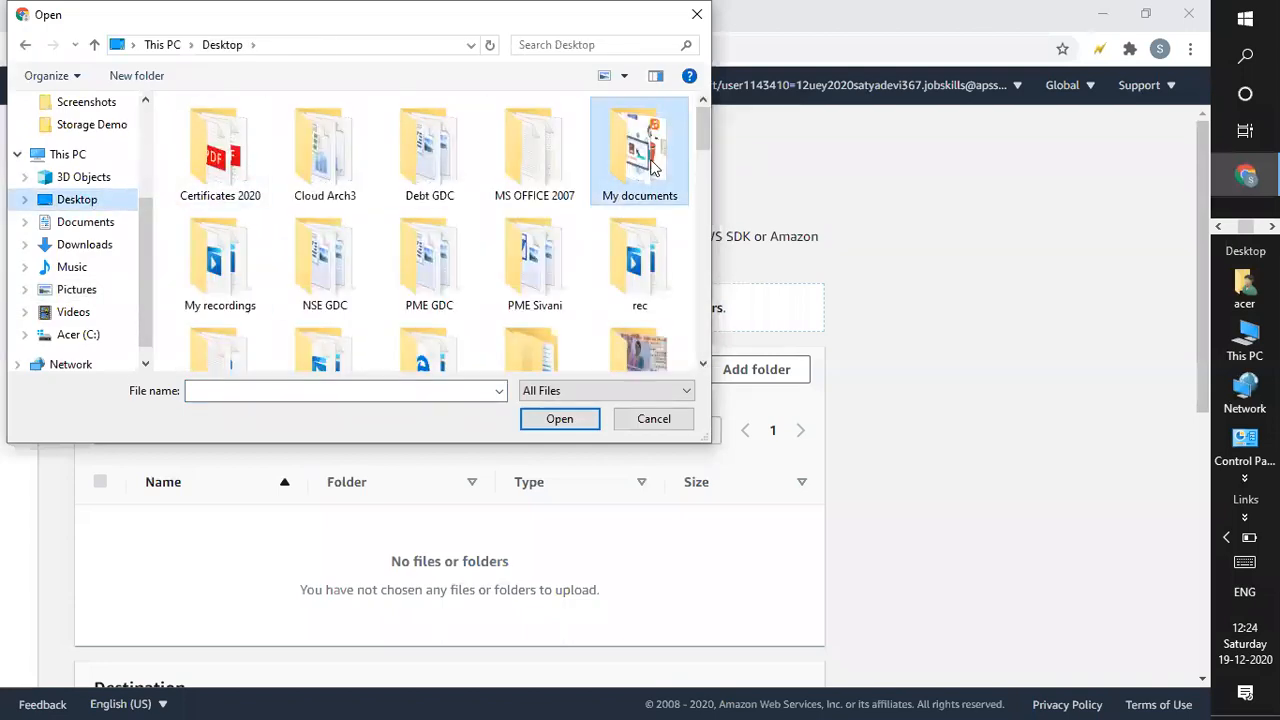
pyautogui.doubleClick(652, 166)
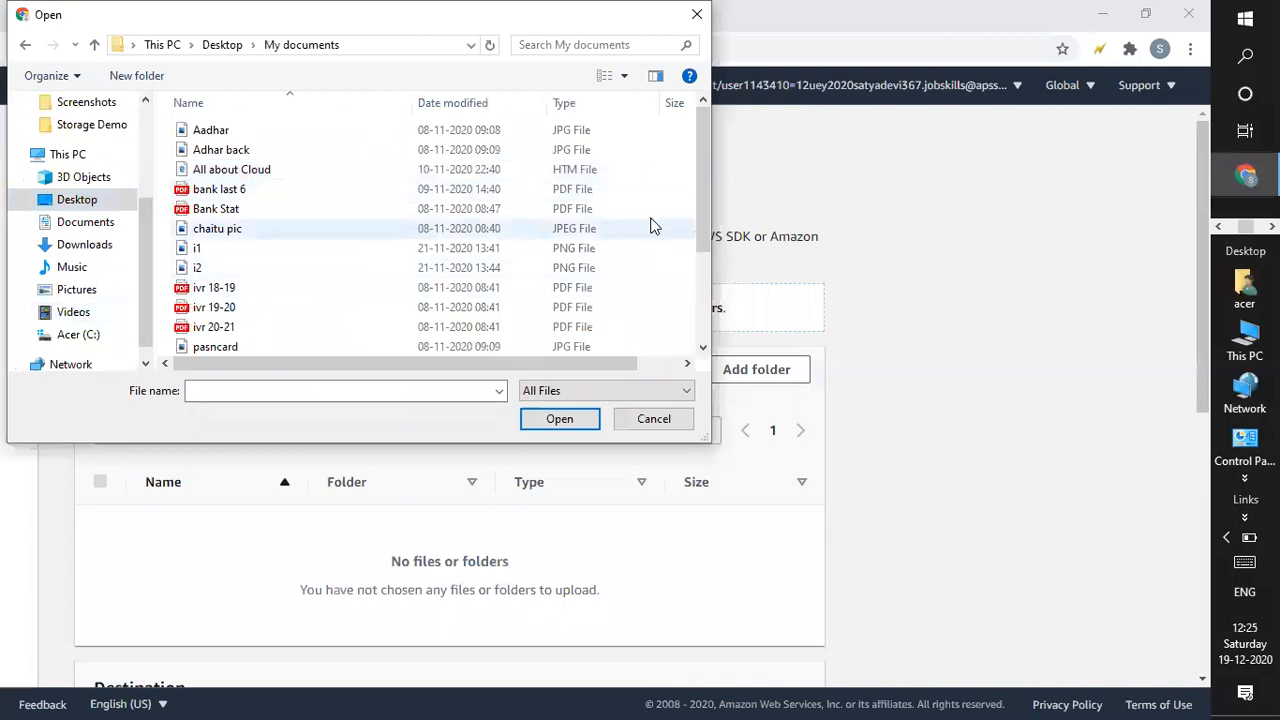
pyautogui.moveTo(705, 125); pyautogui.dragTo(12, 76)
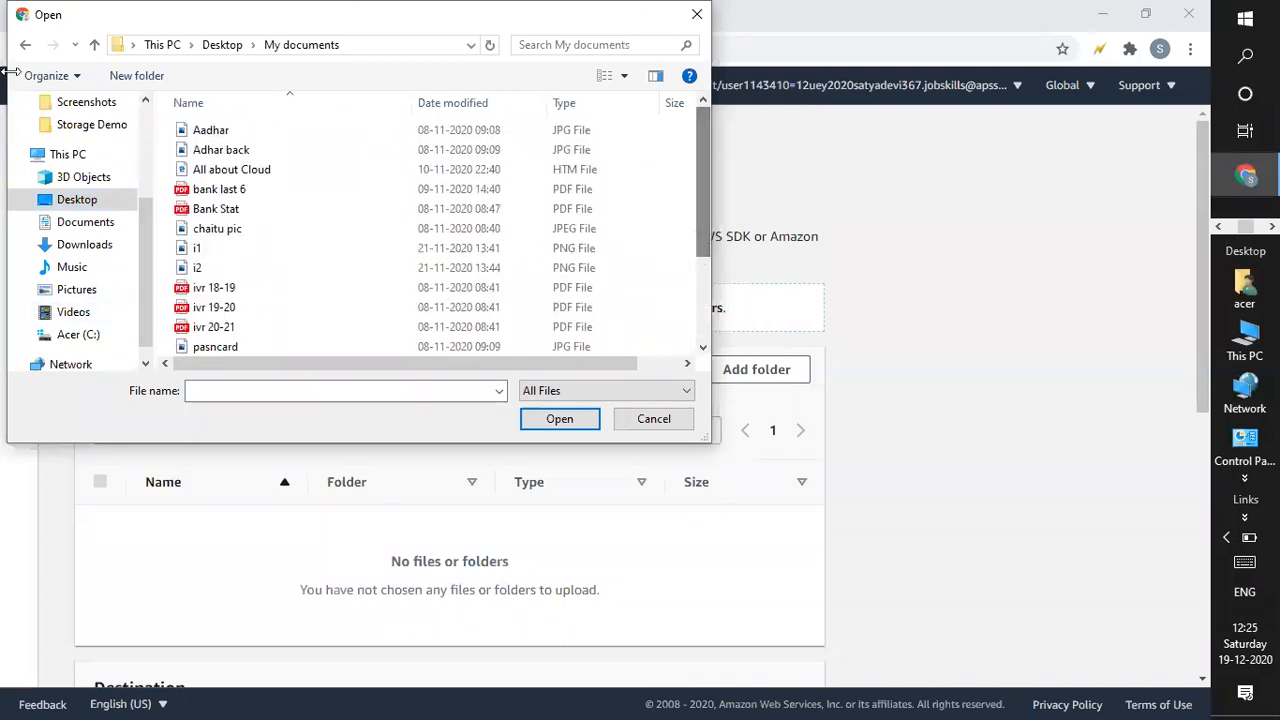
pyautogui.click(93, 45)
pyautogui.moveTo(703, 143); pyautogui.dragTo(706, 284)
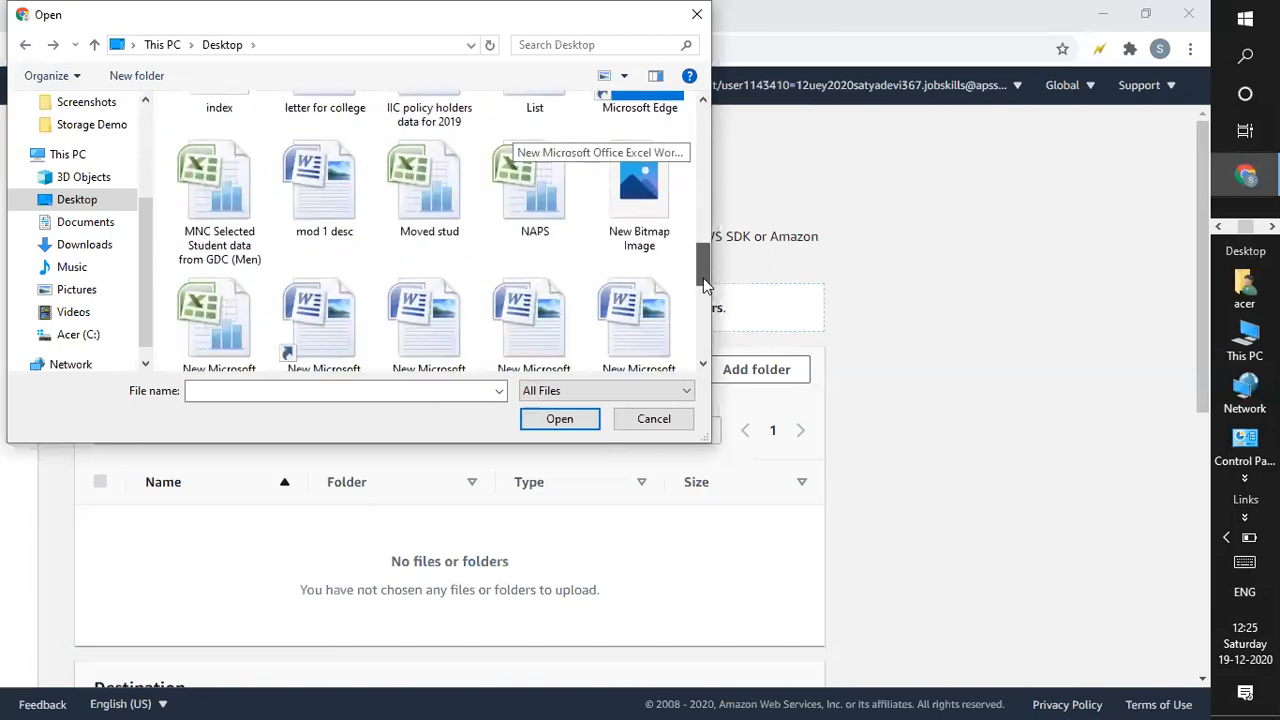
pyautogui.doubleClick(651, 209)
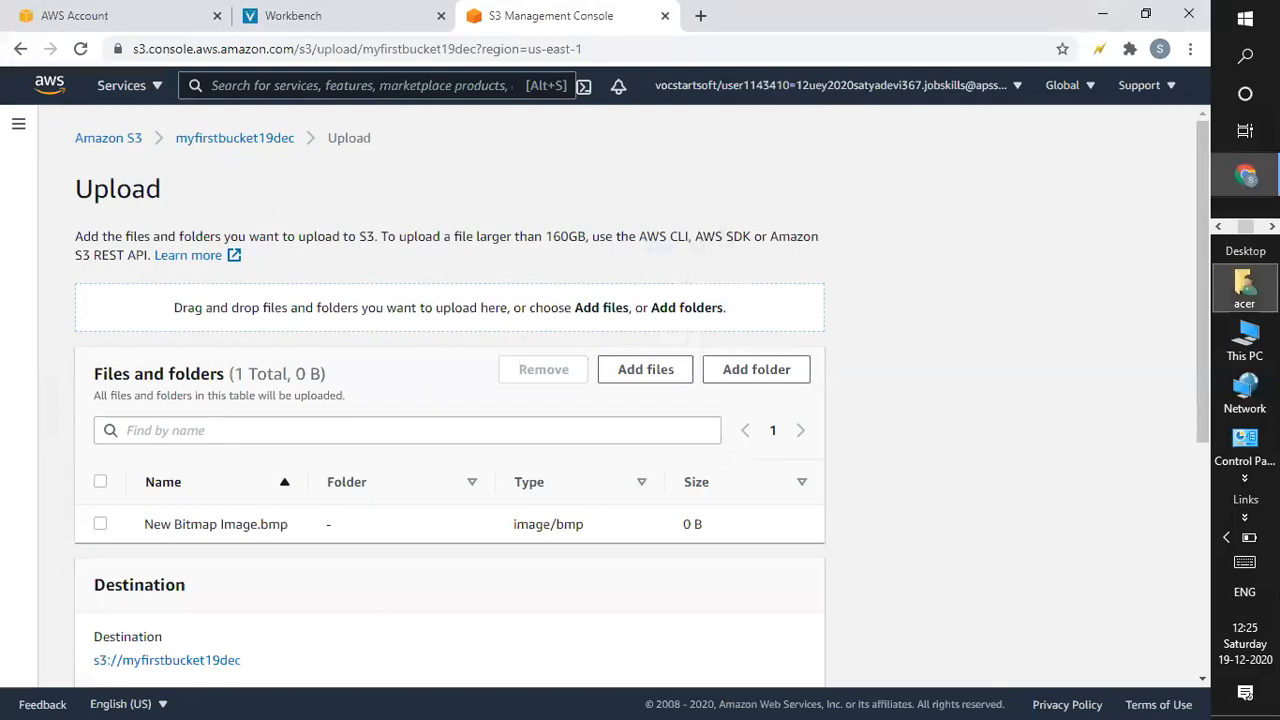
# Replace the bitmap with pic1.png in the upload list and start the upload.
pyautogui.scroll(-1, 1199, 355)
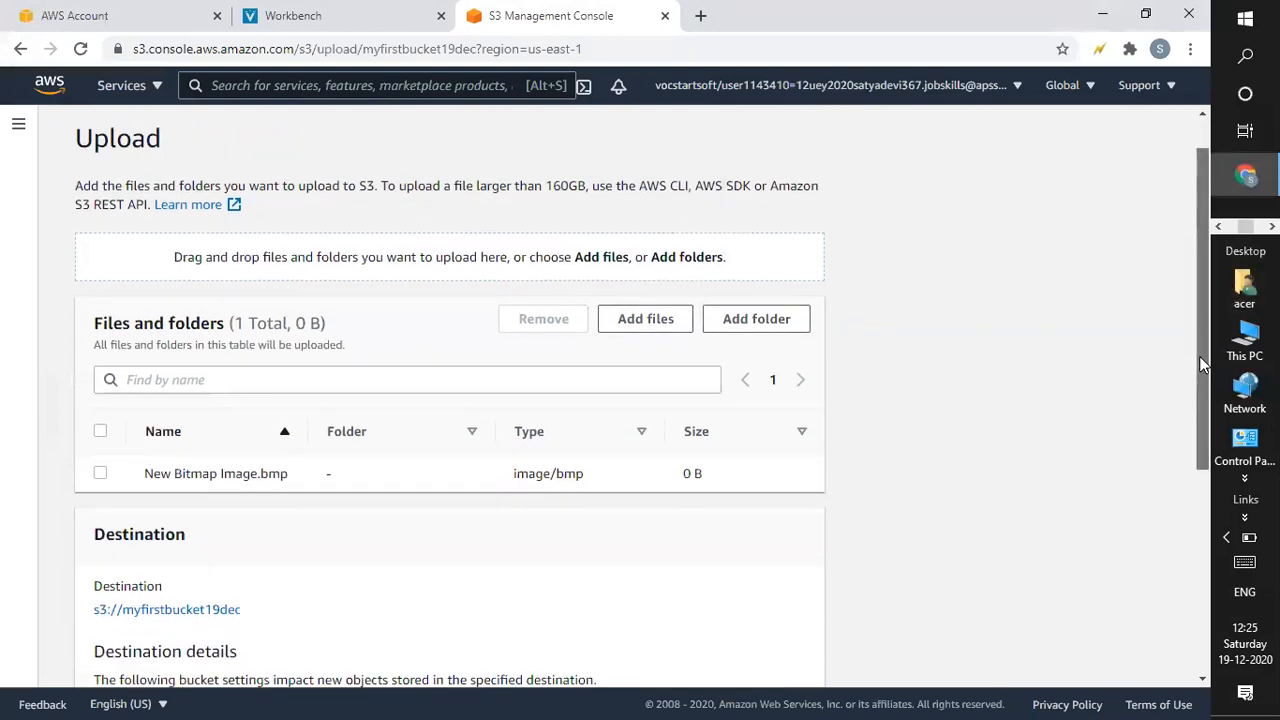
pyautogui.click(100, 478)
pyautogui.click(541, 320)
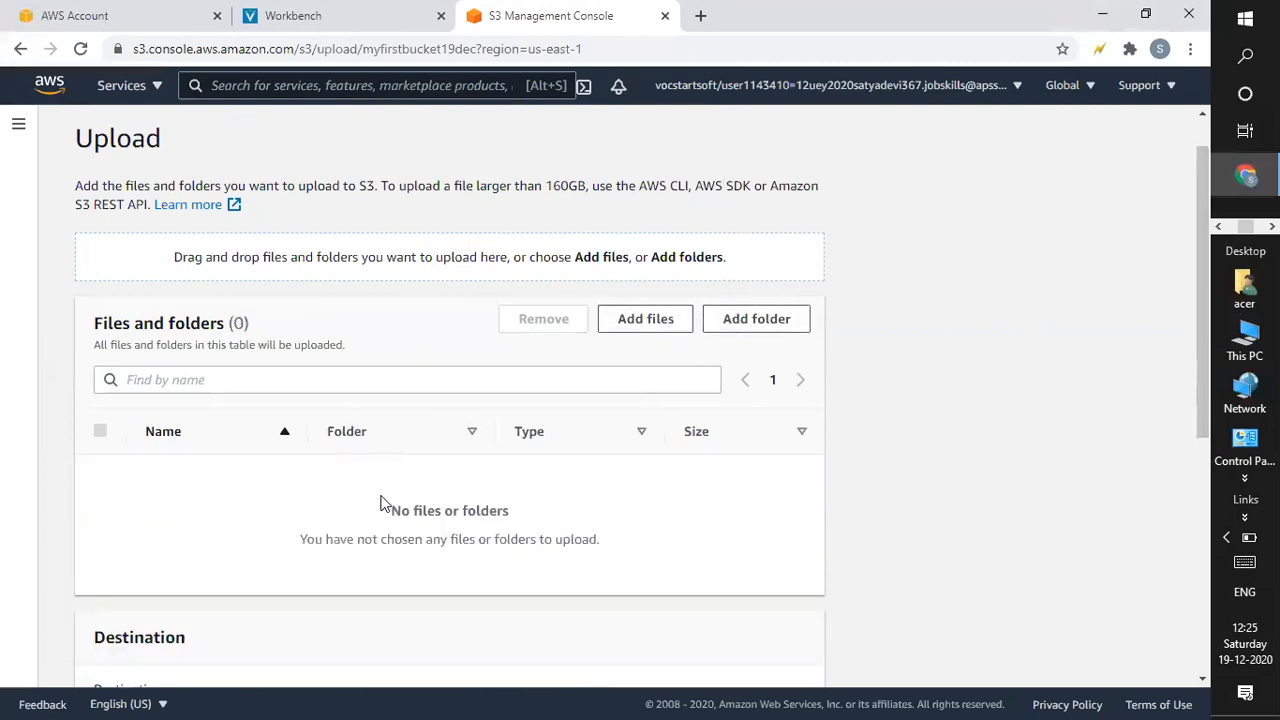
pyautogui.click(662, 320)
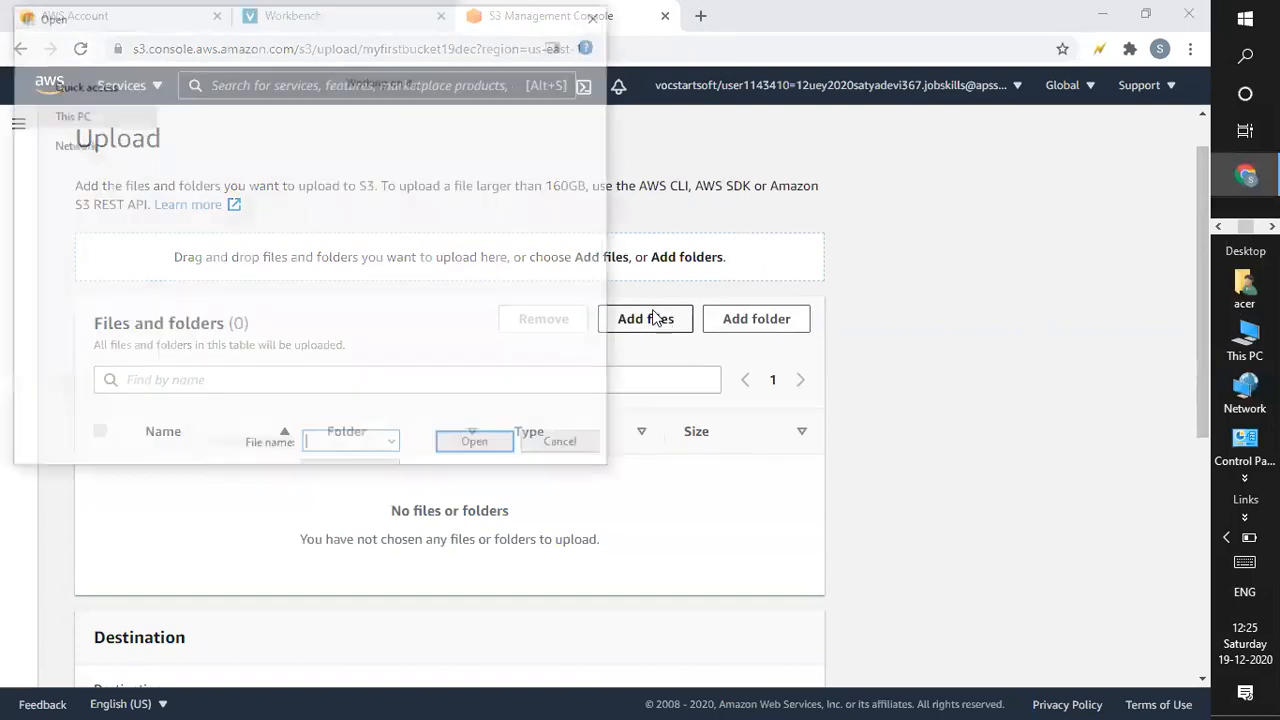
pyautogui.moveTo(701, 131); pyautogui.dragTo(710, 329)
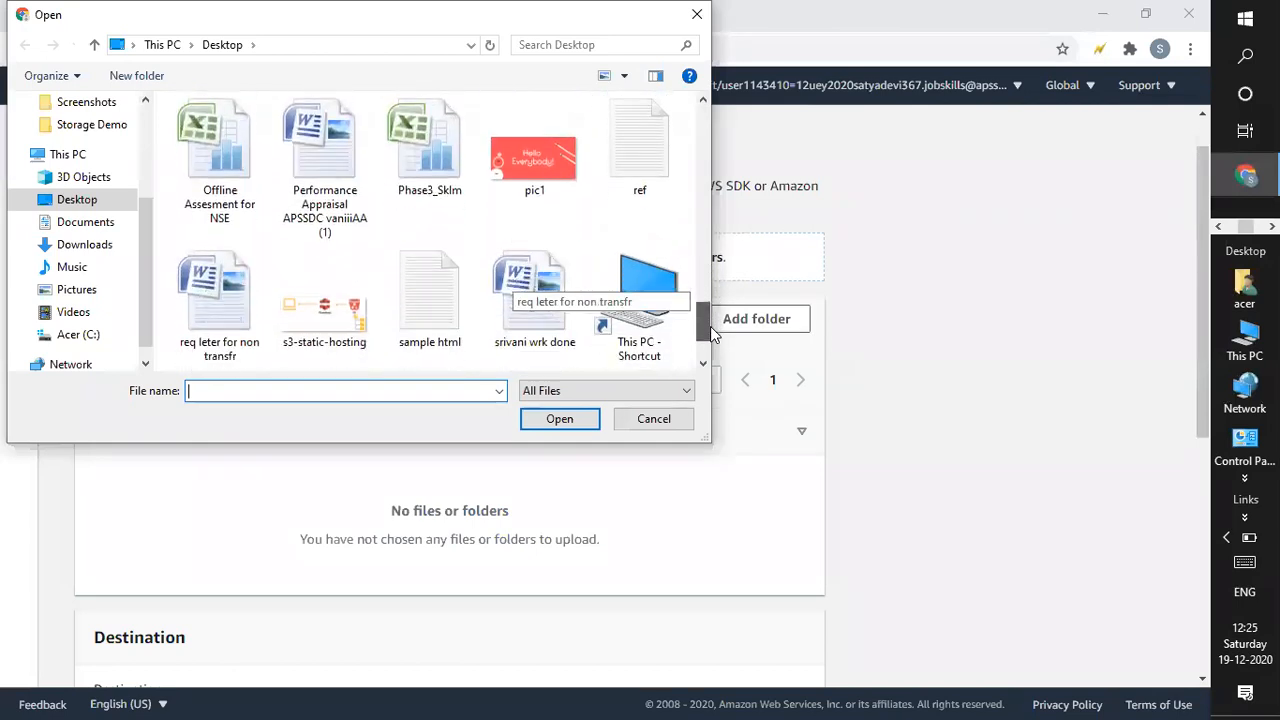
pyautogui.doubleClick(538, 173)
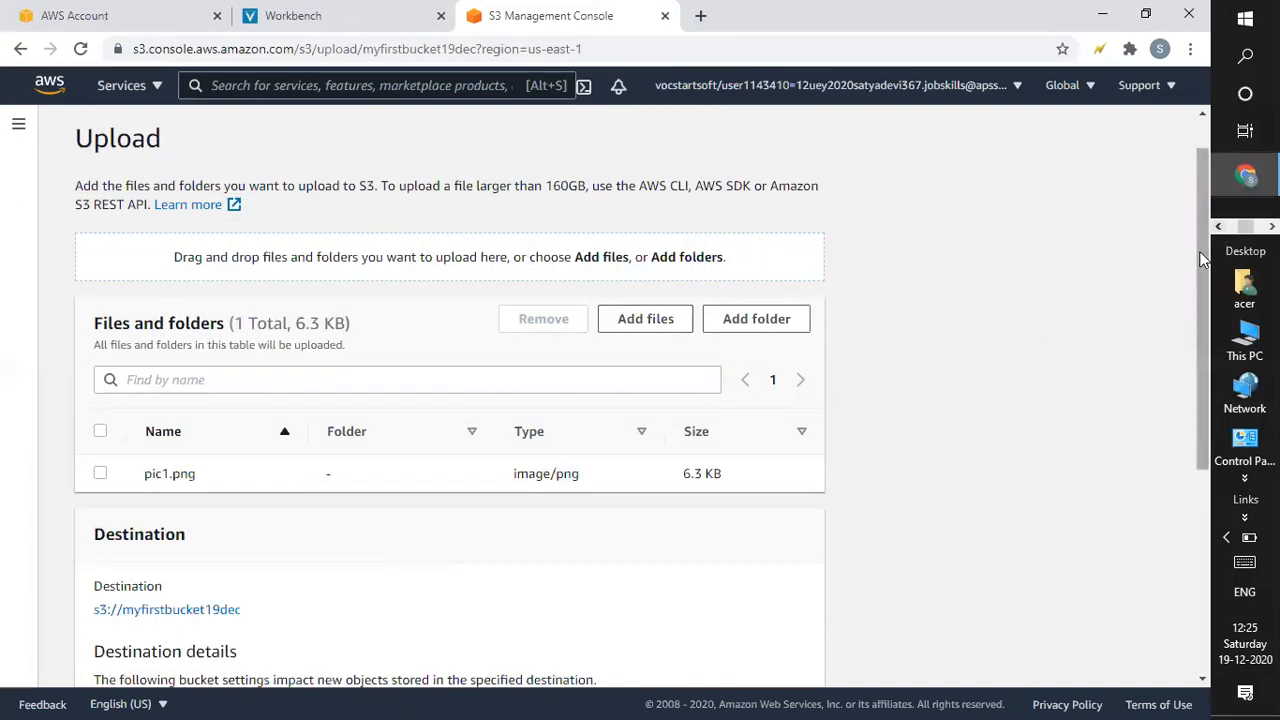
pyautogui.moveTo(1203, 253); pyautogui.dragTo(1203, 287)
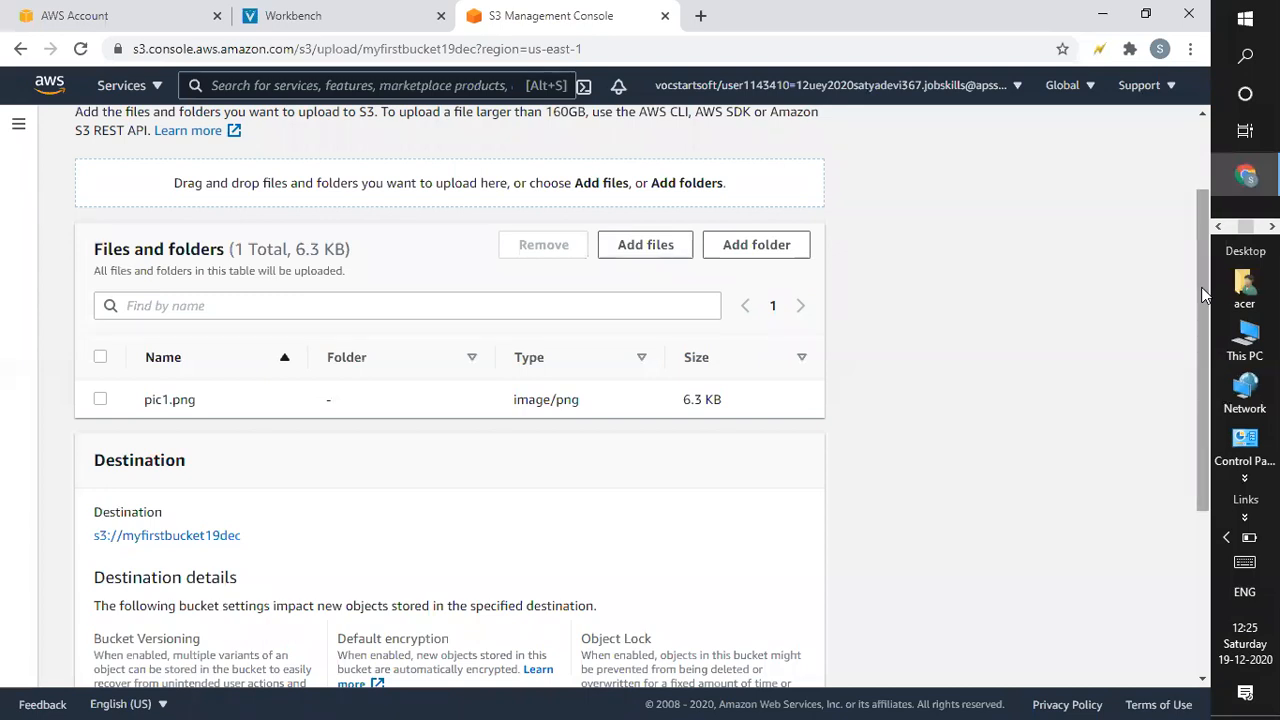
pyautogui.moveTo(1204, 292); pyautogui.dragTo(1203, 517)
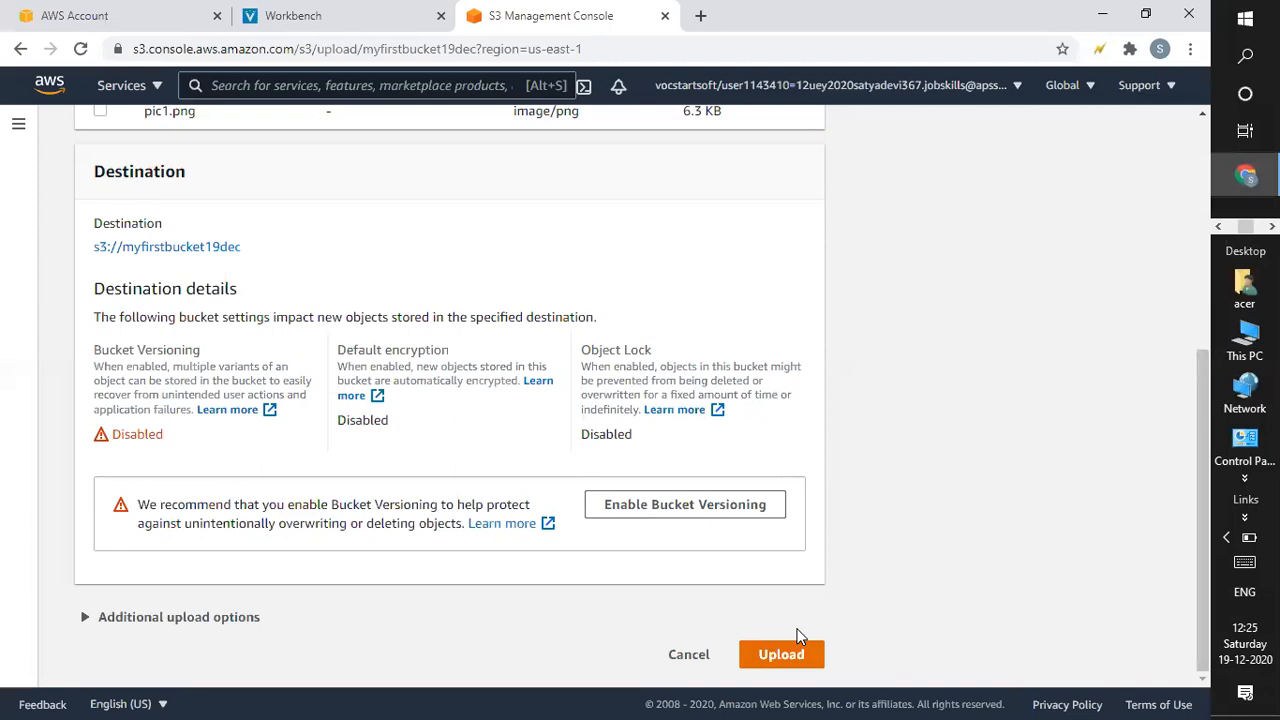
pyautogui.click(795, 652)
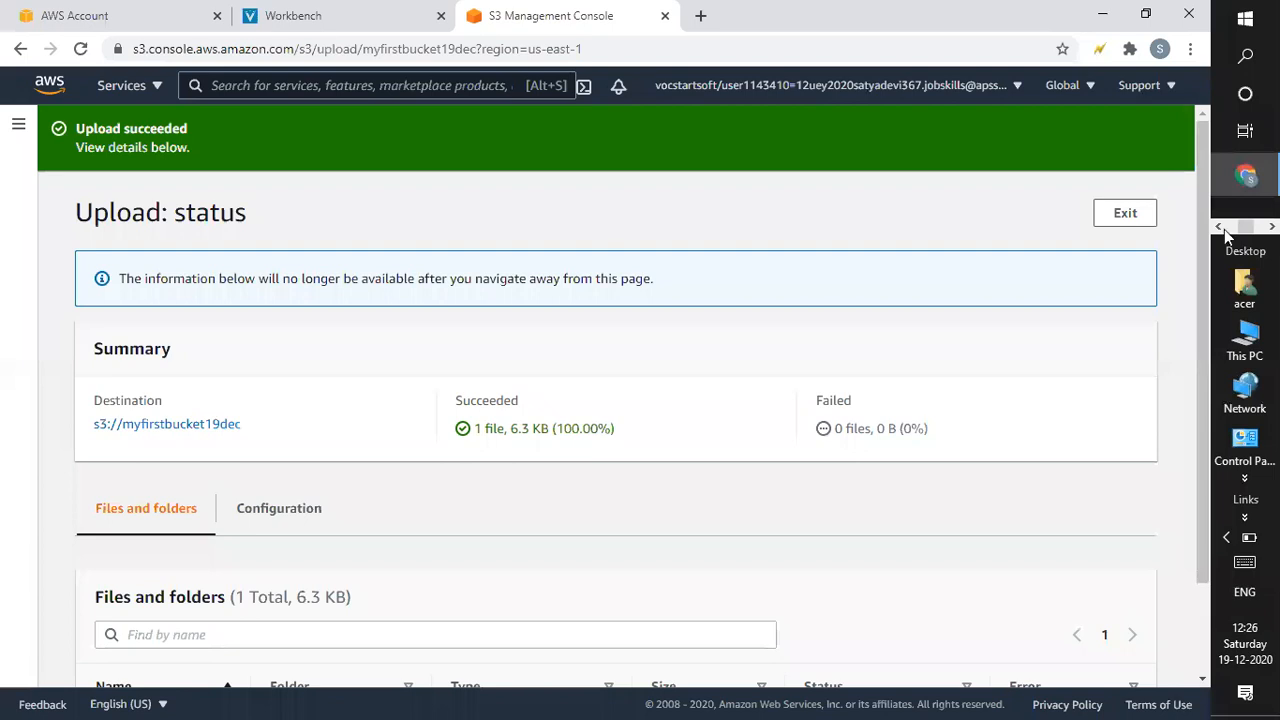
# Exit the upload status and view pic1.png in the bucket's Objects list.
pyautogui.moveTo(1201, 247); pyautogui.dragTo(1203, 300)
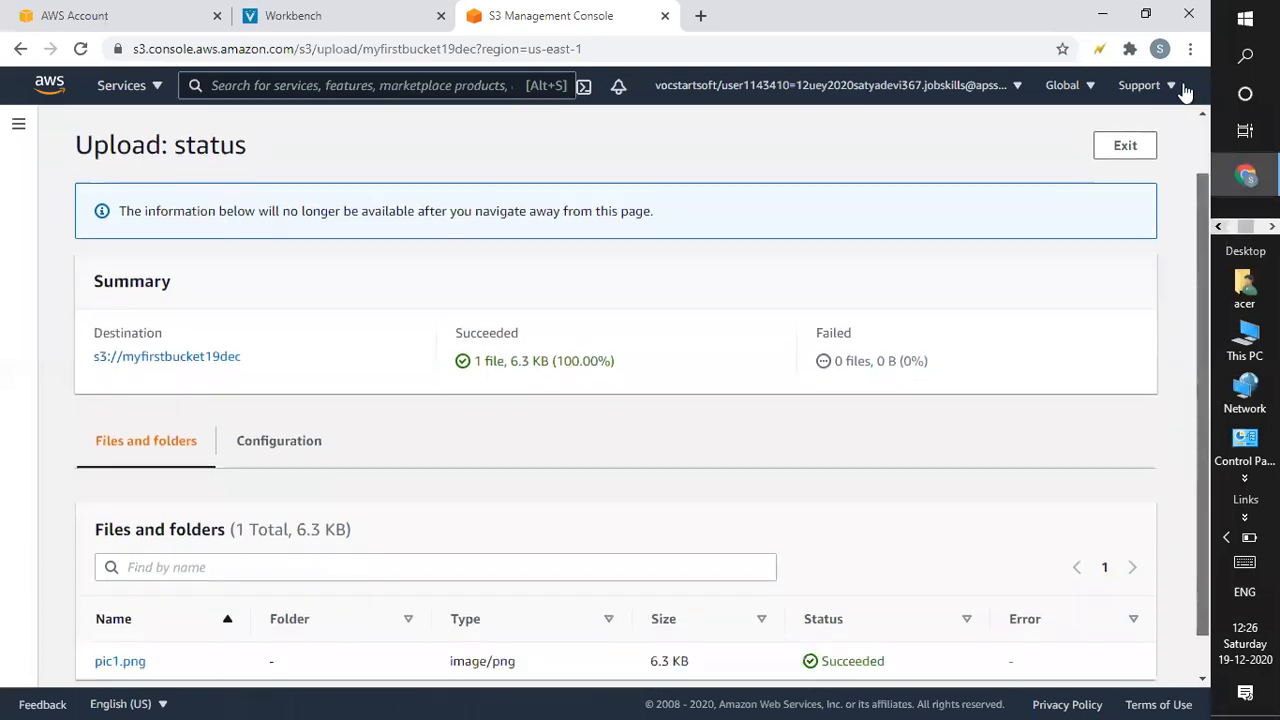
pyautogui.click(1121, 212)
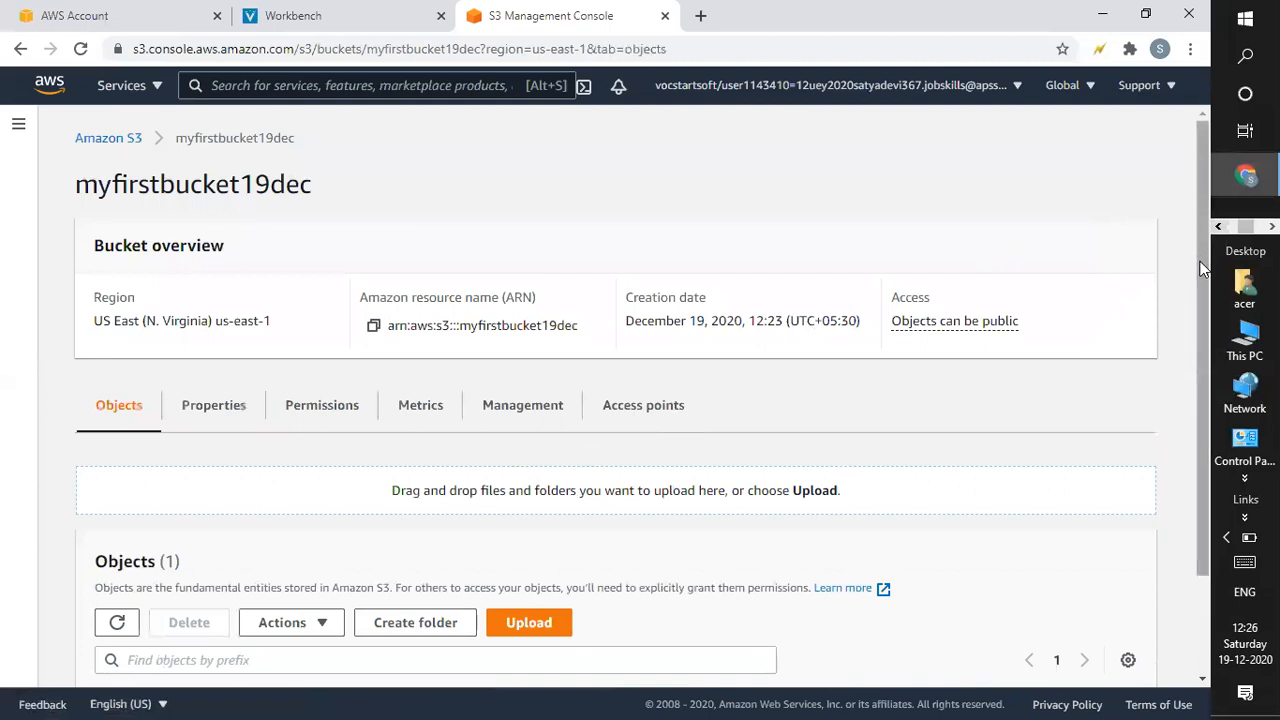
pyautogui.scroll(-2, 1207, 450)
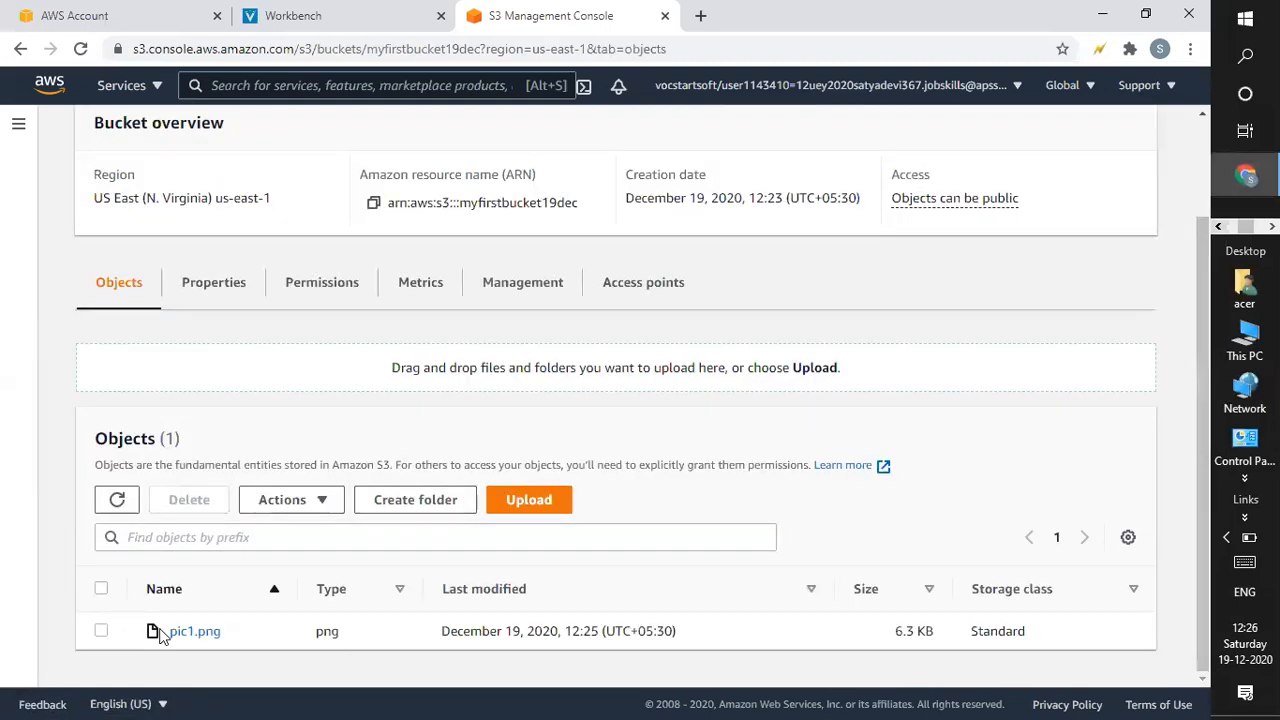
# Make the pic1.png object public through the Actions menu.
pyautogui.click(101, 632)
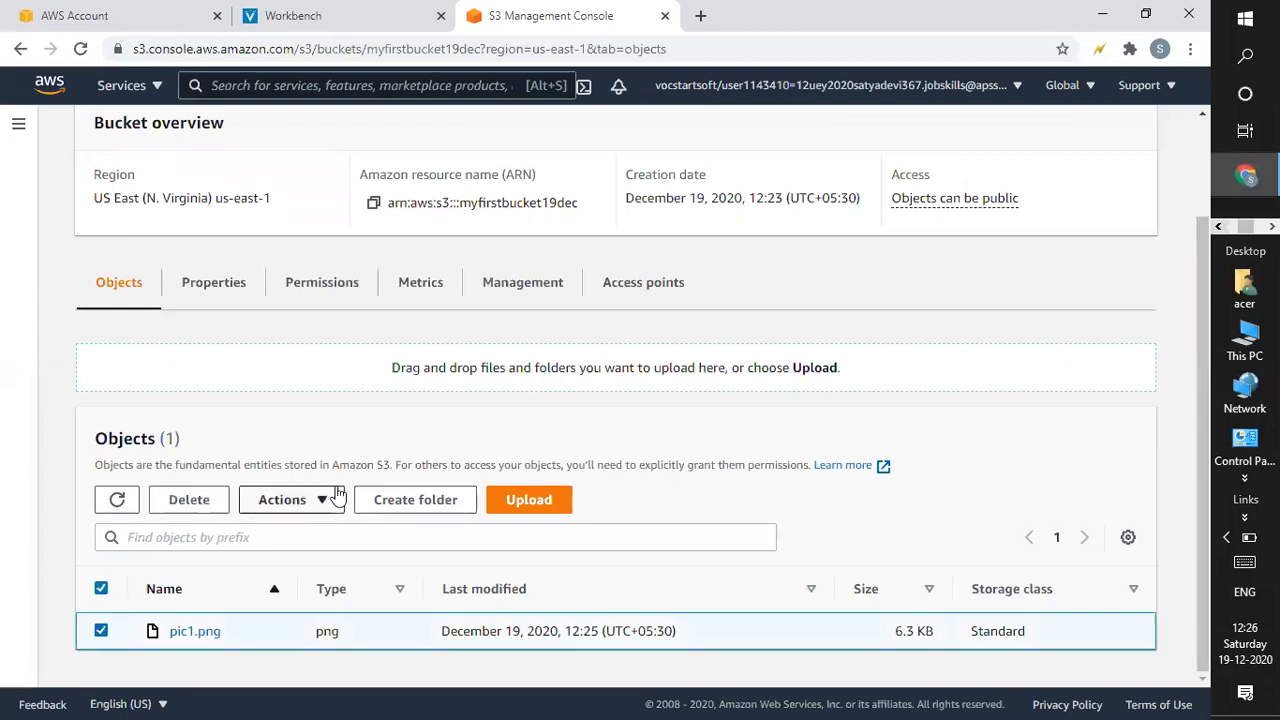
pyautogui.click(323, 497)
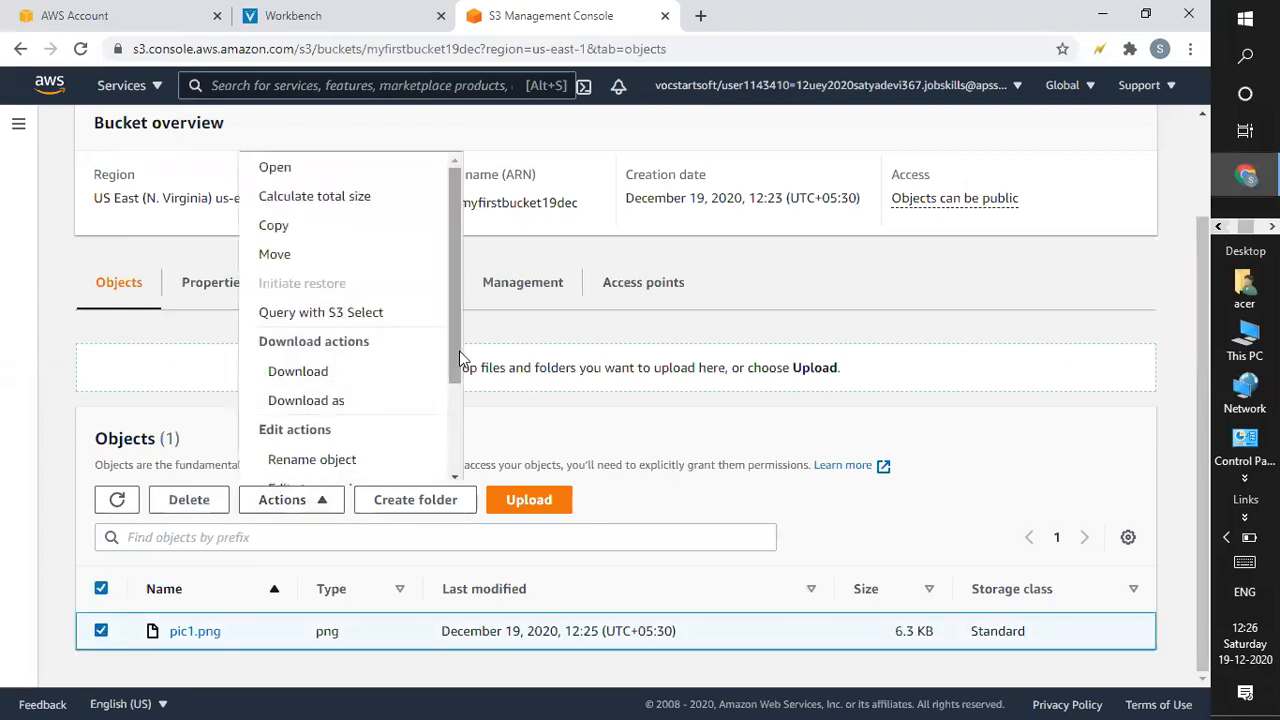
pyautogui.scroll(-3, 343, 470)
pyautogui.click(330, 472)
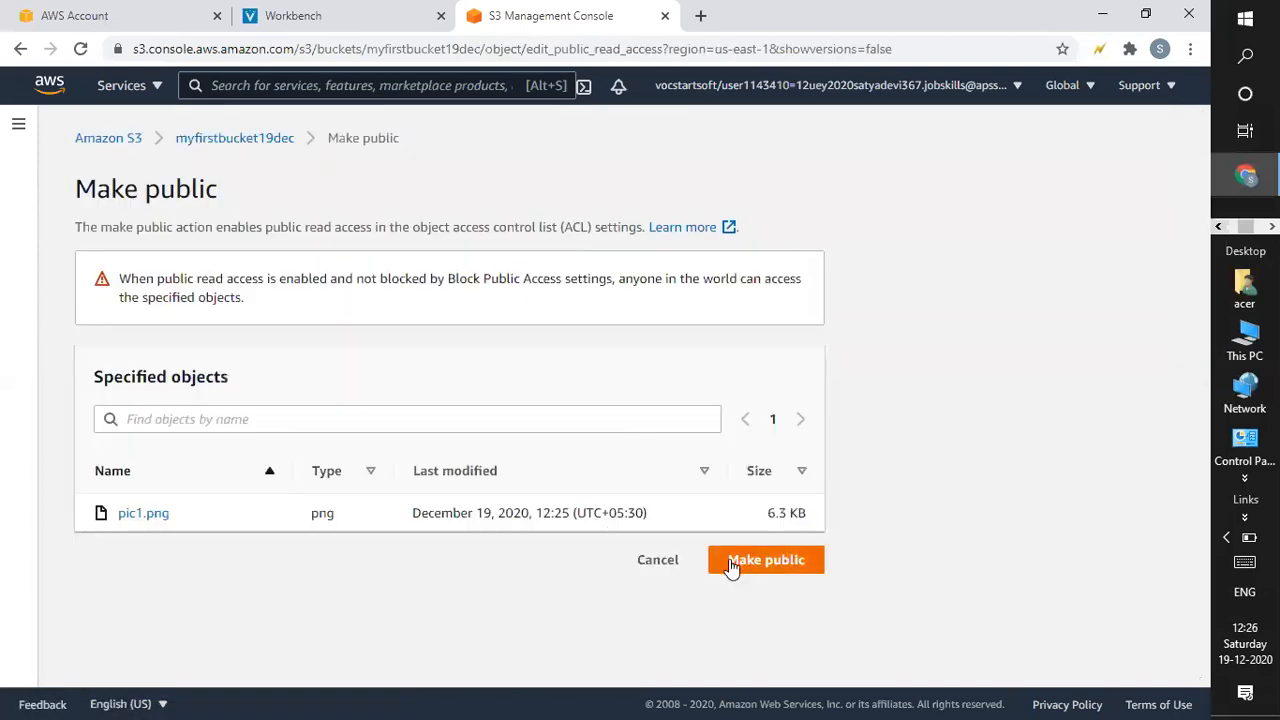
pyautogui.click(729, 559)
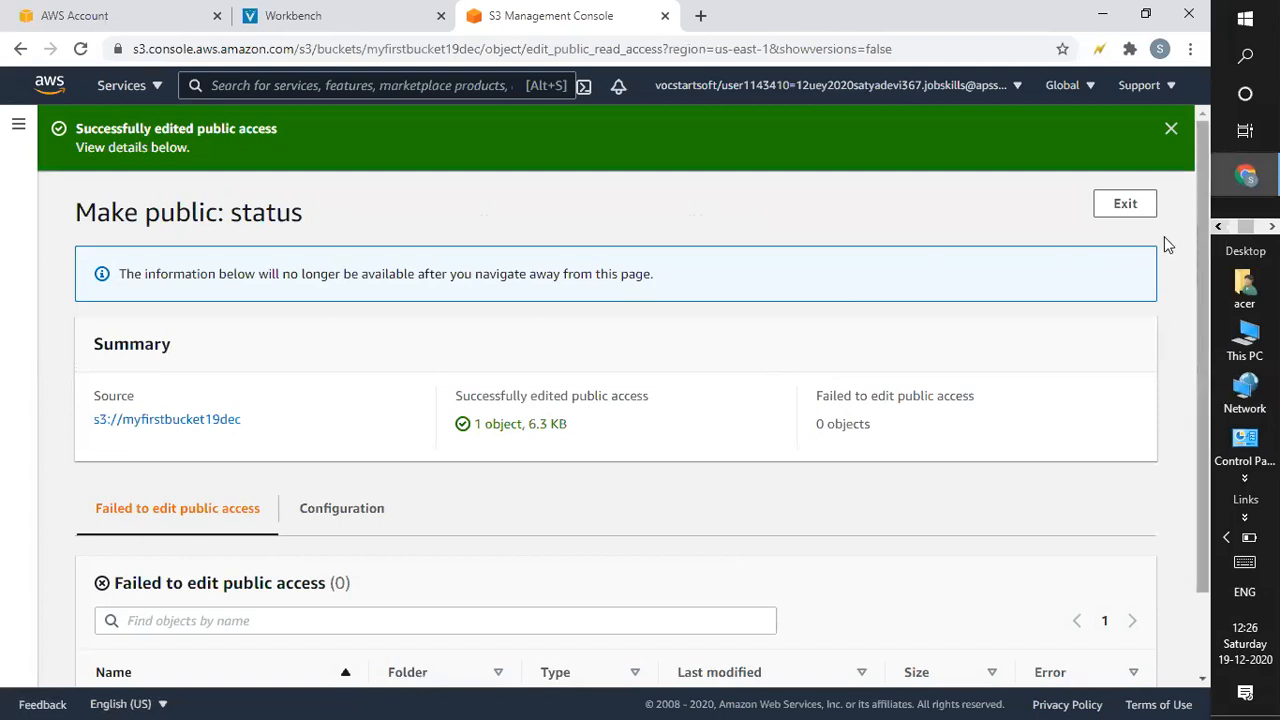
# Return to the bucket and open pic1.png's object details.
pyautogui.click(1134, 221)
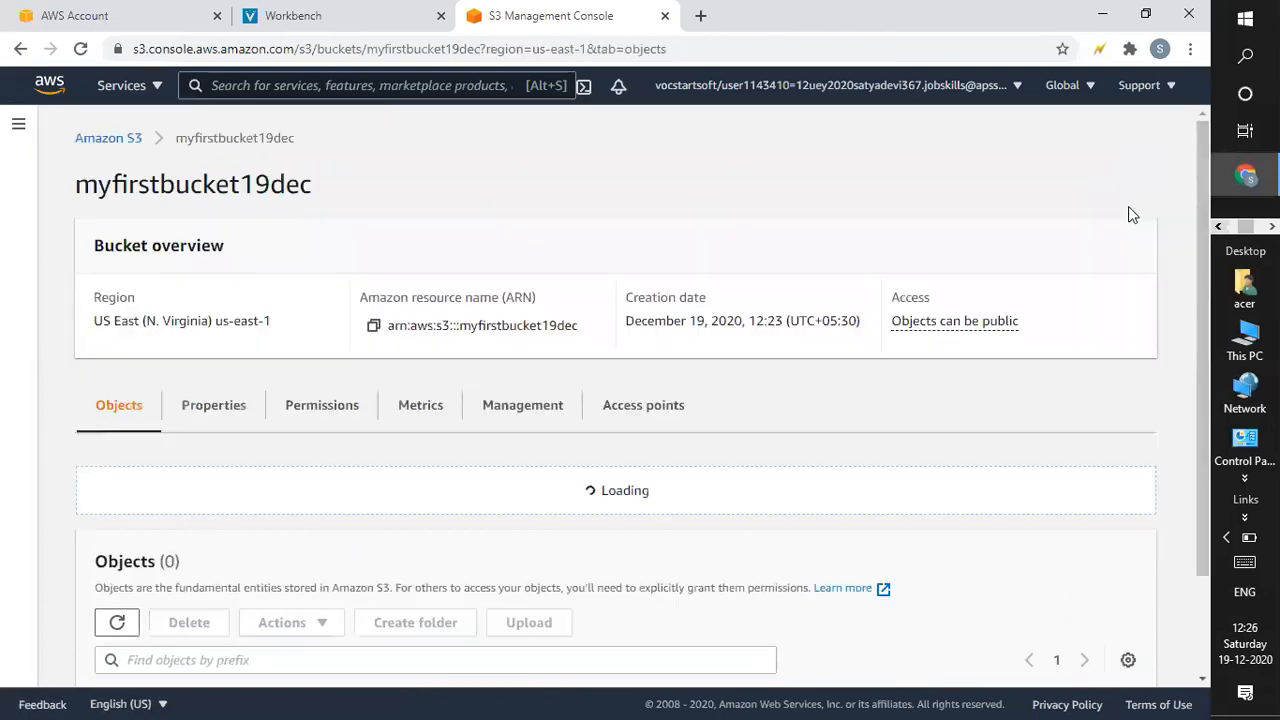
pyautogui.moveTo(1202, 308); pyautogui.dragTo(285, 566)
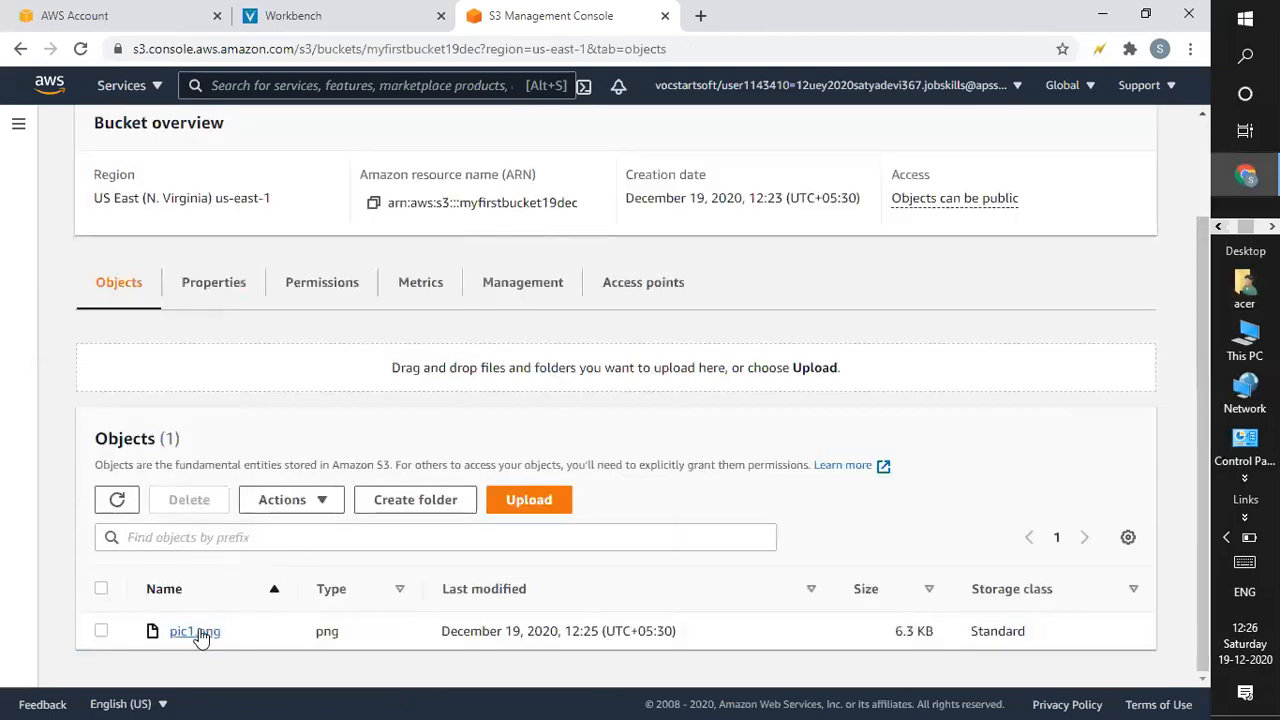
pyautogui.click(199, 628)
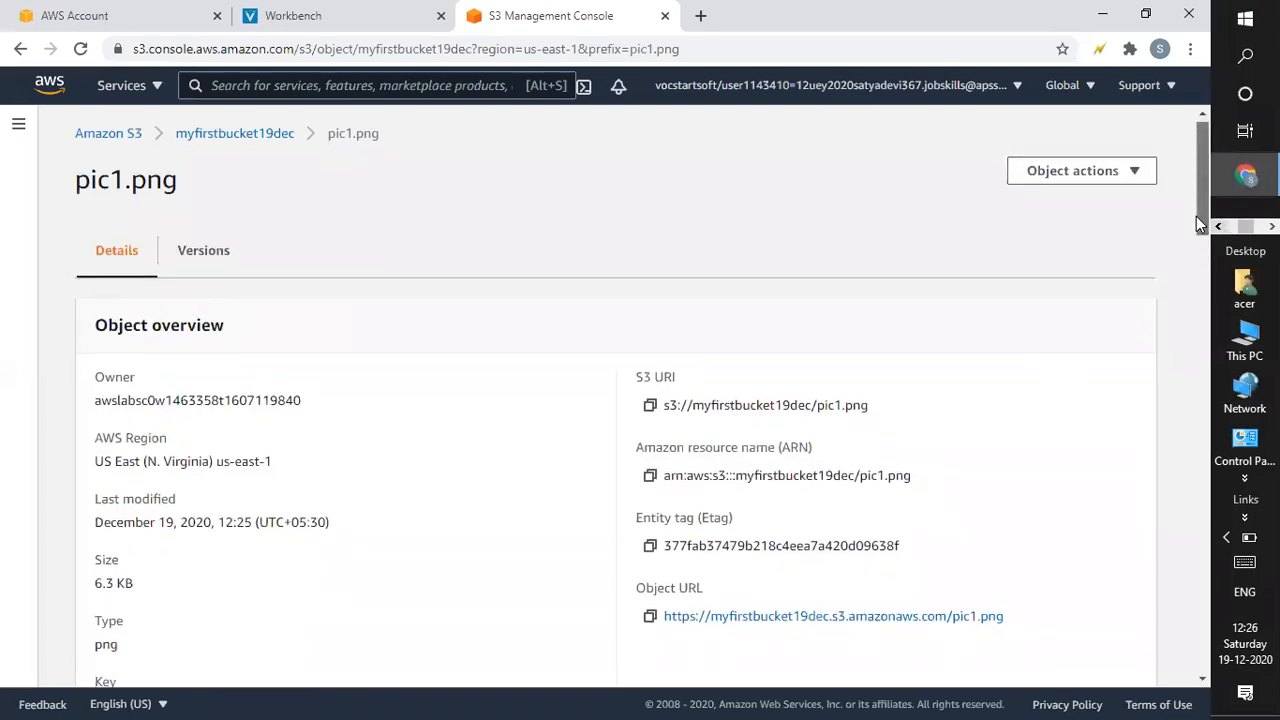
# Copy pic1.png's object URL and load it in a new browser tab.
pyautogui.scroll(-1, 1196, 216)
pyautogui.scroll(-2, 1196, 216)
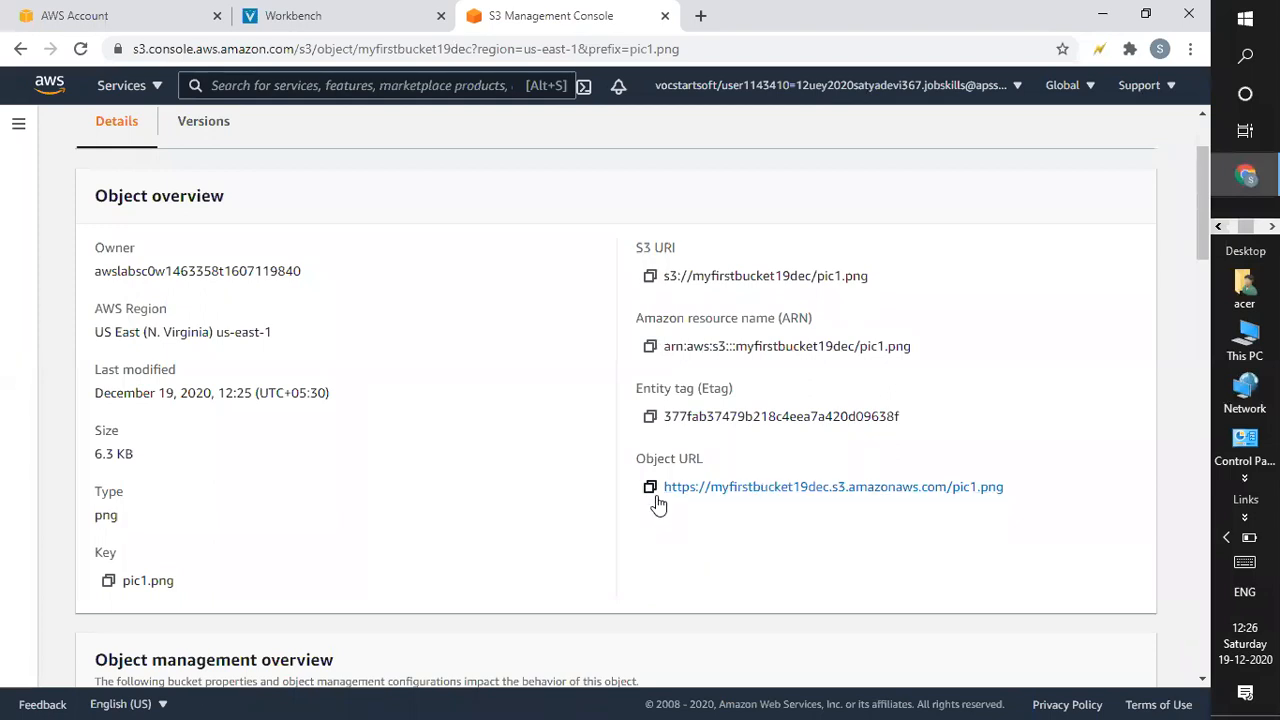
pyautogui.click(650, 487)
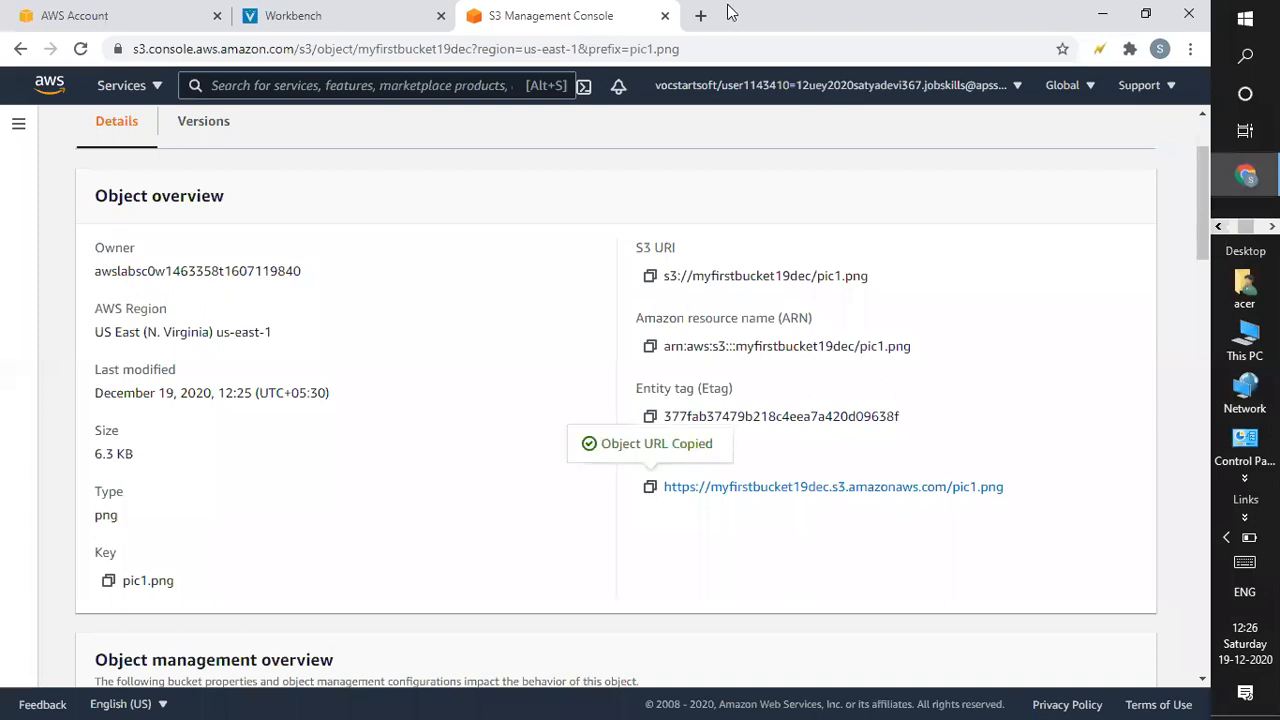
pyautogui.click(700, 16)
pyautogui.hotkey('ctrl', 'v')
pyautogui.press('Return')
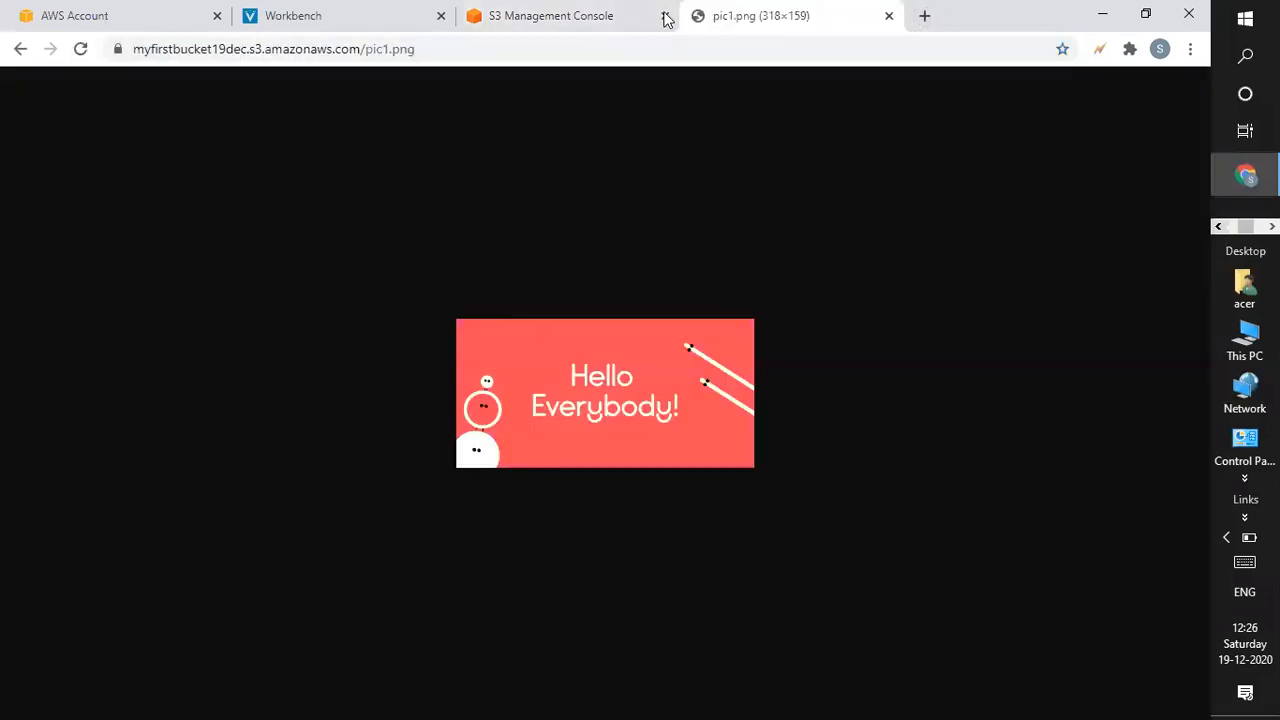
# Return to the console tab and go back to the myfirstbucket19dec bucket.
pyautogui.click(604, 15)
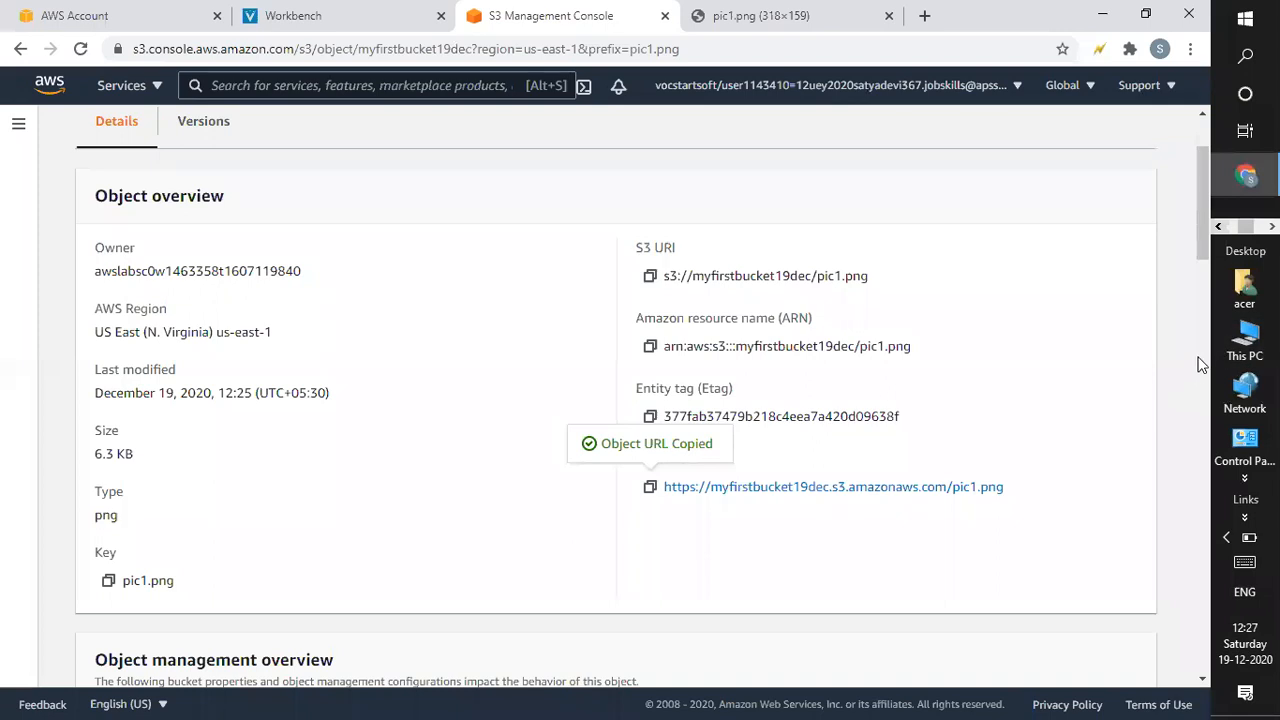
pyautogui.moveTo(1202, 258); pyautogui.dragTo(1201, 222)
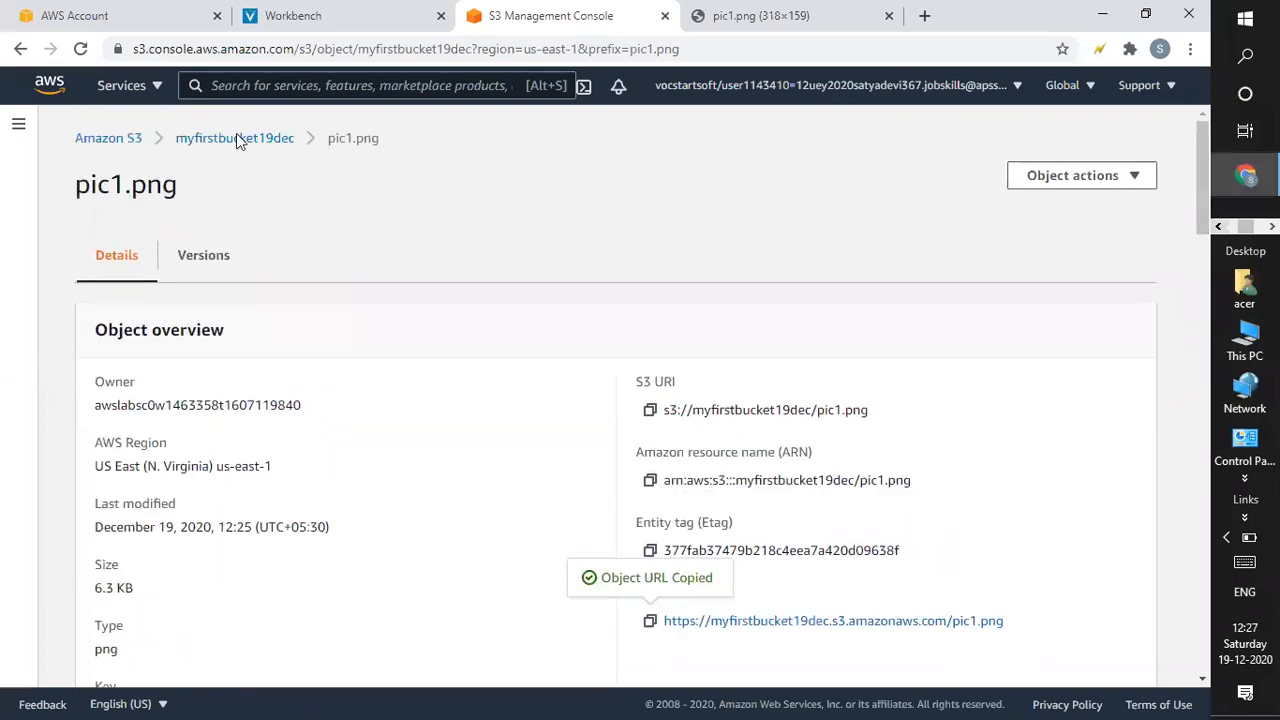
pyautogui.click(262, 143)
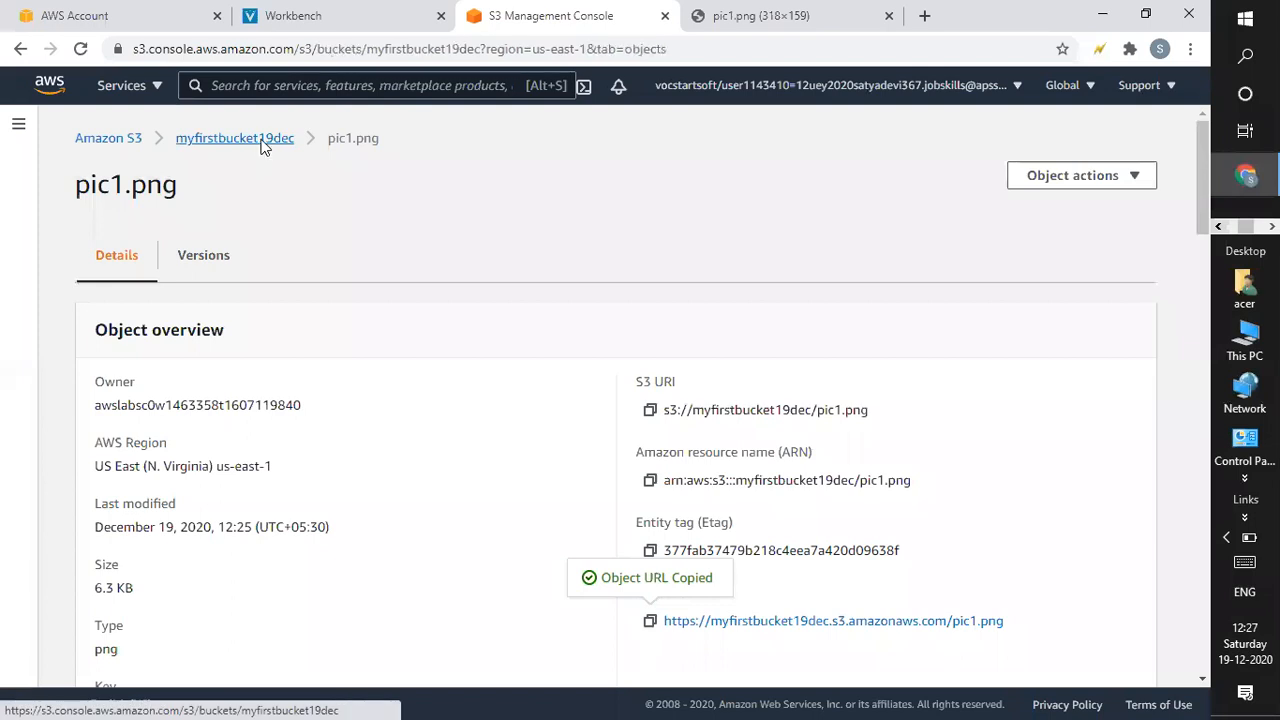
# Close the browser tab displaying the pic1.png image.
pyautogui.moveTo(1205, 266); pyautogui.dragTo(1209, 365)
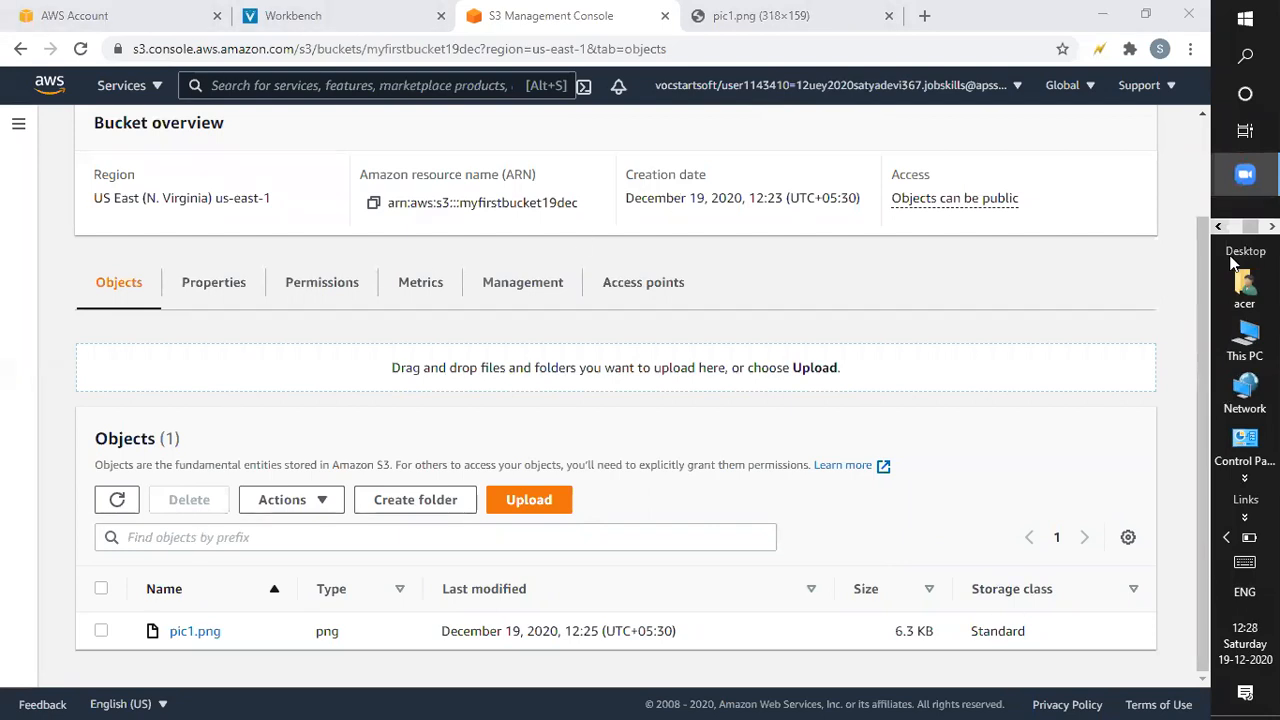
pyautogui.click(1203, 333)
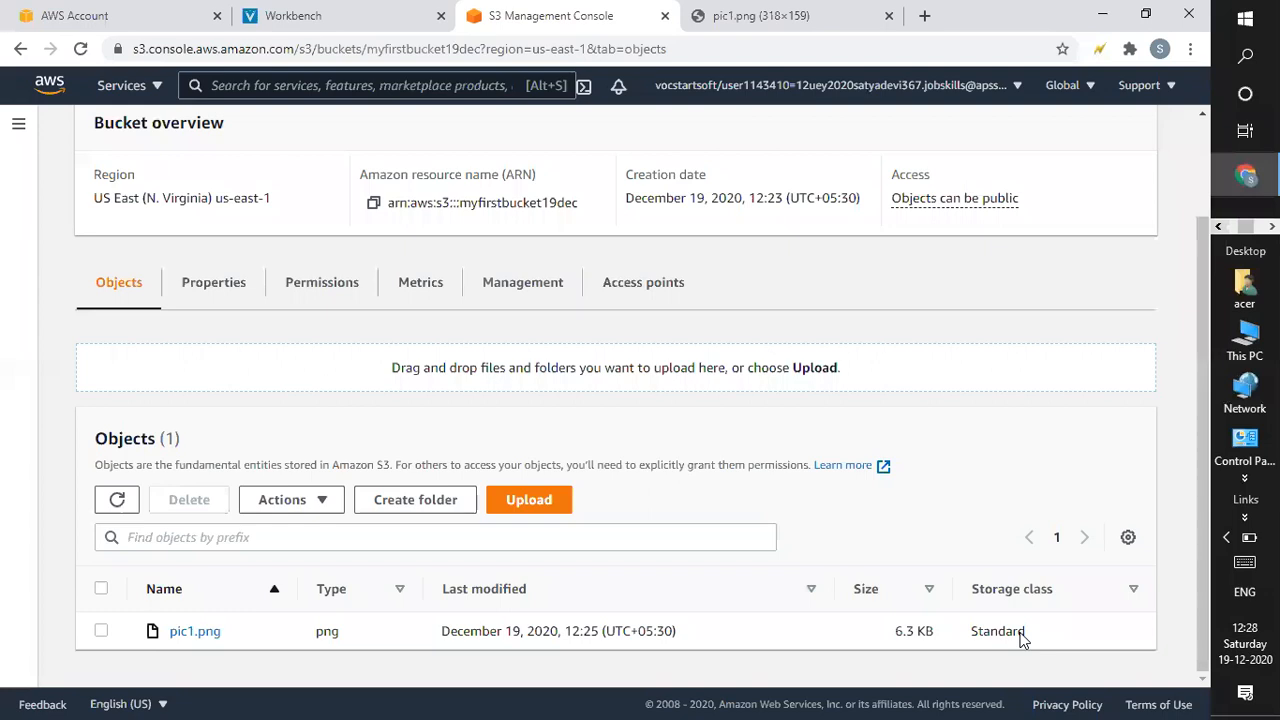
pyautogui.click(768, 24)
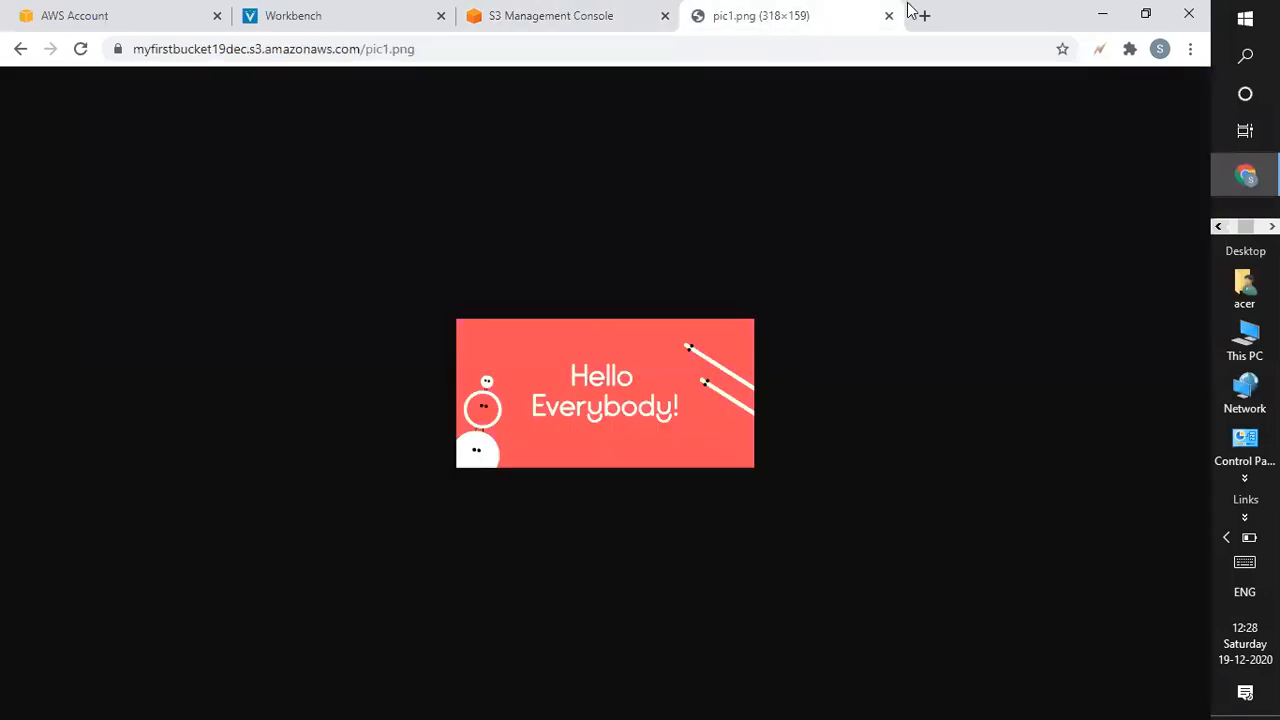
pyautogui.click(889, 16)
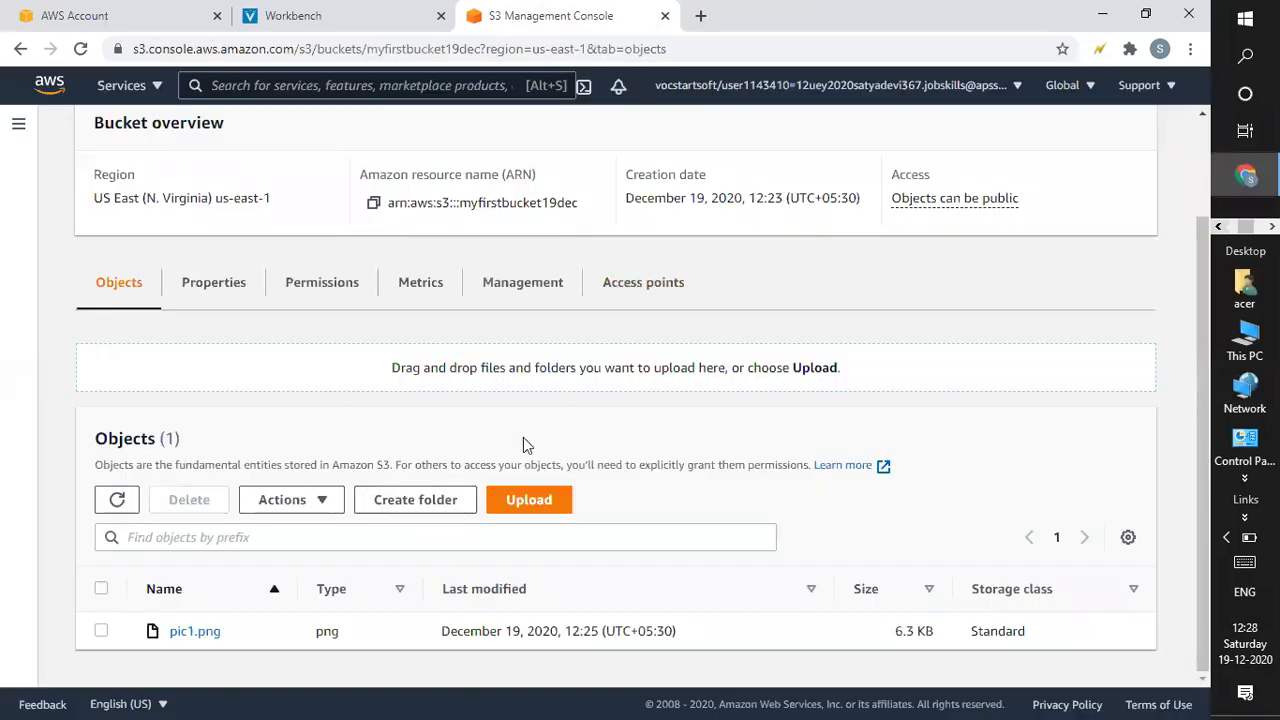
# Set Bucket Versioning to Enable in myfirstbucket19dec's Properties and save.
pyautogui.click(222, 292)
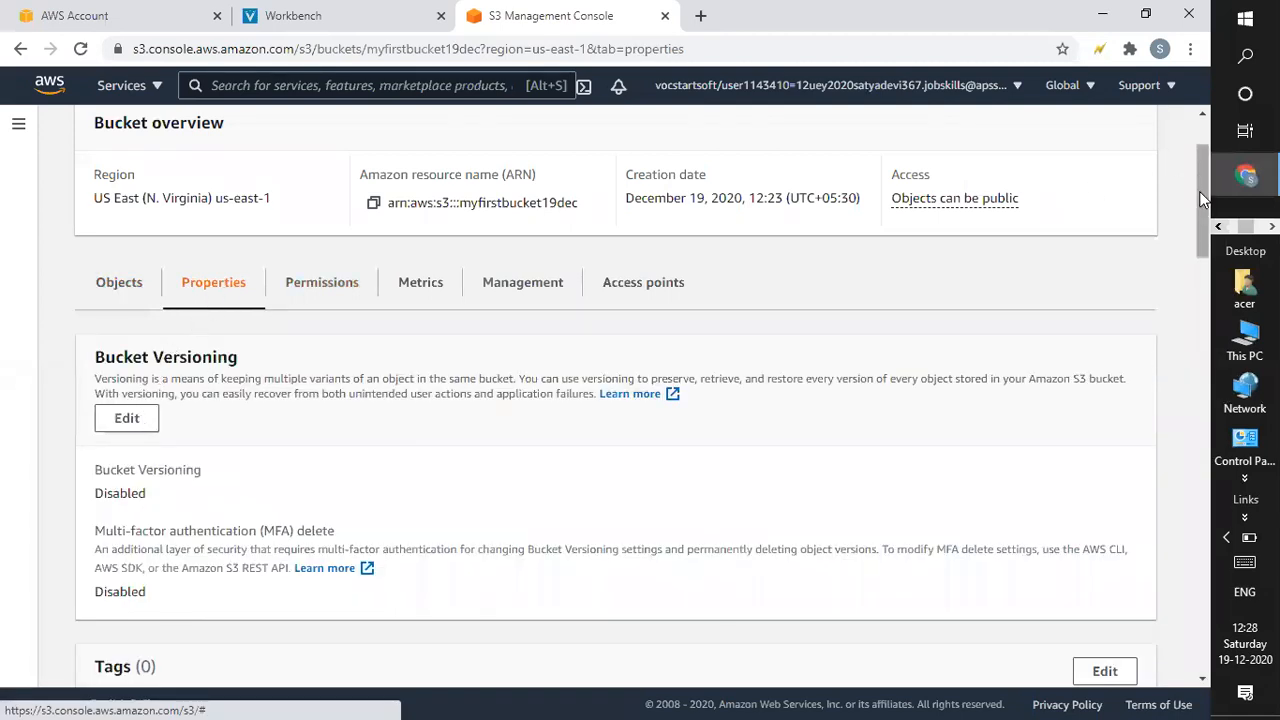
pyautogui.scroll(-1, 1200, 204)
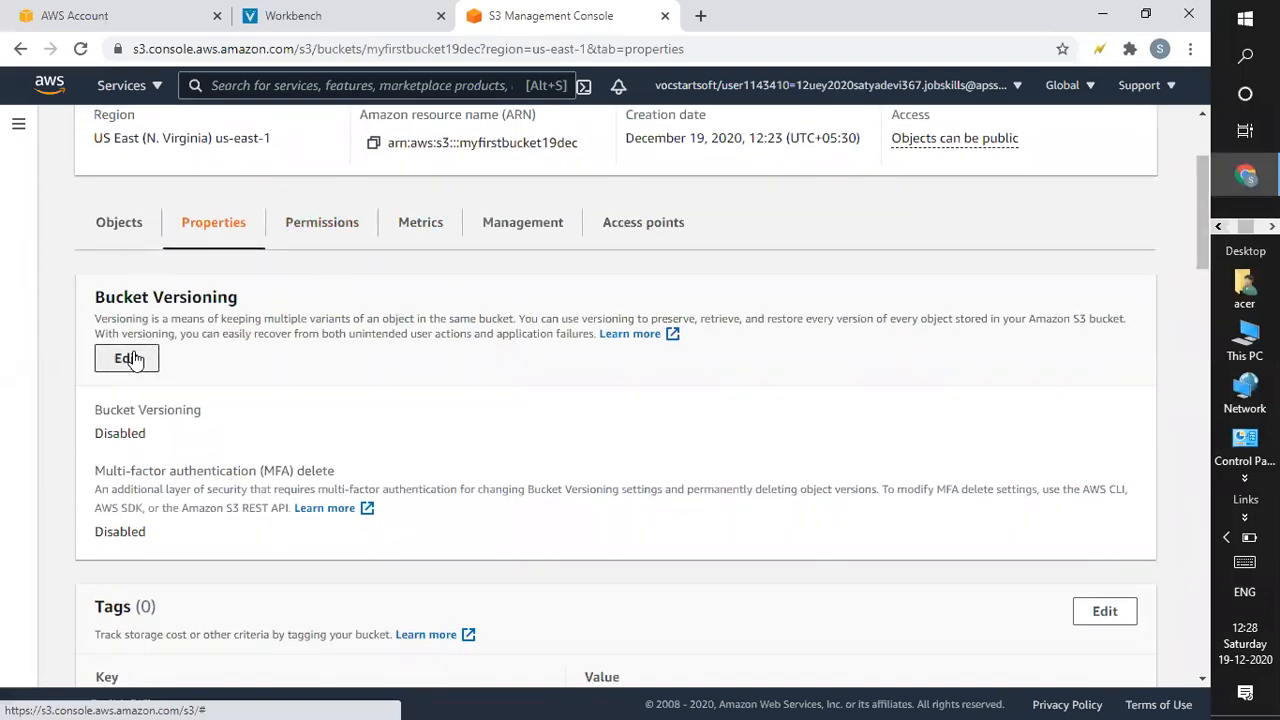
pyautogui.click(128, 358)
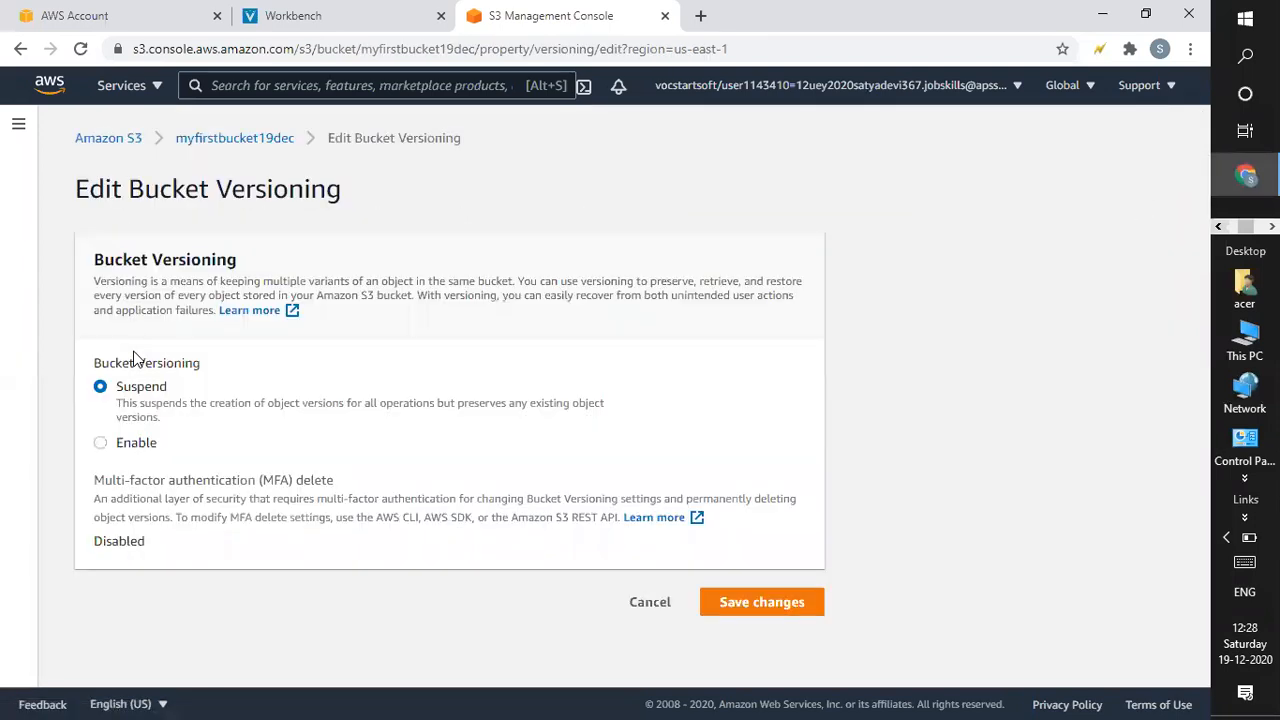
pyautogui.click(104, 443)
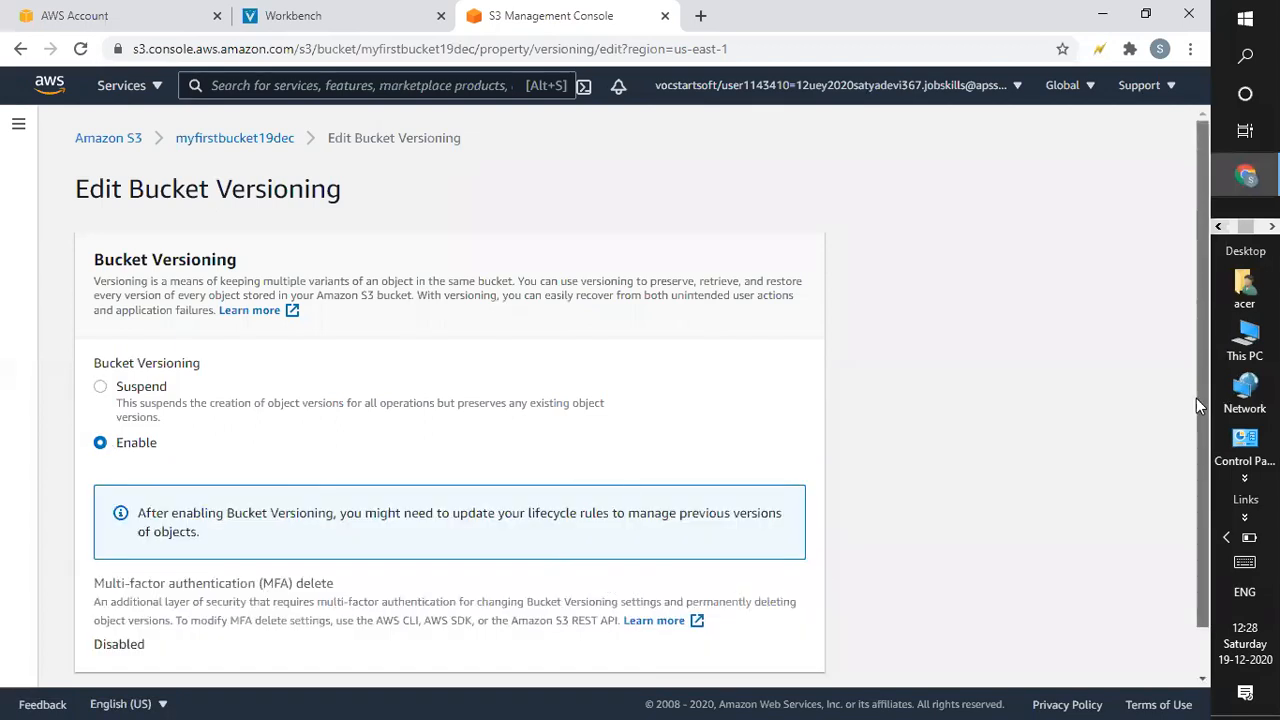
pyautogui.scroll(-1, 1196, 398)
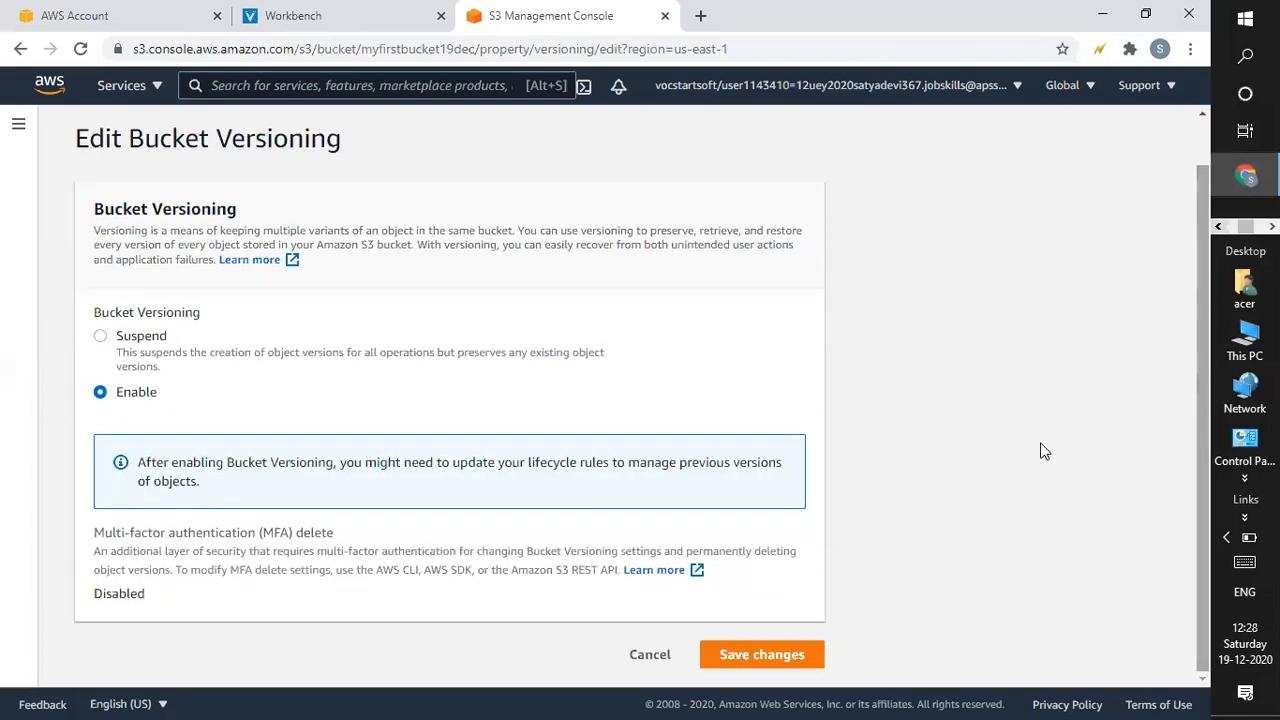
pyautogui.click(770, 645)
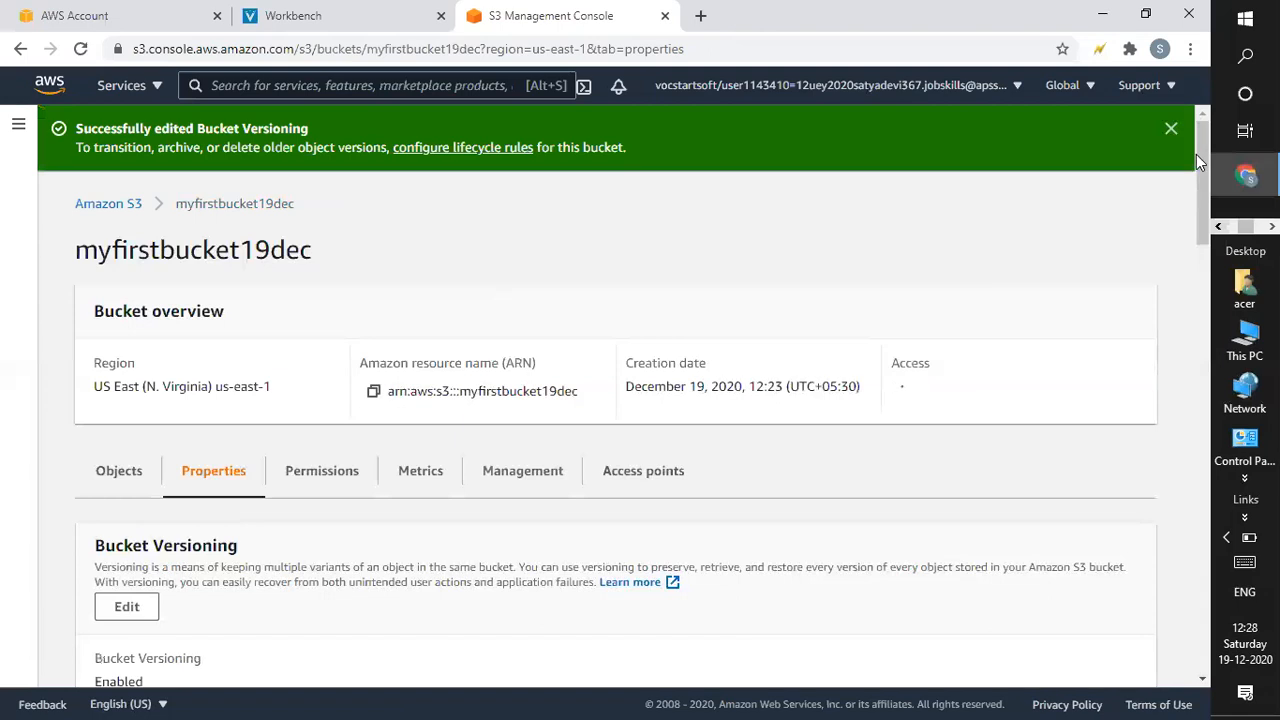
pyautogui.scroll(-3, 1198, 220)
pyautogui.scroll(3, 1205, 165)
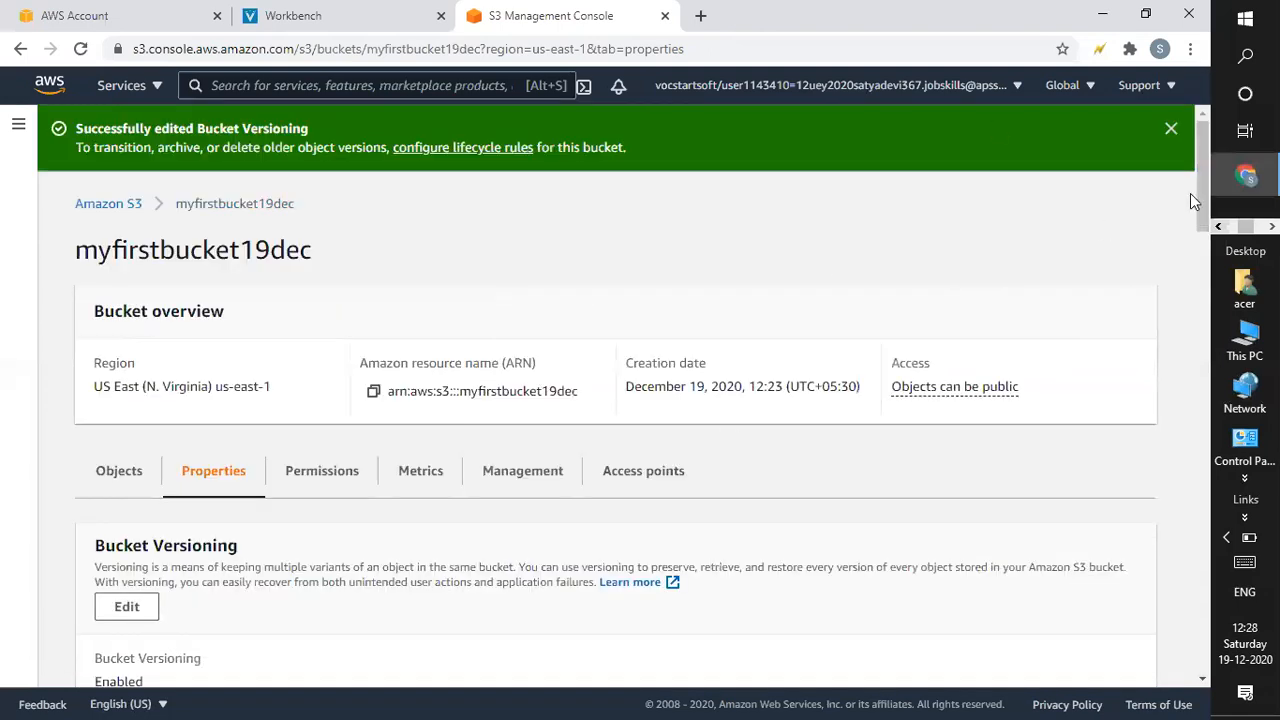
pyautogui.moveTo(1199, 191); pyautogui.dragTo(1203, 255)
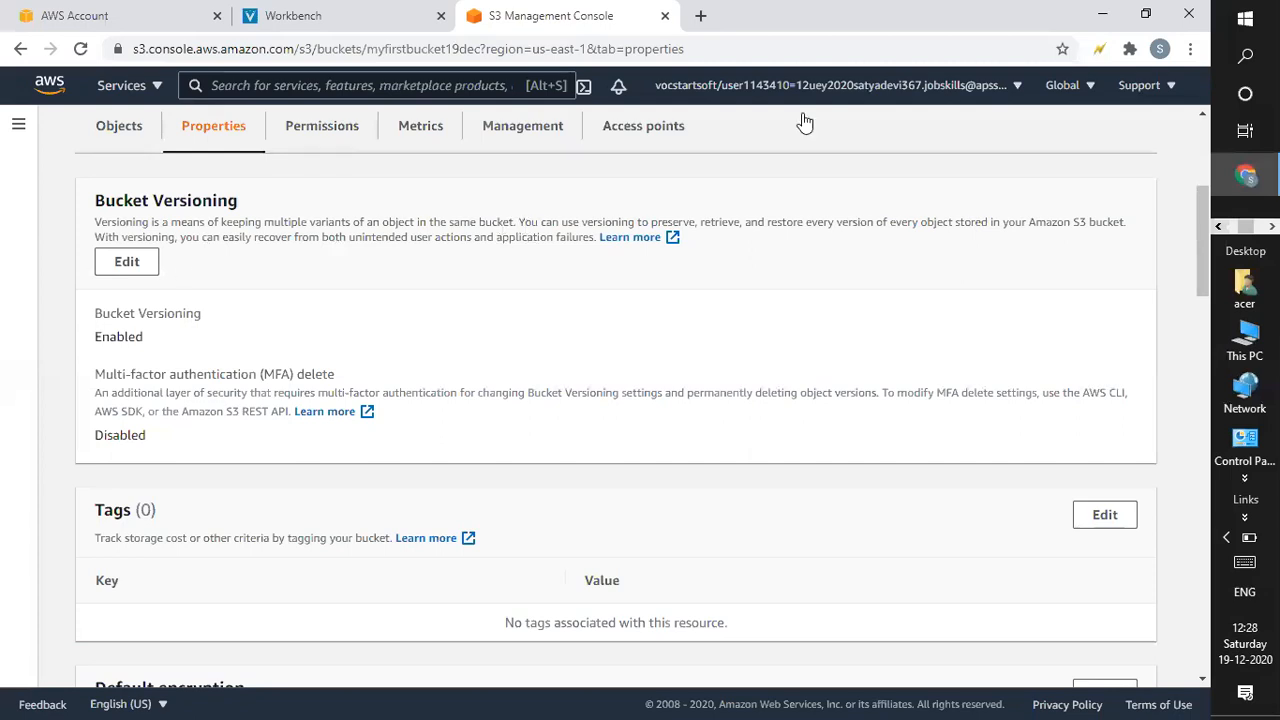
pyautogui.moveTo(1198, 250); pyautogui.dragTo(1194, 210)
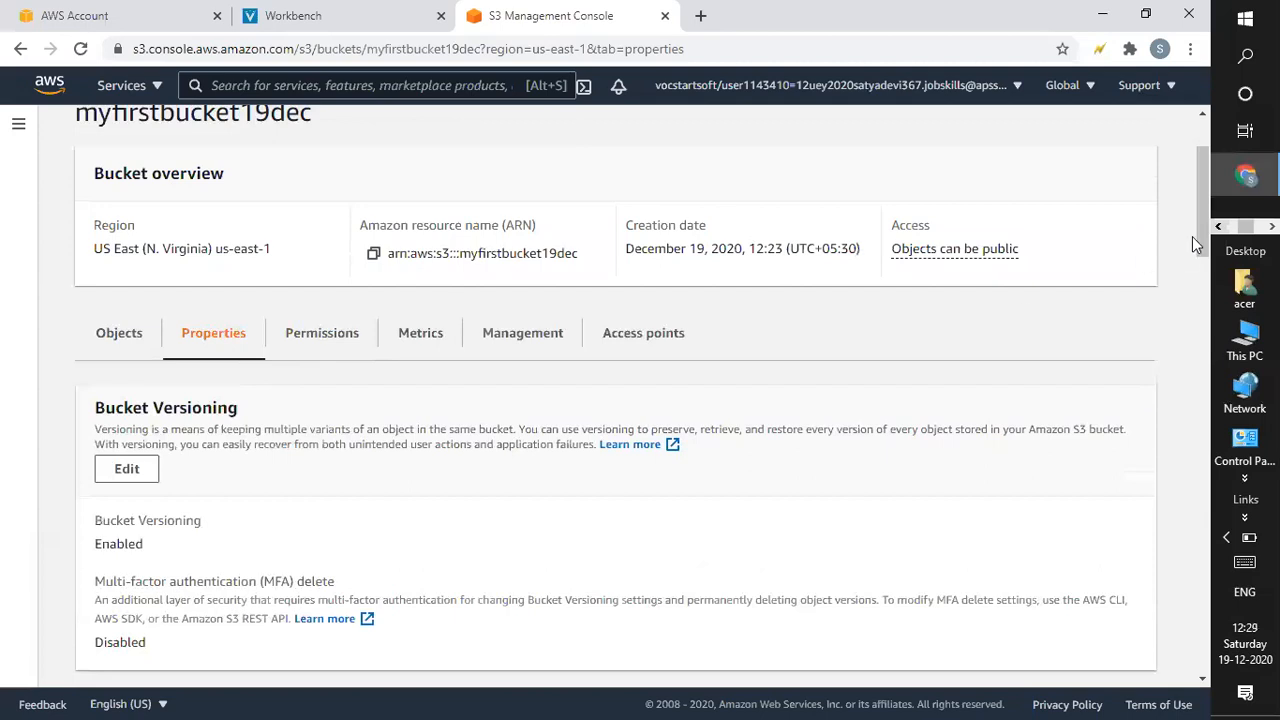
pyautogui.scroll(-5, 1188, 343)
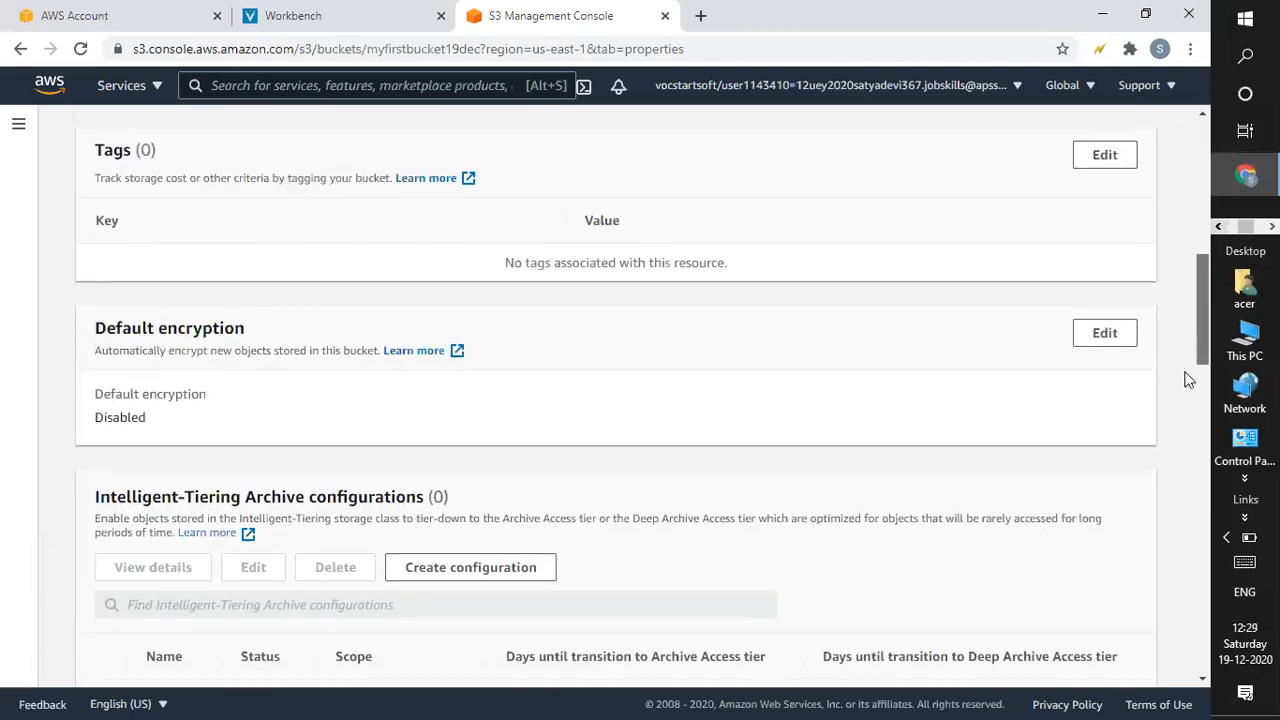
pyautogui.scroll(-2, 1186, 377)
pyautogui.scroll(-6, 1173, 475)
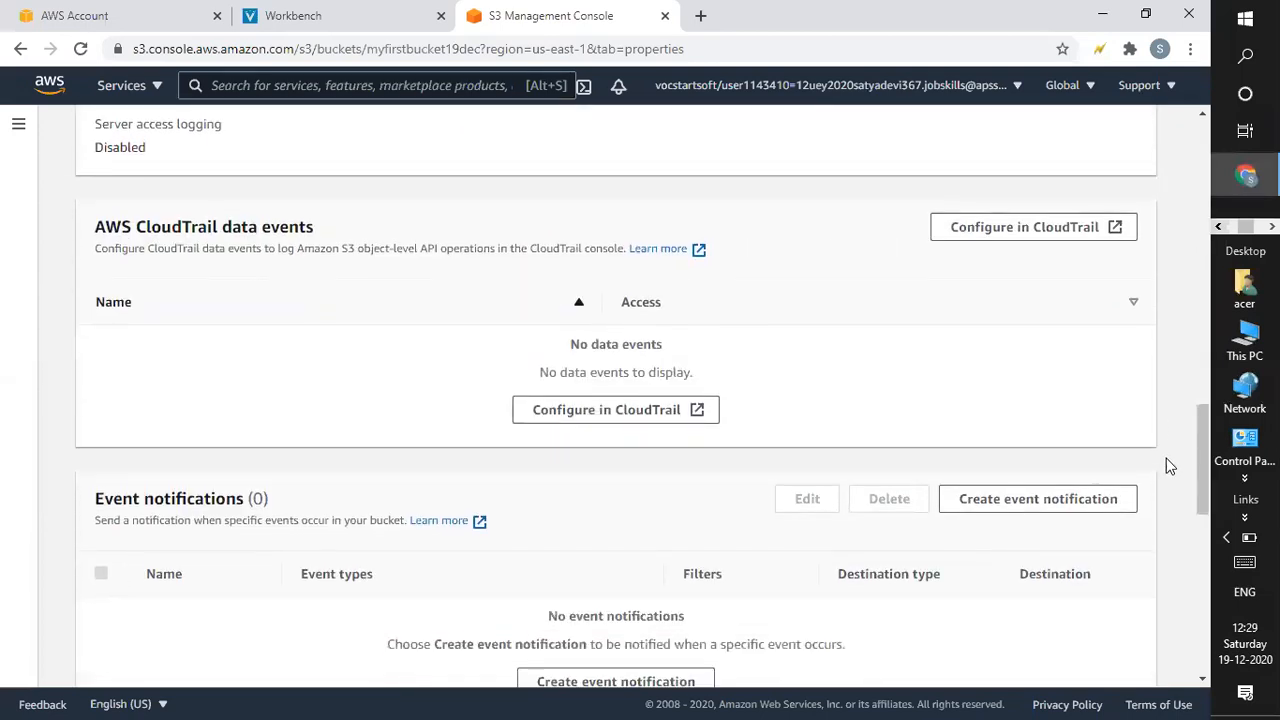
pyautogui.moveTo(1205, 486); pyautogui.dragTo(1203, 137)
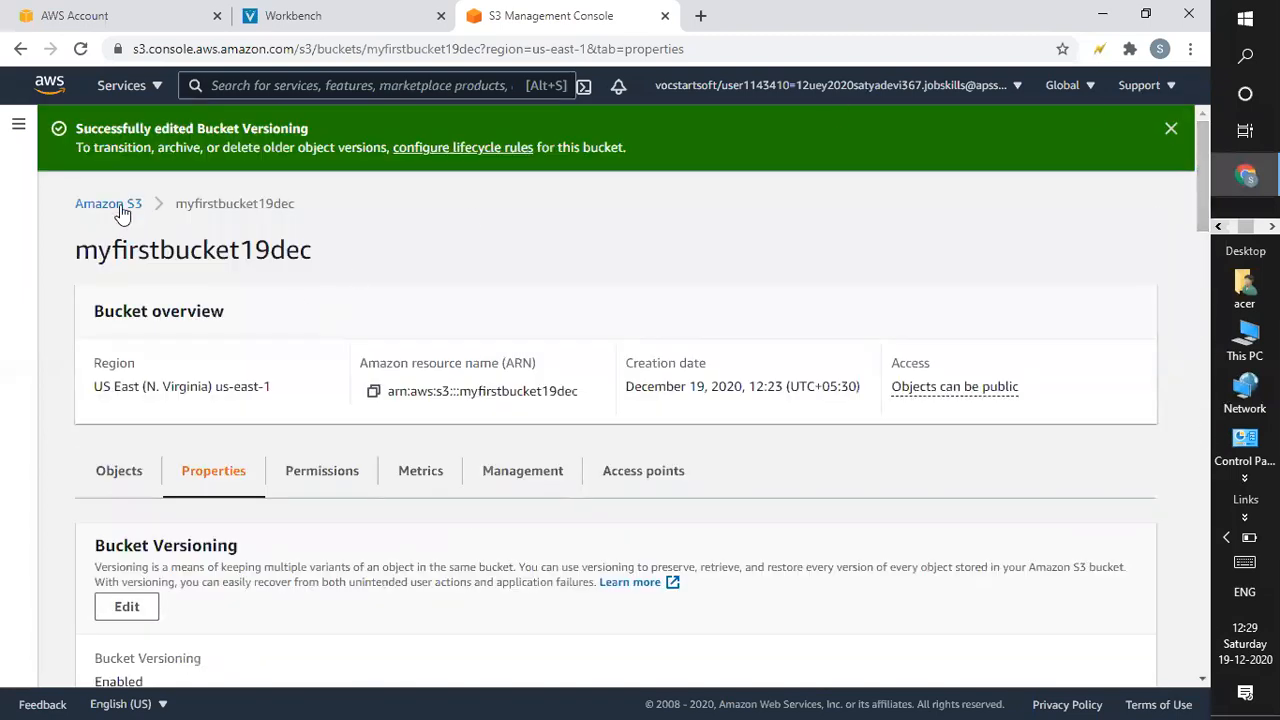
pyautogui.click(118, 205)
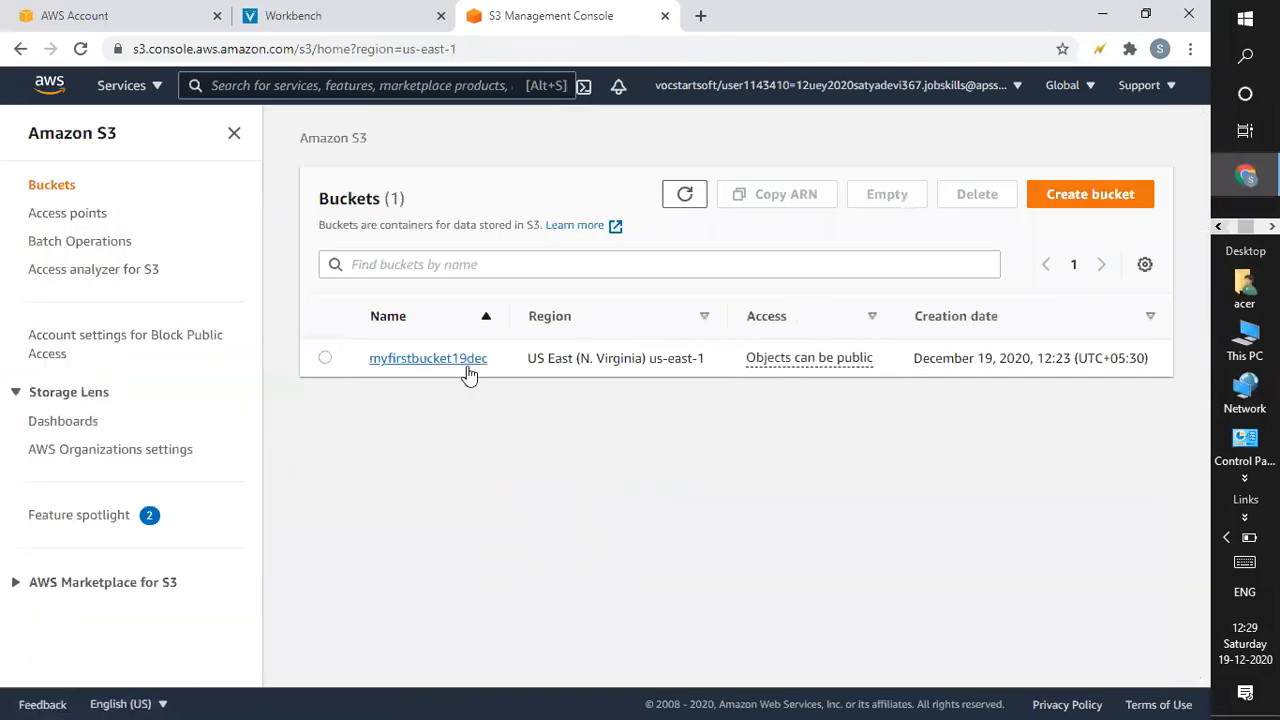
pyautogui.click(461, 360)
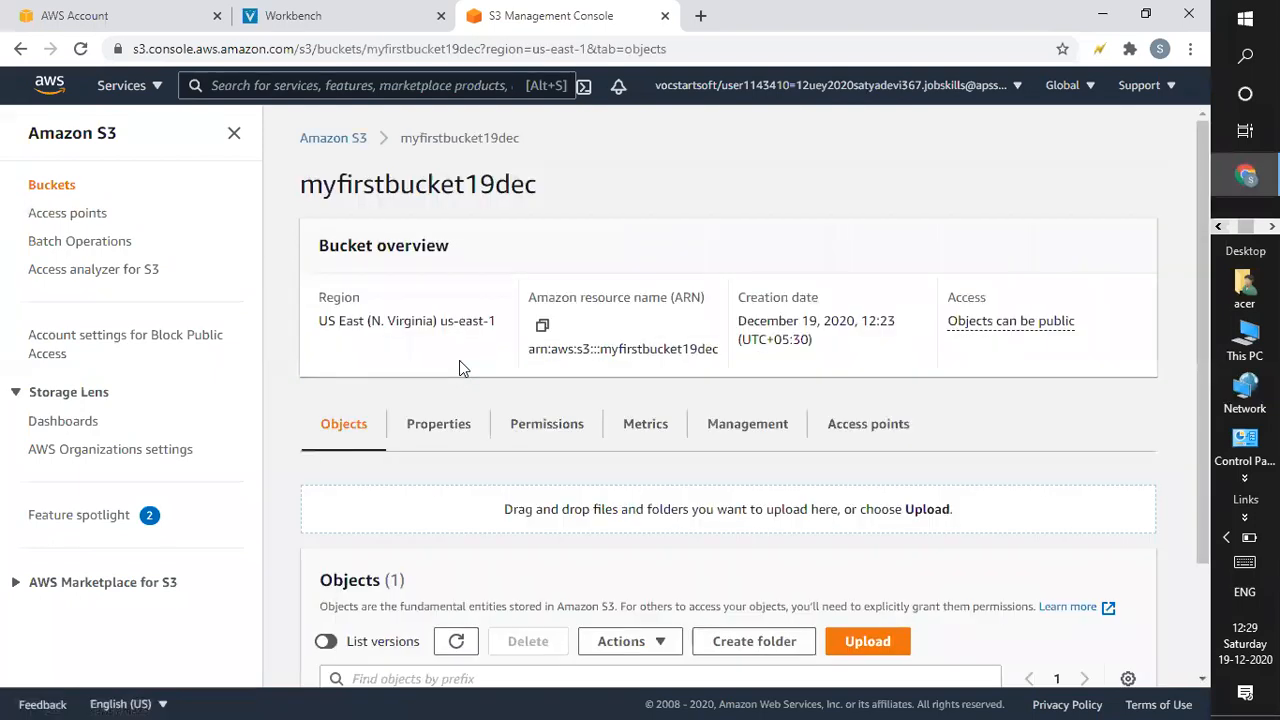
pyautogui.click(741, 430)
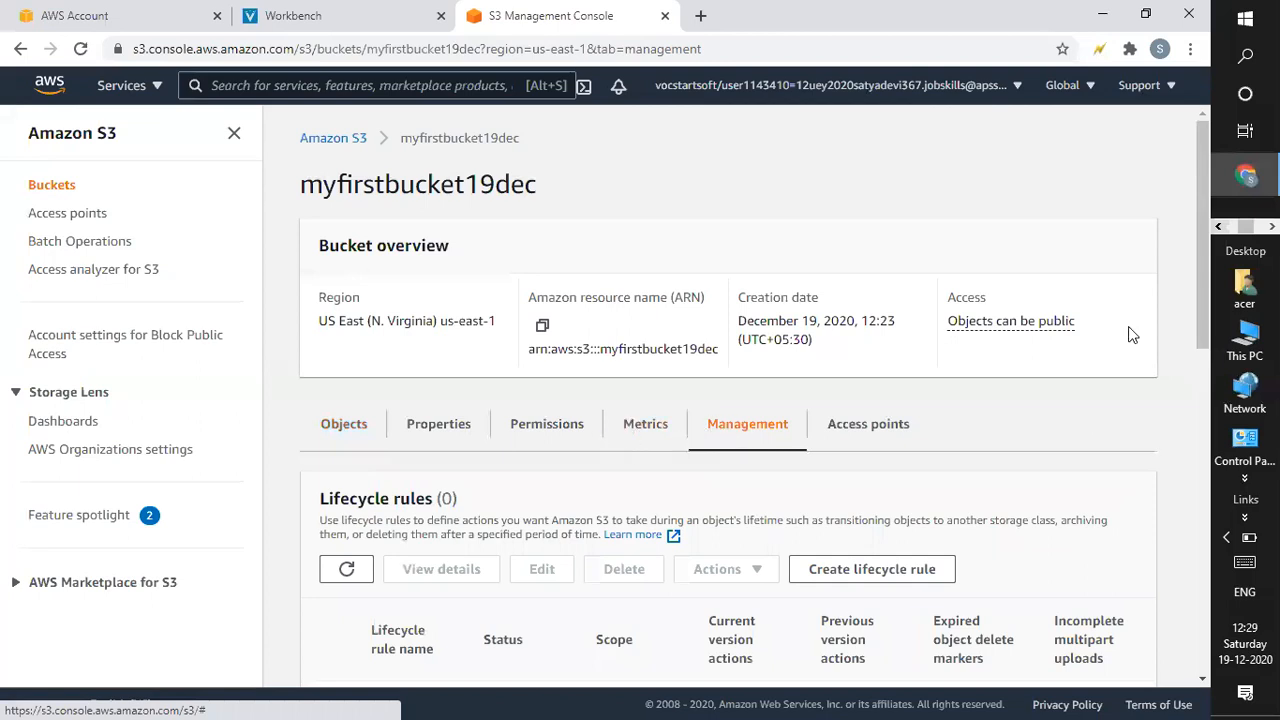
pyautogui.moveTo(1198, 248); pyautogui.dragTo(1205, 203)
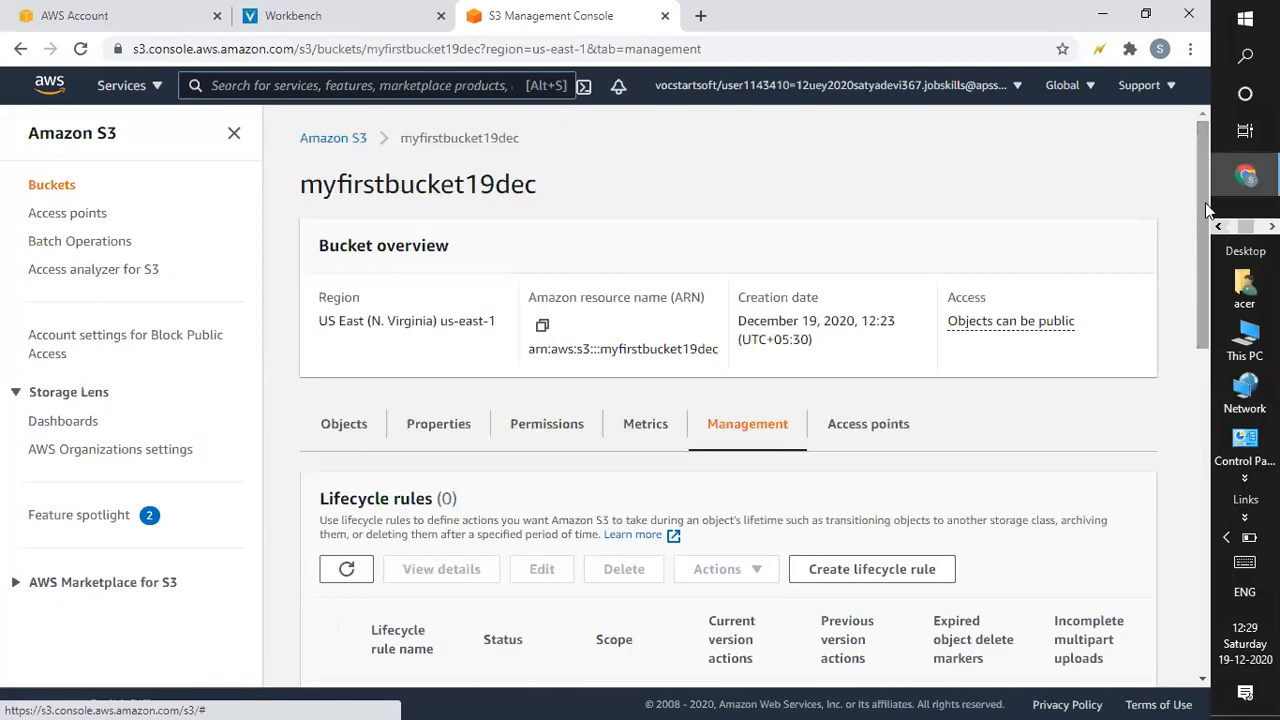
pyautogui.click(458, 428)
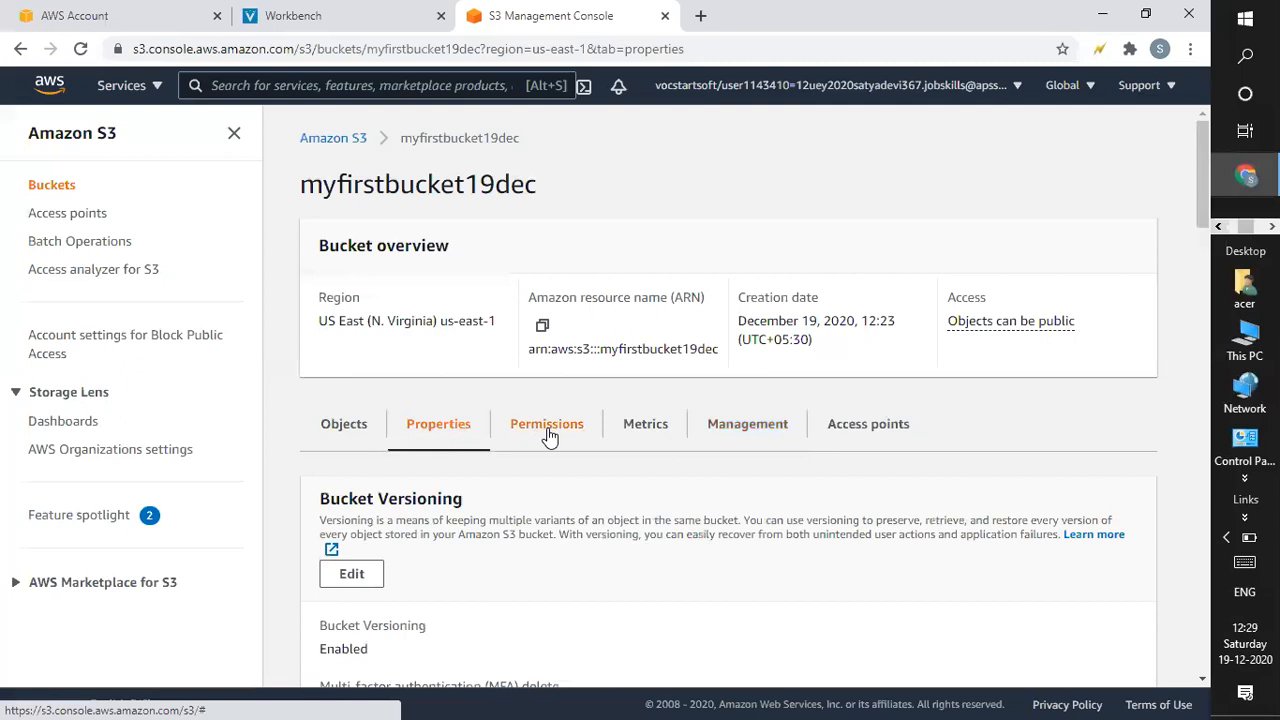
# Open the empty bucket policy editor from the Permissions tab.
pyautogui.click(549, 437)
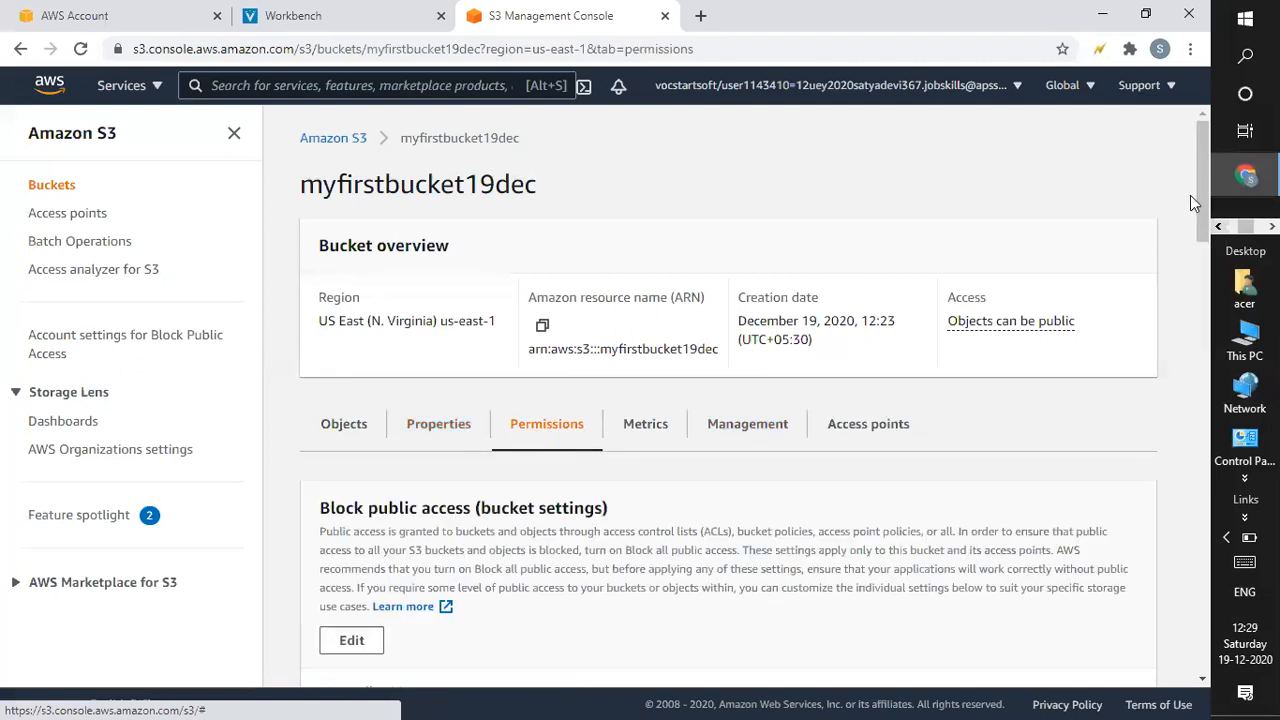
pyautogui.moveTo(1203, 191); pyautogui.dragTo(1199, 357)
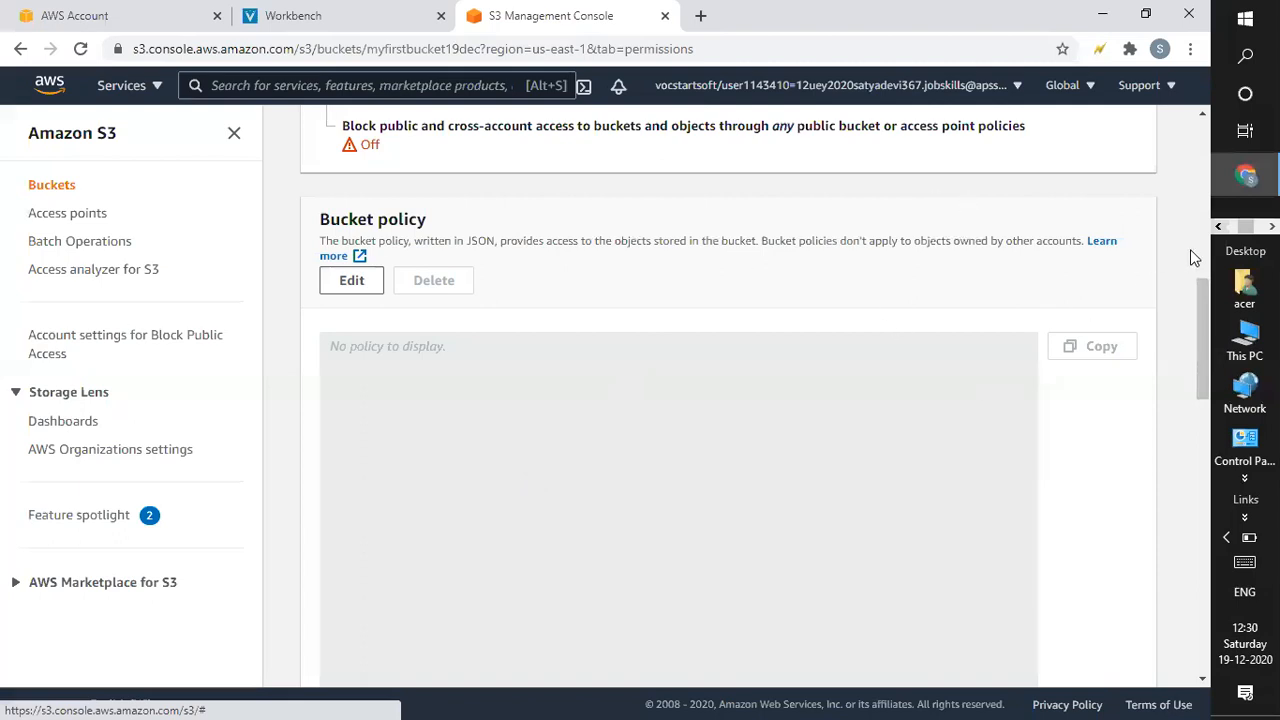
pyautogui.moveTo(1200, 318); pyautogui.dragTo(1200, 316)
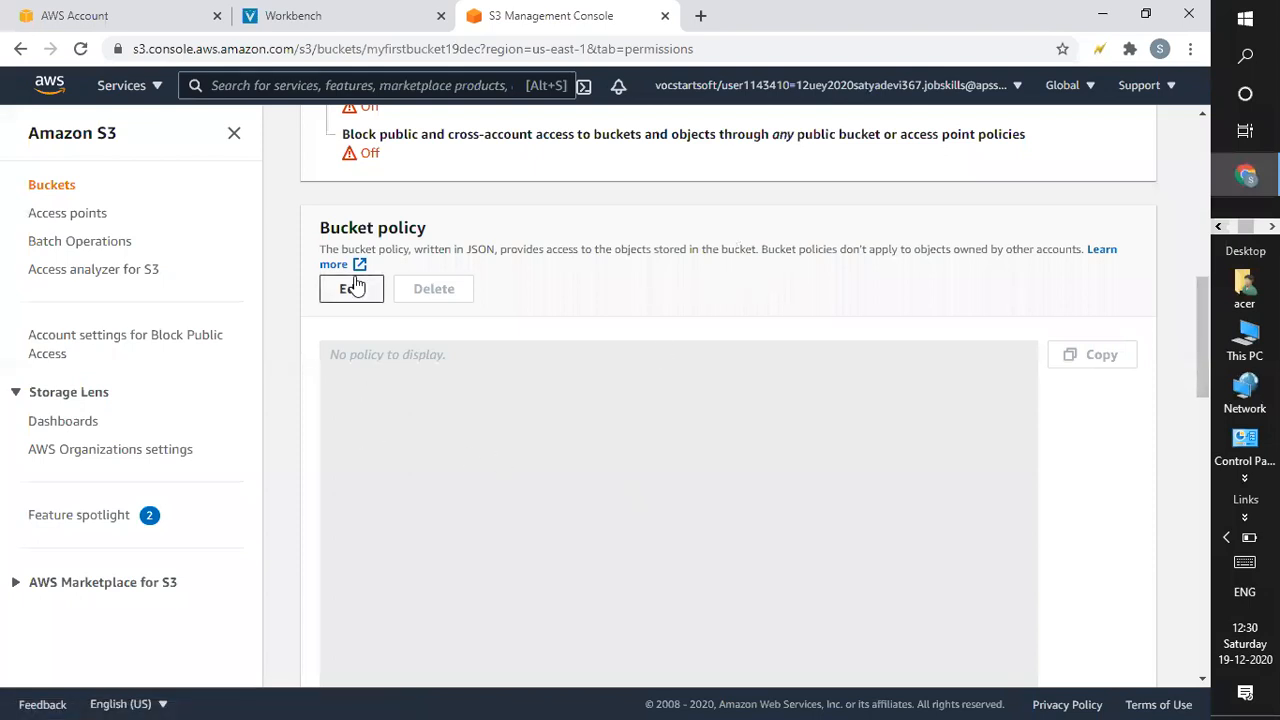
pyautogui.moveTo(1198, 304)
pyautogui.mouseDown()
pyautogui.moveTo(1205, 375)
pyautogui.moveTo(1207, 313)
pyautogui.mouseUp()
pyautogui.click(348, 197)
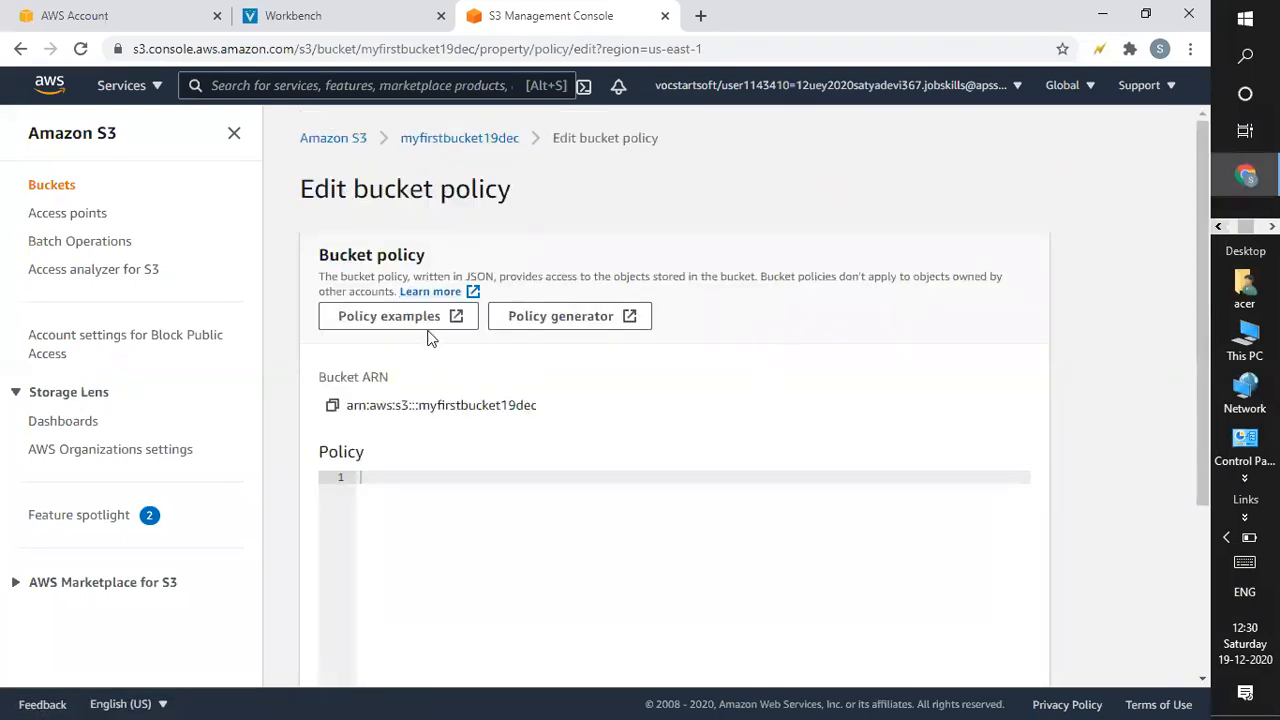
pyautogui.click(448, 141)
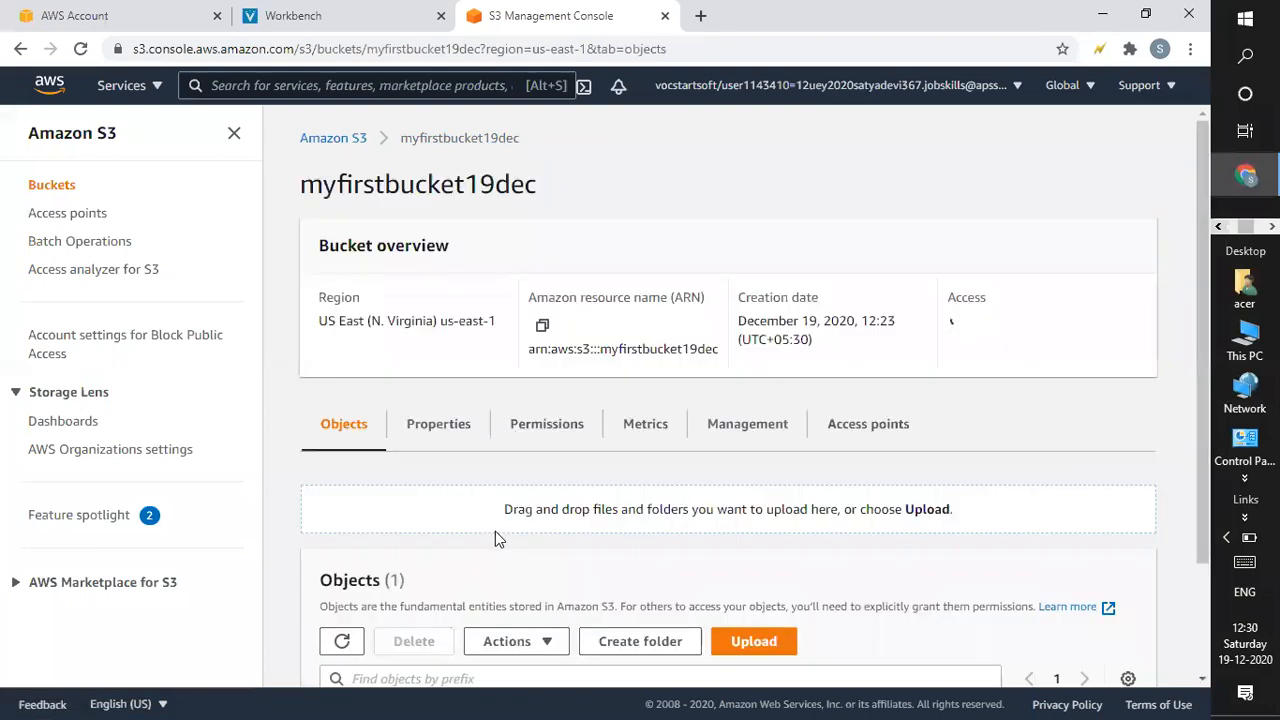
pyautogui.click(527, 436)
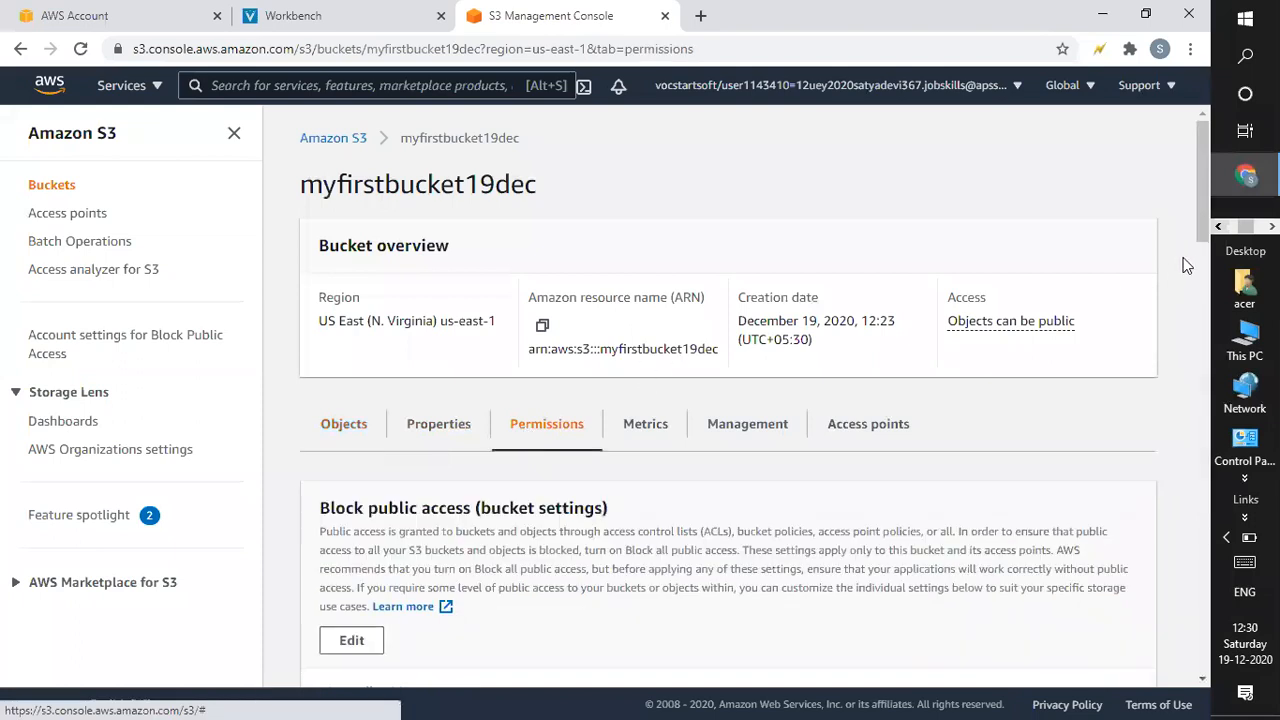
pyautogui.moveTo(1199, 219); pyautogui.dragTo(1207, 411)
pyautogui.click(355, 340)
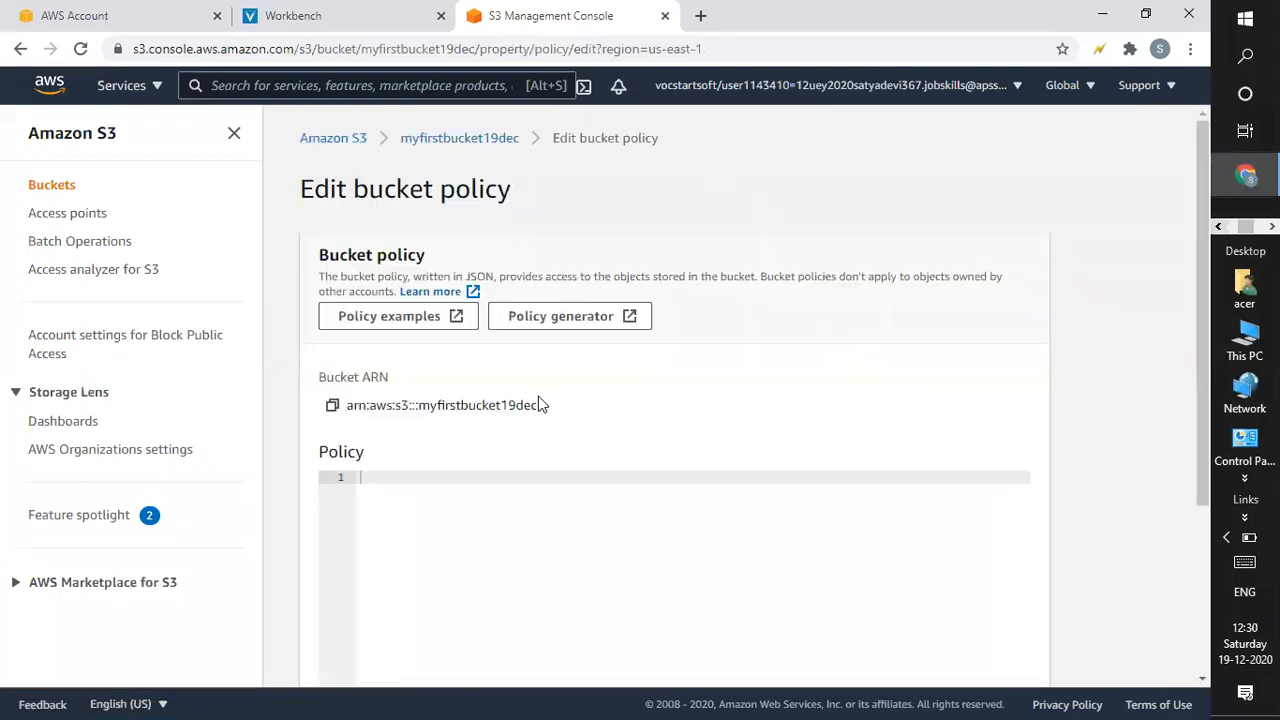
pyautogui.click(458, 322)
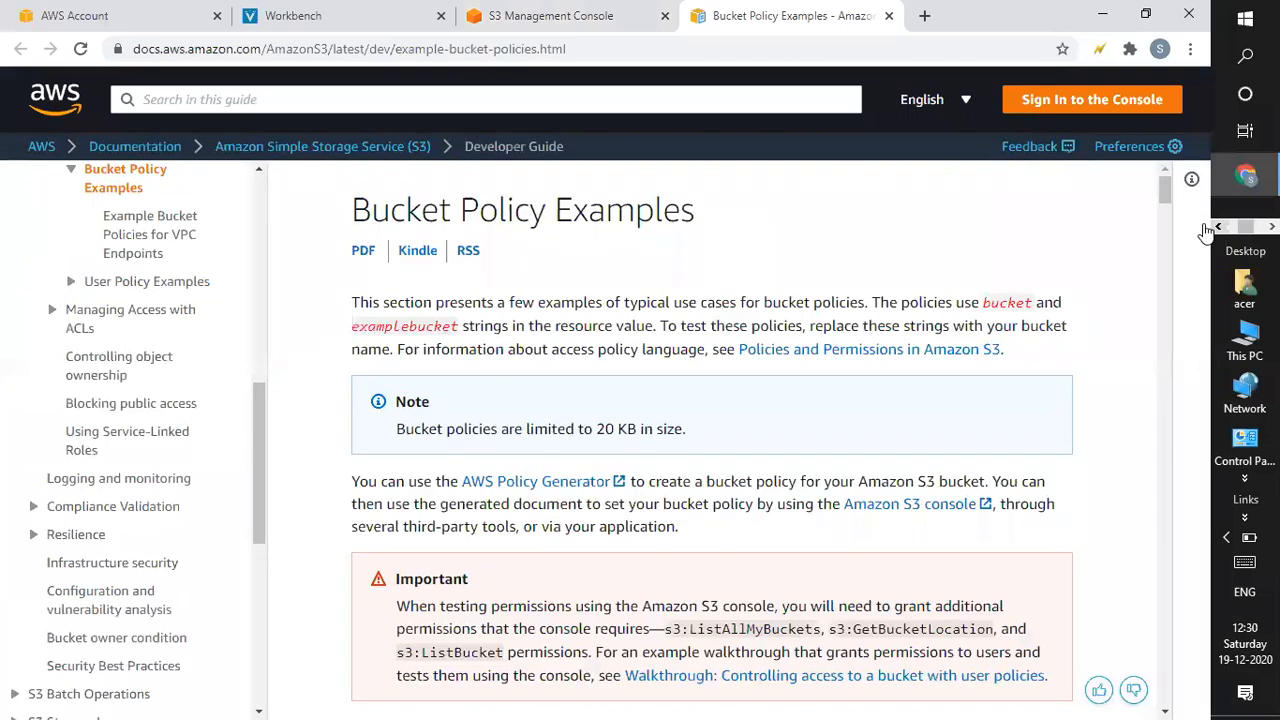
pyautogui.moveTo(1164, 188); pyautogui.dragTo(1176, 240)
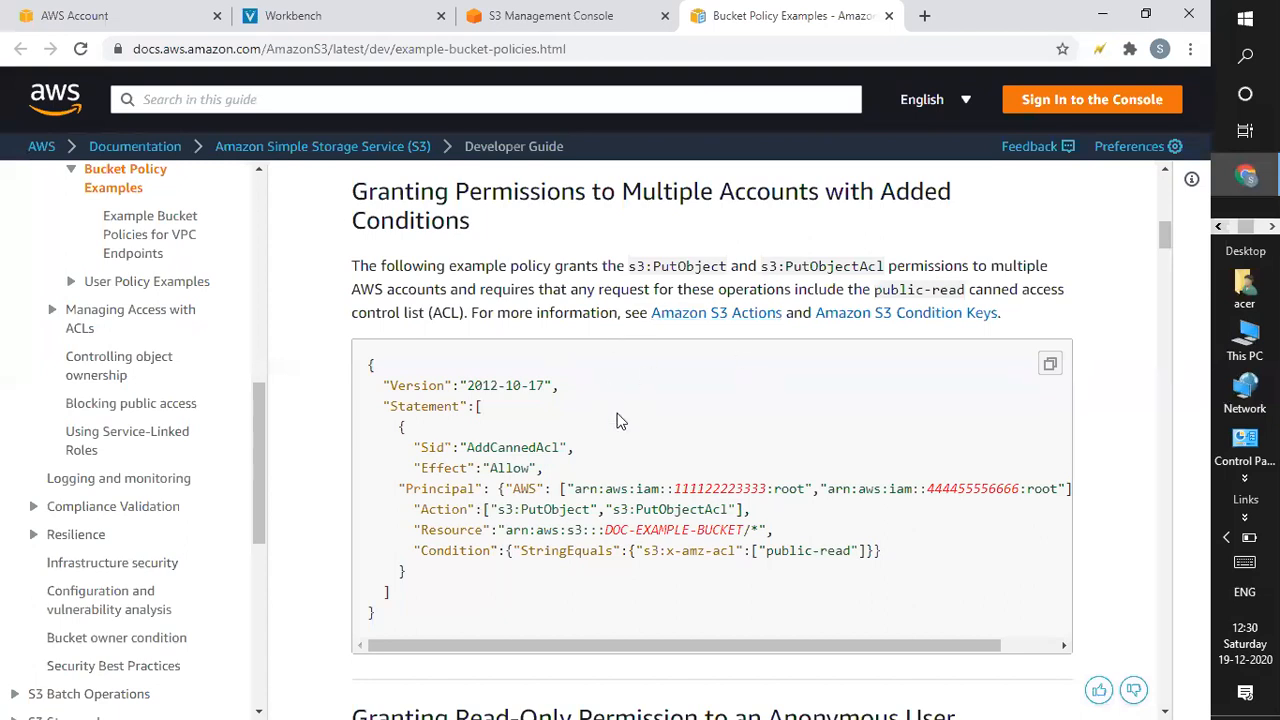
pyautogui.moveTo(368, 363); pyautogui.dragTo(510, 616)
pyautogui.click(931, 420)
pyautogui.scroll(-2, 1166, 239)
pyautogui.scroll(3, 1166, 239)
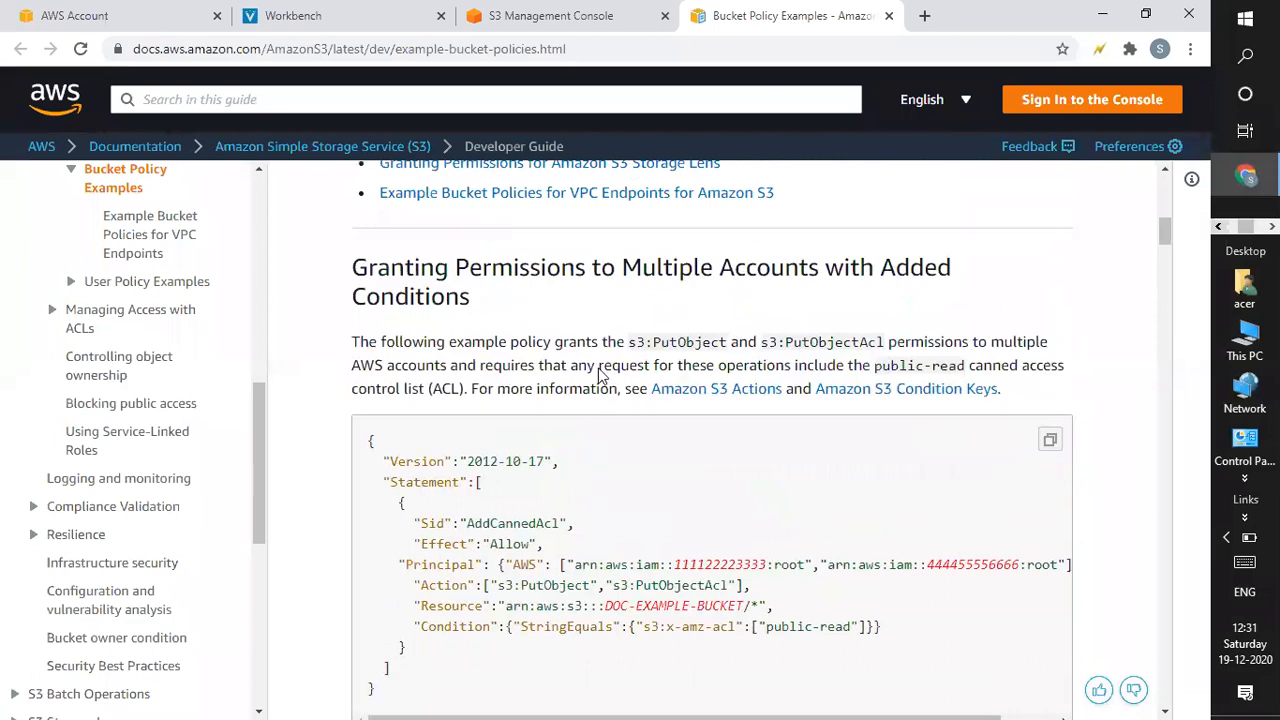
pyautogui.moveTo(369, 440); pyautogui.dragTo(448, 640)
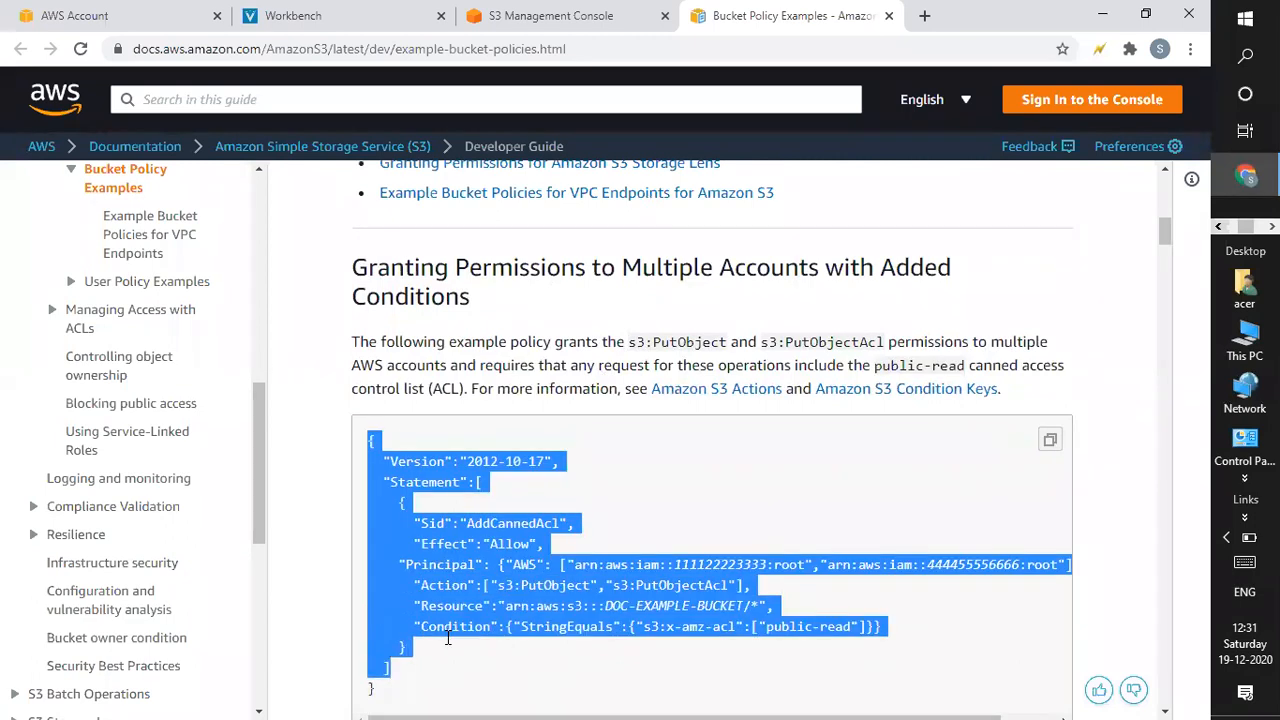
pyautogui.click(565, 15)
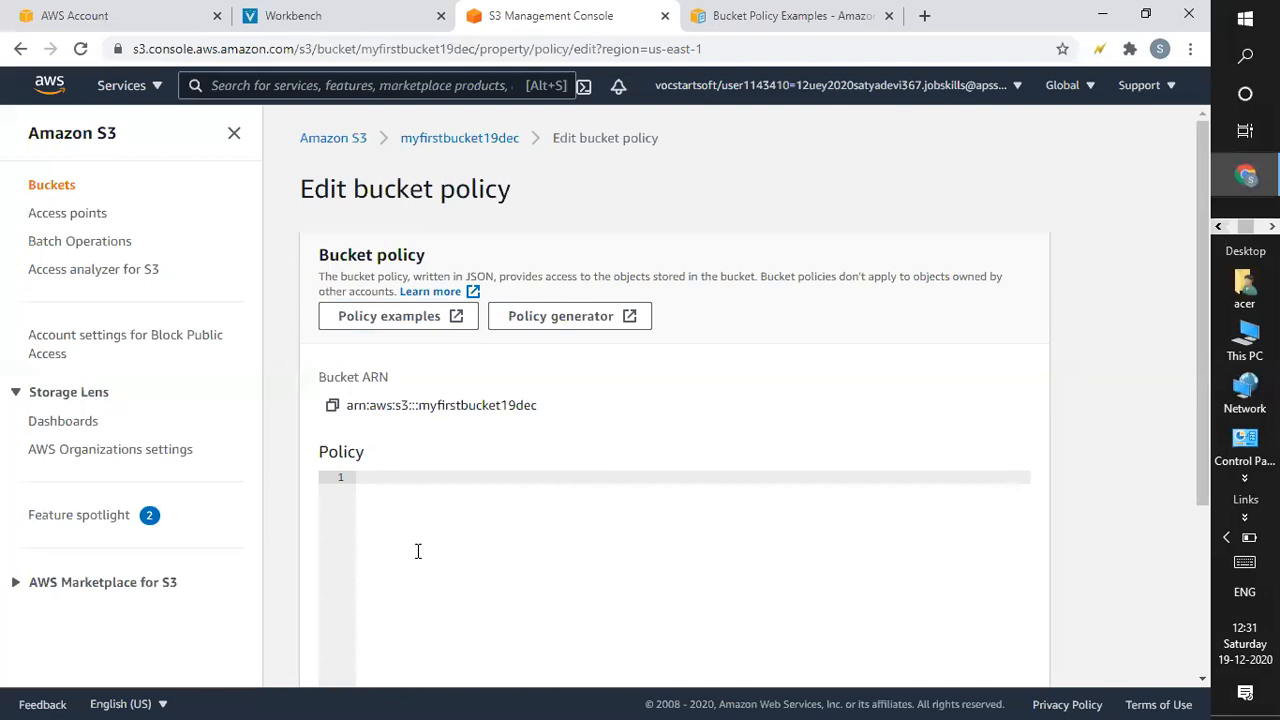
pyautogui.click(770, 18)
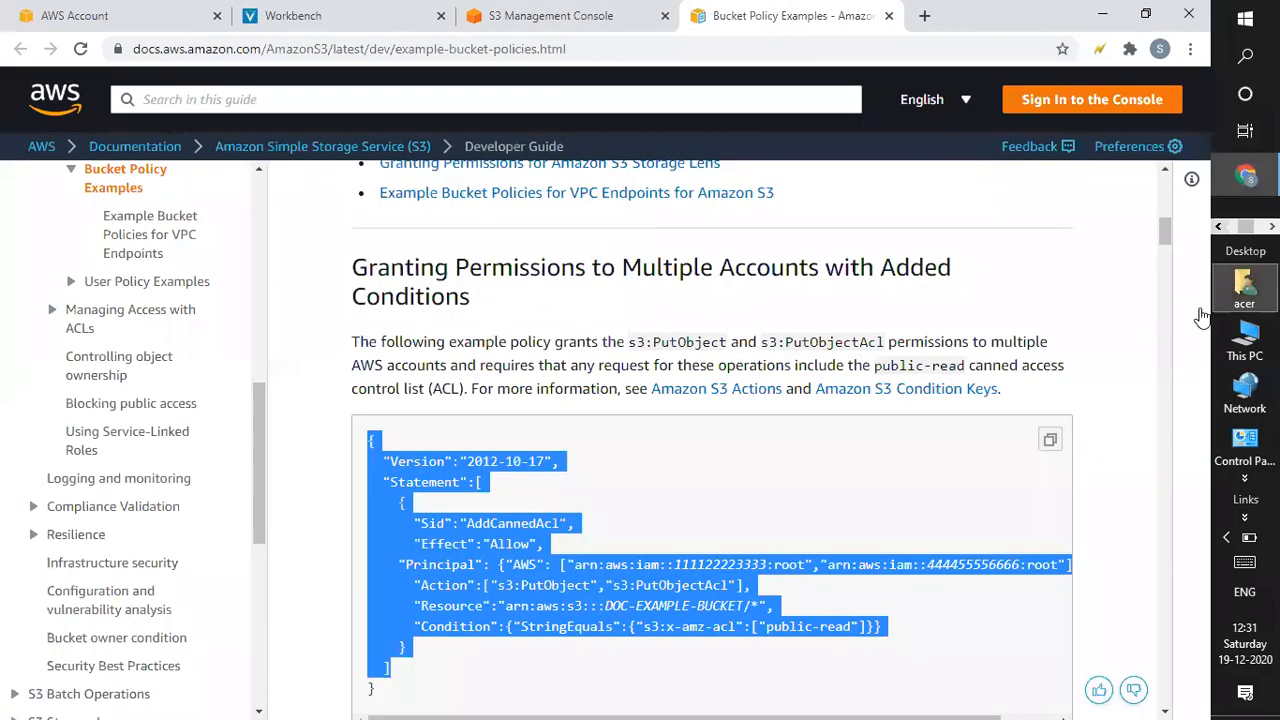
pyautogui.scroll(-3, 1165, 268)
pyautogui.scroll(-4, 1165, 268)
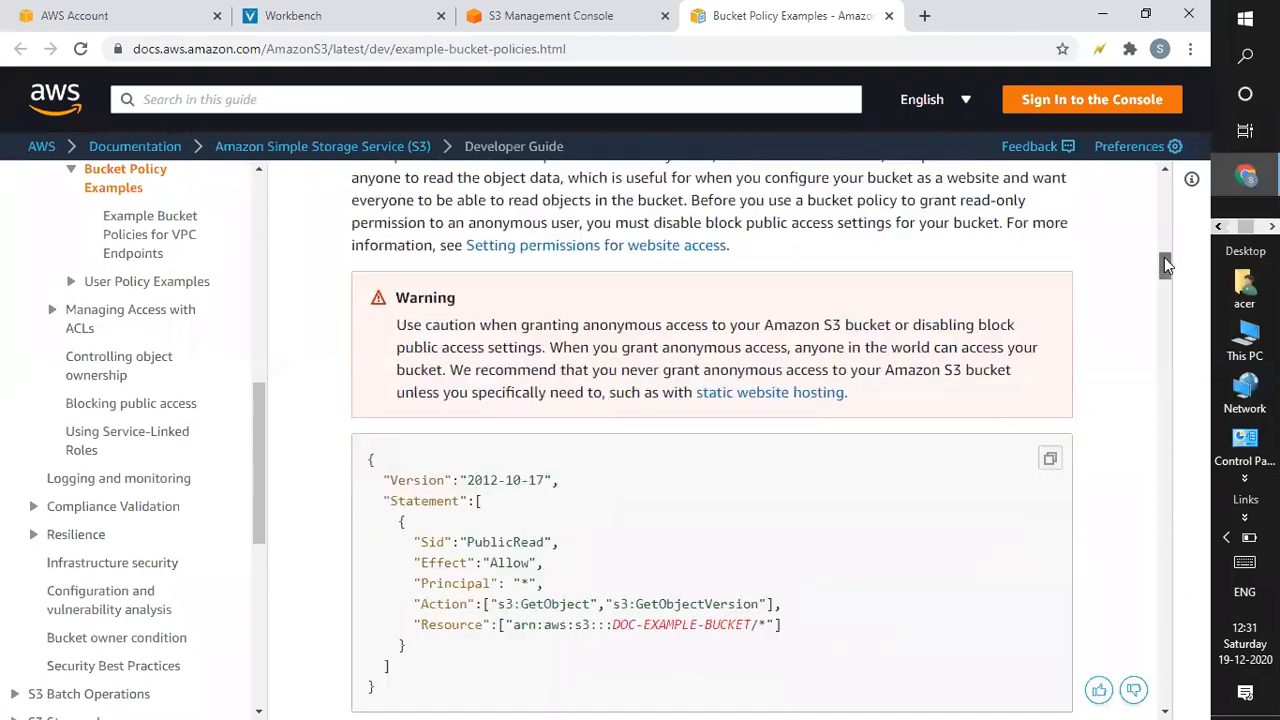
pyautogui.scroll(2, 1164, 257)
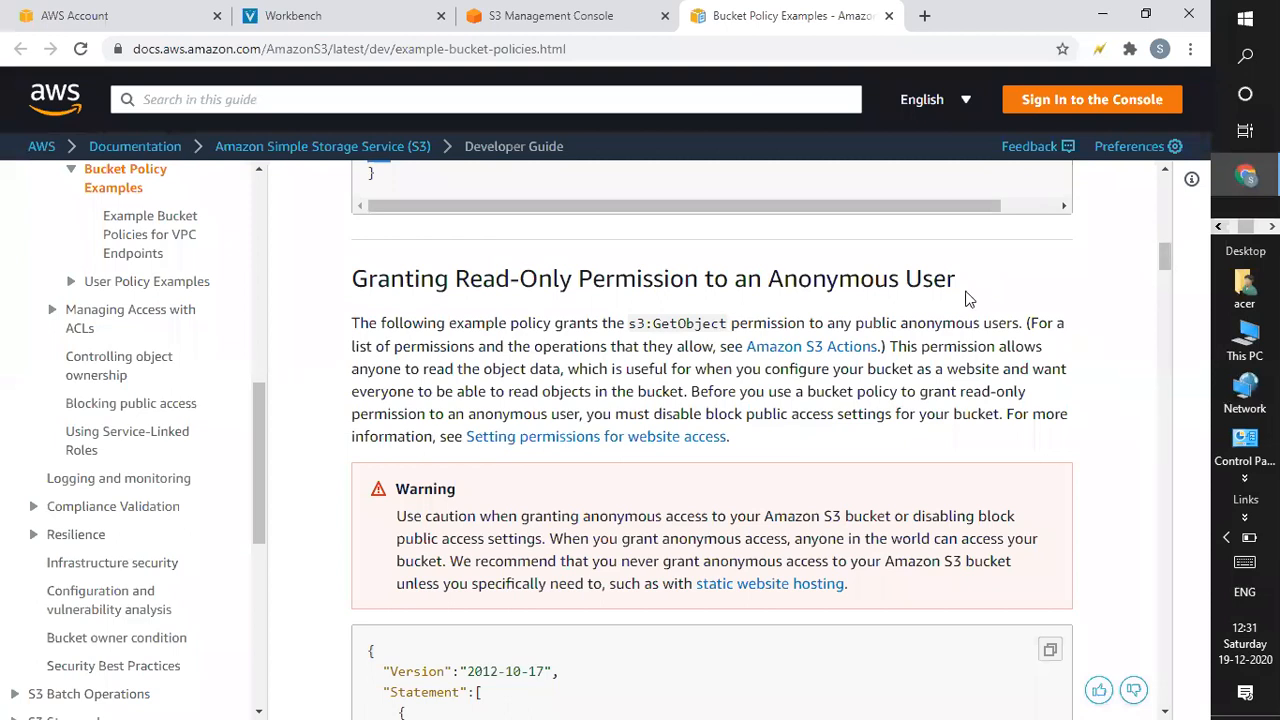
pyautogui.moveTo(1163, 262); pyautogui.dragTo(1162, 300)
pyautogui.scroll(-10, 1162, 300)
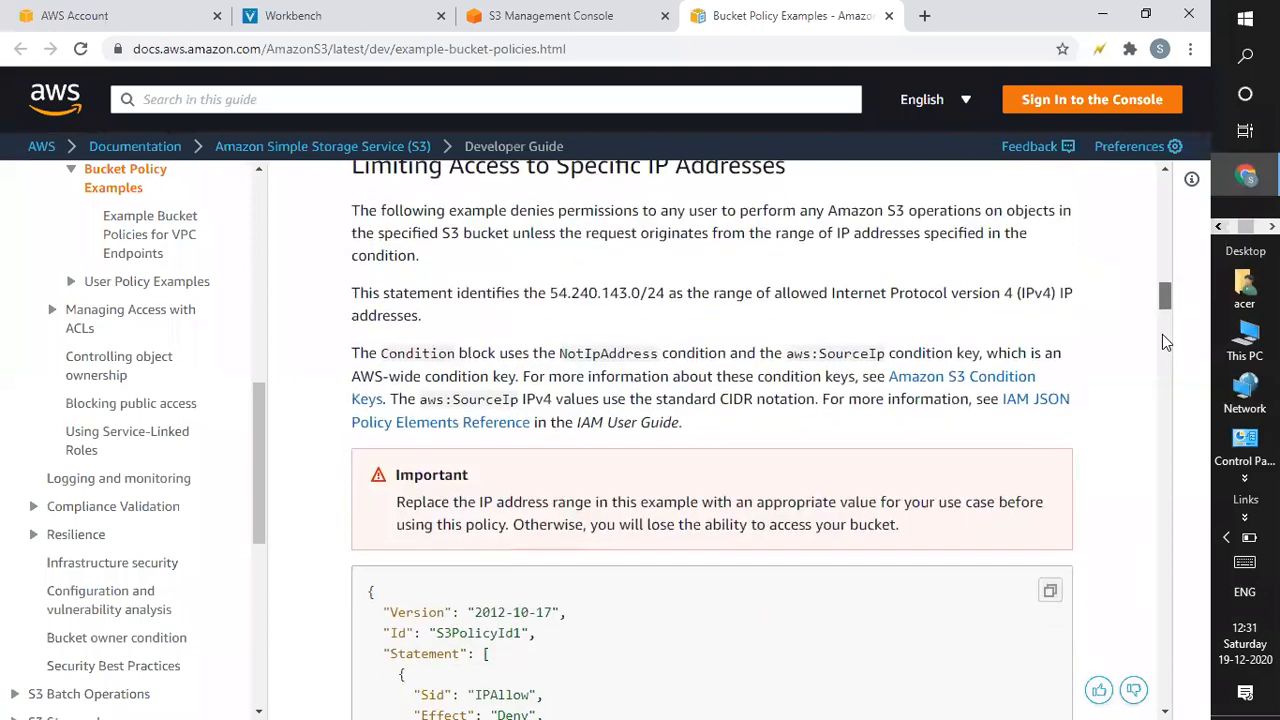
pyautogui.scroll(-5, 1157, 453)
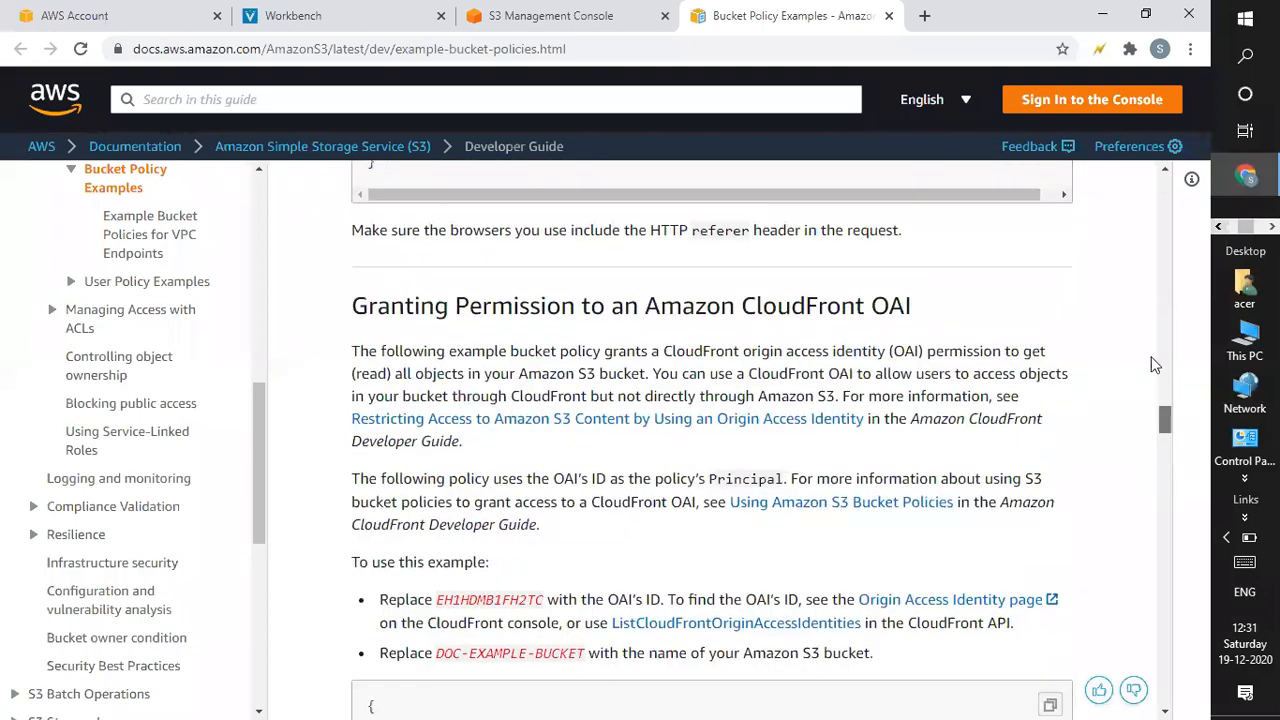
pyautogui.press('Home')
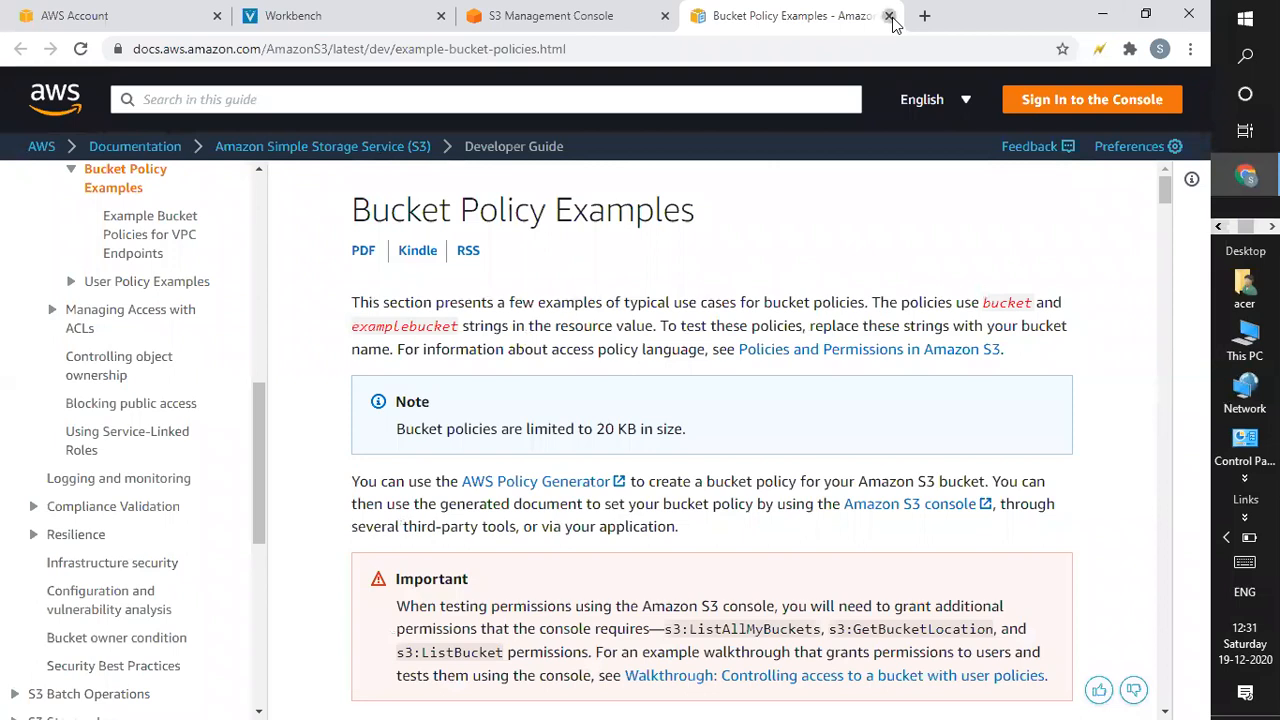
pyautogui.click(889, 16)
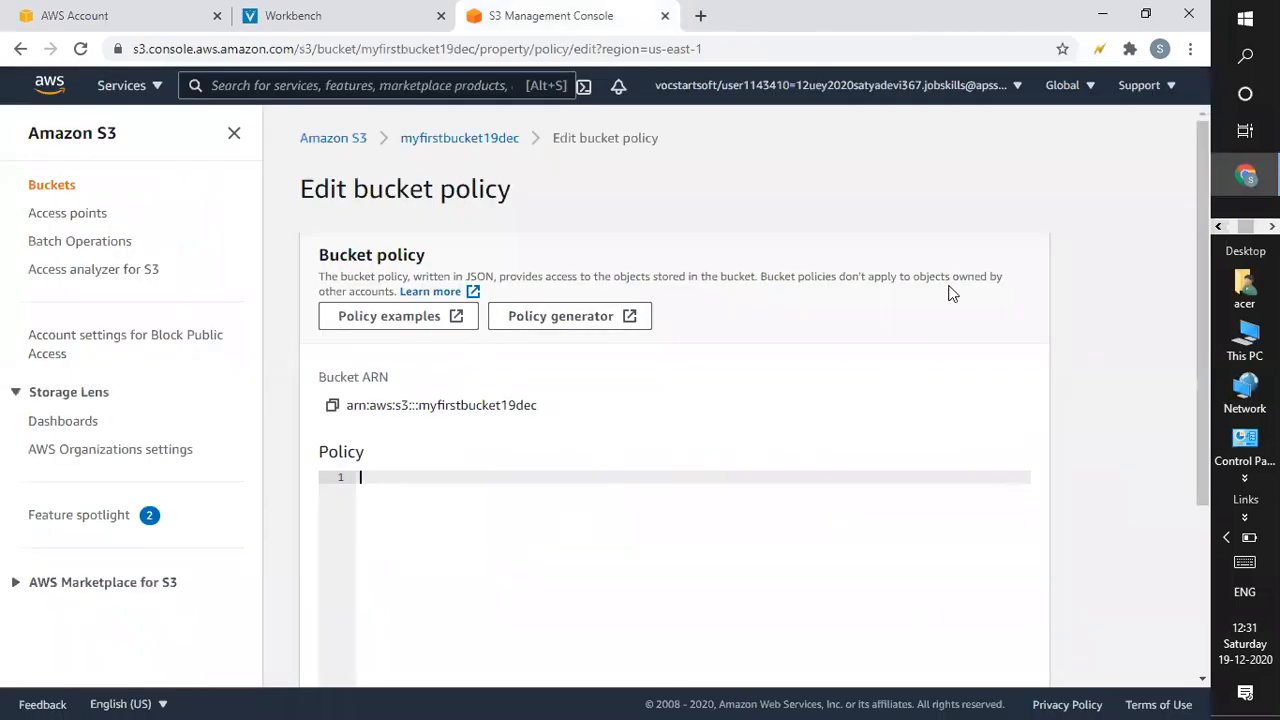
# Open the AWS Policy Generator from the Edit bucket policy page.
pyautogui.click(590, 330)
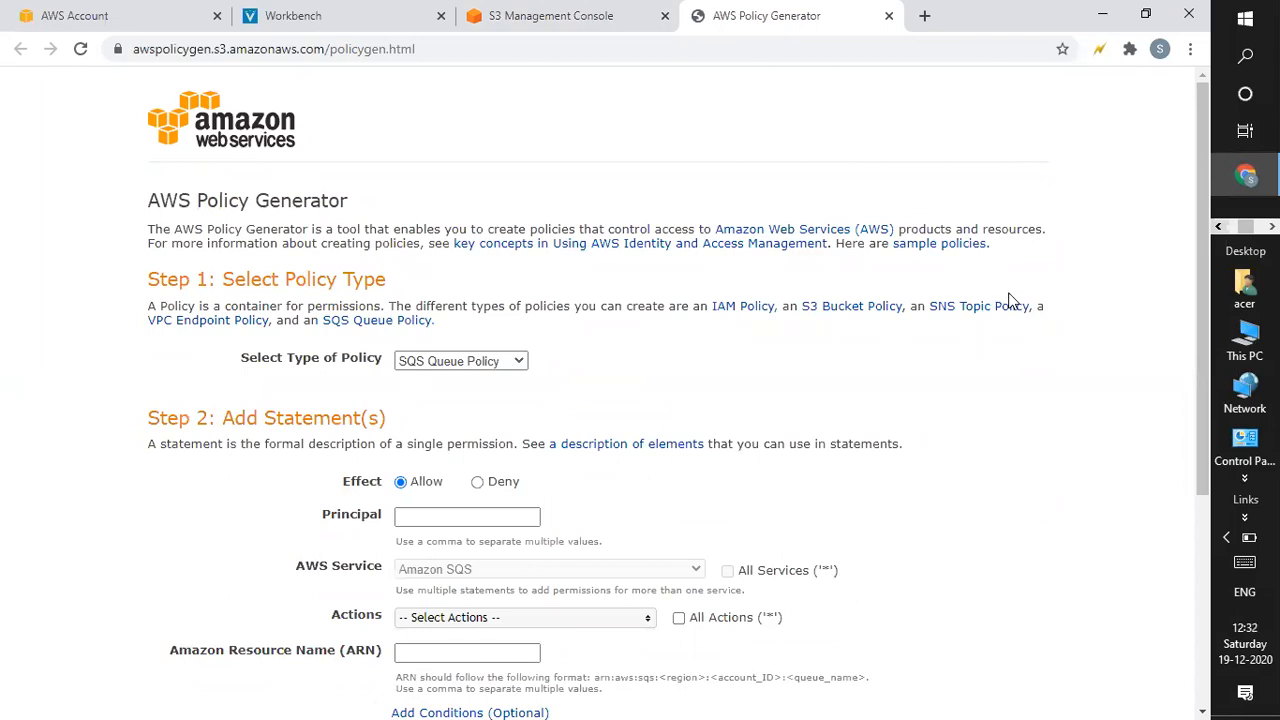
# Change the policy type from SQS Queue Policy to S3 Bucket Policy.
pyautogui.click(443, 364)
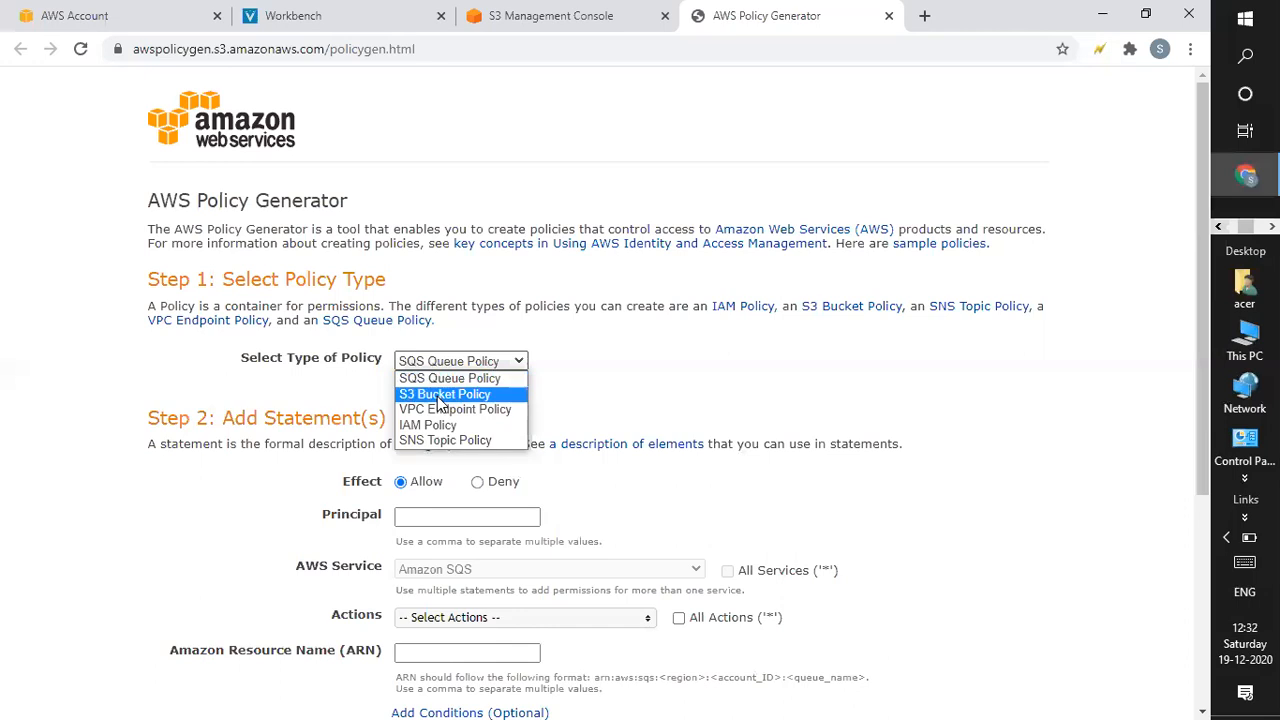
pyautogui.click(437, 396)
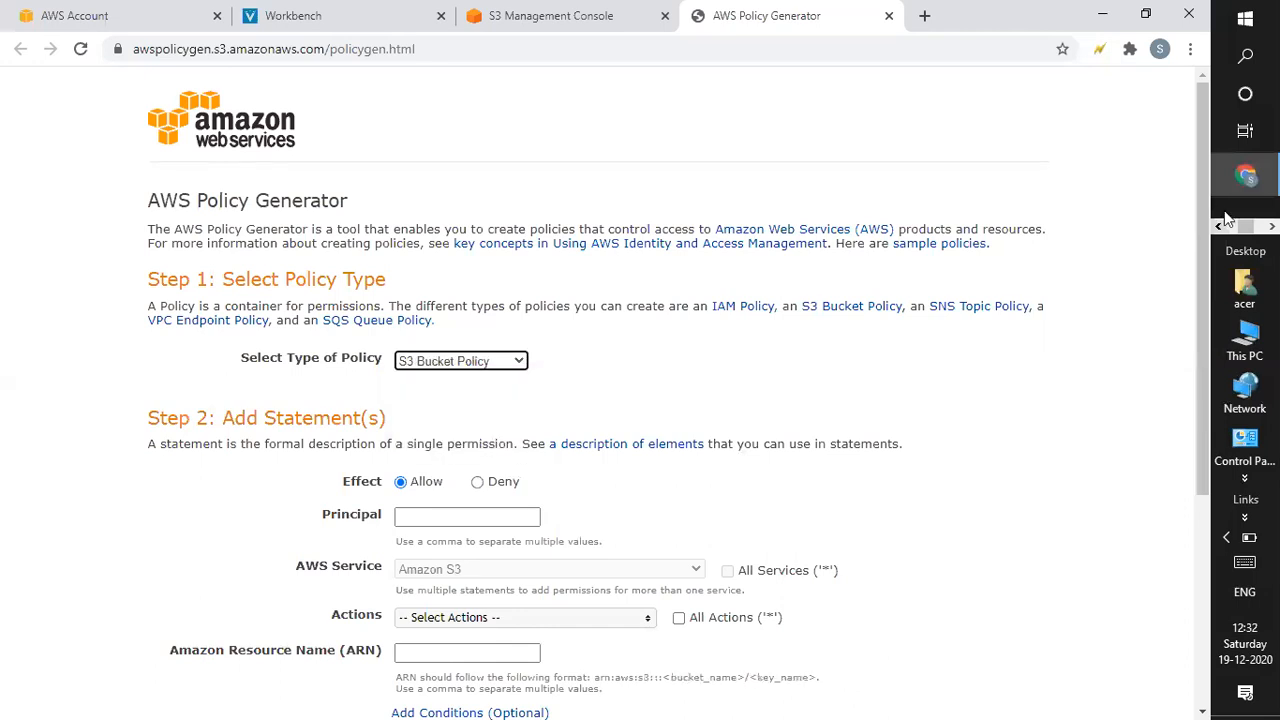
pyautogui.scroll(-3, 1201, 250)
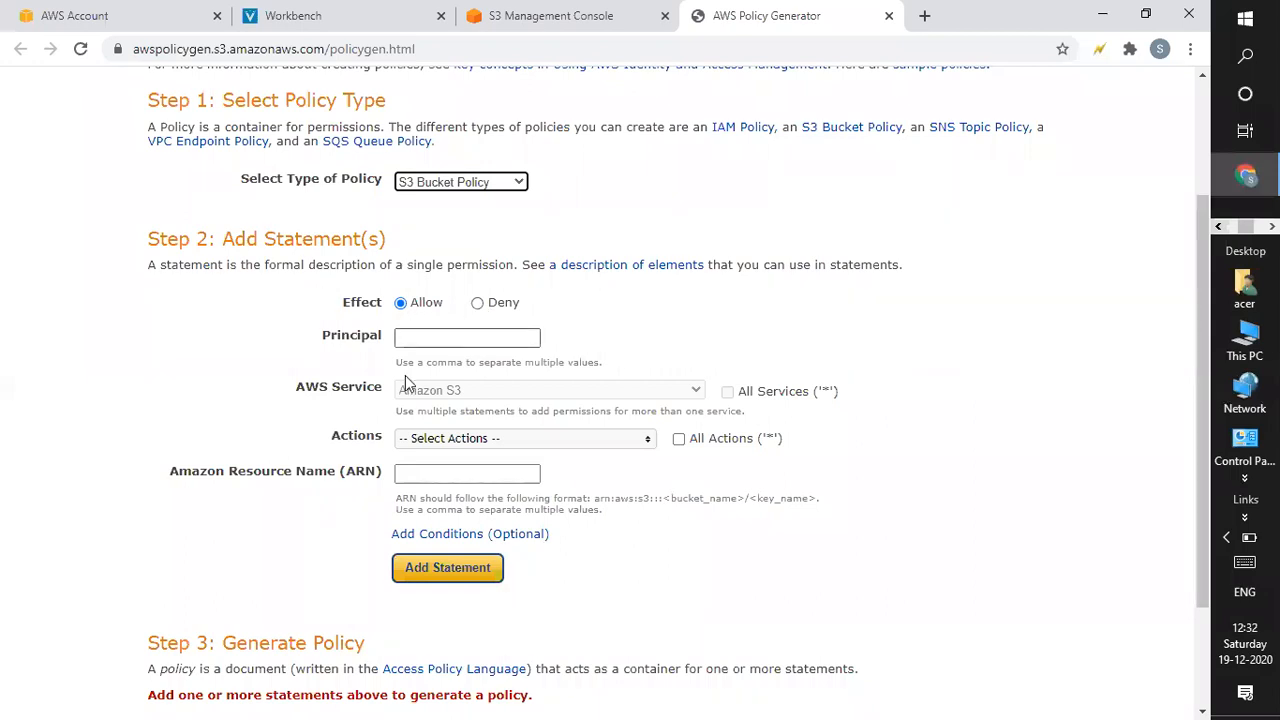
# Set the statement effect to Deny and enter the Principal as *.
pyautogui.click(477, 303)
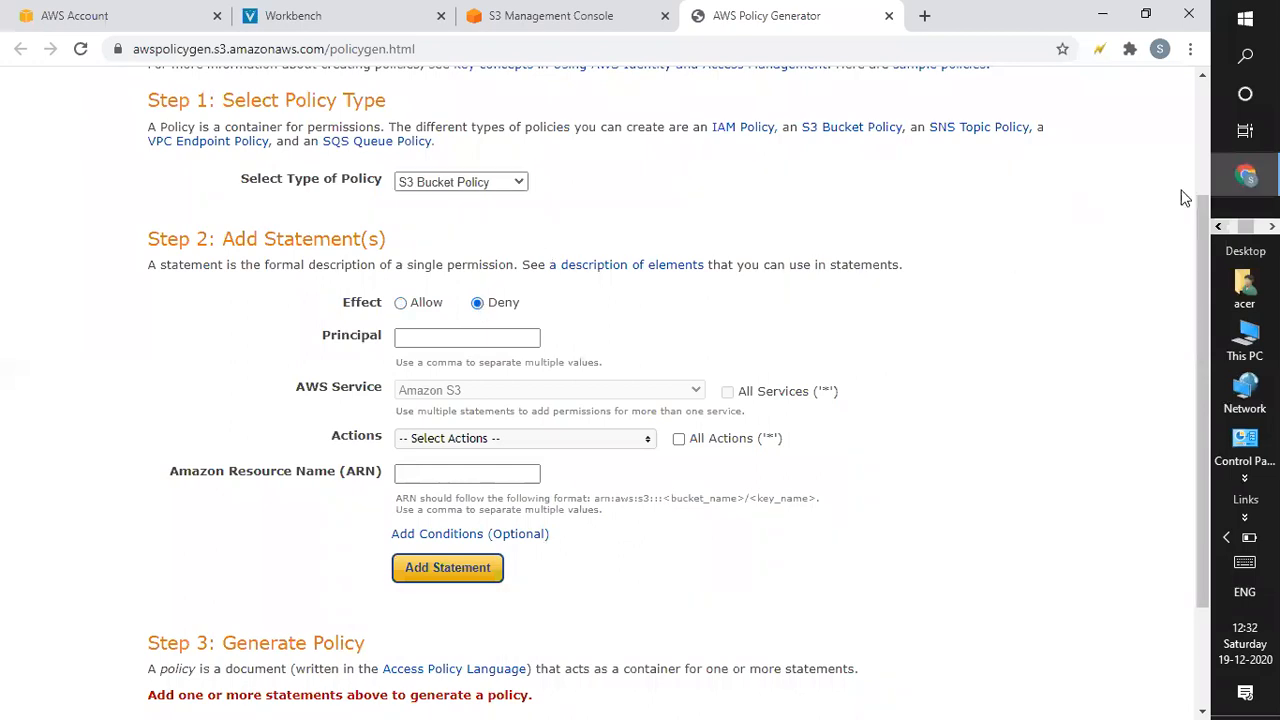
pyautogui.moveTo(1201, 264); pyautogui.dragTo(1201, 281)
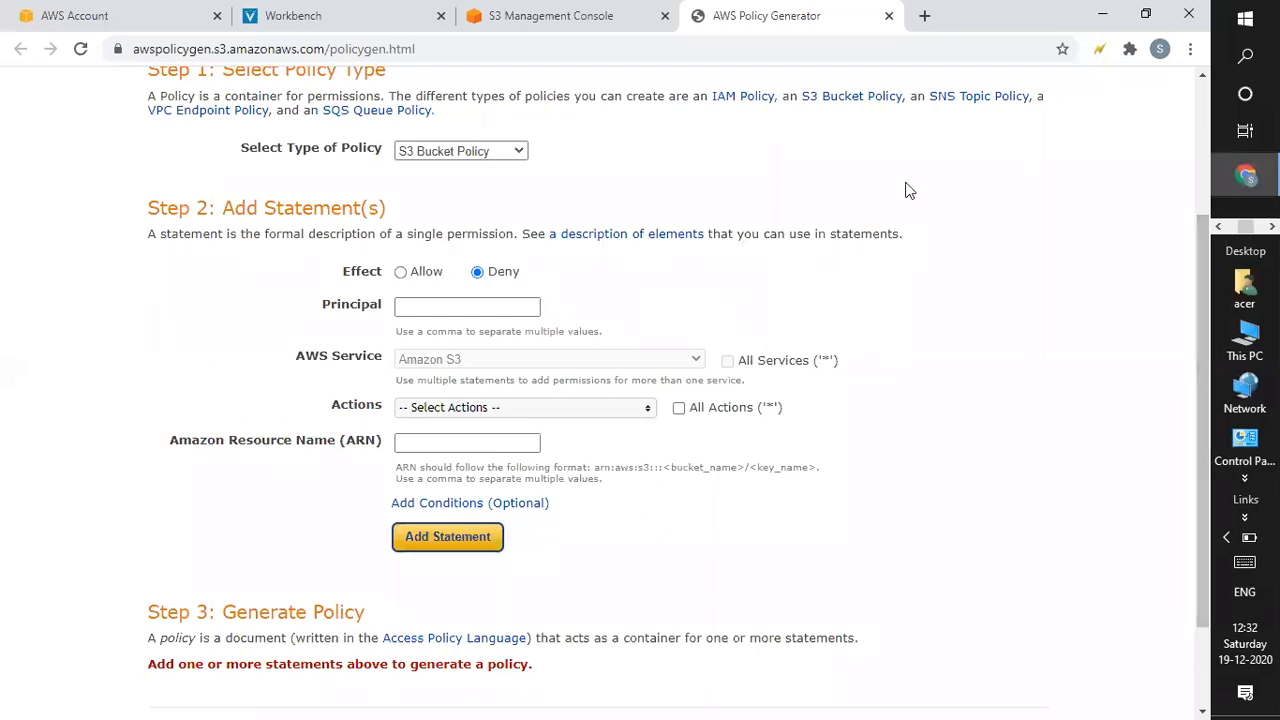
pyautogui.click(446, 302)
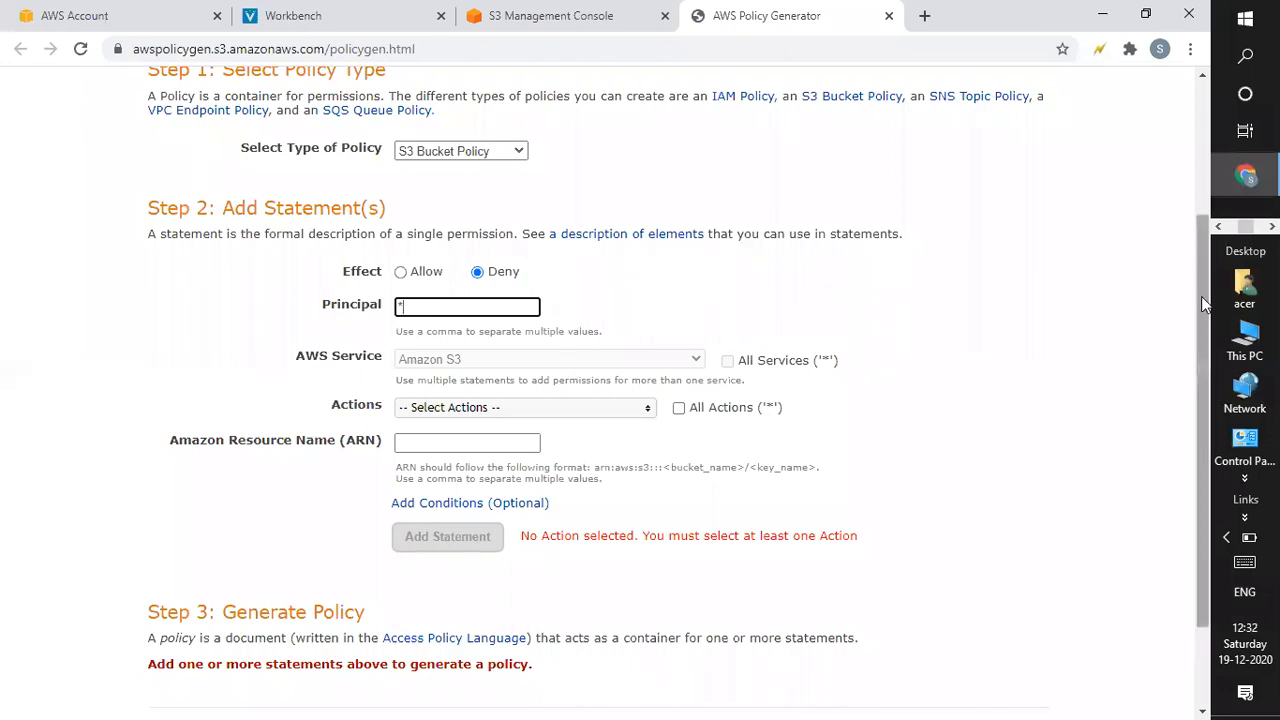
pyautogui.moveTo(1199, 299); pyautogui.dragTo(1198, 304)
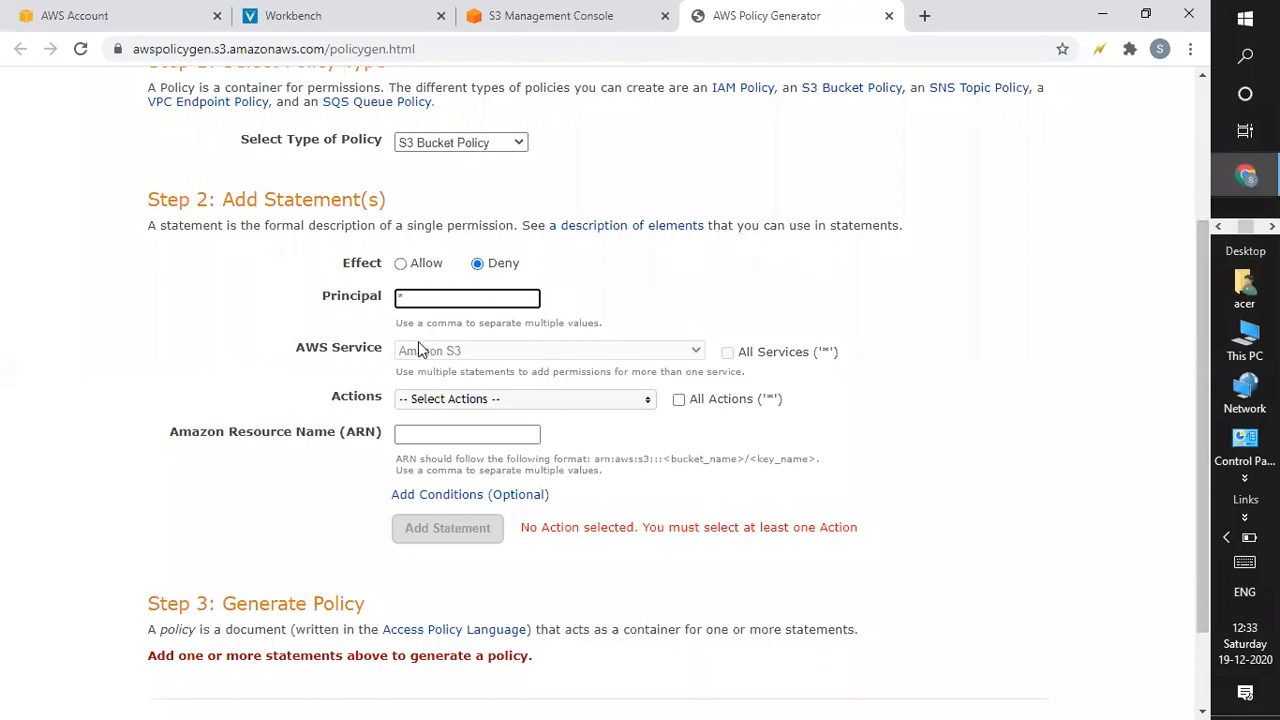
# Make DeleteObject the only selected S3 action and put the cursor in the ARN field.
pyautogui.click(456, 400)
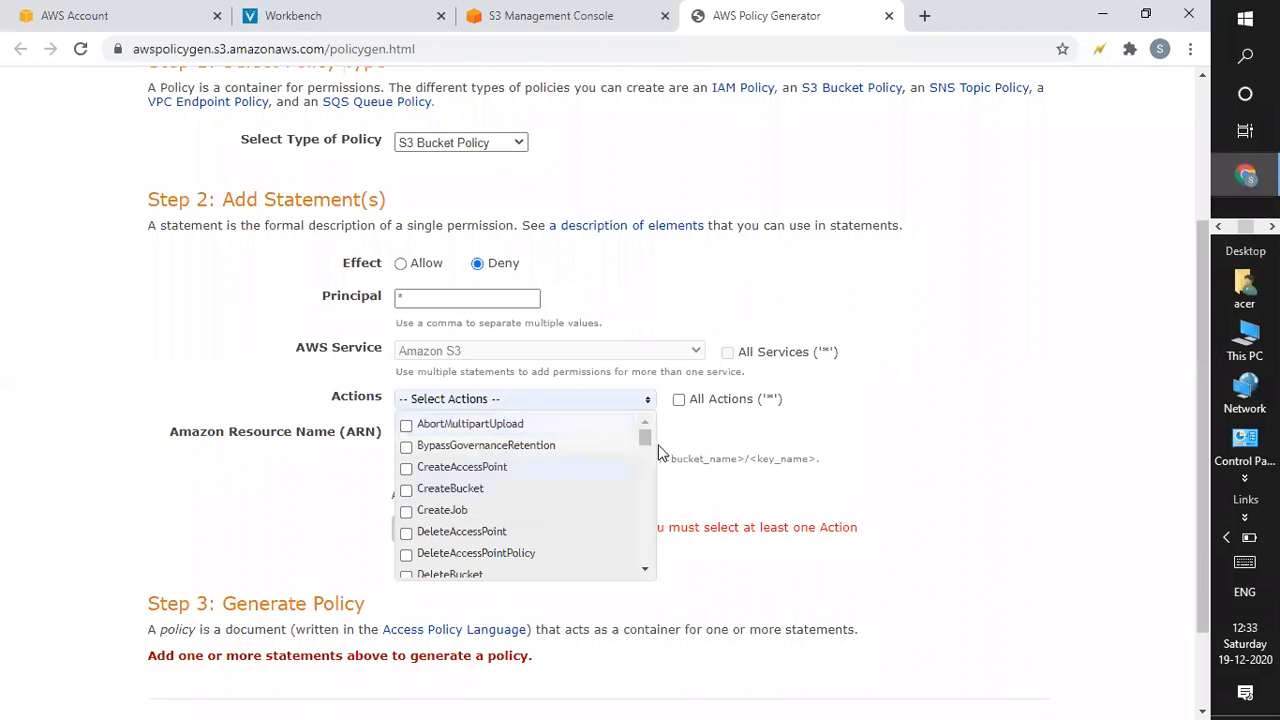
pyautogui.moveTo(647, 443); pyautogui.dragTo(645, 452)
pyautogui.click(406, 549)
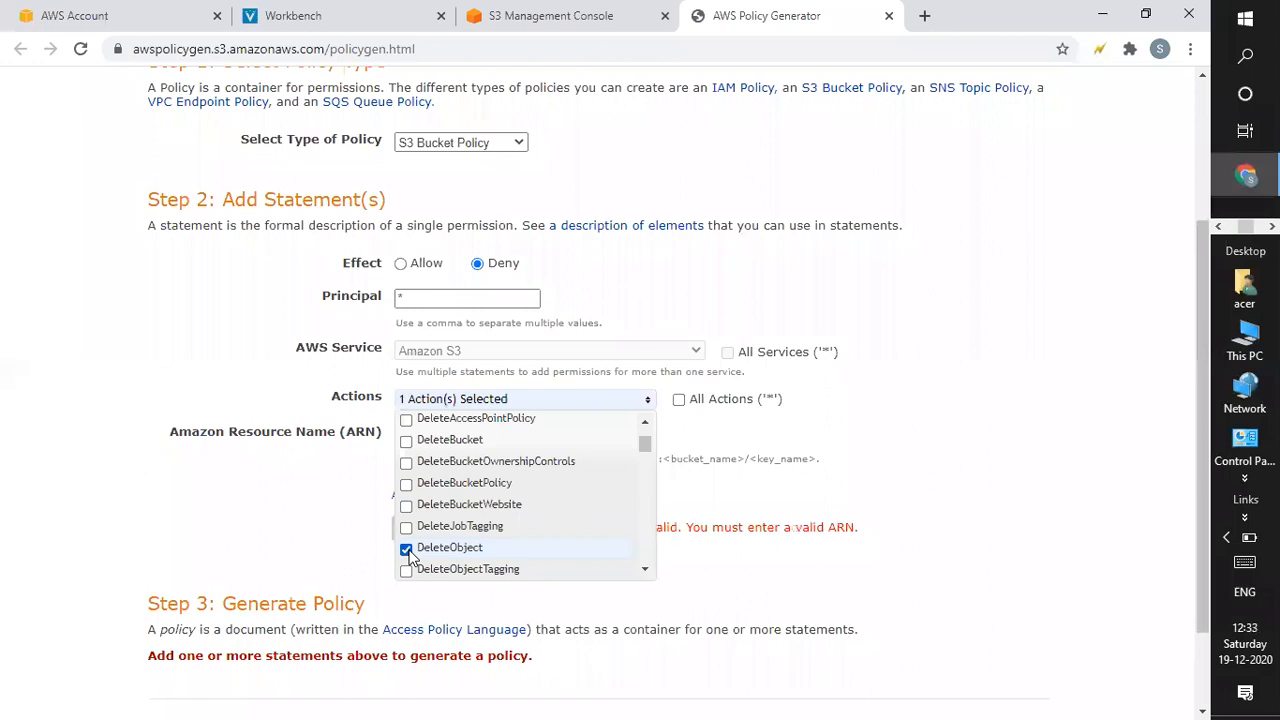
pyautogui.click(967, 421)
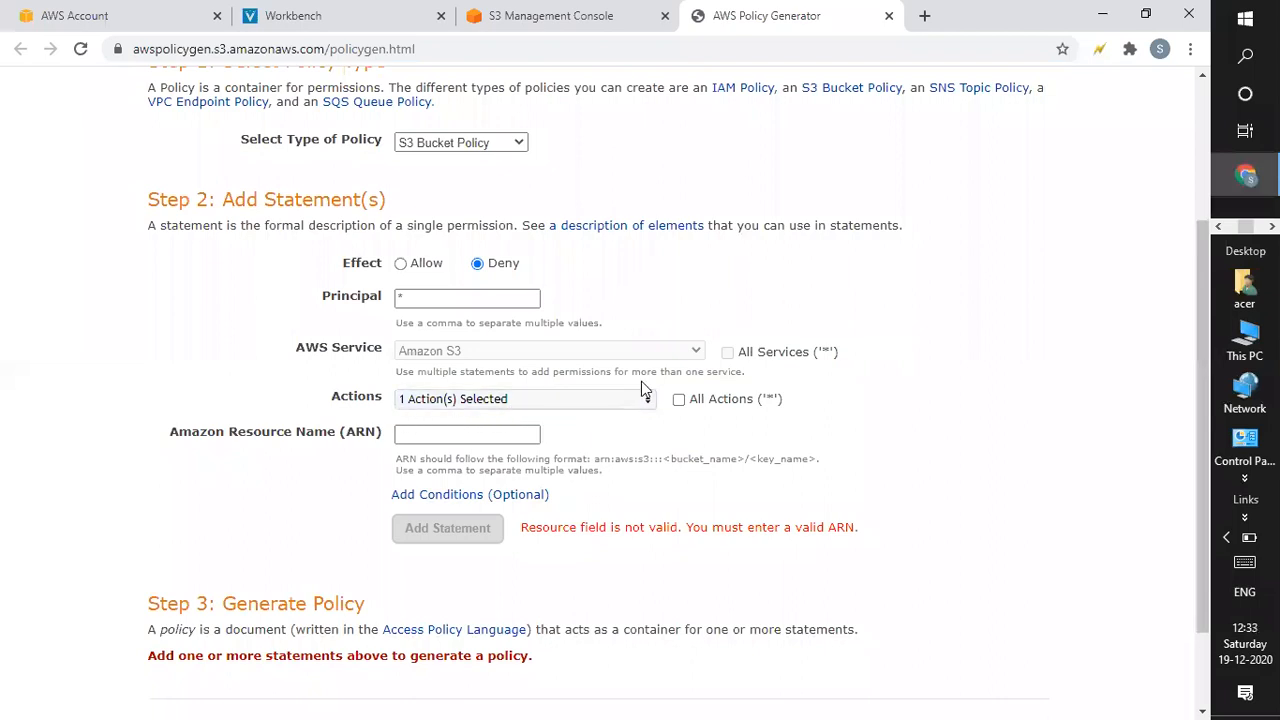
pyautogui.click(608, 404)
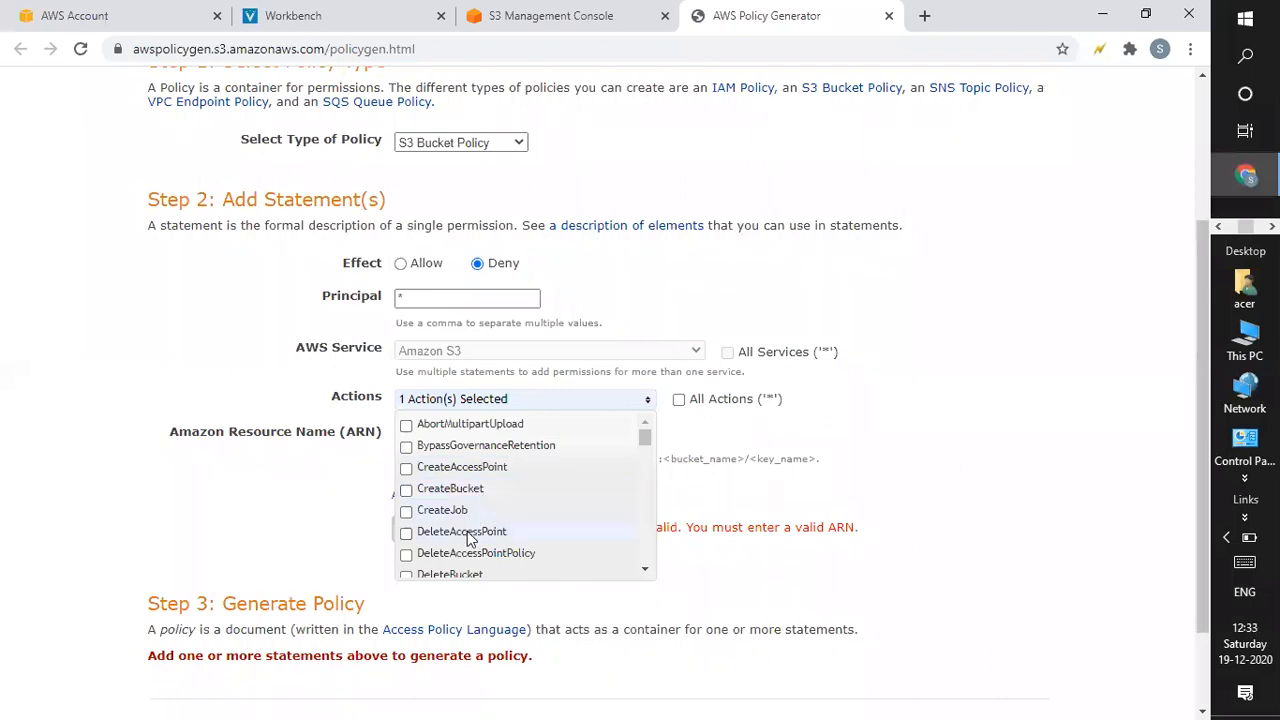
pyautogui.moveTo(644, 436); pyautogui.dragTo(644, 450)
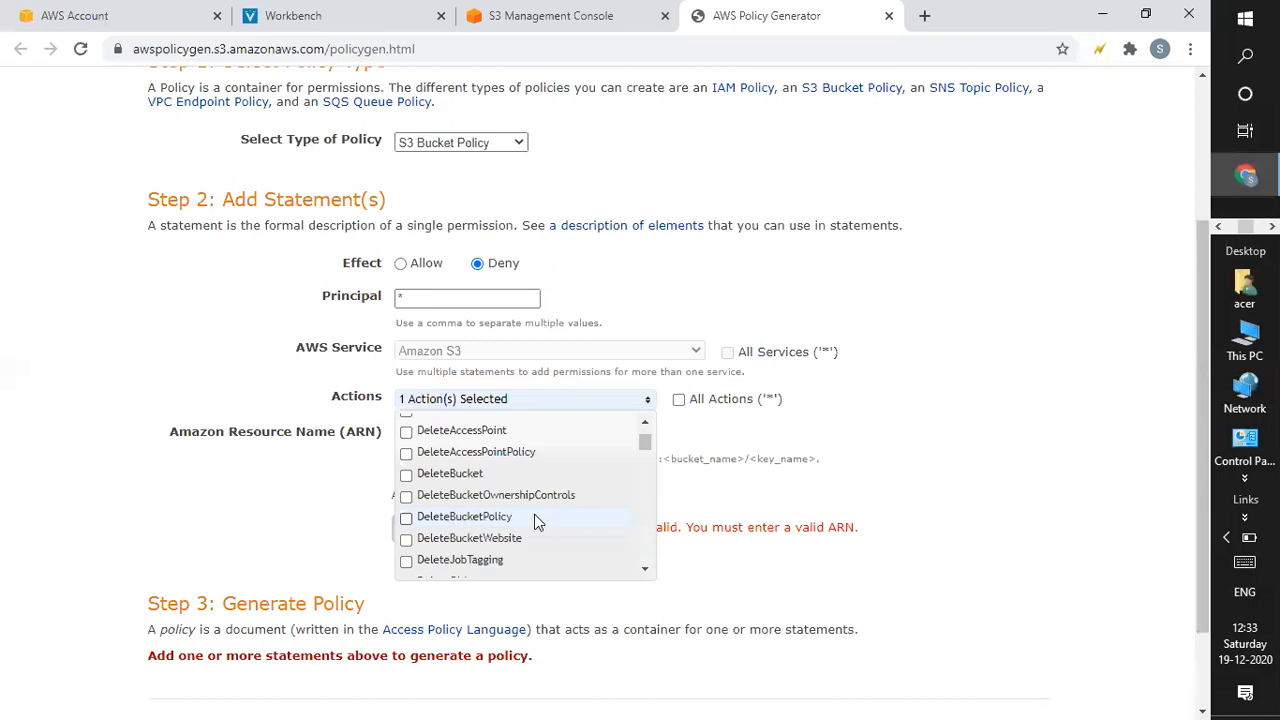
pyautogui.moveTo(645, 447); pyautogui.dragTo(646, 455)
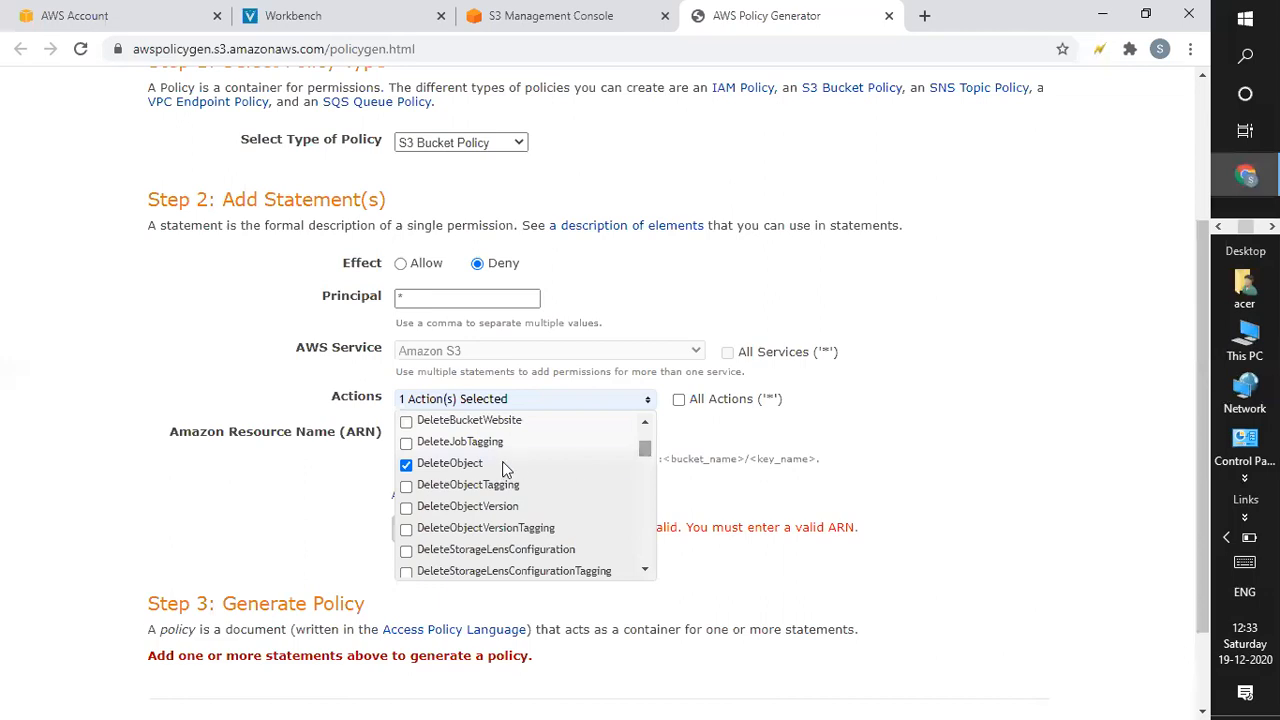
pyautogui.moveTo(644, 453); pyautogui.dragTo(645, 448)
pyautogui.click(419, 484)
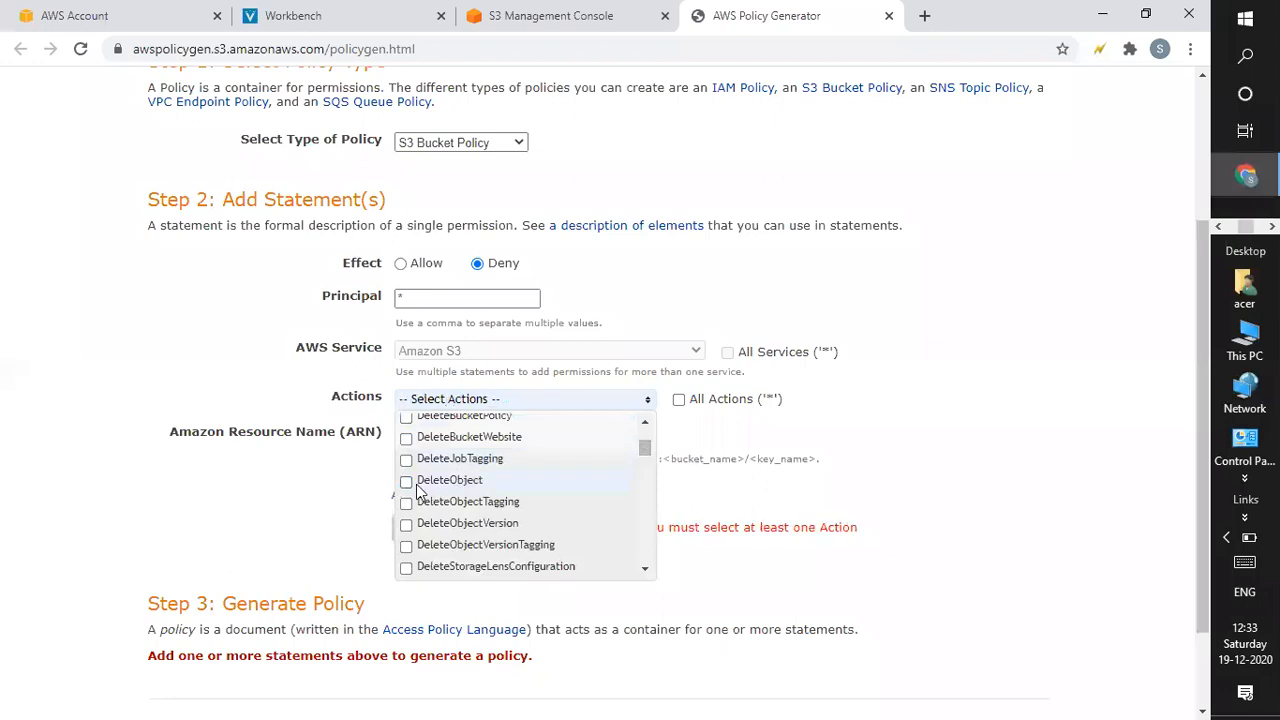
pyautogui.click(419, 486)
pyautogui.click(939, 499)
pyautogui.click(431, 437)
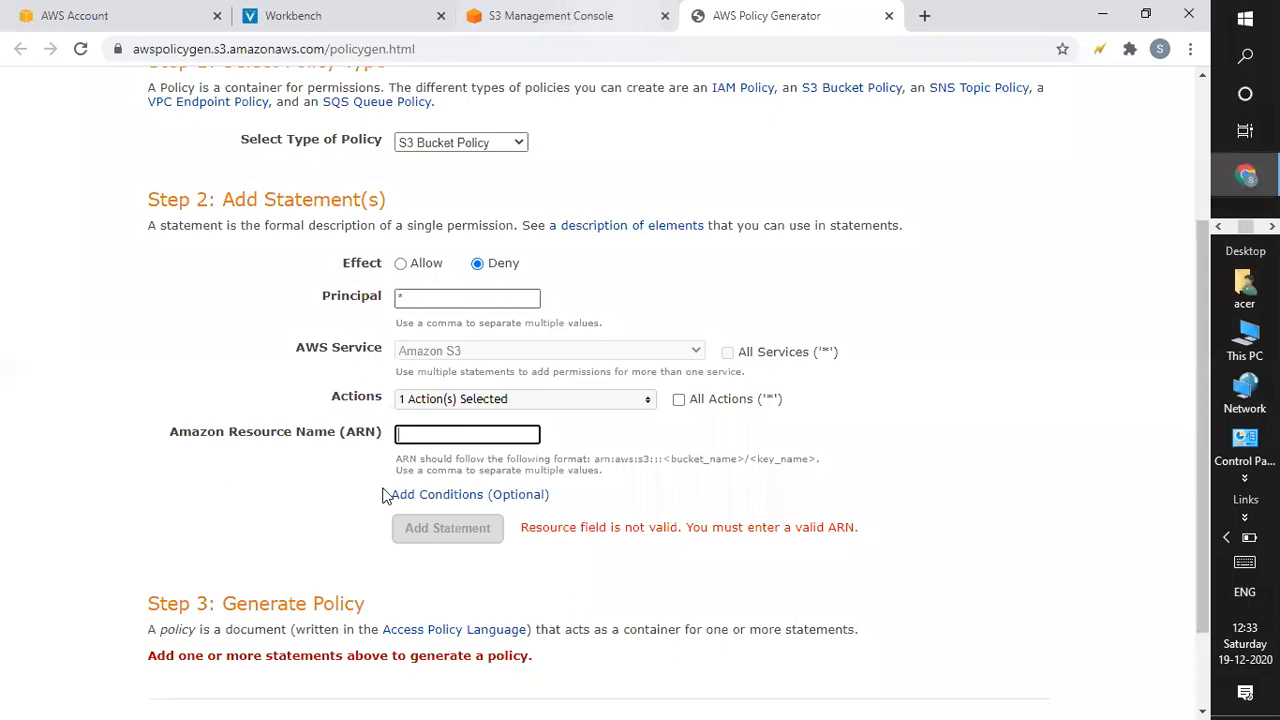
pyautogui.click(538, 10)
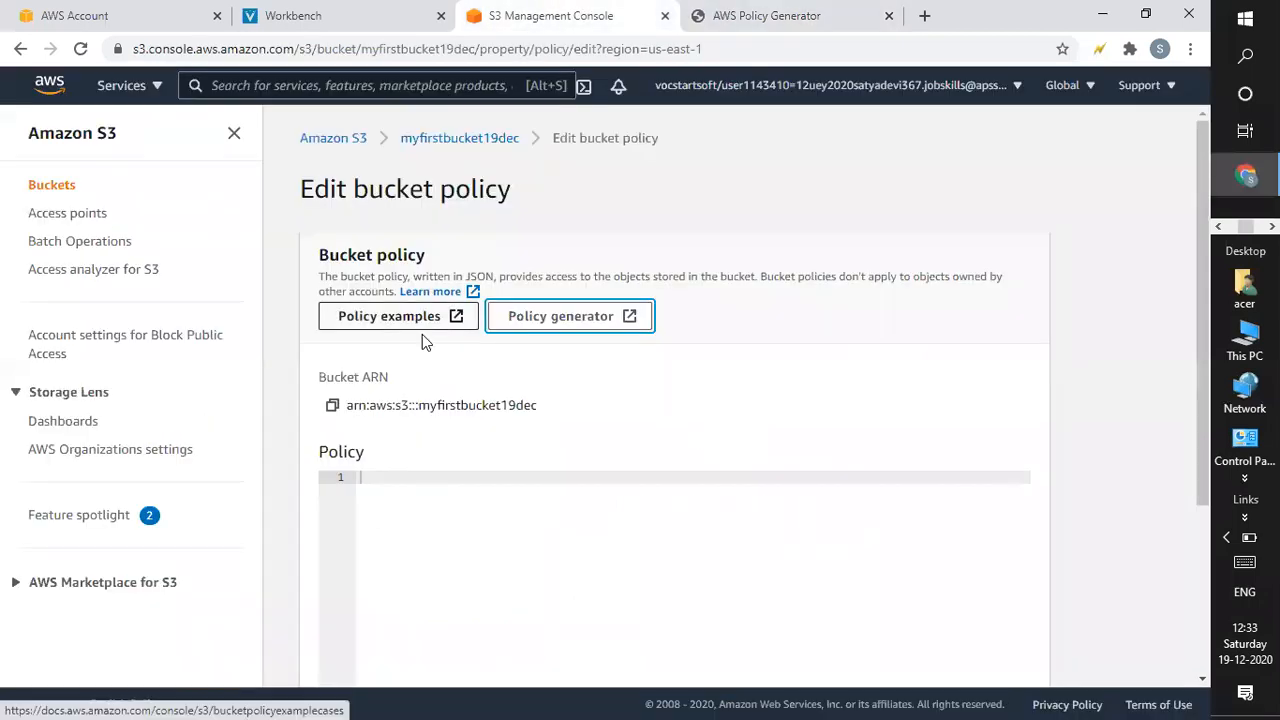
# Copy the bucket ARN arn:aws:s3:::myfirstbucket19dec and paste it into the generator's ARN field.
pyautogui.click(333, 408)
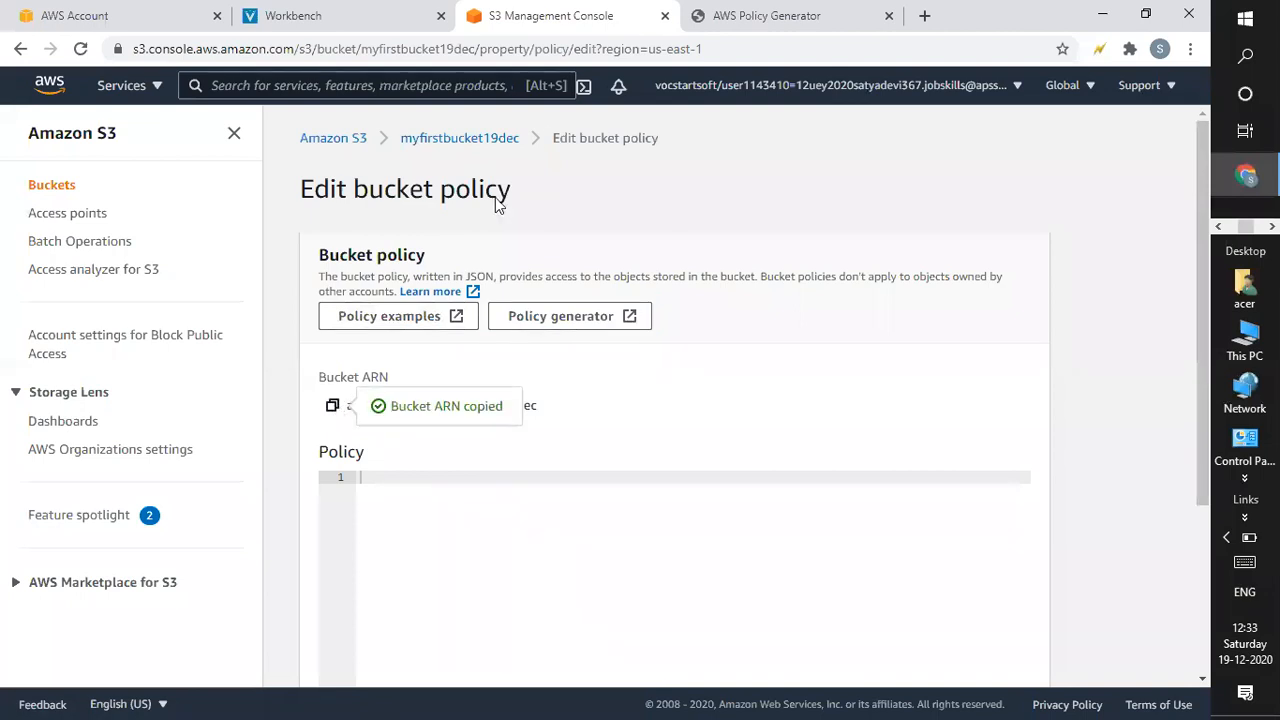
pyautogui.click(771, 15)
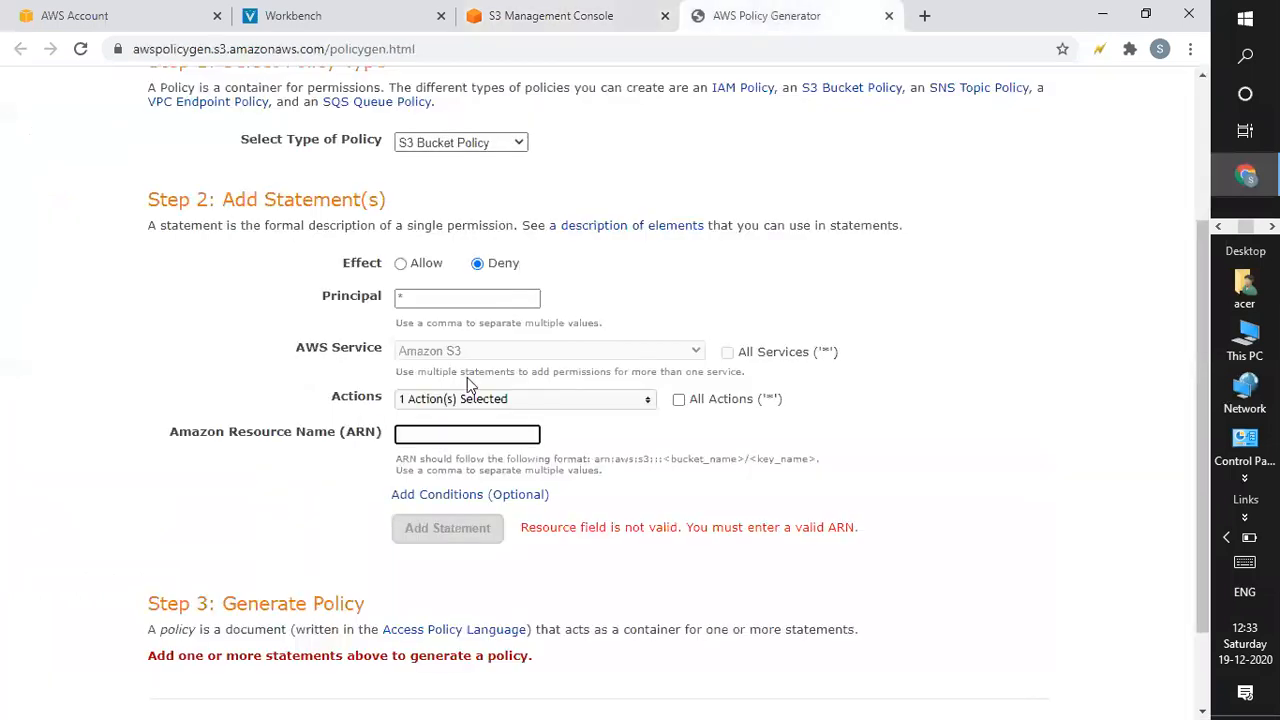
pyautogui.hotkey('ctrl', 'v')
# Add the Deny DeleteObject statement, generate the policy and copy the resulting JSON.
pyautogui.click(484, 528)
pyautogui.scroll(-3, 486, 528)
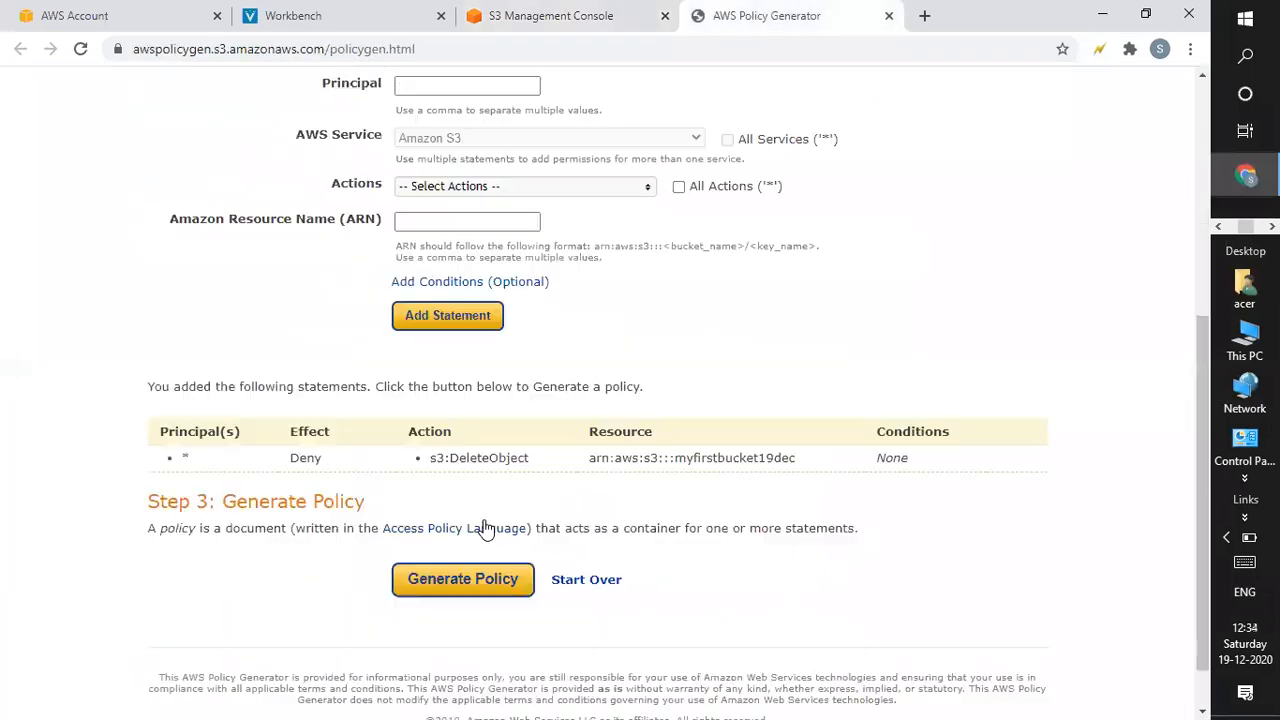
pyautogui.click(499, 531)
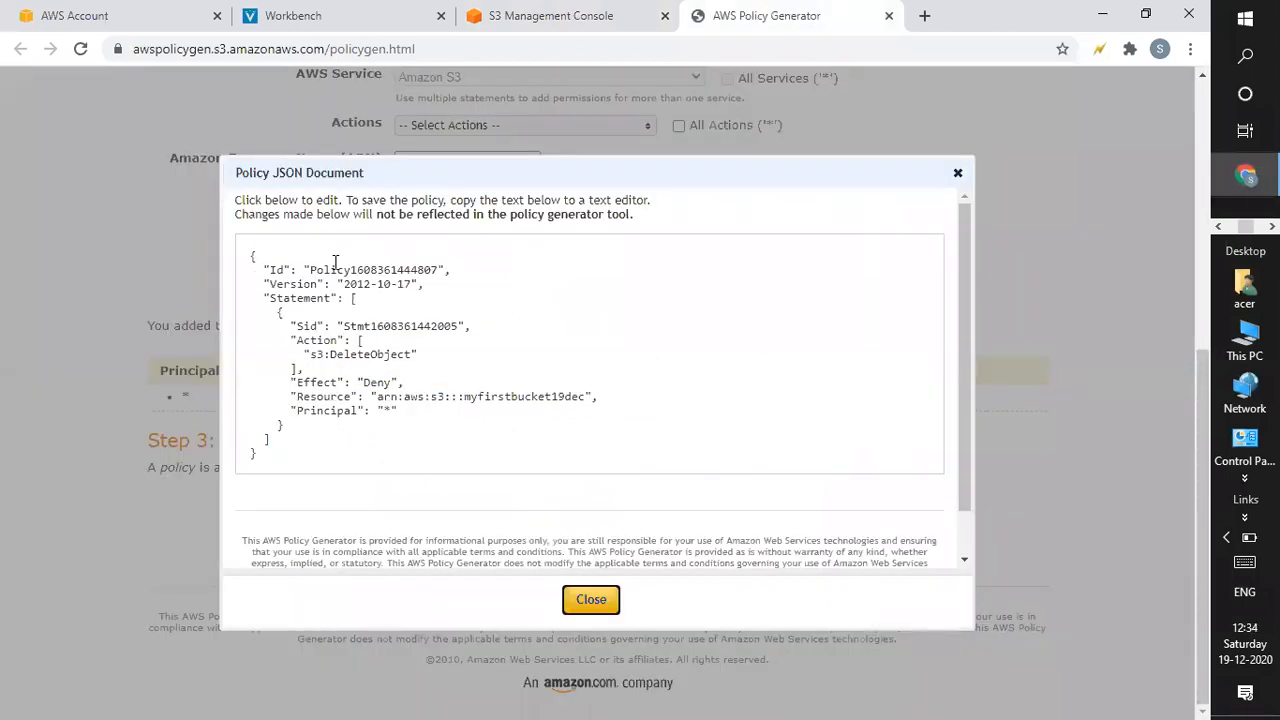
pyautogui.moveTo(243, 250); pyautogui.dragTo(347, 503)
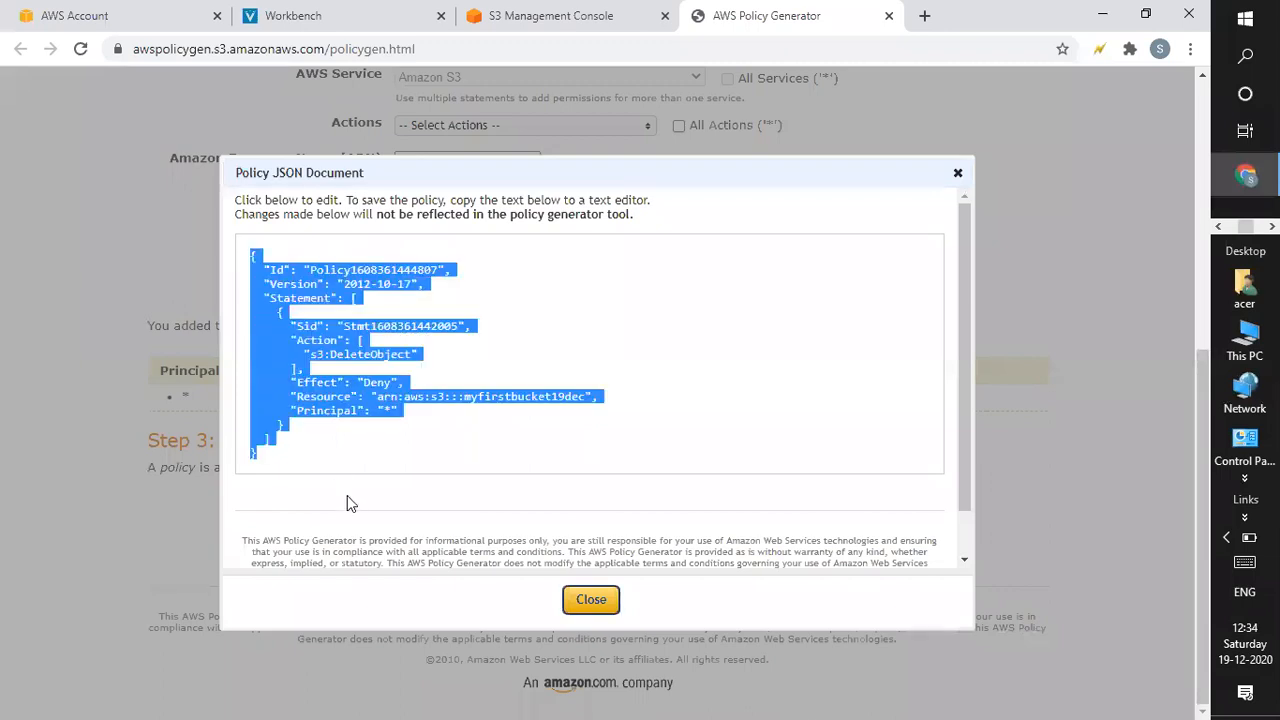
pyautogui.click(603, 602)
pyautogui.click(570, 22)
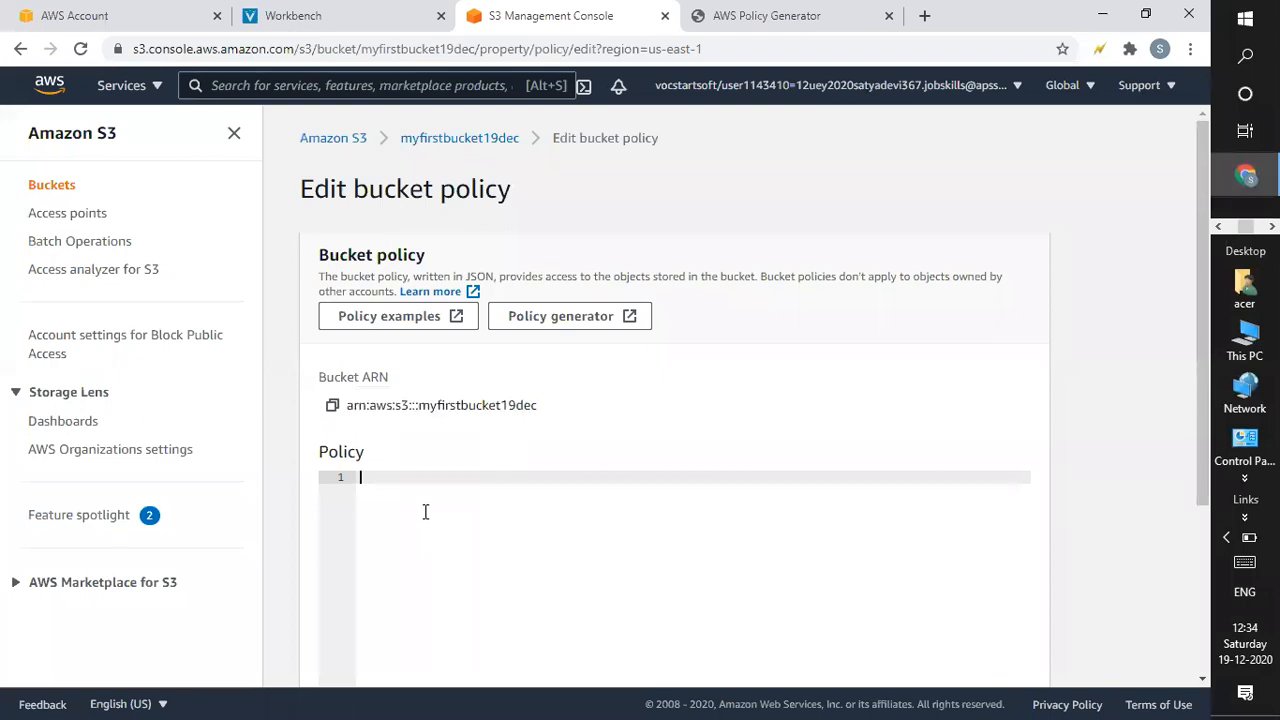
# Paste the generated policy JSON into the bucket policy editor and try saving.
pyautogui.hotkey('ctrl', 'v')
pyautogui.scroll(-3, 1196, 270)
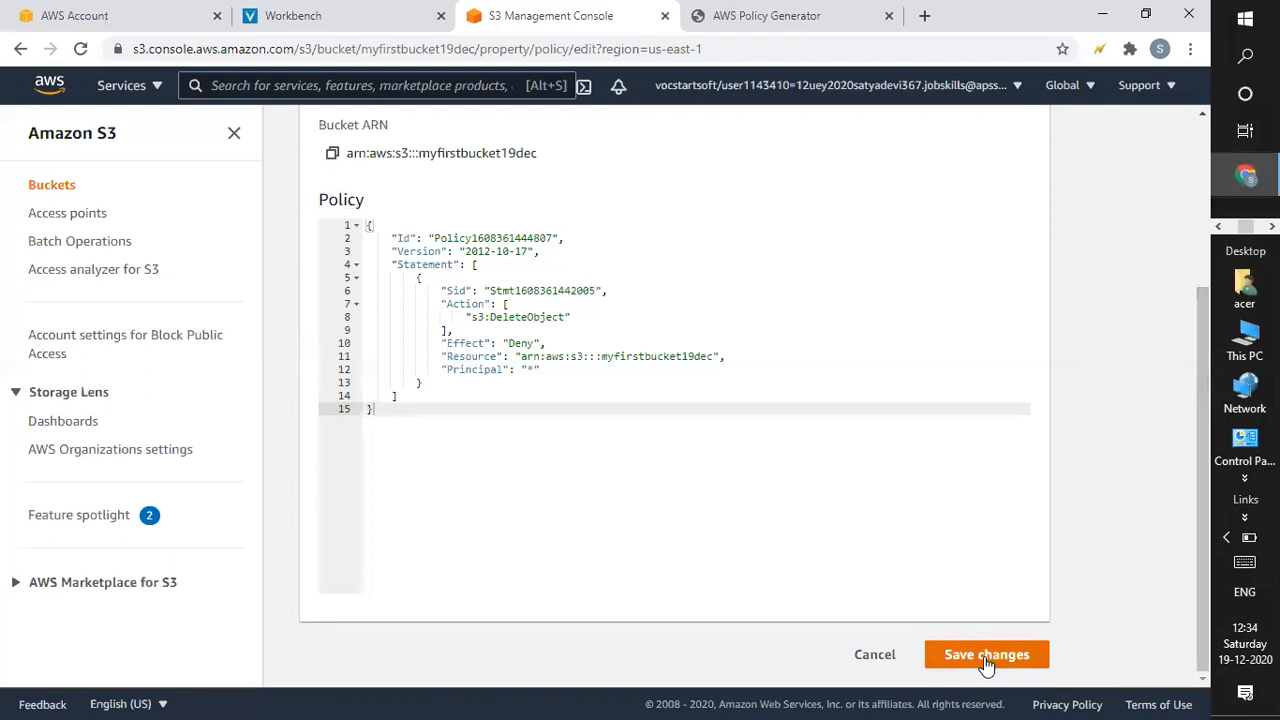
pyautogui.click(986, 657)
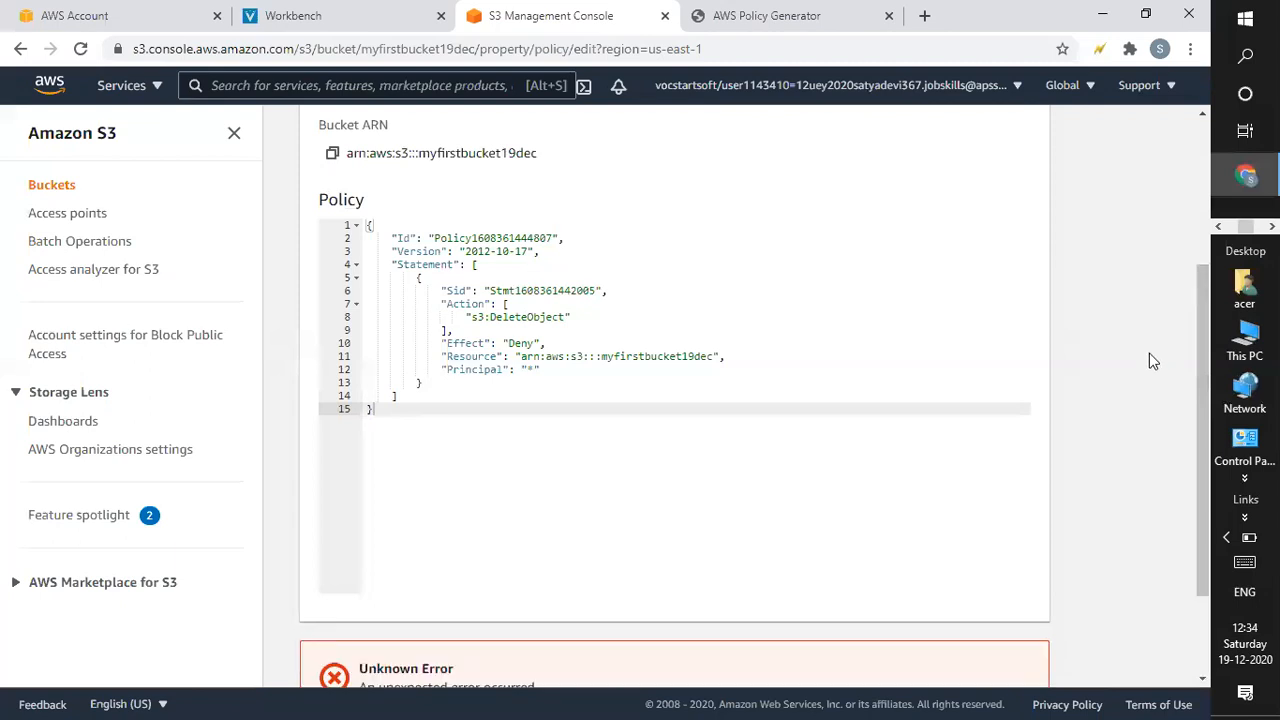
# Change the Resource on line 11 to arn:aws:s3:::myfirstbucket19dec/* and save again.
pyautogui.scroll(-2, 1198, 430)
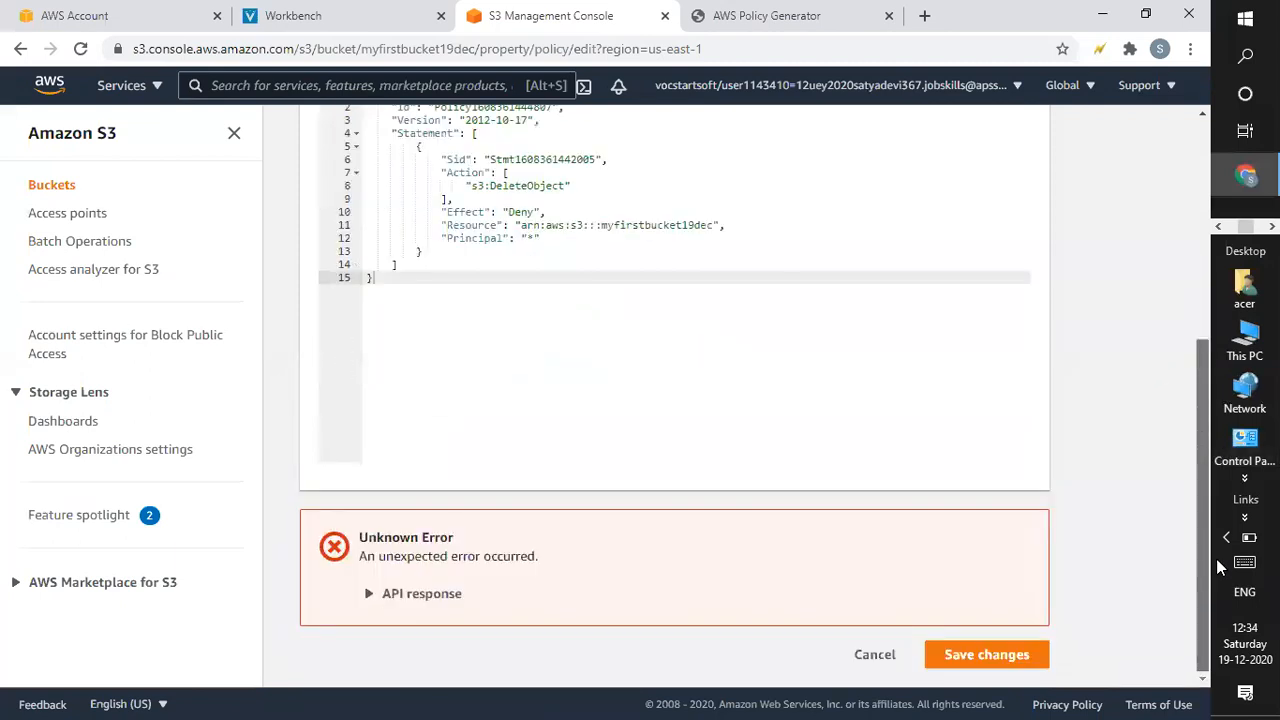
pyautogui.scroll(1, 1214, 495)
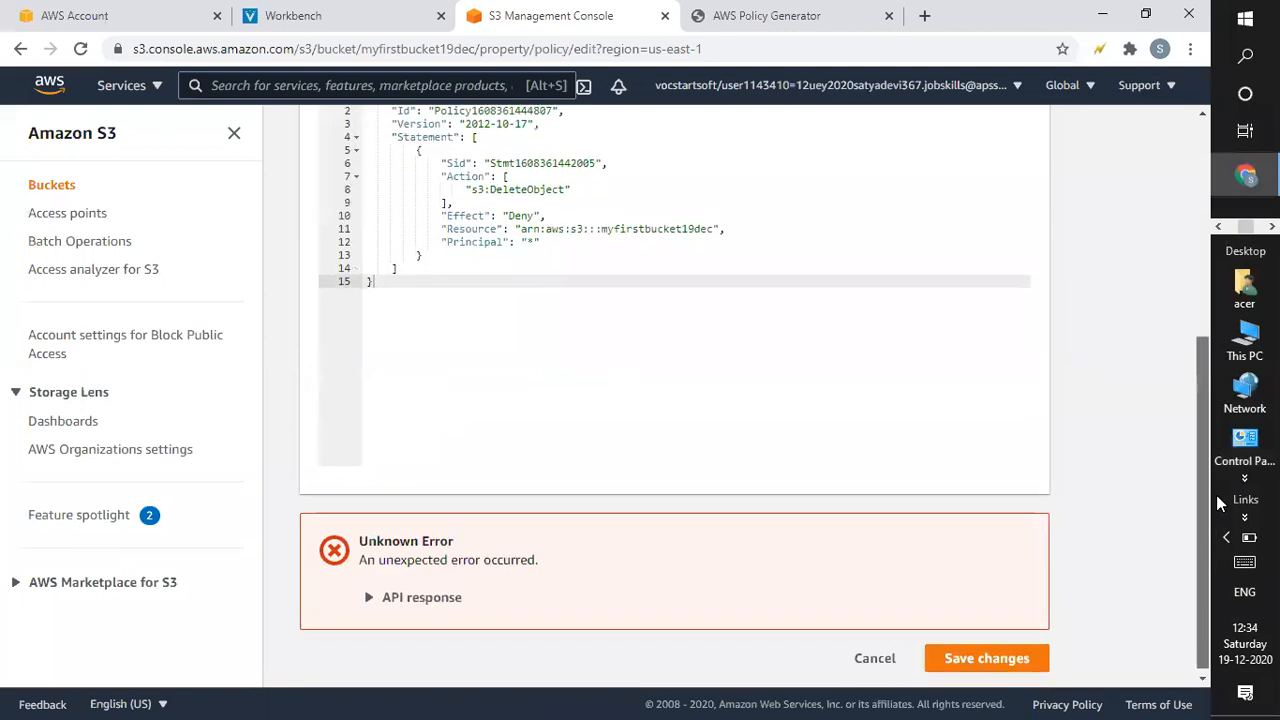
pyautogui.scroll(1, 1214, 480)
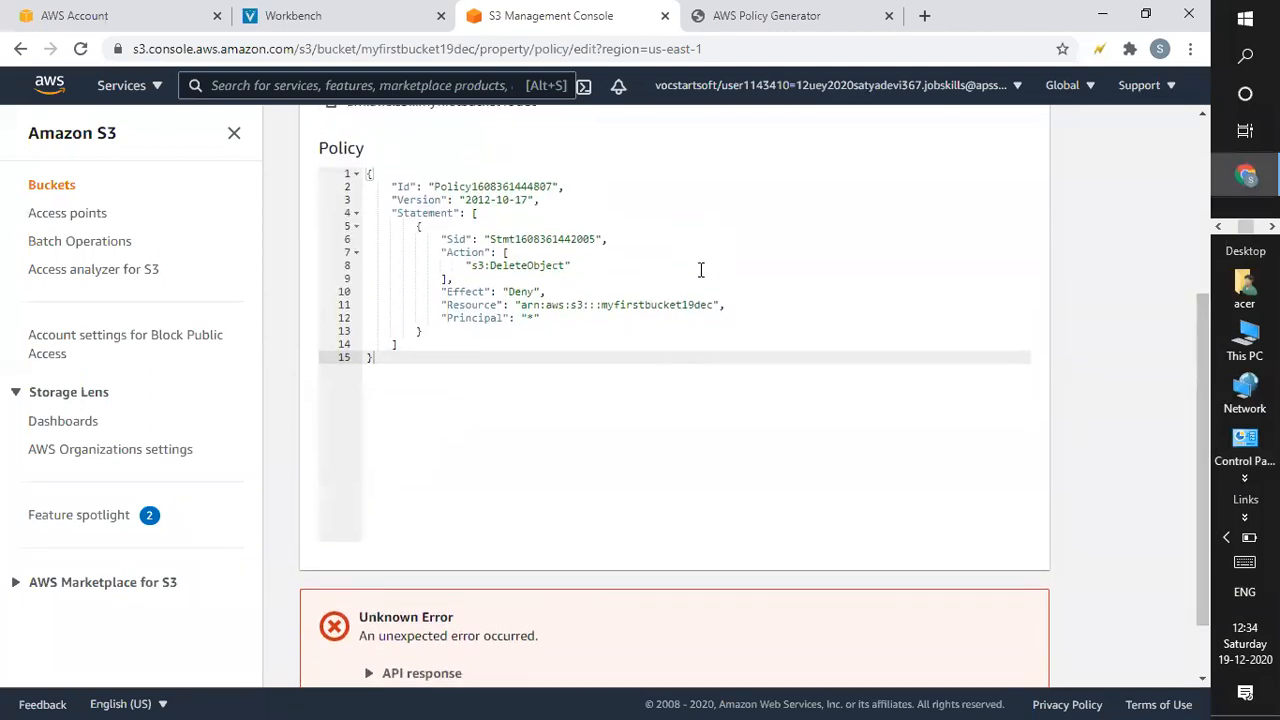
pyautogui.click(713, 305)
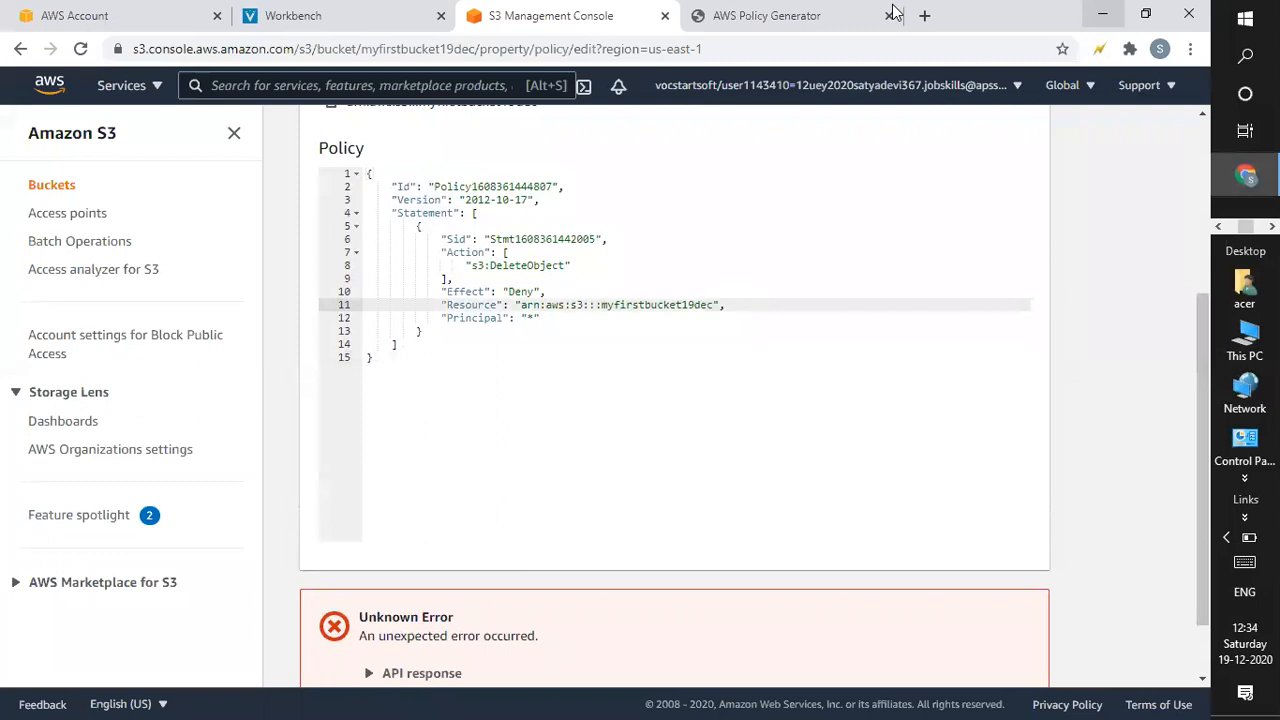
pyautogui.write('/*')
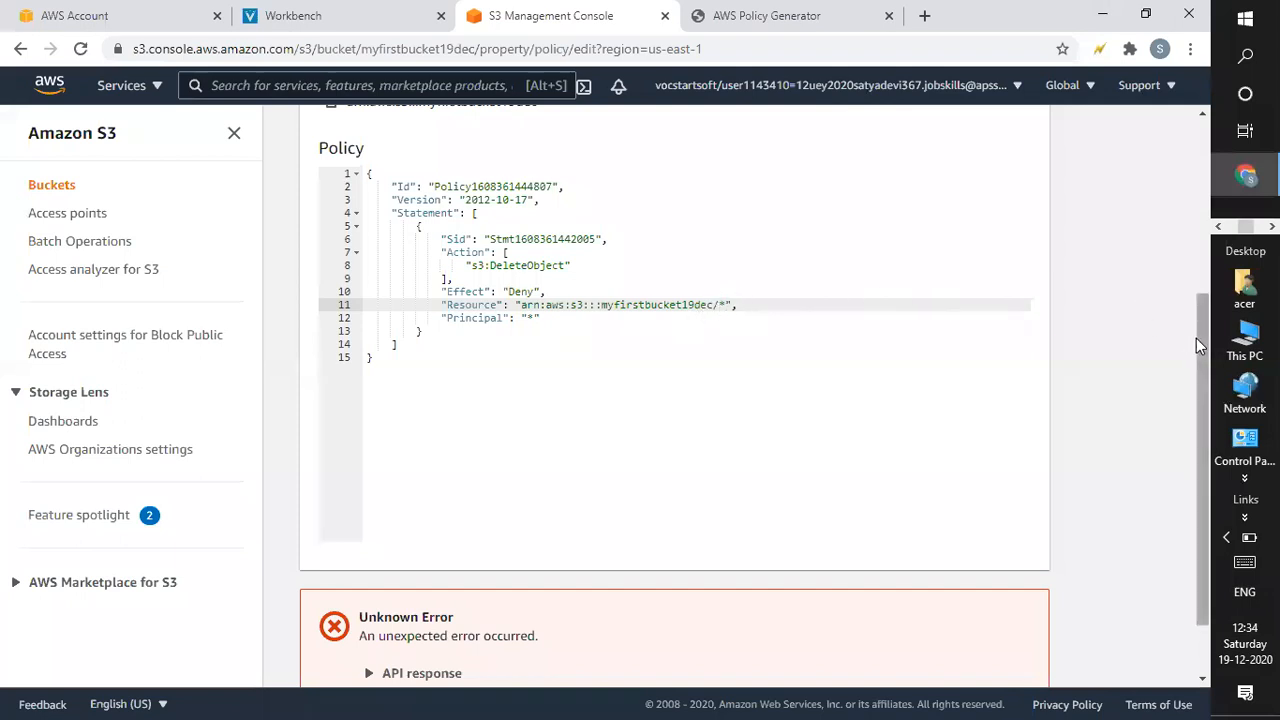
pyautogui.scroll(-2, 1196, 330)
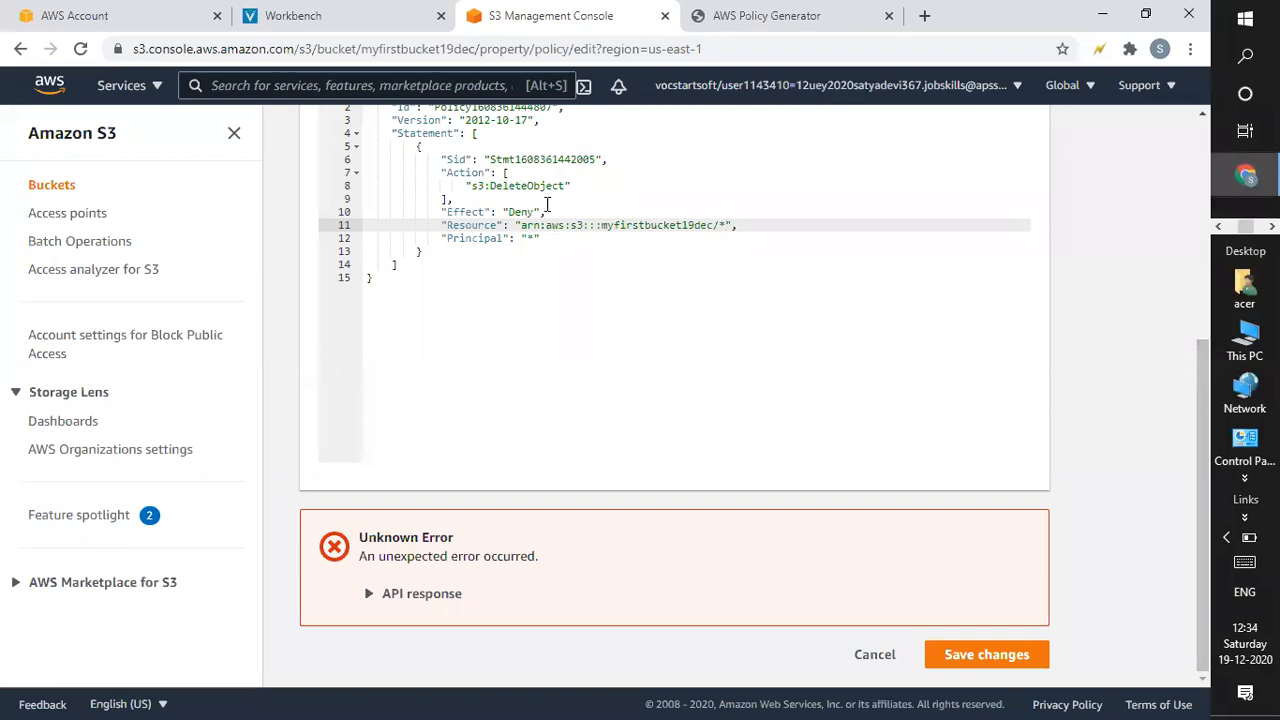
pyautogui.click(1000, 654)
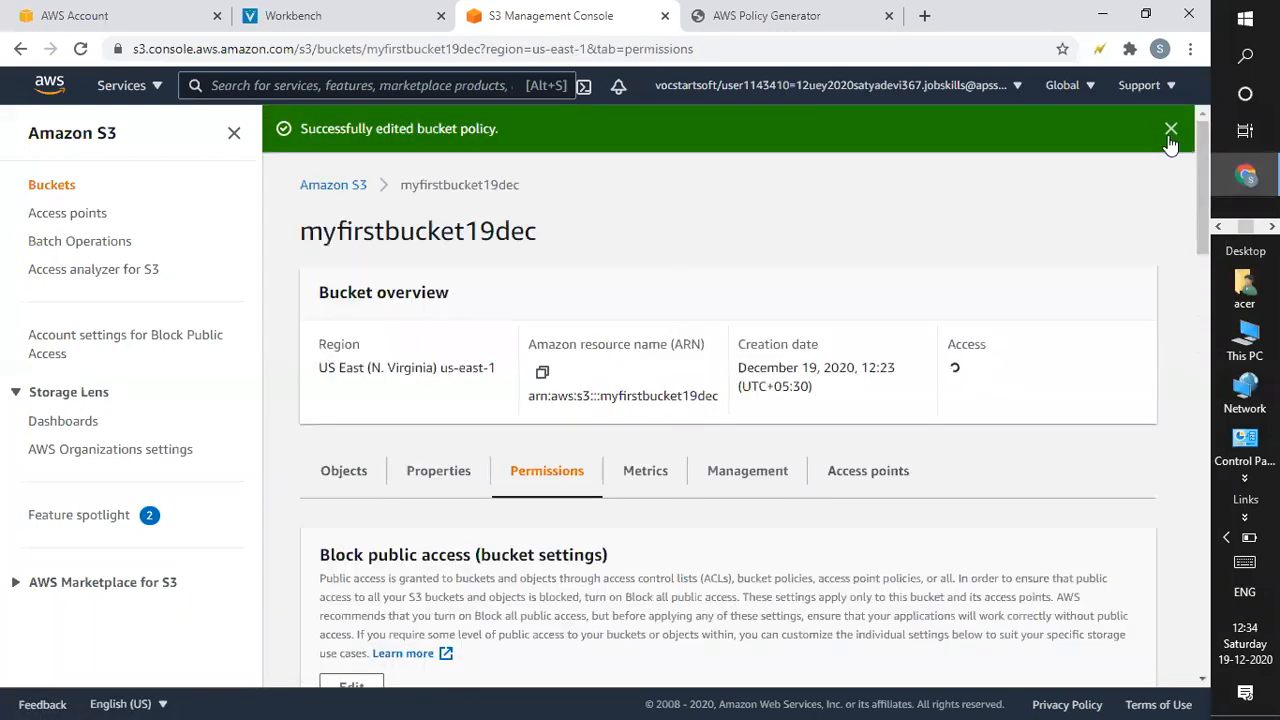
# Open myfirstbucket19dec from the bucket list and start deleting pic1.png.
pyautogui.scroll(-5, 1210, 390)
pyautogui.scroll(5, 557, 123)
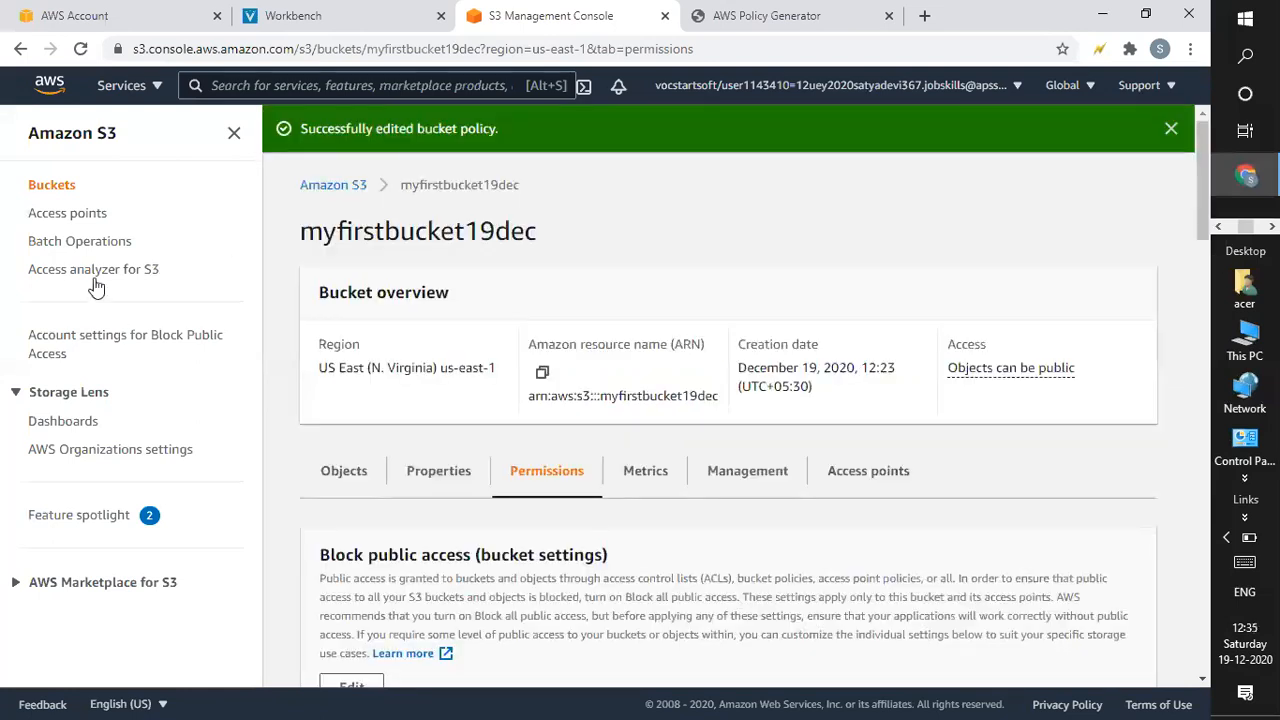
pyautogui.click(341, 186)
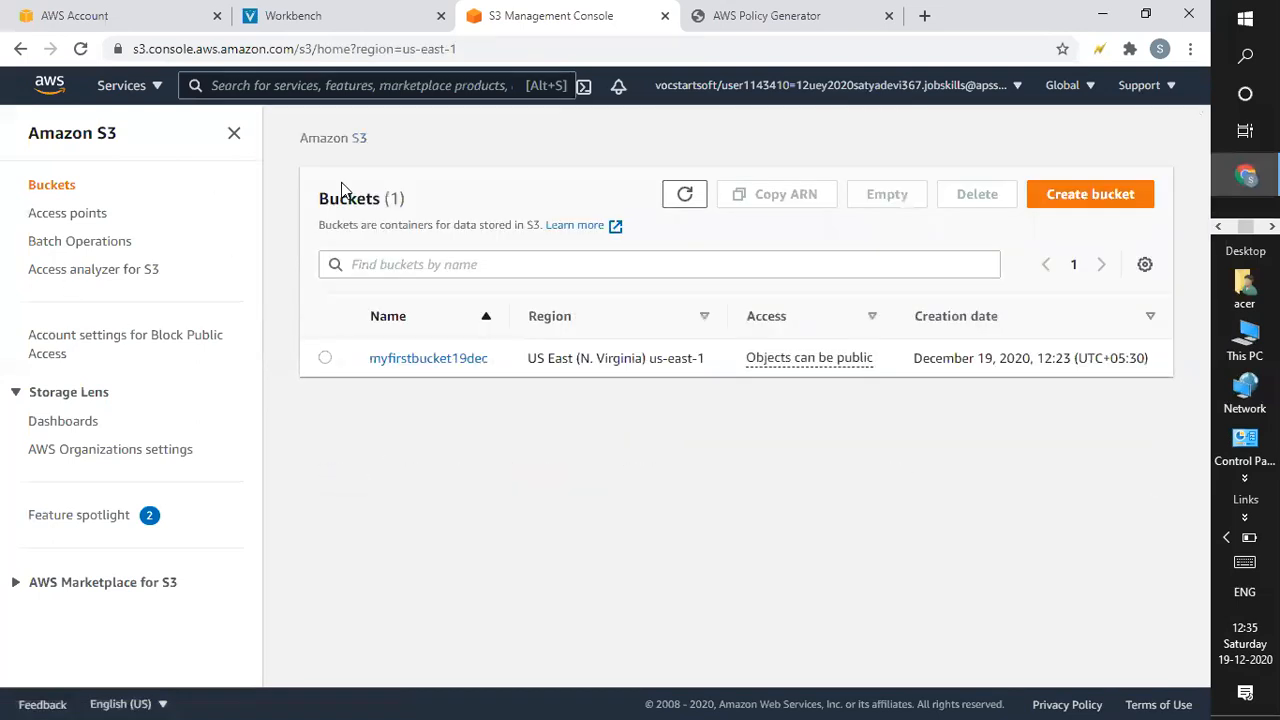
pyautogui.click(414, 362)
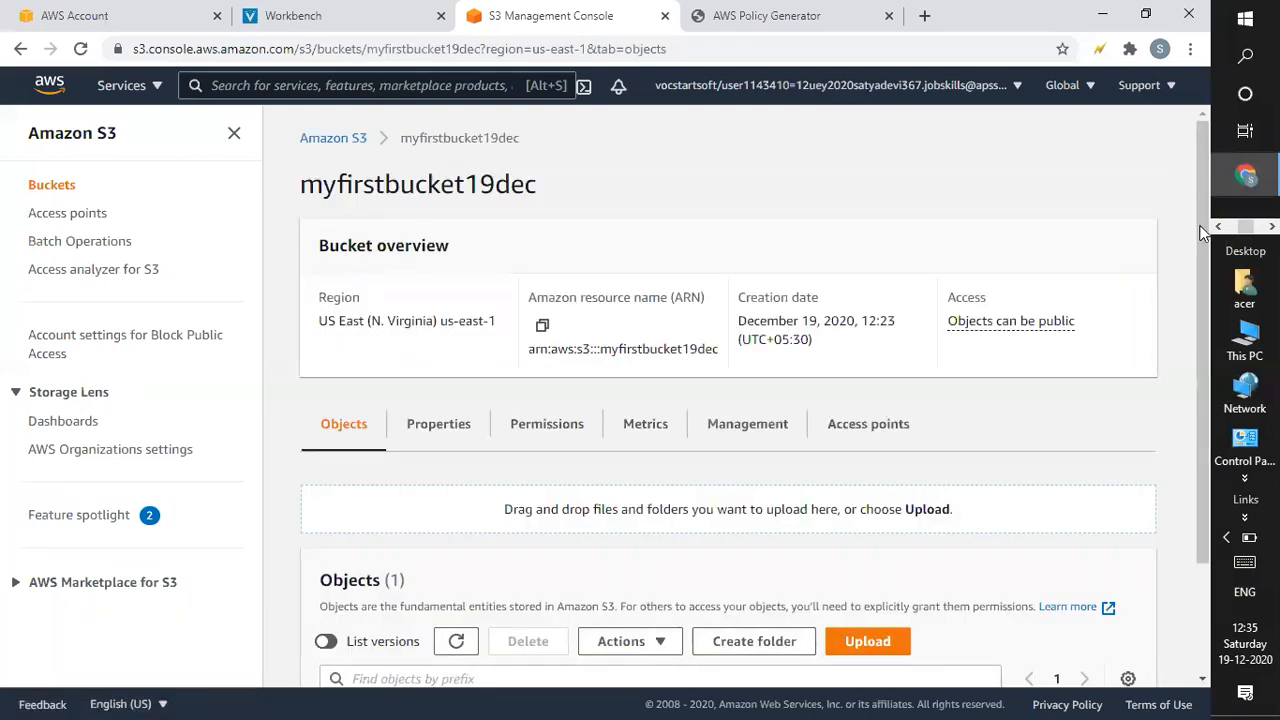
pyautogui.scroll(-1, 1201, 367)
pyautogui.click(326, 631)
pyautogui.click(528, 502)
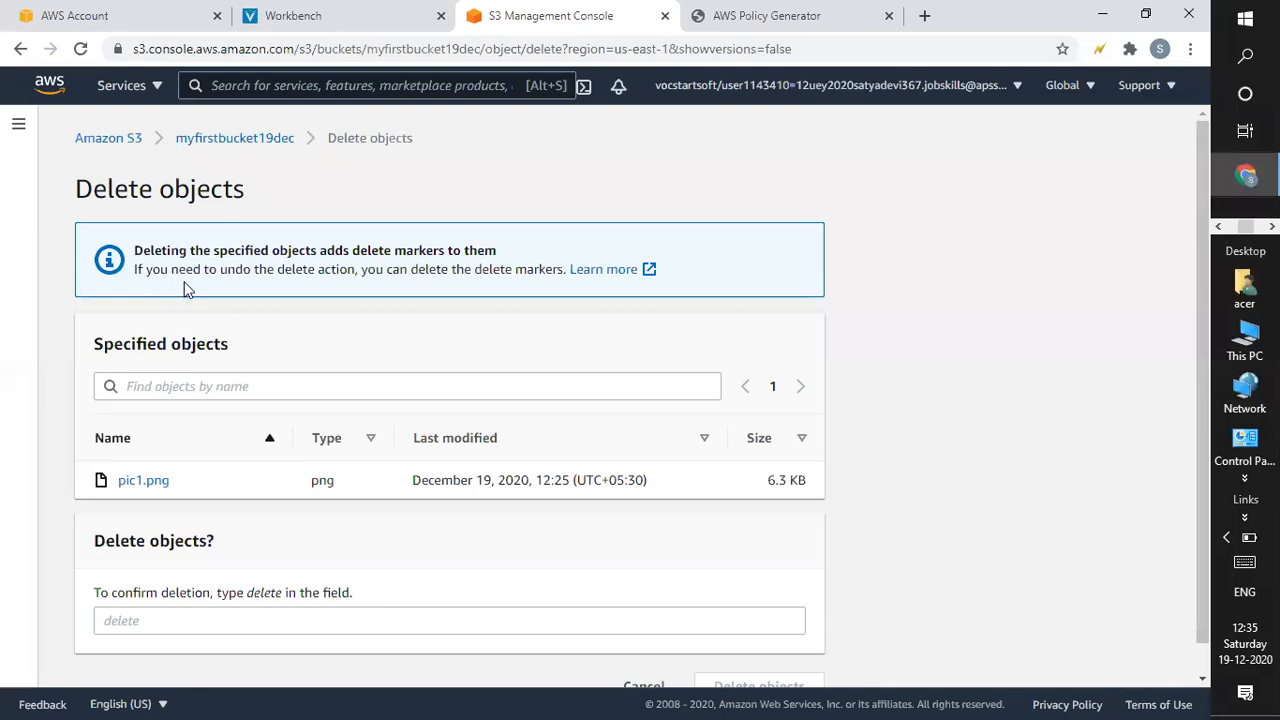
# Reselect pic1.png in myfirstbucket19dec and open its Delete objects page via Actions > Delete.
pyautogui.click(245, 147)
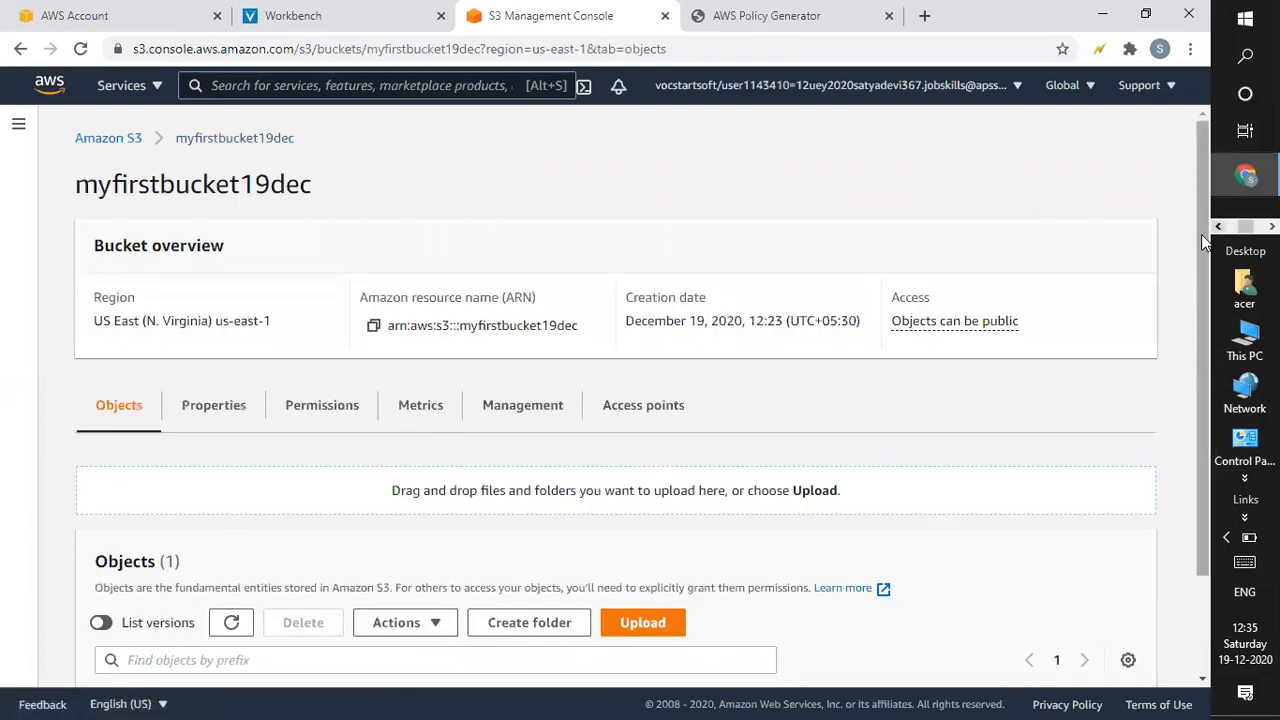
pyautogui.scroll(-2, 1199, 234)
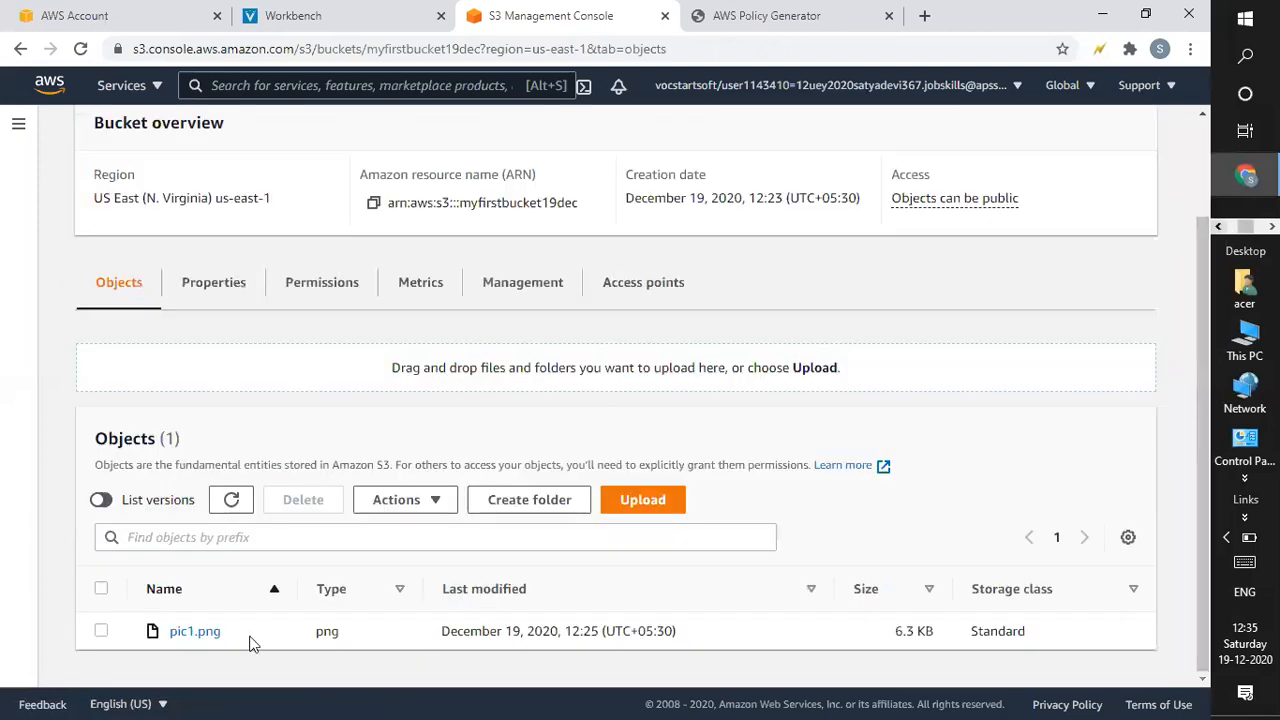
pyautogui.click(101, 631)
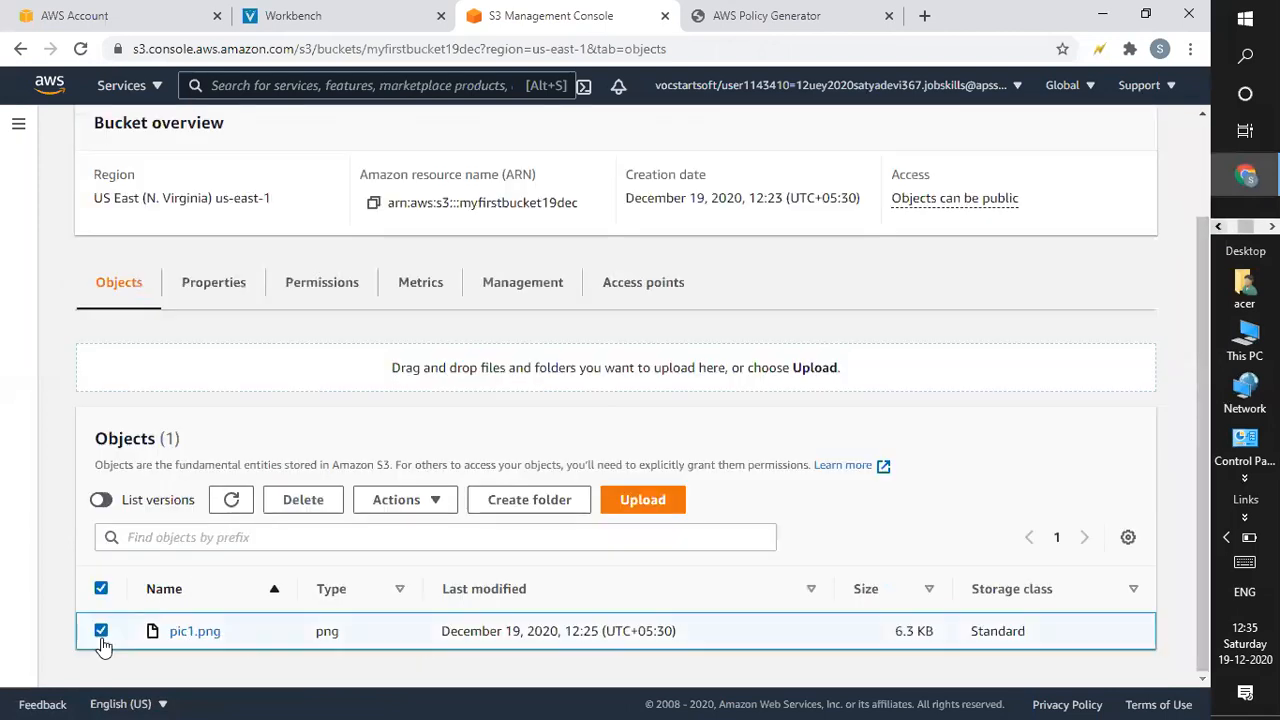
pyautogui.click(406, 506)
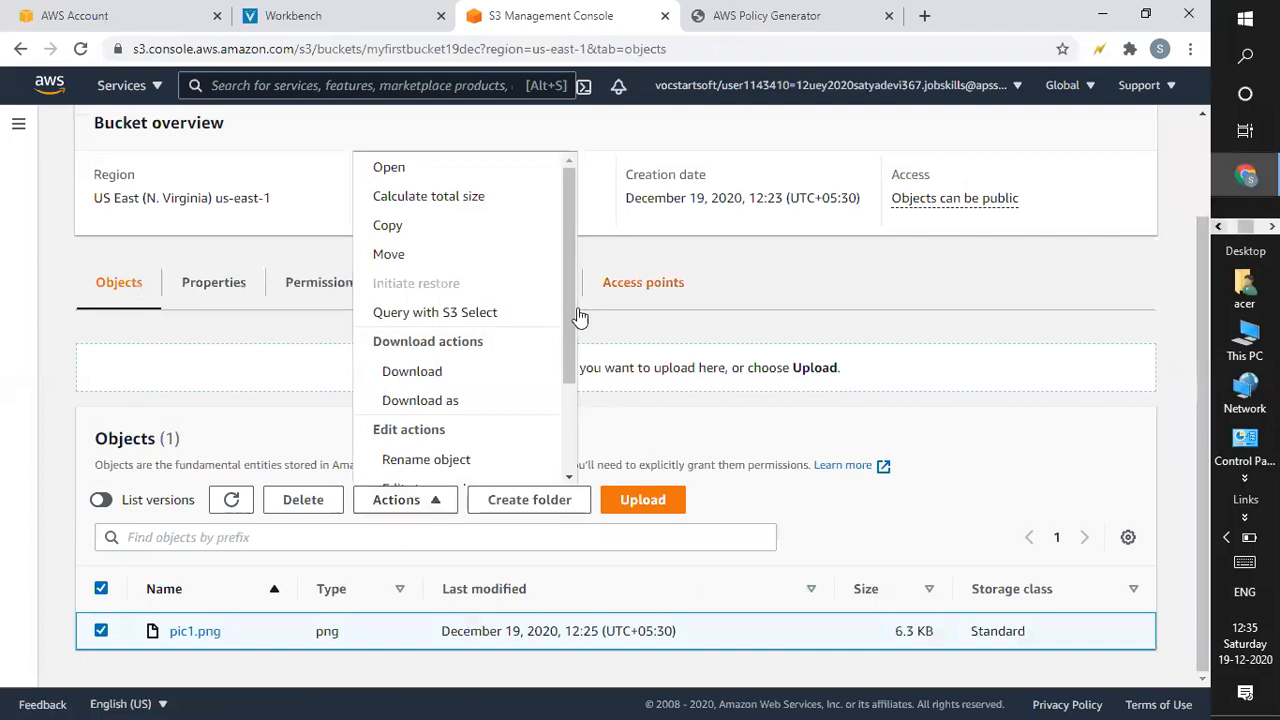
pyautogui.scroll(-3, 566, 400)
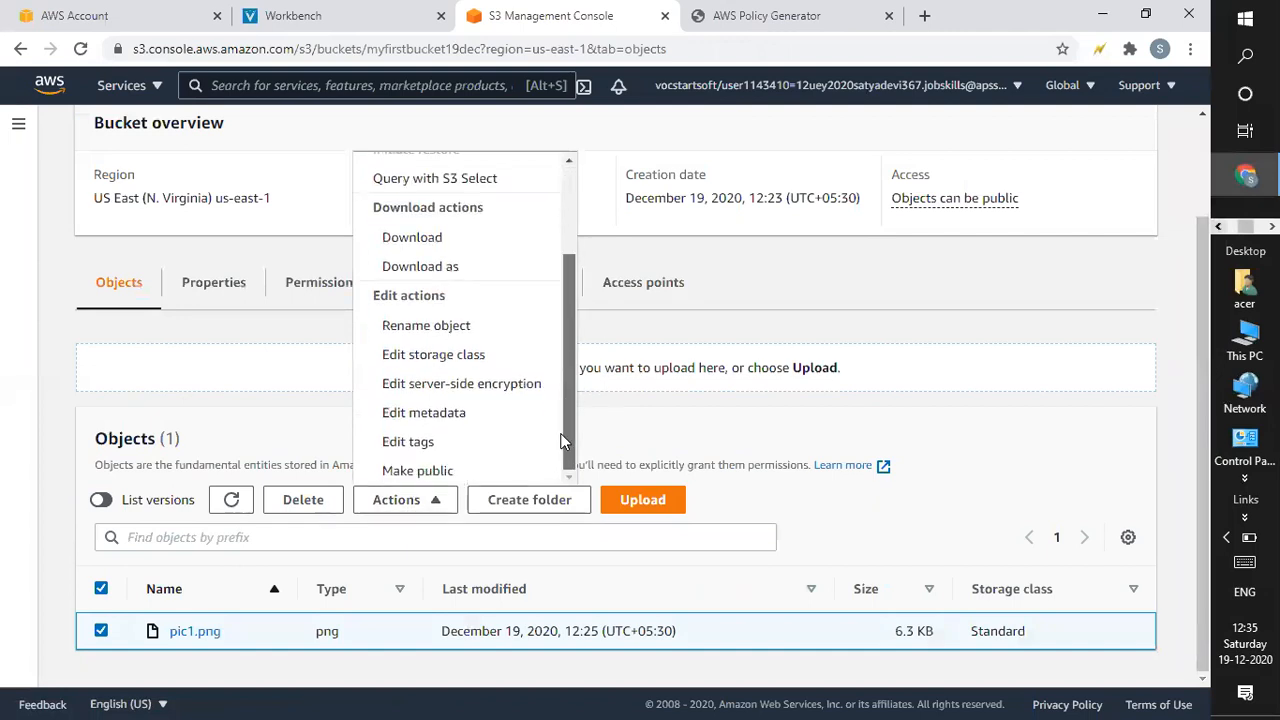
pyautogui.scroll(3, 509, 194)
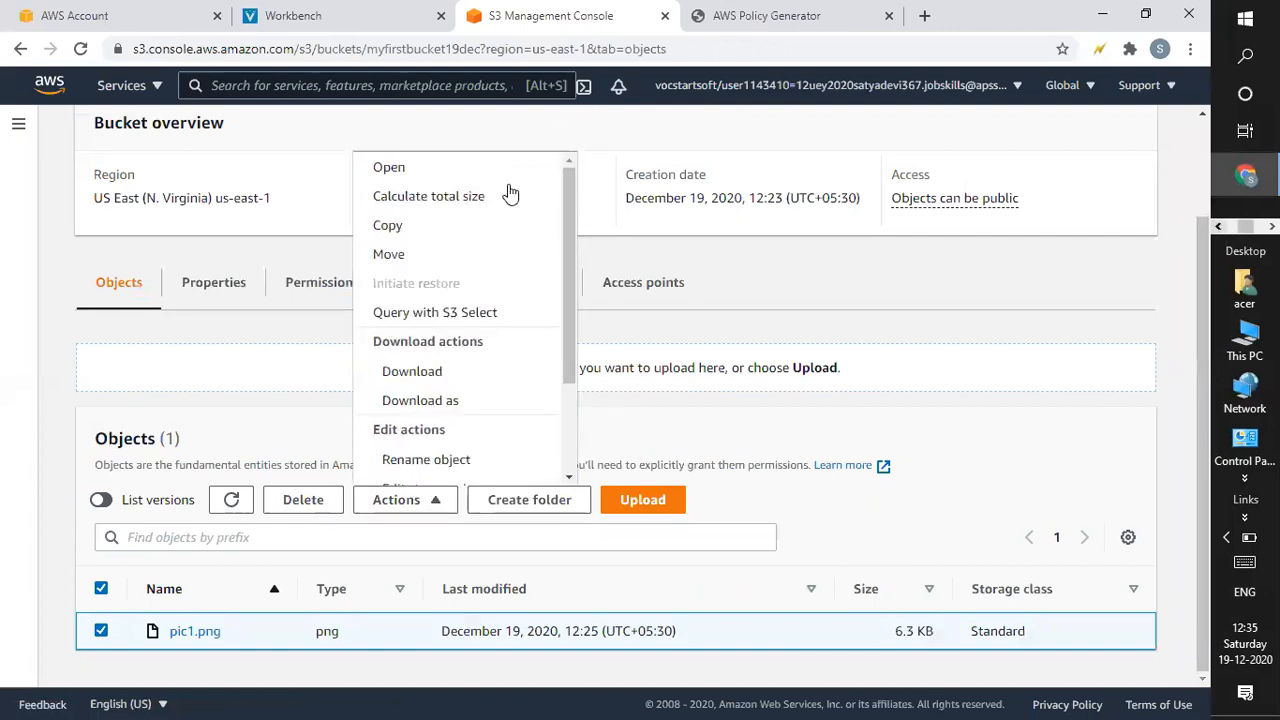
pyautogui.click(1108, 462)
pyautogui.click(333, 499)
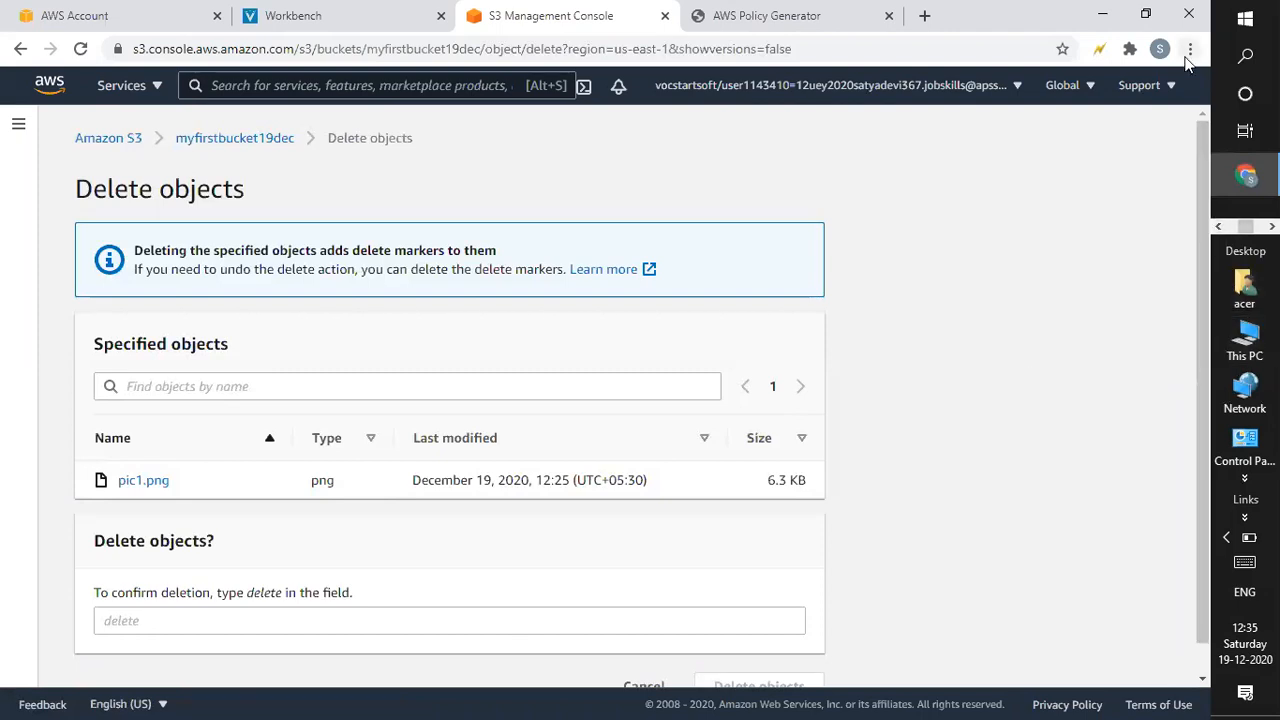
pyautogui.click(791, 12)
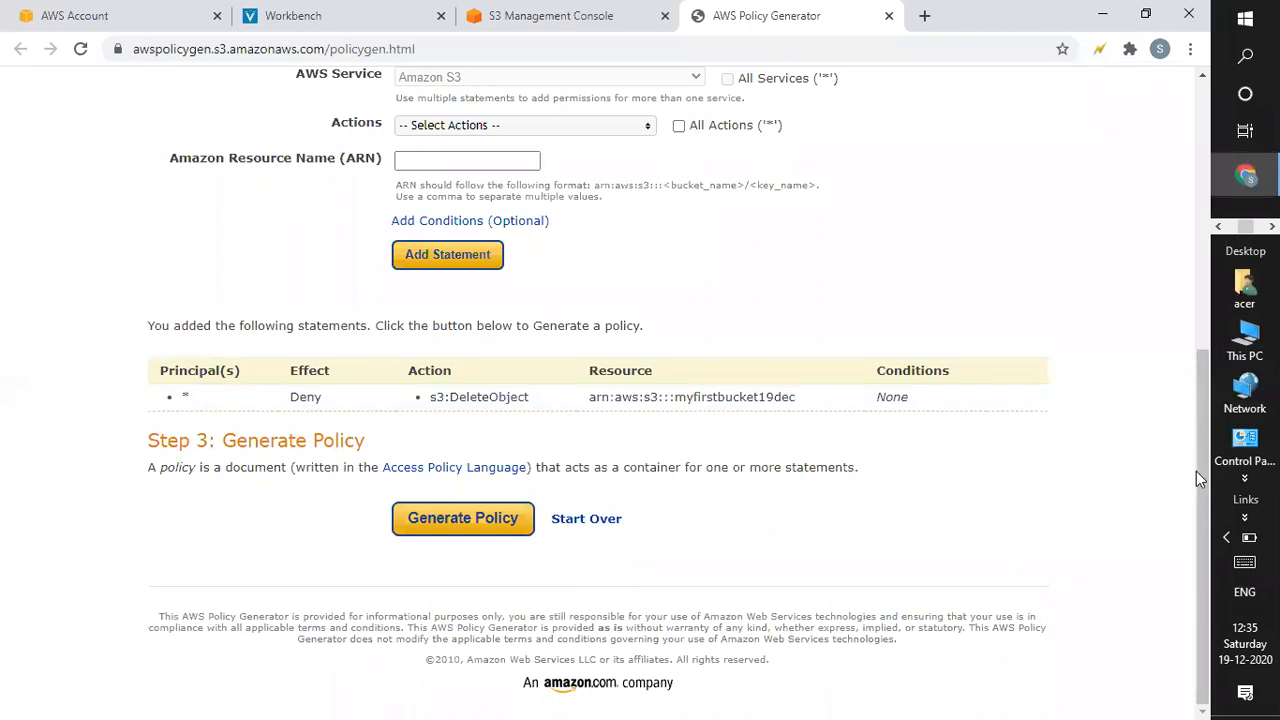
# Keep S3 Bucket Policy as the policy type in the generator.
pyautogui.hotkey('ctrl', 'a')
pyautogui.moveTo(1198, 366); pyautogui.dragTo(1125, 60)
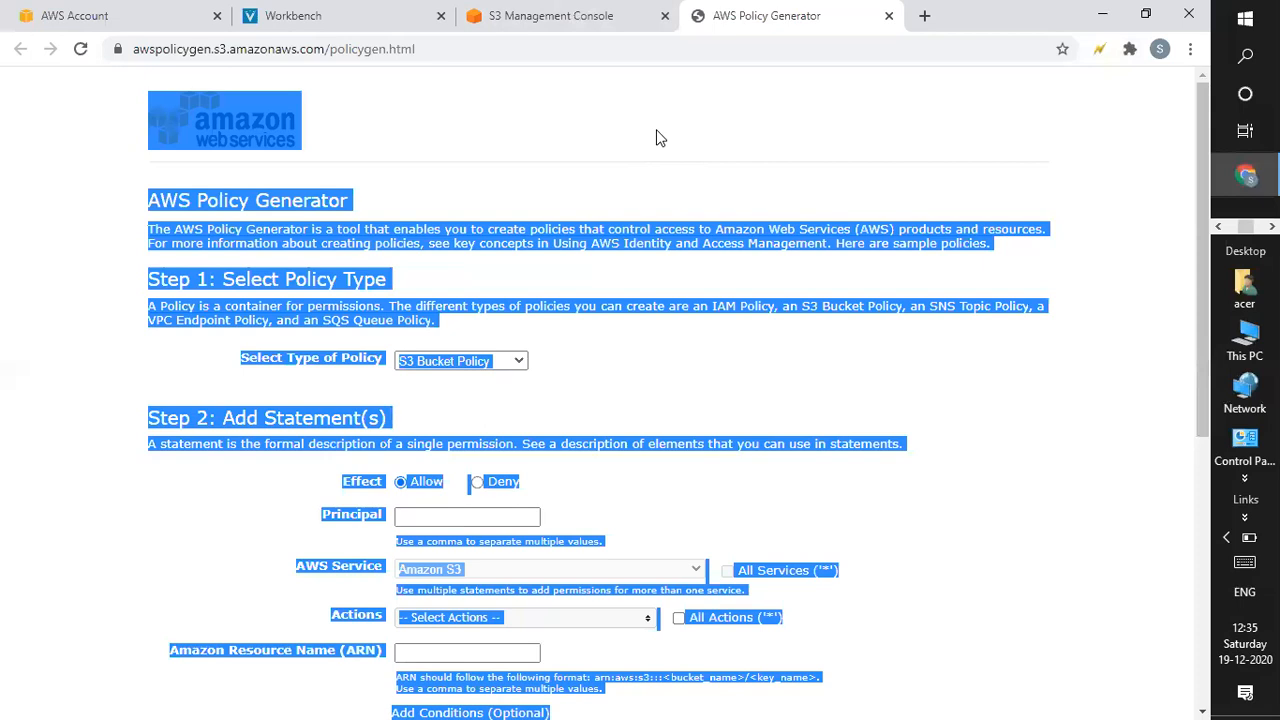
pyautogui.click(510, 422)
pyautogui.click(460, 361)
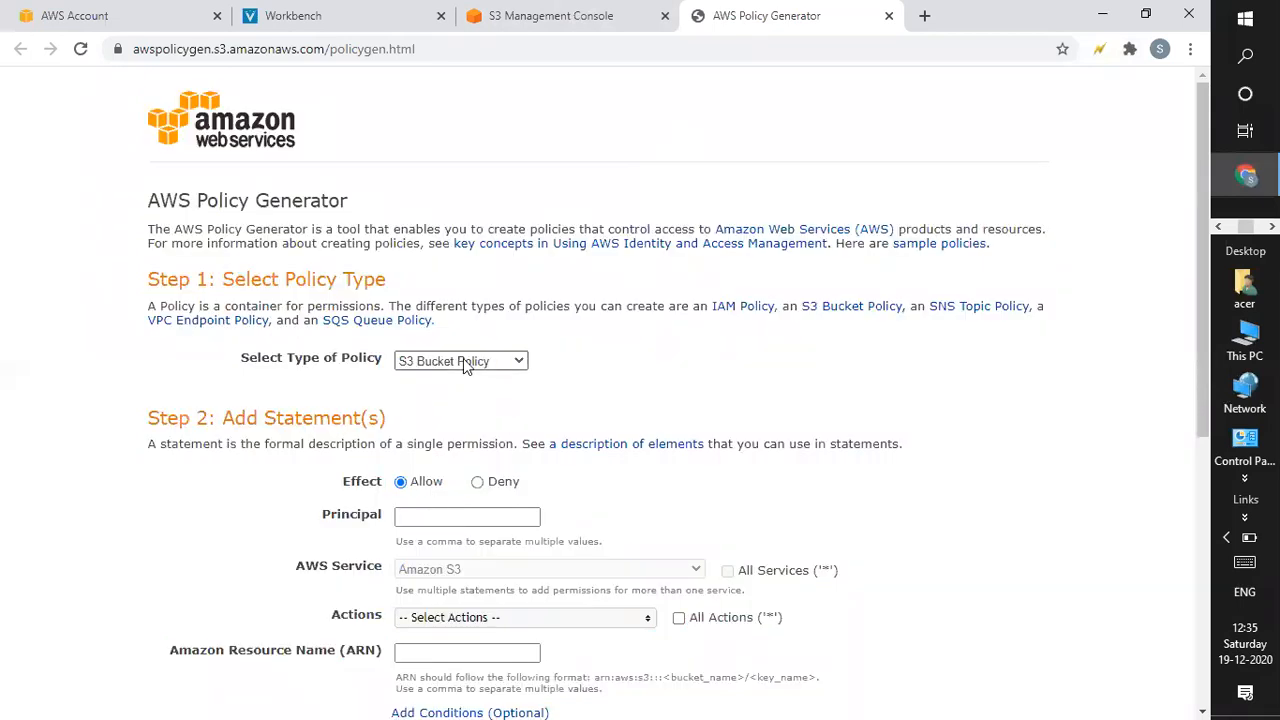
pyautogui.click(430, 516)
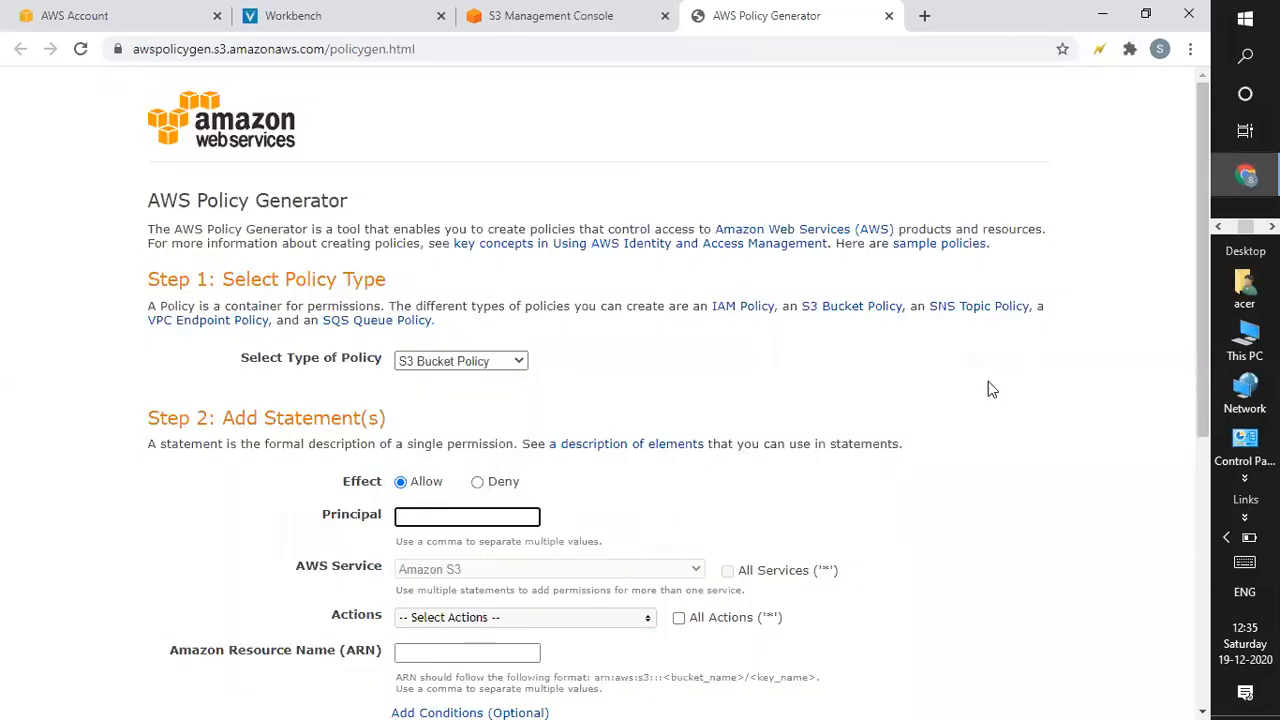
pyautogui.scroll(-2, 1203, 382)
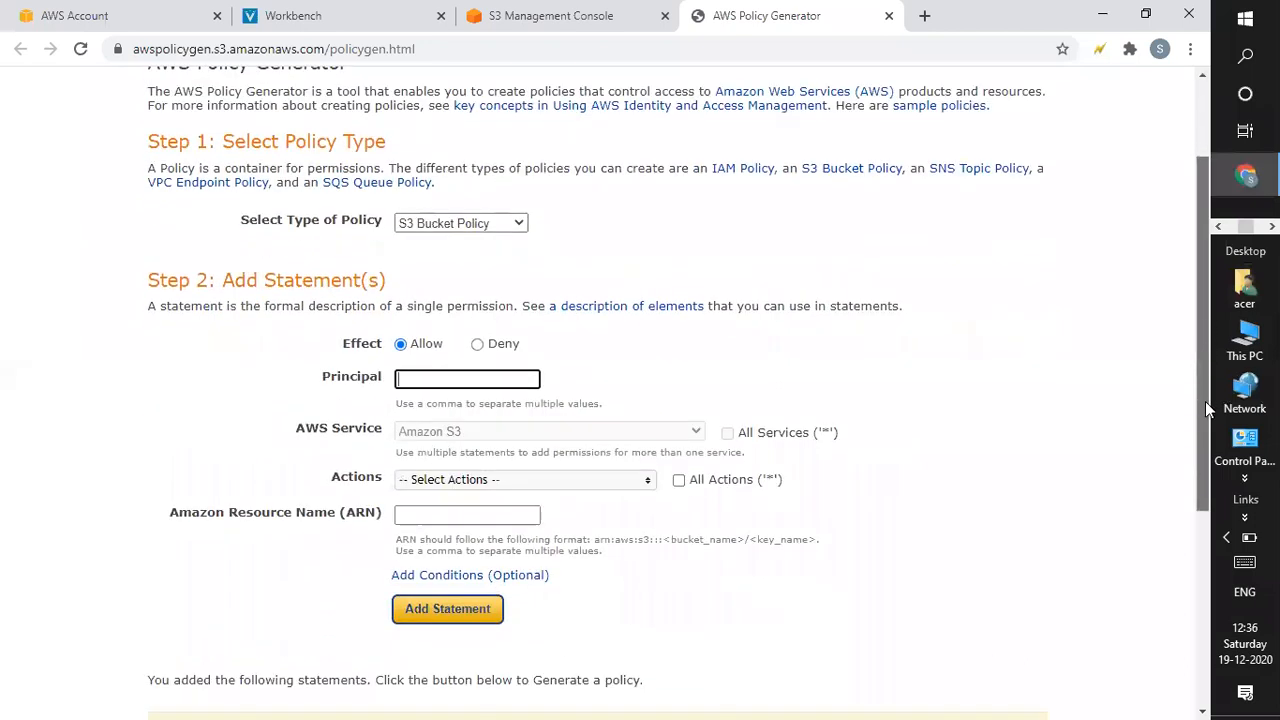
pyautogui.scroll(-1, 487, 415)
# Start a second statement with effect Deny and Principal *.
pyautogui.click(477, 328)
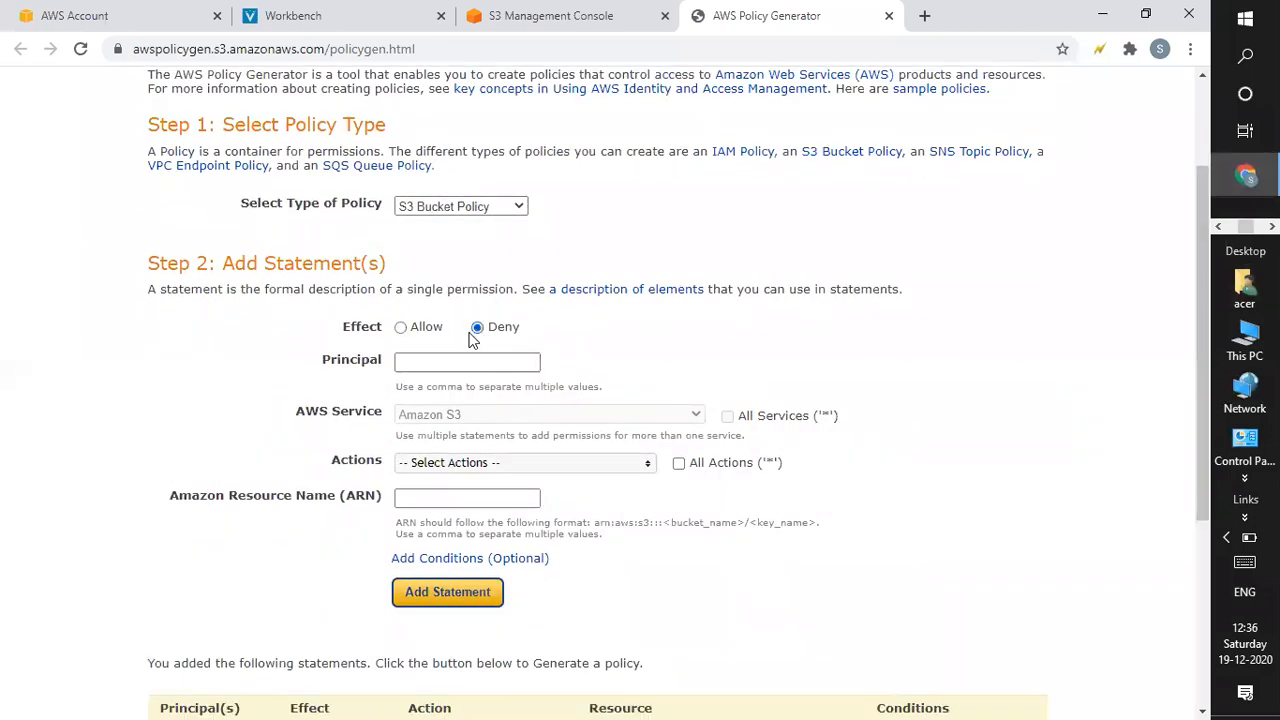
pyautogui.click(461, 363)
pyautogui.write('*')
pyautogui.click(460, 425)
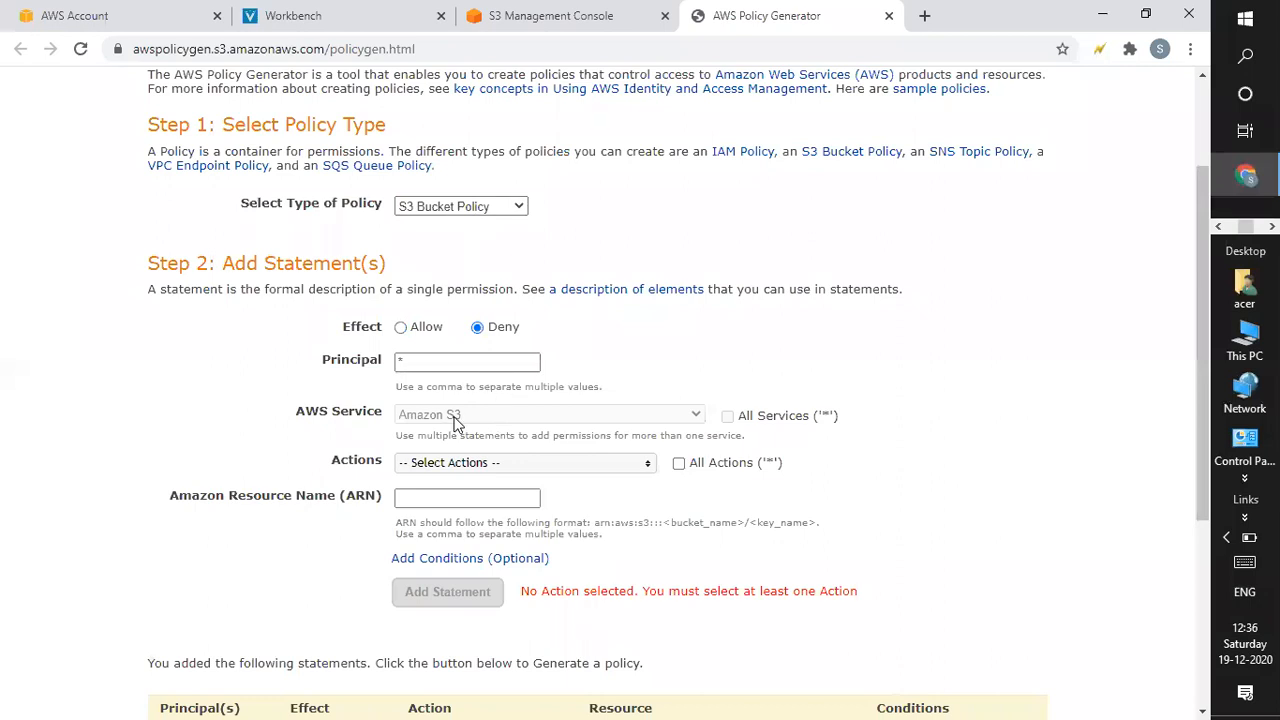
# Add CreateBucket as the statement's action and place the cursor in the ARN field.
pyautogui.click(460, 466)
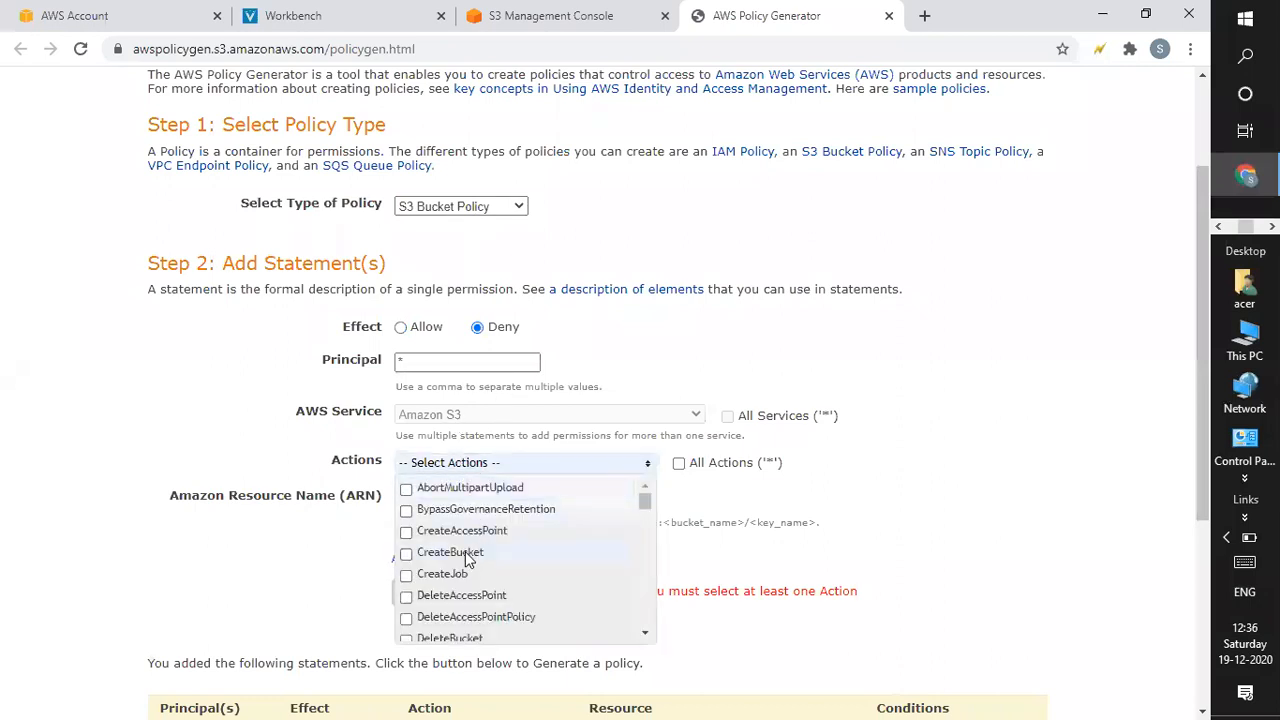
pyautogui.click(470, 556)
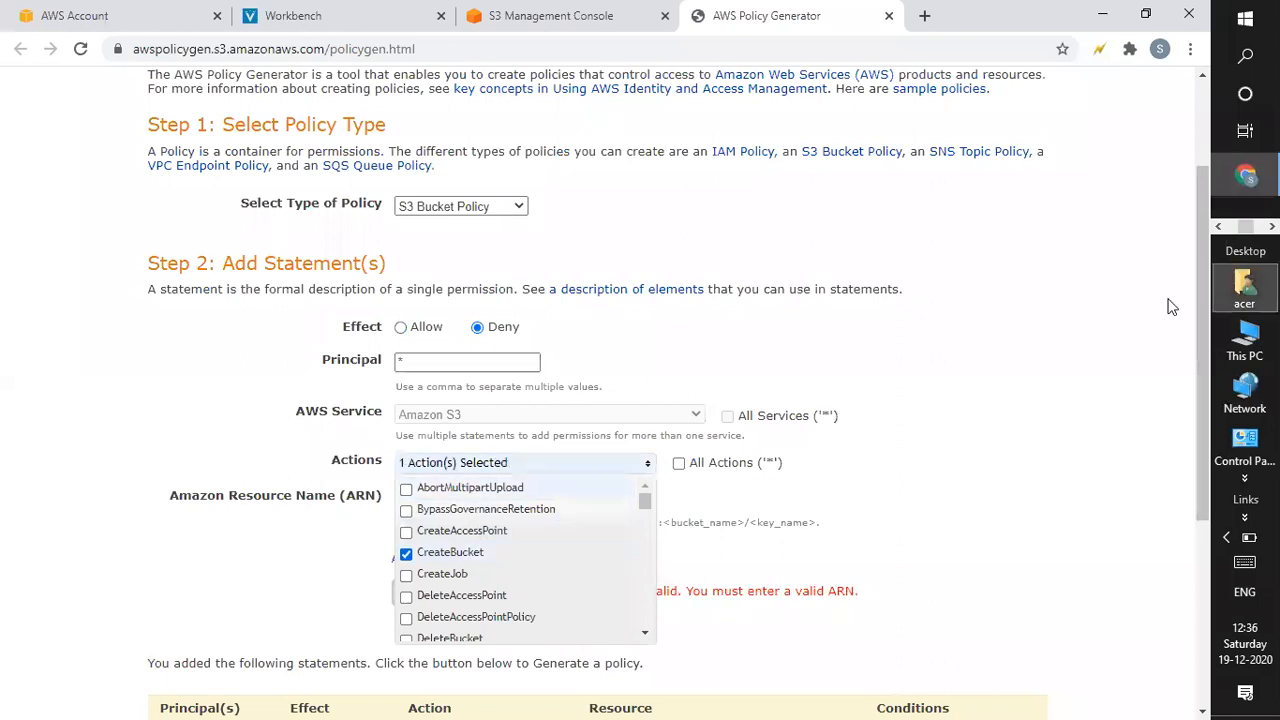
pyautogui.click(1085, 438)
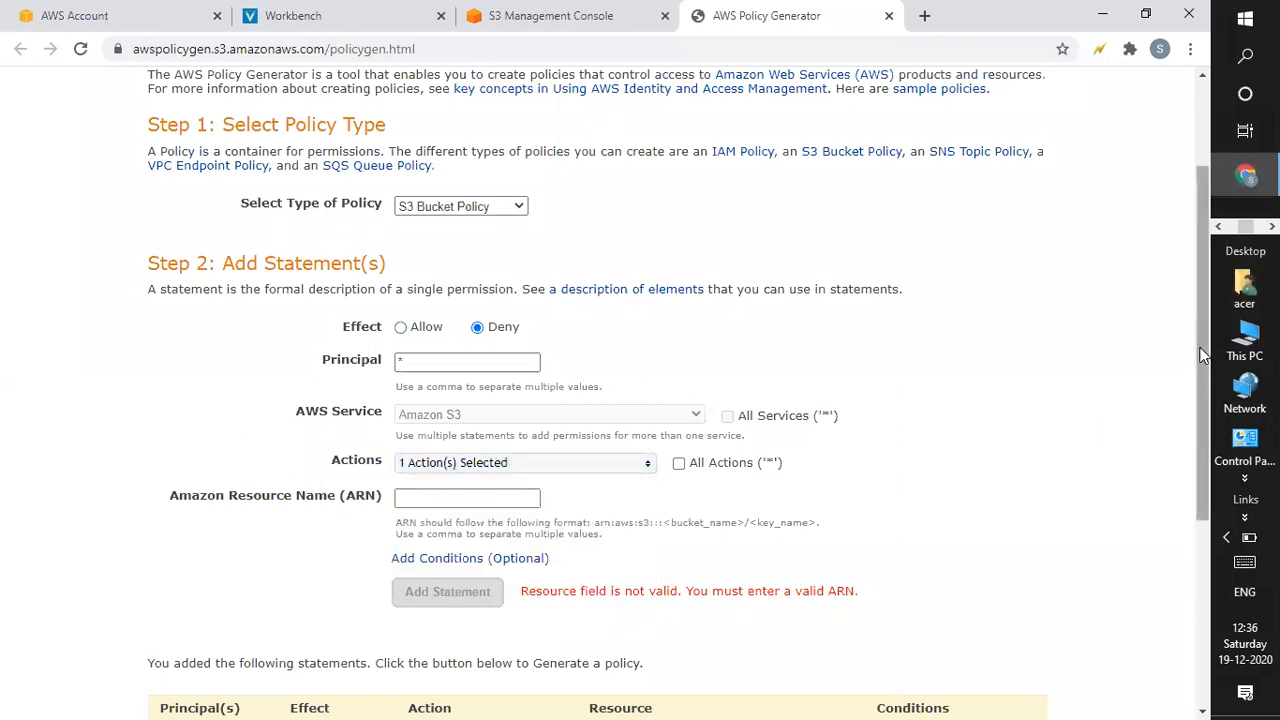
pyautogui.moveTo(1198, 373); pyautogui.dragTo(1194, 441)
pyautogui.click(490, 374)
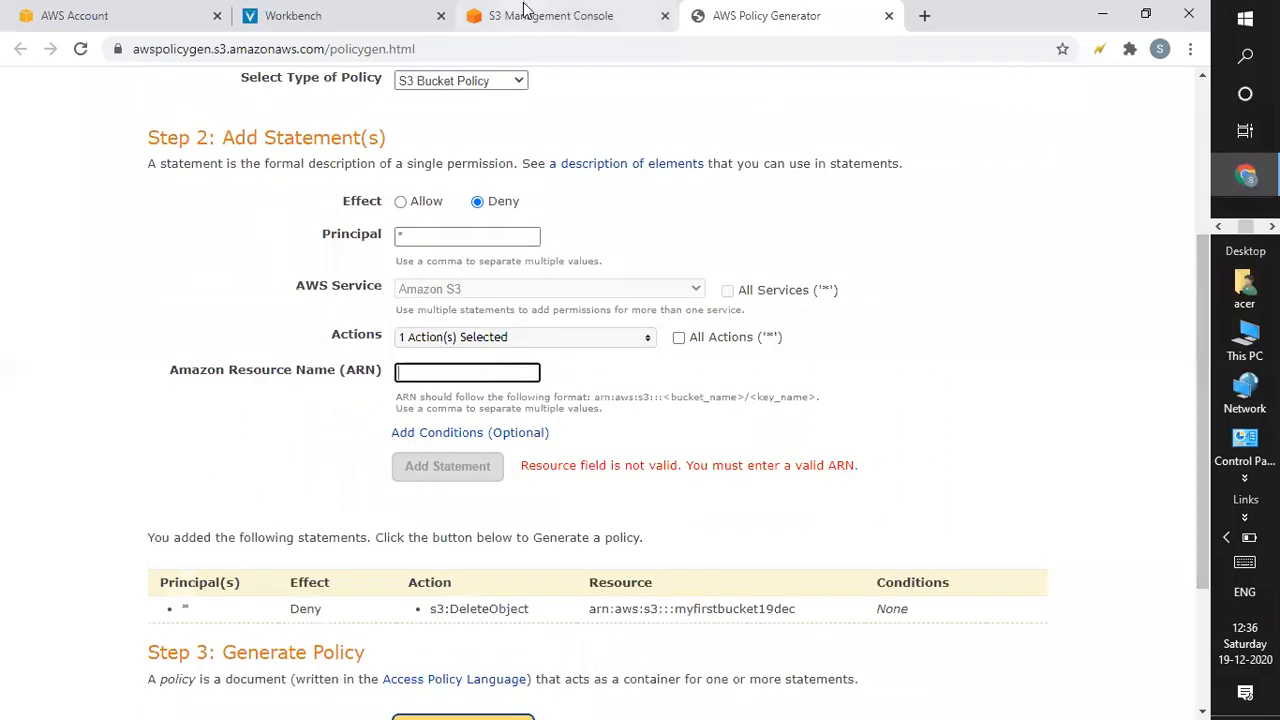
pyautogui.click(521, 12)
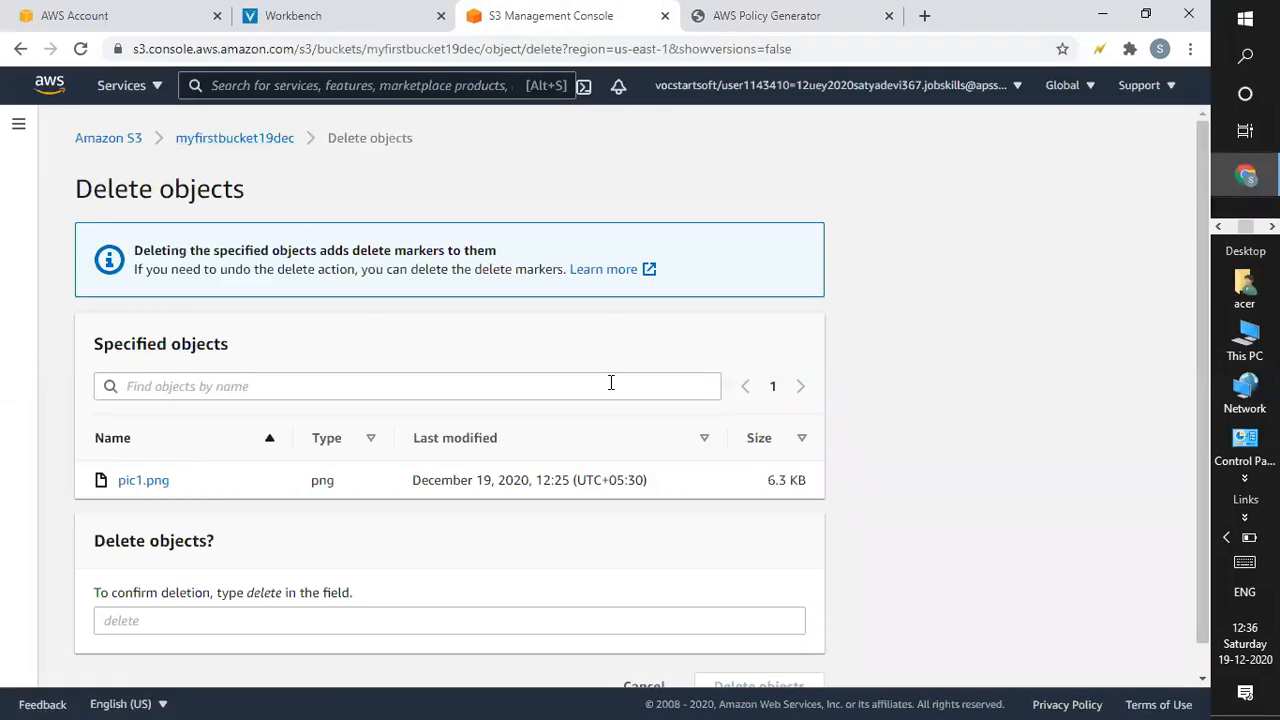
# Move the Workbench tab to the end and return to the myfirstbucket19dec overview from the delete page.
pyautogui.moveTo(775, 3); pyautogui.dragTo(530, 8)
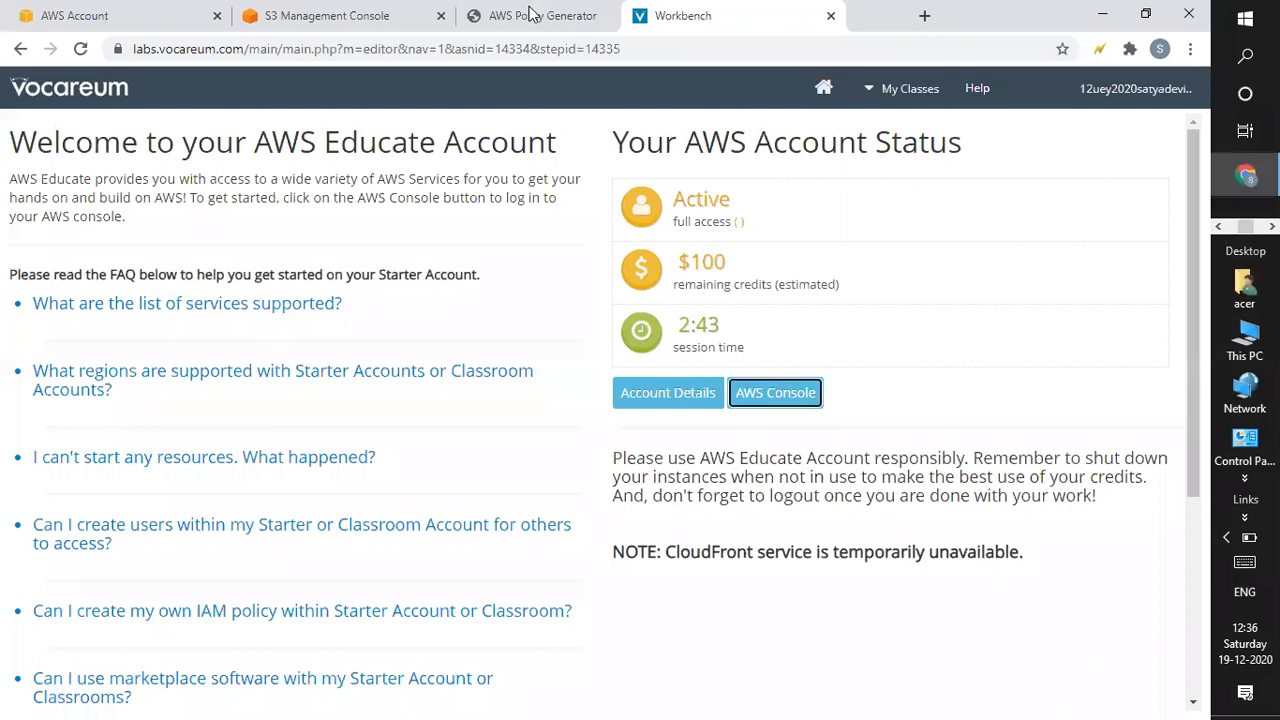
pyautogui.click(530, 12)
pyautogui.moveTo(1203, 300); pyautogui.dragTo(1203, 306)
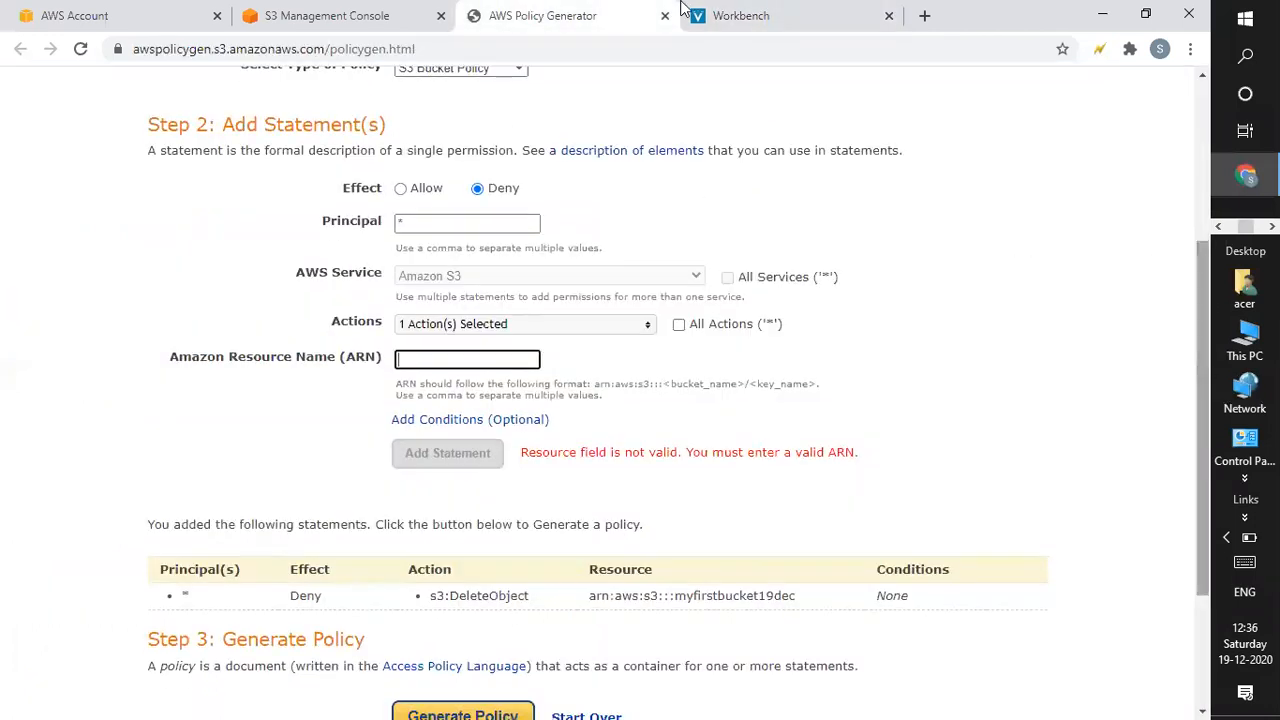
pyautogui.click(285, 12)
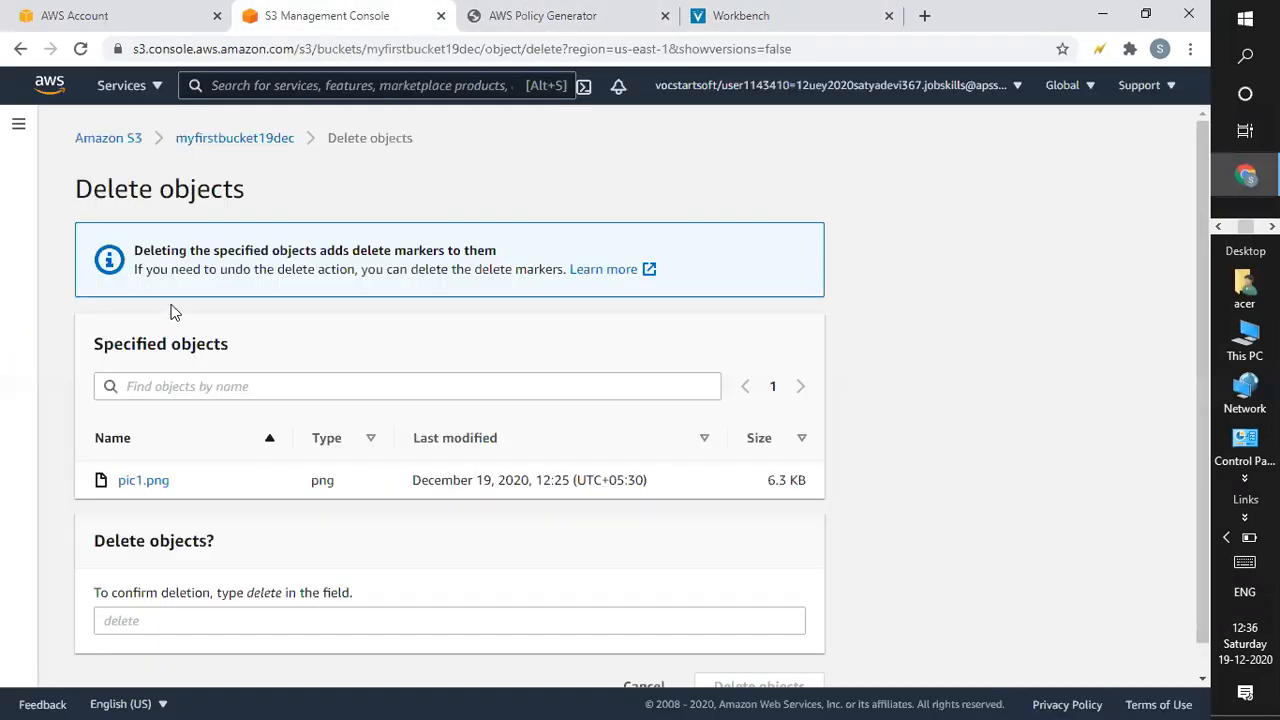
pyautogui.click(244, 142)
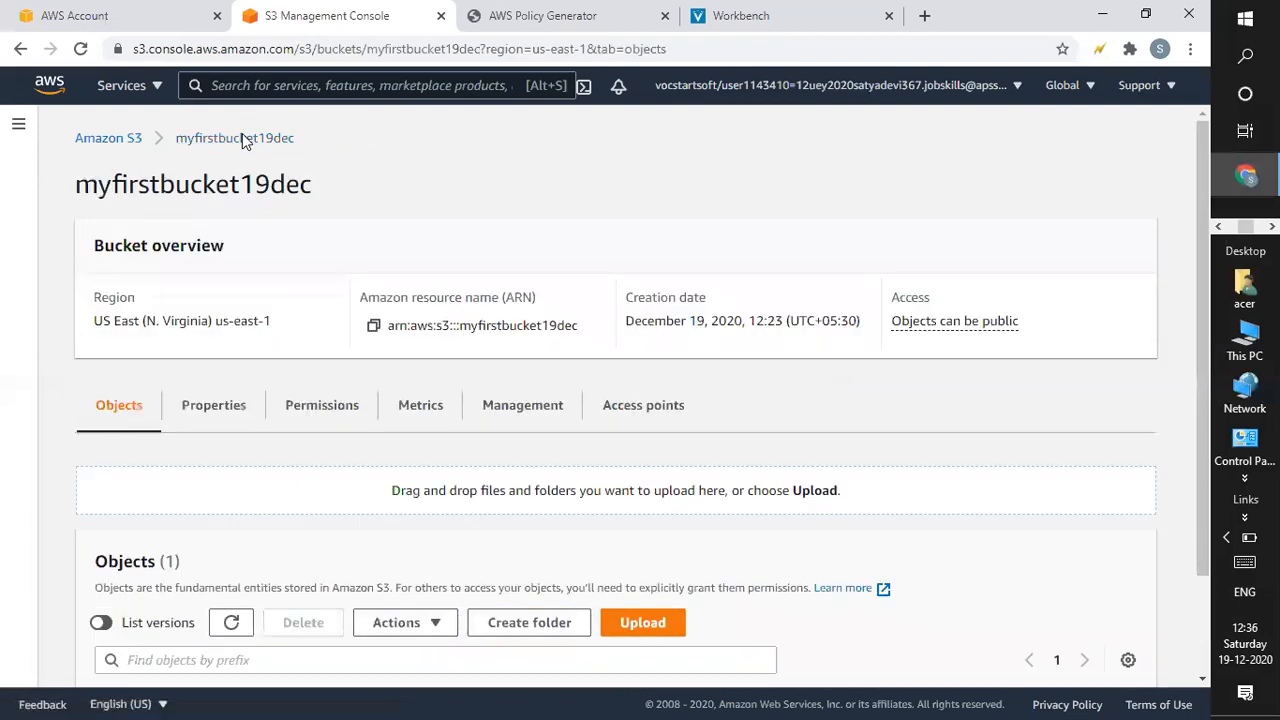
# Open myfirstbucket19dec's Edit bucket policy page from Permissions, showing the saved Deny s3:DeleteObject policy.
pyautogui.click(290, 410)
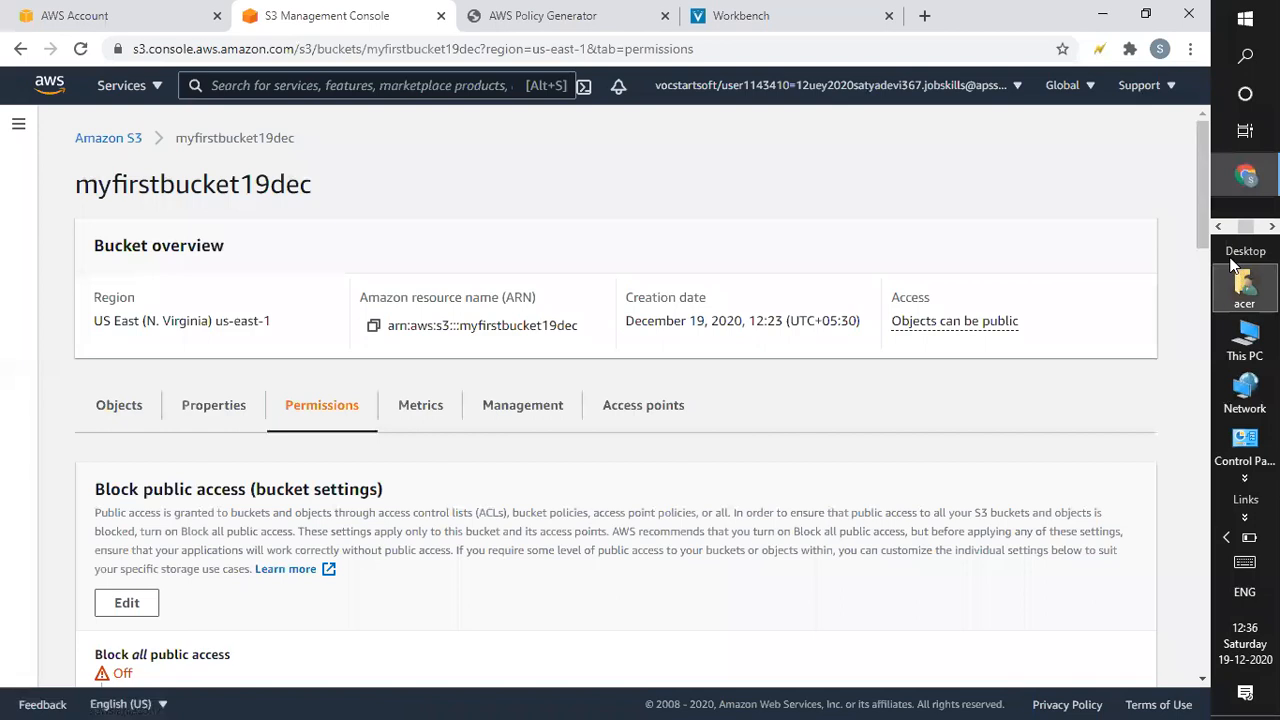
pyautogui.scroll(-1, 1196, 285)
pyautogui.scroll(-5, 1196, 291)
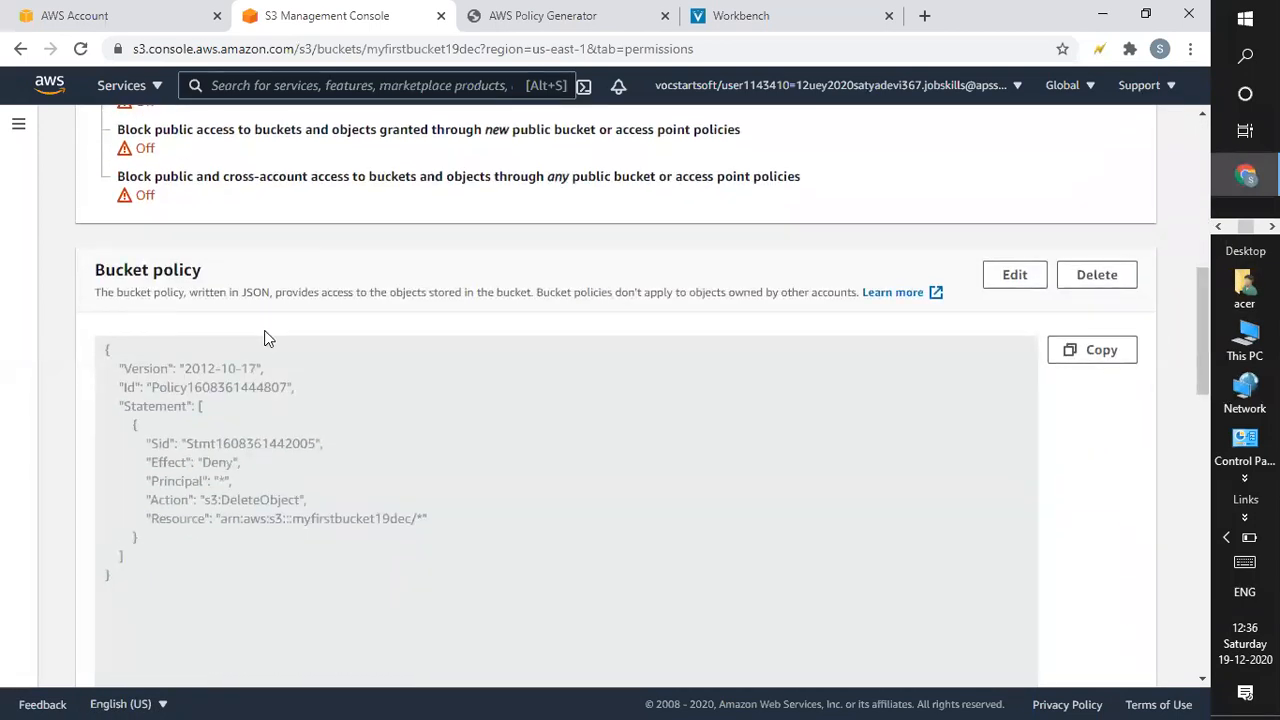
pyautogui.click(1015, 276)
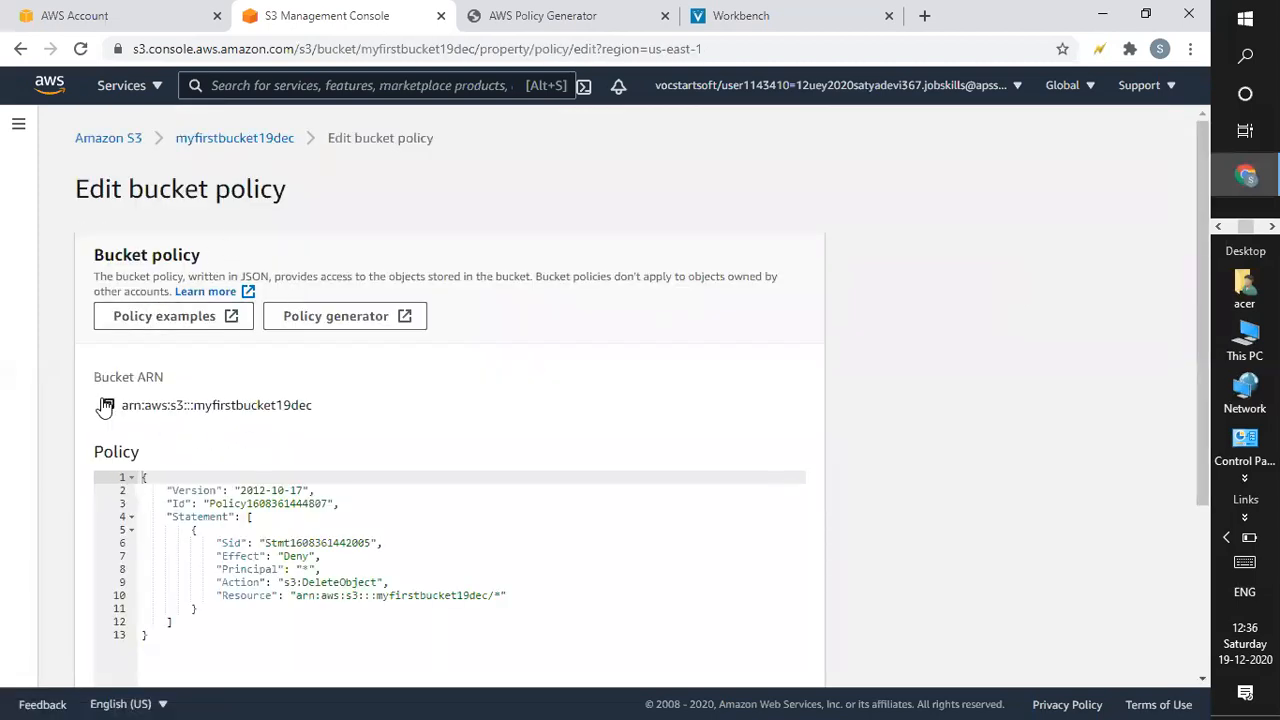
pyautogui.moveTo(1200, 222)
pyautogui.mouseDown()
pyautogui.moveTo(1190, 285)
pyautogui.moveTo(1187, 228)
pyautogui.mouseUp()
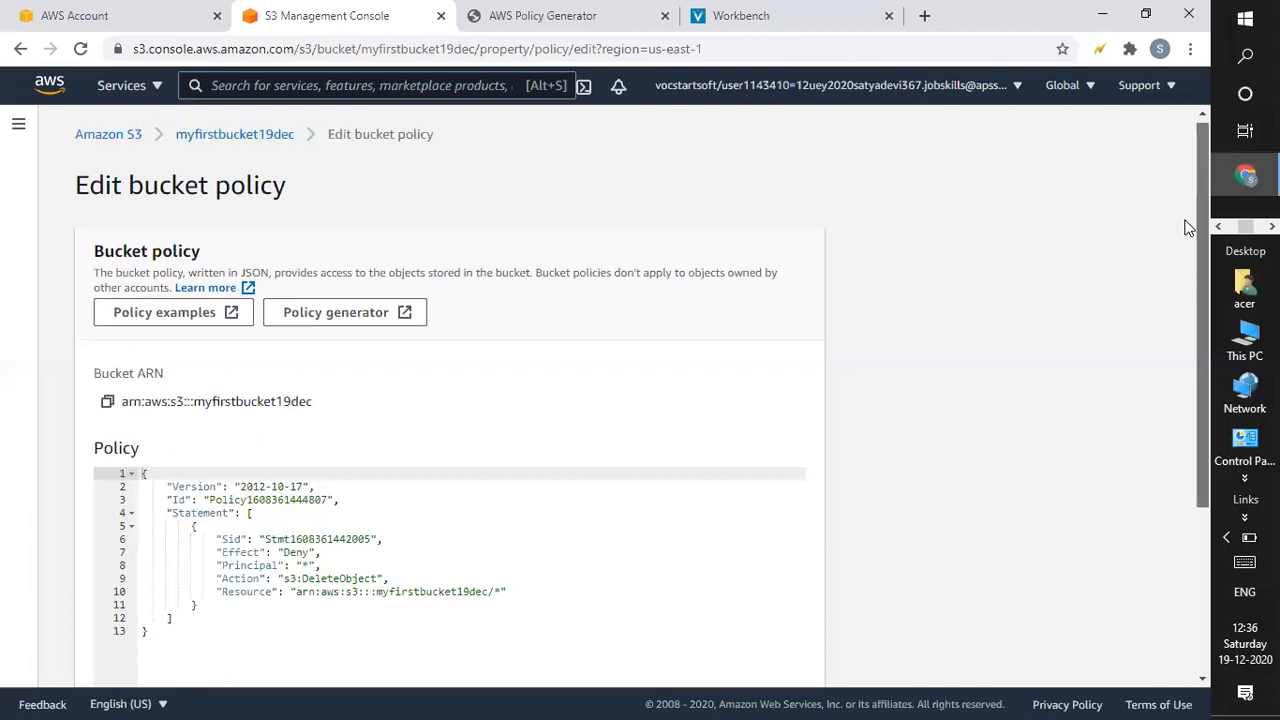
pyautogui.moveTo(1187, 228); pyautogui.dragTo(1197, 113)
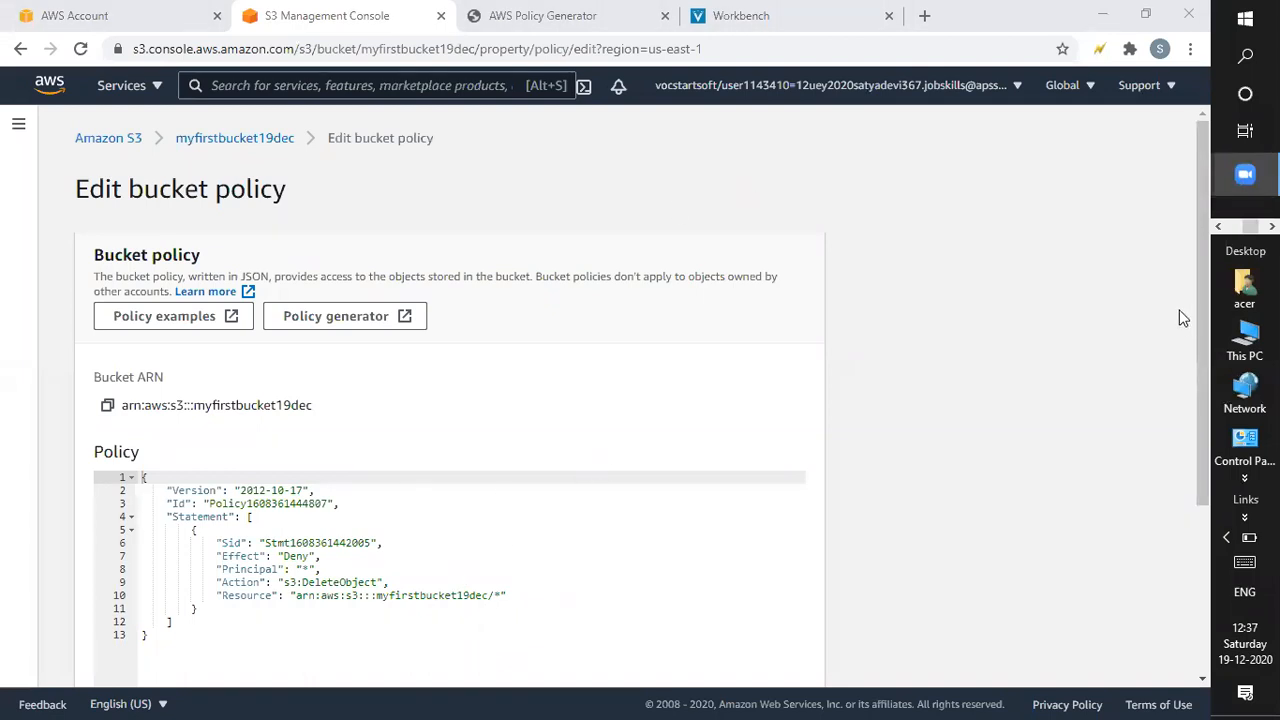
pyautogui.click(1194, 366)
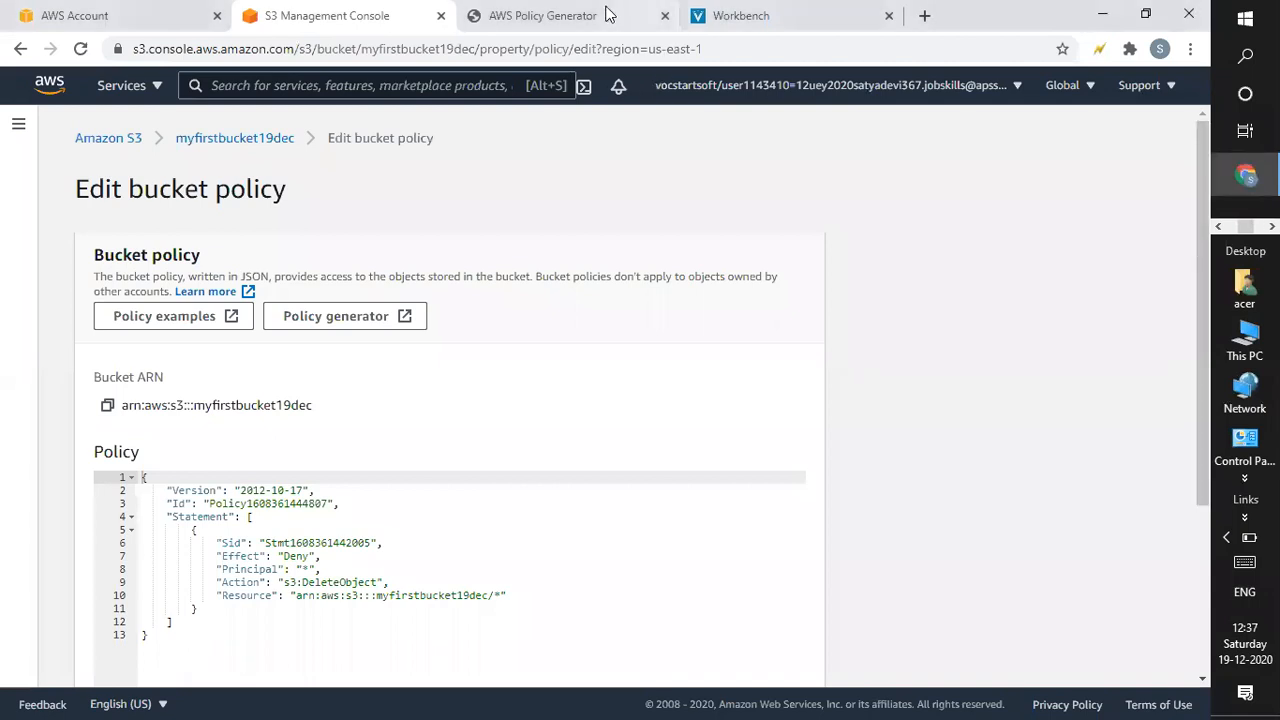
# Return to the AWS Policy Generator page and its draft Deny statement flagged for an invalid Resource.
pyautogui.click(565, 15)
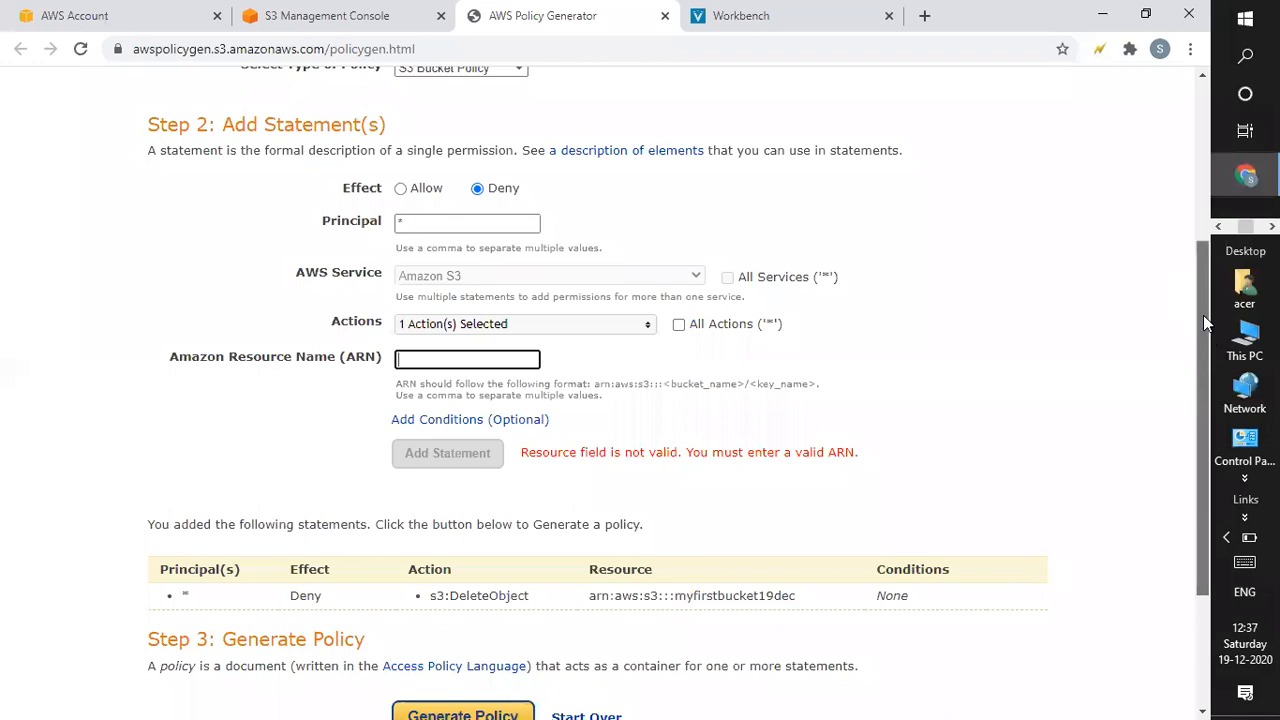
pyautogui.moveTo(1203, 315); pyautogui.dragTo(1188, 131)
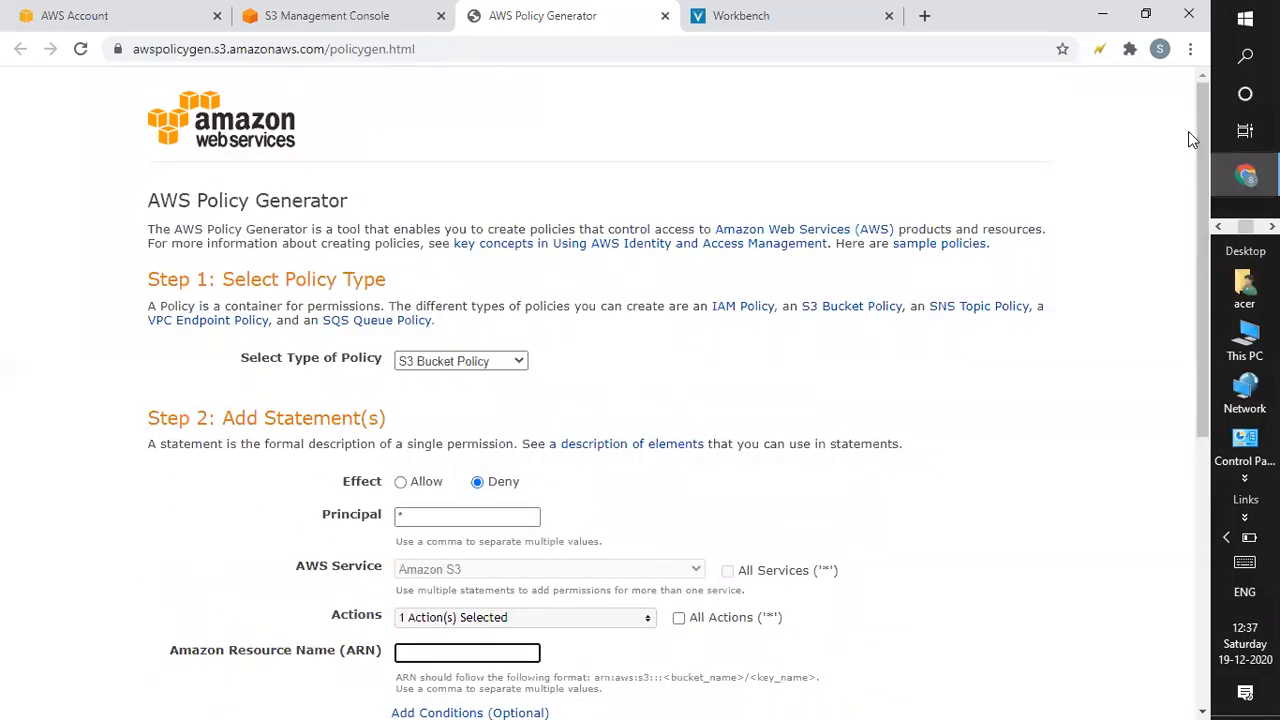
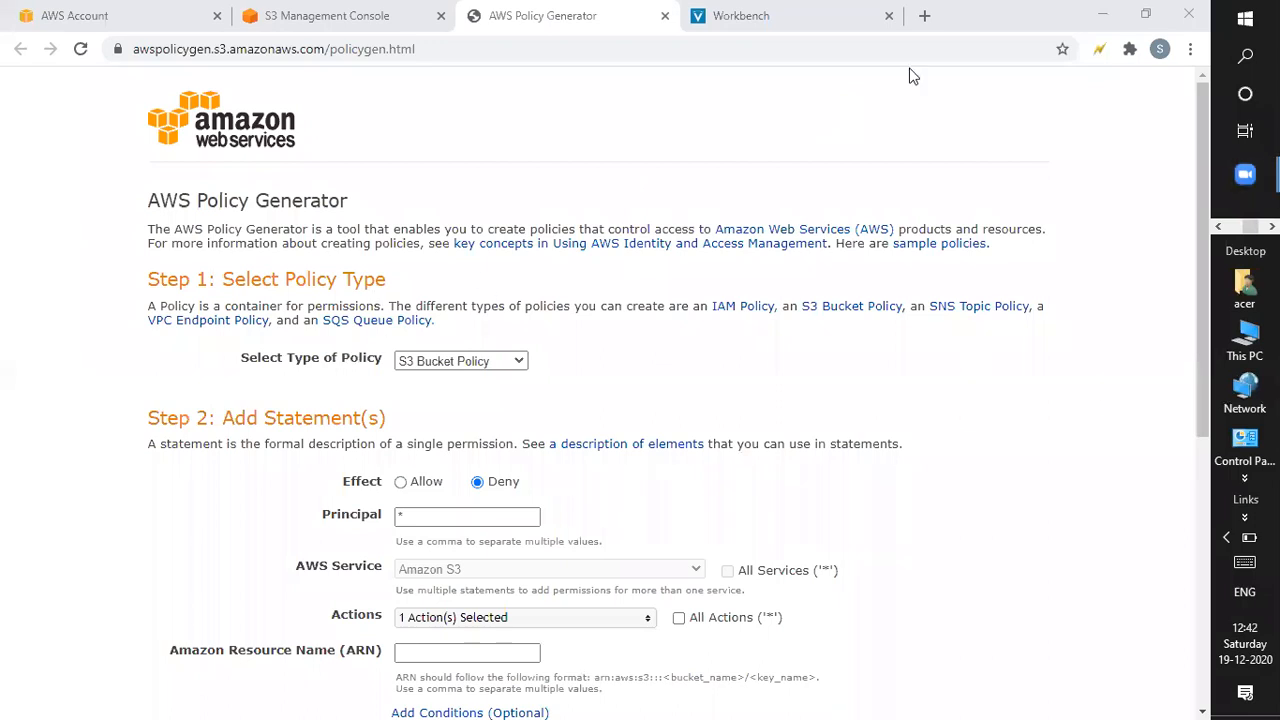
# Switch back to the S3 console's Edit bucket policy page, which holds the Deny DeleteObject JSON.
pyautogui.click(371, 12)
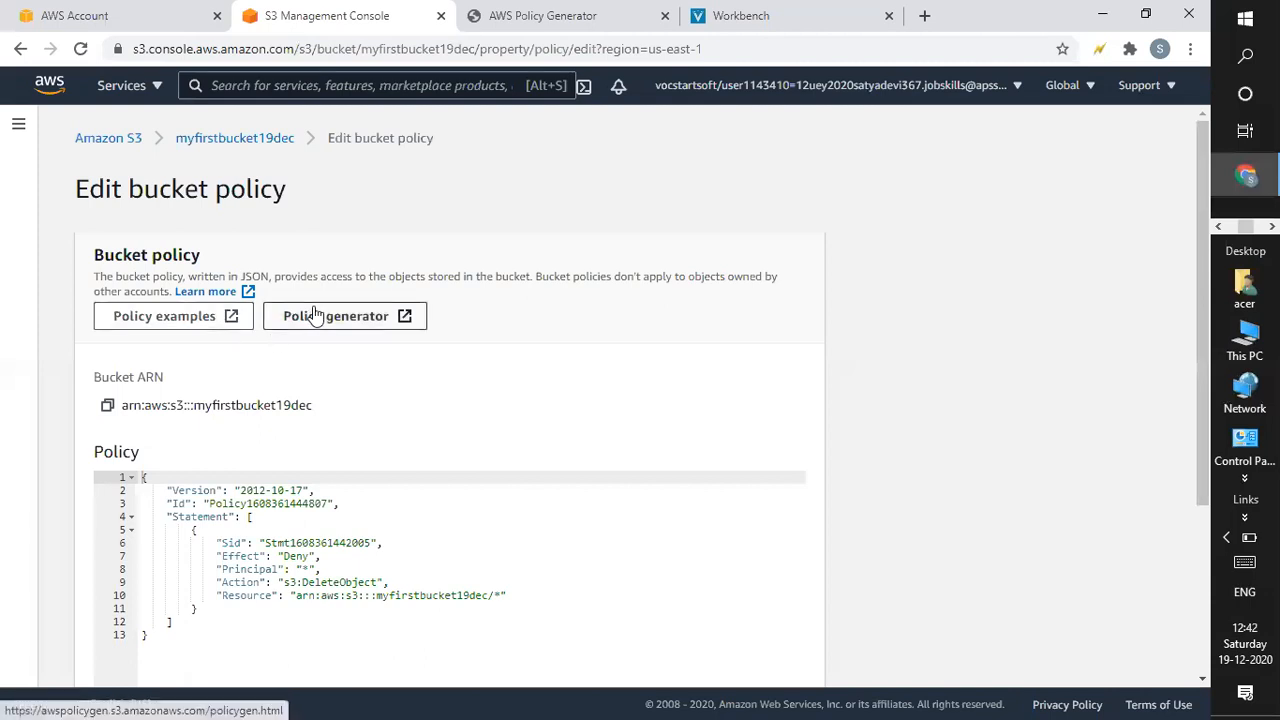
# Scroll through the policy editor and return to the myfirstbucket19dec overview via its breadcrumb.
pyautogui.moveTo(1205, 242); pyautogui.dragTo(1217, 457)
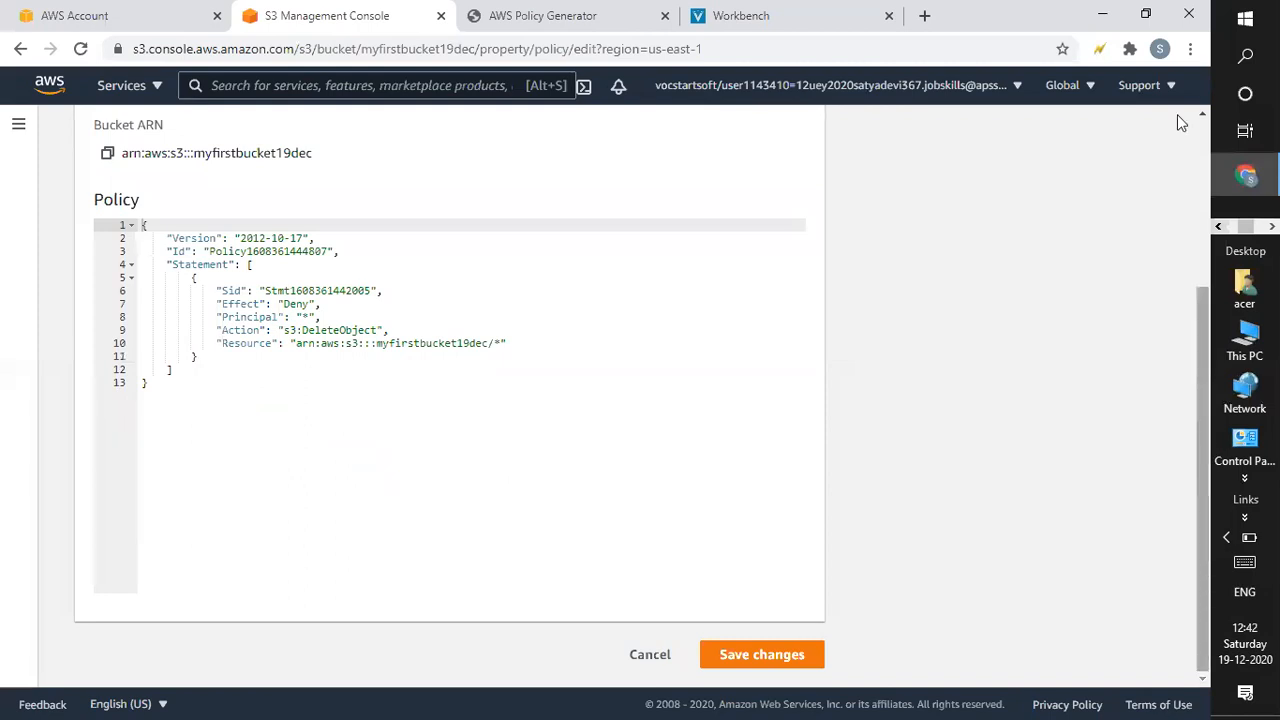
pyautogui.scroll(3, 1177, 114)
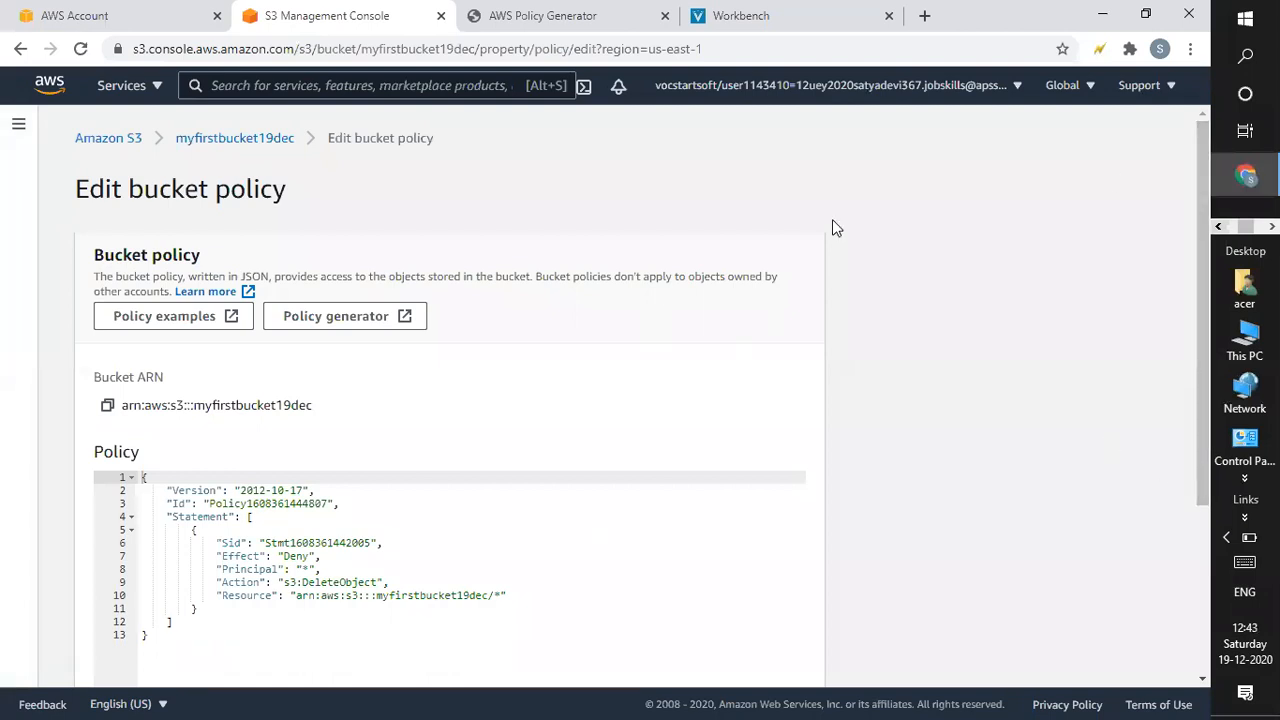
pyautogui.moveTo(1201, 296); pyautogui.dragTo(1188, 60)
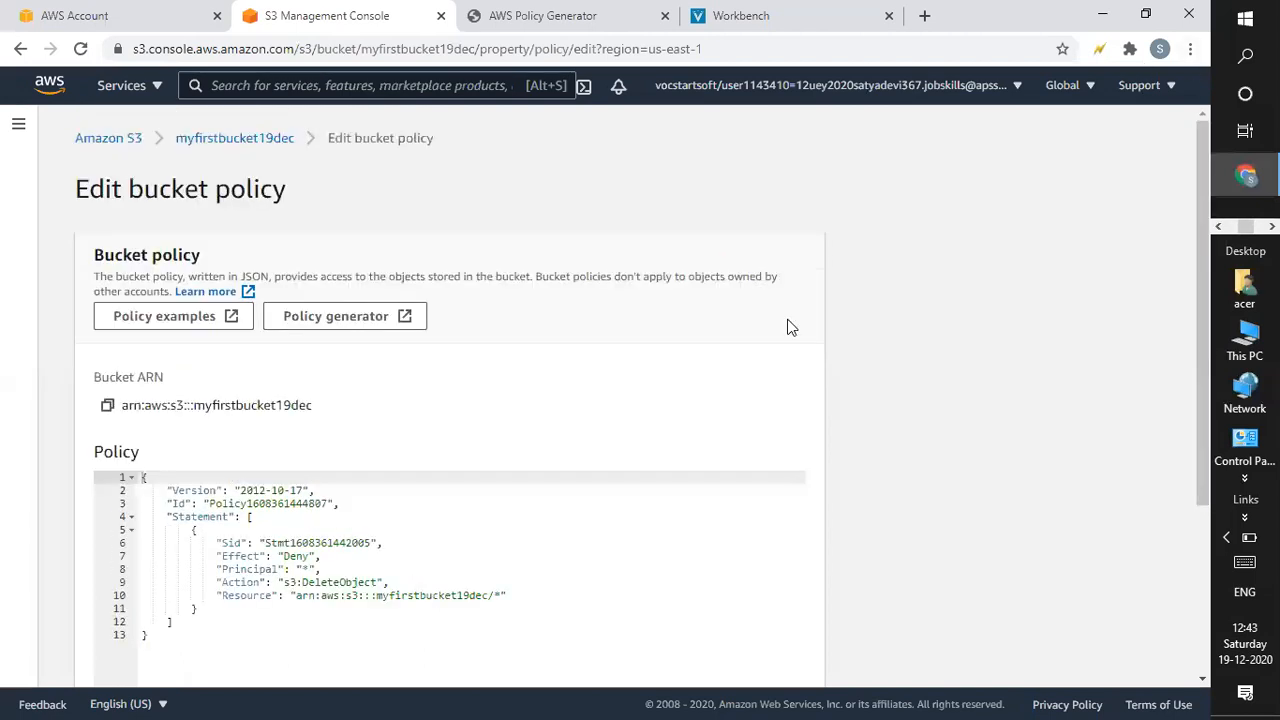
pyautogui.click(229, 138)
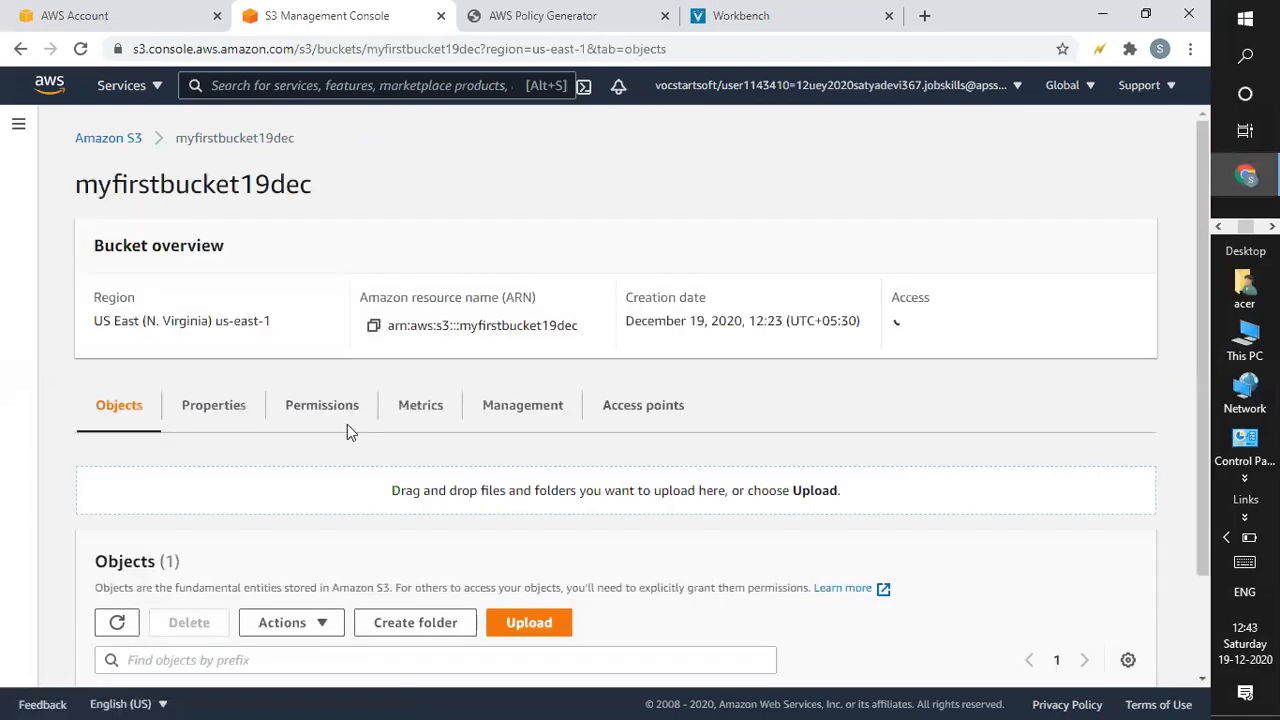
# Delete the myfirstbucket19dec bucket policy under Permissions, confirming with 'delete'.
pyautogui.click(310, 407)
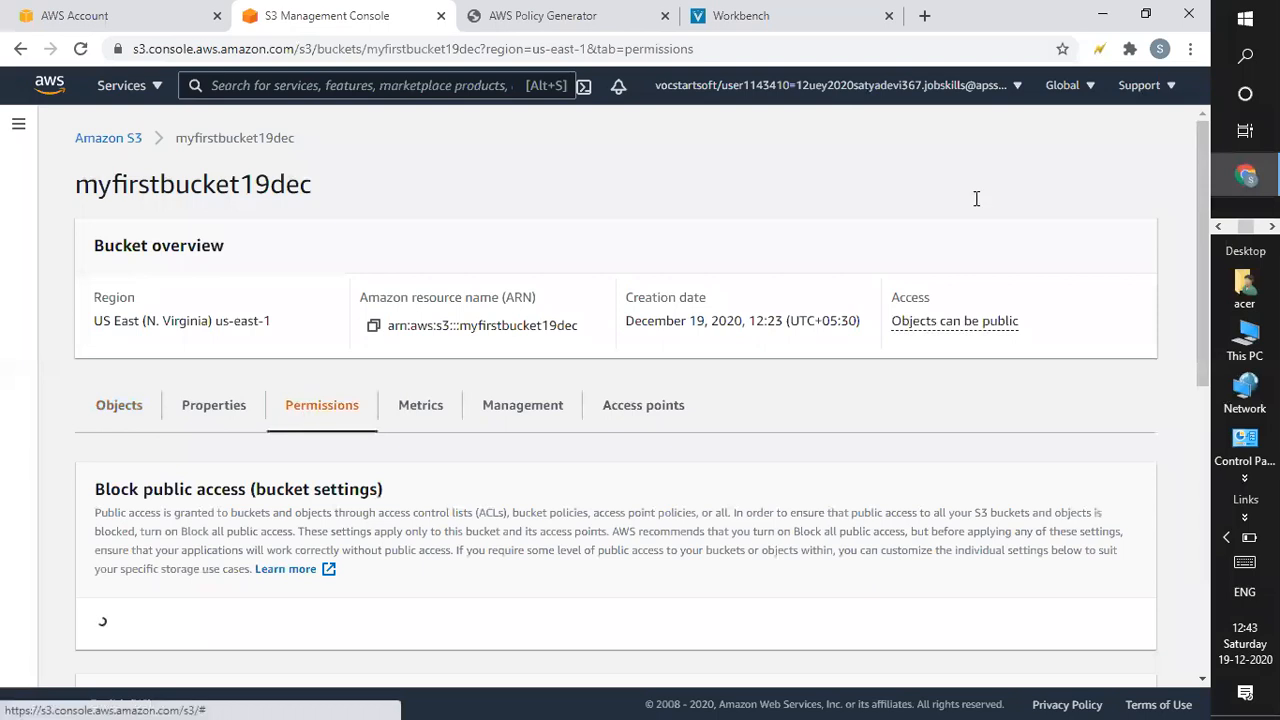
pyautogui.moveTo(1201, 196); pyautogui.dragTo(1192, 326)
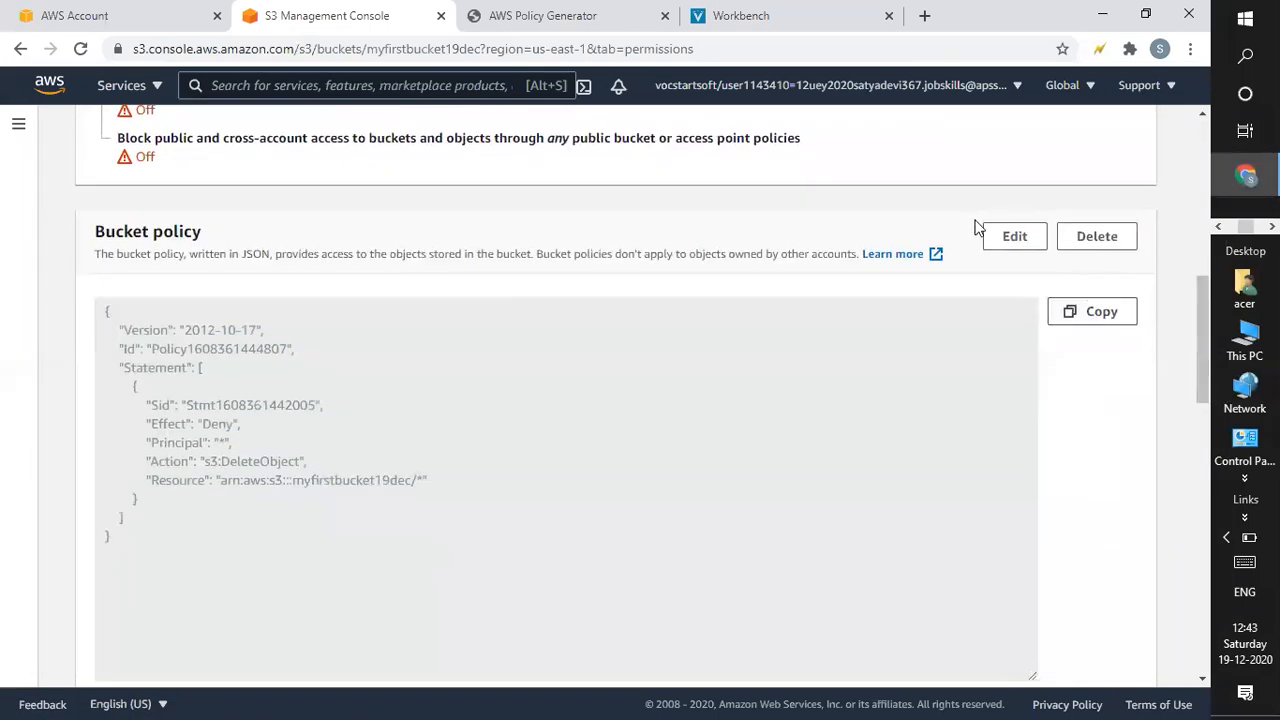
pyautogui.click(1090, 237)
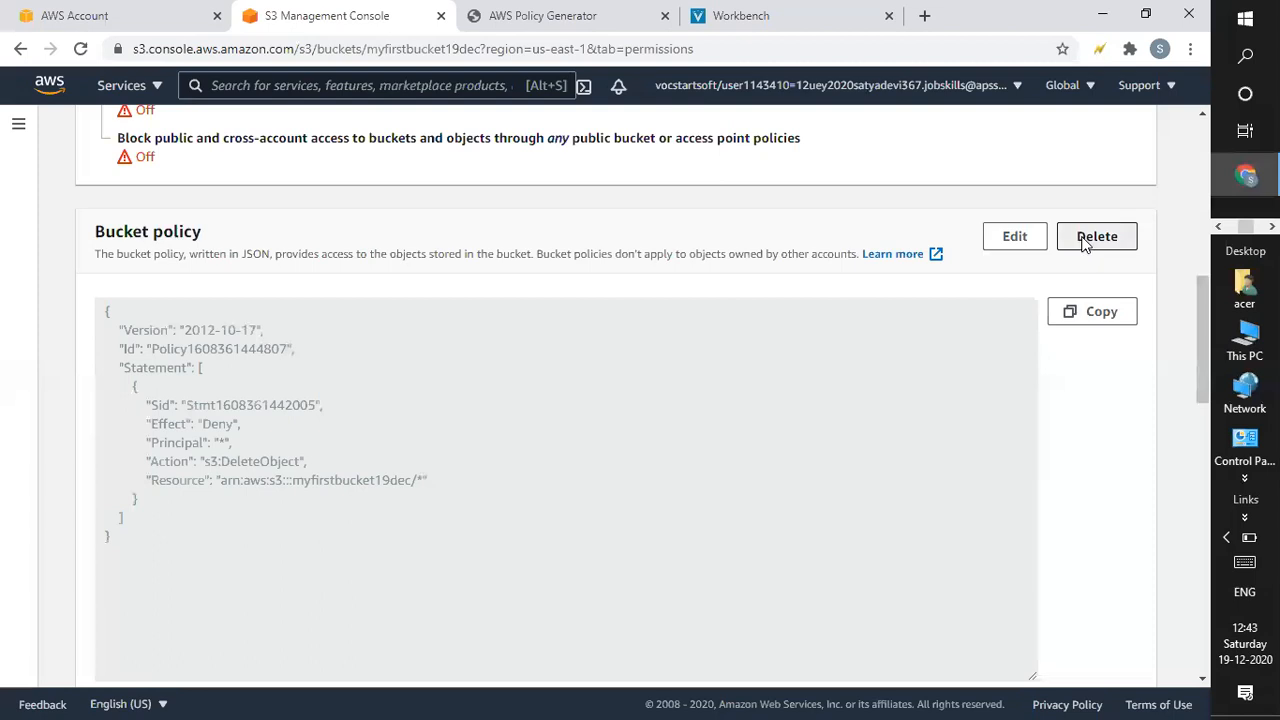
pyautogui.click(427, 461)
pyautogui.write('delet')
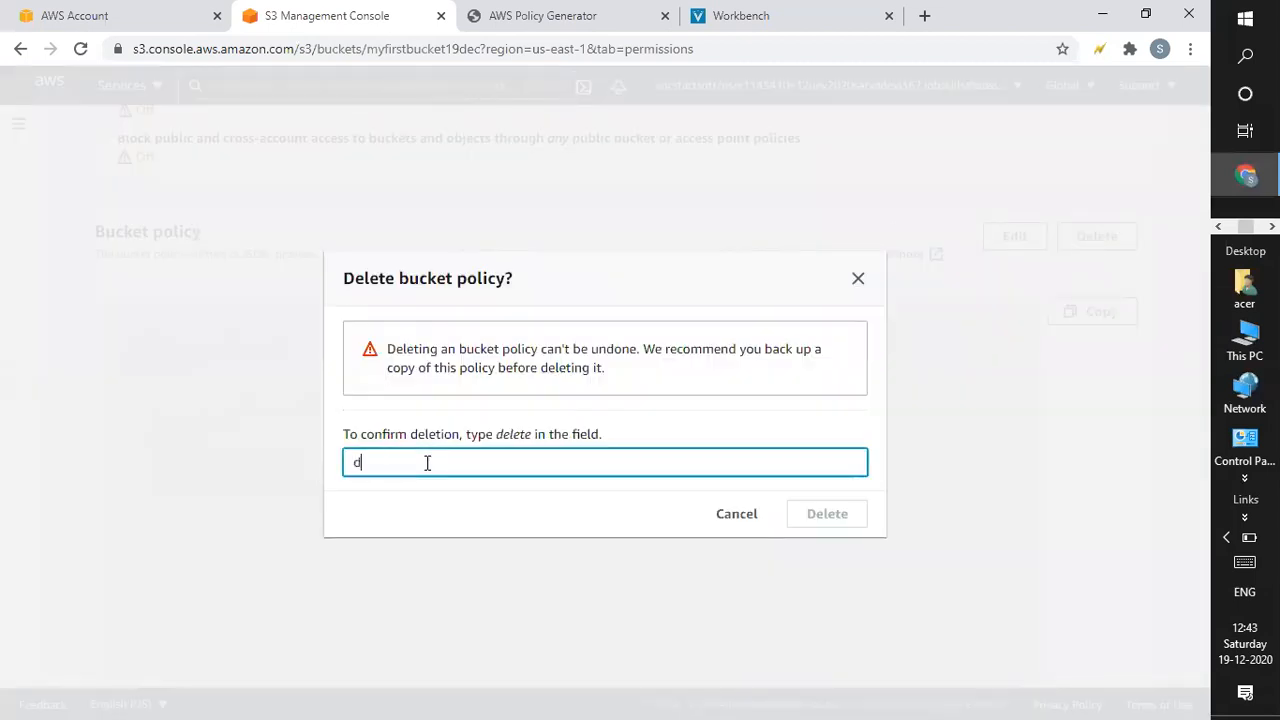
pyautogui.write('e')
pyautogui.click(822, 520)
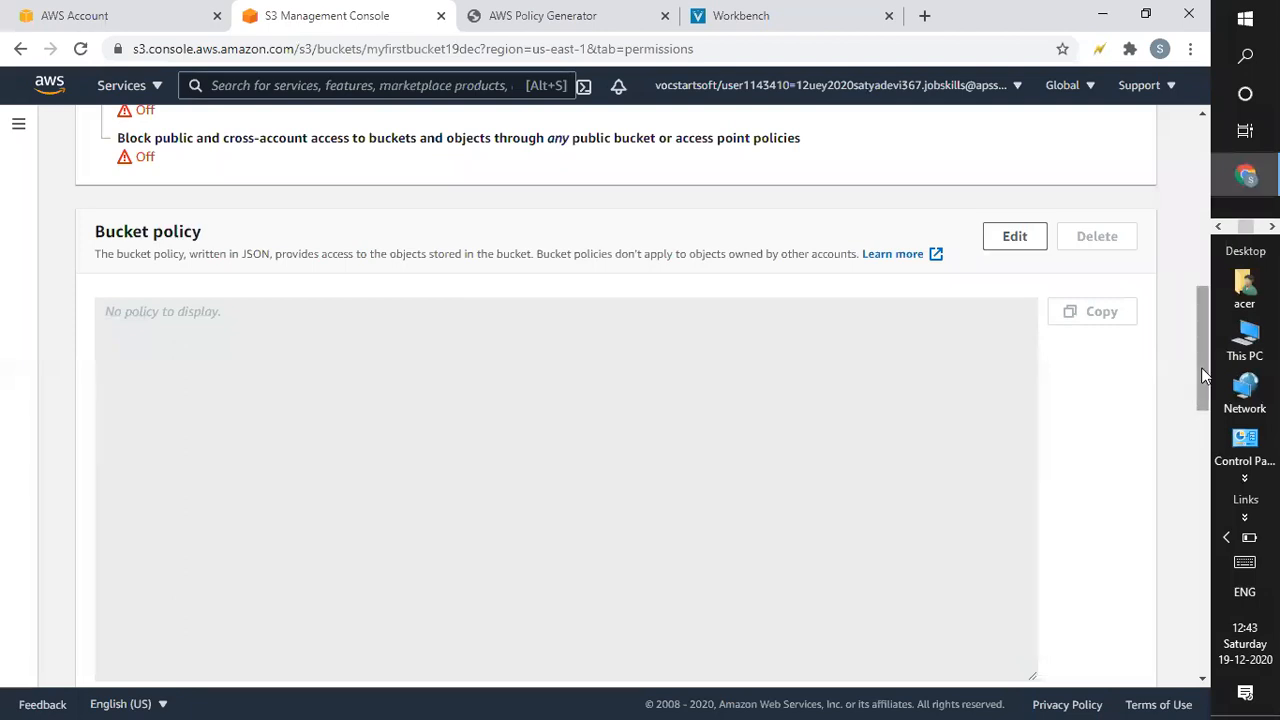
pyautogui.moveTo(1202, 367); pyautogui.dragTo(1183, 30)
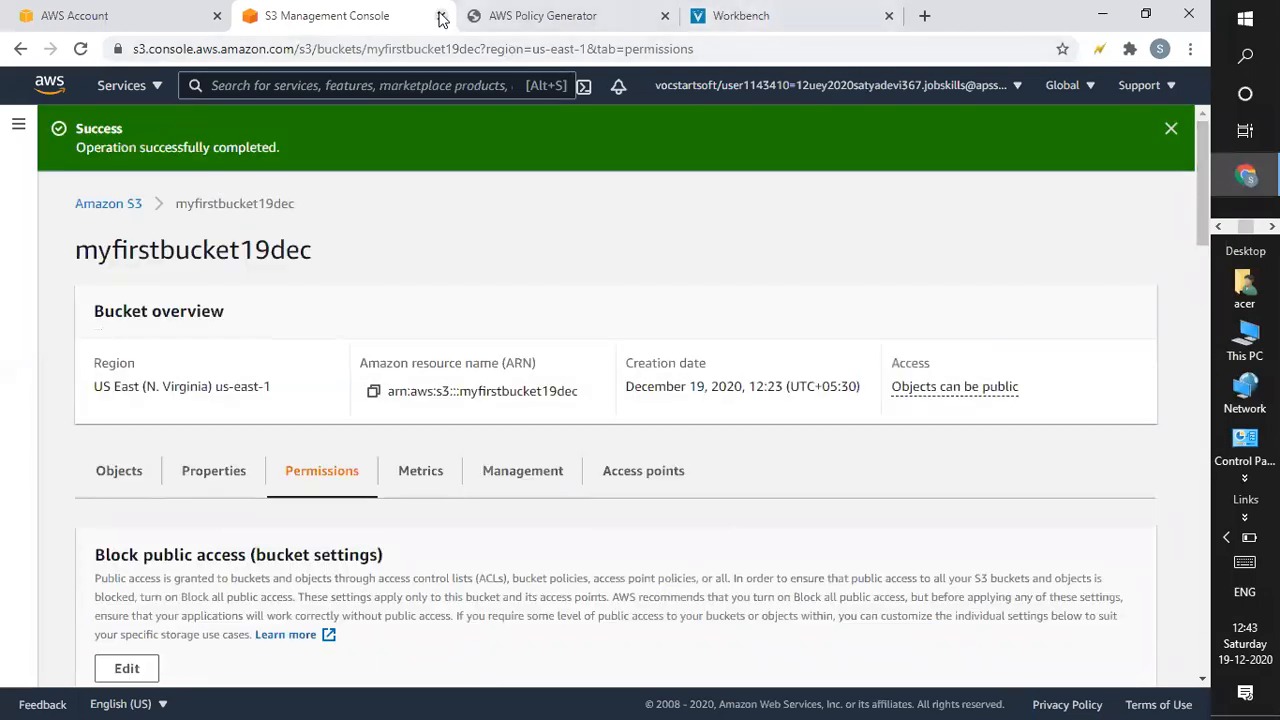
# Close the AWS Policy Generator browser tab.
pyautogui.click(592, 34)
pyautogui.click(757, 14)
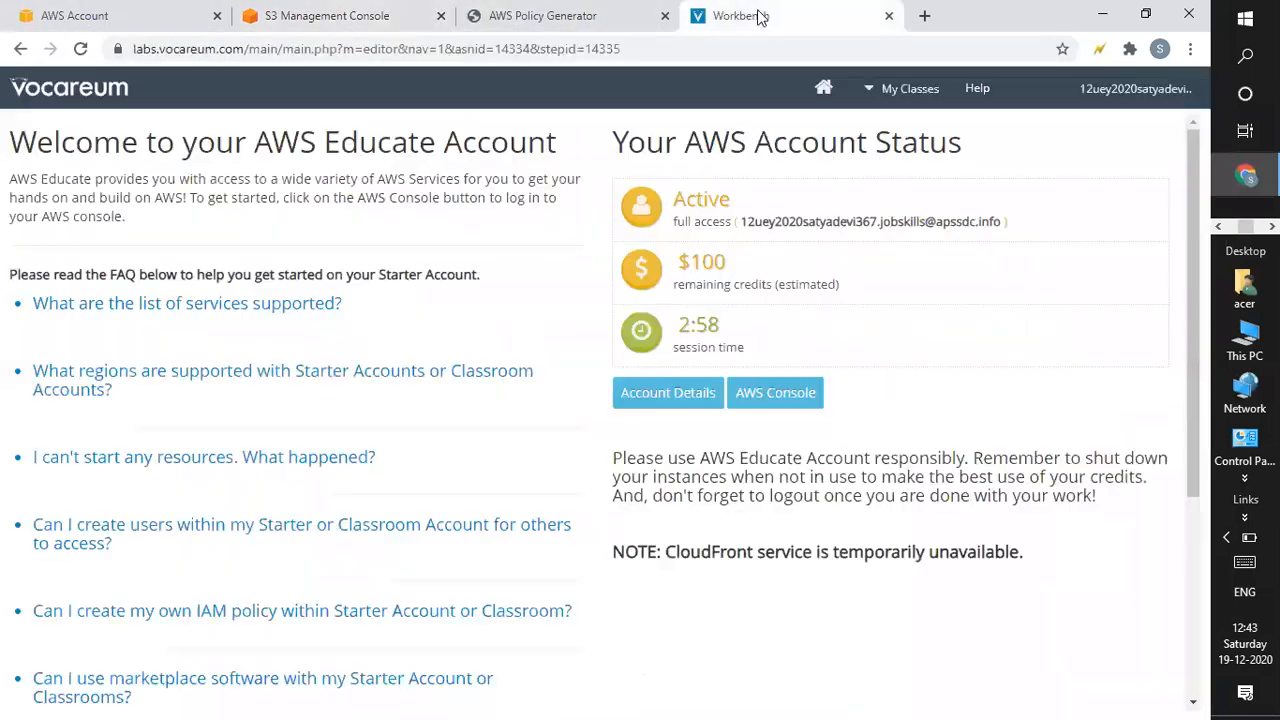
pyautogui.click(368, 18)
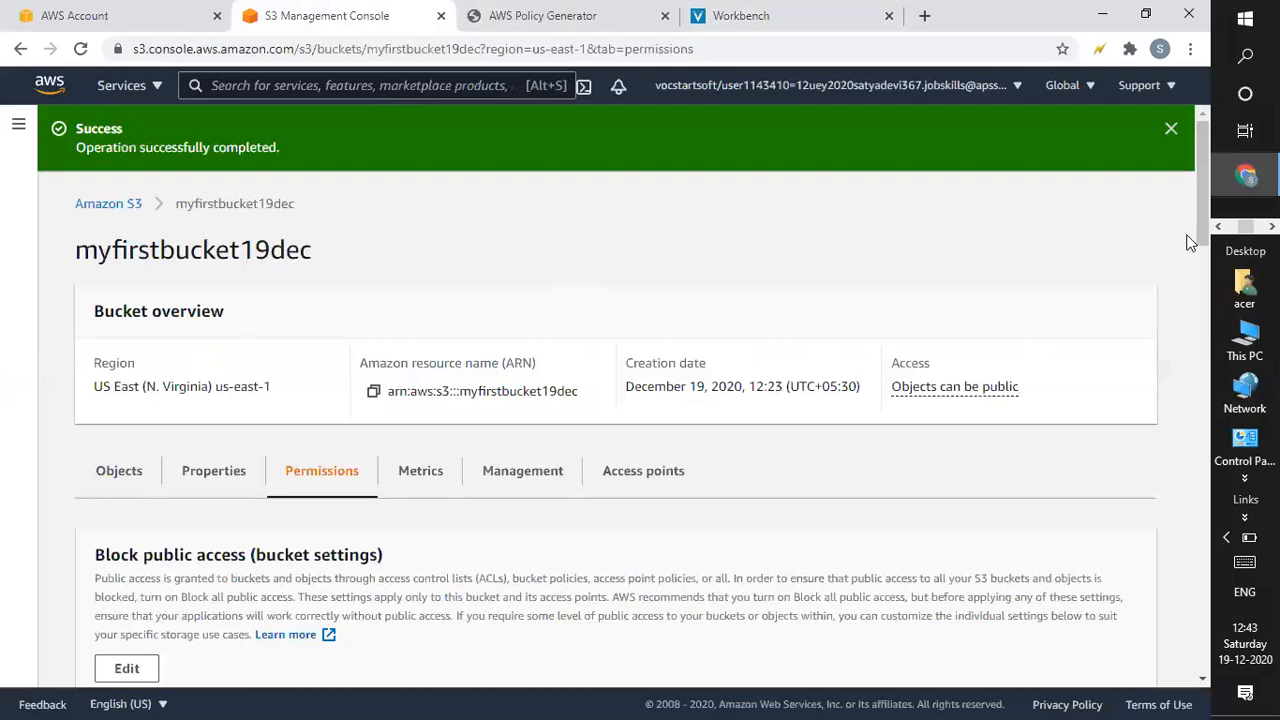
pyautogui.moveTo(1198, 225); pyautogui.dragTo(294, 101)
pyautogui.click(665, 16)
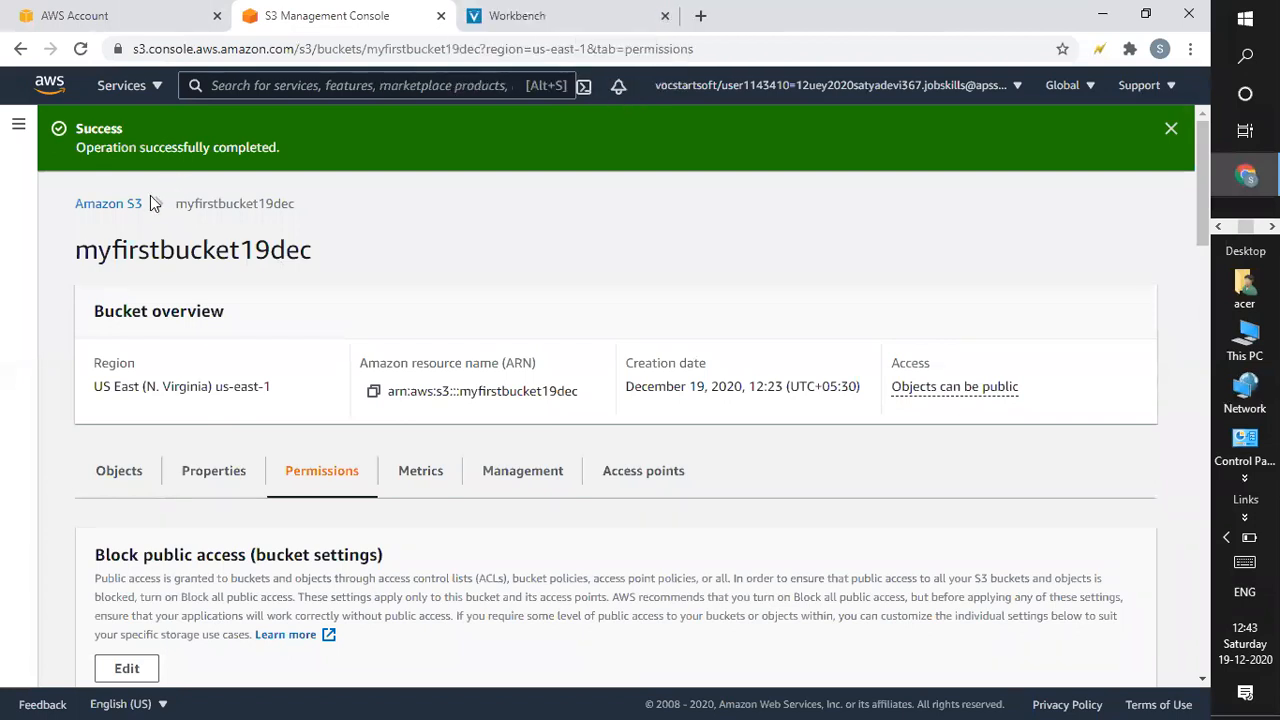
# Delete pic1.png (6.3 KB) from the bucket, confirming with 'delete', and exit the status page.
pyautogui.click(115, 474)
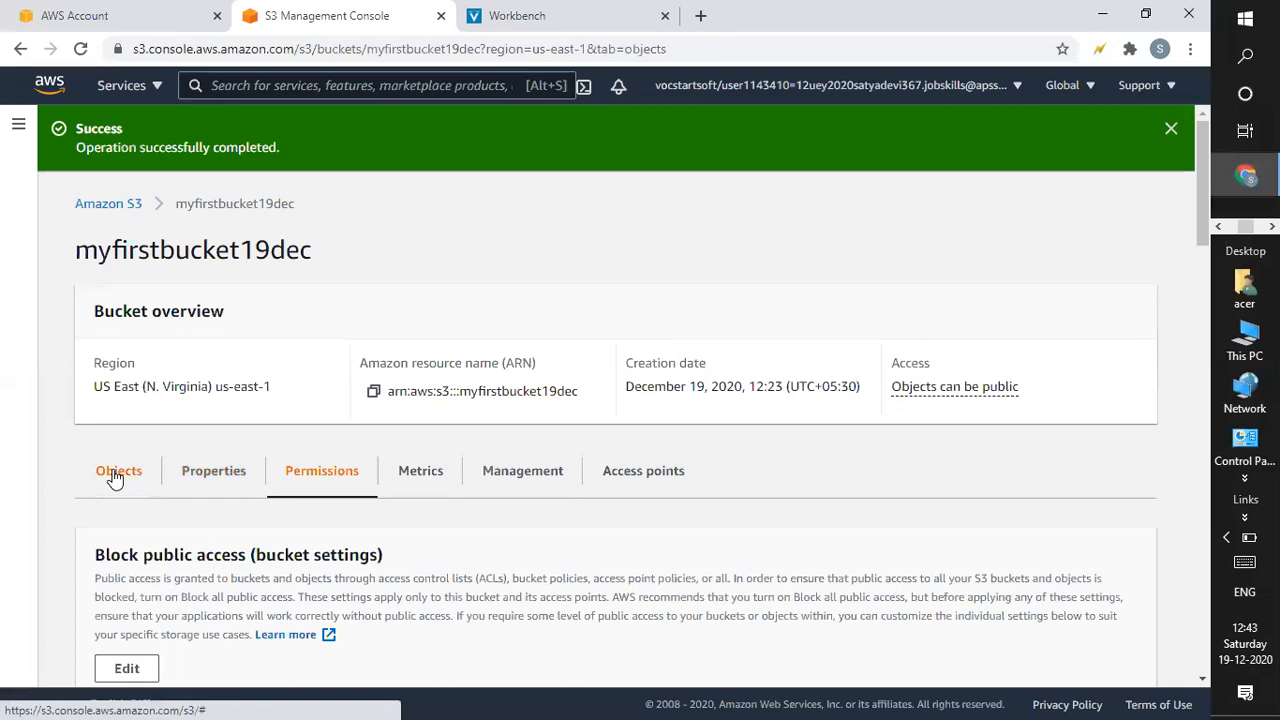
pyautogui.moveTo(1196, 300); pyautogui.dragTo(1186, 423)
pyautogui.scroll(-1, 1183, 428)
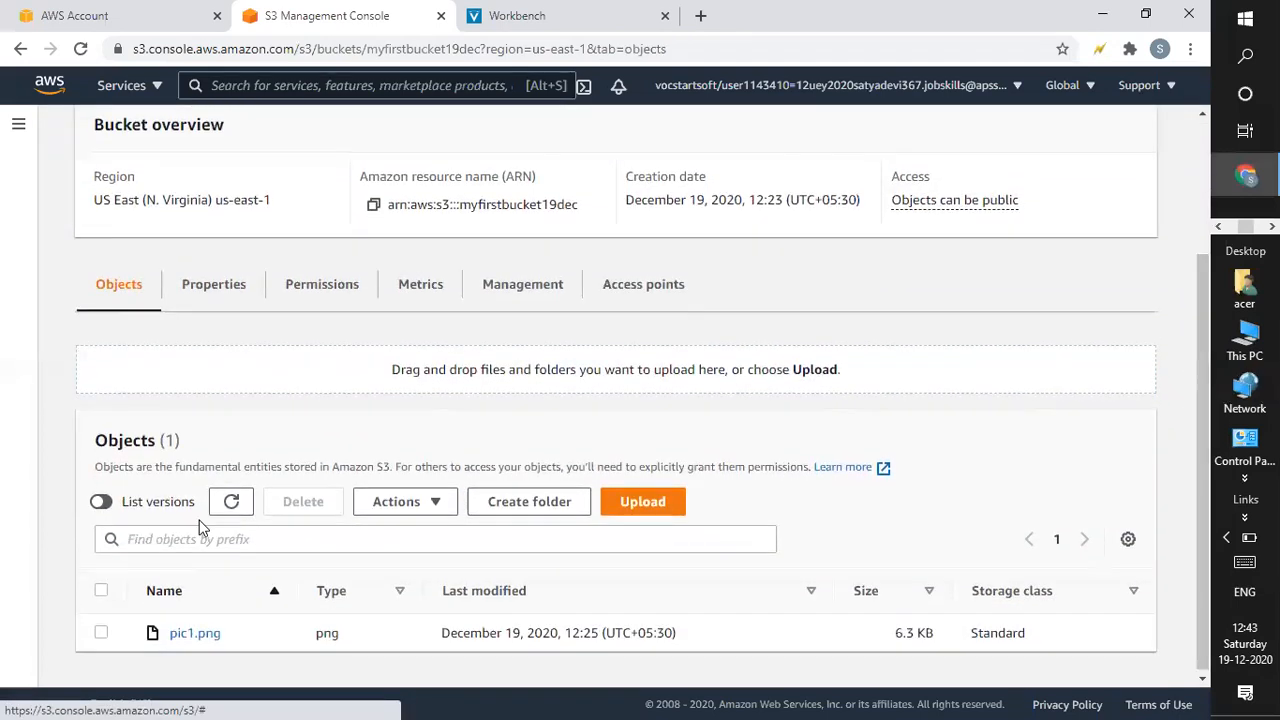
pyautogui.click(102, 633)
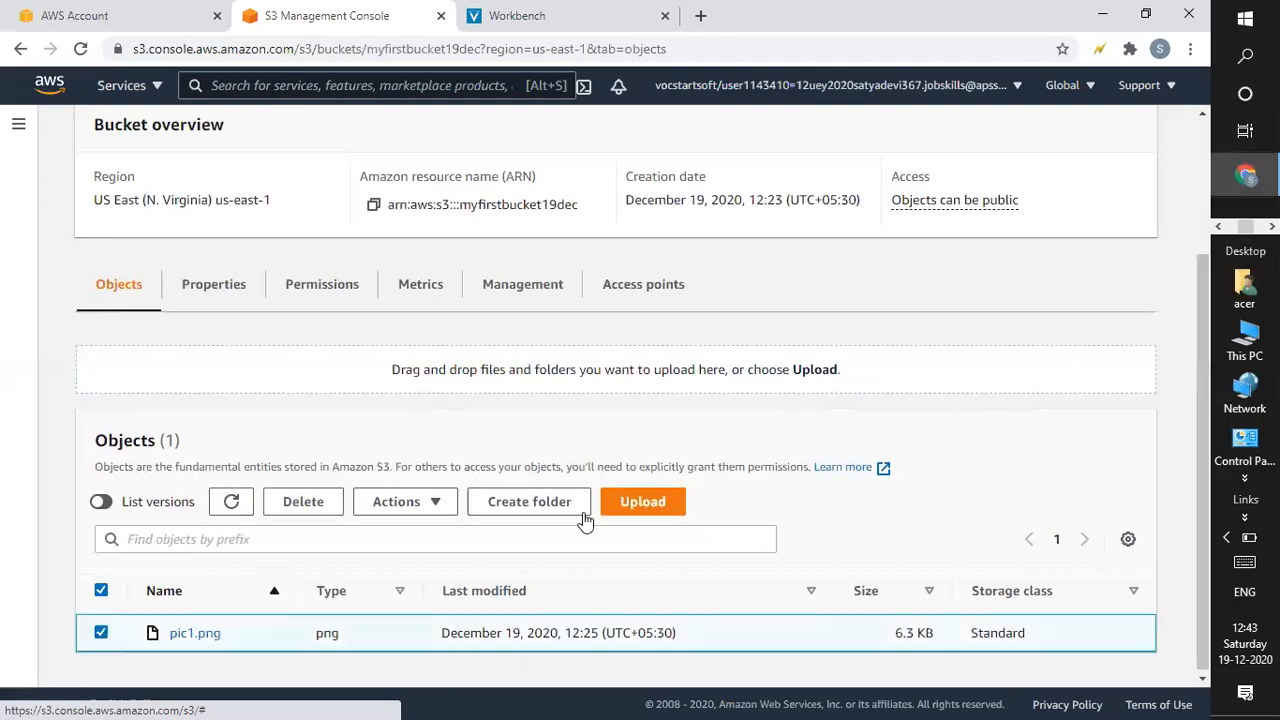
pyautogui.click(300, 503)
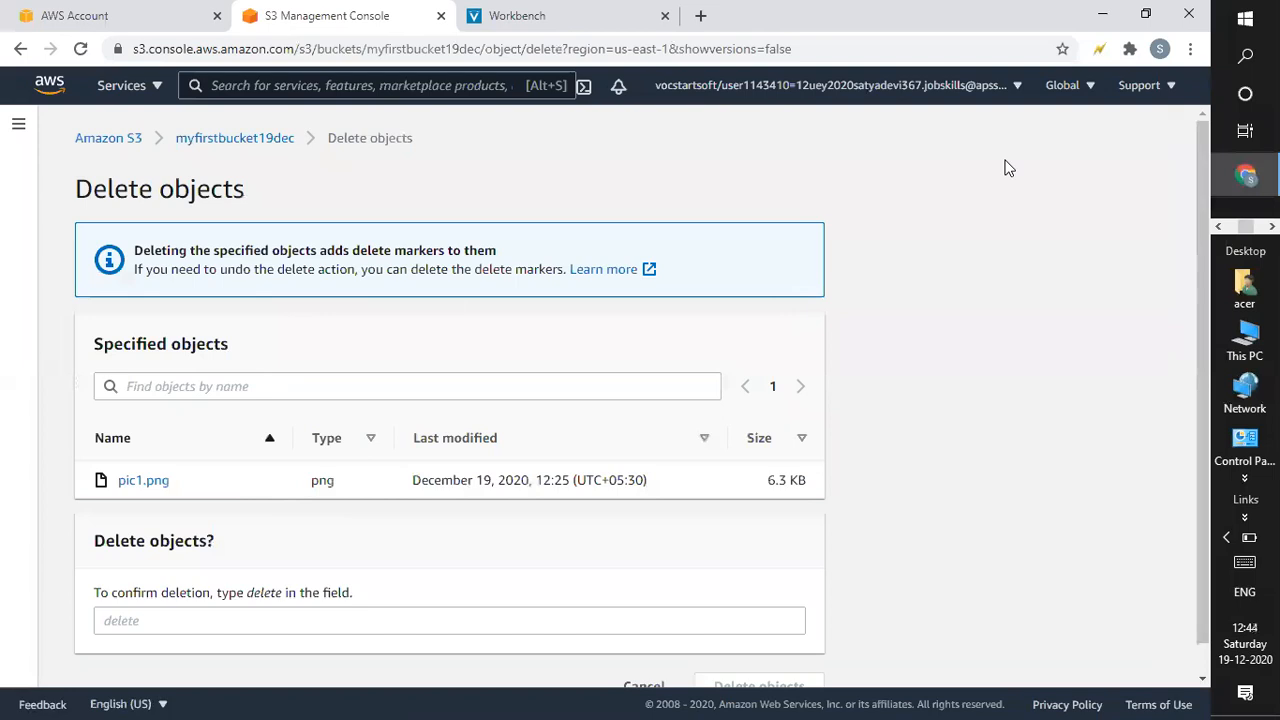
pyautogui.moveTo(1199, 221); pyautogui.dragTo(1207, 362)
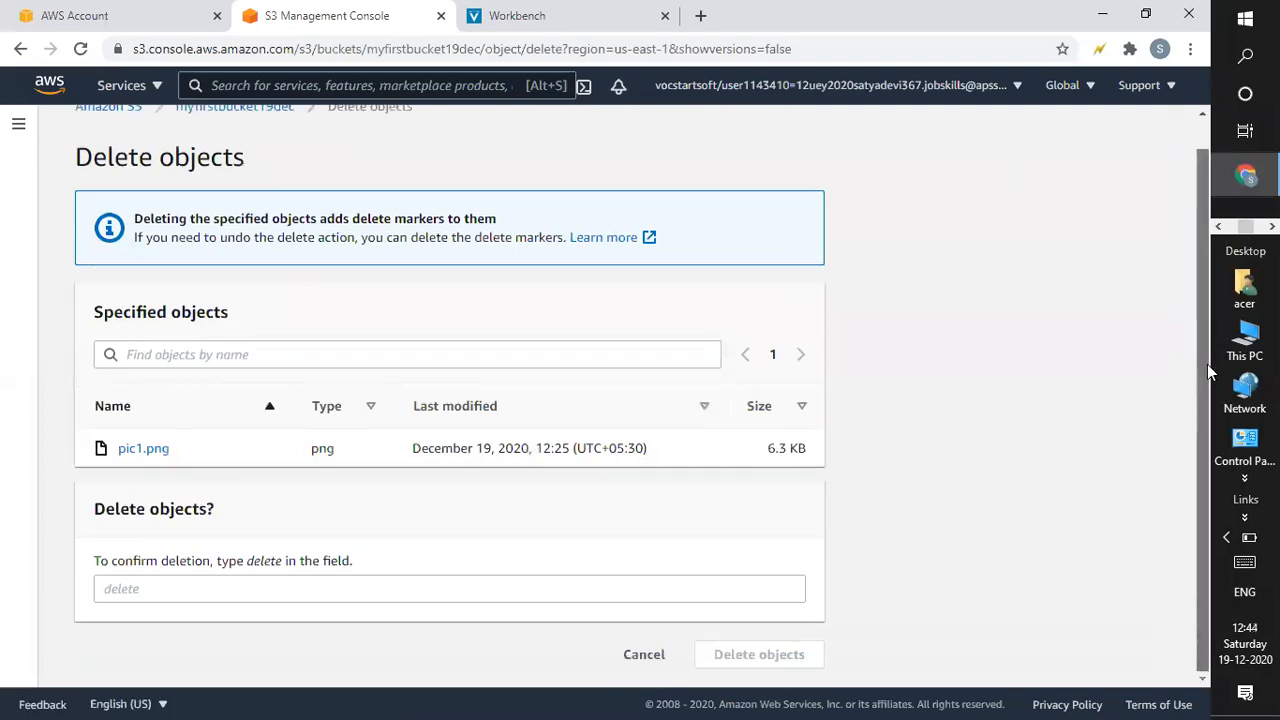
pyautogui.click(195, 589)
pyautogui.write('delete')
pyautogui.press('Return')
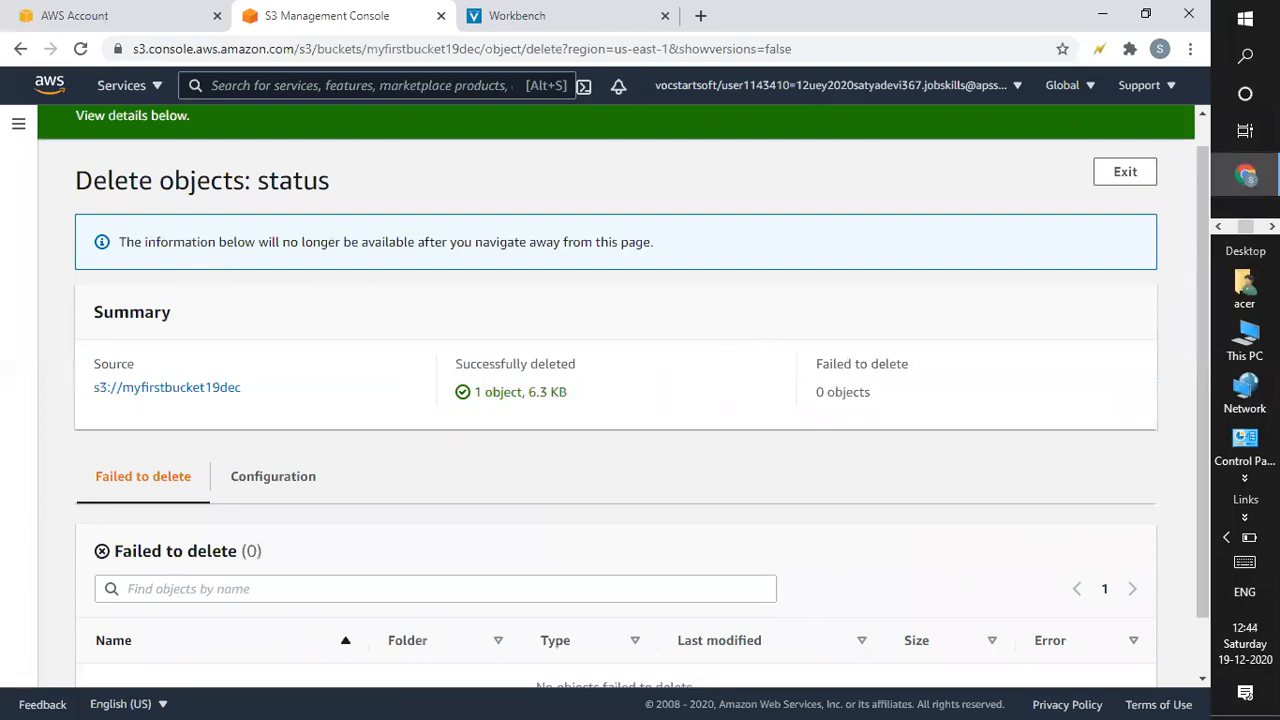
pyautogui.moveTo(1198, 319); pyautogui.dragTo(1199, 396)
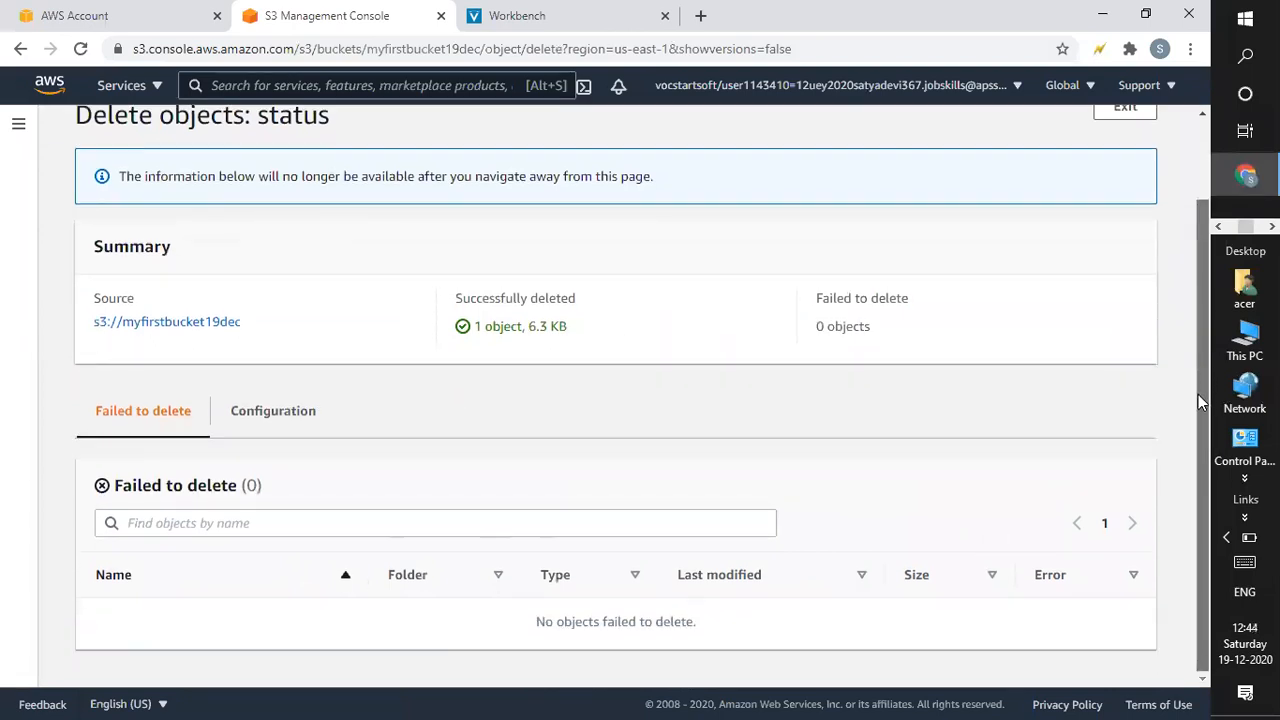
pyautogui.scroll(1, 1200, 400)
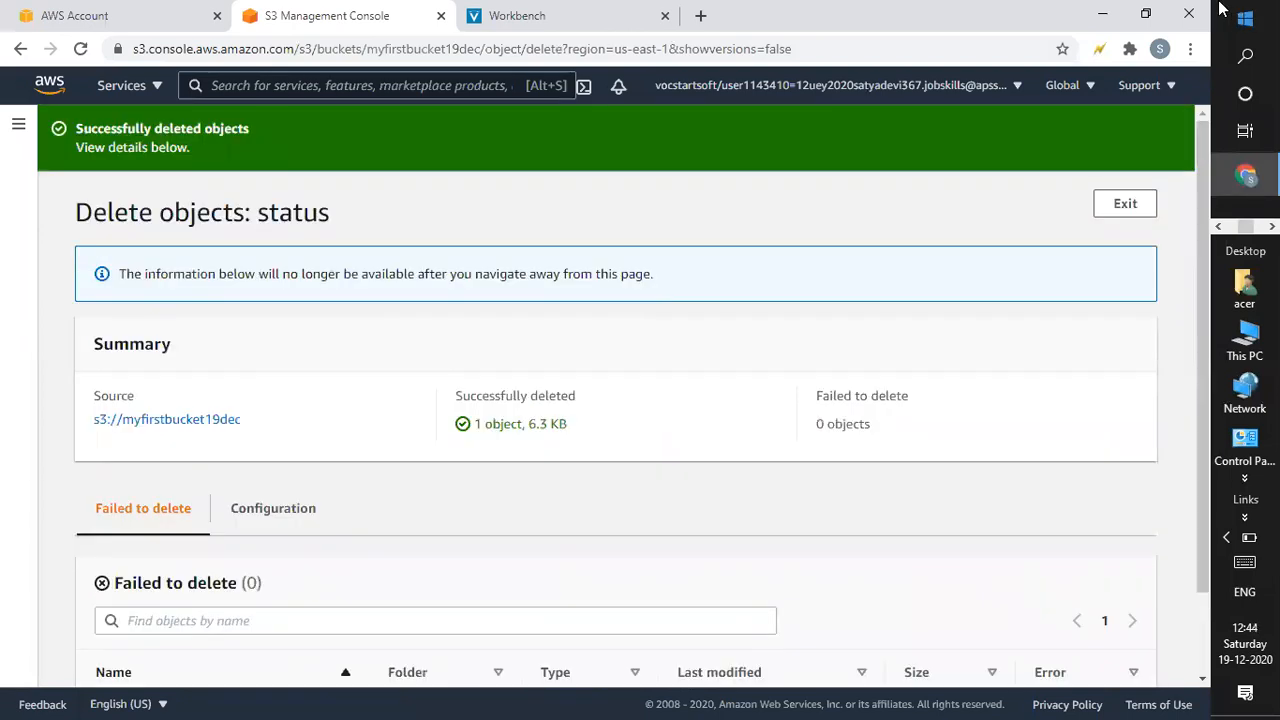
pyautogui.click(1126, 206)
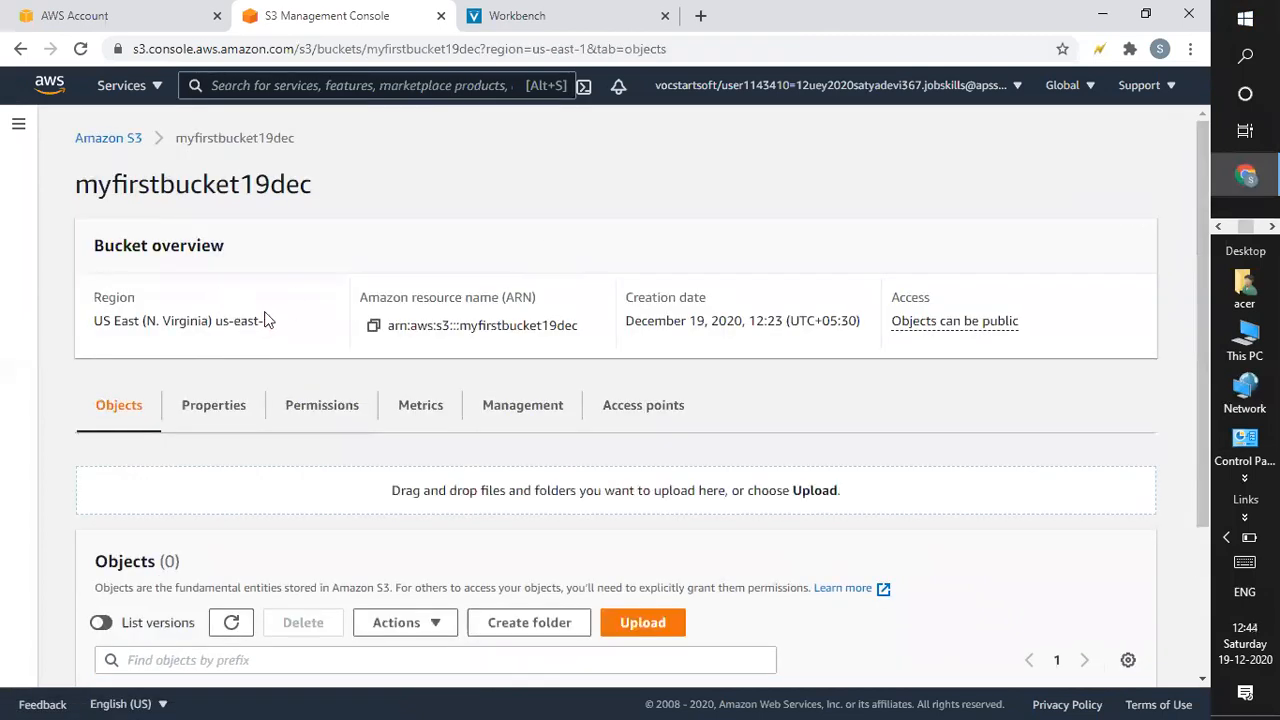
# Upload s3-static-hosting.png (25.6 KB) from the computer to myfirstbucket19dec and exit the status page.
pyautogui.scroll(-3, 1164, 570)
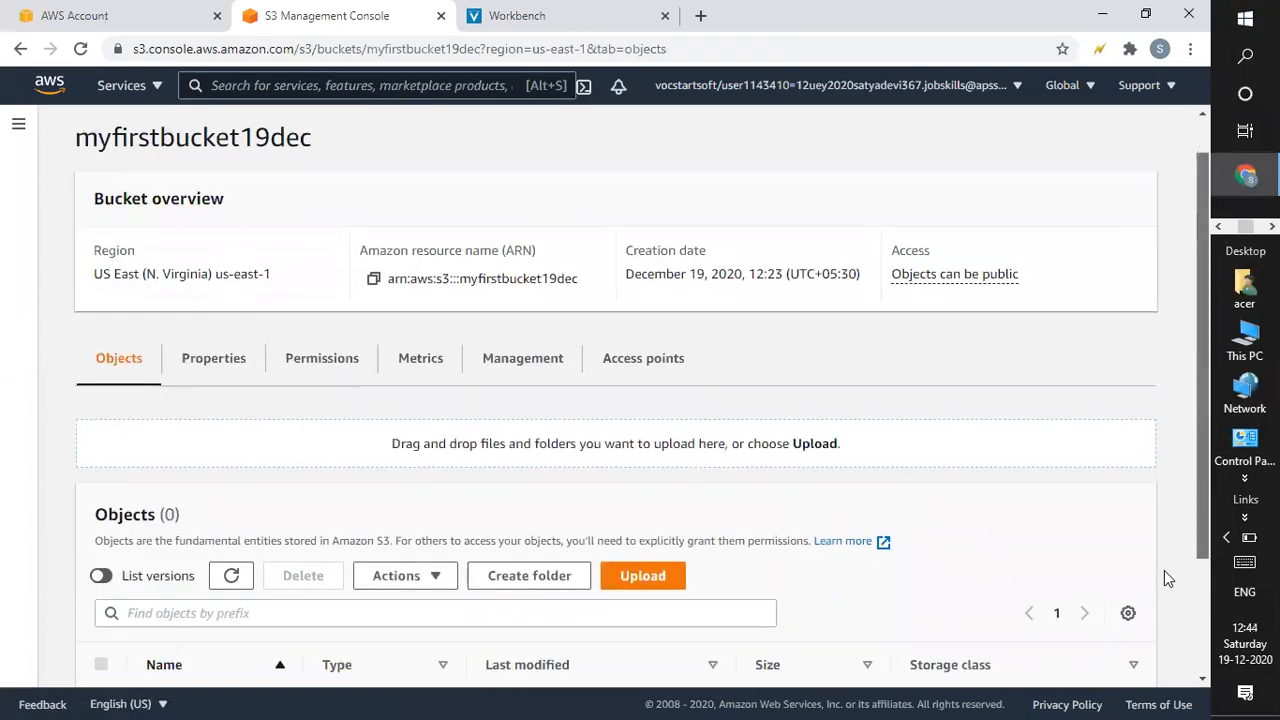
pyautogui.click(658, 416)
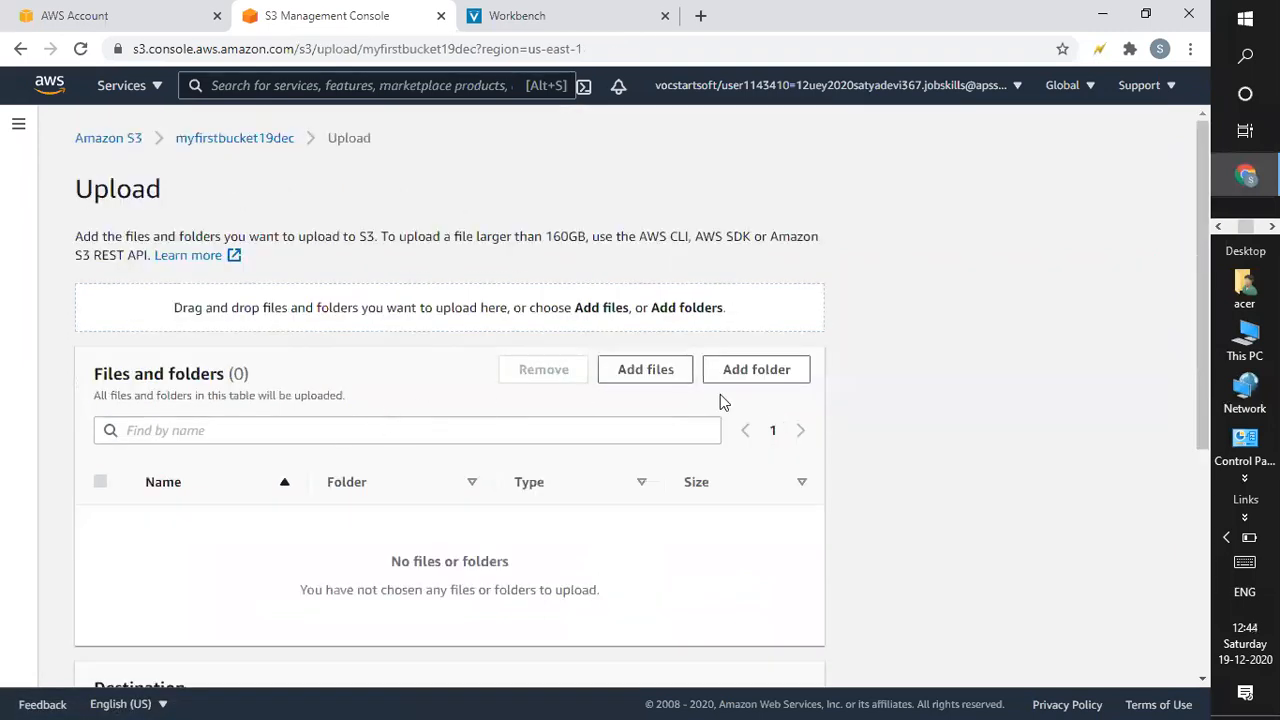
pyautogui.click(669, 373)
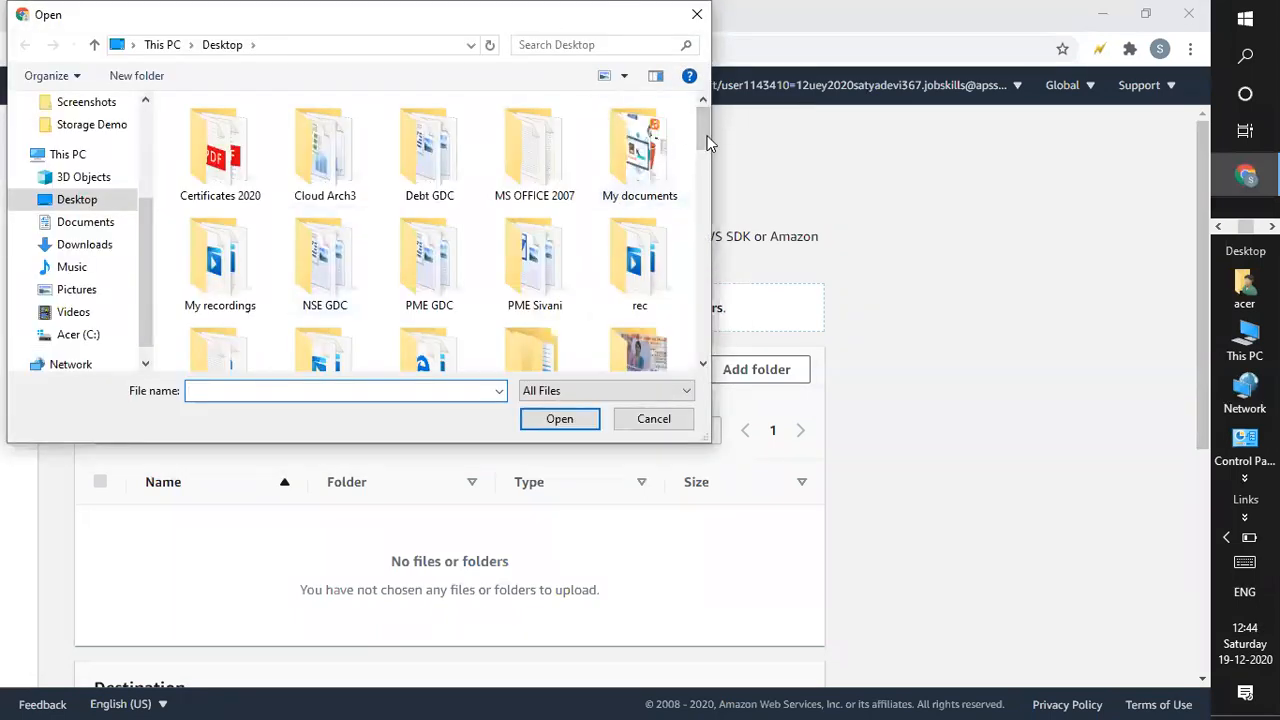
pyautogui.moveTo(703, 130); pyautogui.dragTo(713, 282)
pyautogui.scroll(-5, 713, 282)
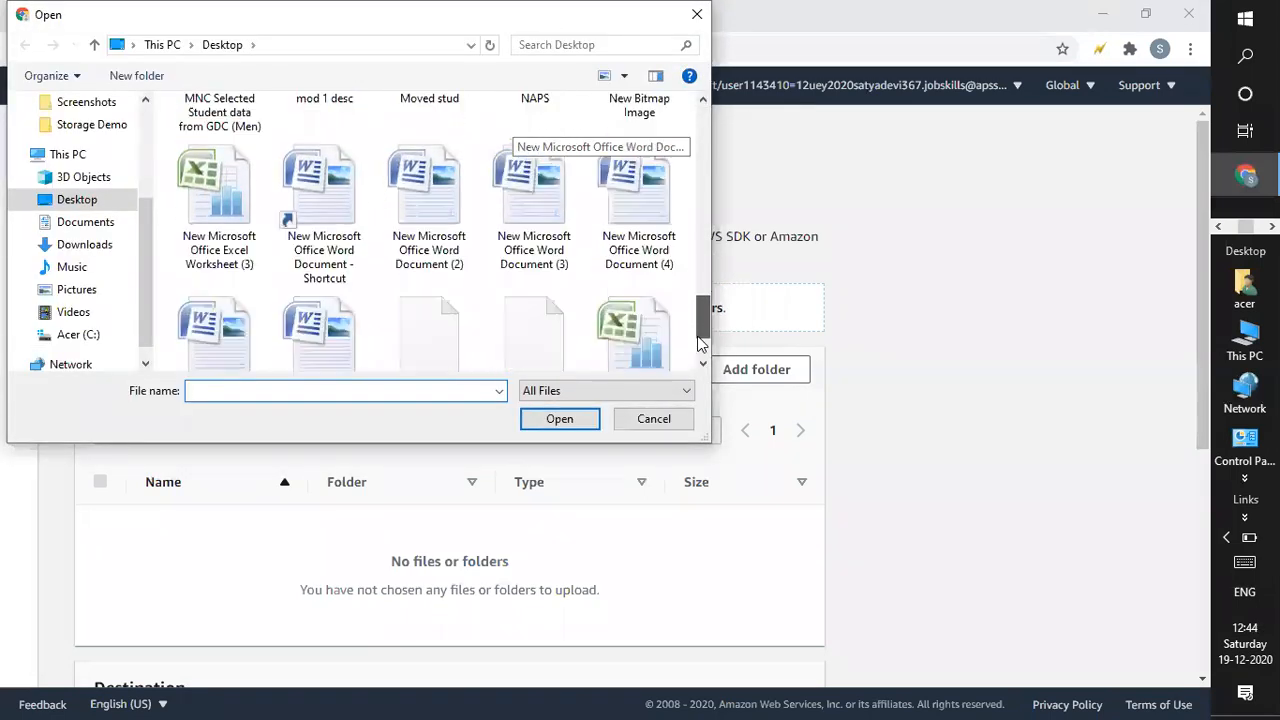
pyautogui.doubleClick(310, 280)
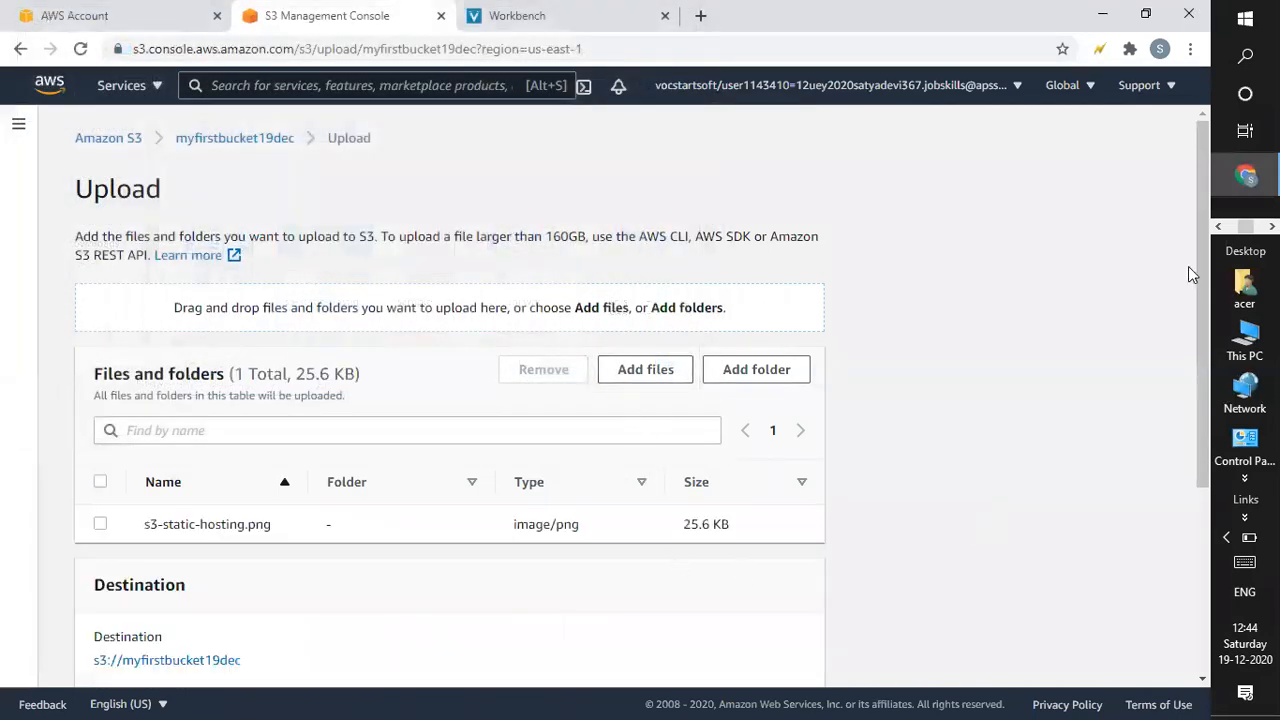
pyautogui.moveTo(1205, 377); pyautogui.dragTo(1040, 629)
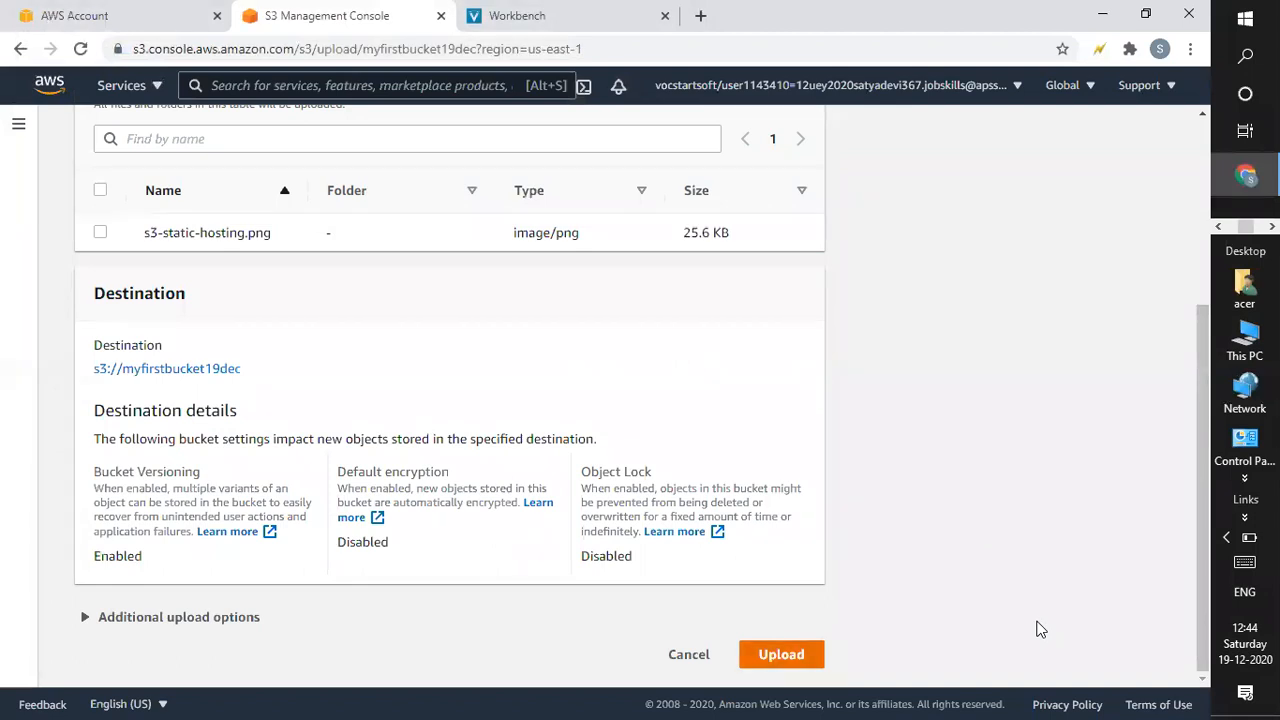
pyautogui.press('Return')
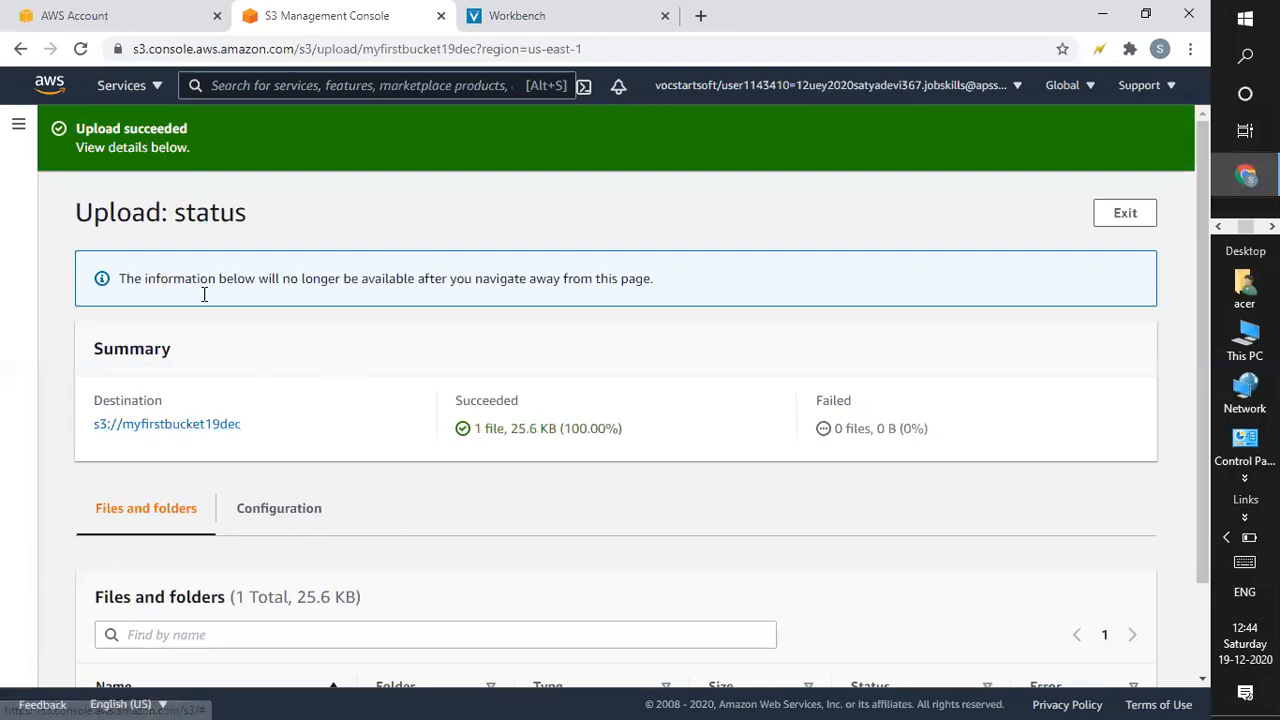
pyautogui.click(1127, 214)
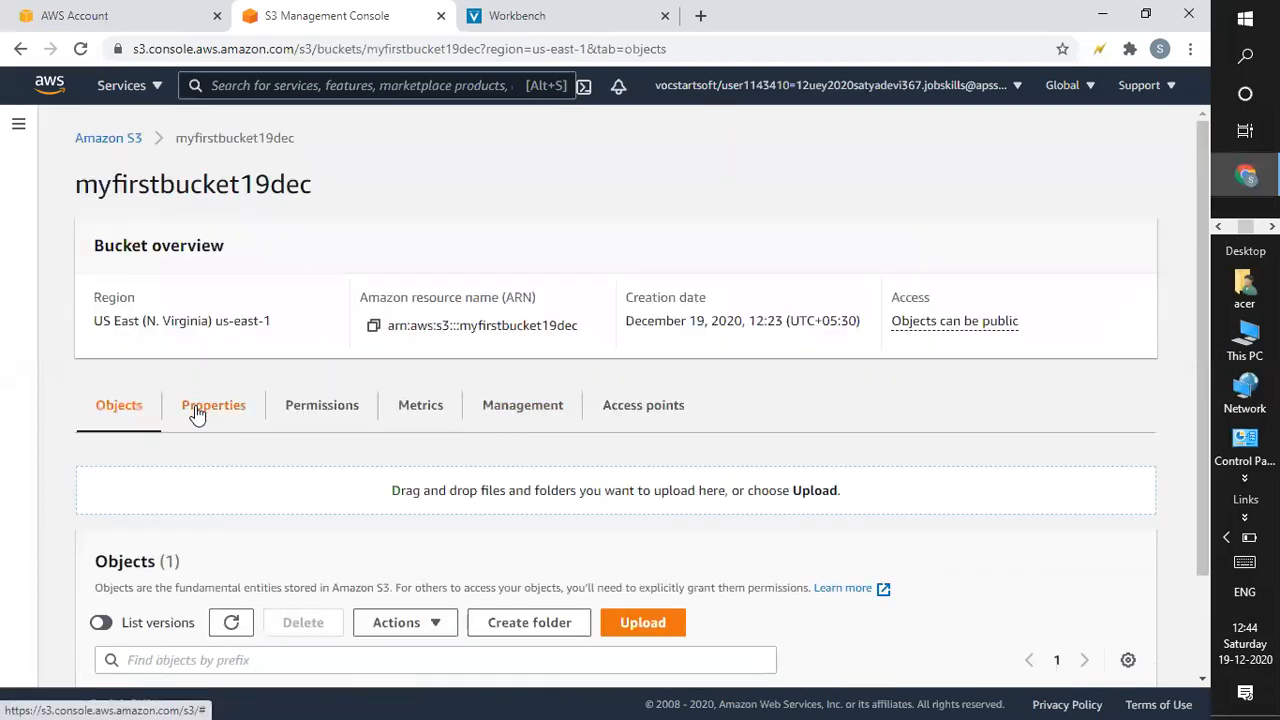
# Edit the bucket policy under Permissions, copy the bucket ARN, and launch AWS Policy Generator.
pyautogui.click(197, 414)
pyautogui.click(343, 404)
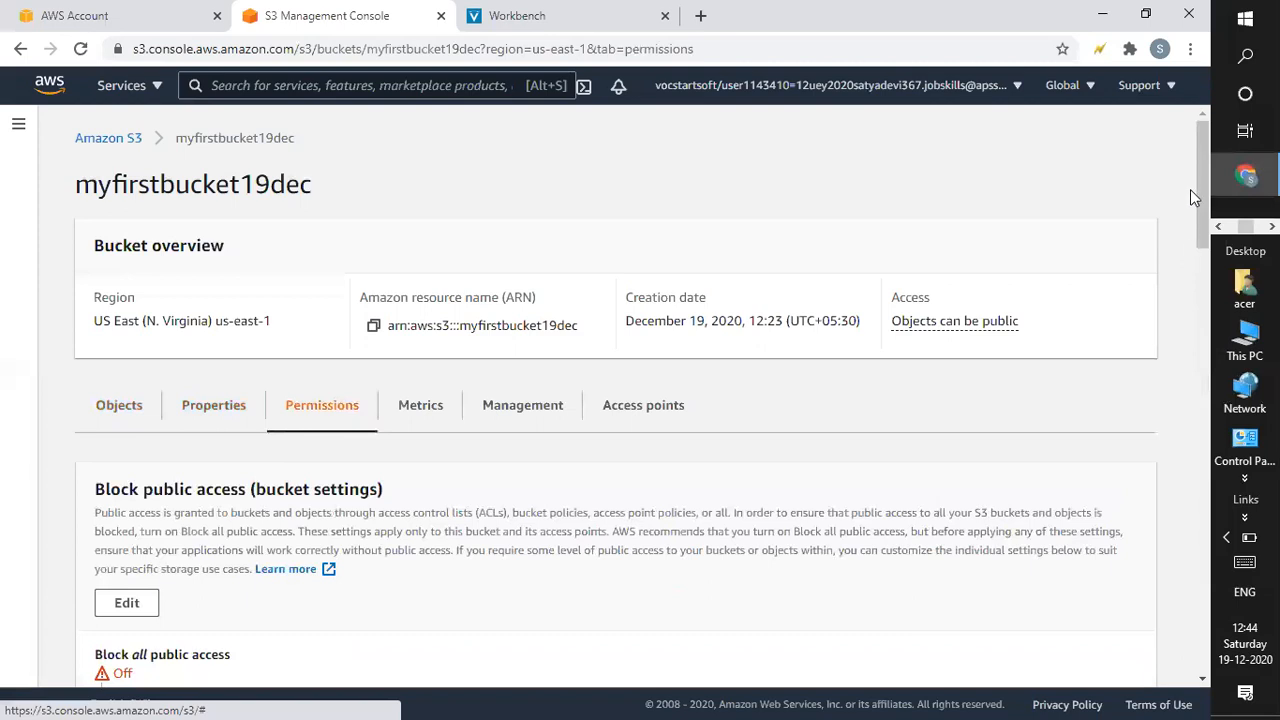
pyautogui.moveTo(1198, 197); pyautogui.dragTo(1194, 341)
pyautogui.click(1014, 289)
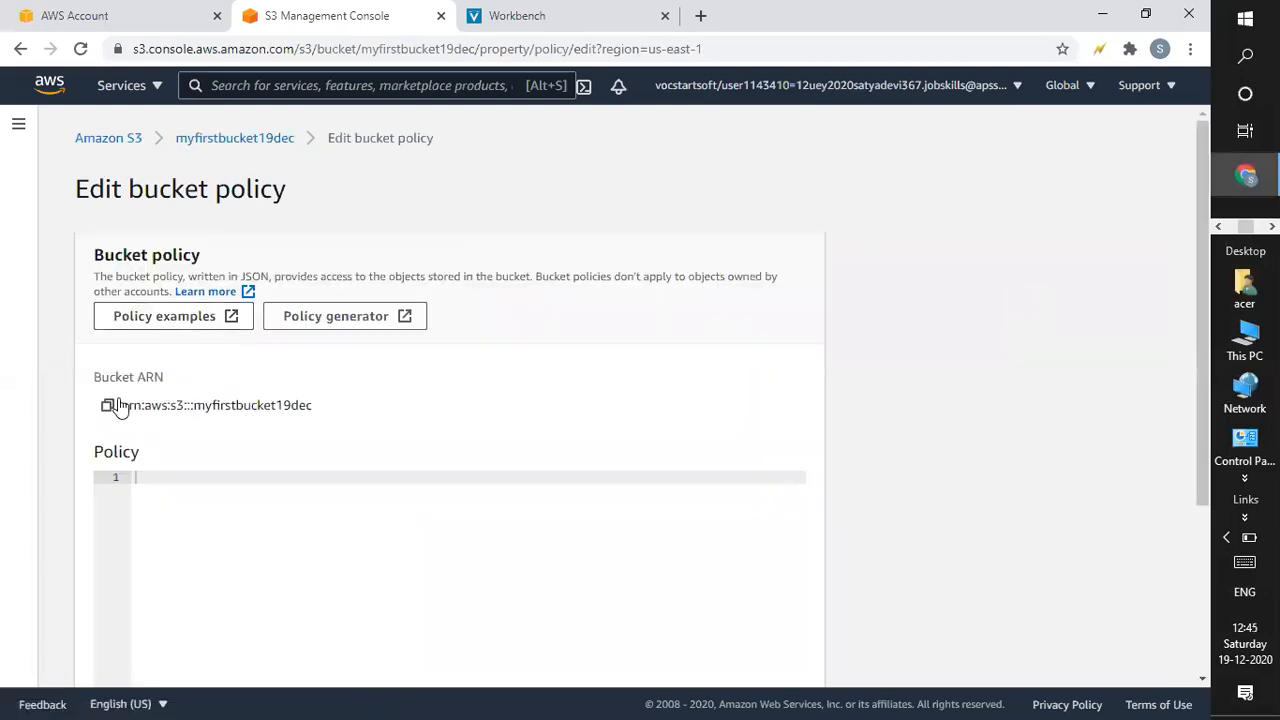
pyautogui.click(108, 406)
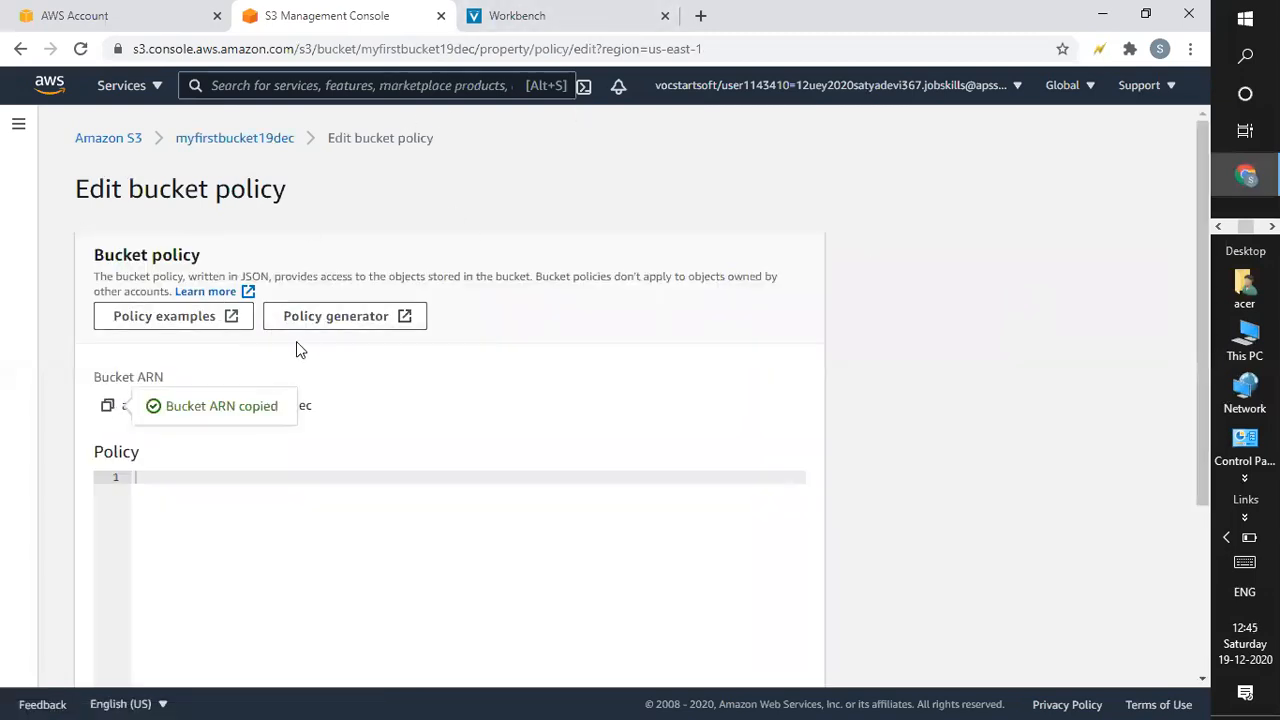
pyautogui.click(330, 318)
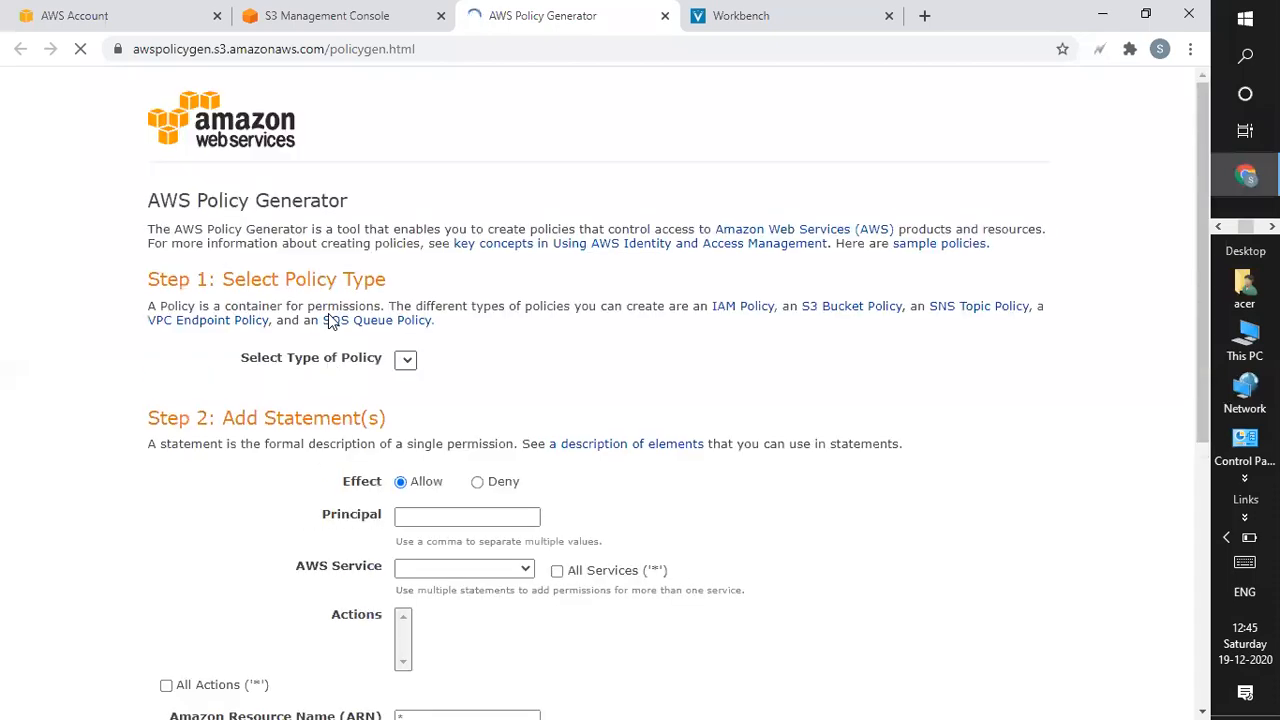
pyautogui.click(425, 361)
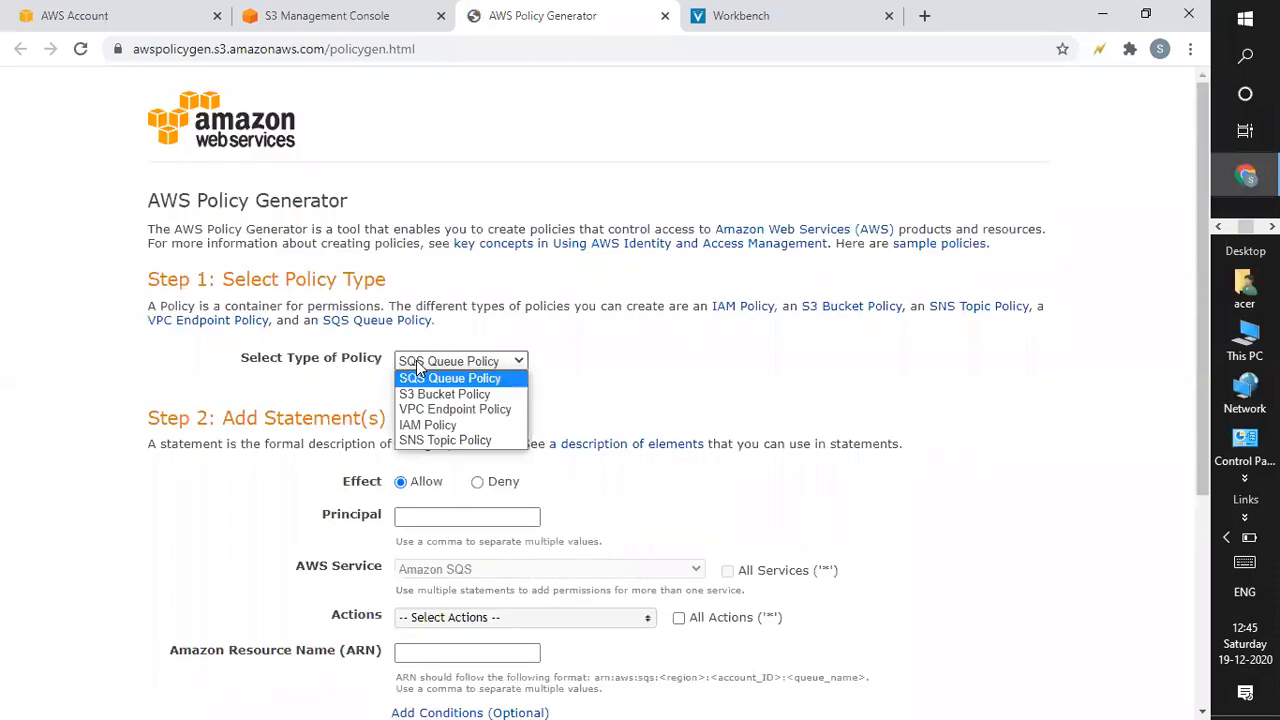
# Add an S3 Bucket Policy statement: Deny, Principal *, s3:DeleteObject, on the pasted bucket ARN.
pyautogui.click(453, 396)
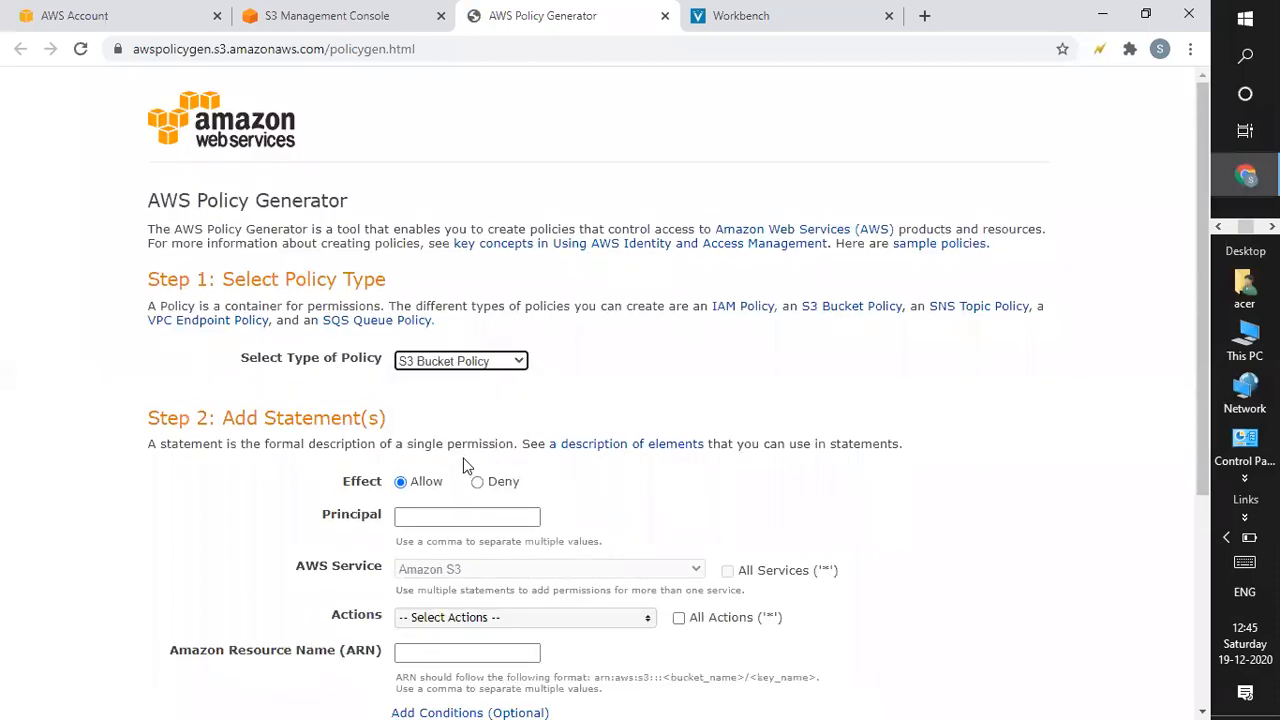
pyautogui.click(478, 483)
pyautogui.click(459, 515)
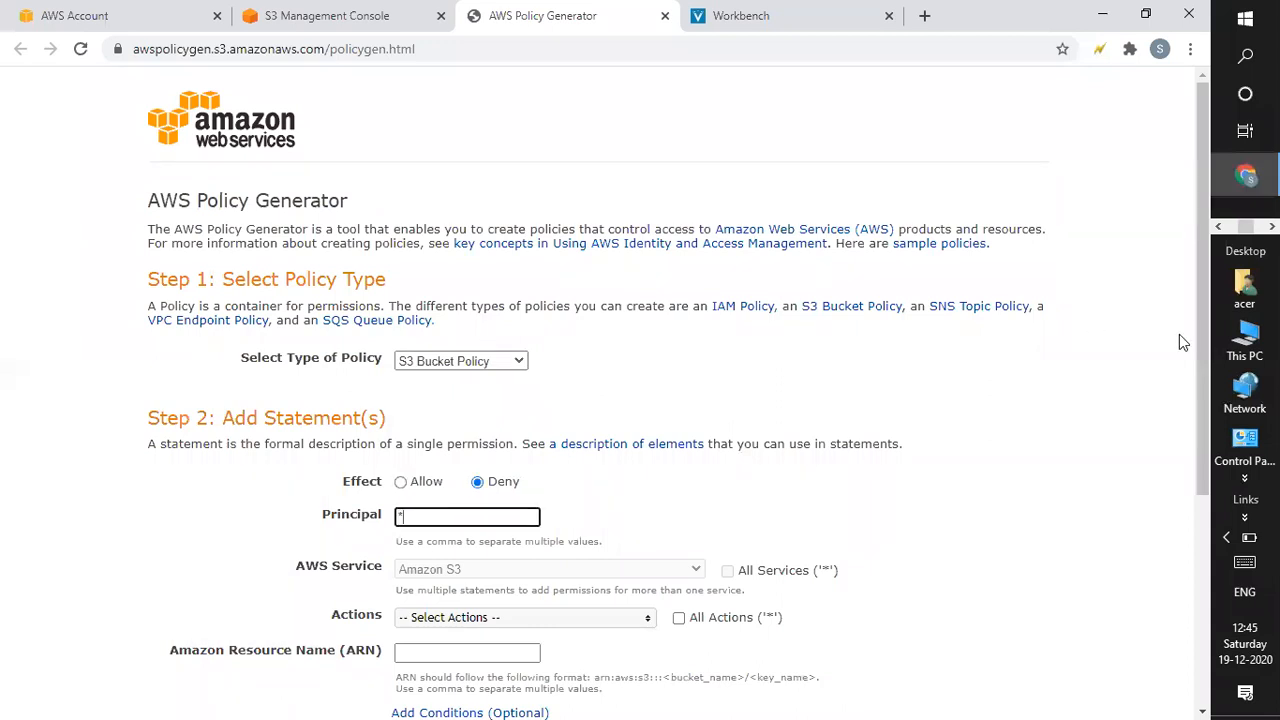
pyautogui.moveTo(1196, 355); pyautogui.dragTo(1202, 459)
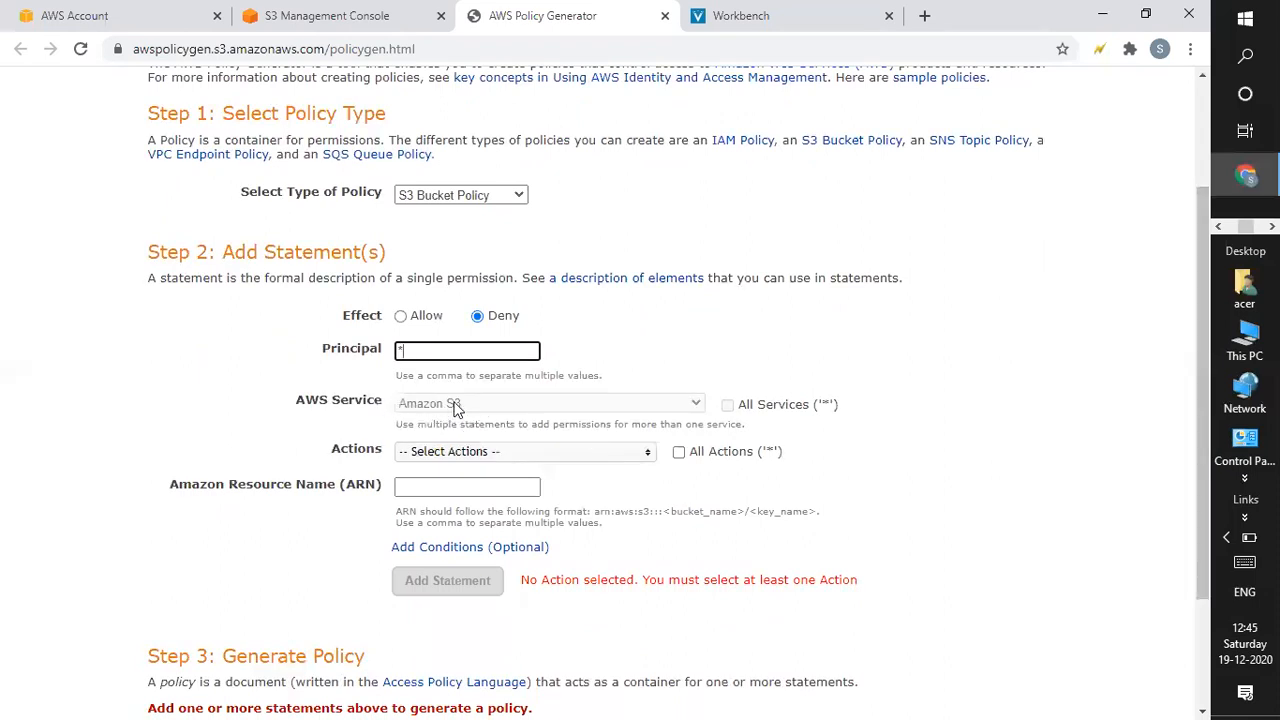
pyautogui.click(446, 458)
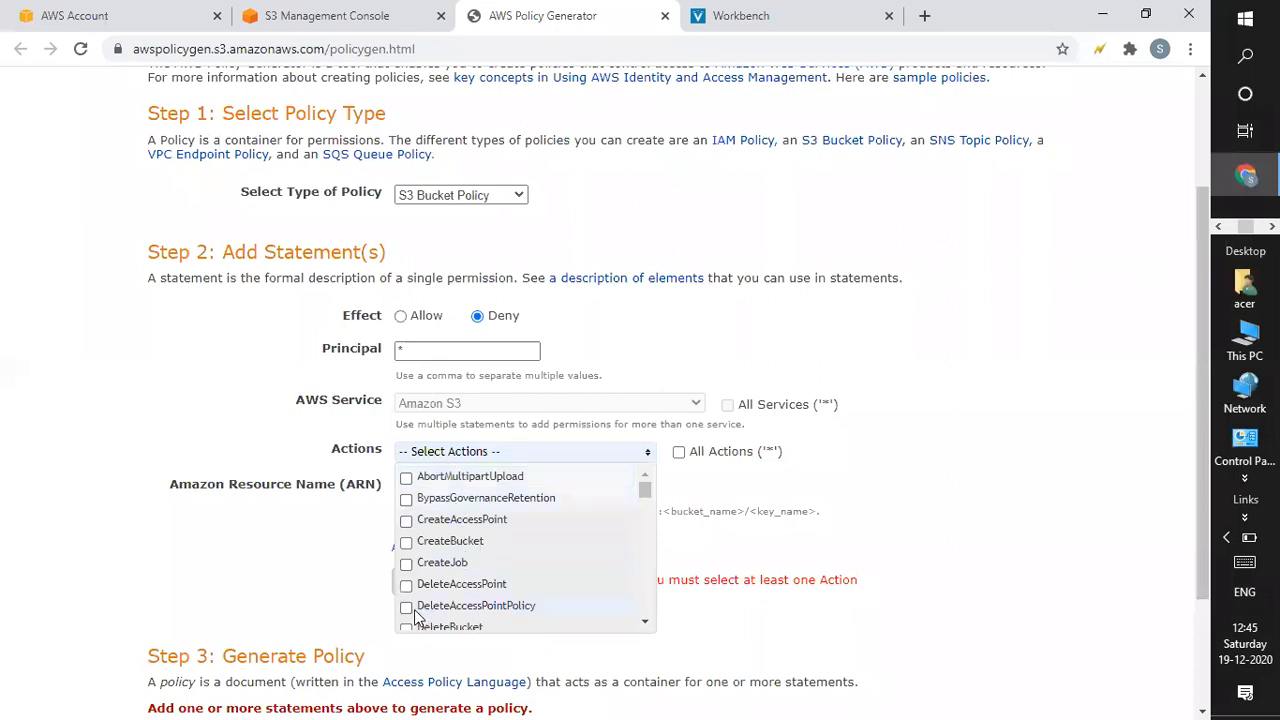
pyautogui.moveTo(645, 500); pyautogui.dragTo(647, 510)
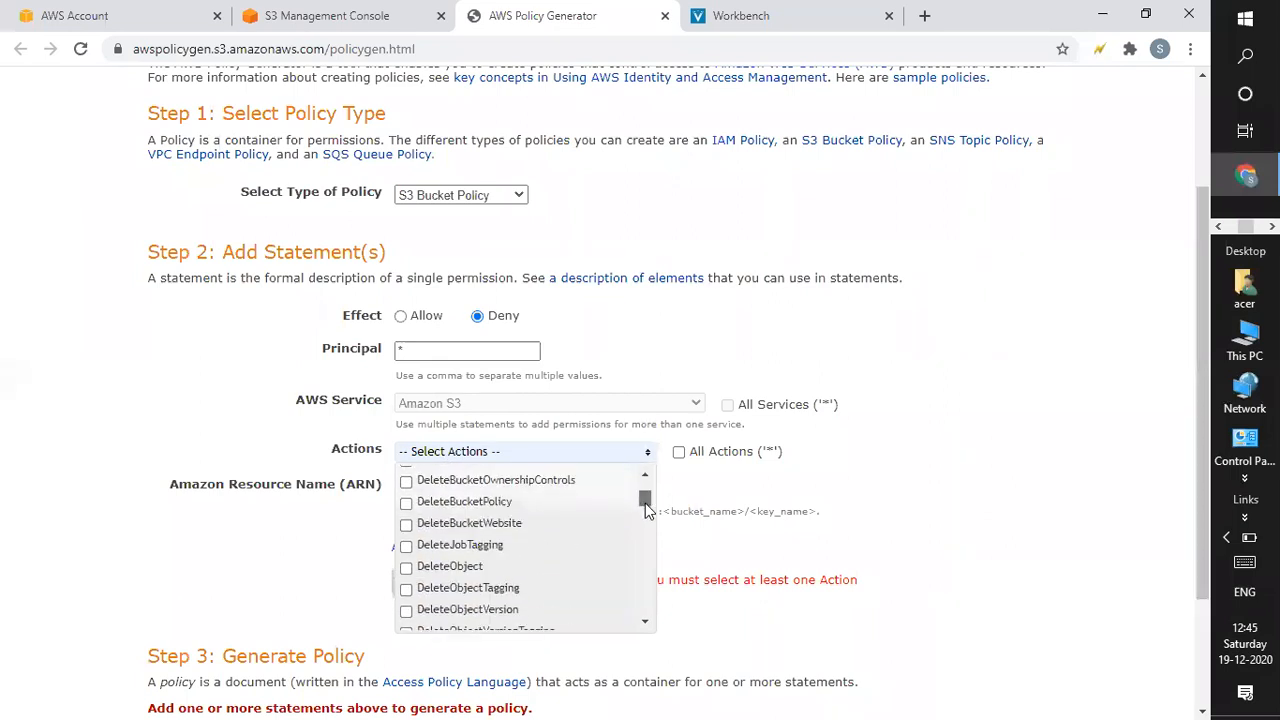
pyautogui.click(406, 568)
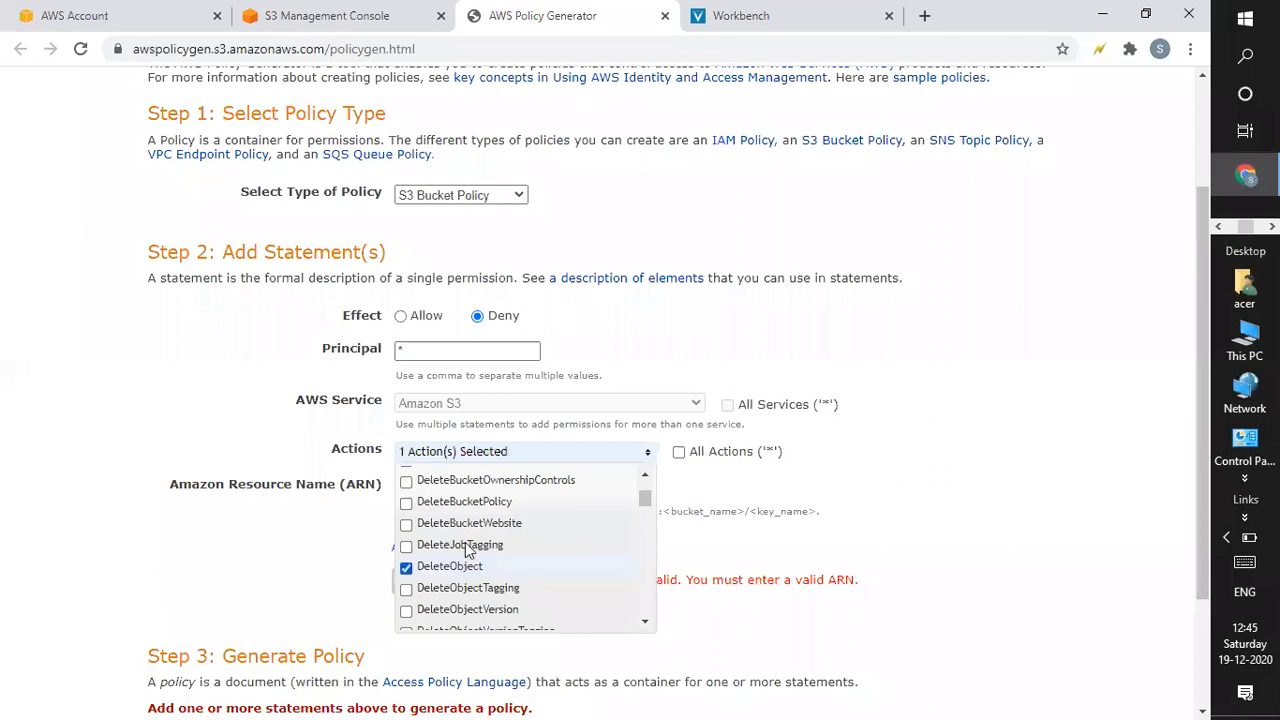
pyautogui.click(879, 592)
pyautogui.click(442, 485)
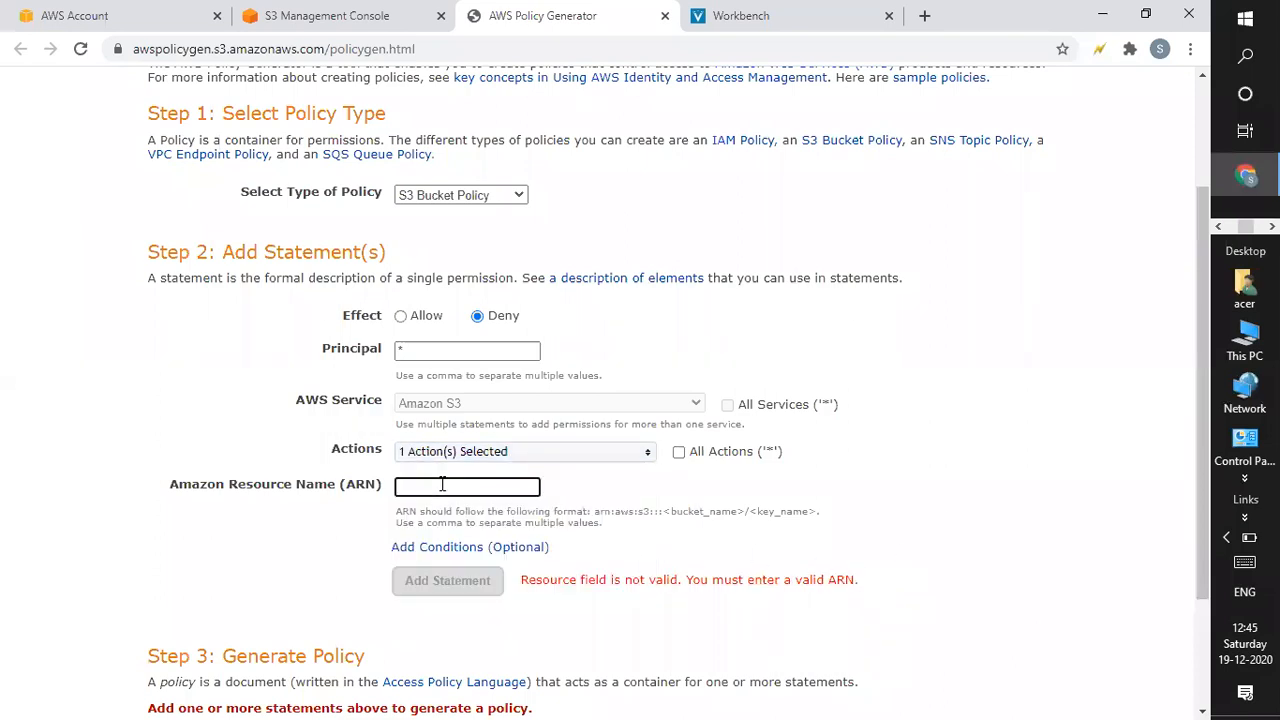
pyautogui.hotkey('ctrl', 'v')
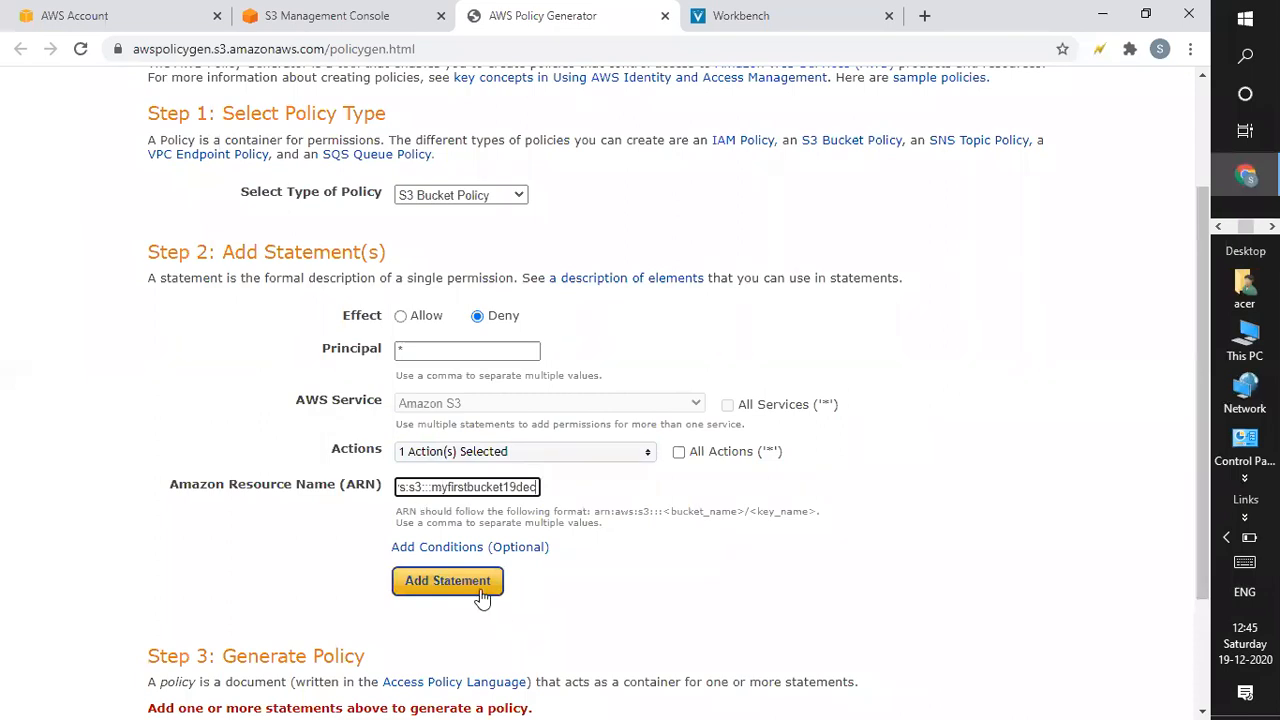
pyautogui.click(463, 583)
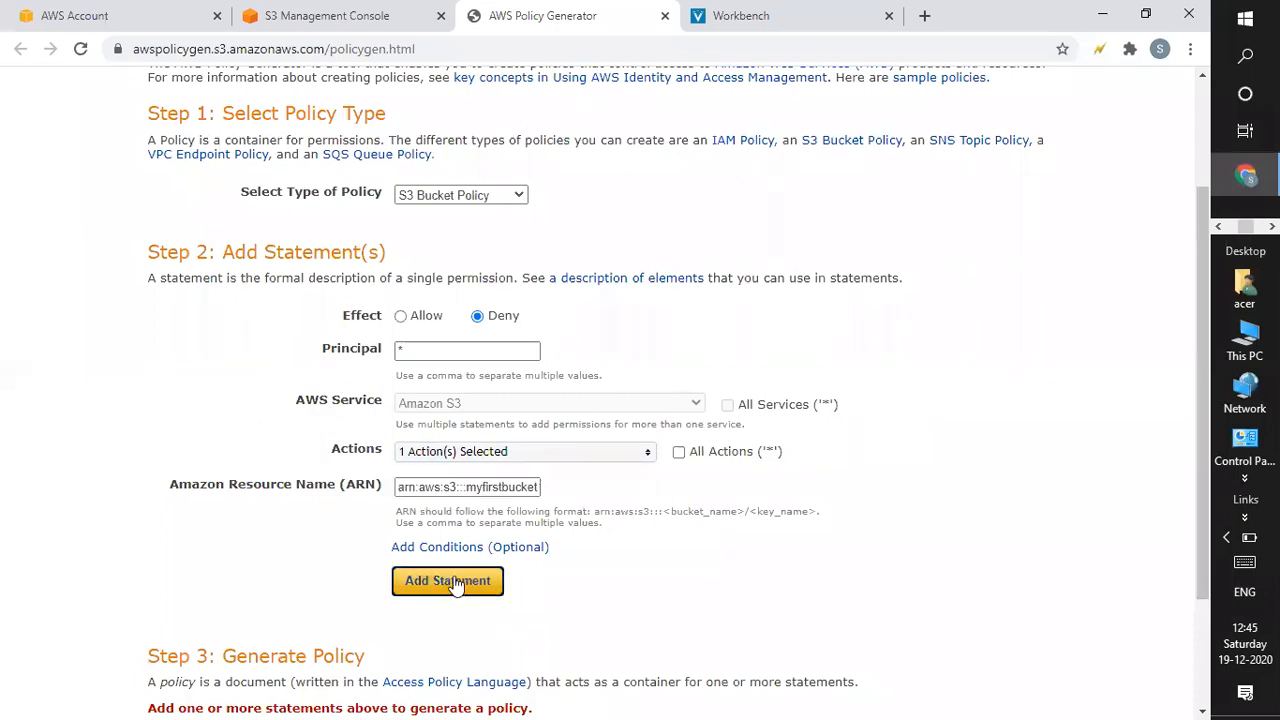
# Generate the policy JSON, select it, and return to the empty bucket policy editor.
pyautogui.scroll(-5, 620, 520)
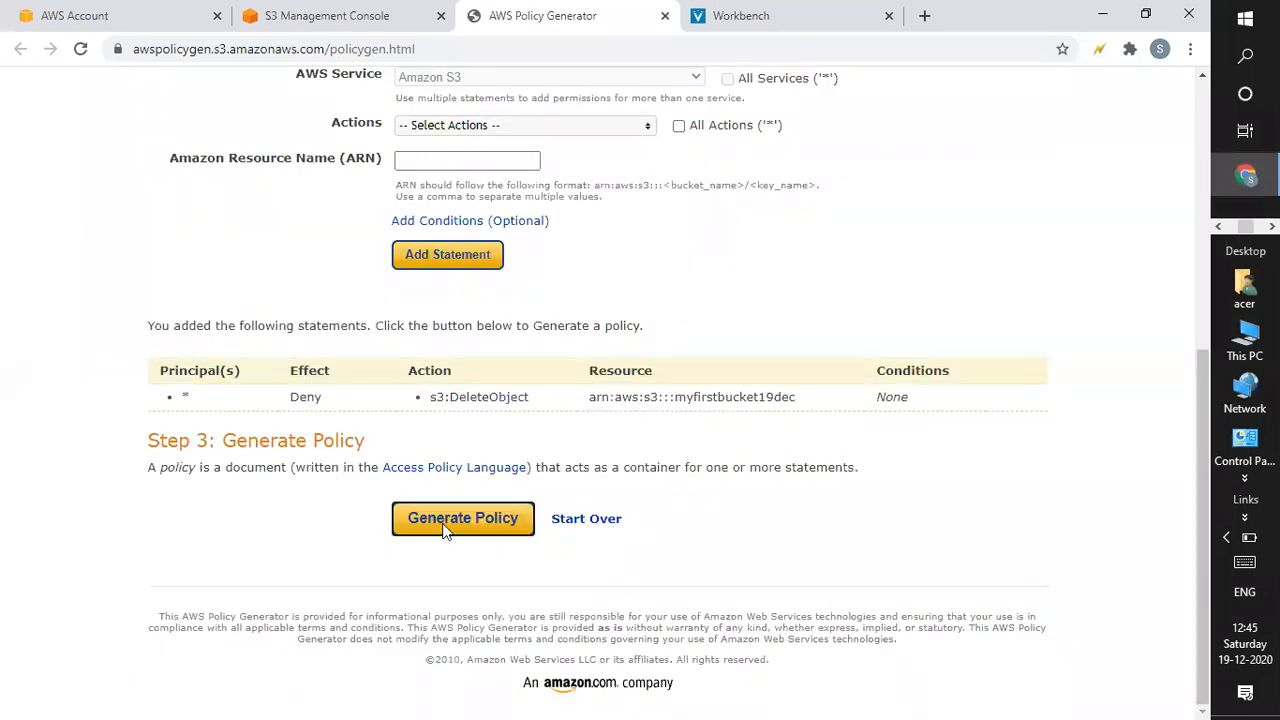
pyautogui.click(446, 528)
pyautogui.moveTo(249, 254); pyautogui.dragTo(350, 525)
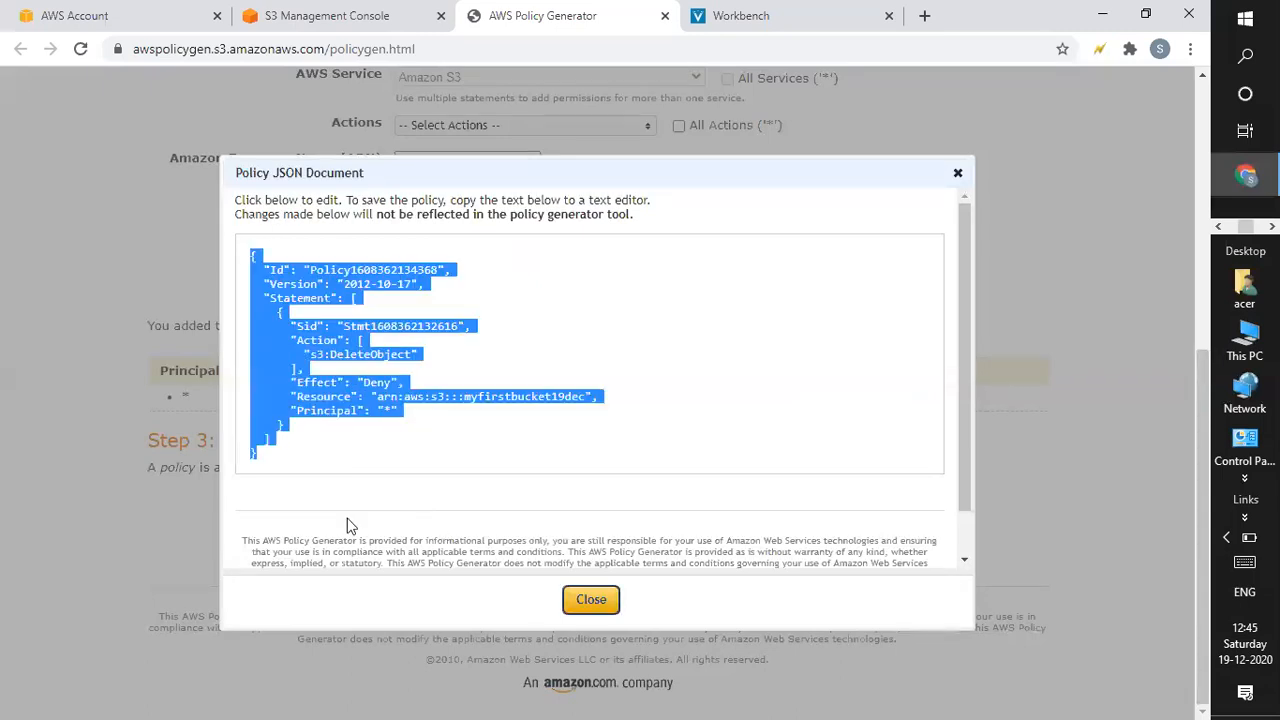
pyautogui.click(370, 30)
pyautogui.click(285, 490)
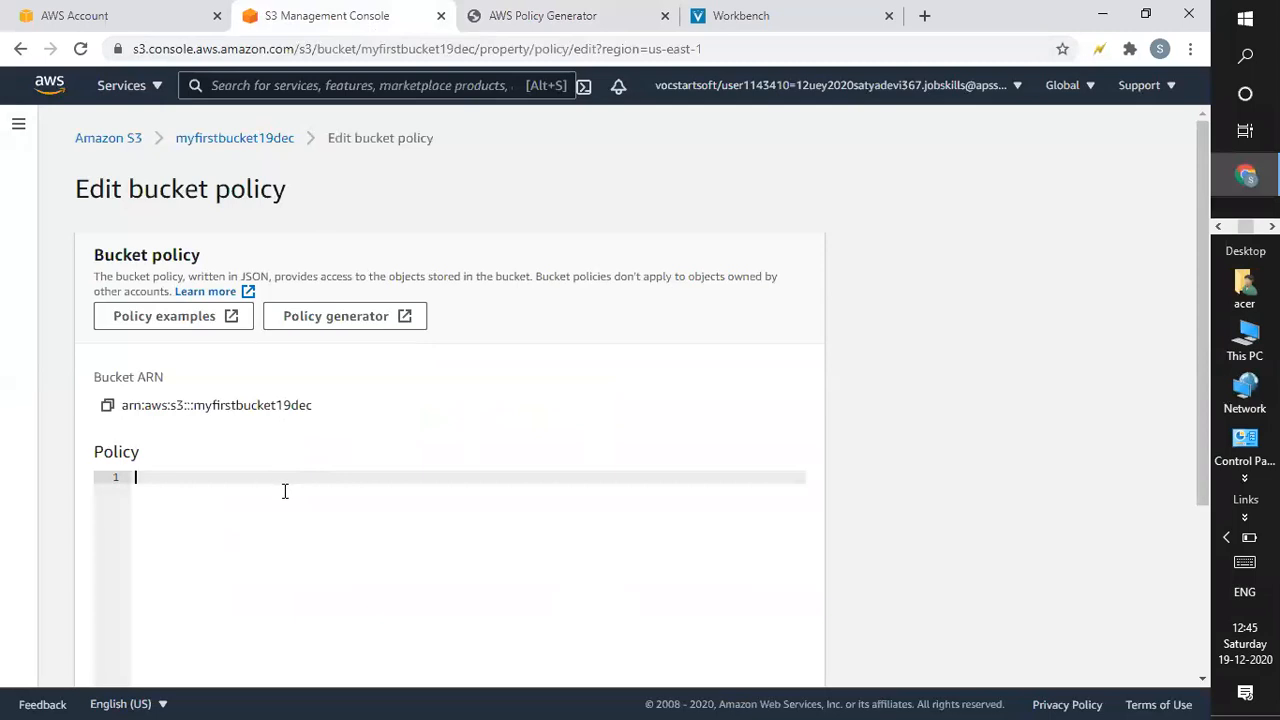
# Paste the Deny DeleteObject JSON, set Resource to arn:aws:s3:::myfirstbucket19dec/*, and save.
pyautogui.hotkey('ctrl', 'v')
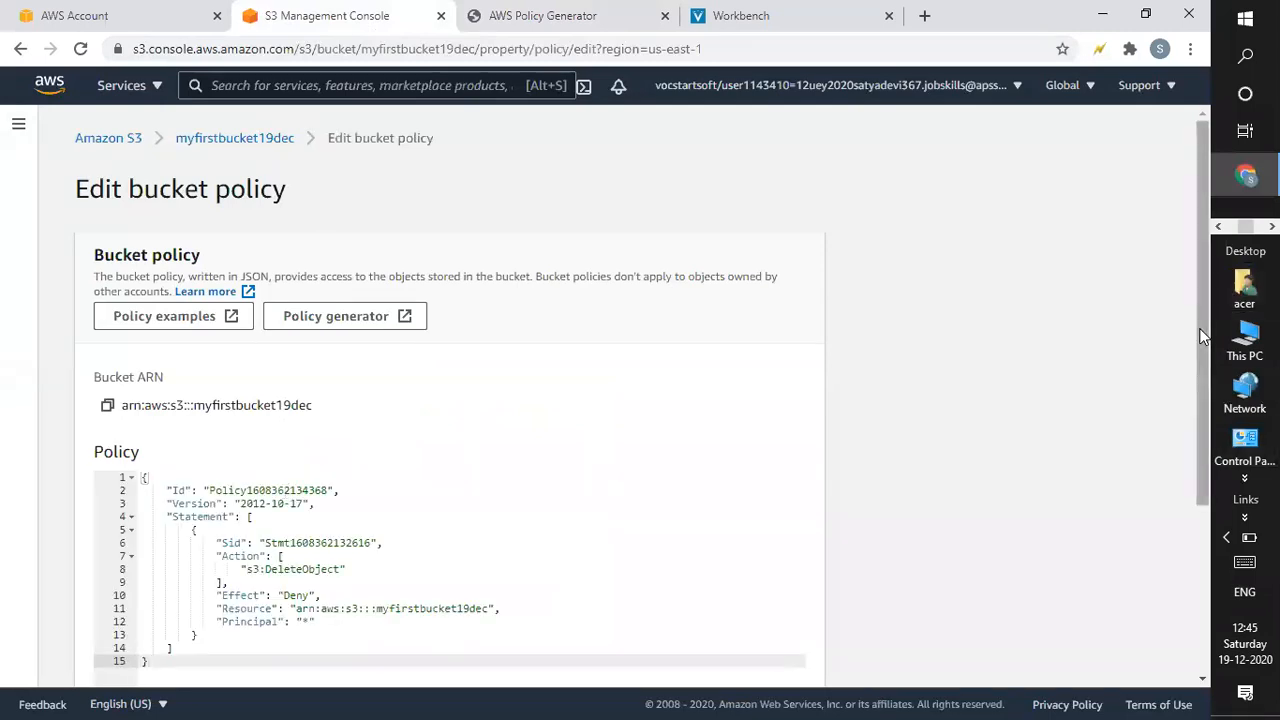
pyautogui.scroll(-2, 1190, 422)
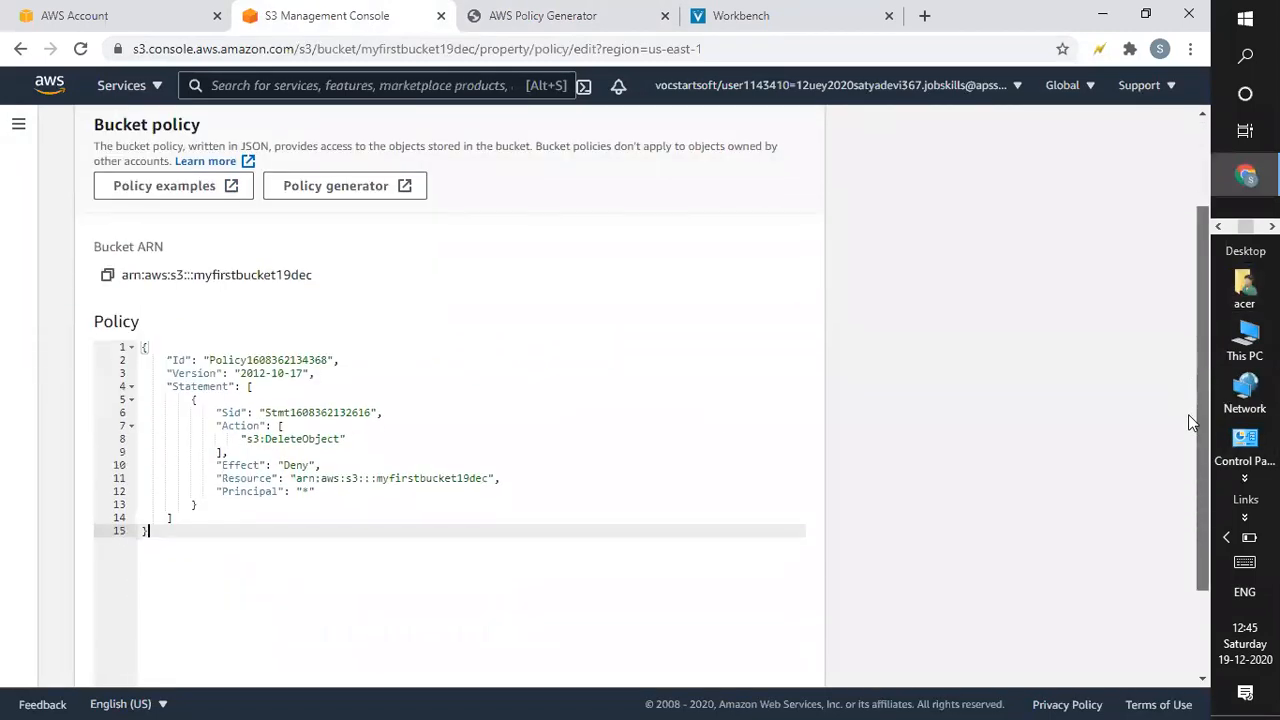
pyautogui.click(488, 477)
pyautogui.write('/*')
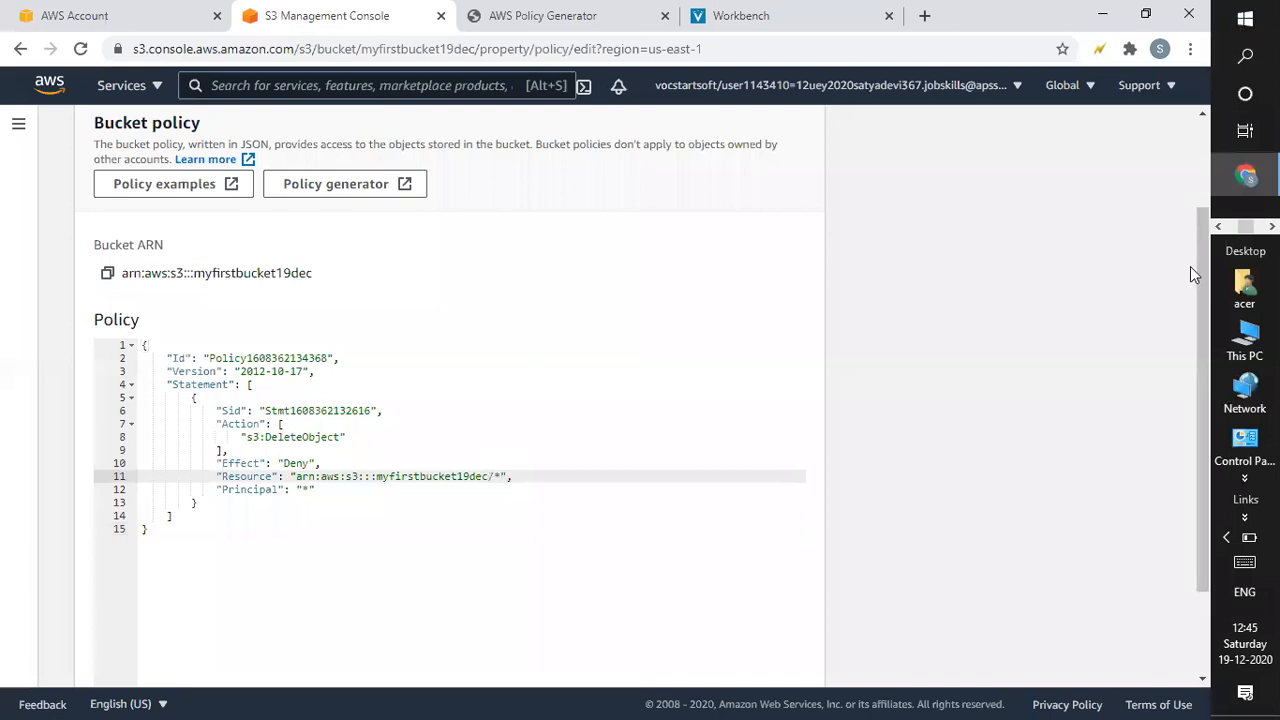
pyautogui.moveTo(1198, 270); pyautogui.dragTo(984, 430)
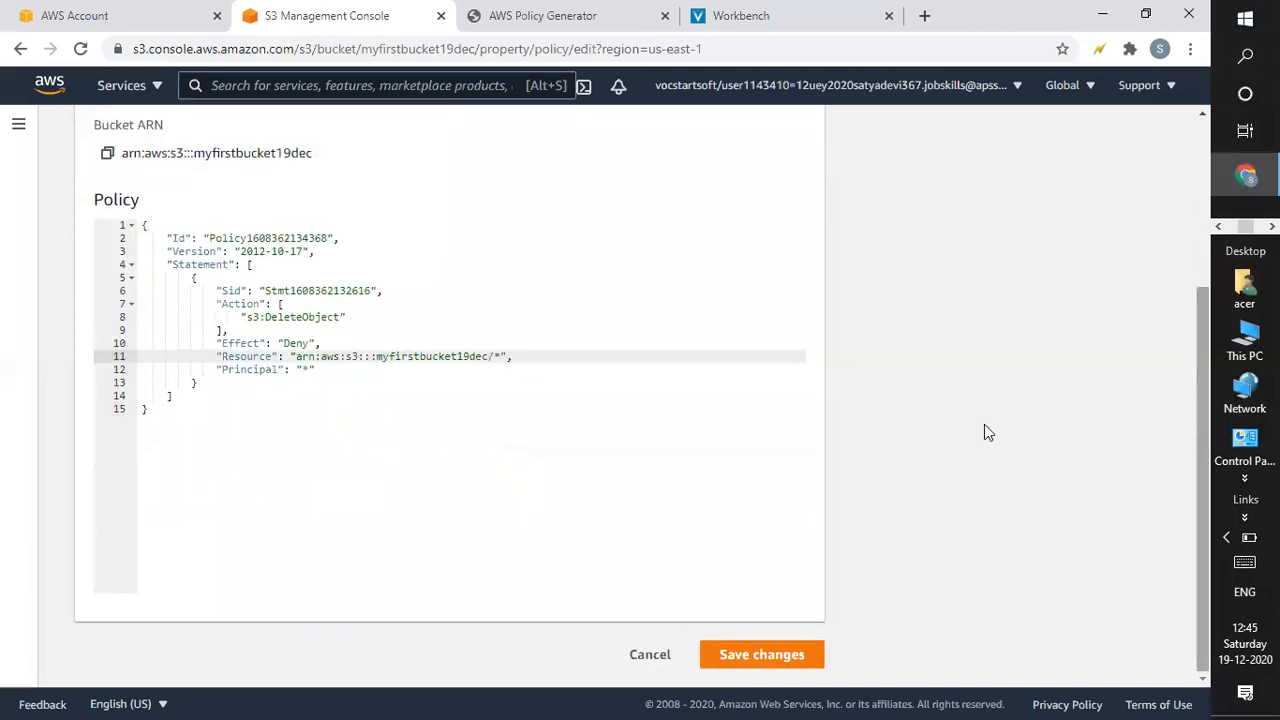
pyautogui.click(770, 648)
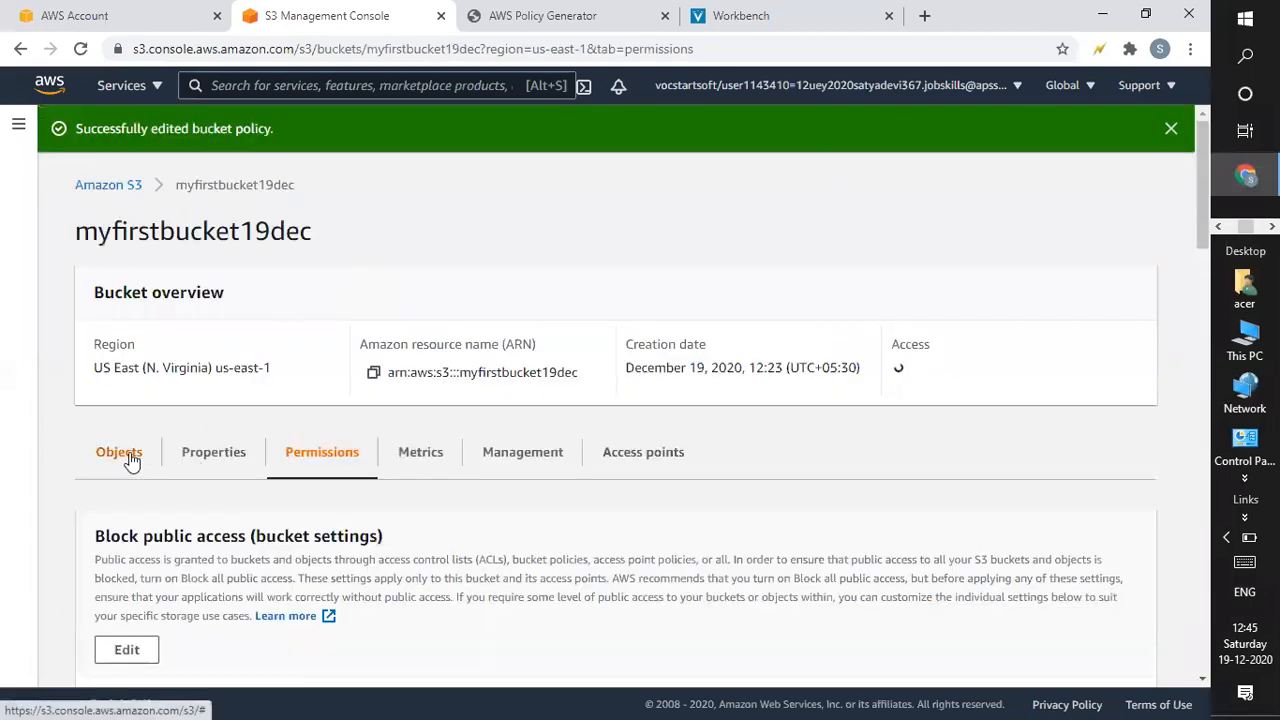
# Try deleting s3-static-hosting.png, confirming with 'delete', and see it fail with Access denied.
pyautogui.click(128, 458)
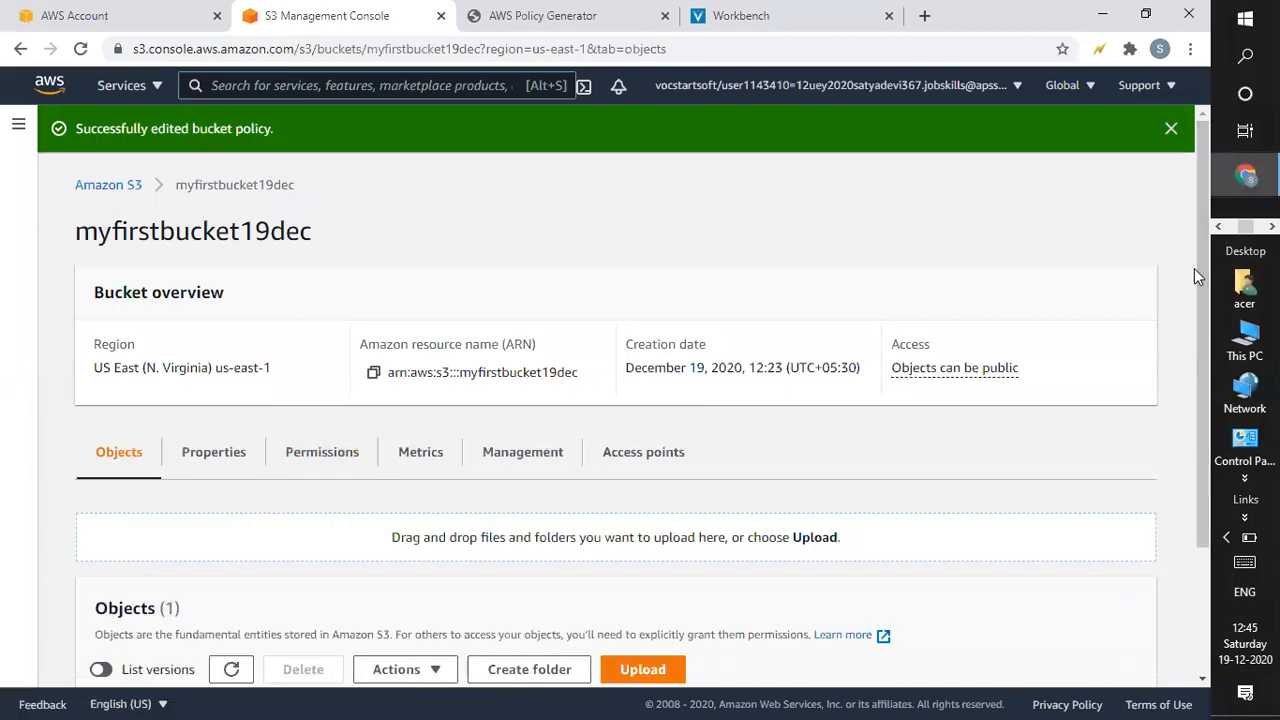
pyautogui.scroll(-2, 1194, 268)
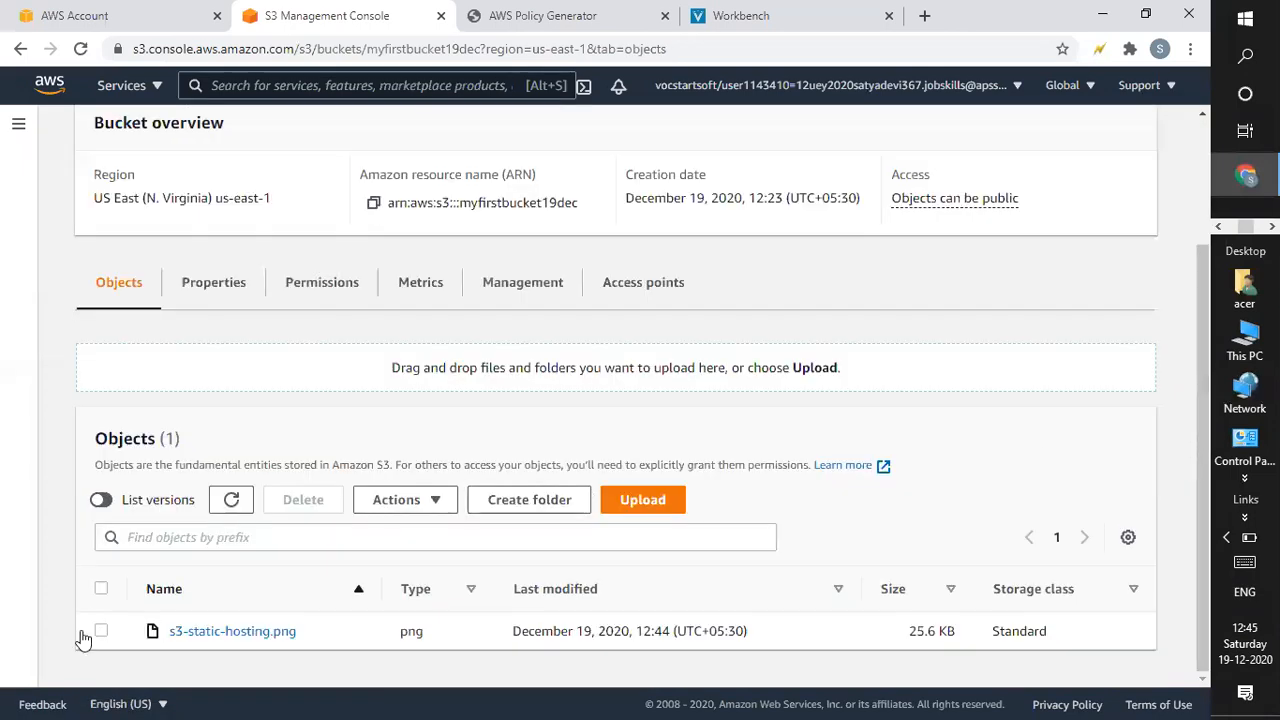
pyautogui.click(101, 631)
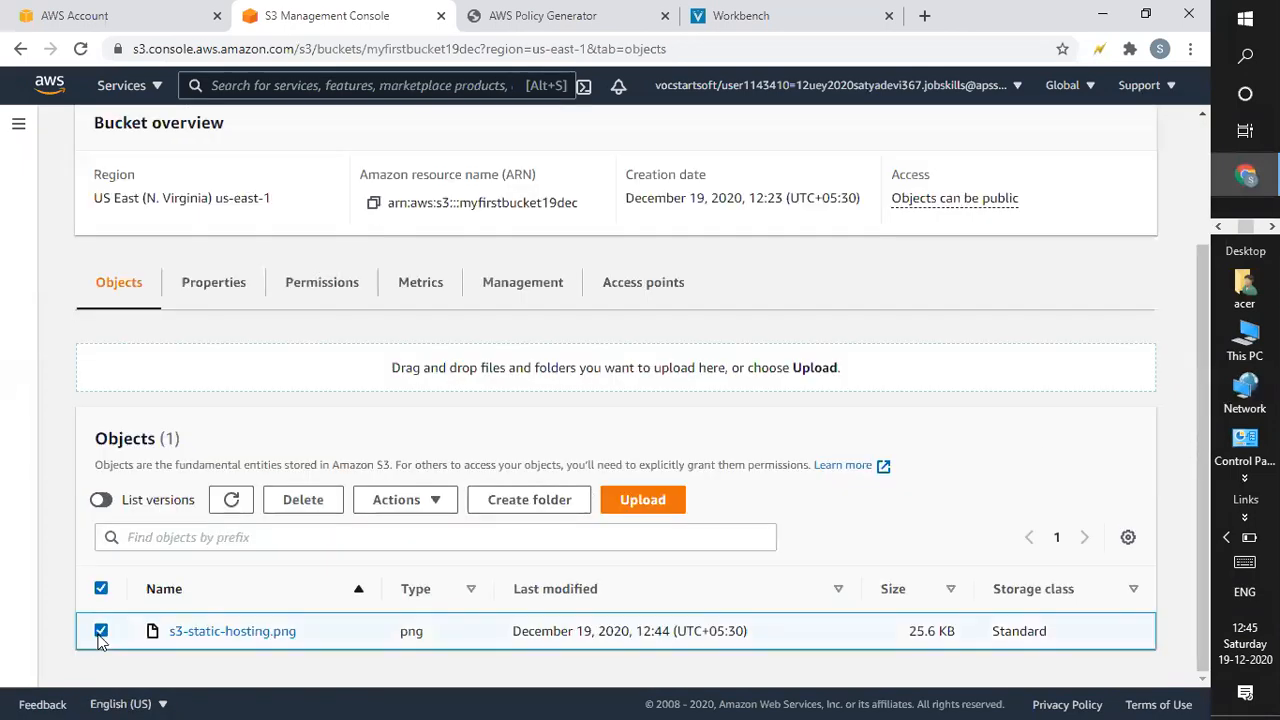
pyautogui.click(288, 503)
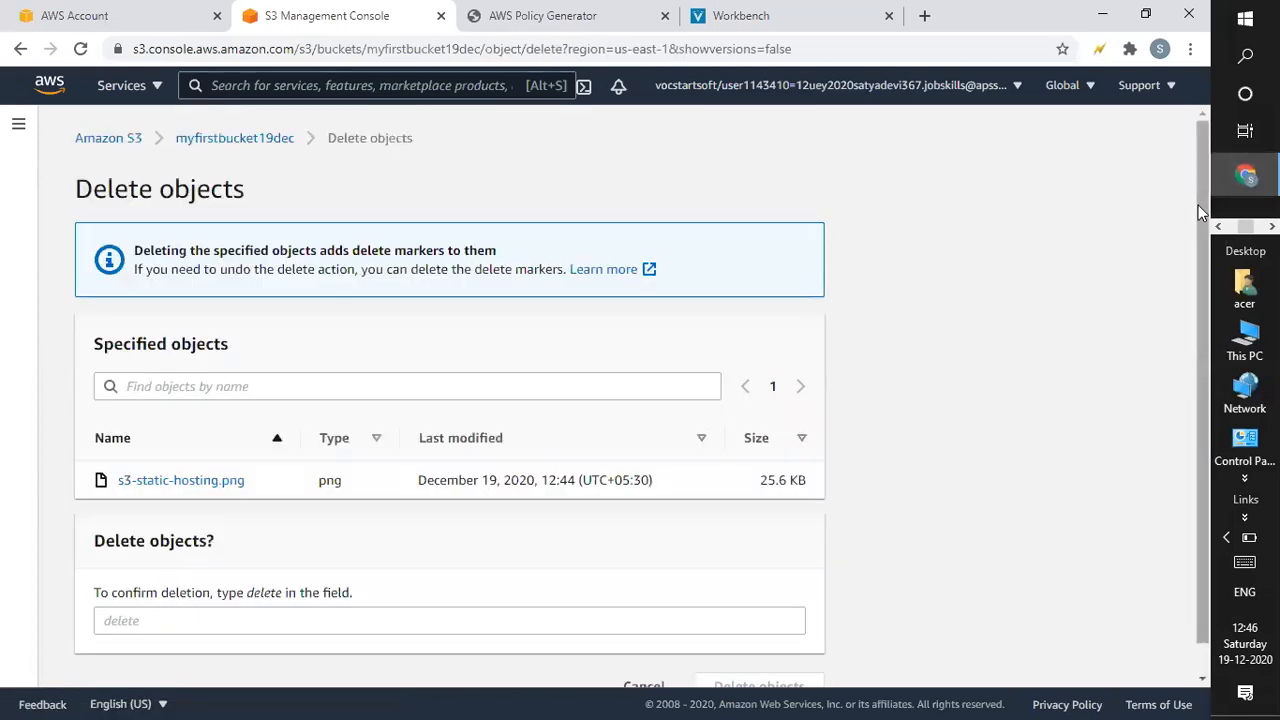
pyautogui.moveTo(1198, 212); pyautogui.dragTo(1216, 348)
pyautogui.click(326, 576)
pyautogui.write('delt')
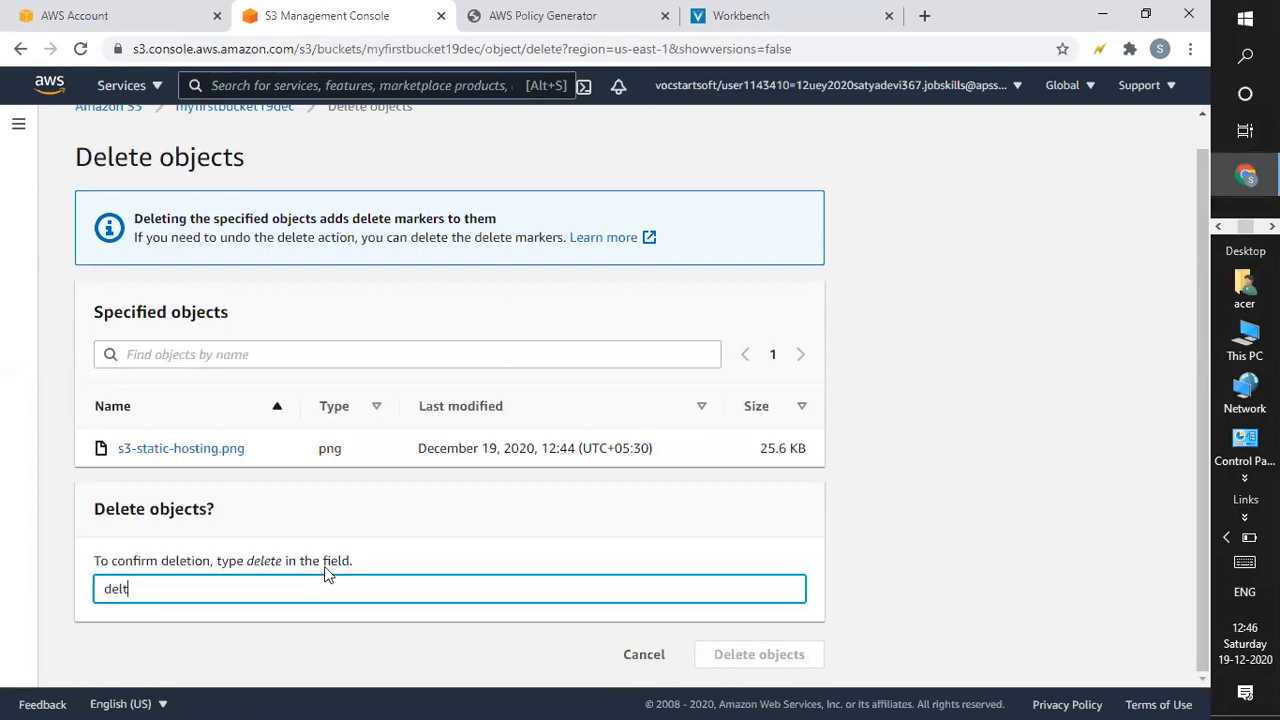
pyautogui.press('BackSpace')
pyautogui.write('ete')
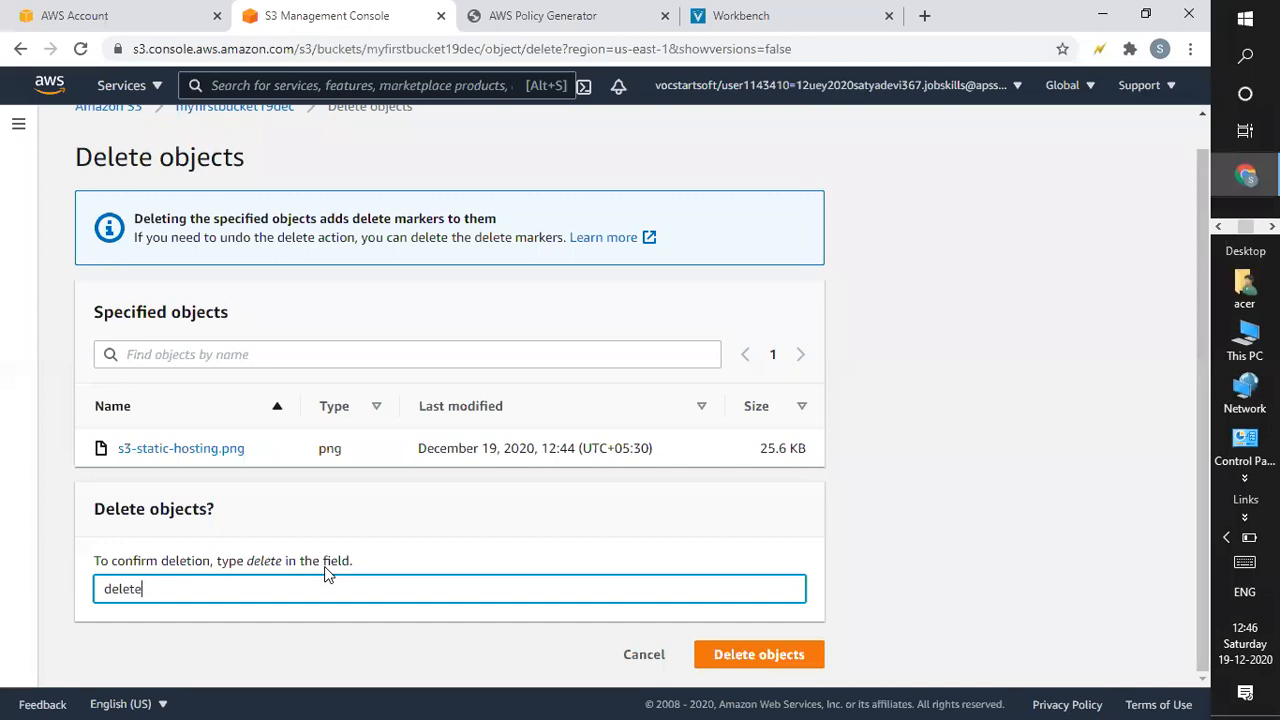
pyautogui.click(845, 645)
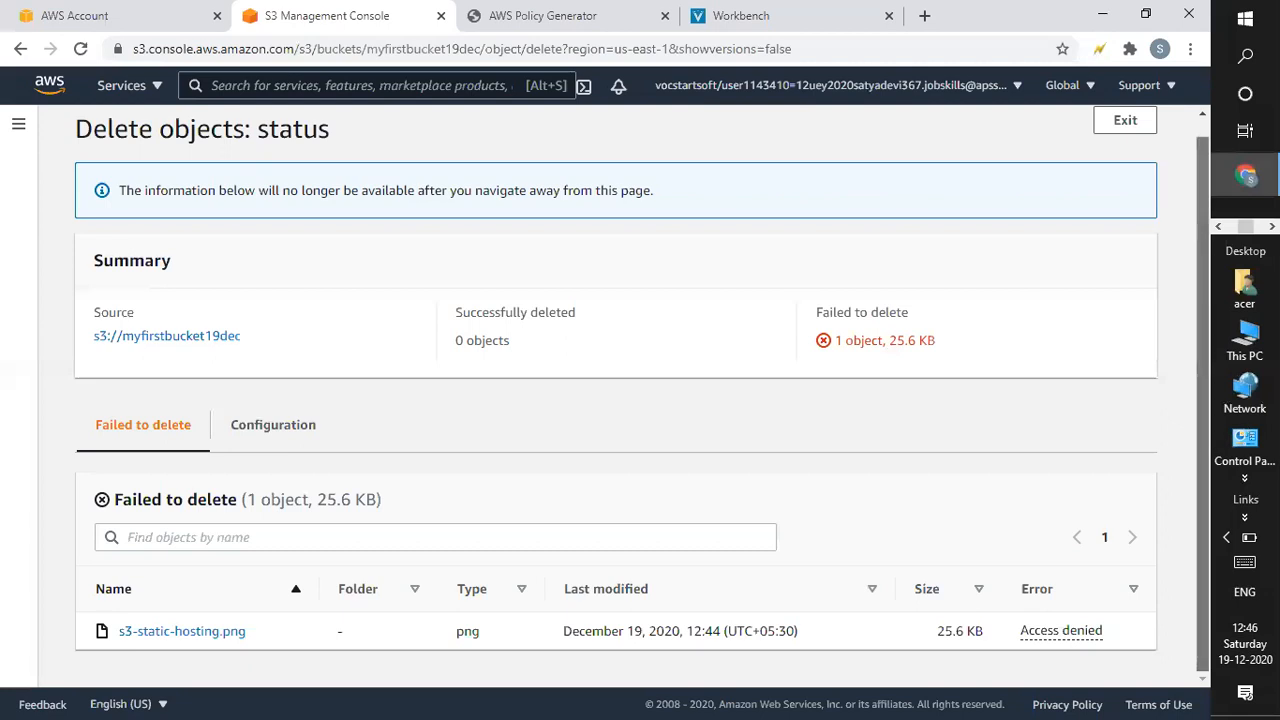
pyautogui.scroll(1, 1172, 200)
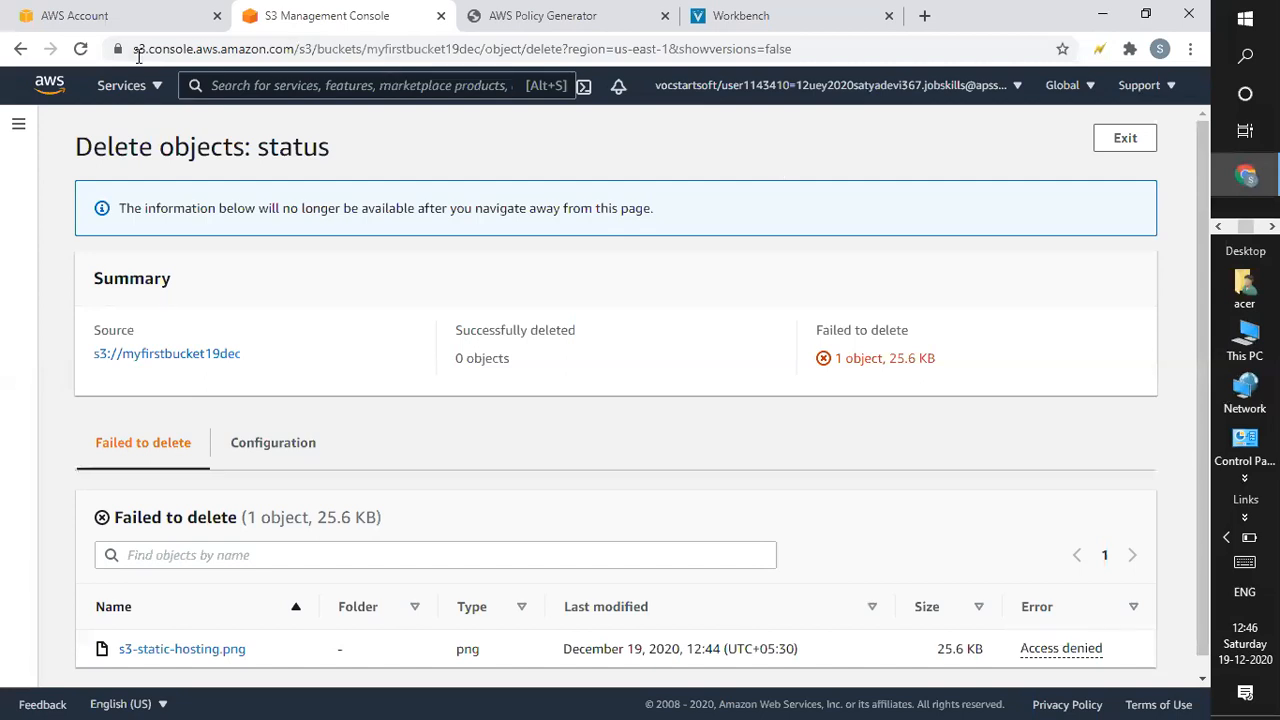
# Close the generated JSON, reselect S3 Bucket Policy and Deny, then close the Policy Generator tab.
pyautogui.click(528, 18)
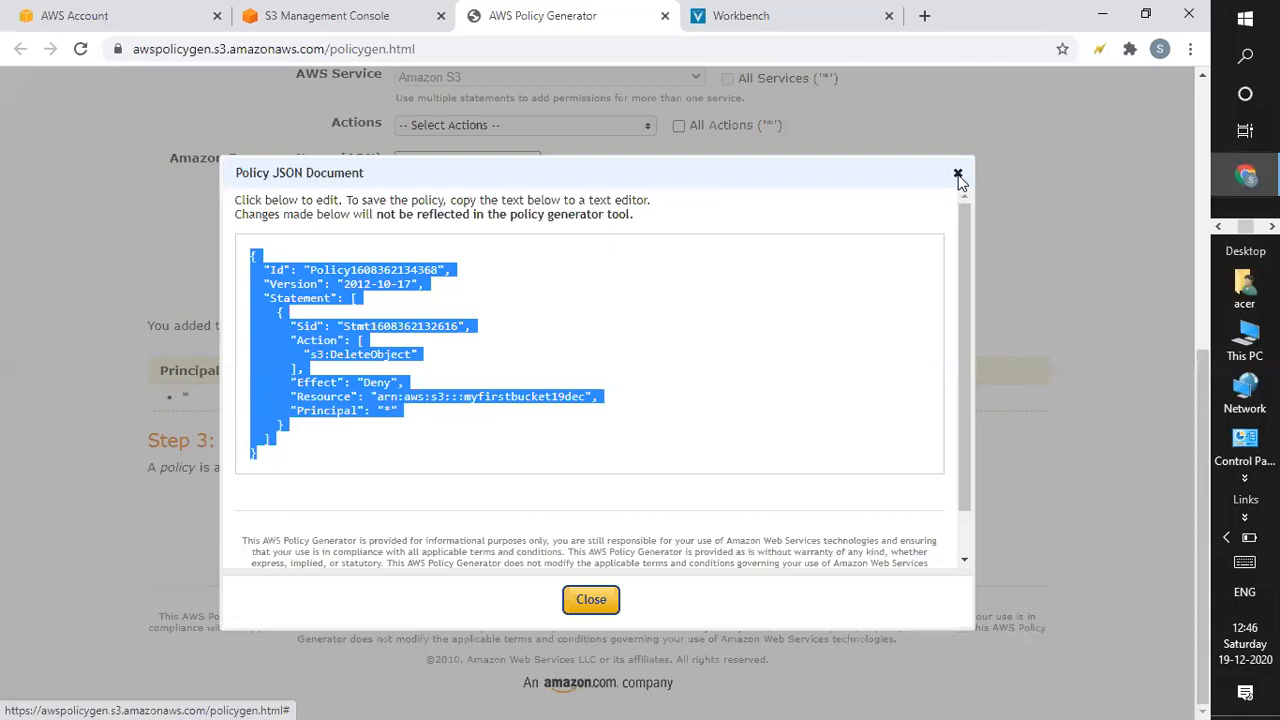
pyautogui.click(958, 177)
pyautogui.moveTo(1205, 426); pyautogui.dragTo(1205, 156)
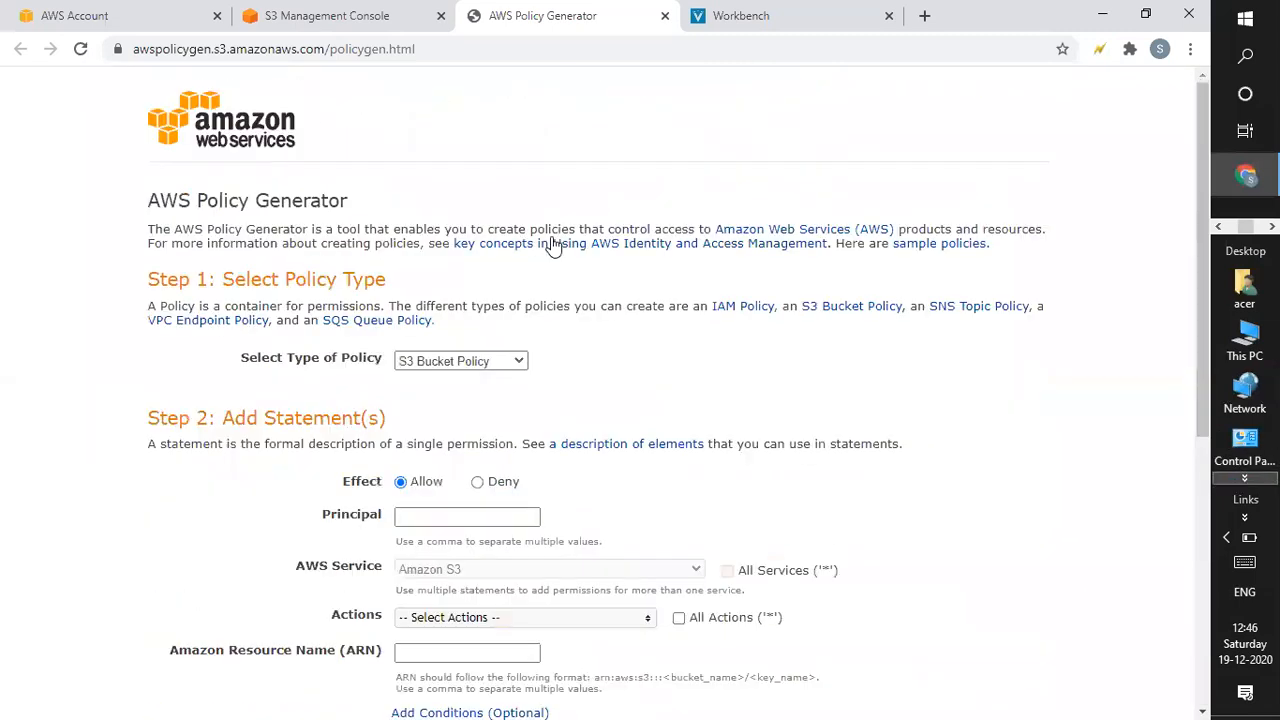
pyautogui.click(460, 362)
pyautogui.click(463, 366)
pyautogui.click(477, 483)
pyautogui.click(424, 514)
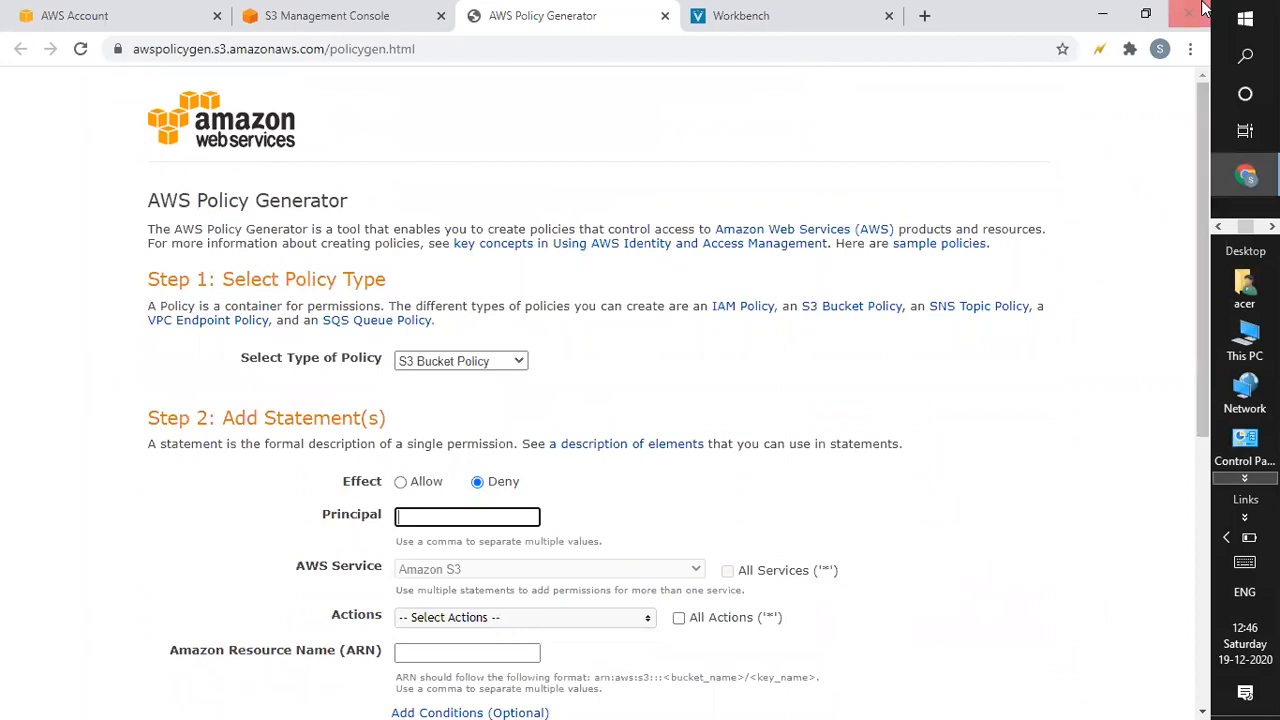
pyautogui.click(665, 16)
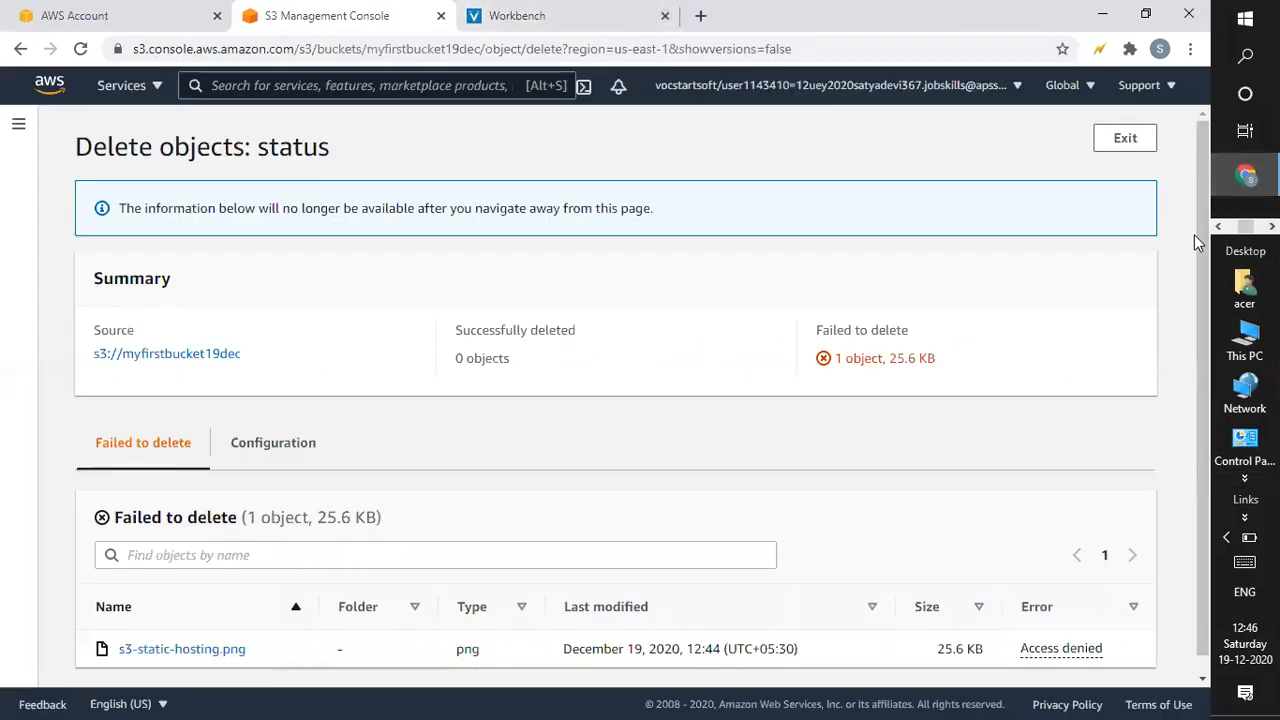
# Review the delete status page listing s3-static-hosting.png as failed with Access denied.
pyautogui.scroll(-1, 546, 508)
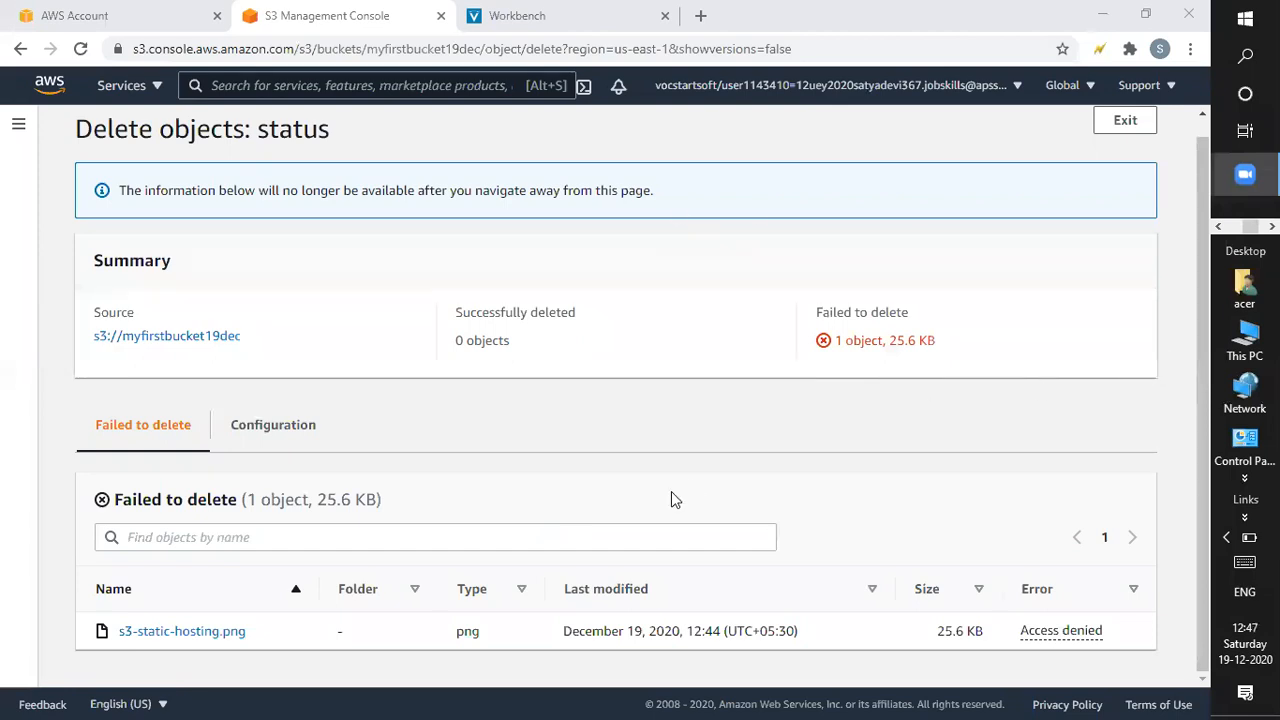
pyautogui.click(1203, 338)
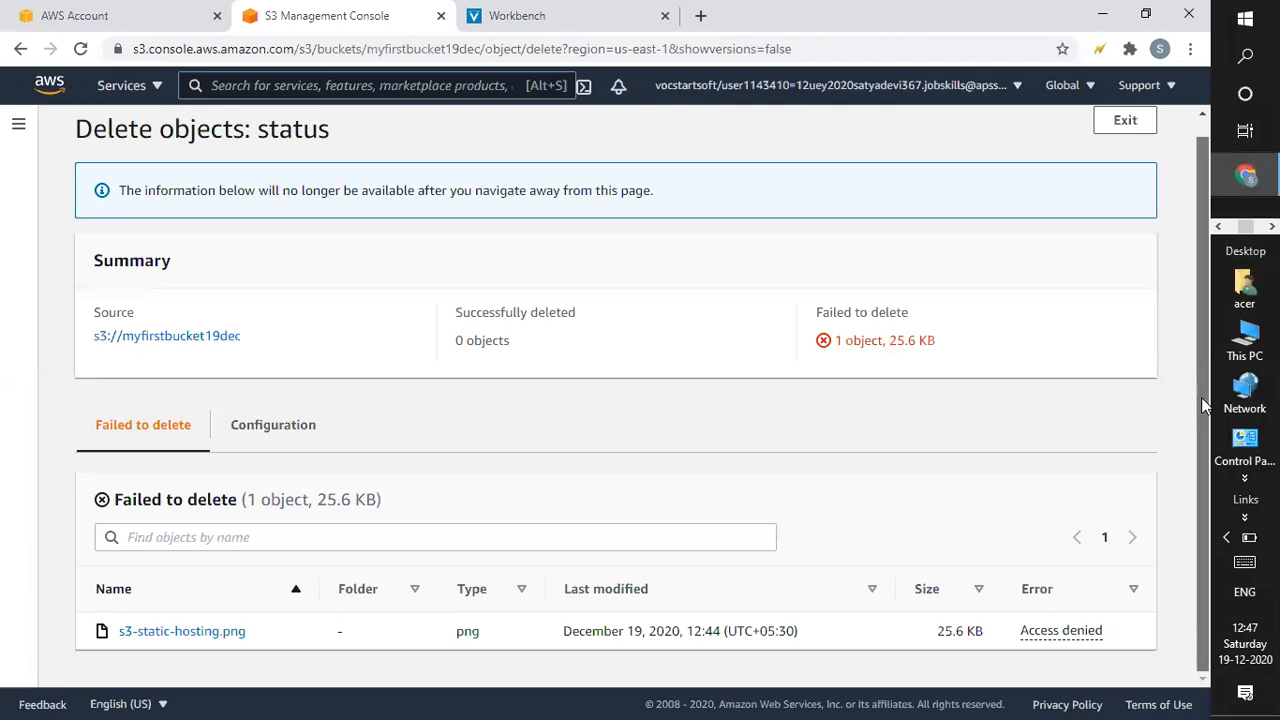
pyautogui.moveTo(1202, 402); pyautogui.dragTo(1190, 460)
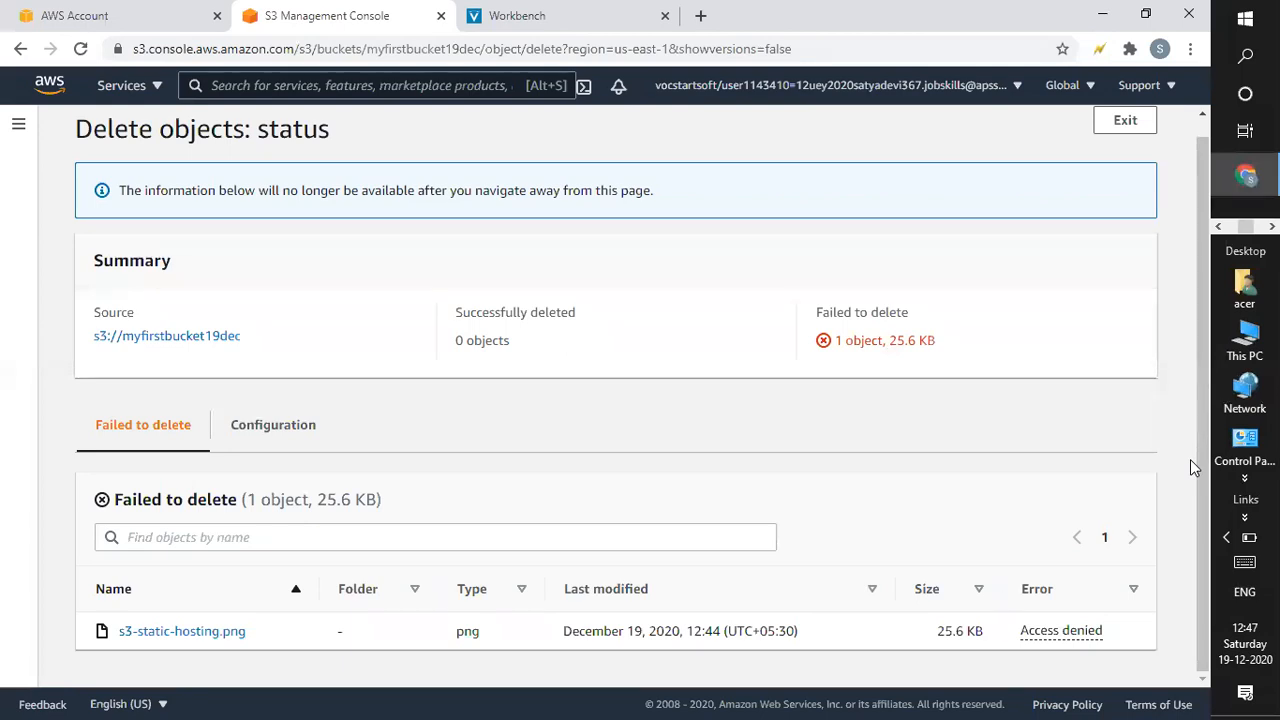
pyautogui.moveTo(1203, 438); pyautogui.dragTo(1213, 304)
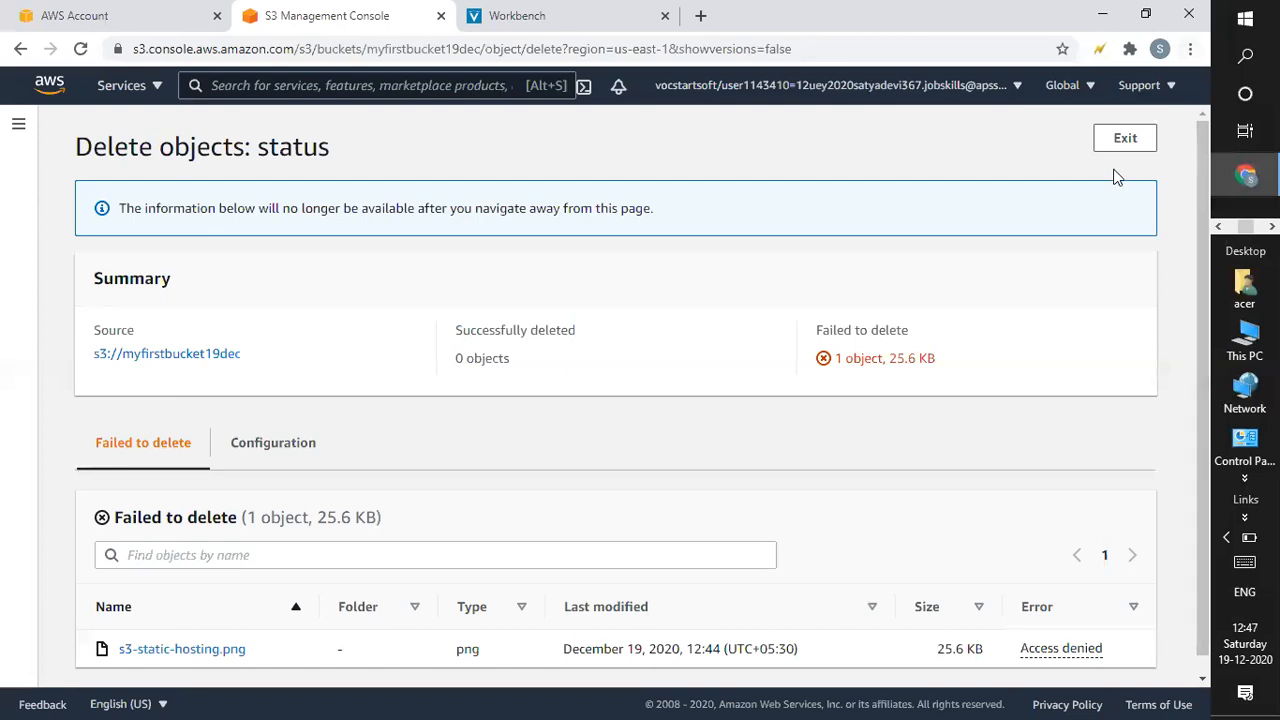
# Edit the bucket ACL so Everyone gets List on objects and Read on the ACL, then save.
pyautogui.click(1122, 140)
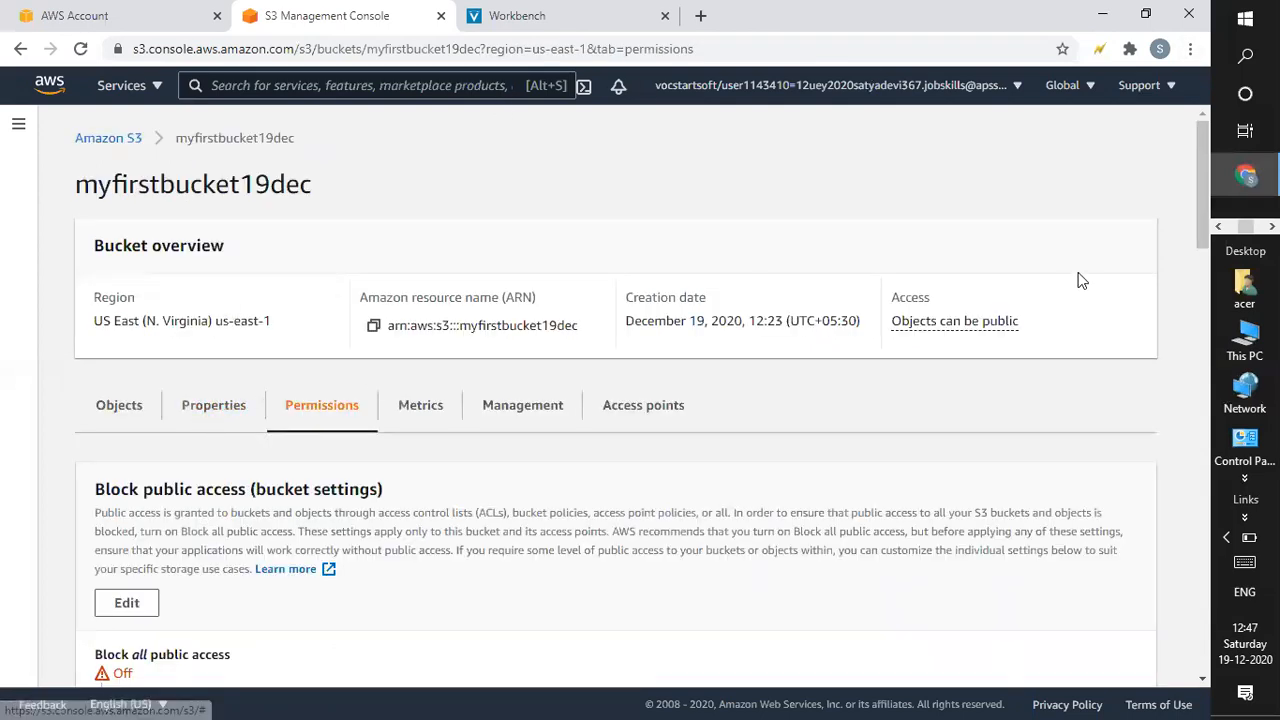
pyautogui.moveTo(1199, 202); pyautogui.dragTo(1201, 470)
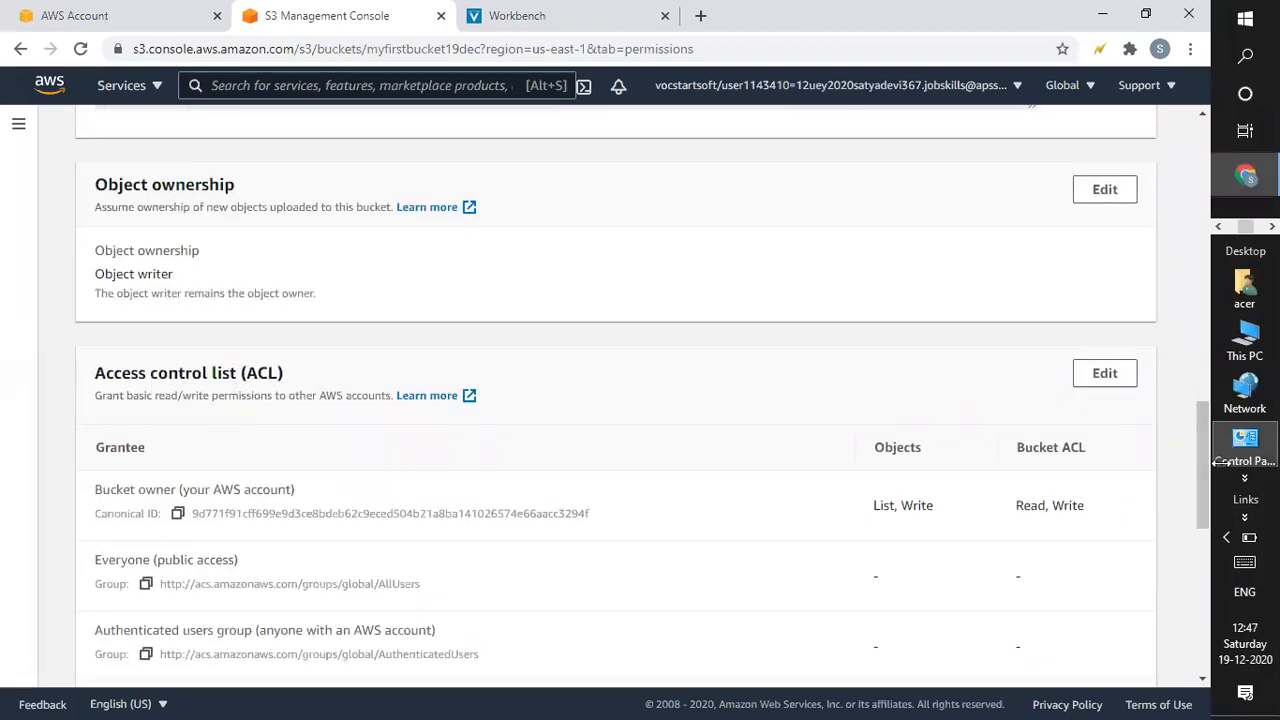
pyautogui.moveTo(1203, 467); pyautogui.dragTo(1203, 487)
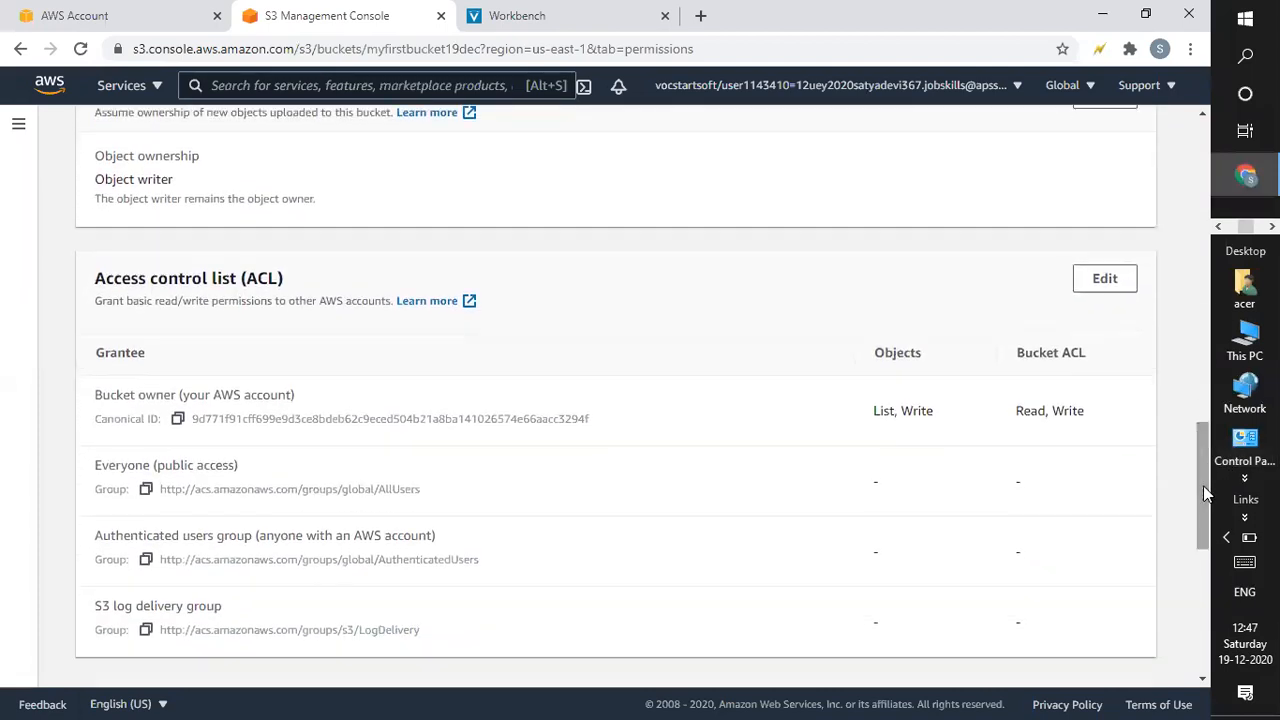
pyautogui.click(1112, 278)
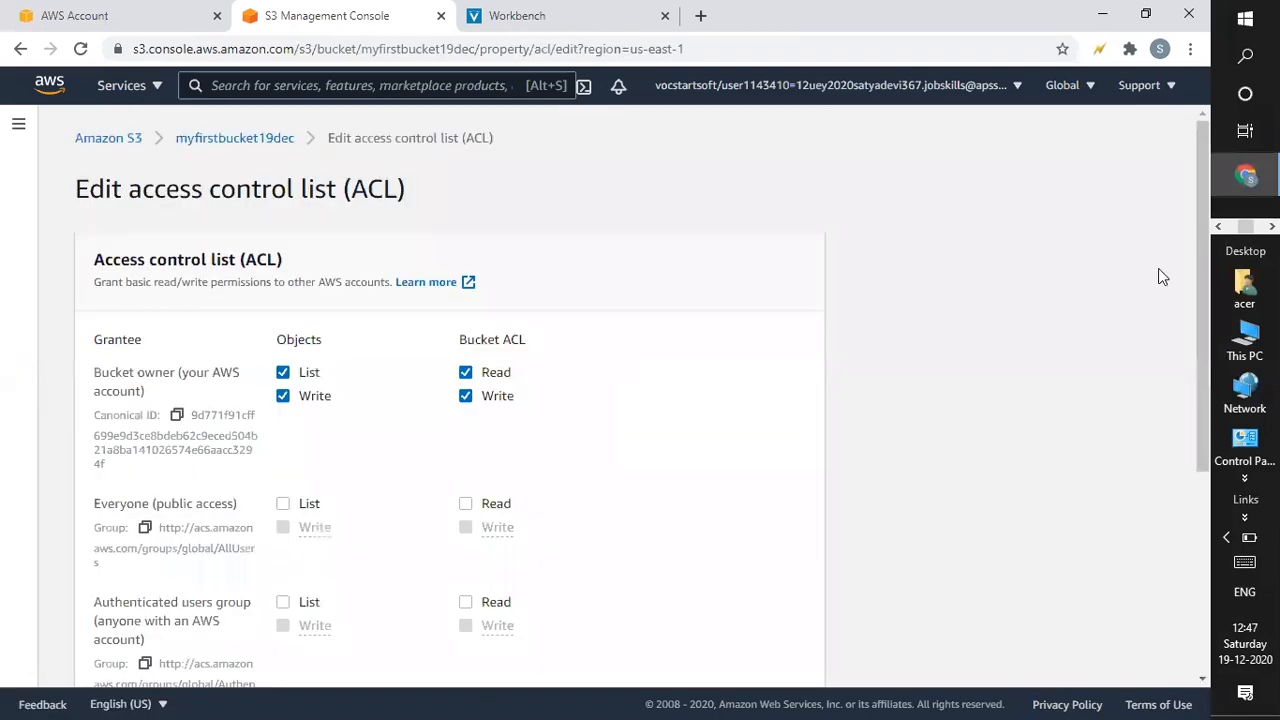
pyautogui.moveTo(1203, 315); pyautogui.dragTo(1203, 350)
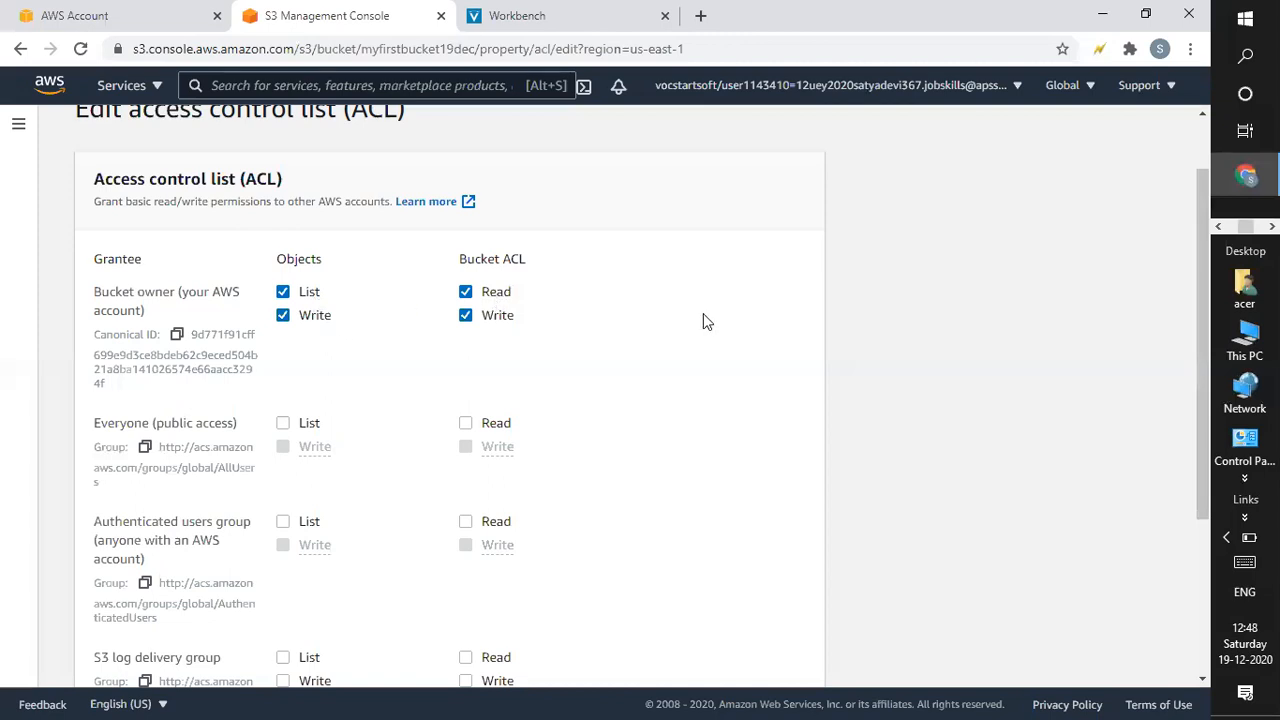
pyautogui.click(282, 426)
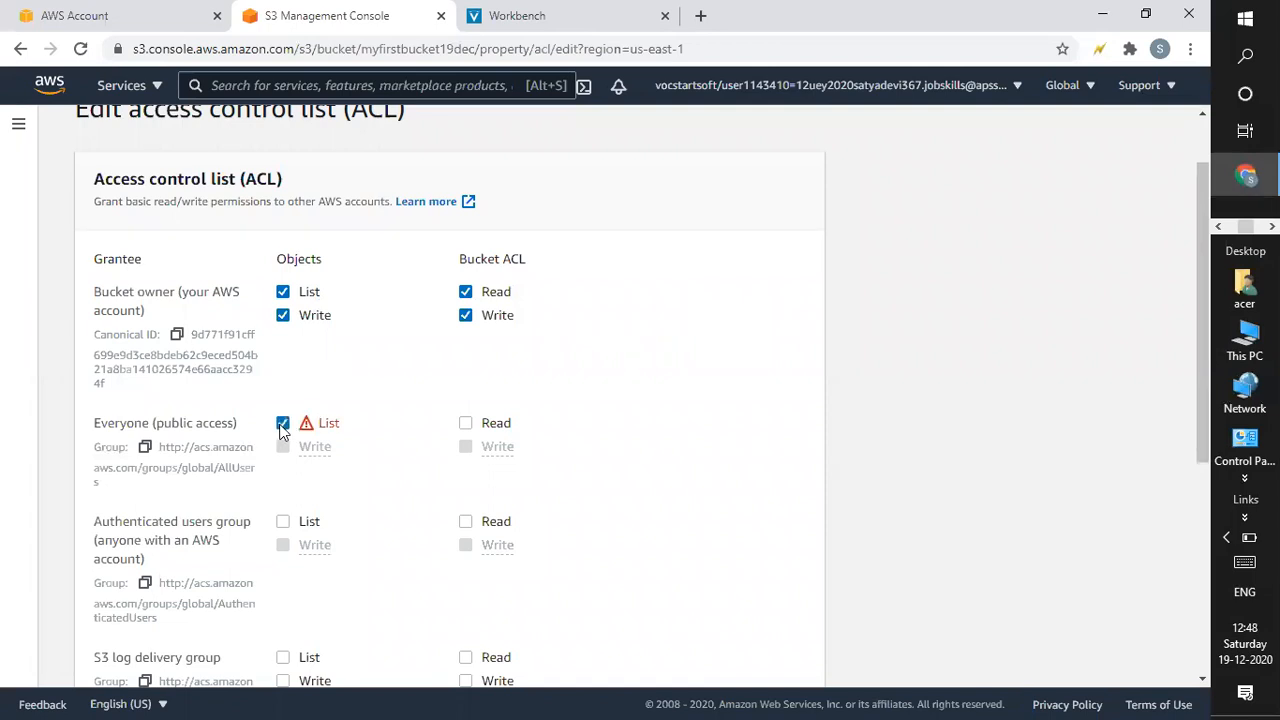
pyautogui.click(467, 425)
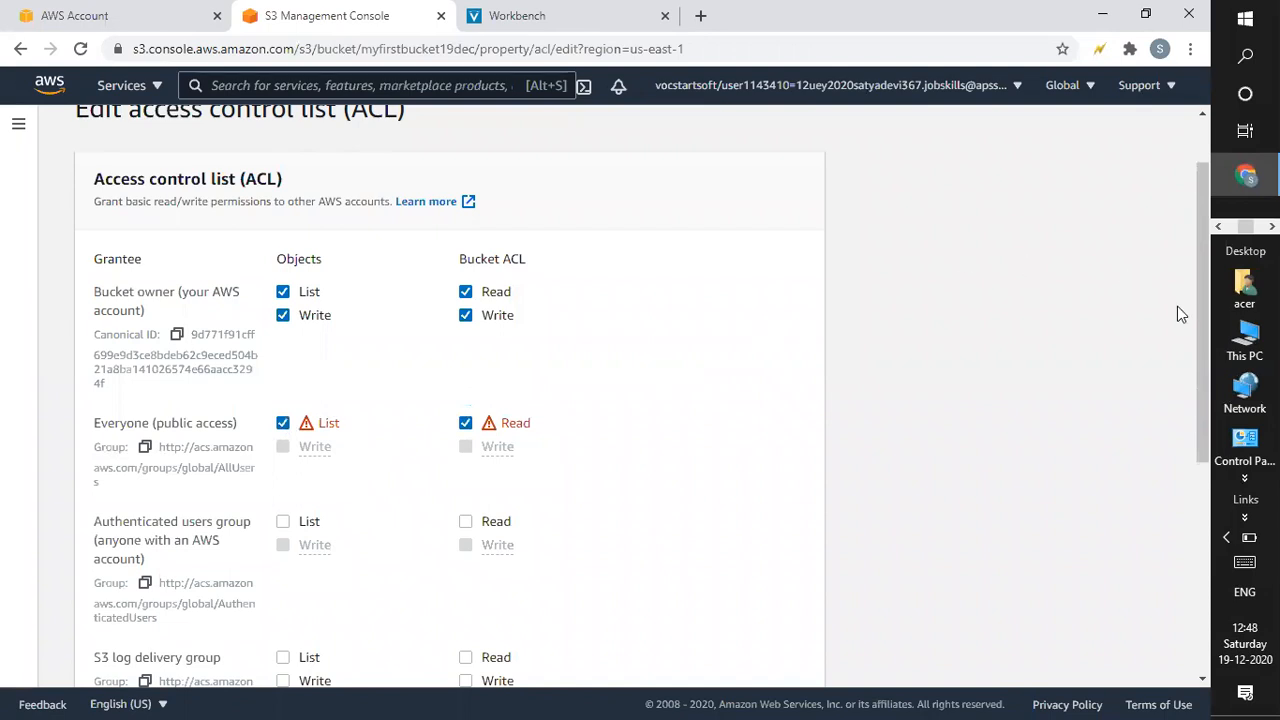
pyautogui.moveTo(1196, 319); pyautogui.dragTo(1181, 508)
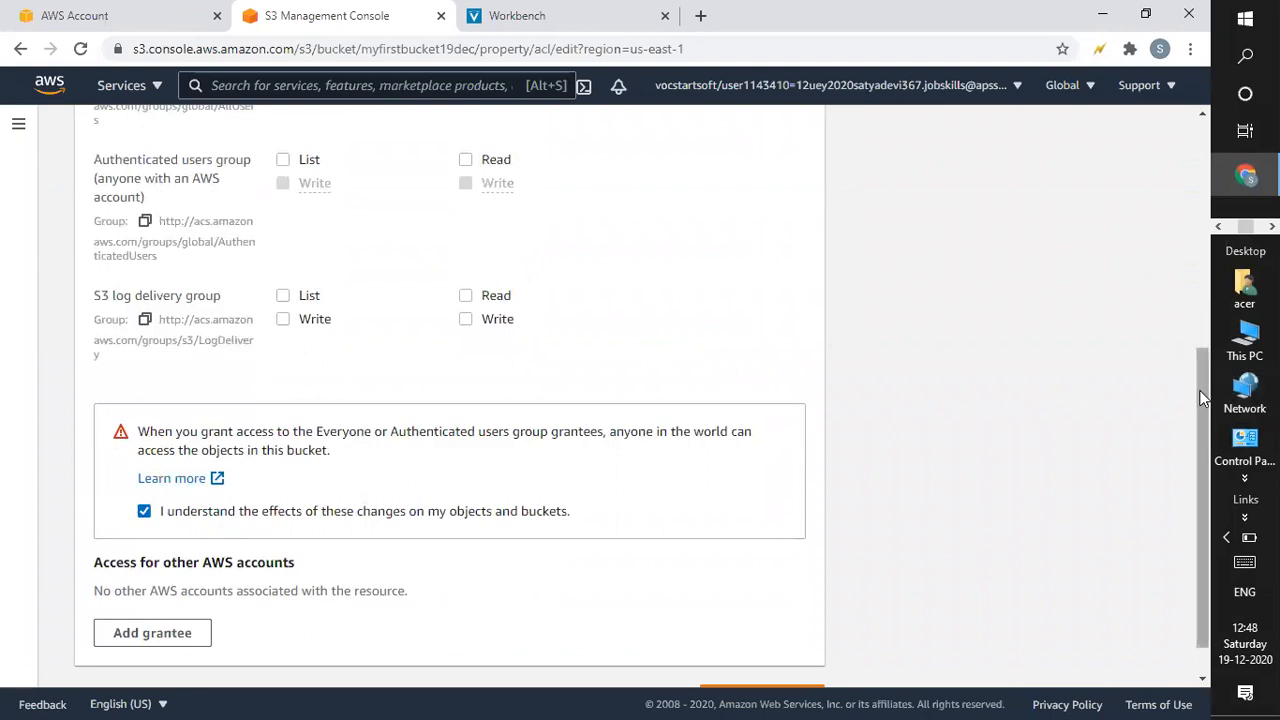
pyautogui.moveTo(1199, 400); pyautogui.dragTo(1193, 570)
pyautogui.click(790, 654)
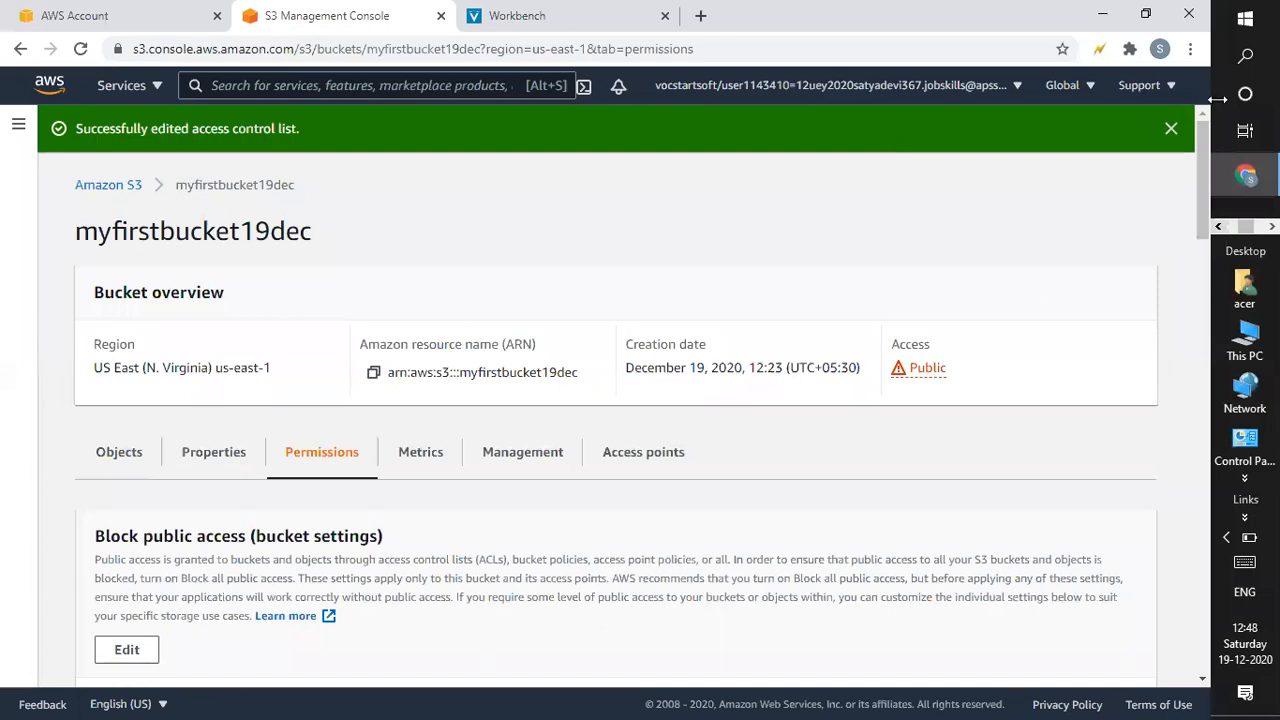
# Review the permissions page and dismiss the 'Successfully edited access control list' banner.
pyautogui.moveTo(1204, 152); pyautogui.dragTo(1203, 315)
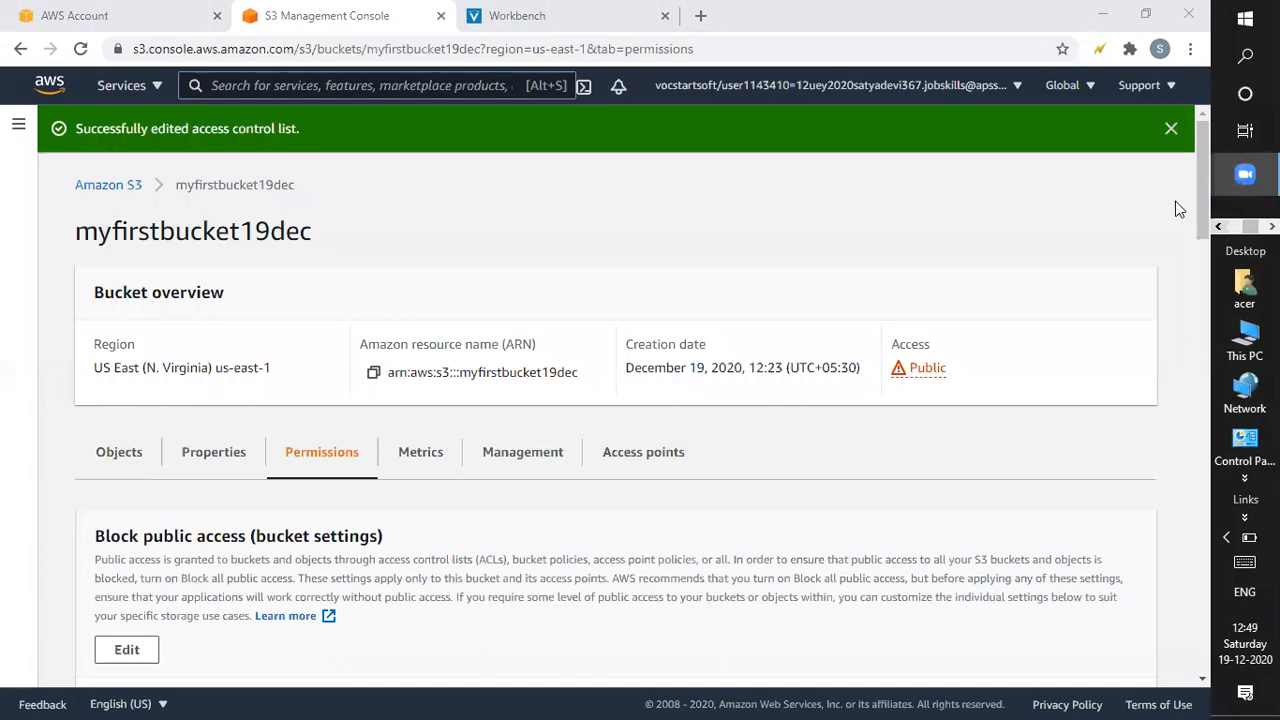
pyautogui.click(1197, 218)
pyautogui.scroll(-2, 1176, 487)
pyautogui.scroll(-10, 1176, 487)
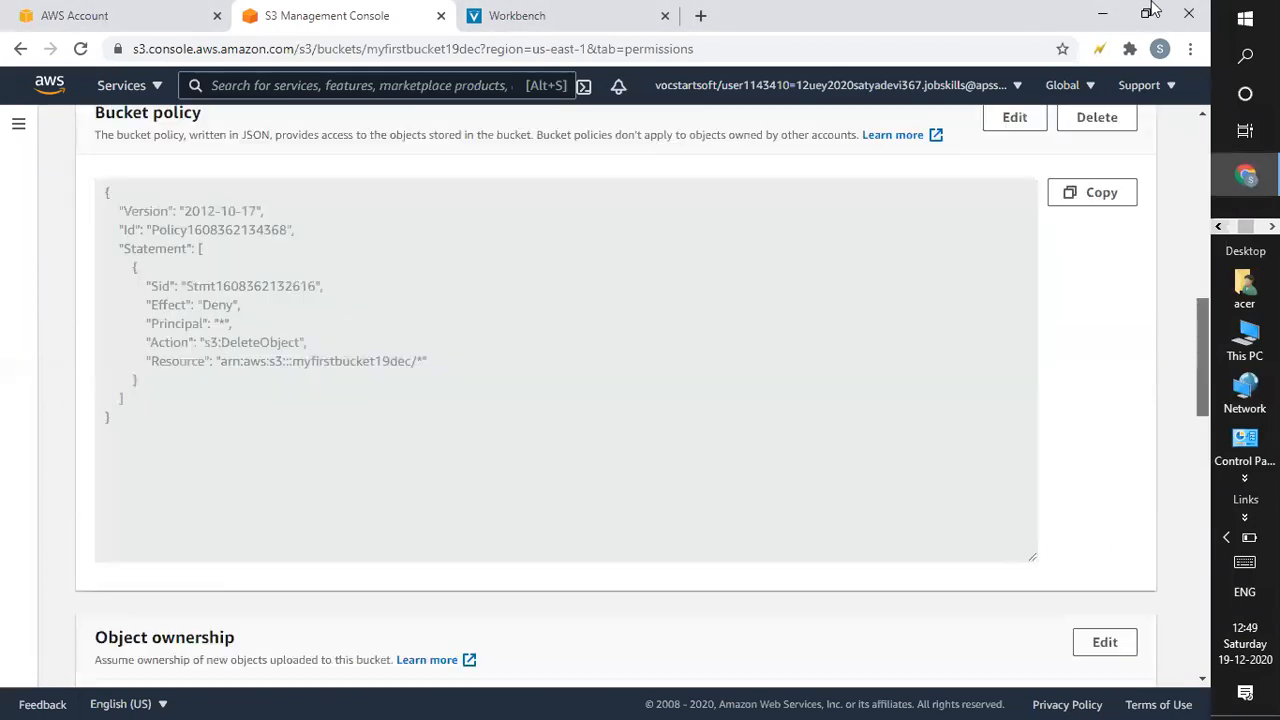
pyautogui.scroll(15, 1176, 487)
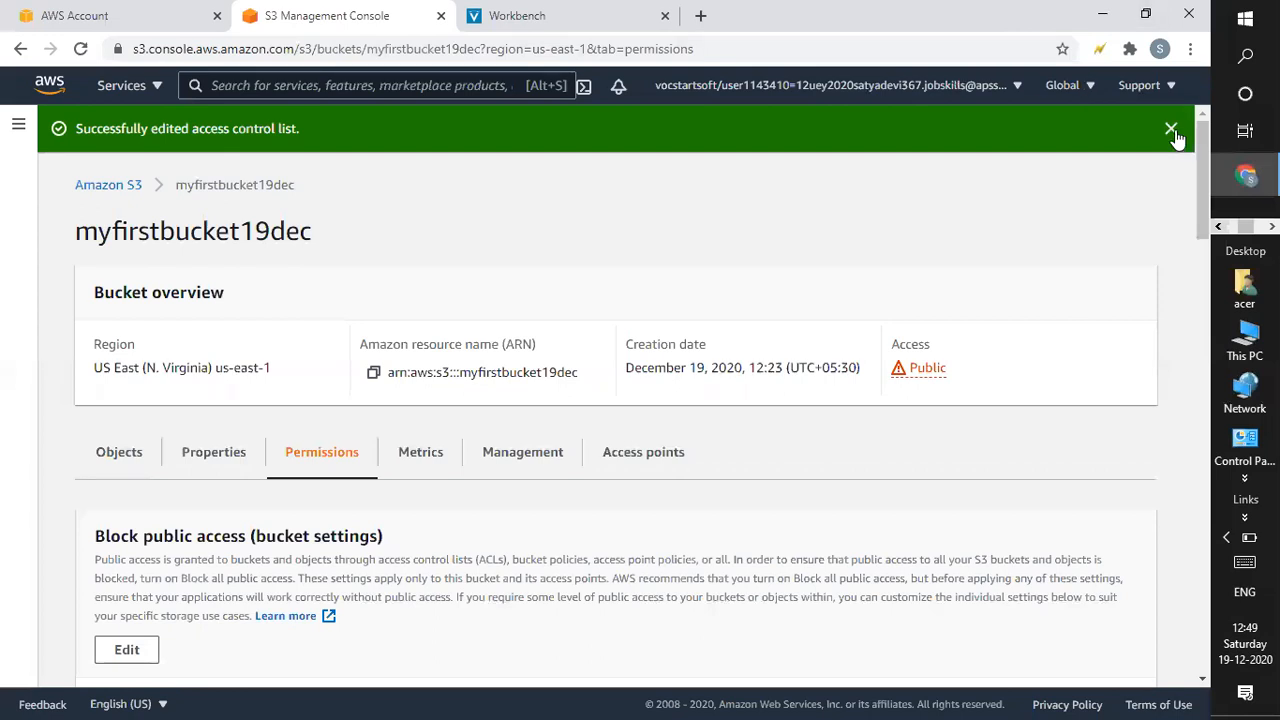
pyautogui.click(1172, 130)
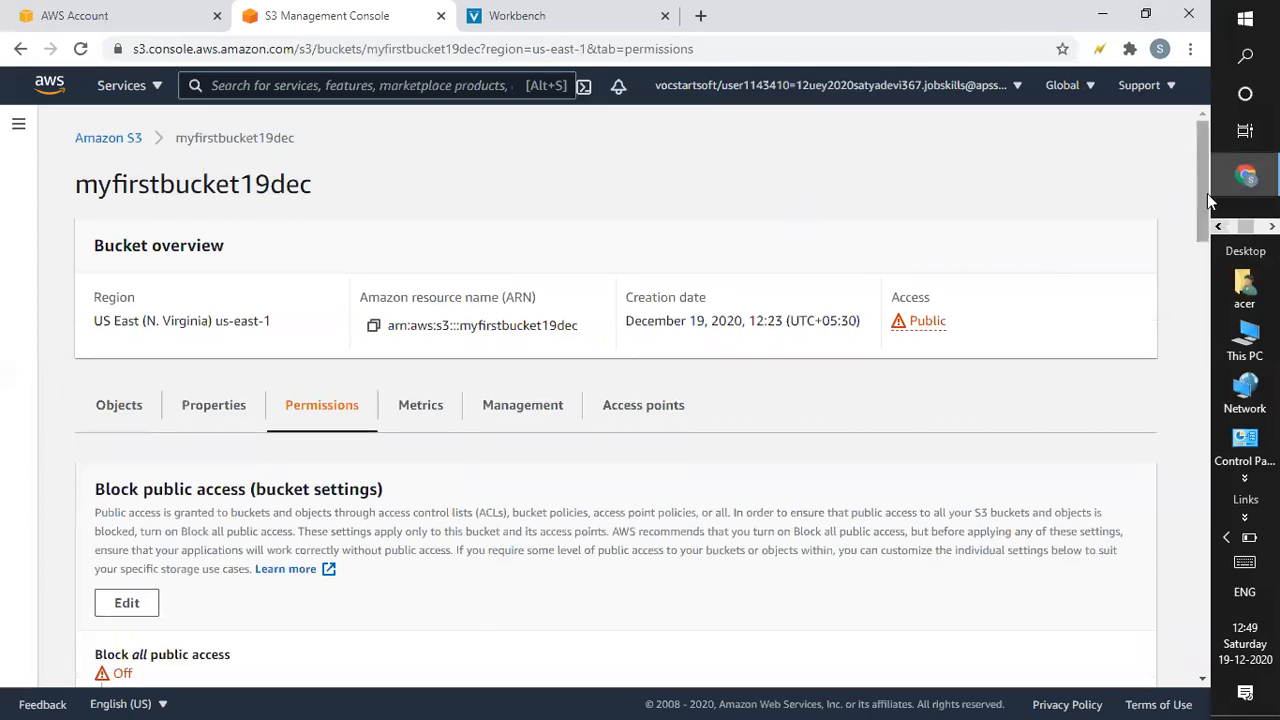
pyautogui.scroll(-3, 1183, 517)
pyautogui.scroll(3, 1183, 517)
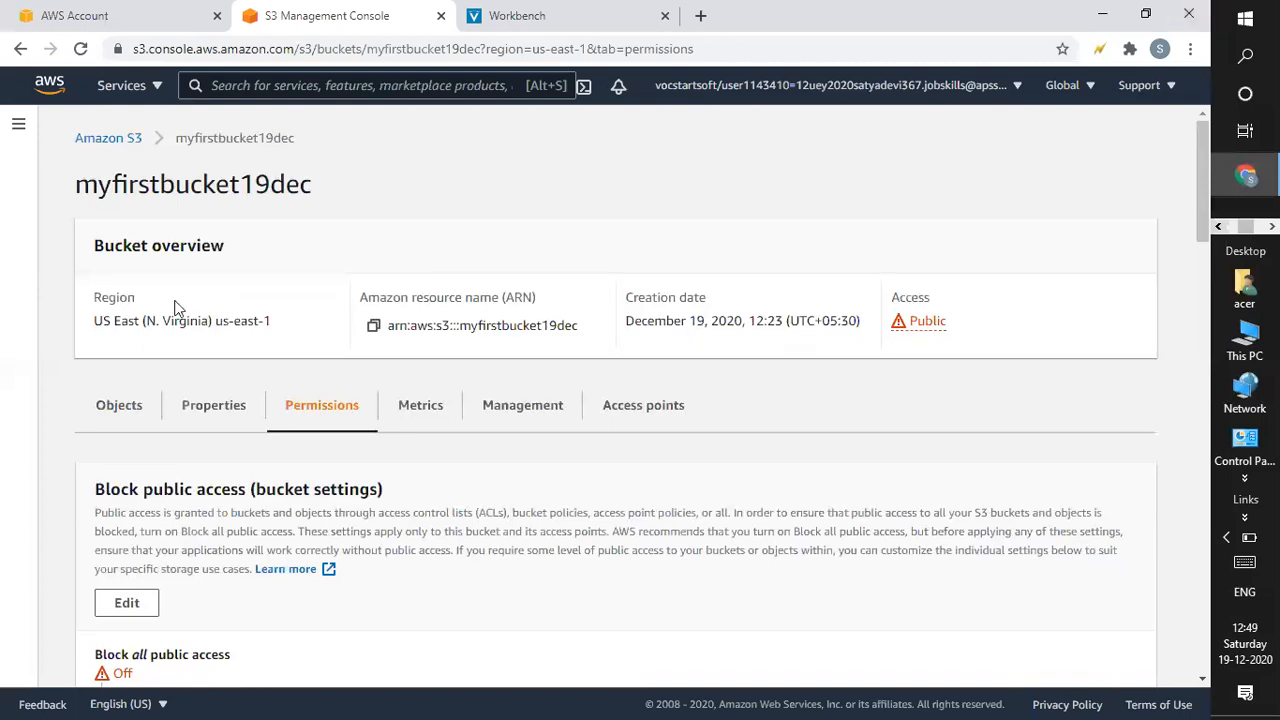
# Save Bucket Versioning as Enabled under Properties, then return to the Objects list.
pyautogui.click(140, 412)
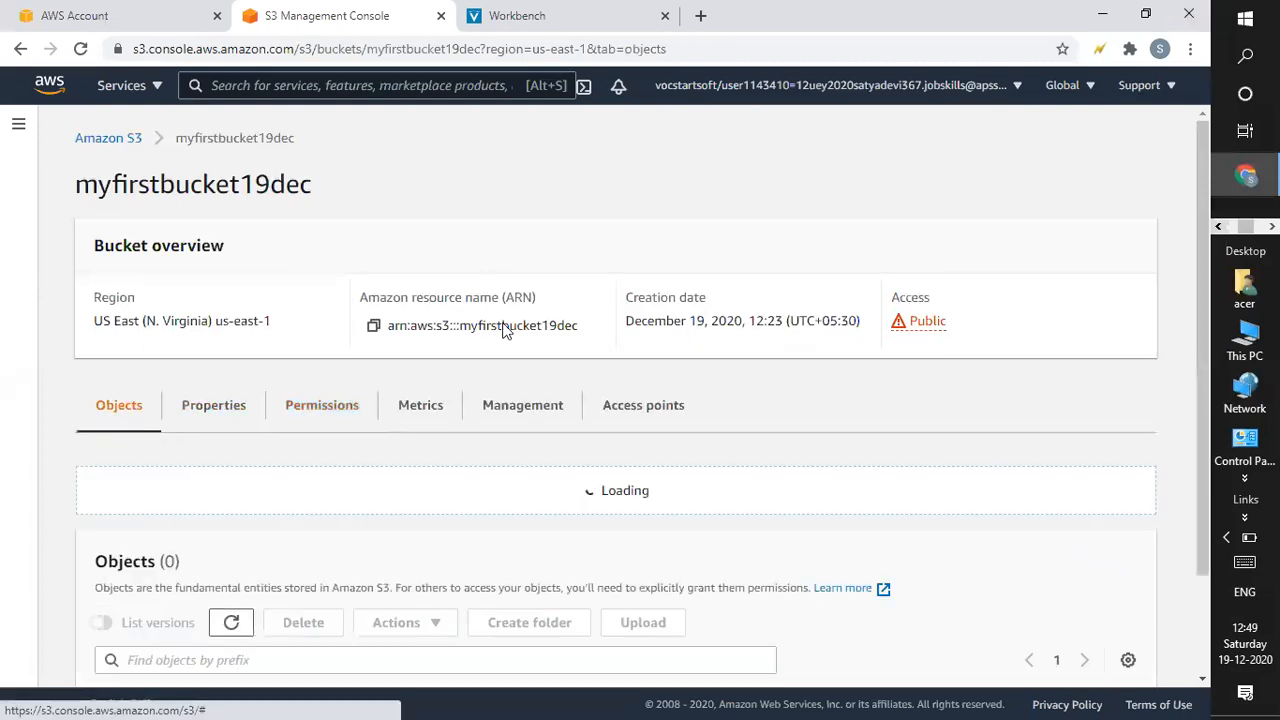
pyautogui.click(231, 412)
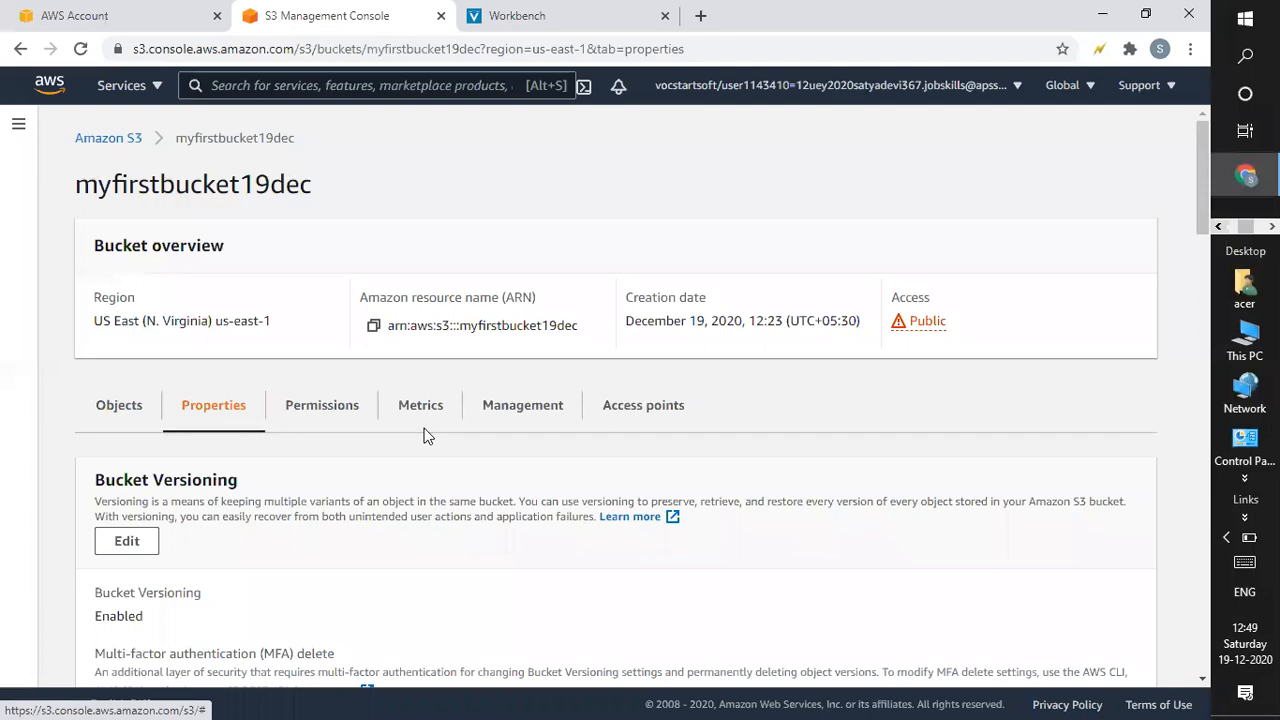
pyautogui.scroll(-1, 1199, 206)
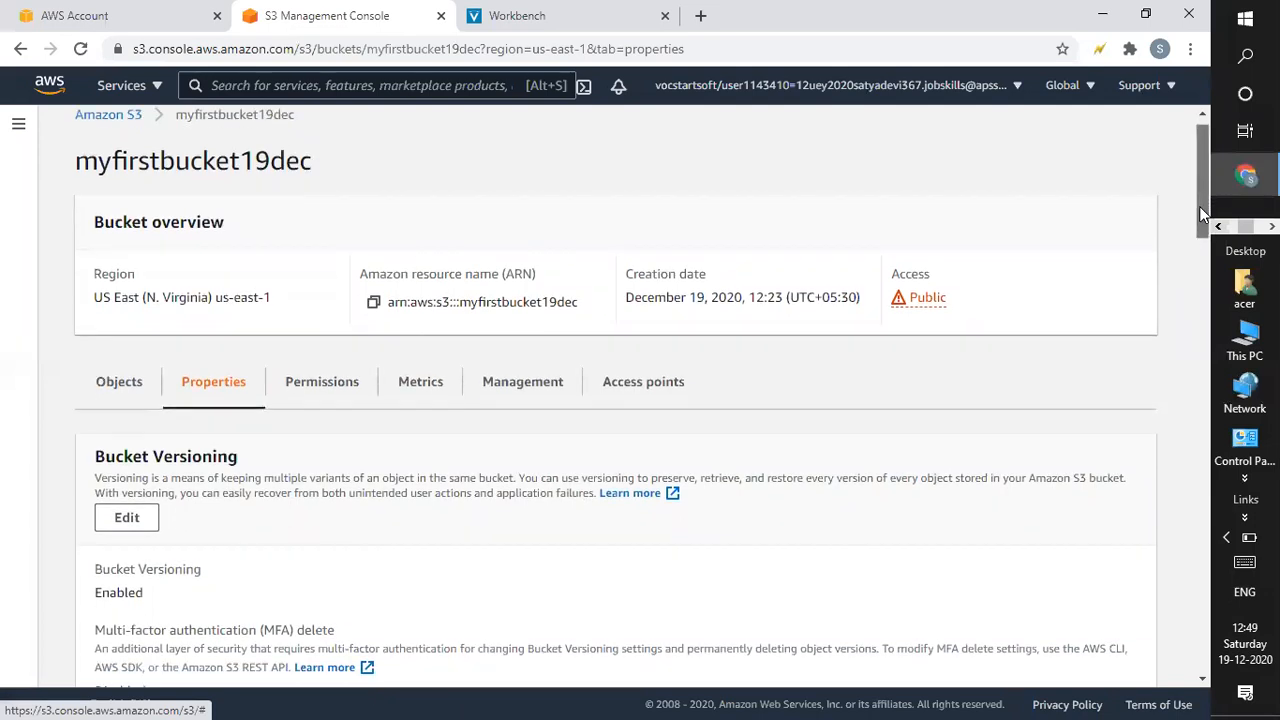
pyautogui.click(137, 463)
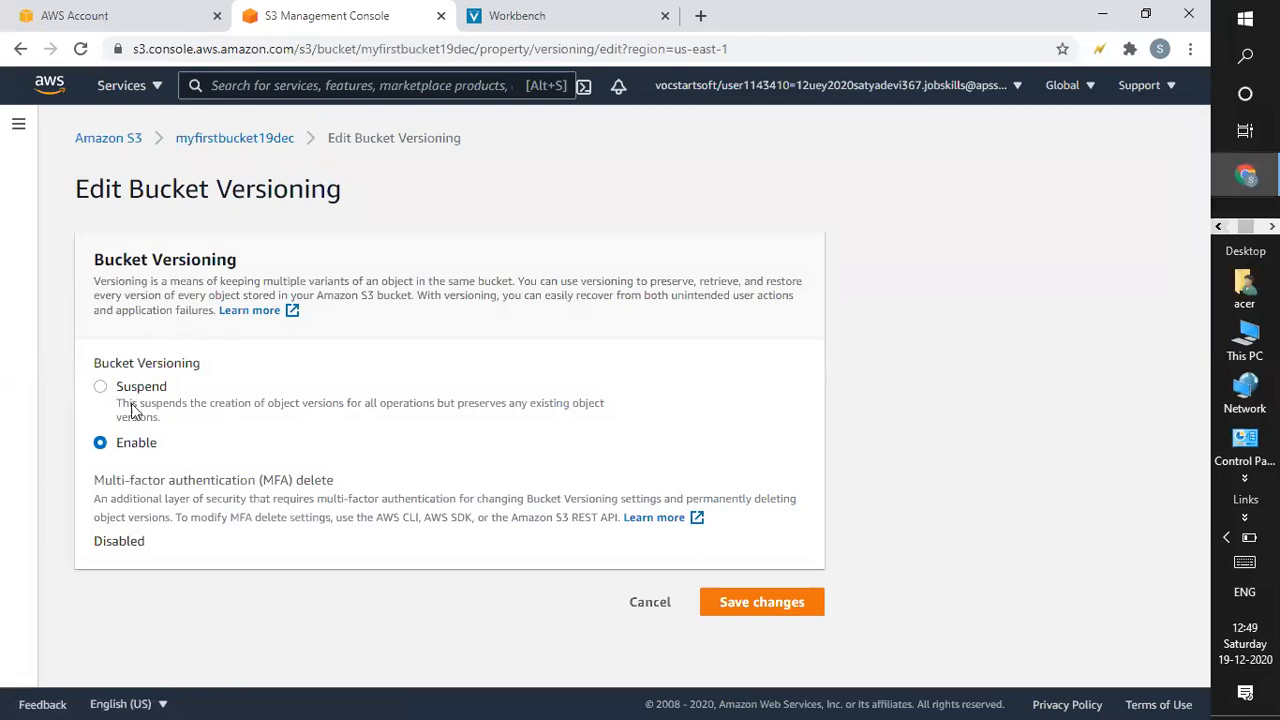
pyautogui.click(750, 602)
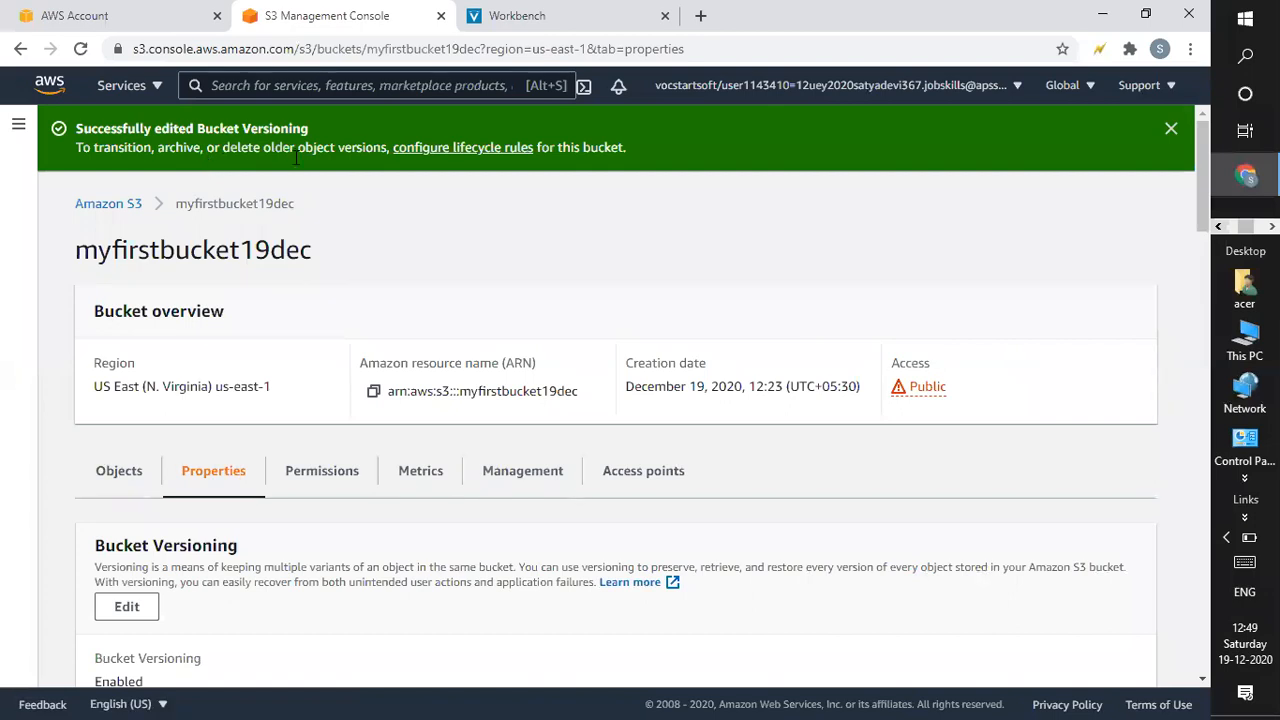
pyautogui.click(132, 487)
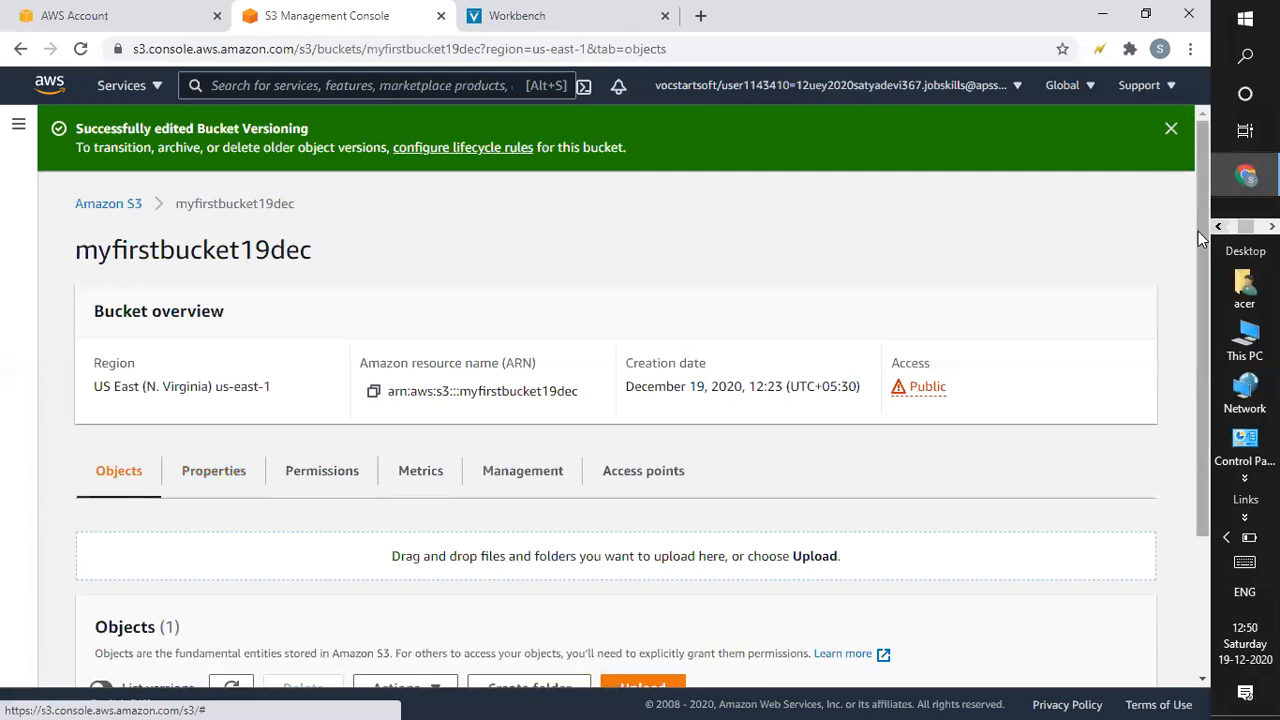
pyautogui.moveTo(1201, 251); pyautogui.dragTo(1205, 461)
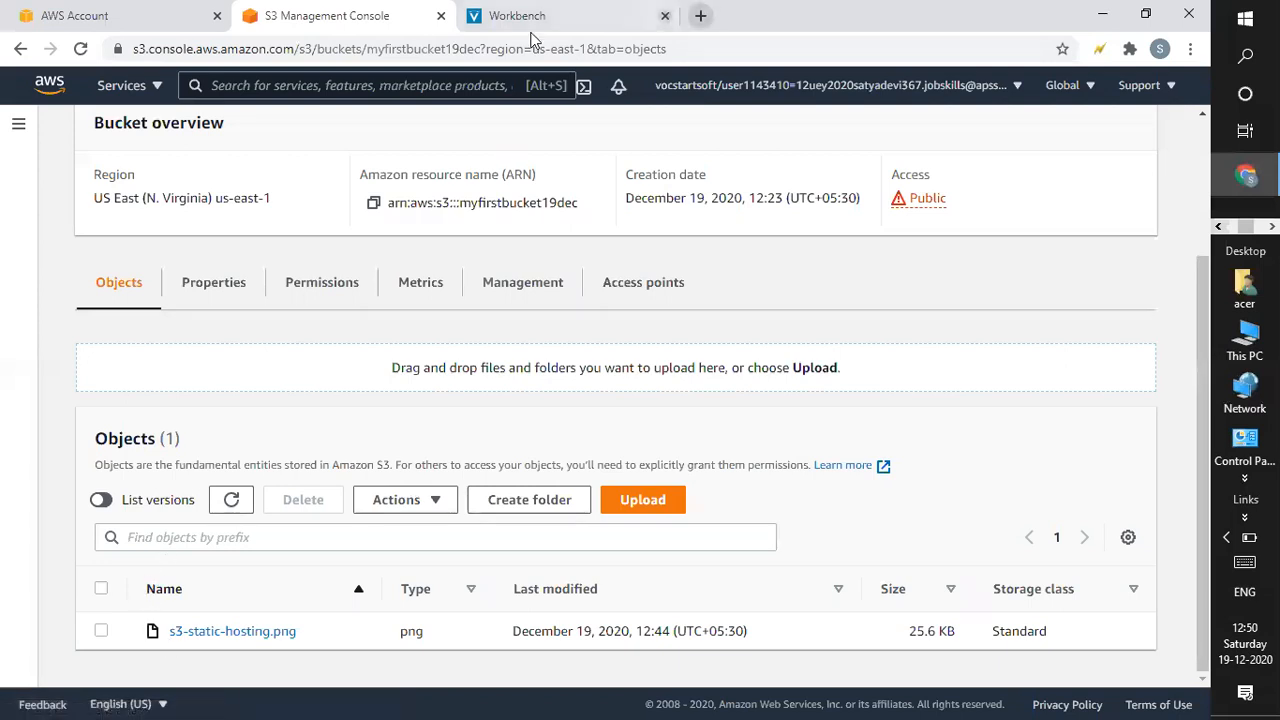
pyautogui.click(101, 630)
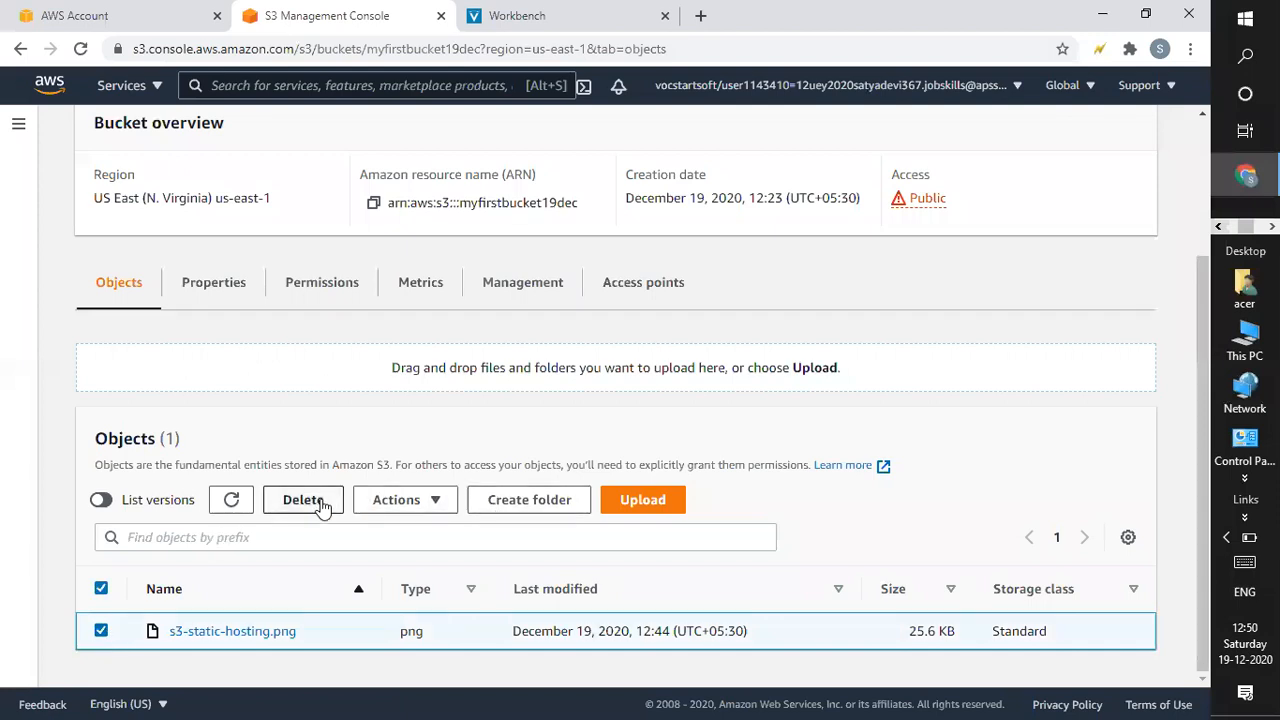
pyautogui.click(322, 501)
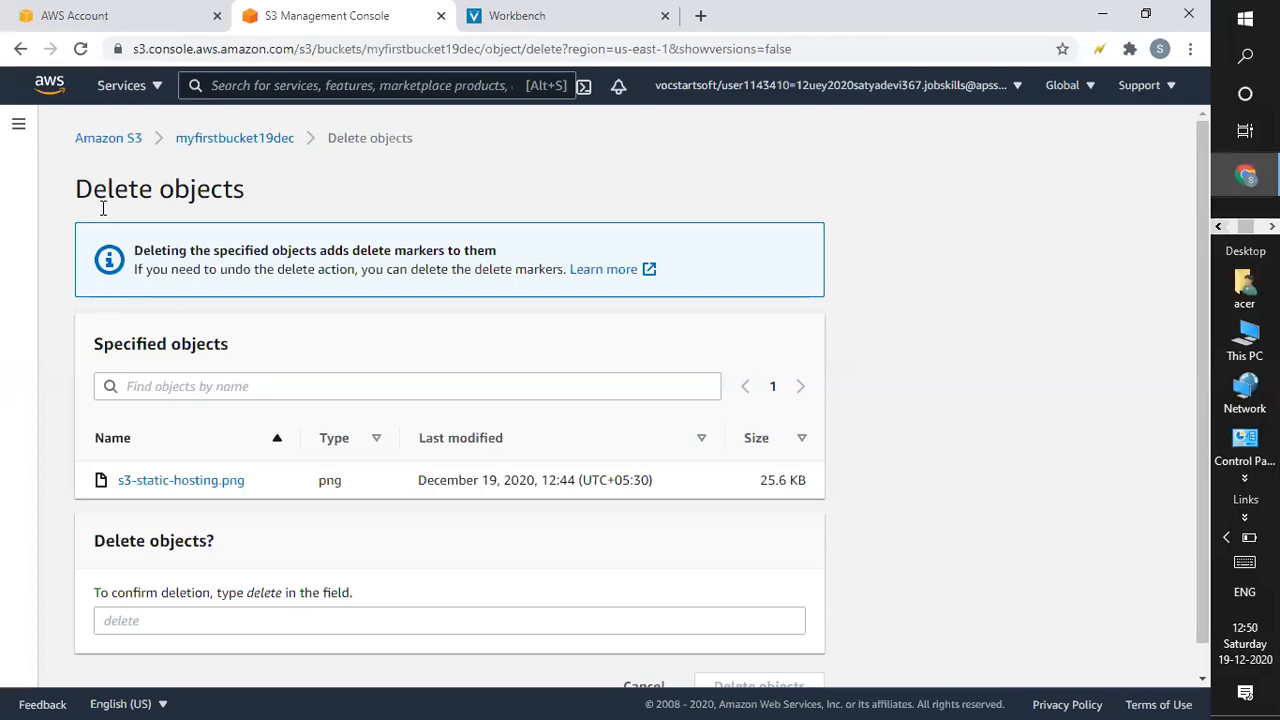
pyautogui.click(260, 143)
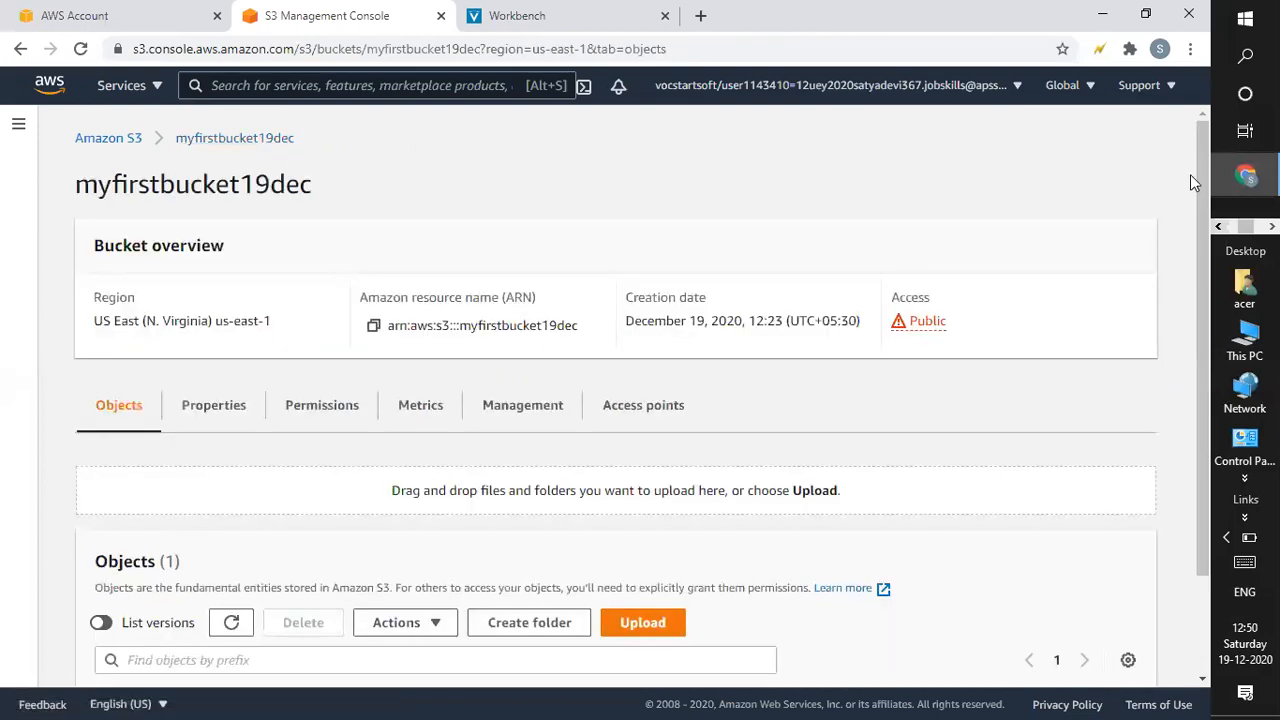
pyautogui.moveTo(1199, 180); pyautogui.dragTo(1192, 319)
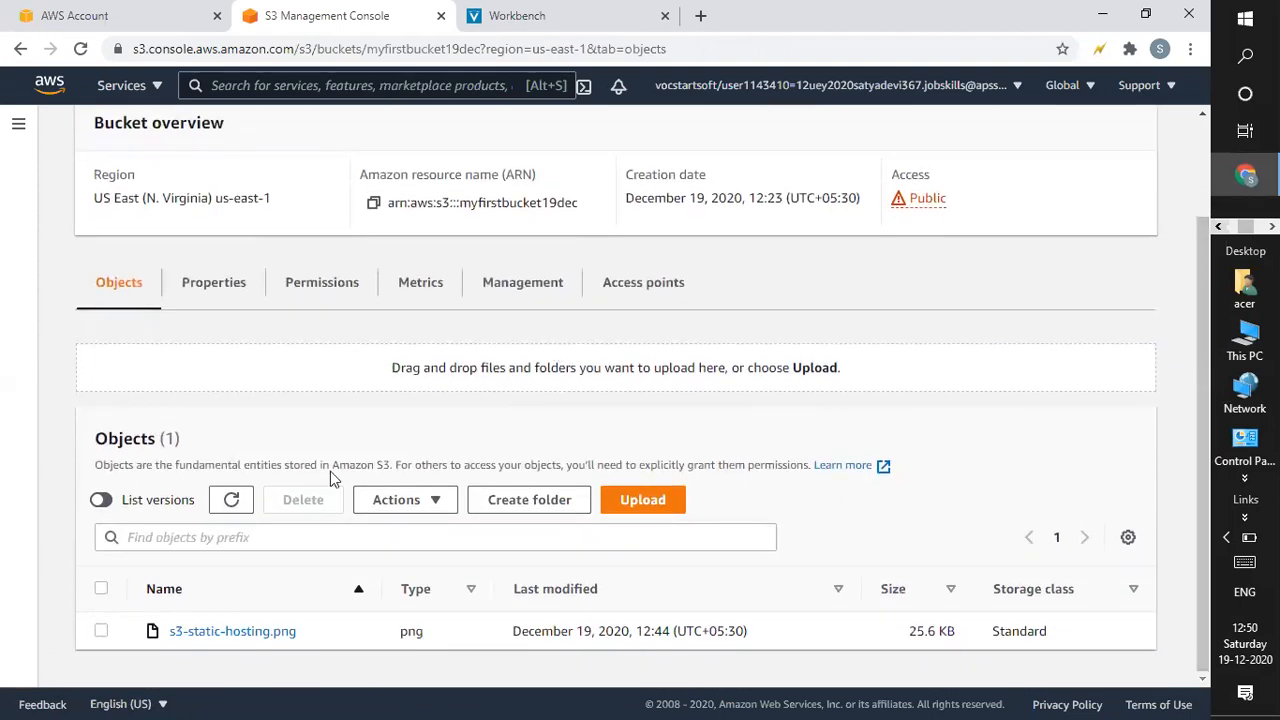
# Open the Upload page for myfirstbucket19dec, cancel the file picker, and minimize Chrome.
pyautogui.click(652, 499)
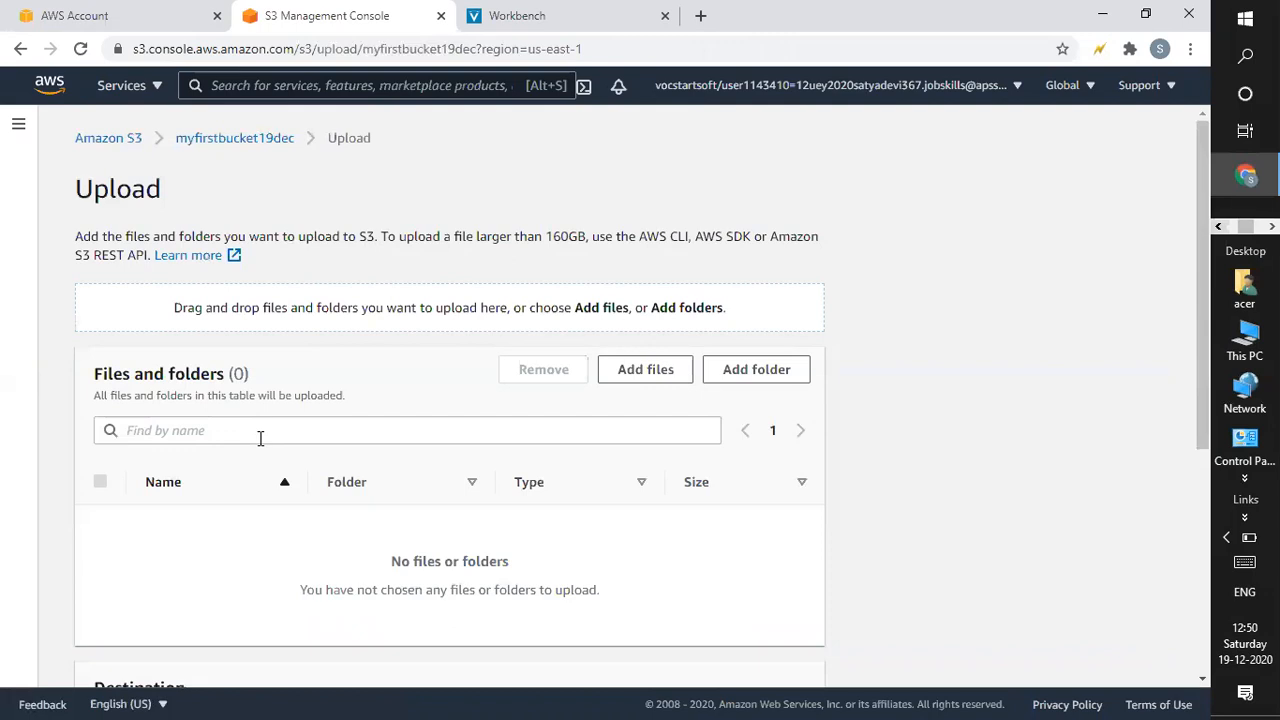
pyautogui.click(666, 379)
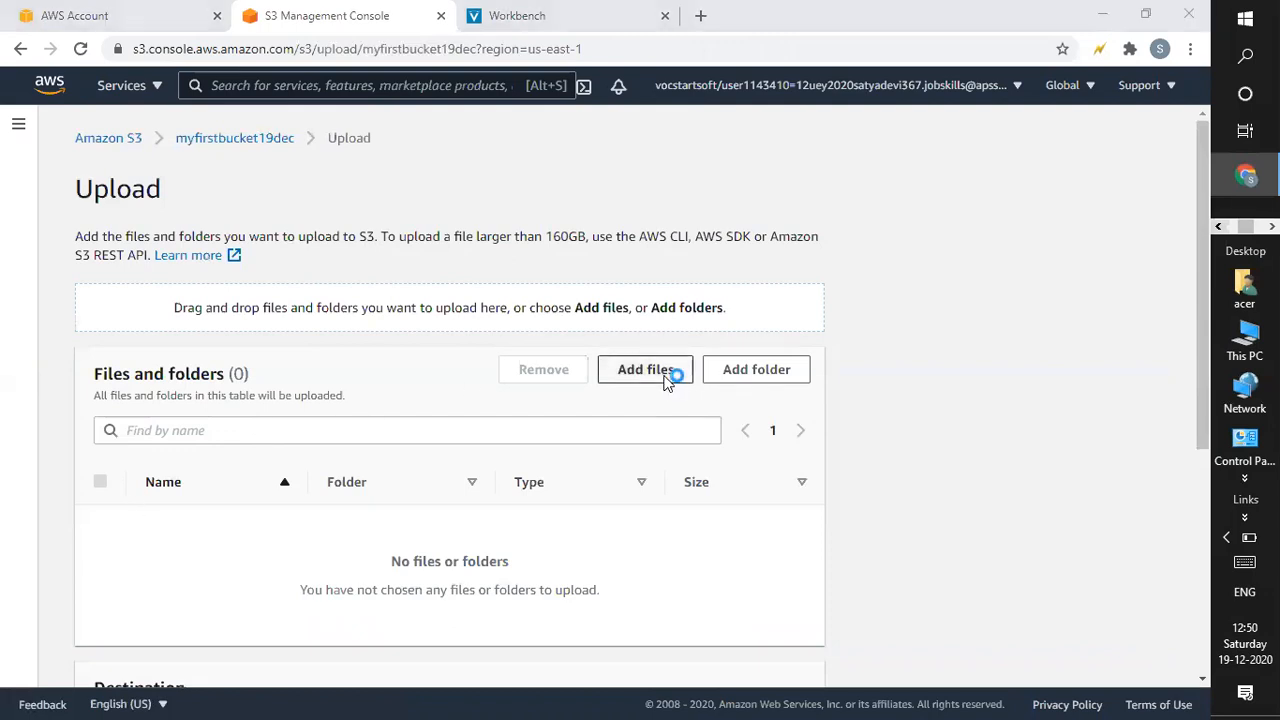
pyautogui.click(222, 160)
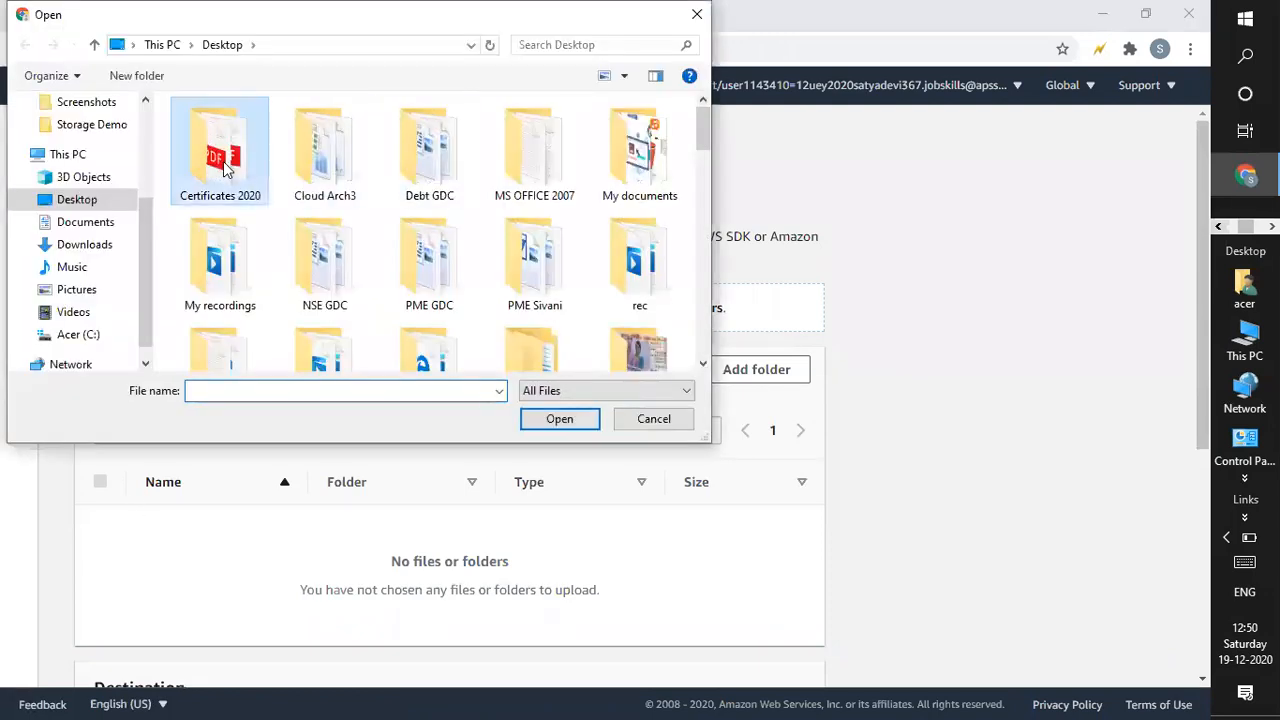
pyautogui.press('s')
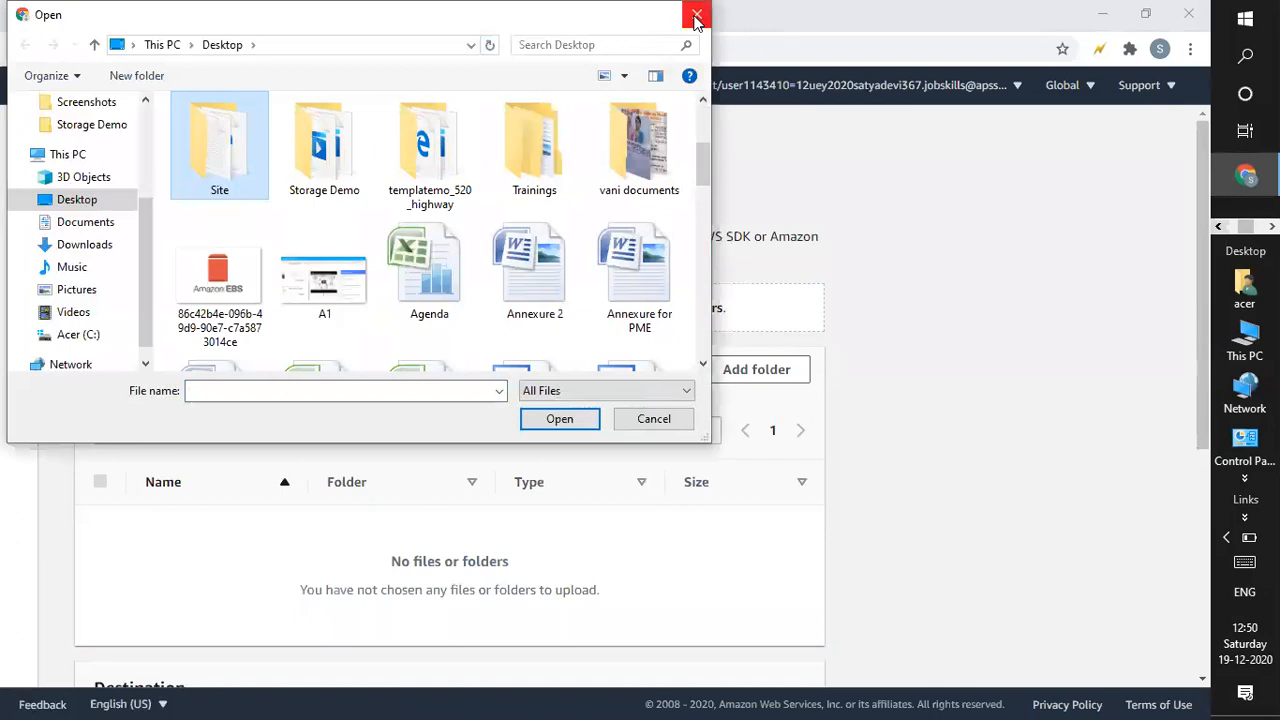
pyautogui.click(697, 14)
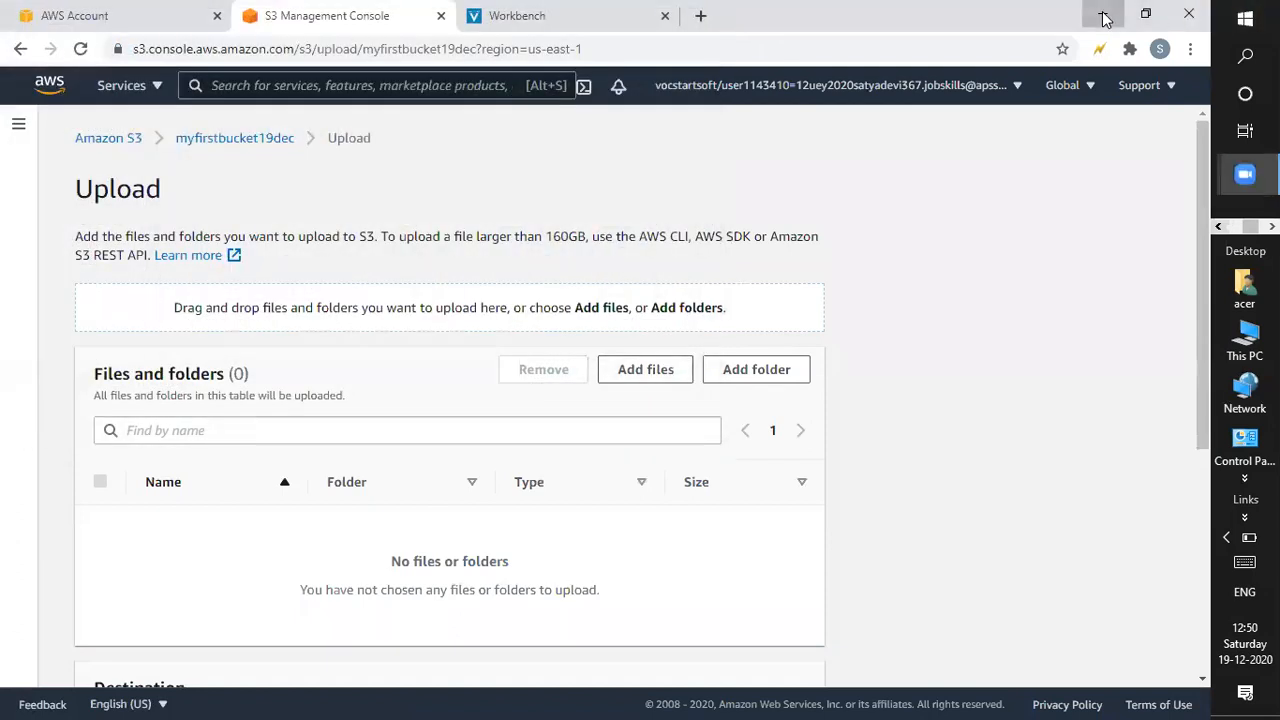
pyautogui.click(1105, 16)
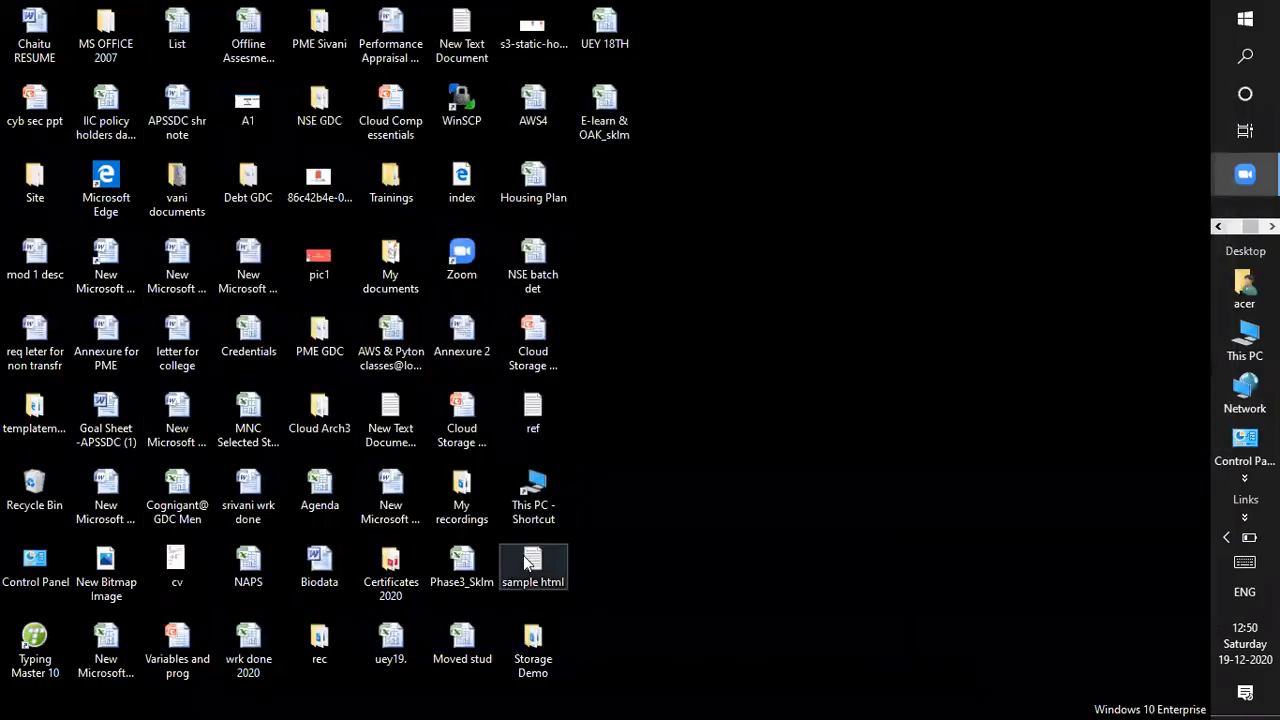
# Delete the line 'This is updated Version.' from sample html in Notepad and save it.
pyautogui.click(527, 563)
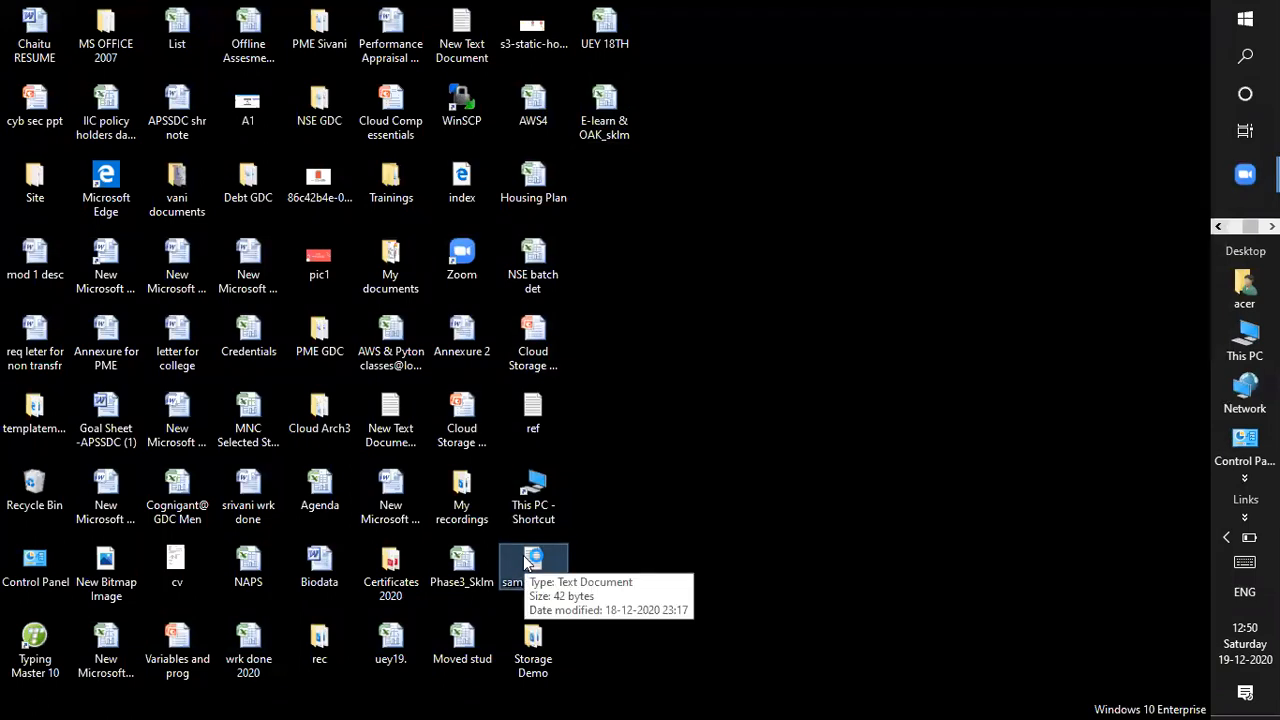
pyautogui.doubleClick(527, 563)
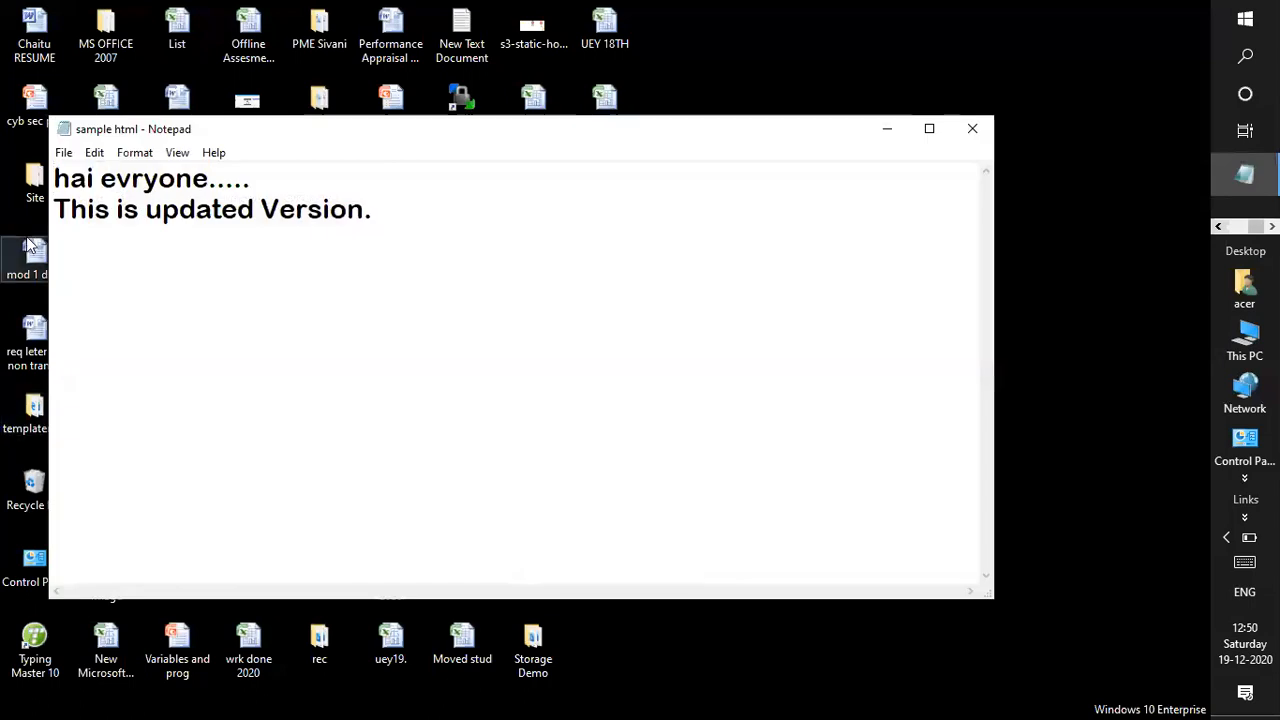
pyautogui.moveTo(56, 210); pyautogui.dragTo(491, 257)
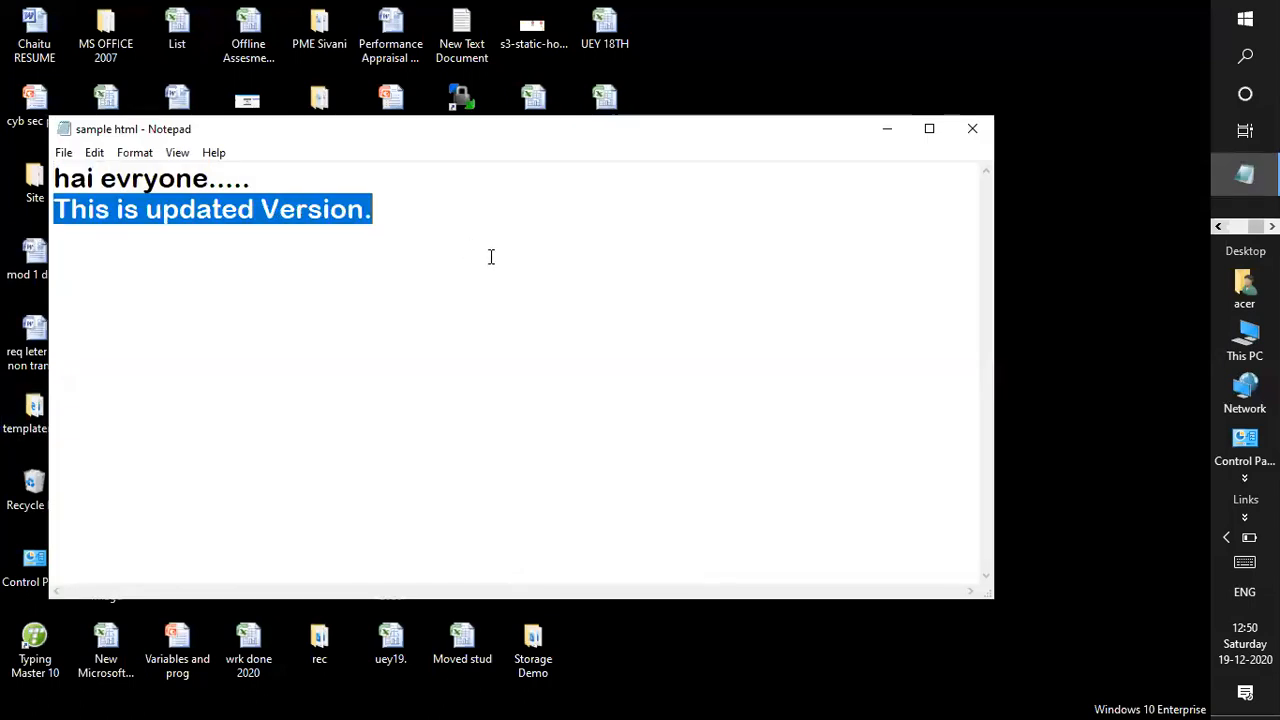
pyautogui.press('Delete')
pyautogui.hotkey('ctrl', 's')
pyautogui.click(972, 131)
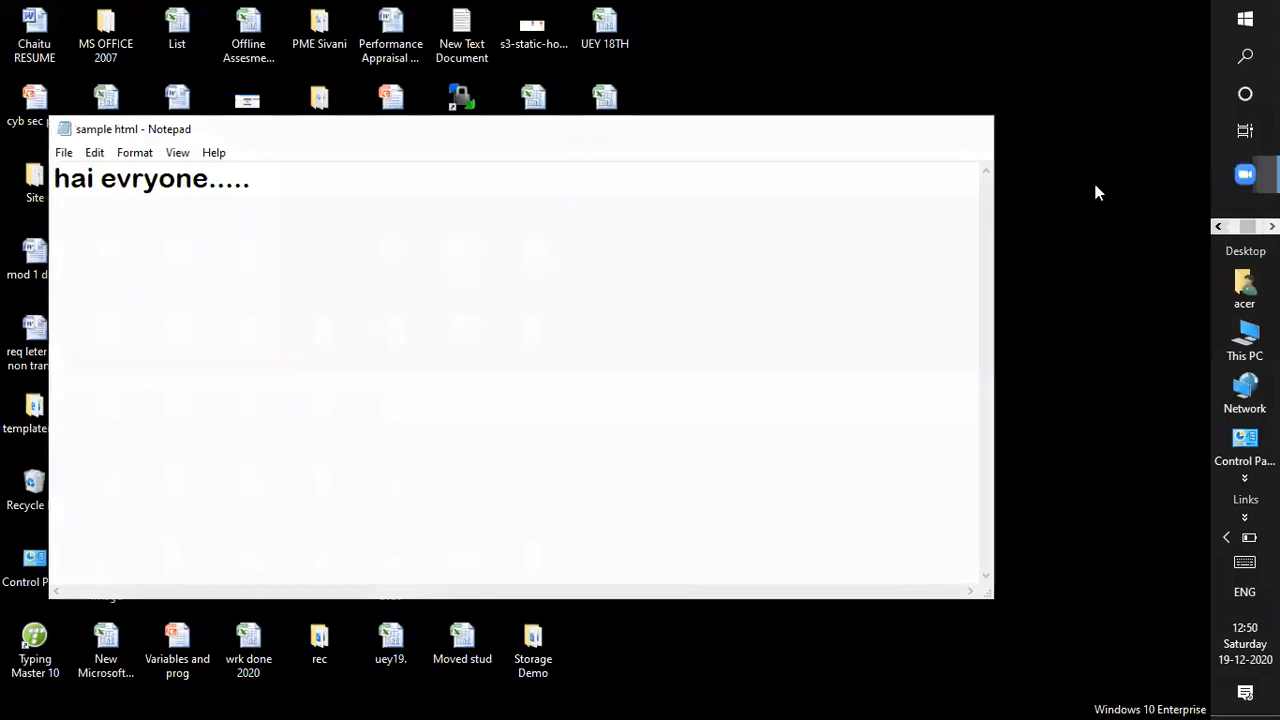
pyautogui.hotkey('alt', 'Tab')
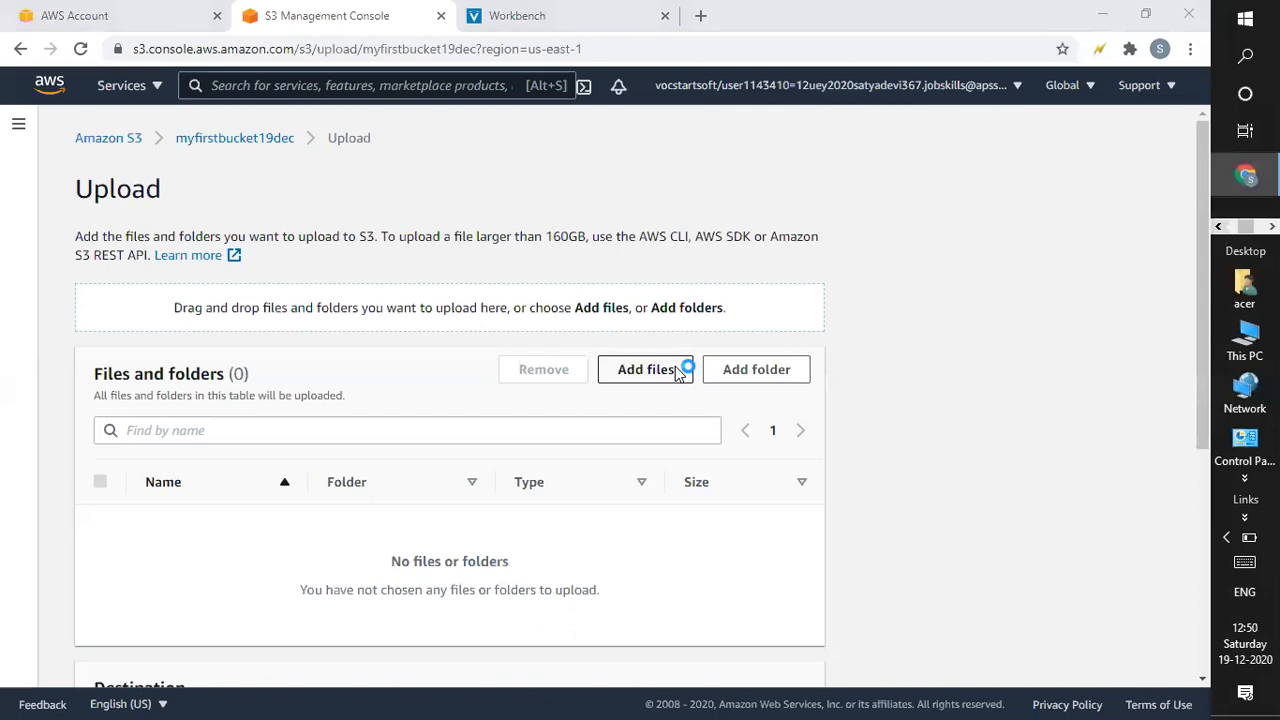
# Add sample html.txt from the desktop and upload it to myfirstbucket19dec.
pyautogui.click(680, 370)
pyautogui.moveTo(704, 134); pyautogui.dragTo(703, 154)
pyautogui.scroll(-3, 322, 249)
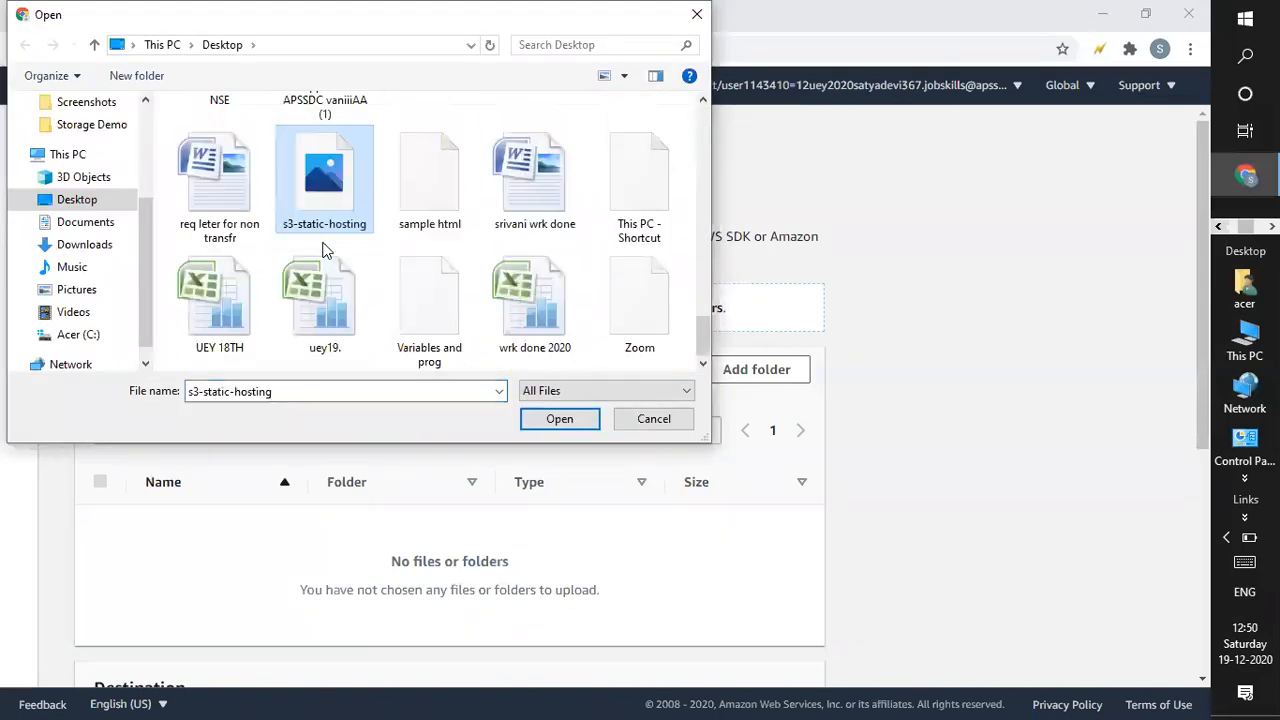
pyautogui.click(405, 200)
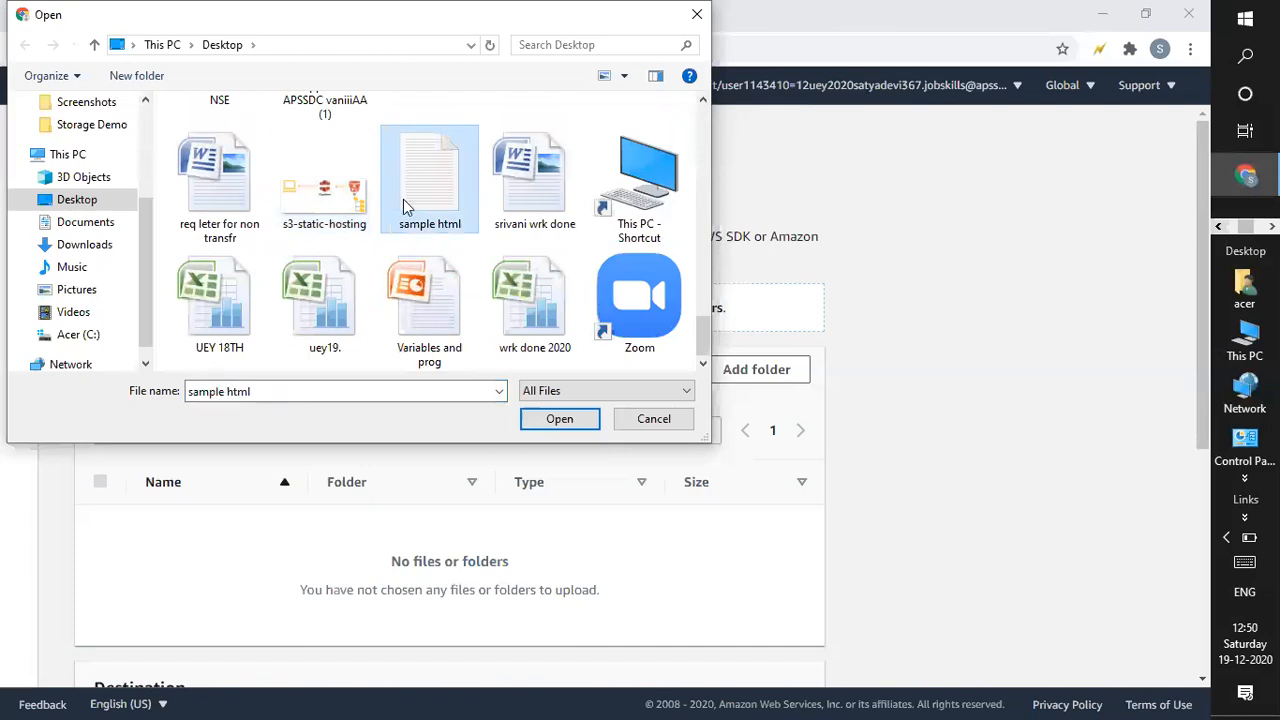
pyautogui.doubleClick(433, 184)
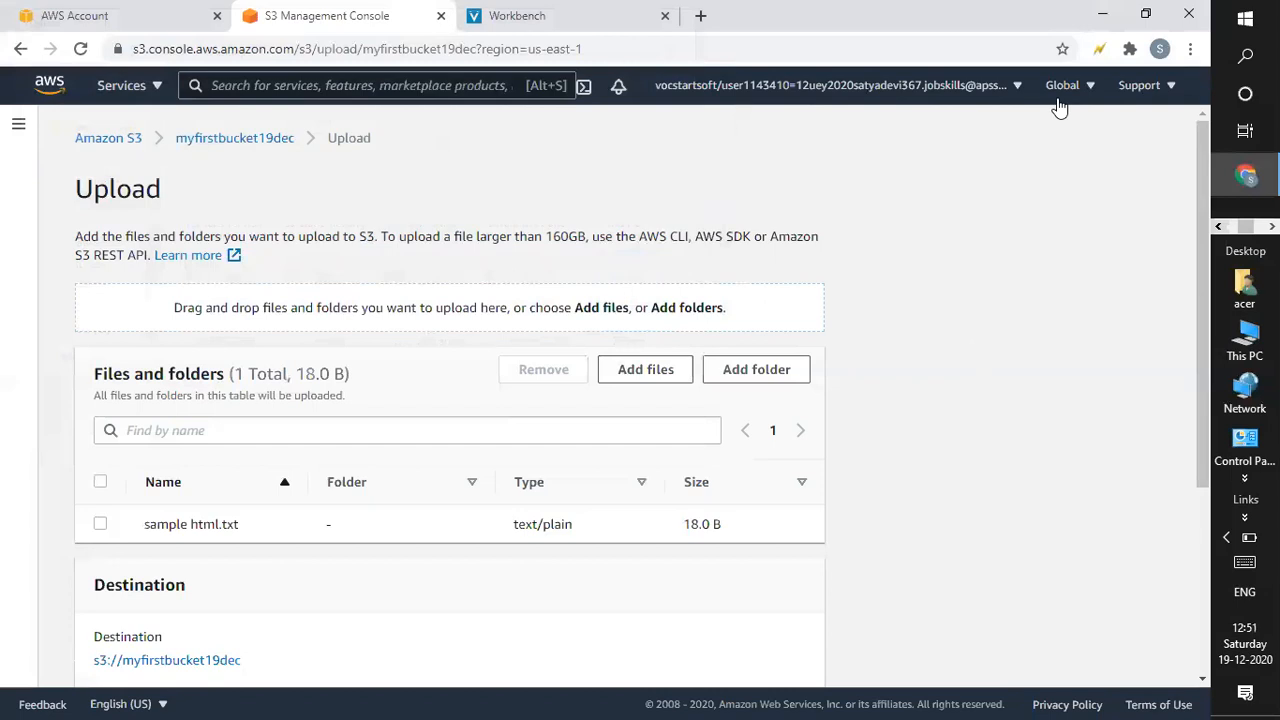
pyautogui.scroll(-3, 1204, 300)
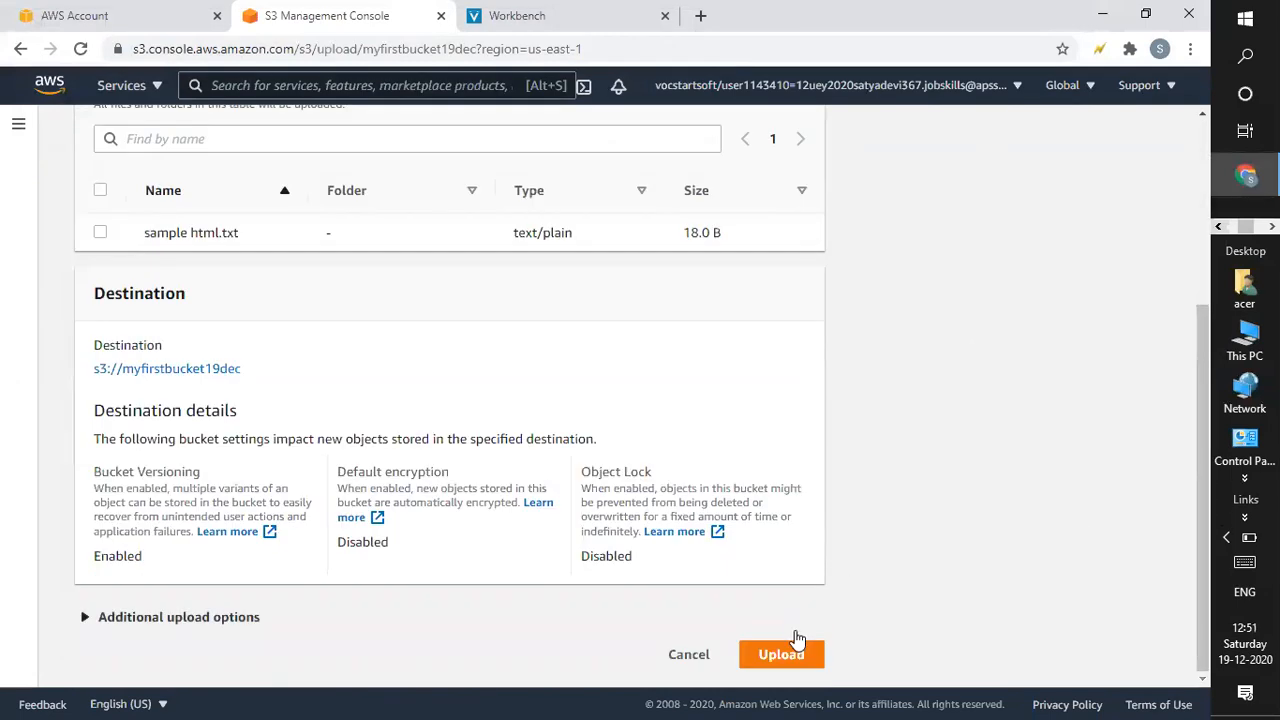
pyautogui.click(781, 654)
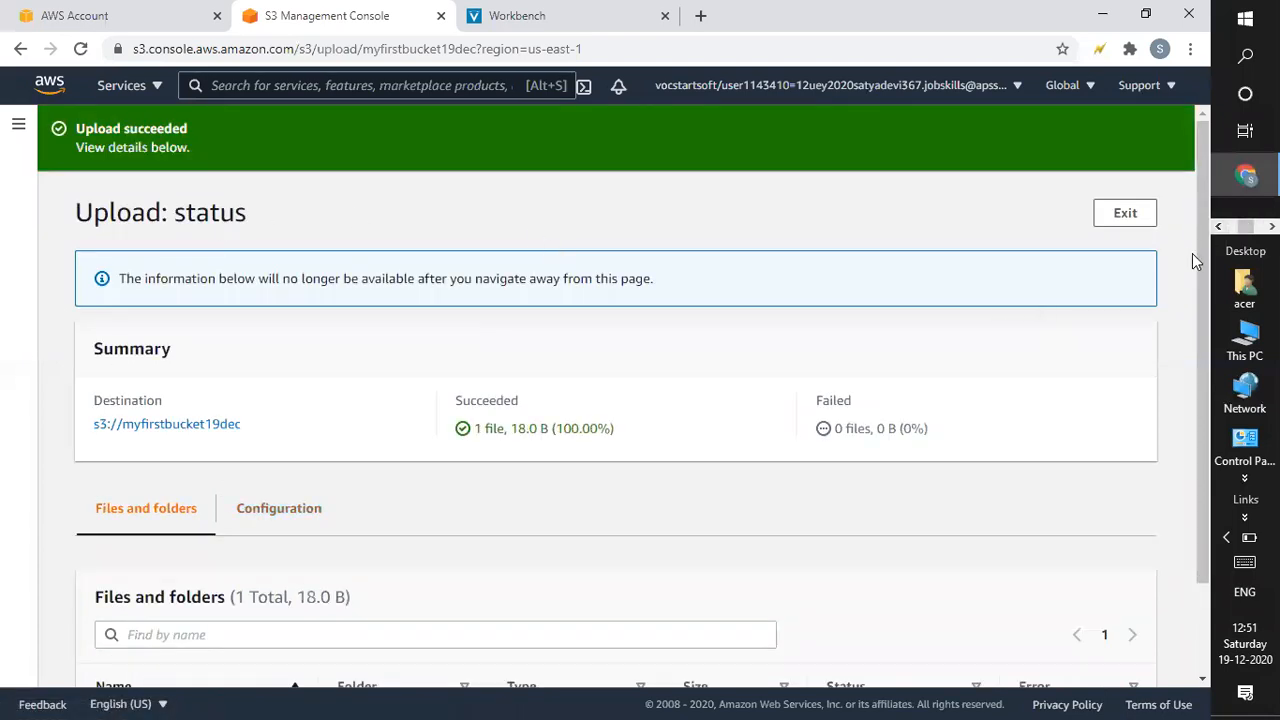
pyautogui.scroll(-2, 1198, 257)
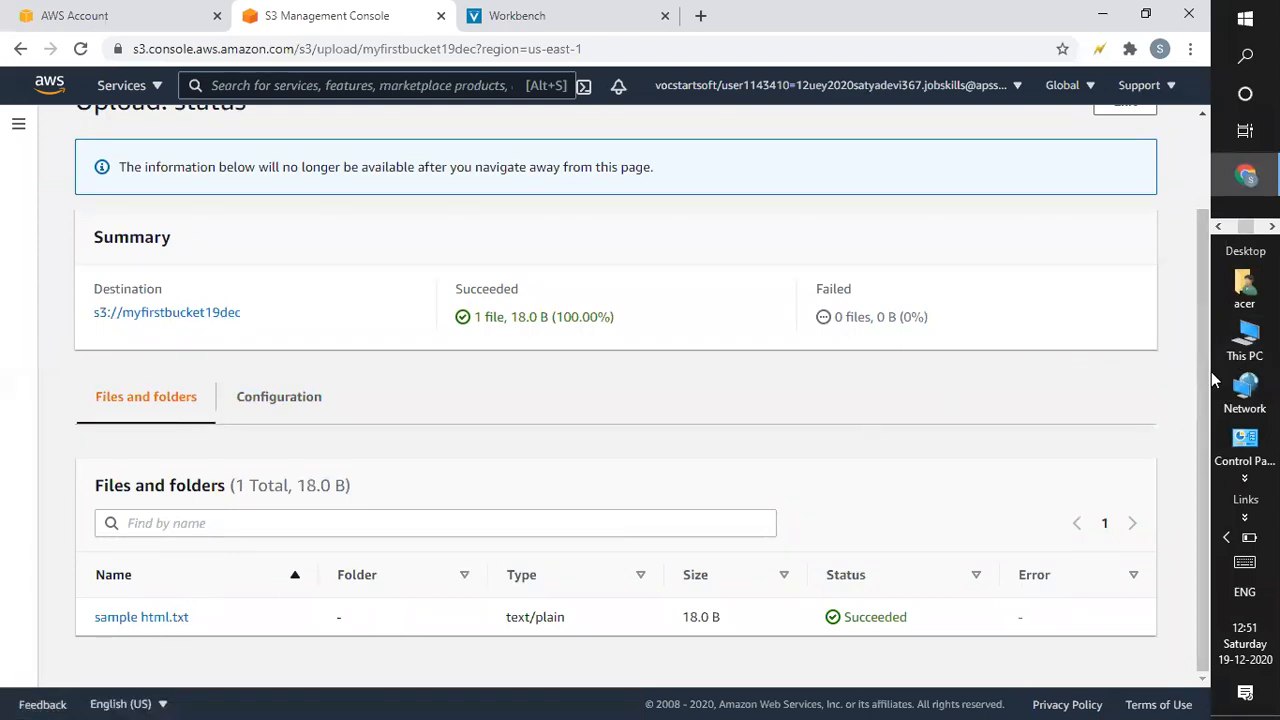
pyautogui.scroll(2, 1160, 195)
pyautogui.click(1113, 218)
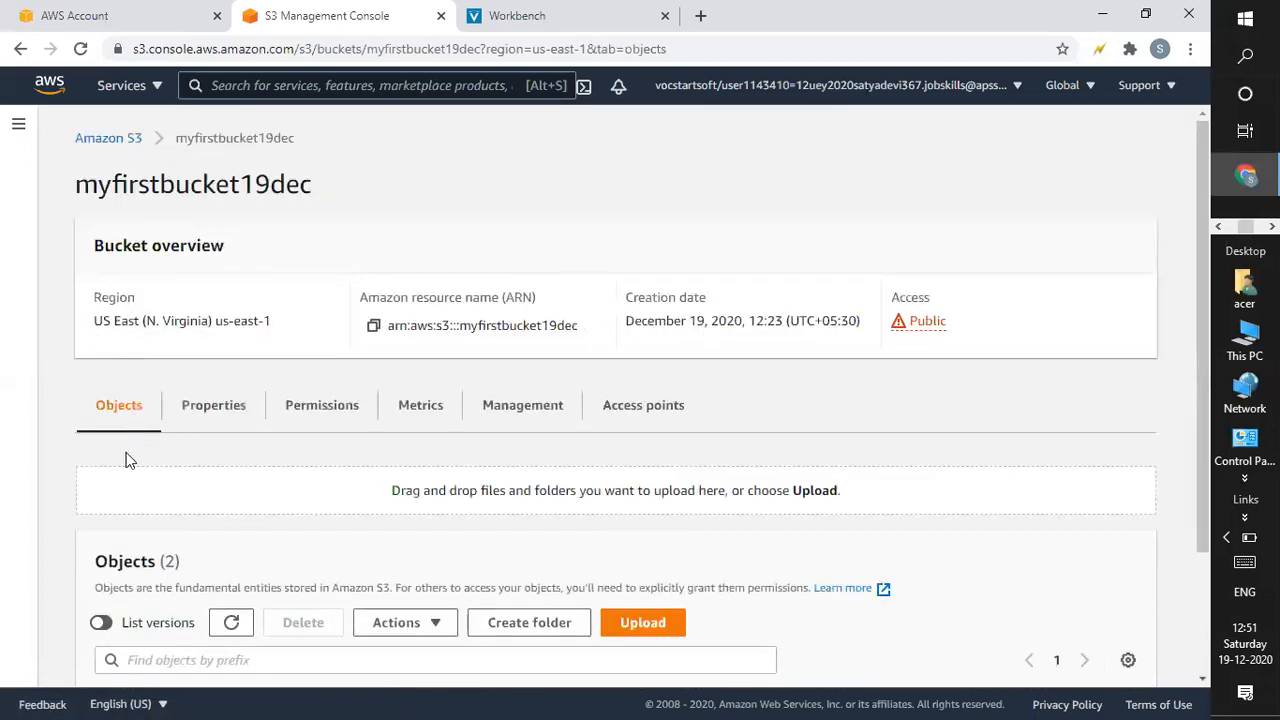
pyautogui.moveTo(1198, 246); pyautogui.dragTo(1197, 460)
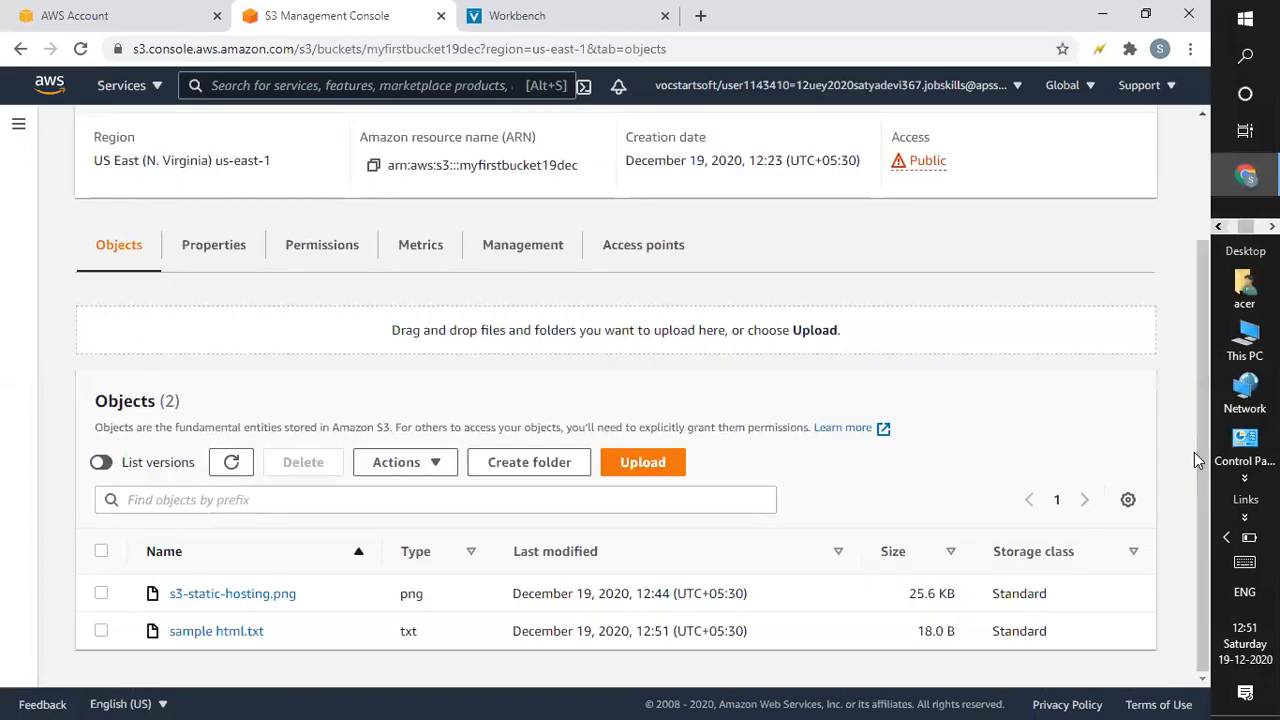
# Apply Actions > Make public to sample html.txt and return to the bucket page.
pyautogui.click(101, 631)
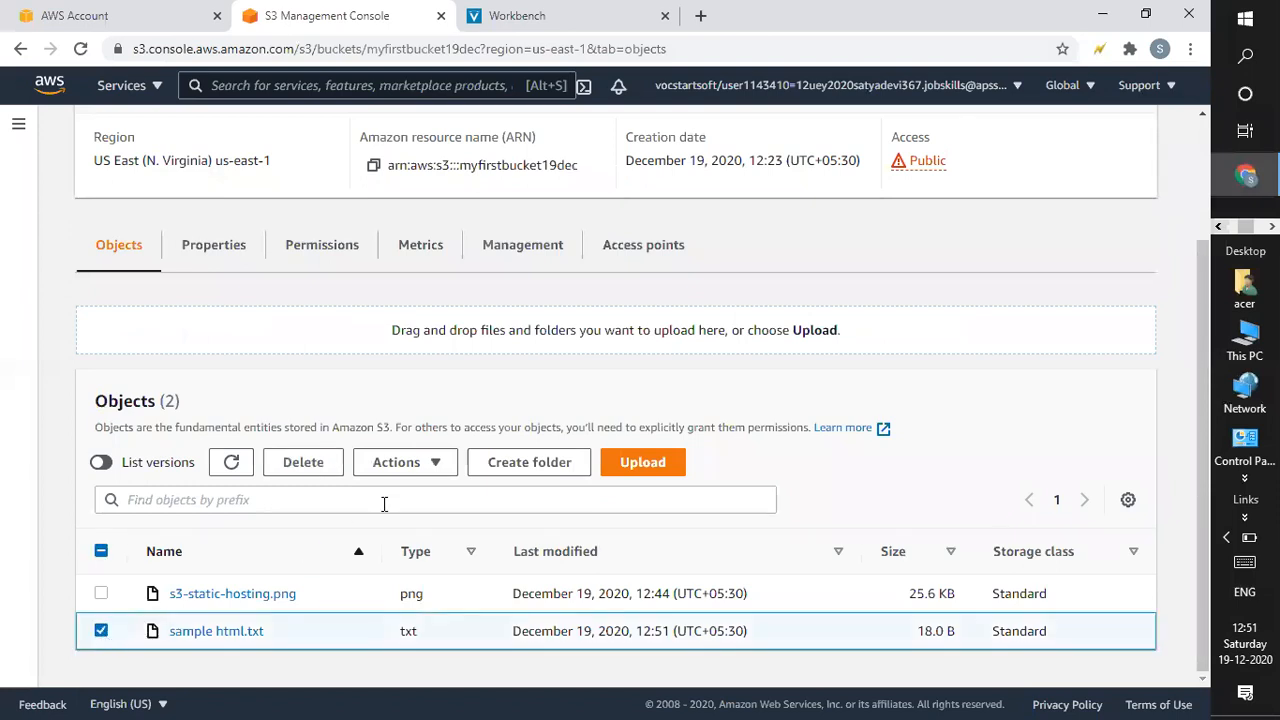
pyautogui.click(424, 470)
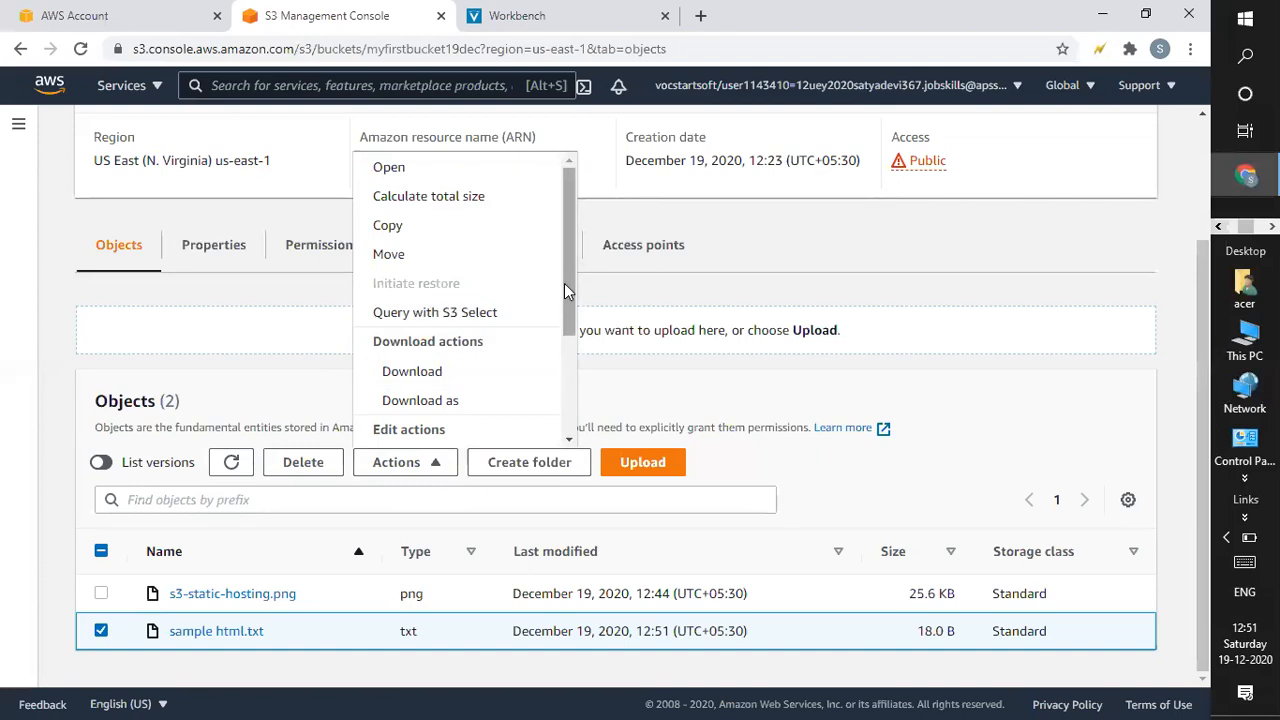
pyautogui.scroll(-2, 450, 420)
pyautogui.click(424, 516)
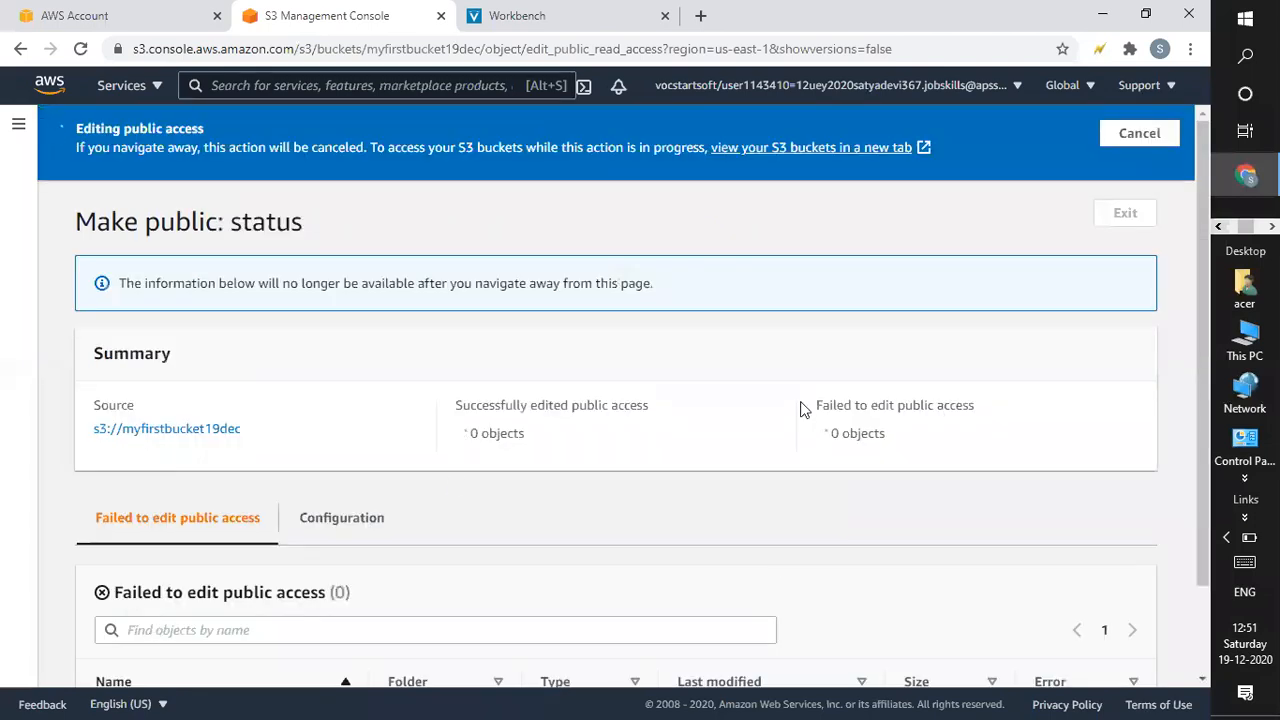
pyautogui.moveTo(1200, 320); pyautogui.dragTo(1232, 555)
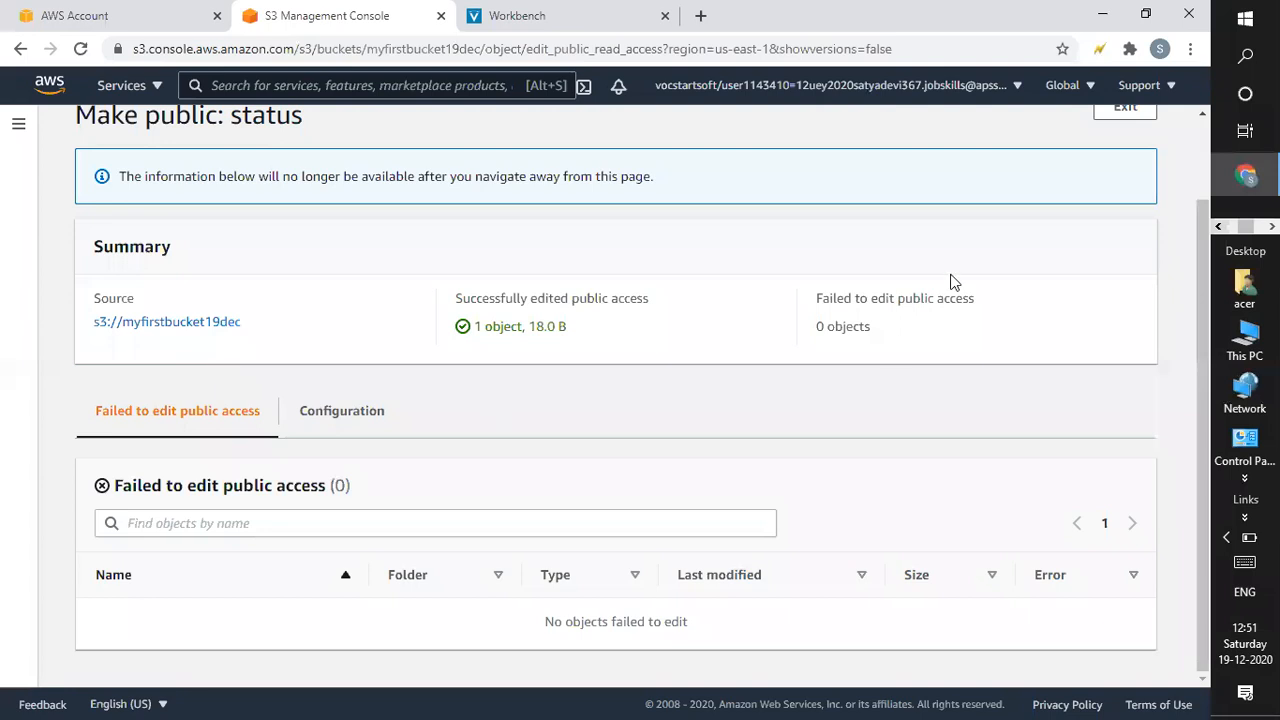
pyautogui.click(1128, 110)
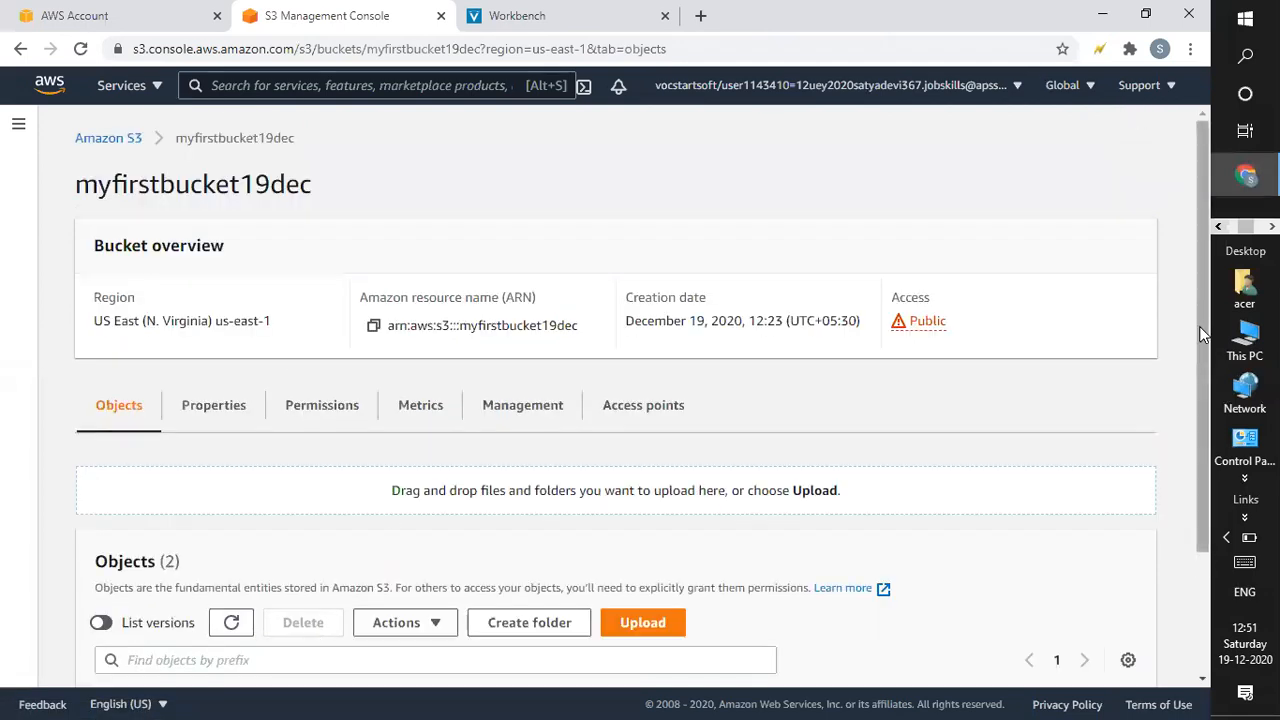
# Open sample html.txt's copied Object URL in a new tab to see 'hai evryone.....'.
pyautogui.scroll(-2, 1175, 615)
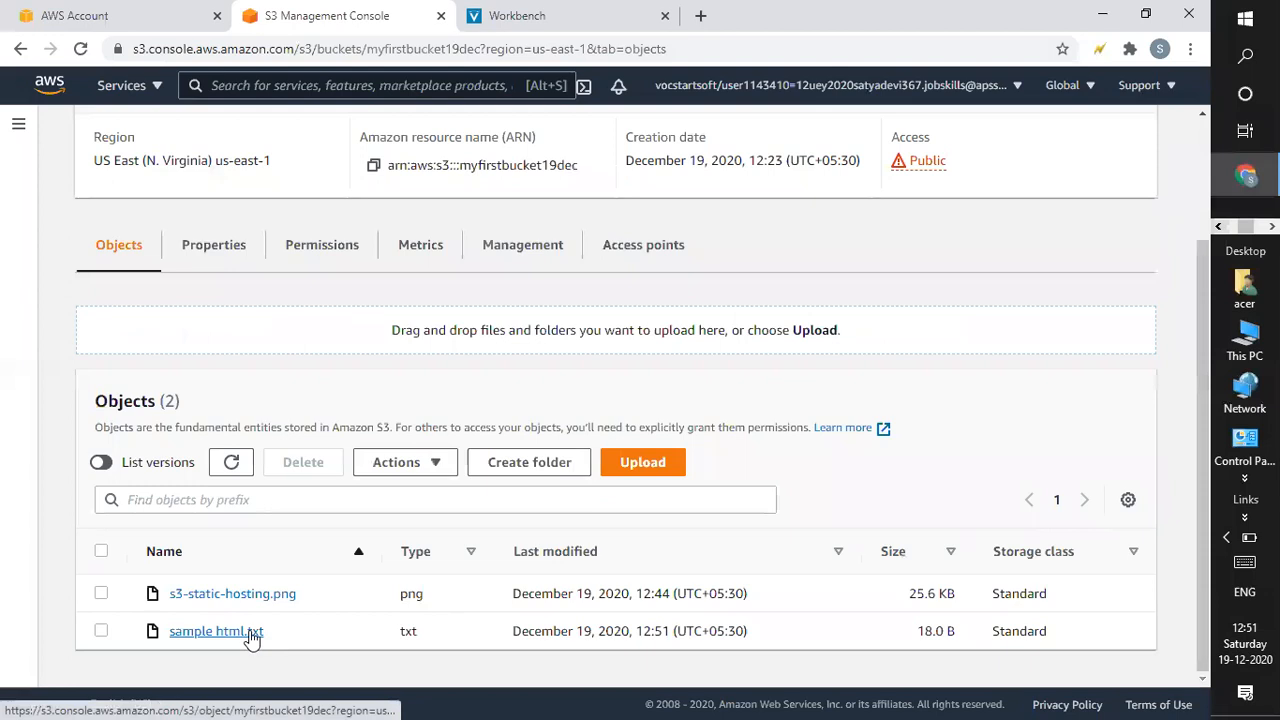
pyautogui.click(252, 634)
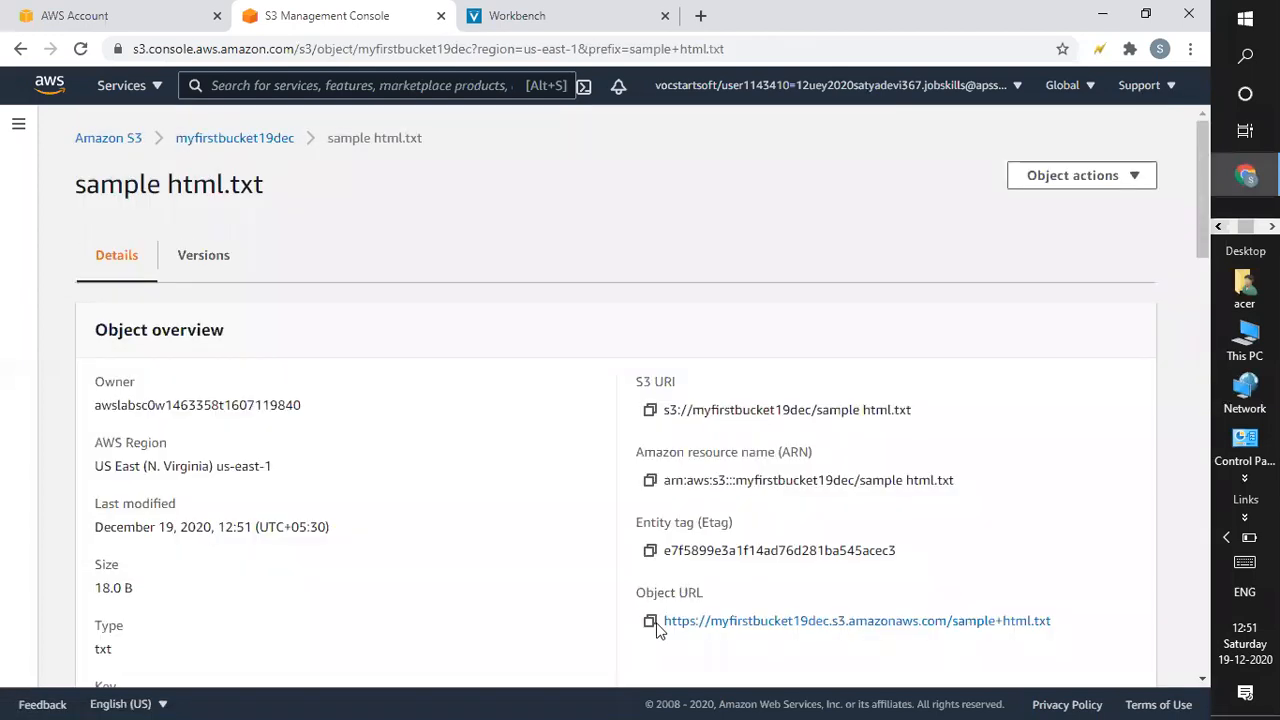
pyautogui.click(650, 621)
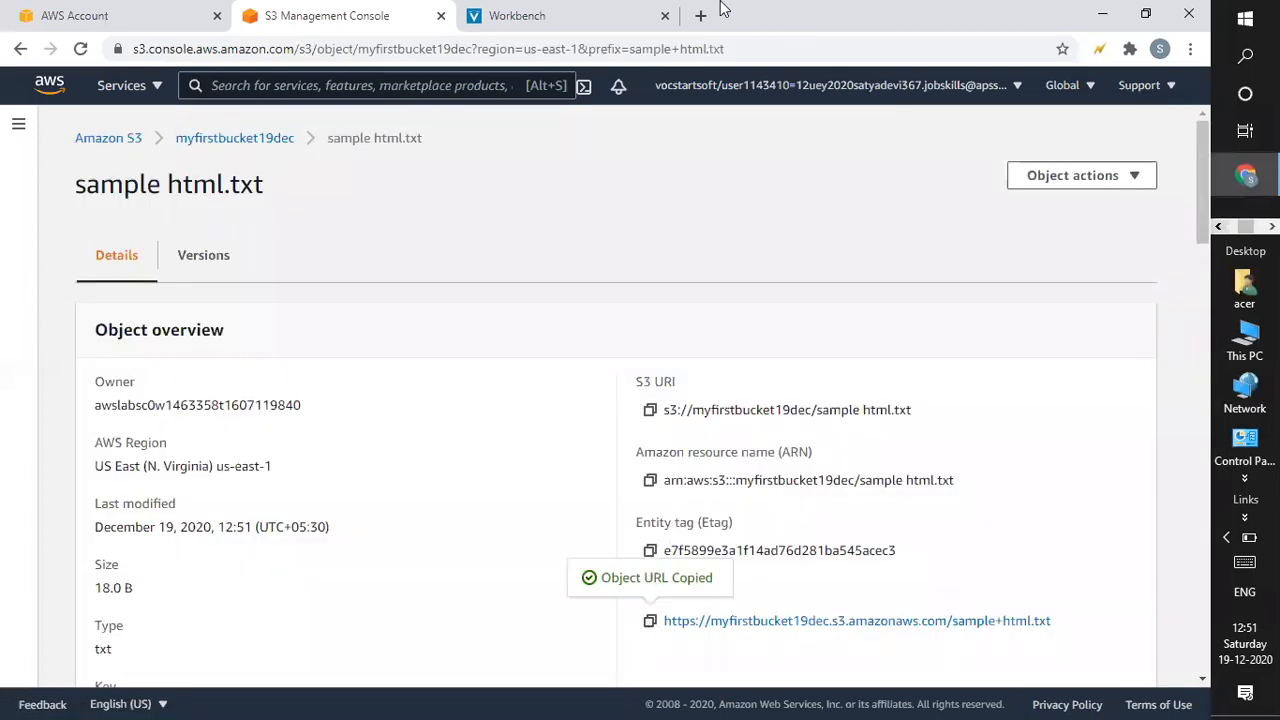
pyautogui.click(701, 16)
pyautogui.hotkey('ctrl', 'v')
pyautogui.press('Return')
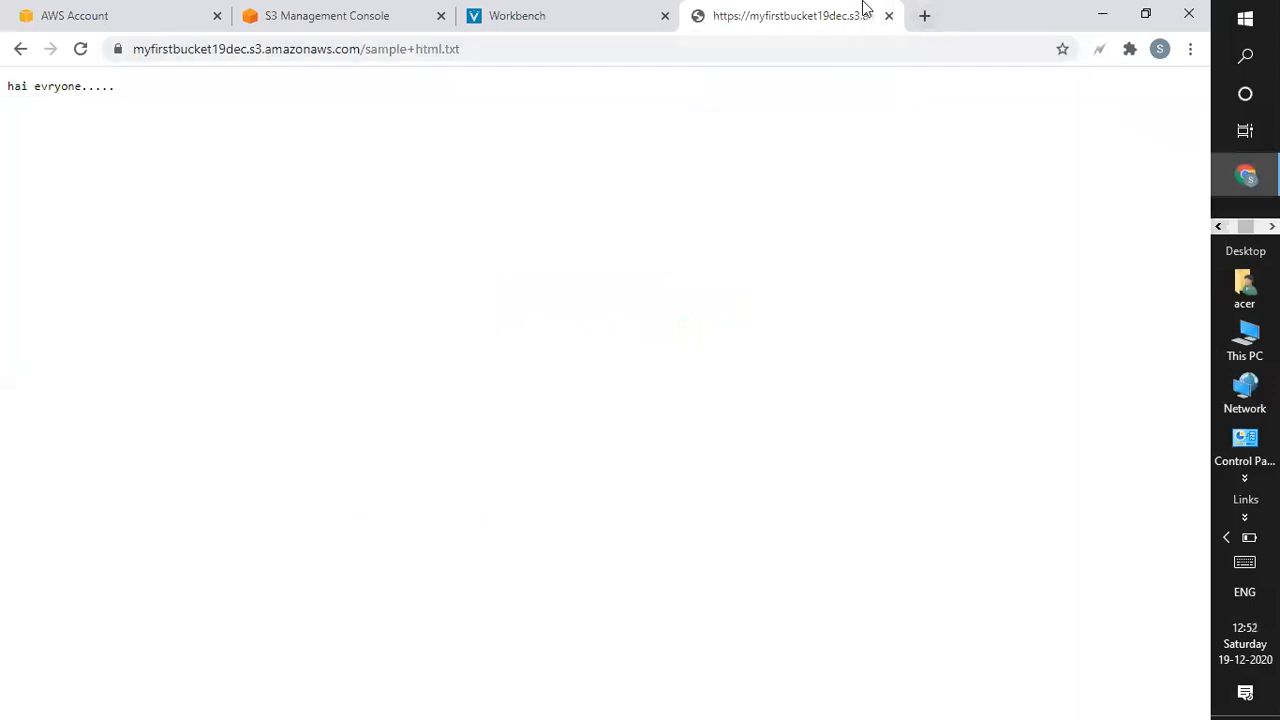
# Close the Workbench tab, return to the S3 object details, and minimize the browser.
pyautogui.click(594, 10)
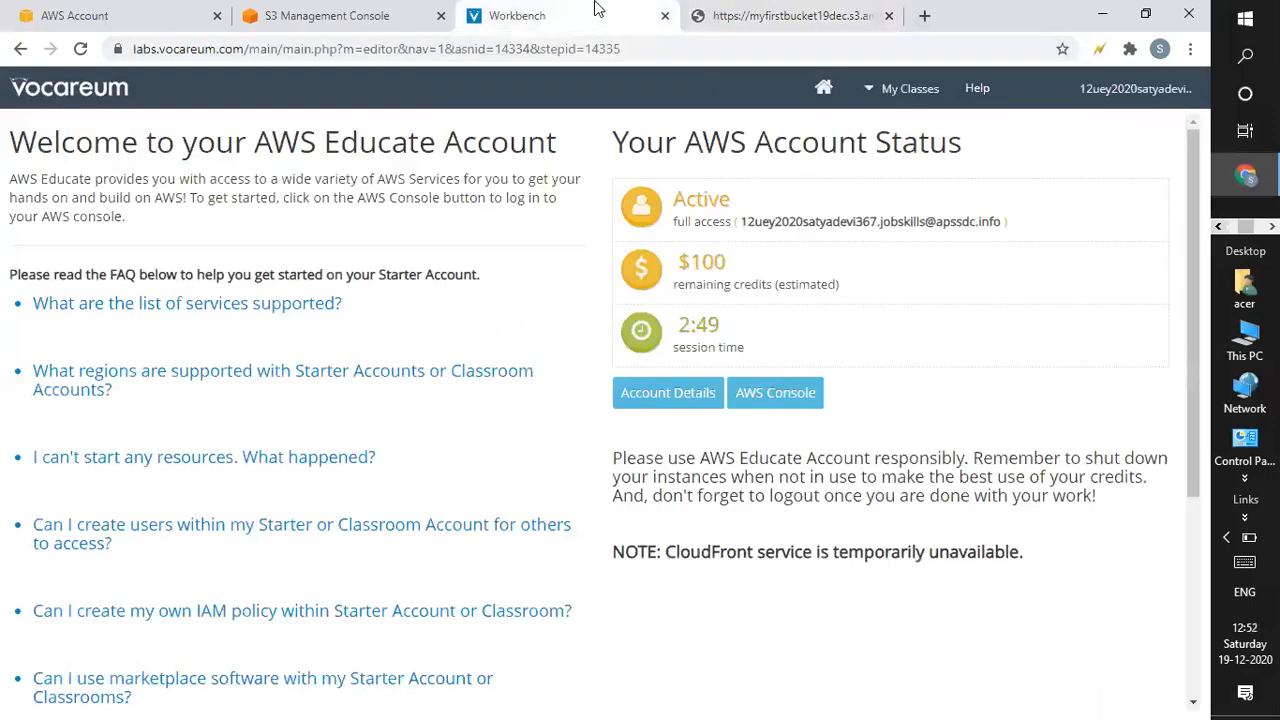
pyautogui.click(822, 20)
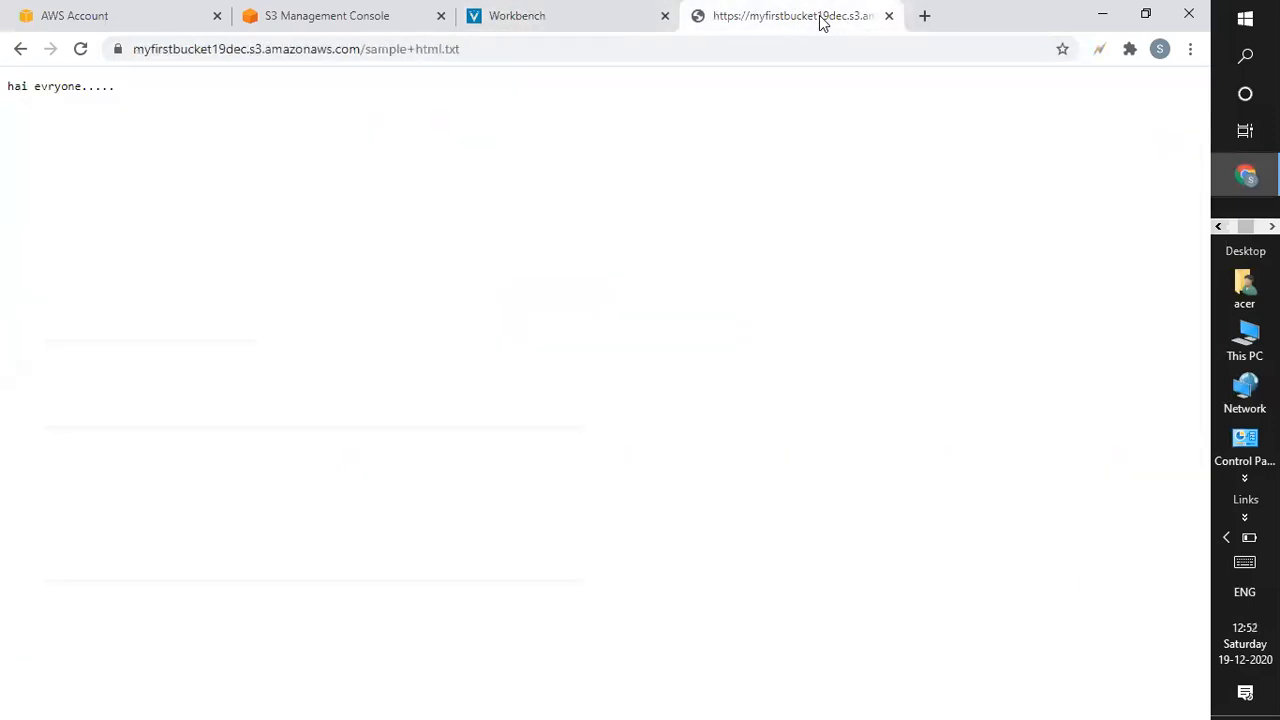
pyautogui.click(511, 14)
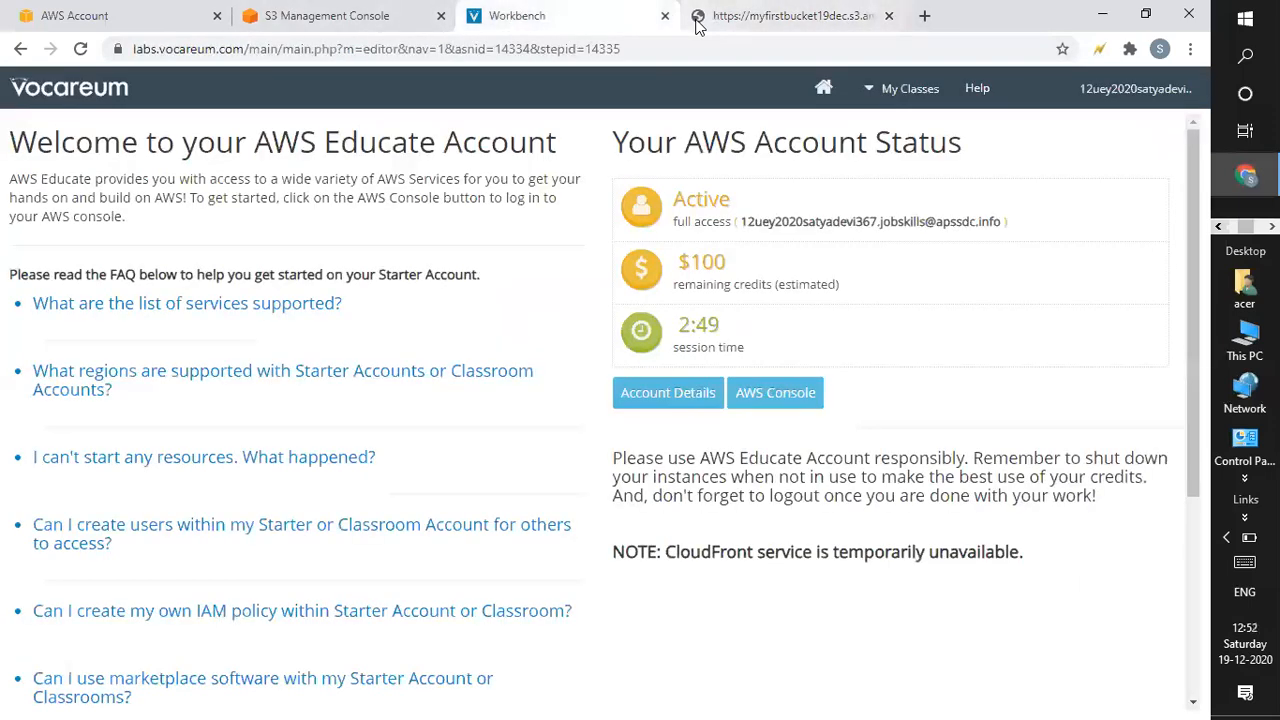
pyautogui.click(665, 16)
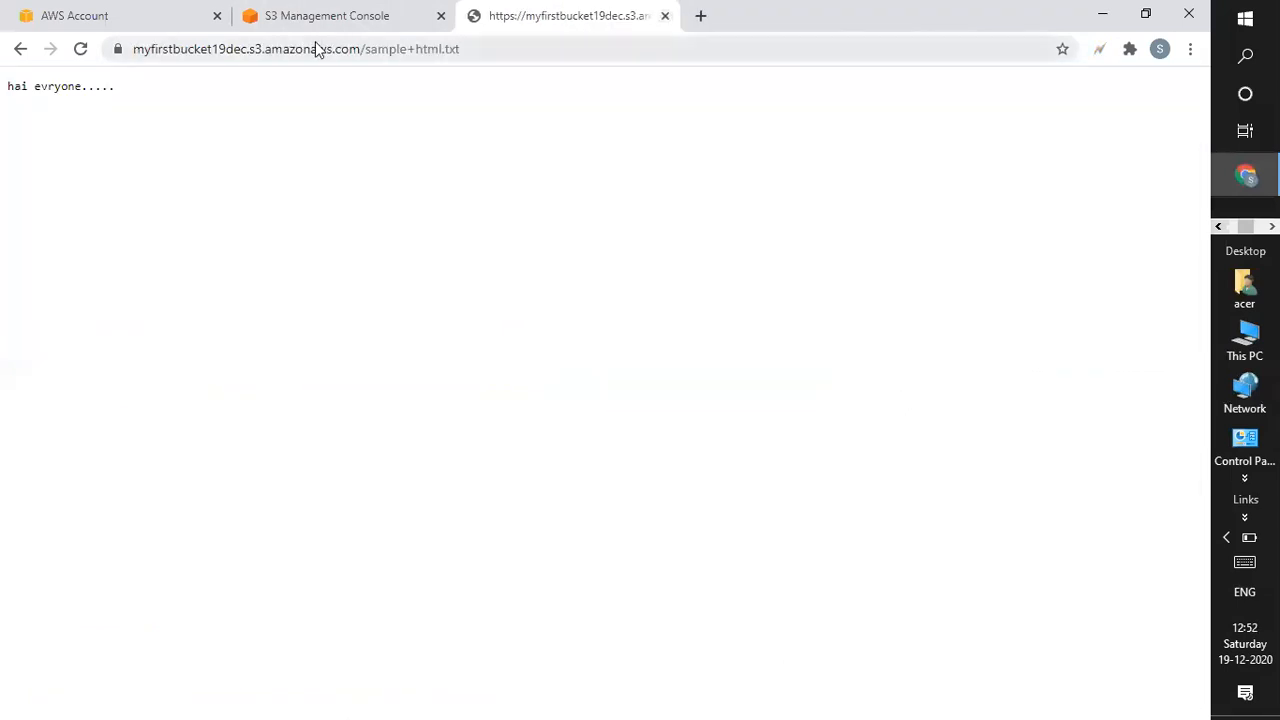
pyautogui.click(372, 15)
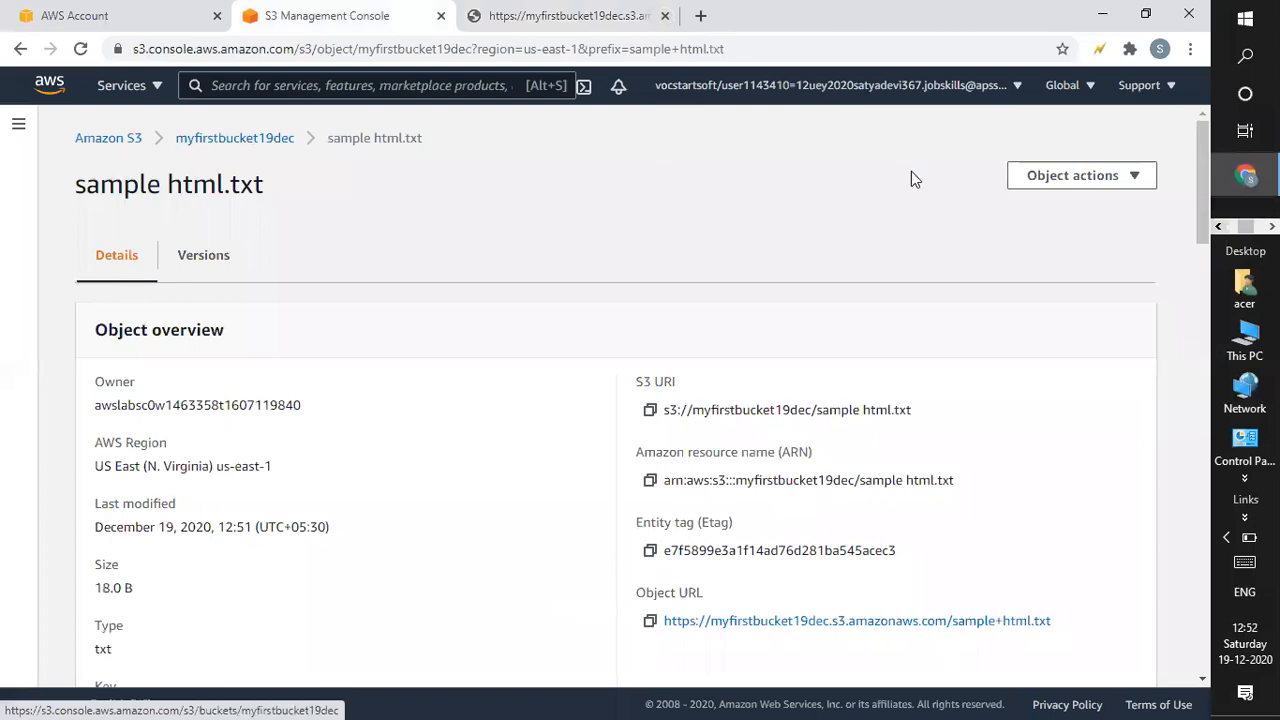
pyautogui.click(1100, 14)
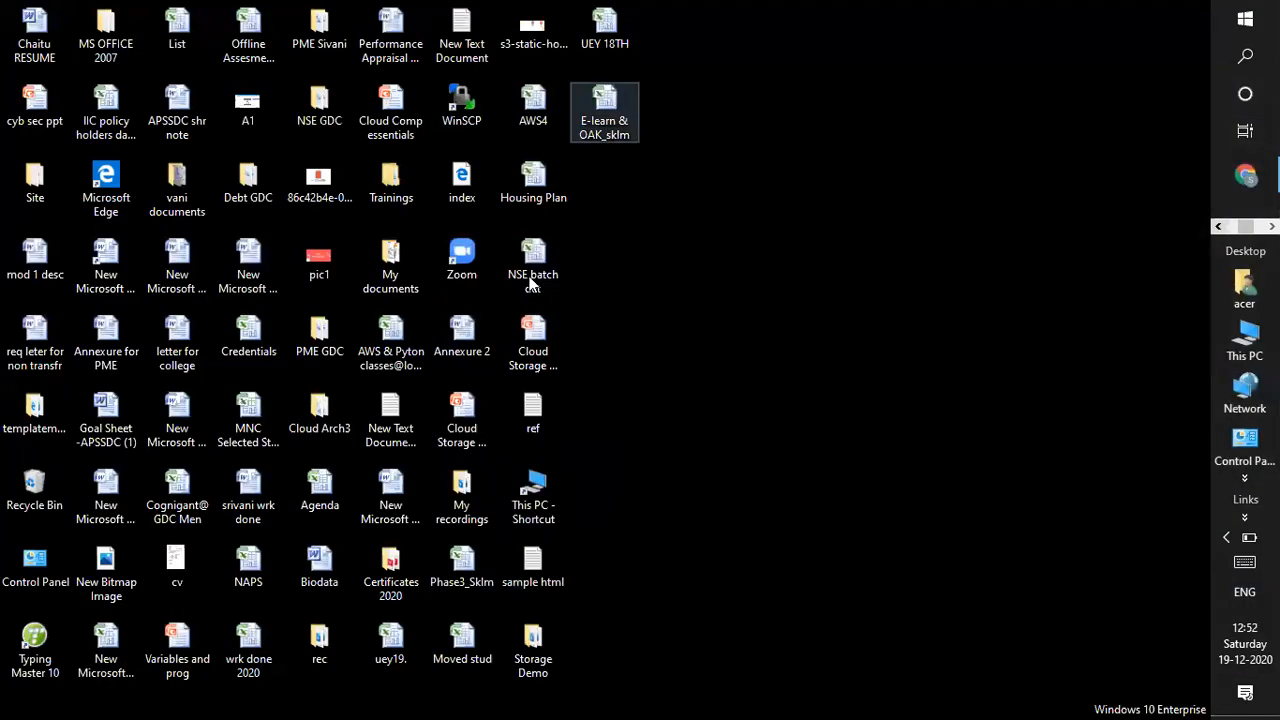
# Append the line 'This is updated version.' to sample html in Notepad and save it.
pyautogui.doubleClick(530, 565)
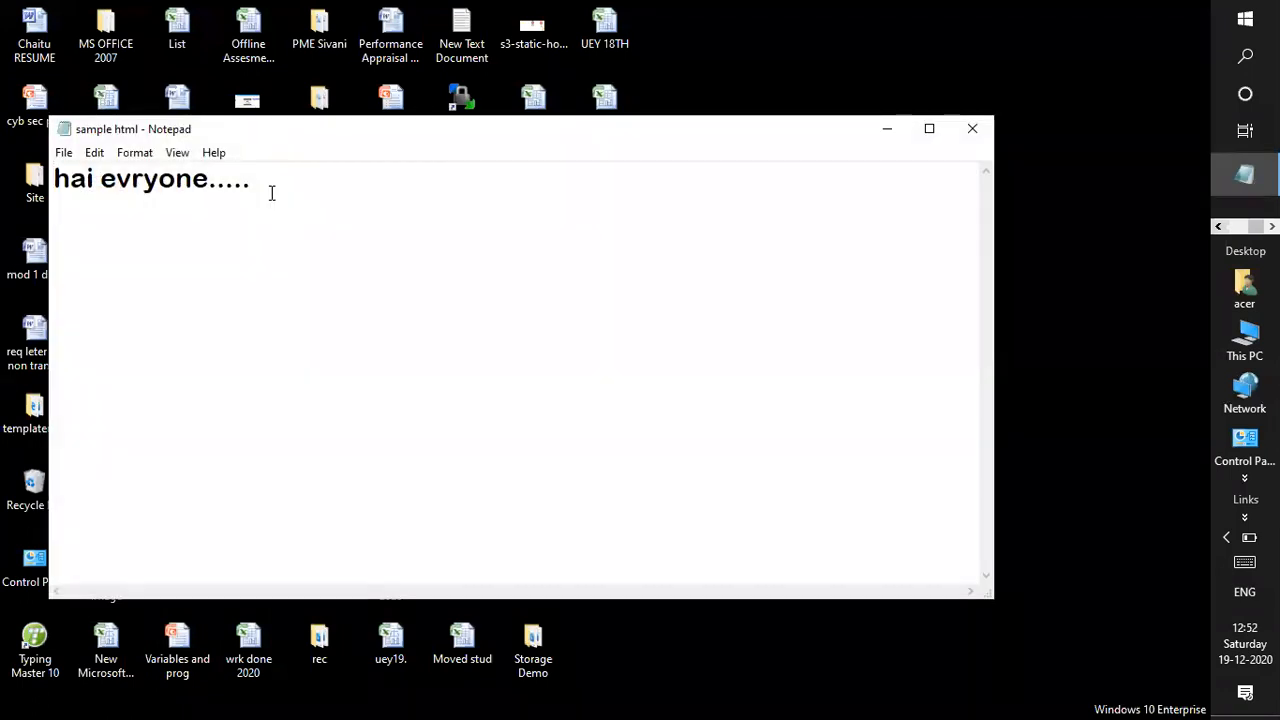
pyautogui.click(271, 193)
pyautogui.press('Return')
pyautogui.write('This ')
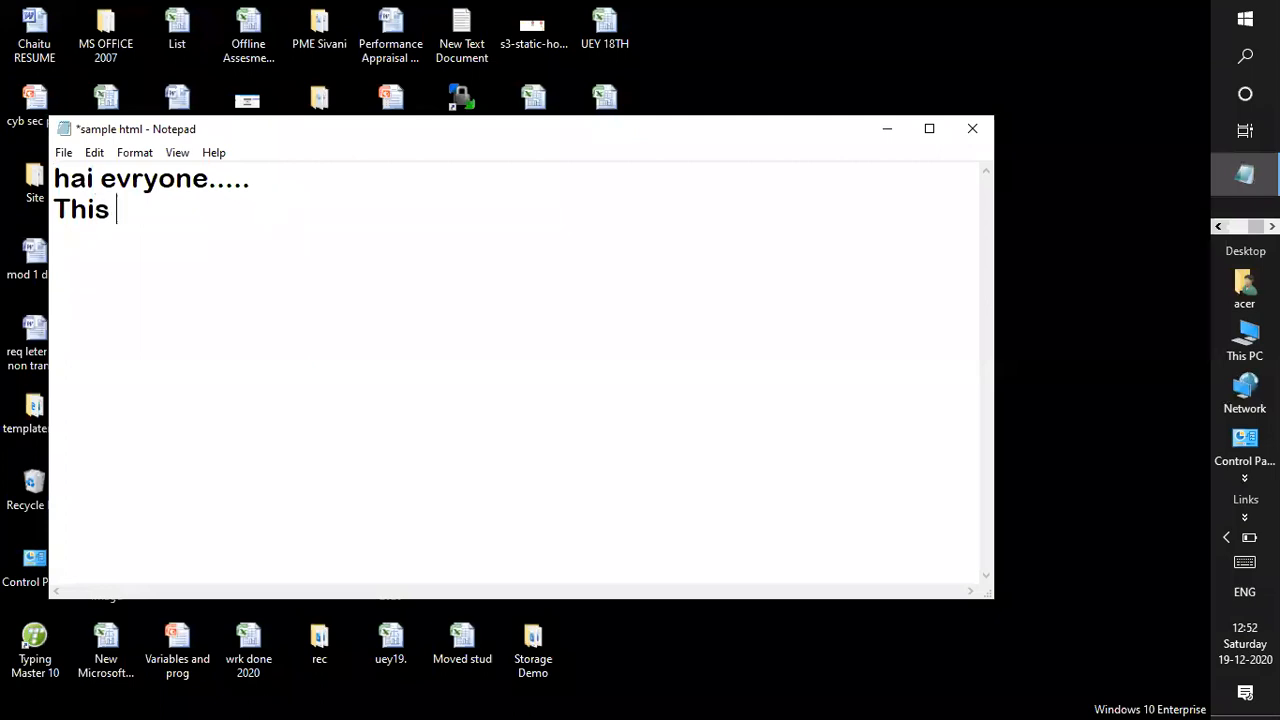
pyautogui.write('is updated')
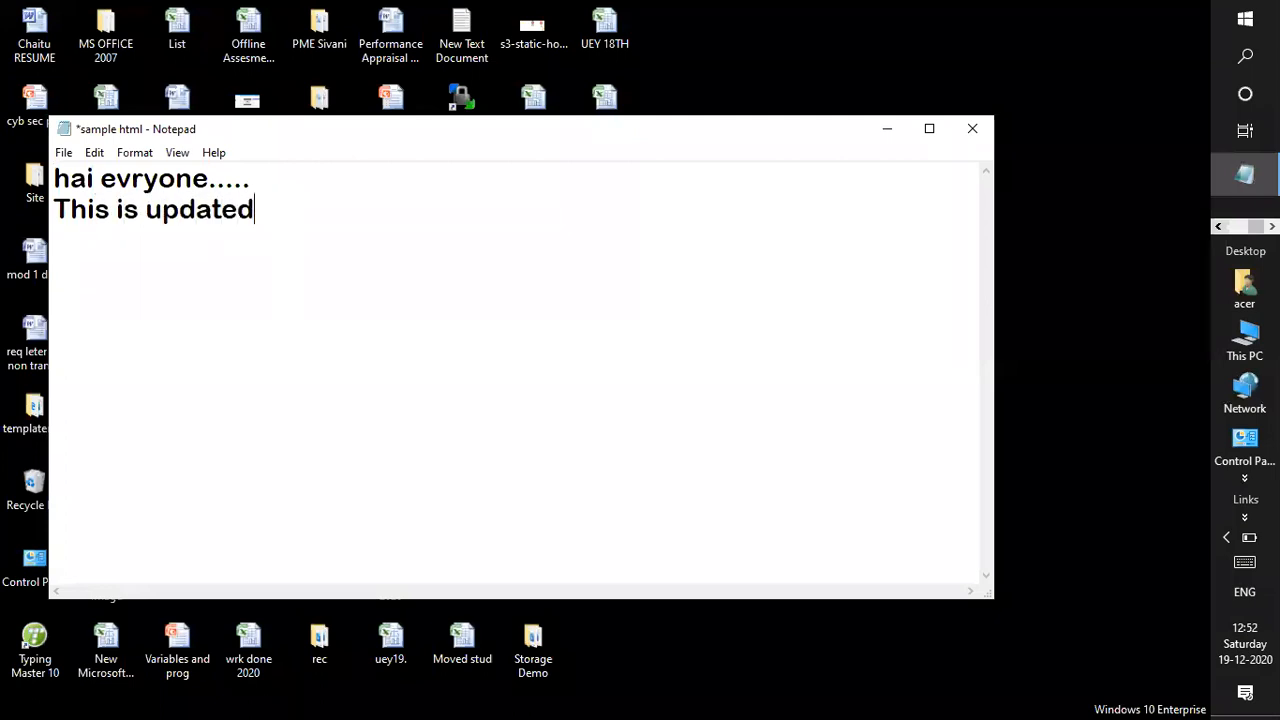
pyautogui.write(' version.')
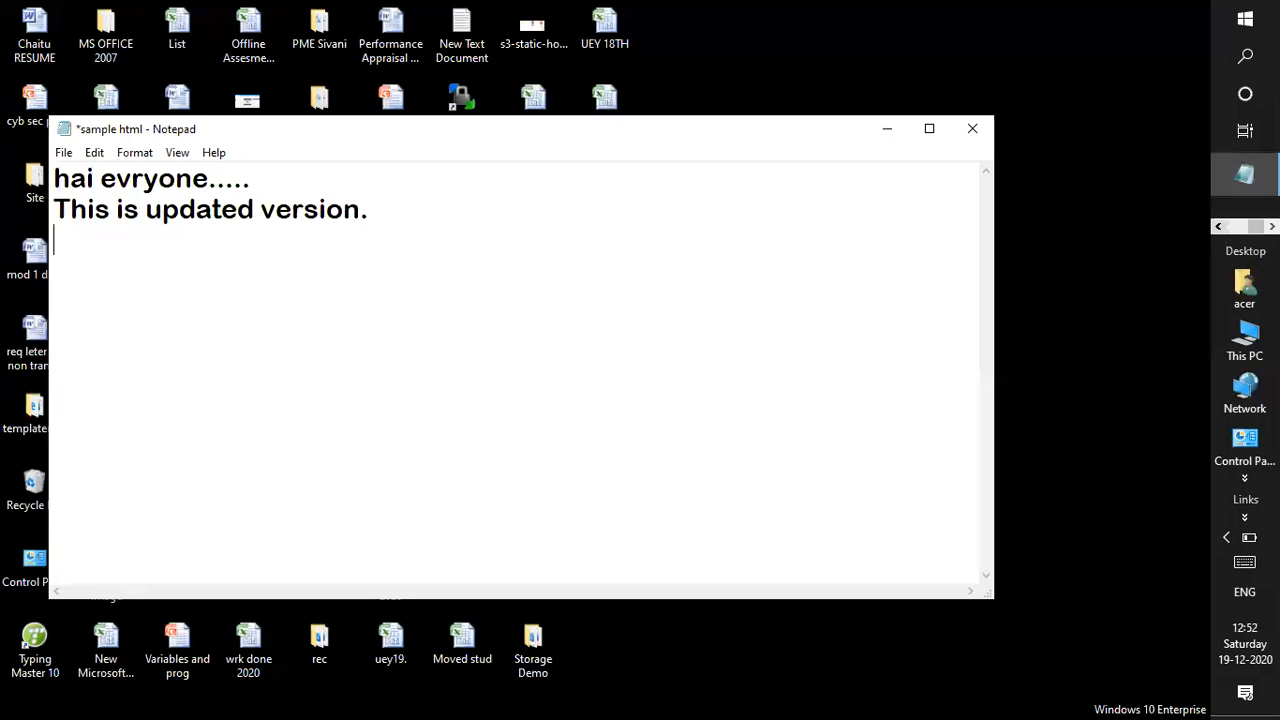
pyautogui.hotkey('ctrl', 's')
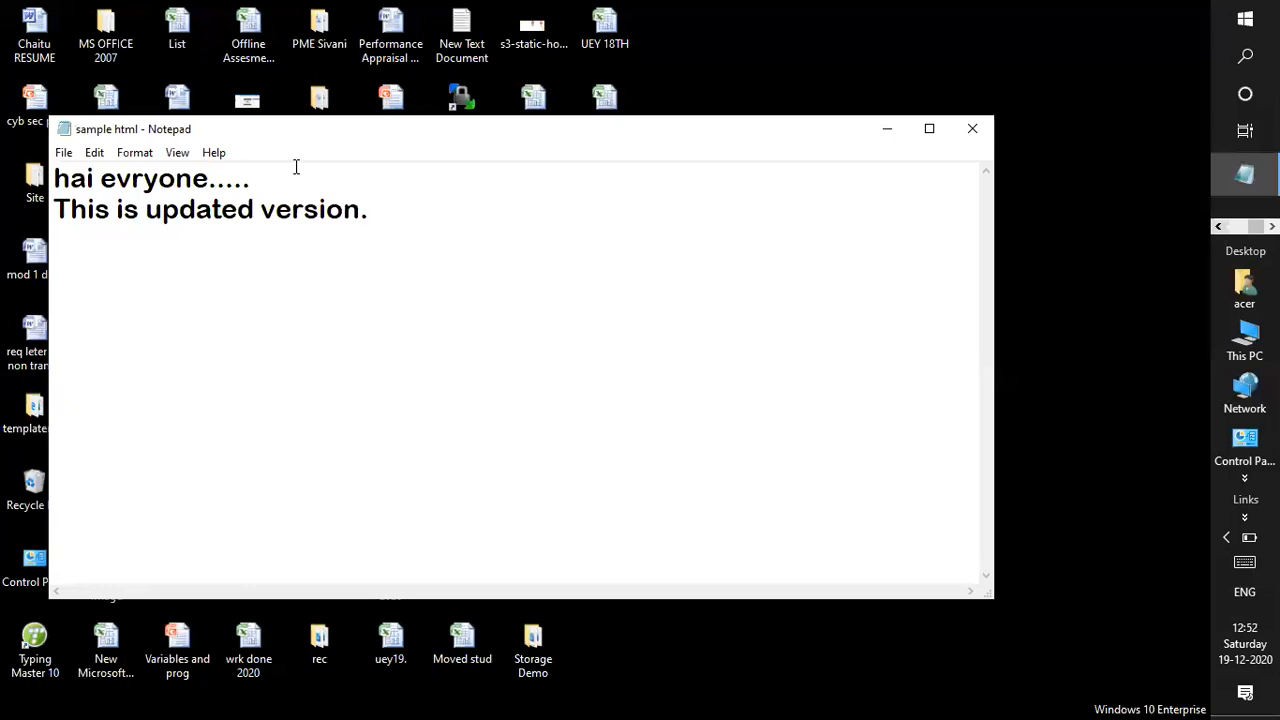
pyautogui.click(972, 132)
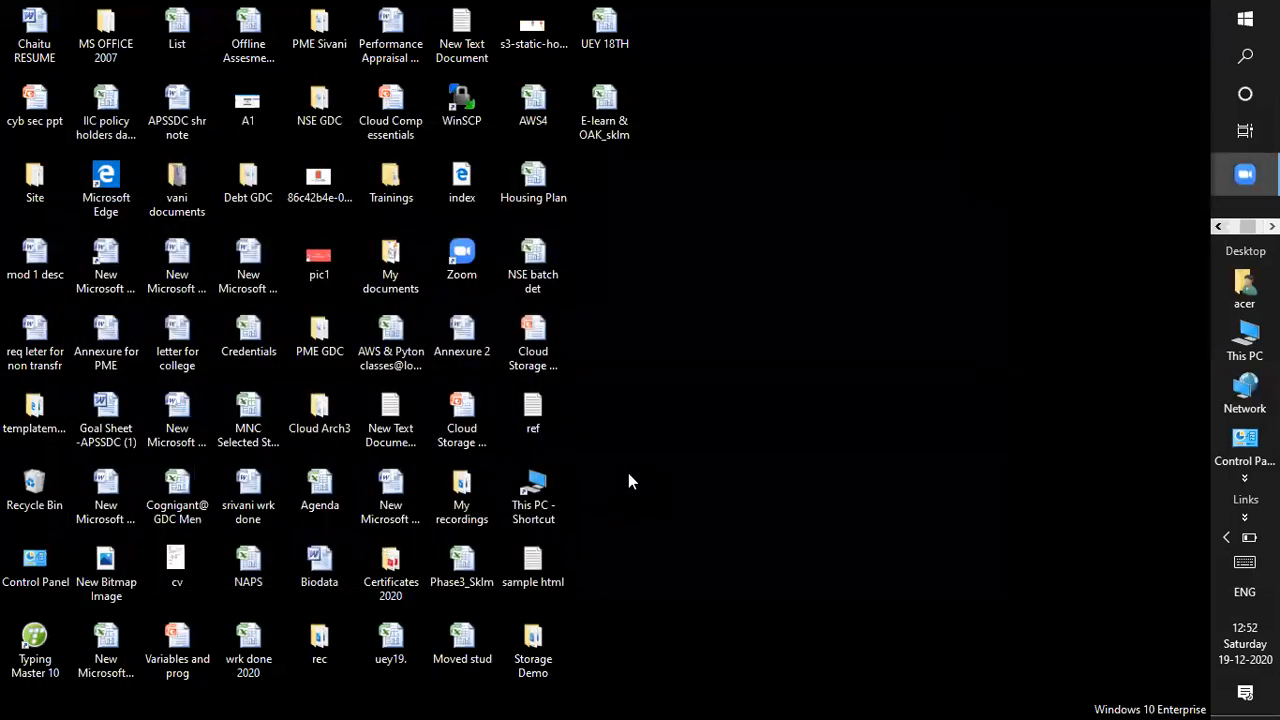
pyautogui.hotkey('alt', 'Tab')
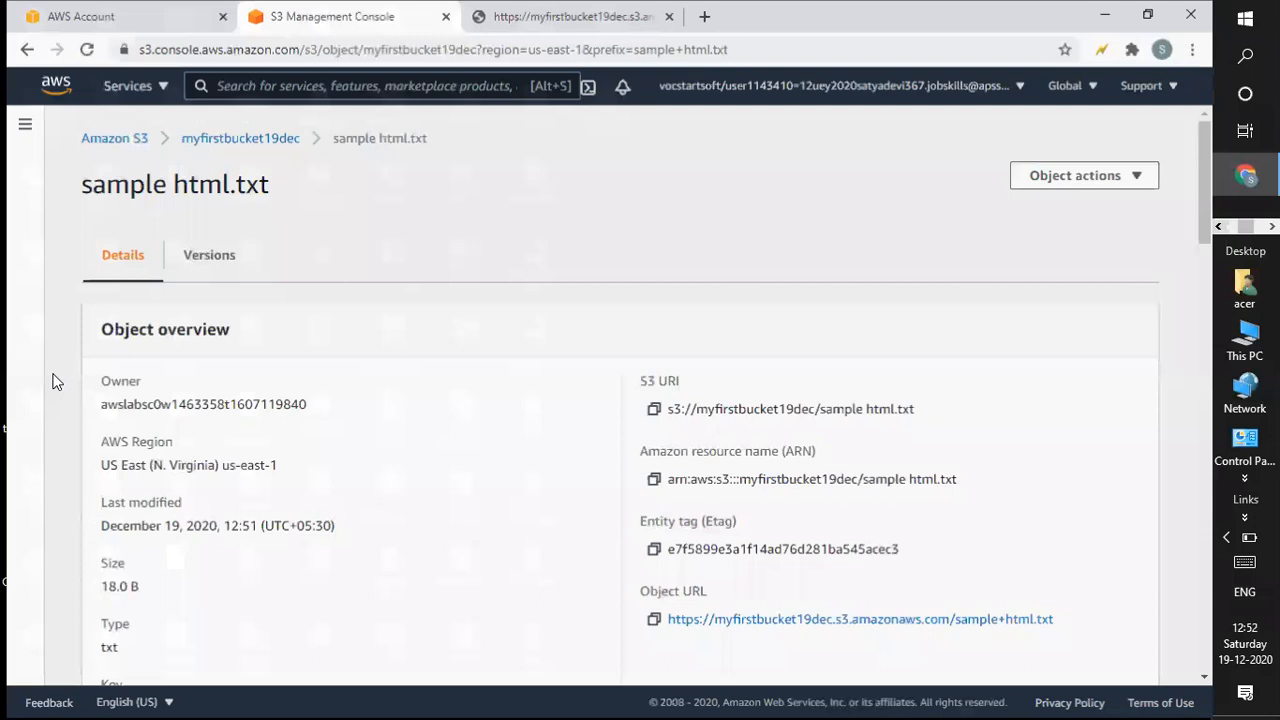
# Turn on List versions in myfirstbucket19dec's objects, then start a new upload.
pyautogui.click(120, 139)
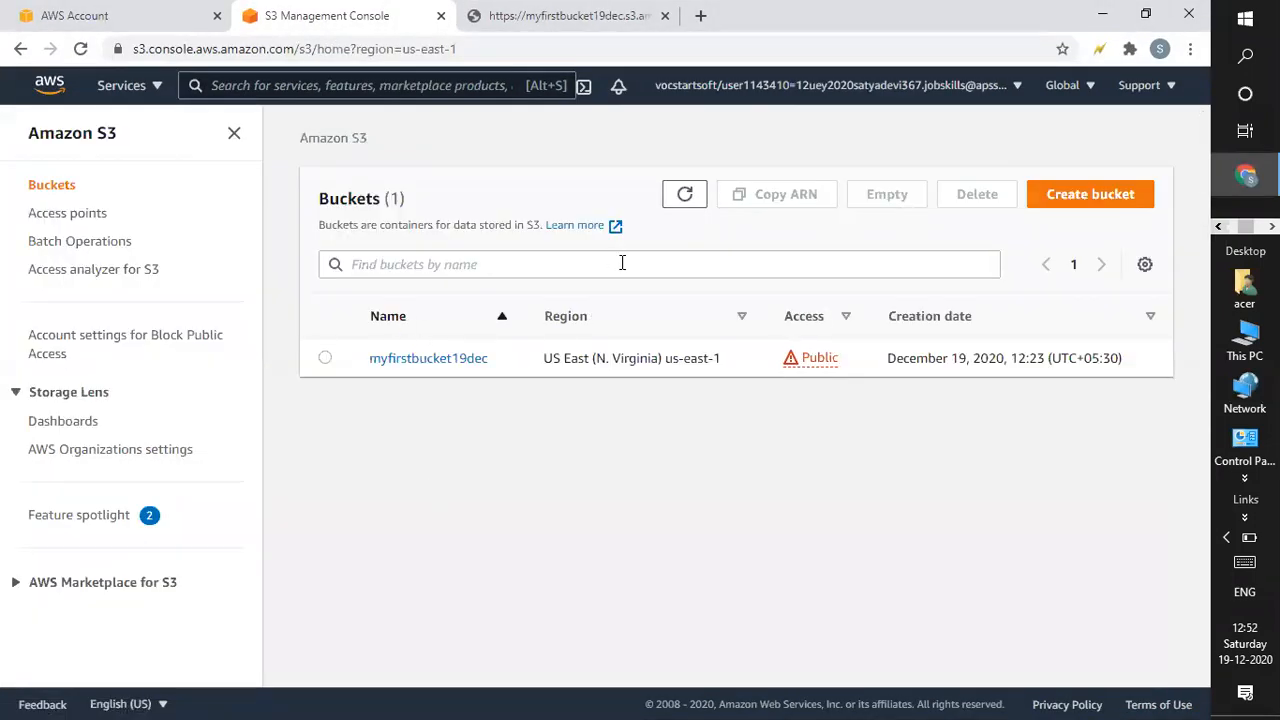
pyautogui.click(456, 358)
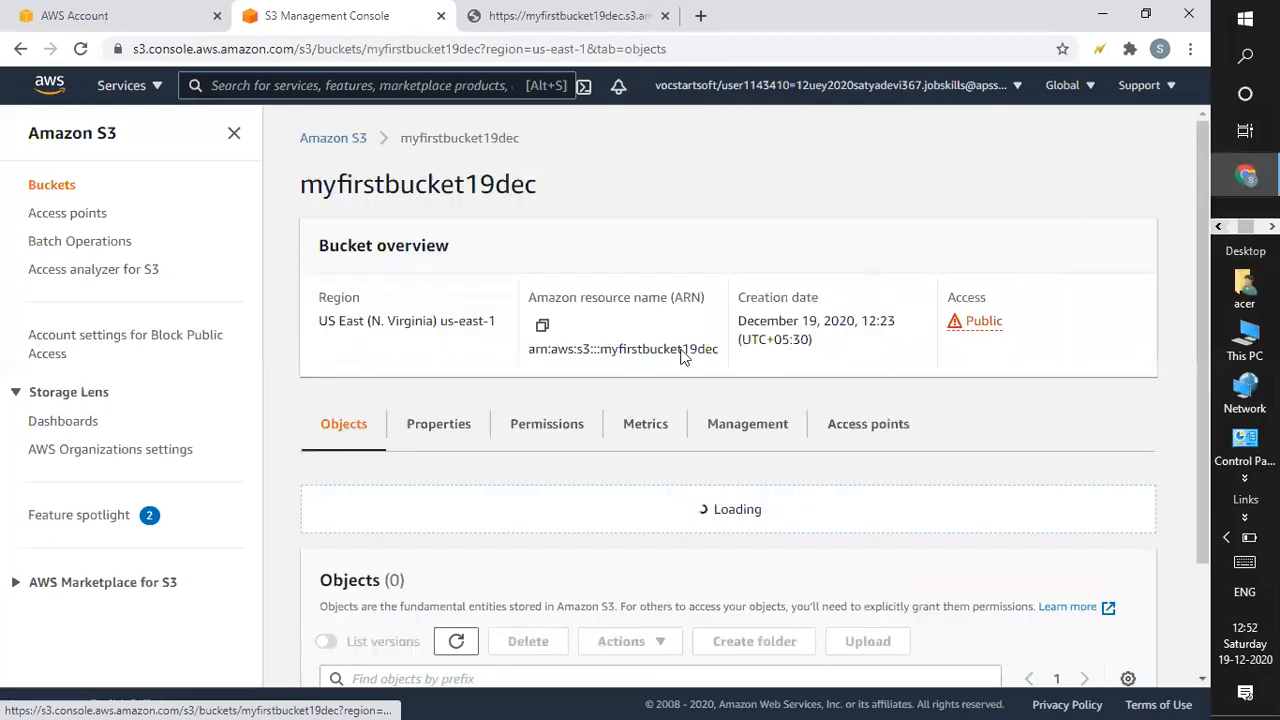
pyautogui.moveTo(1198, 235); pyautogui.dragTo(1164, 409)
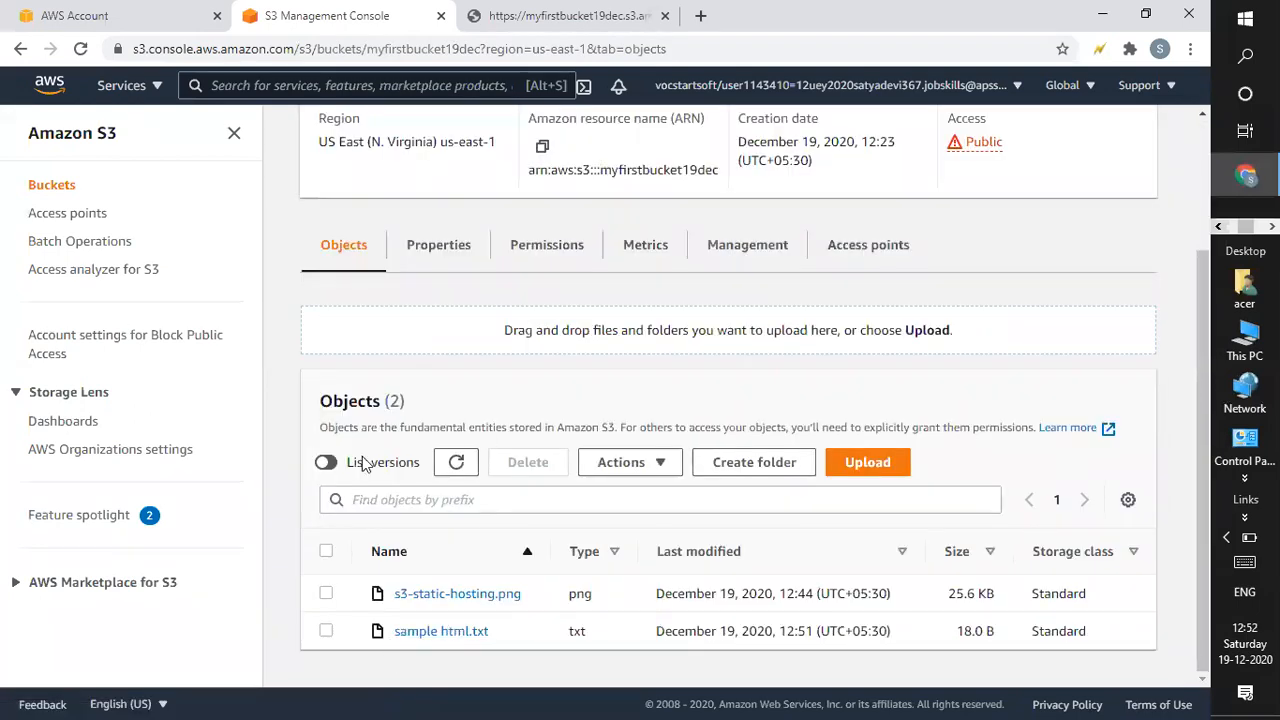
pyautogui.click(330, 465)
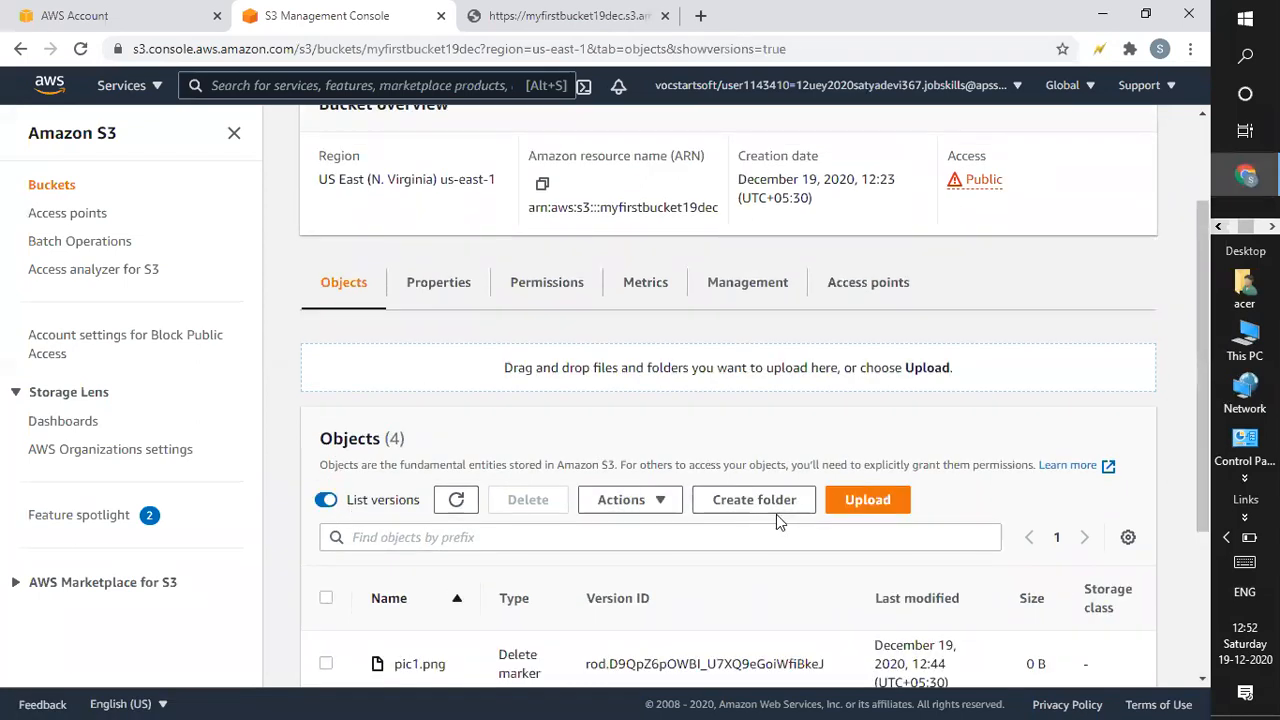
pyautogui.click(864, 503)
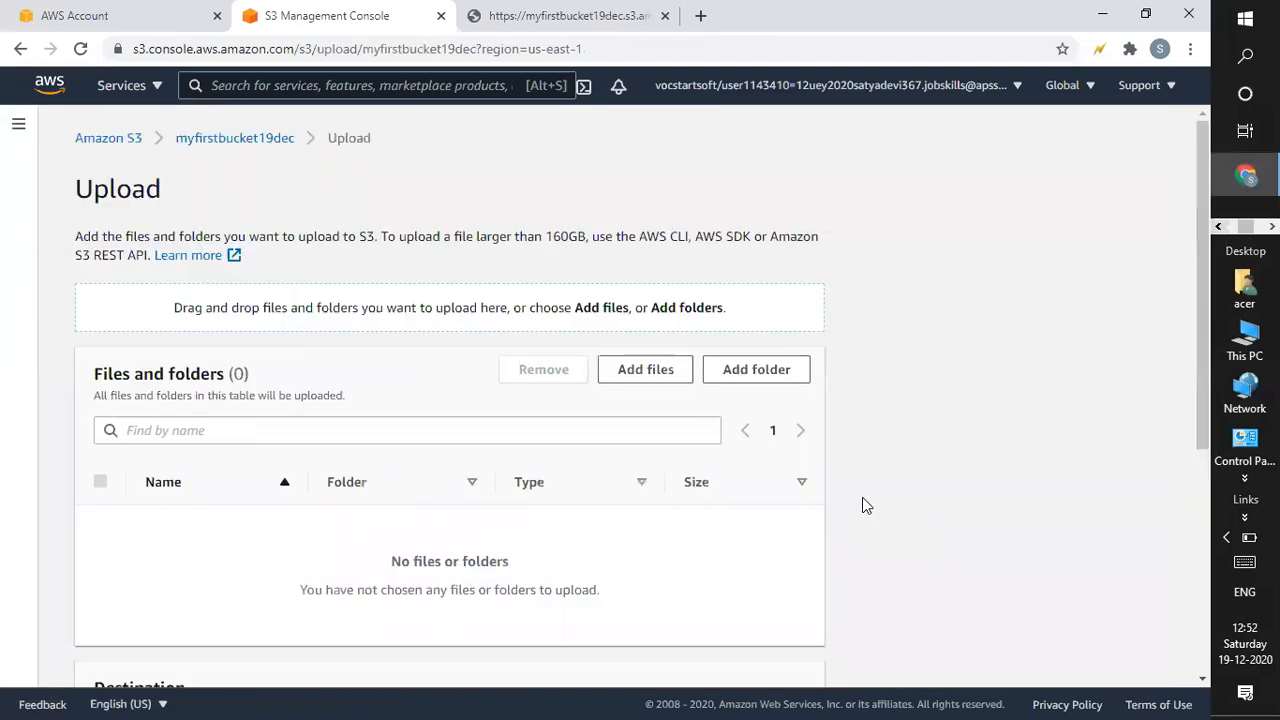
# Upload the edited 44.0 B sample html.txt from the Desktop to myfirstbucket19dec, then exit the status page.
pyautogui.click(665, 378)
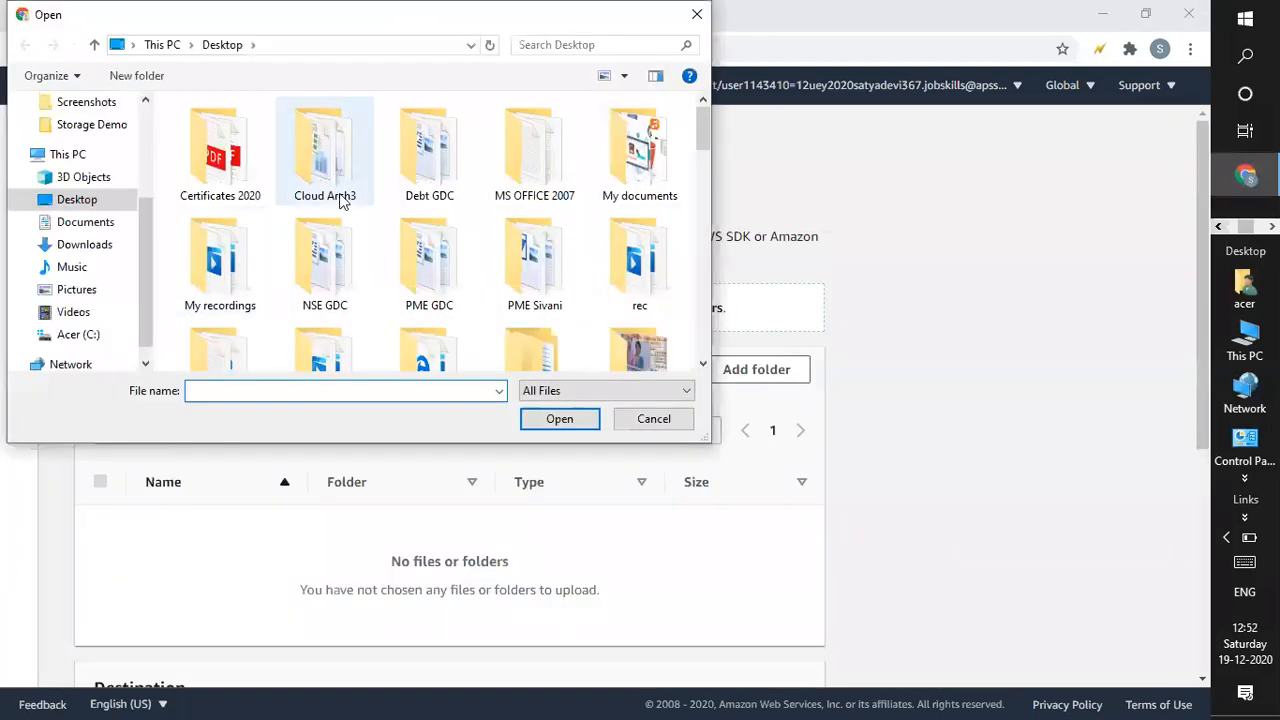
pyautogui.scroll(-3, 330, 193)
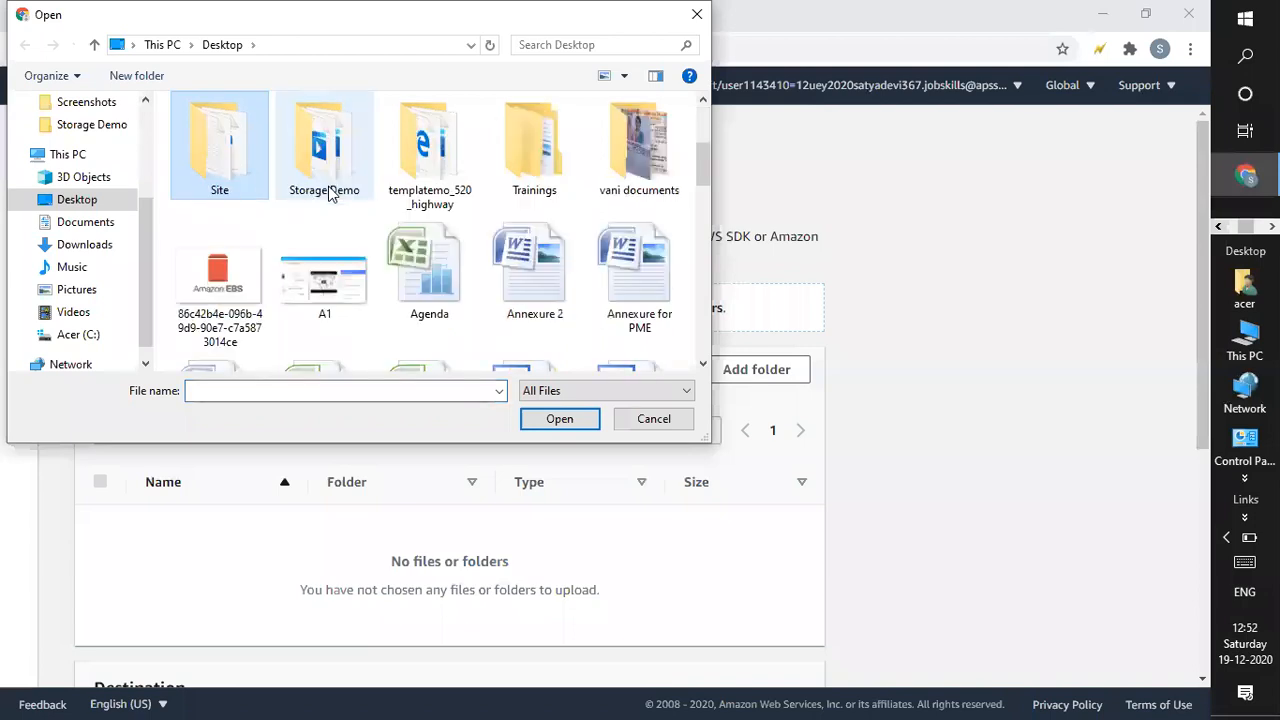
pyautogui.scroll(-5, 330, 193)
pyautogui.click(330, 193)
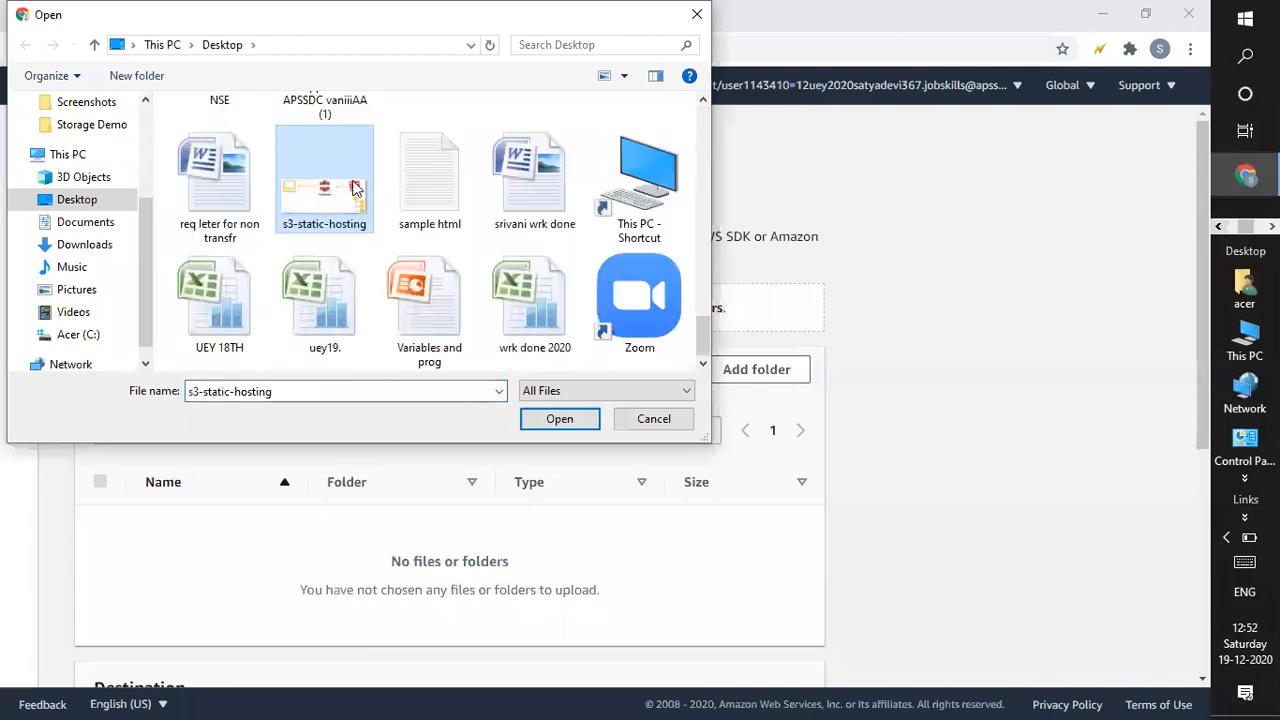
pyautogui.doubleClick(390, 188)
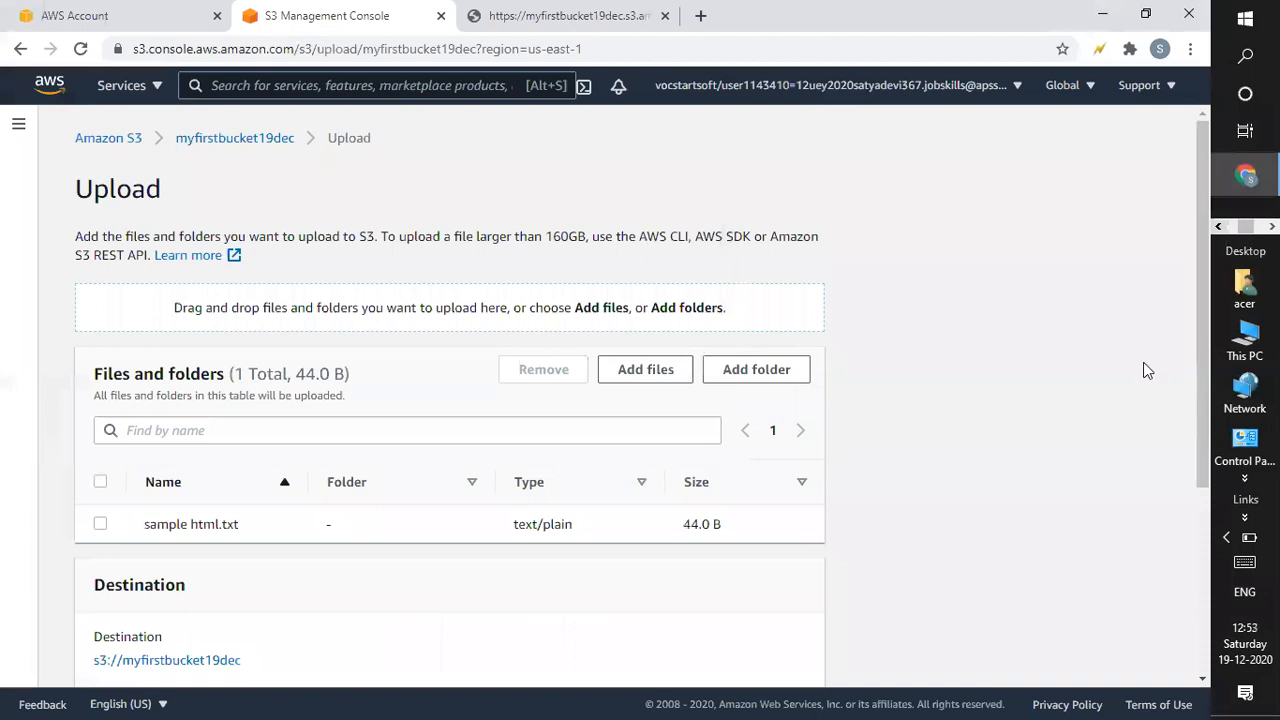
pyautogui.scroll(-3, 1187, 434)
pyautogui.click(760, 640)
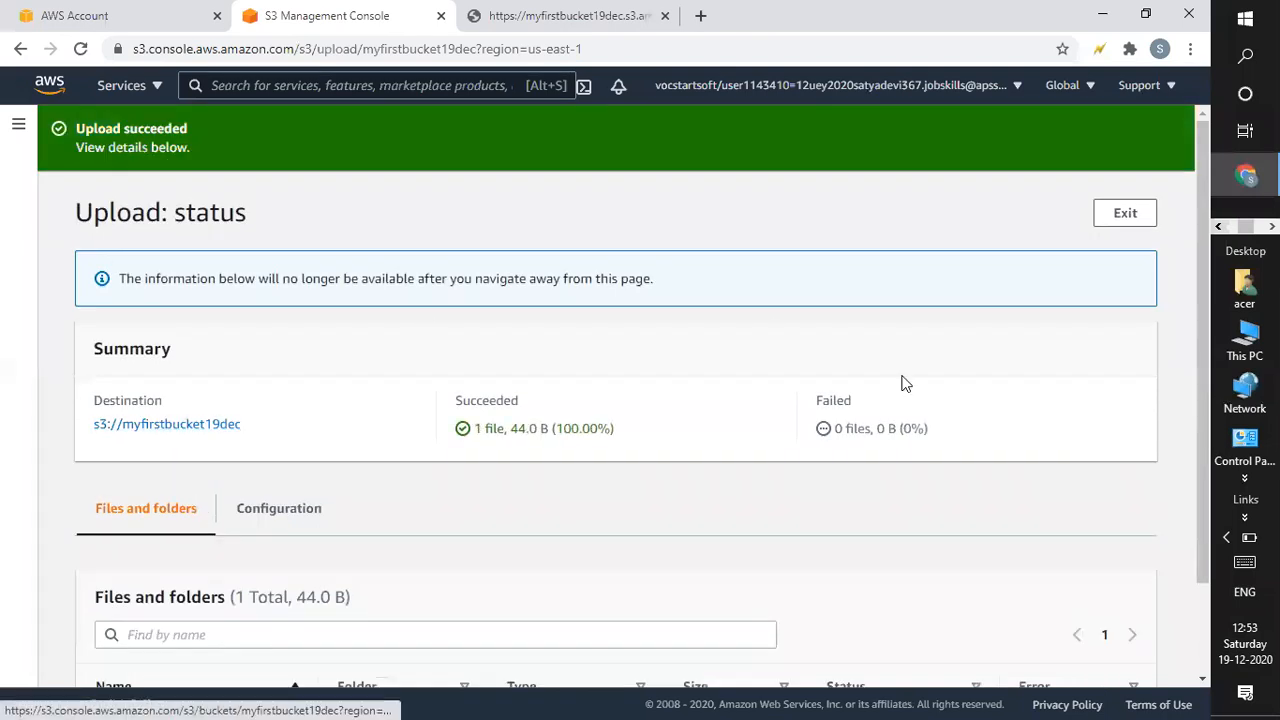
pyautogui.scroll(-2, 1207, 407)
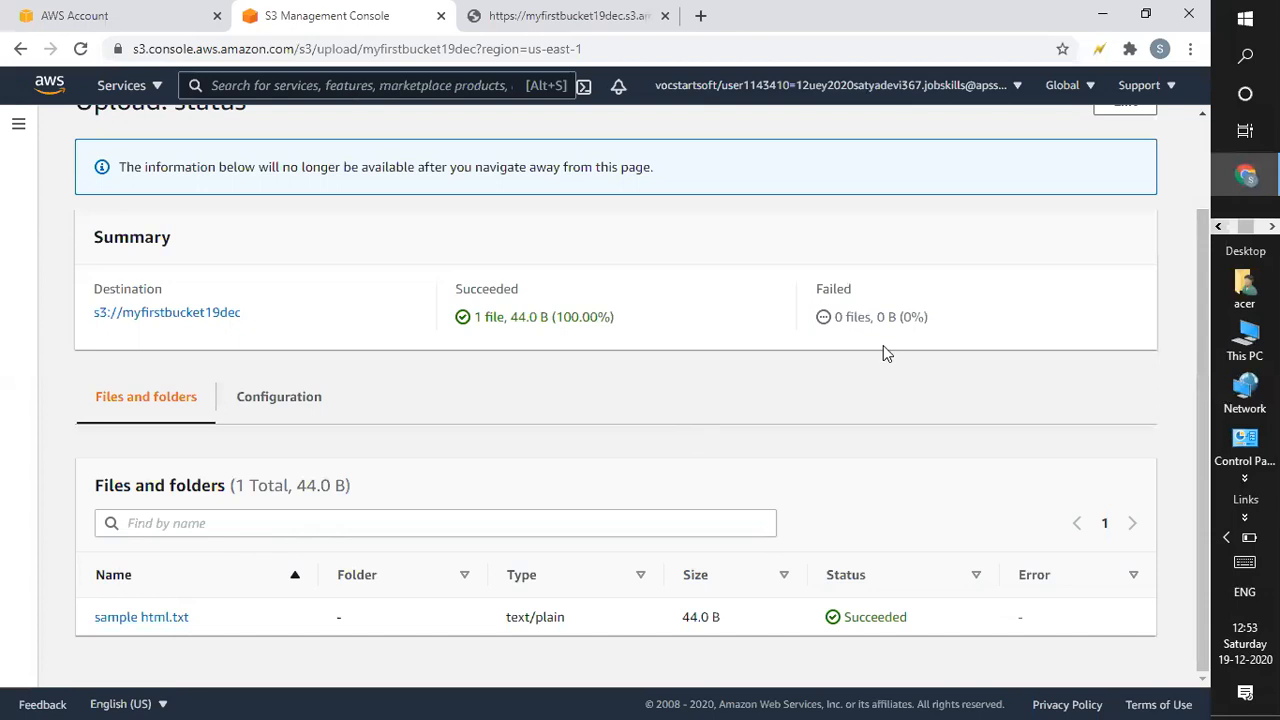
pyautogui.click(1123, 109)
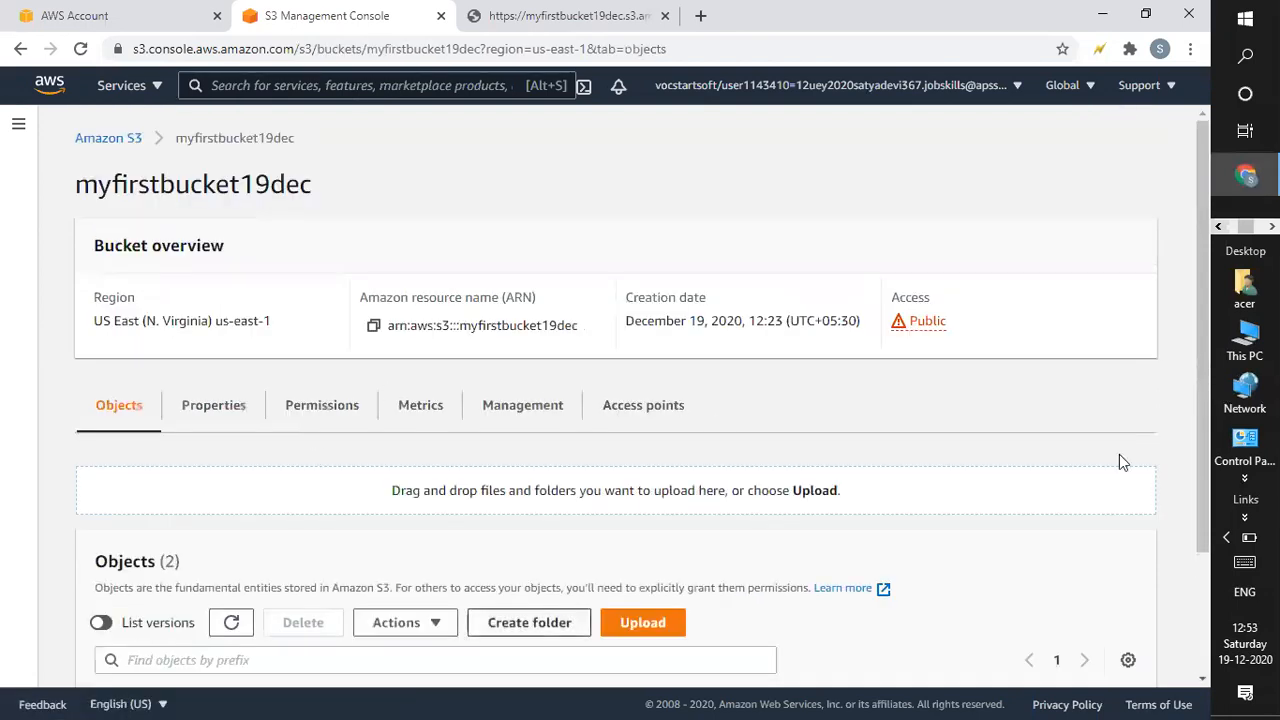
# Copy the updated sample html.txt object's URL and load it in a new browser tab.
pyautogui.scroll(-2, 1194, 437)
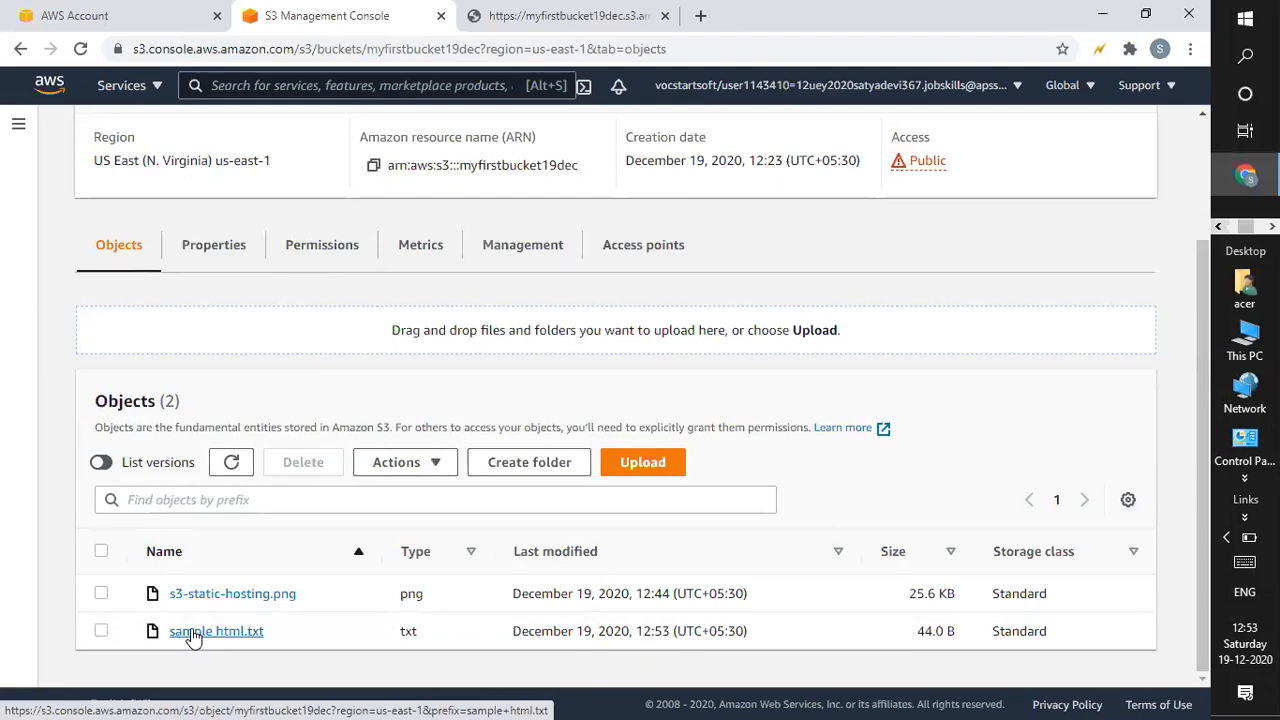
pyautogui.click(193, 634)
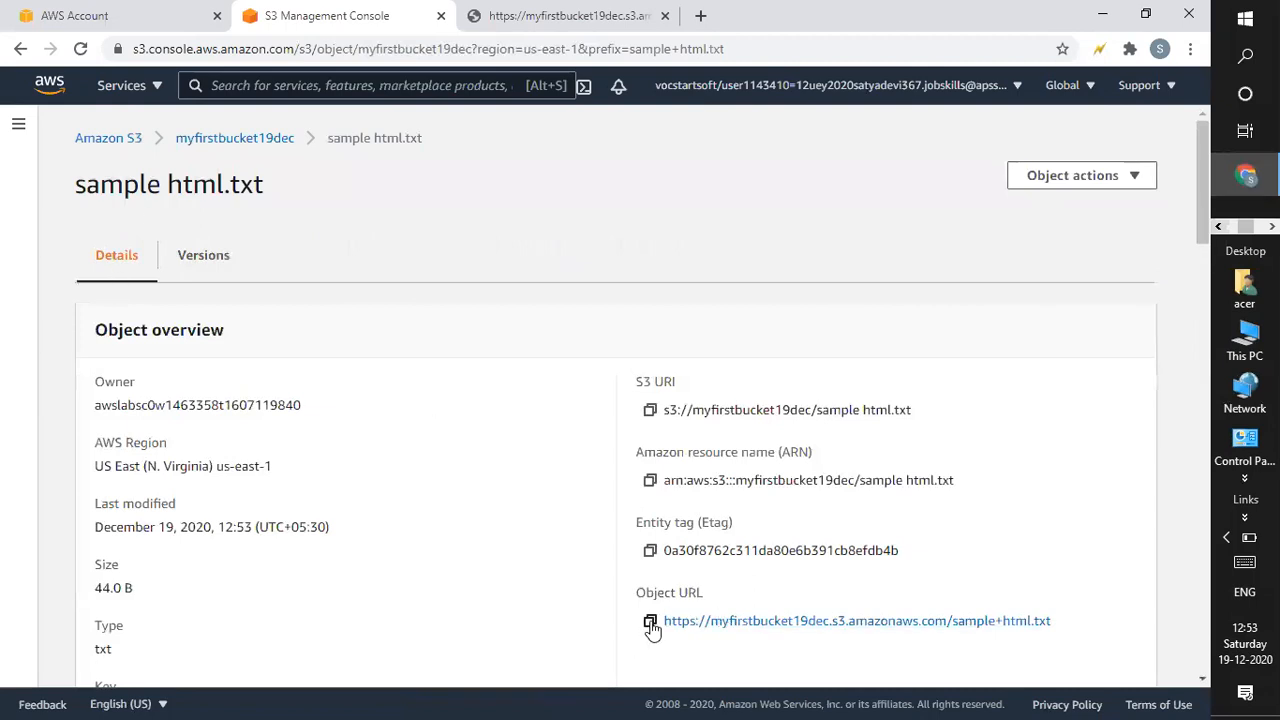
pyautogui.click(650, 620)
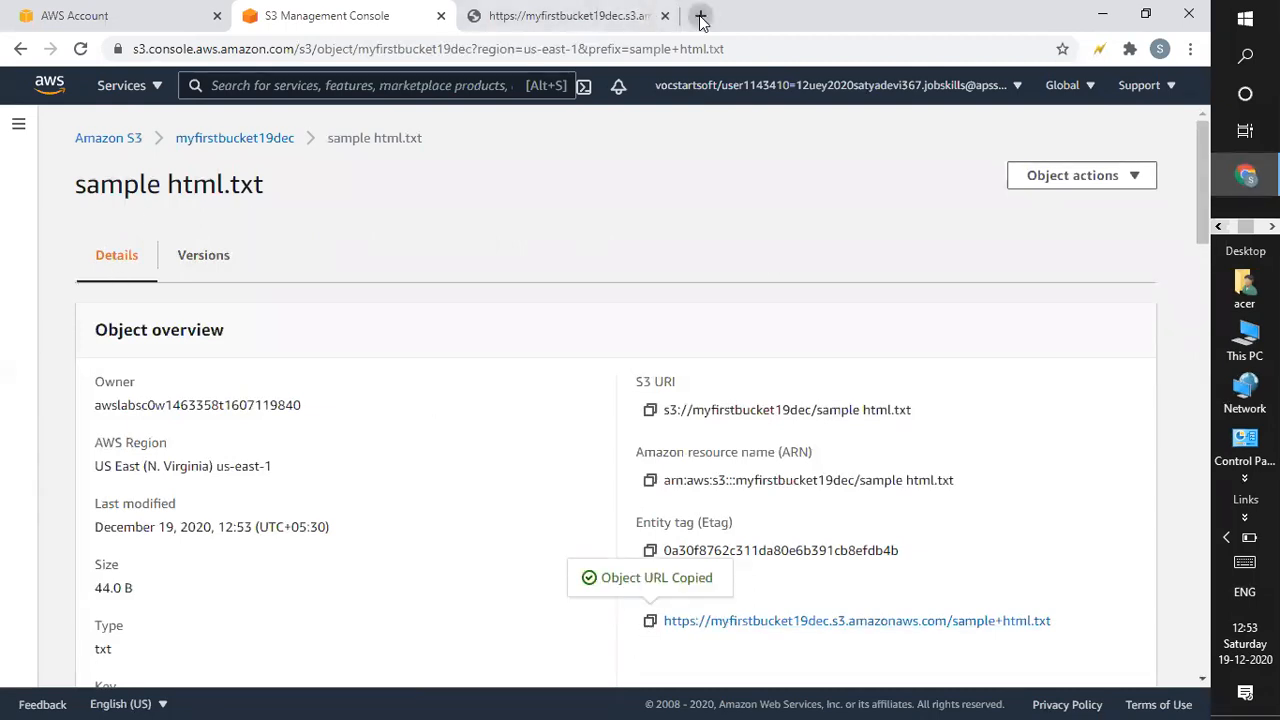
pyautogui.click(700, 15)
pyautogui.hotkey('ctrl', 'v')
pyautogui.press('Return')
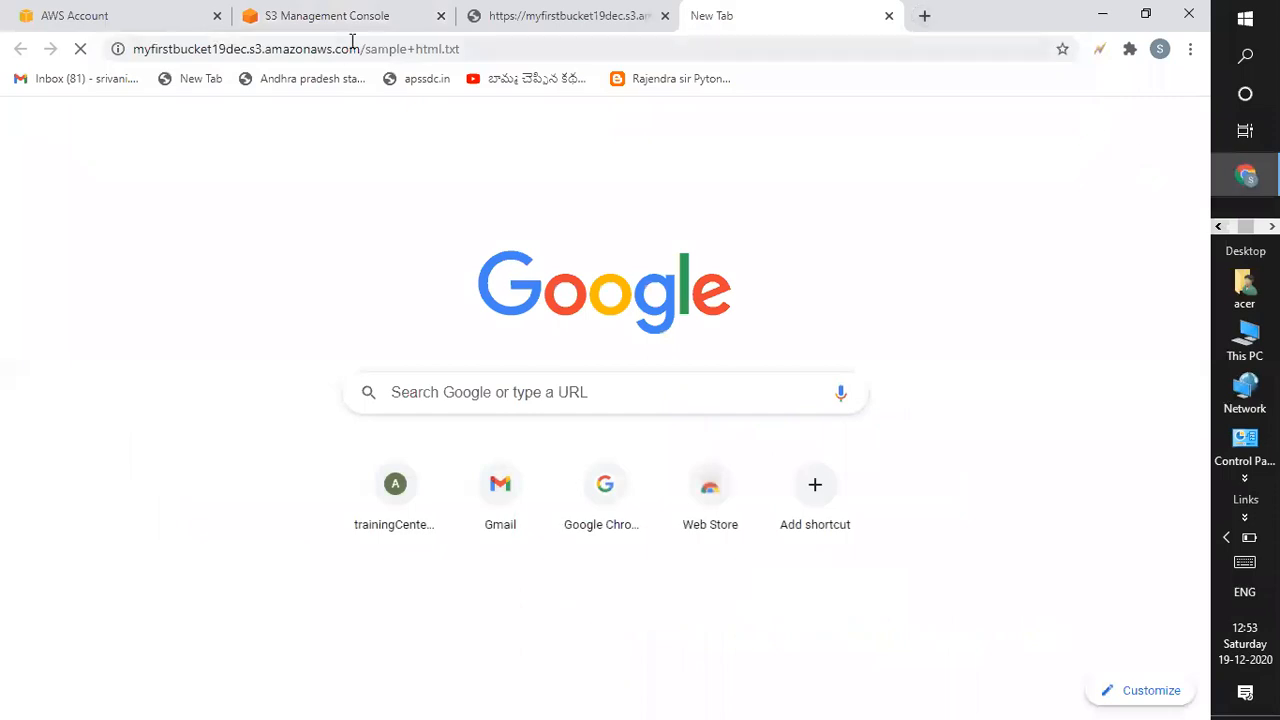
# After seeing Access Denied, return to the myfirstbucket19dec object list in the S3 console.
pyautogui.click(508, 14)
pyautogui.click(300, 18)
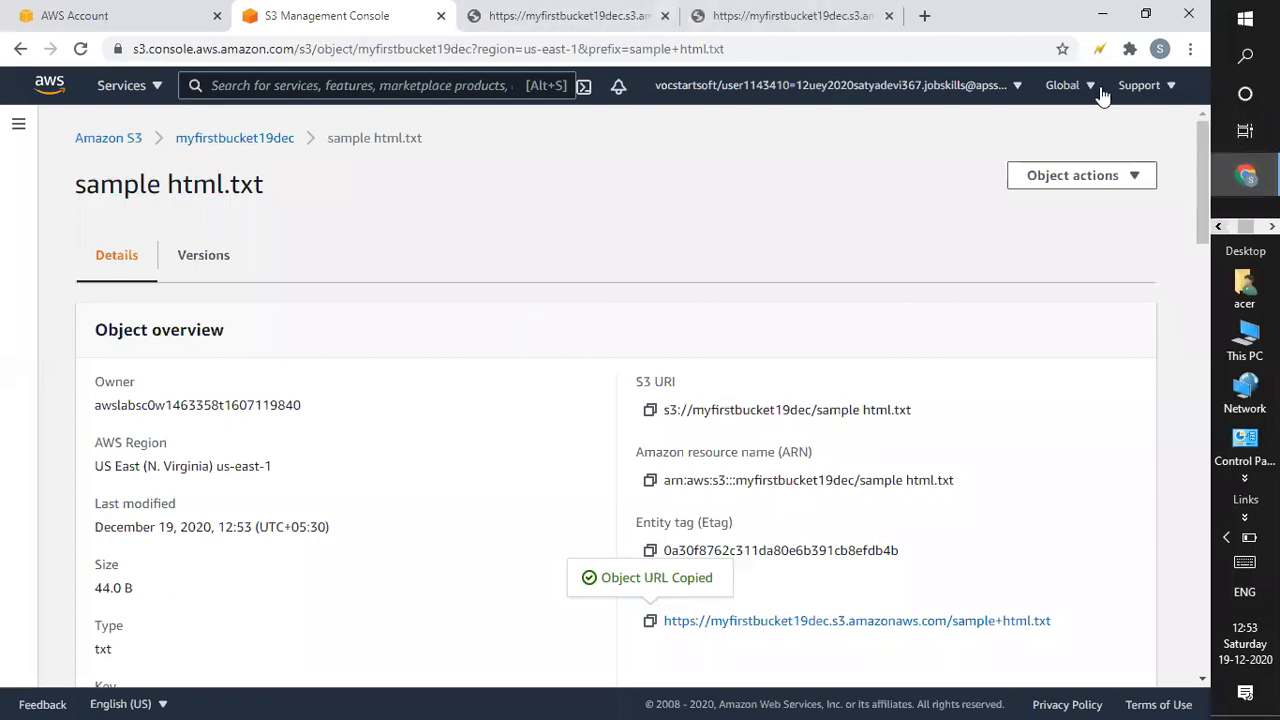
pyautogui.click(240, 145)
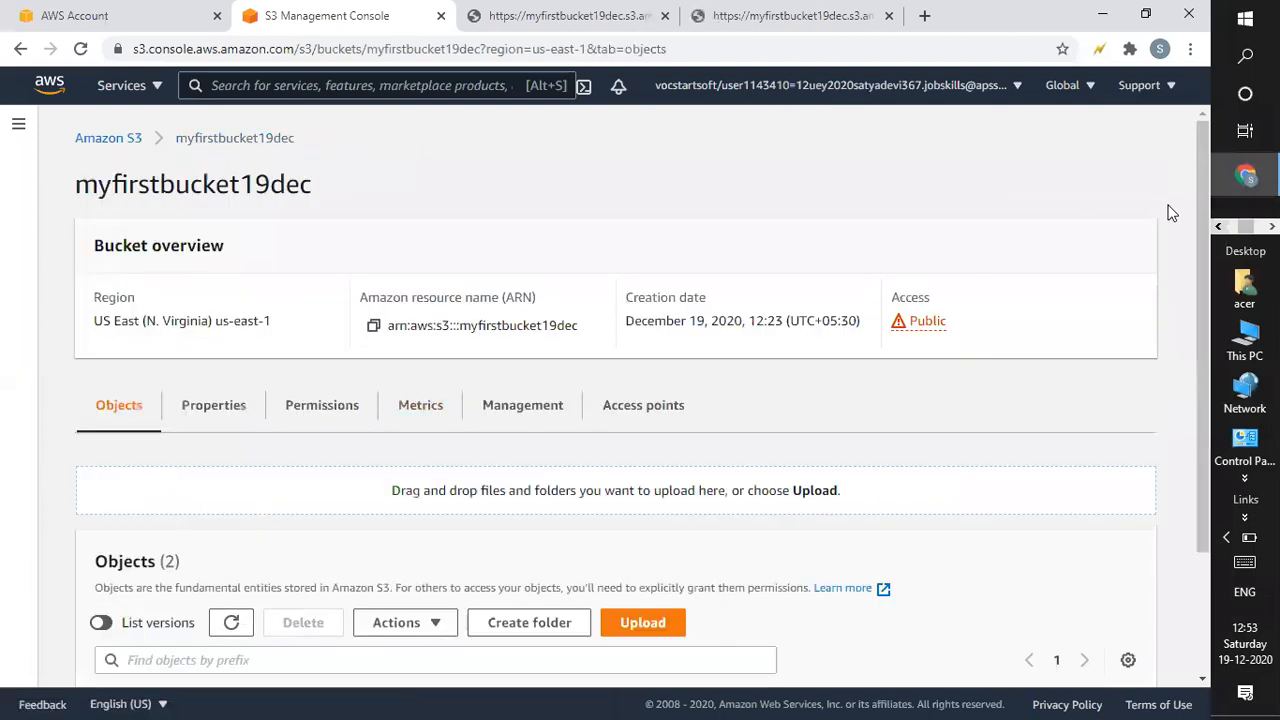
pyautogui.scroll(-2, 104, 625)
# Select sample html.txt and choose Make public from the Actions menu.
pyautogui.click(101, 631)
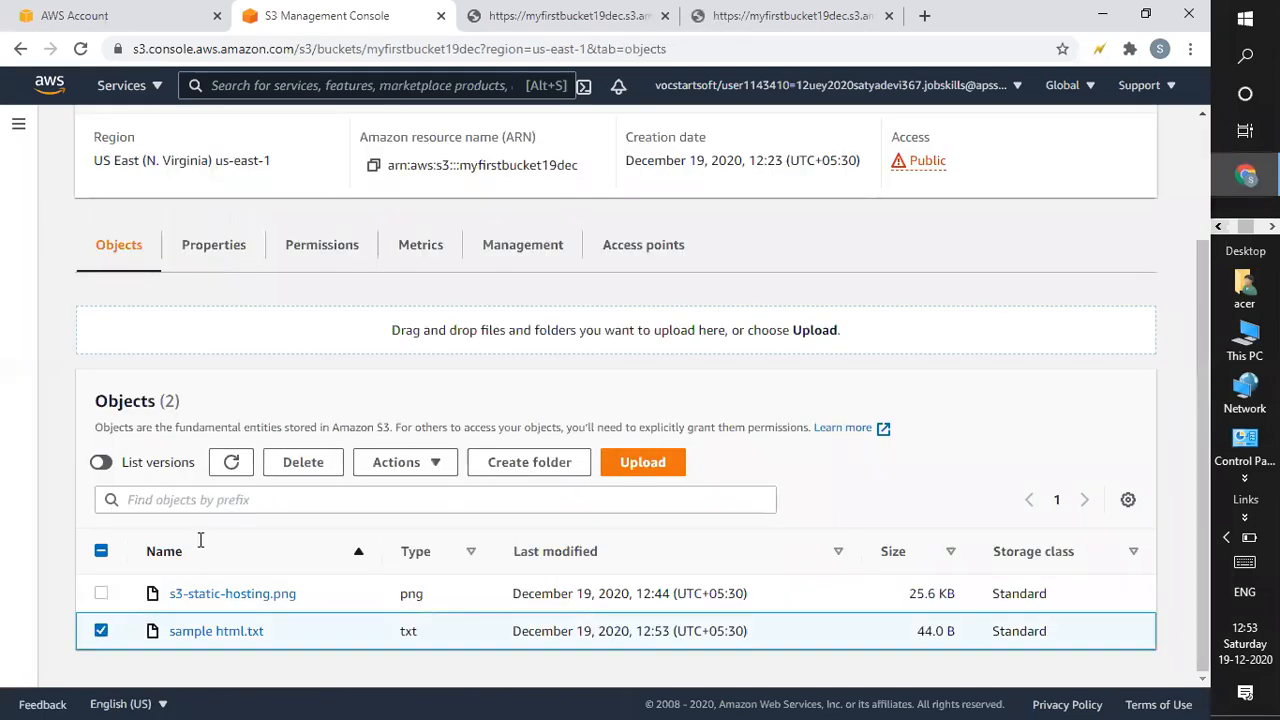
pyautogui.click(436, 468)
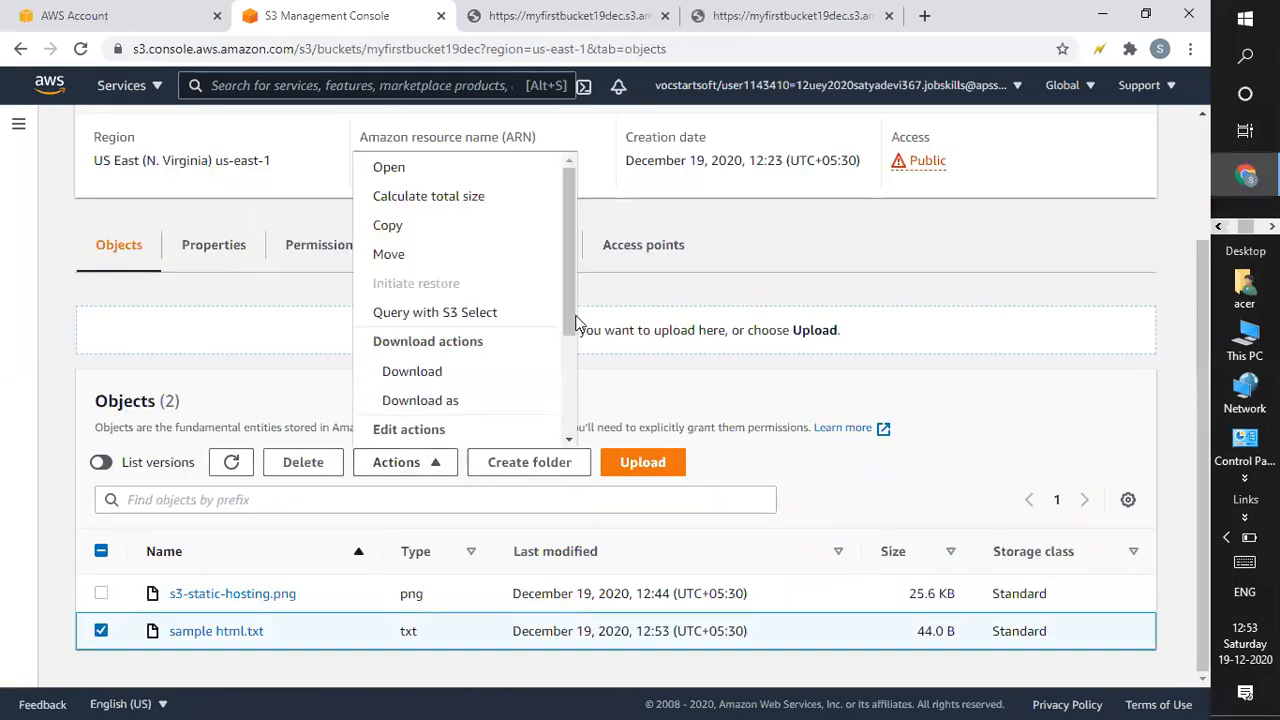
pyautogui.scroll(-2, 566, 330)
pyautogui.click(412, 430)
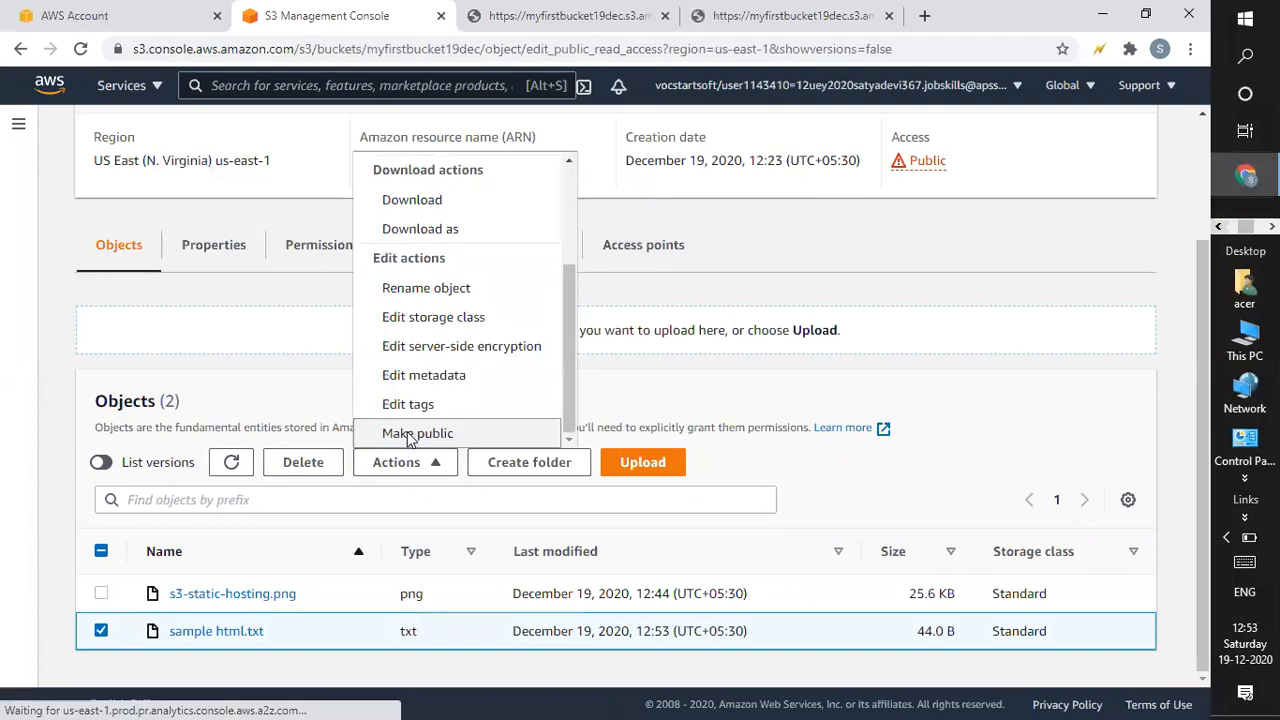
# Reload the object URL tabs to recheck access, then return to the make-public page.
pyautogui.click(800, 12)
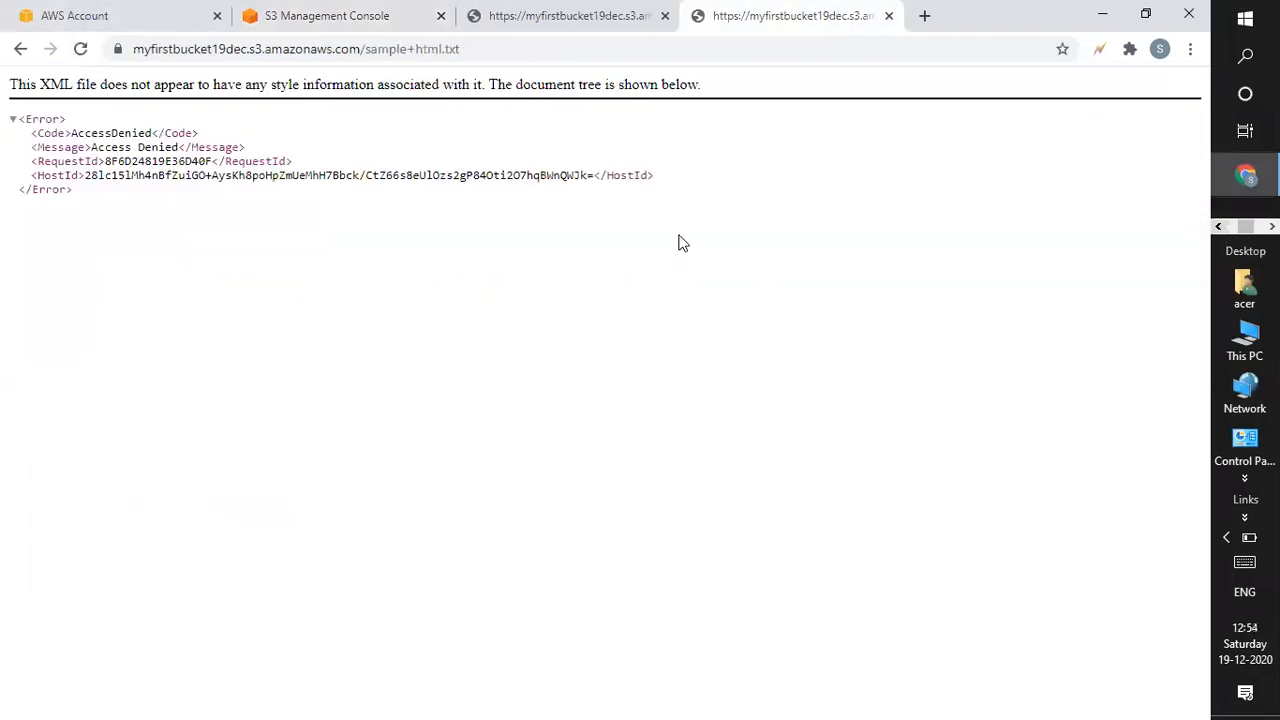
pyautogui.click(80, 52)
pyautogui.click(557, 15)
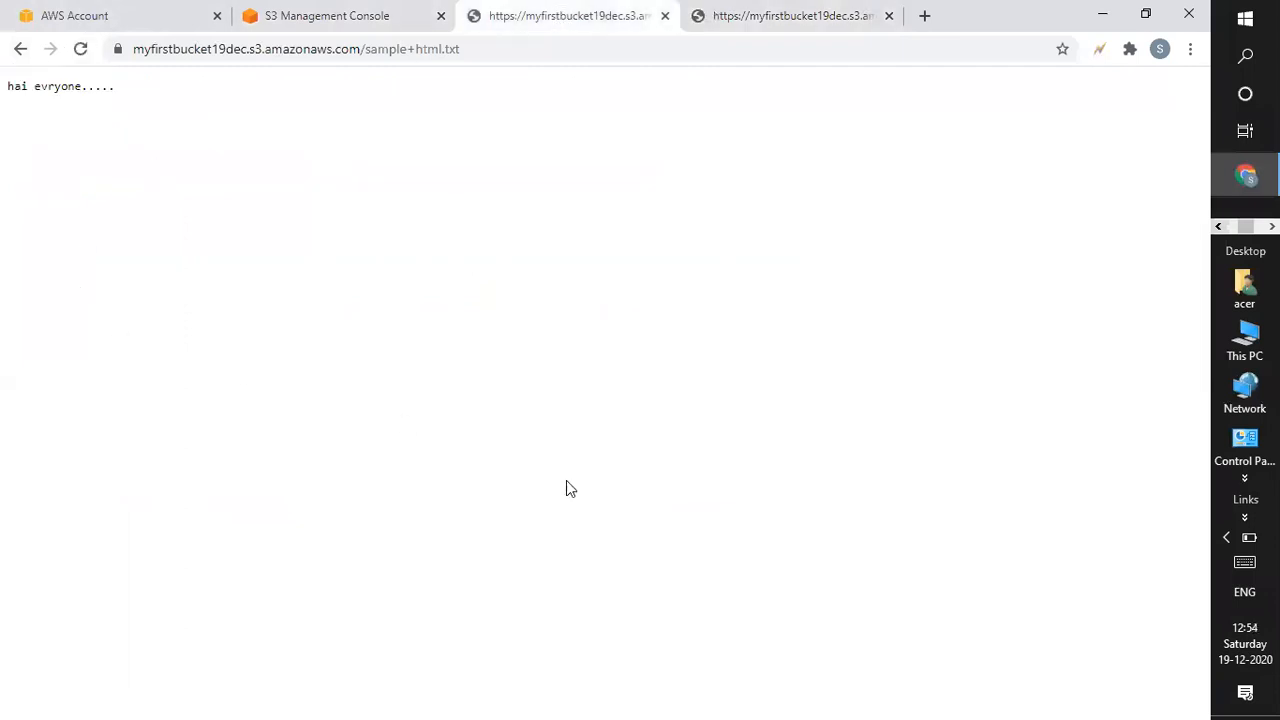
pyautogui.hotkey('alt', 'Tab')
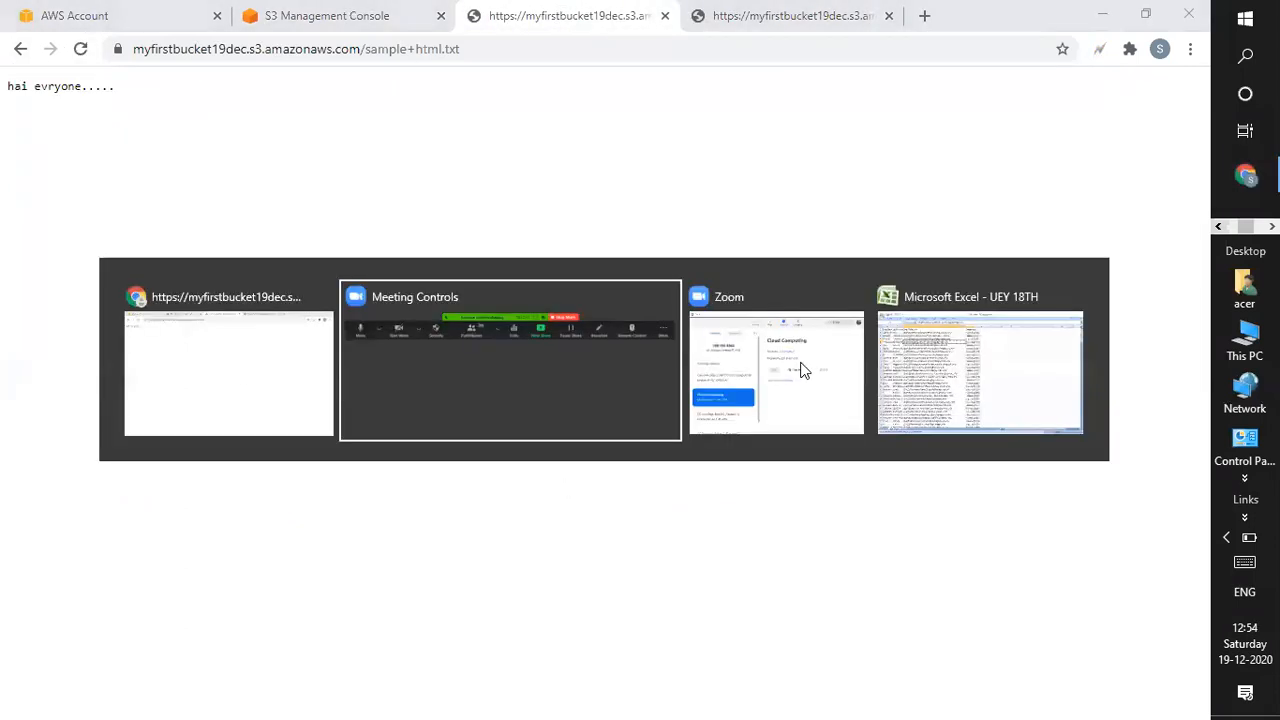
pyautogui.click(377, 323)
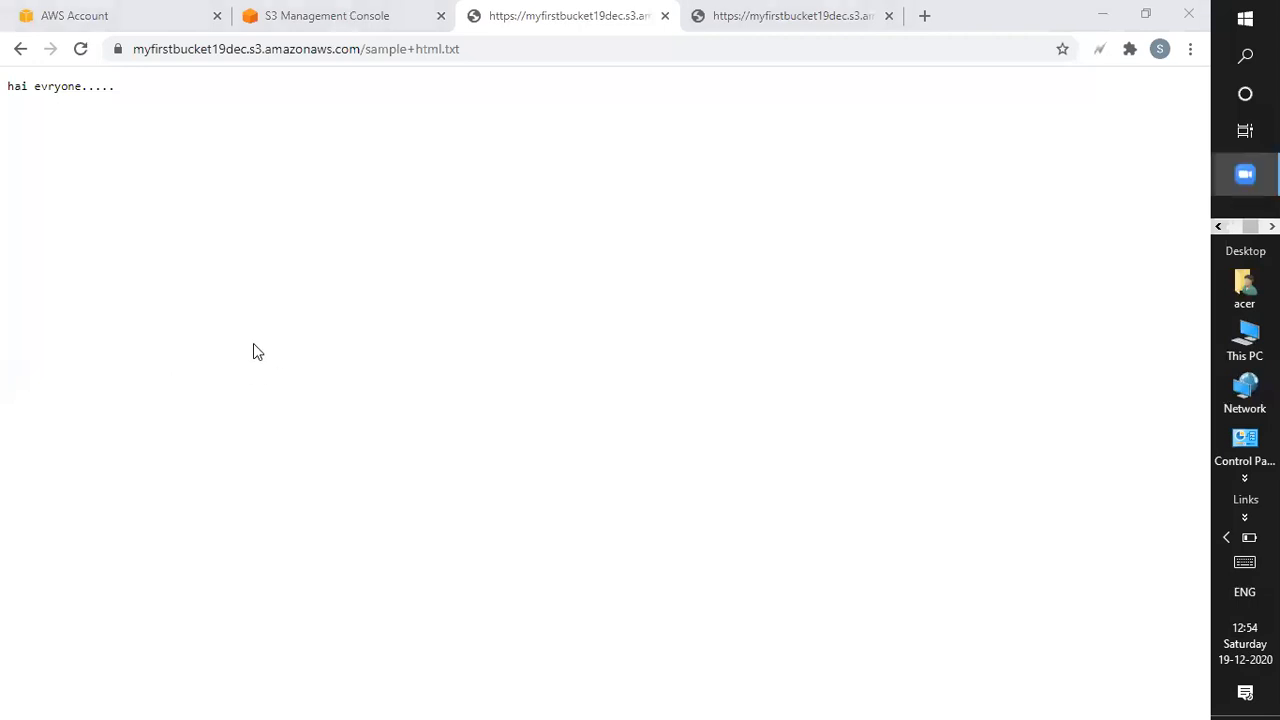
pyautogui.click(754, 18)
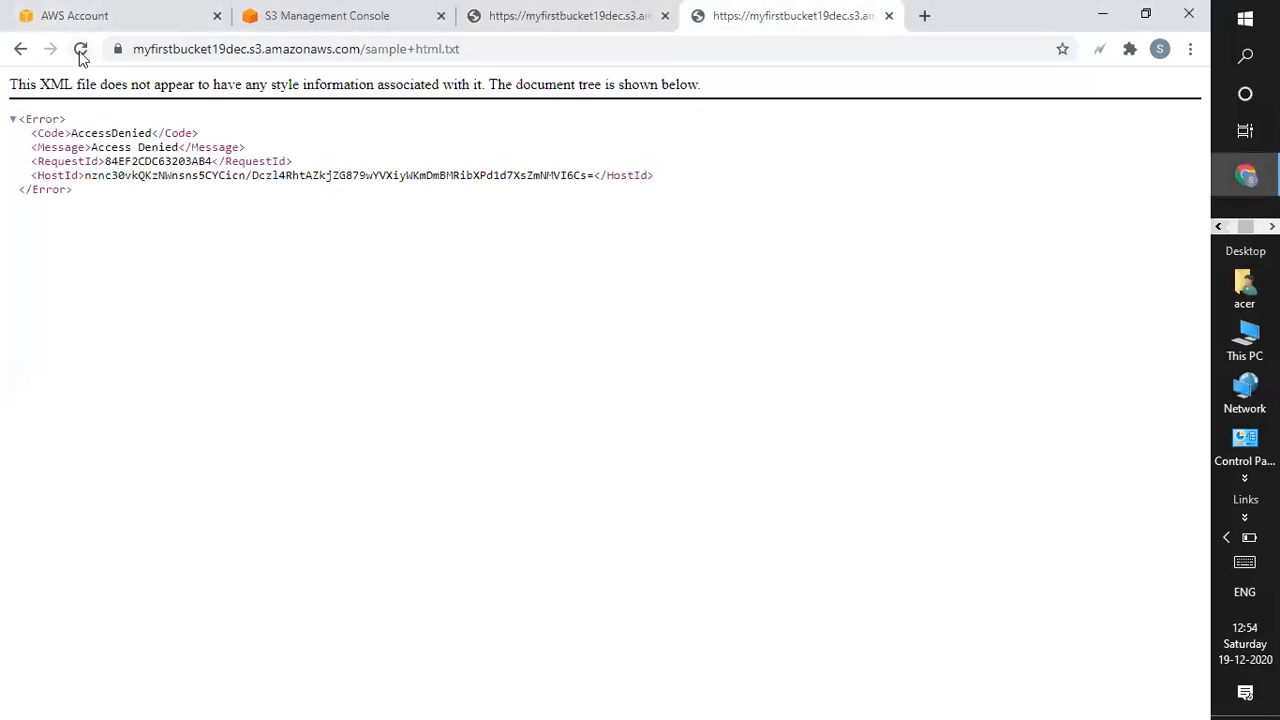
pyautogui.click(542, 40)
pyautogui.click(544, 18)
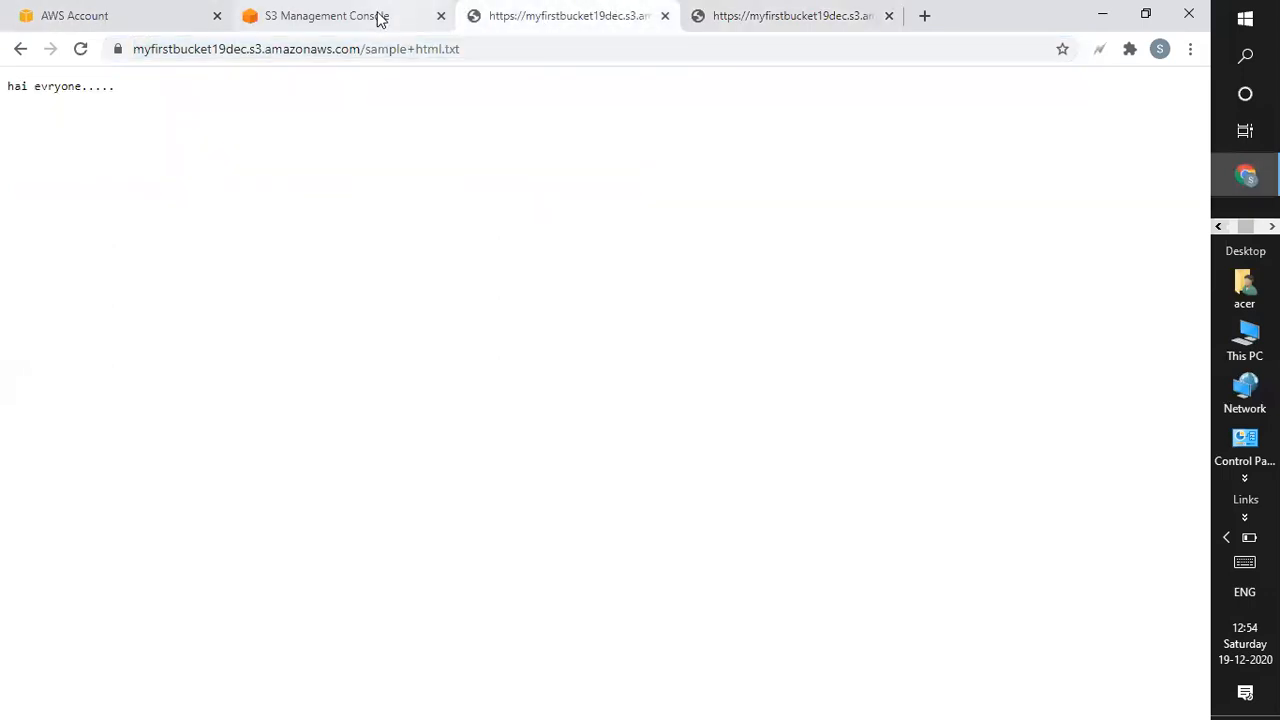
pyautogui.click(378, 16)
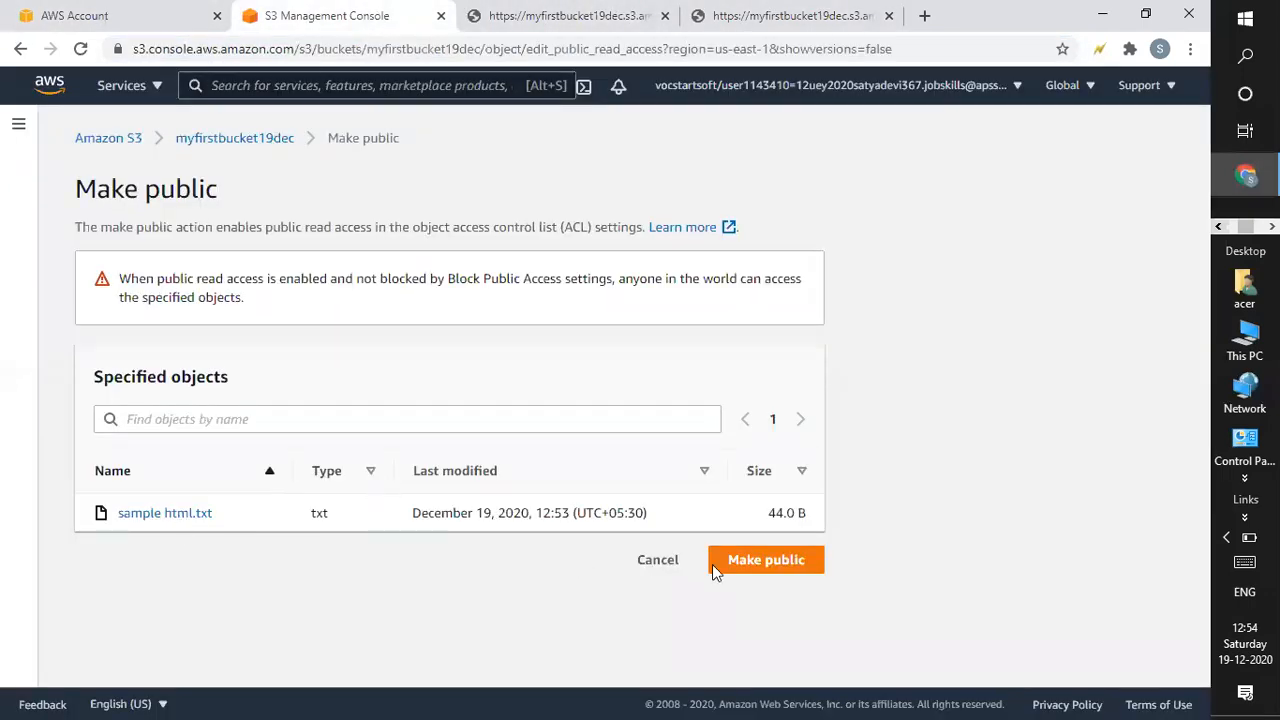
# Confirm Make public and reload the URL tab, which now shows "This is updated version.".
pyautogui.click(754, 564)
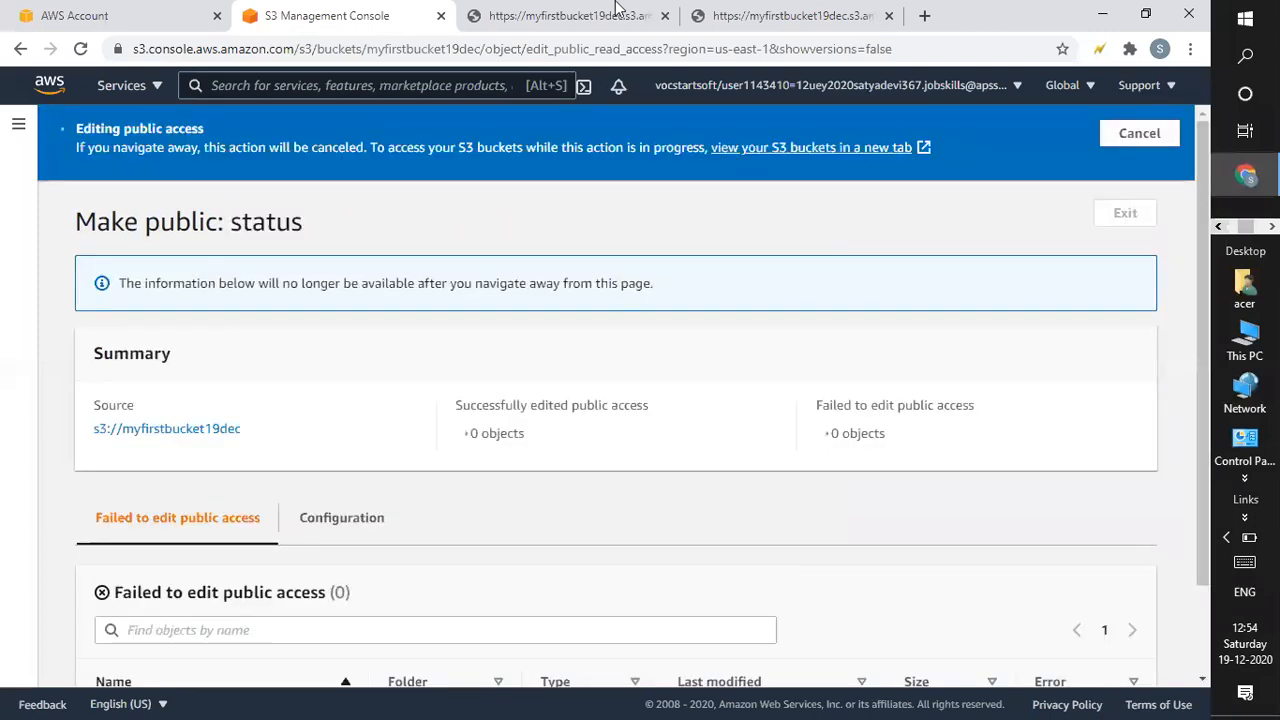
pyautogui.click(760, 16)
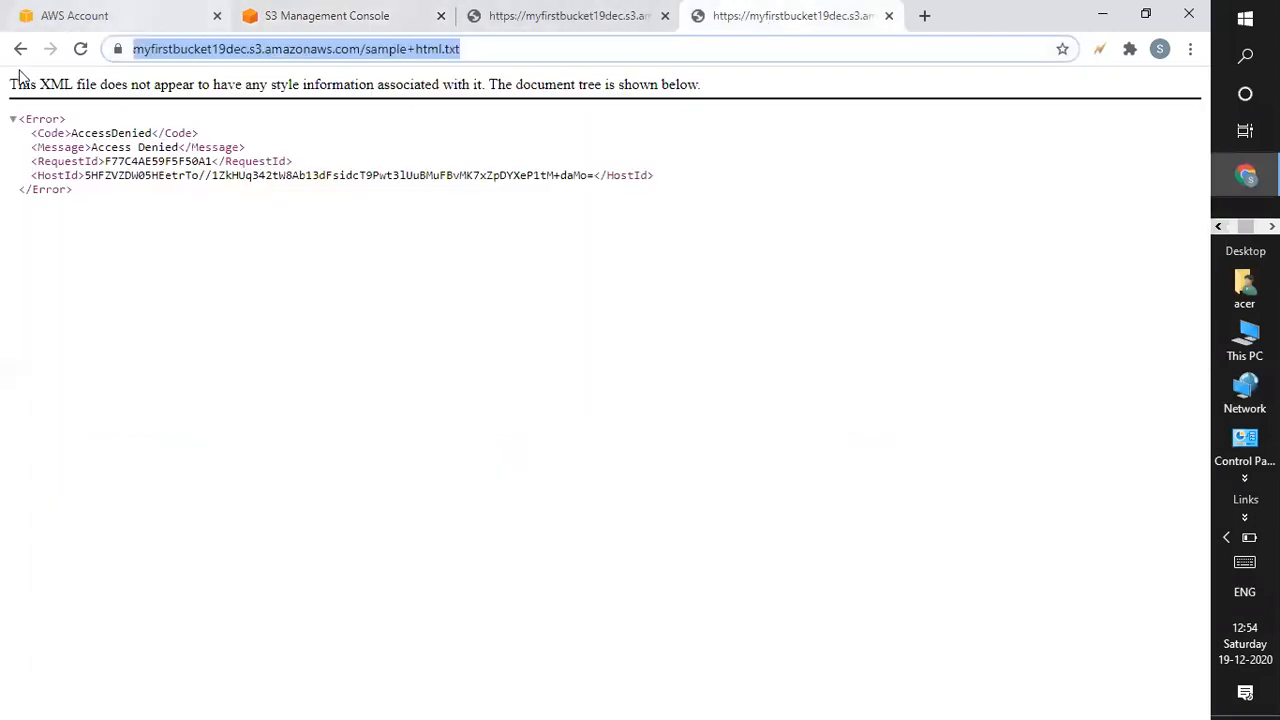
pyautogui.click(80, 49)
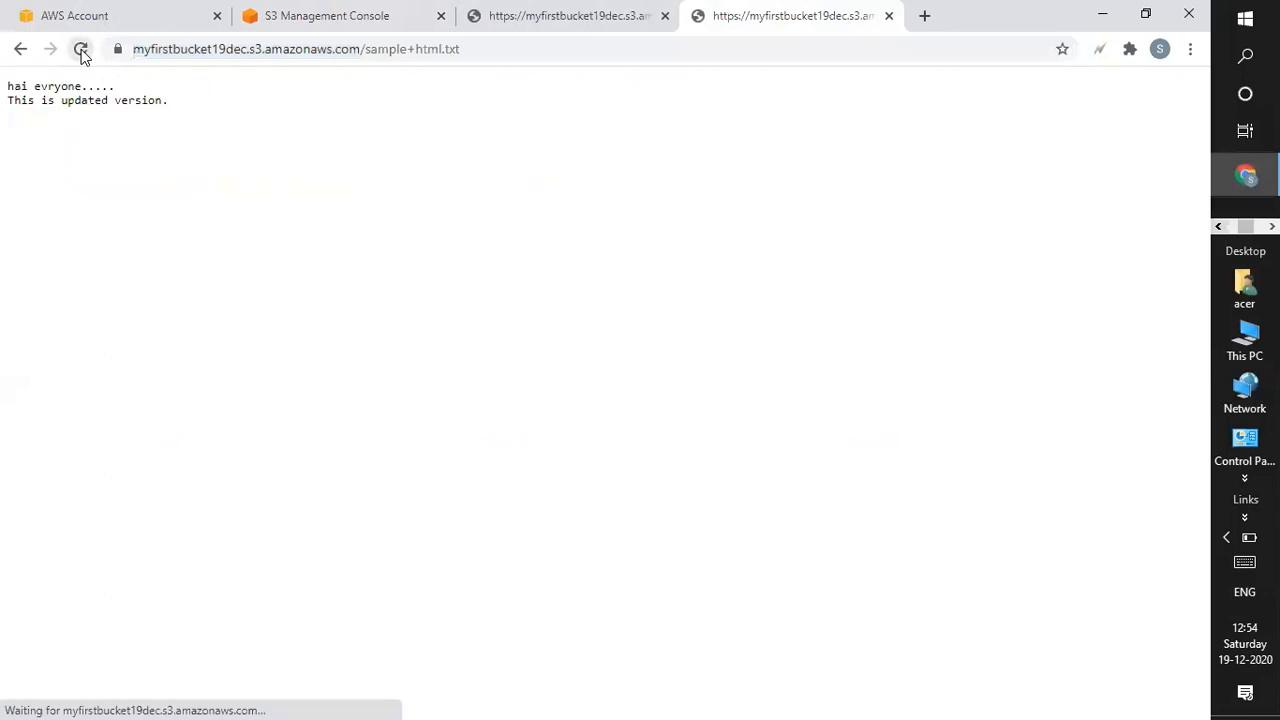
pyautogui.click(617, 14)
pyautogui.click(714, 22)
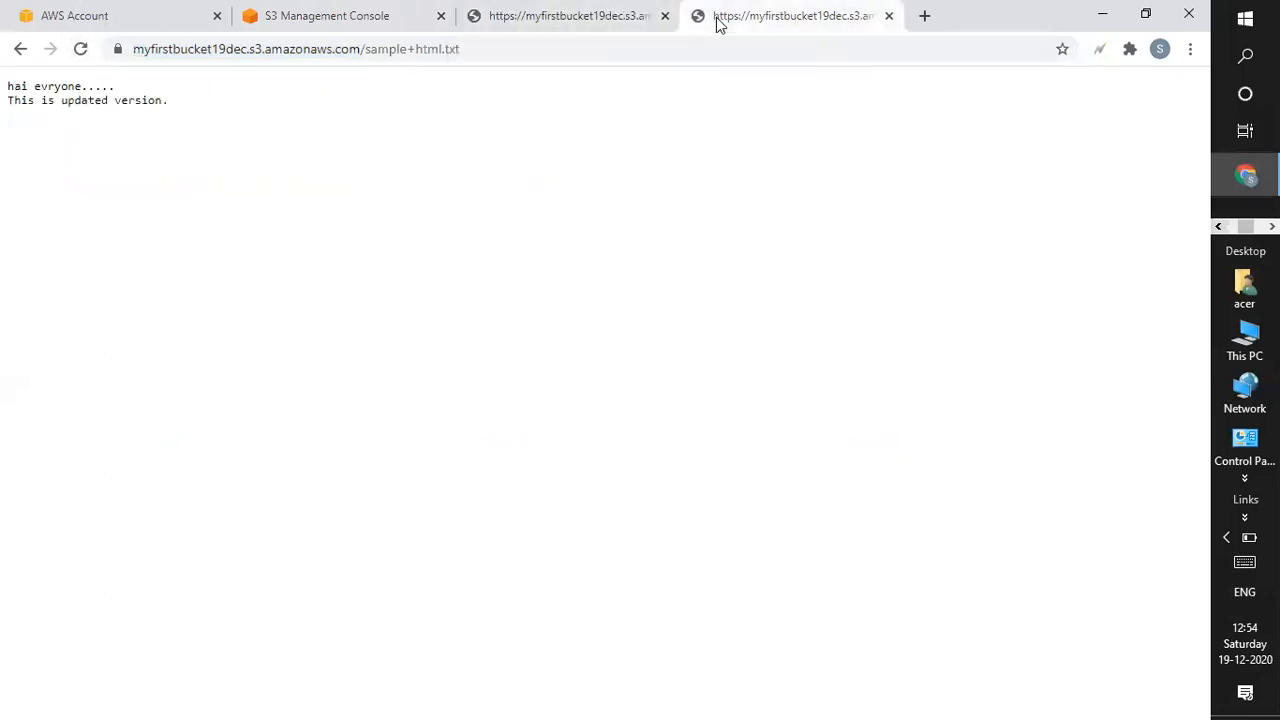
# Dismiss the success banner, exit to the bucket's Objects tab, and compare the two file tabs.
pyautogui.click(352, 15)
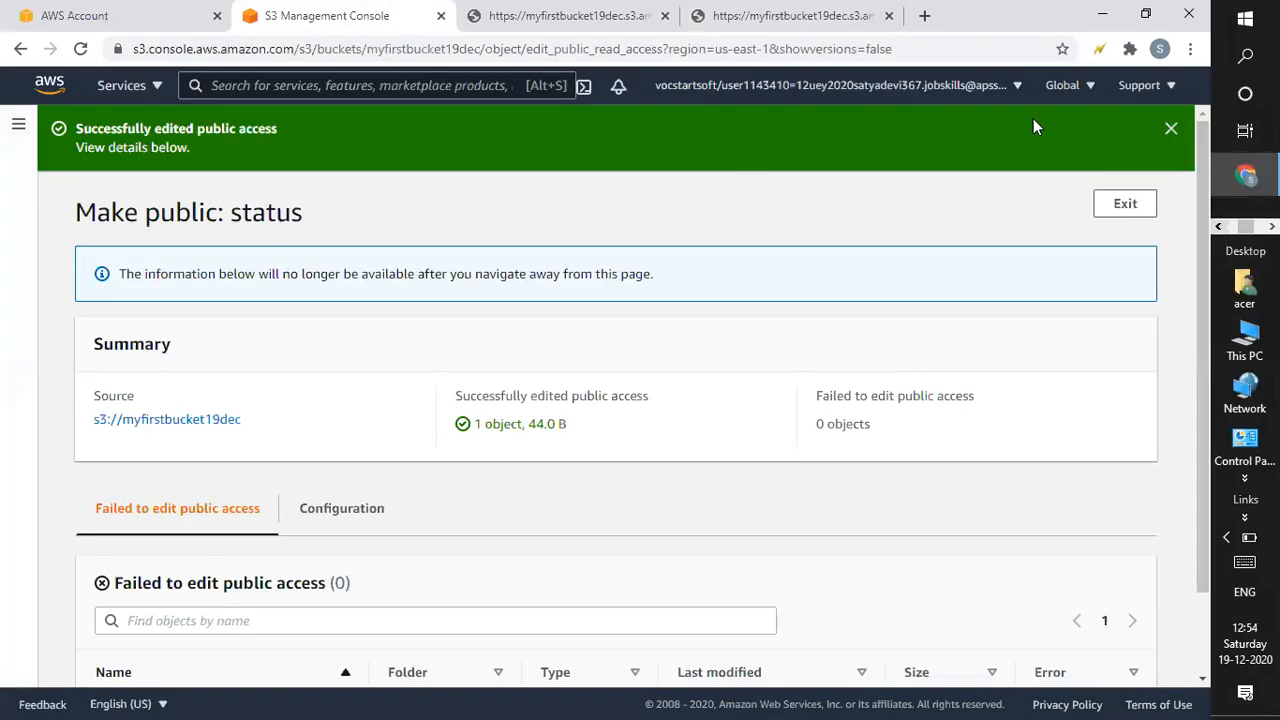
pyautogui.click(1171, 128)
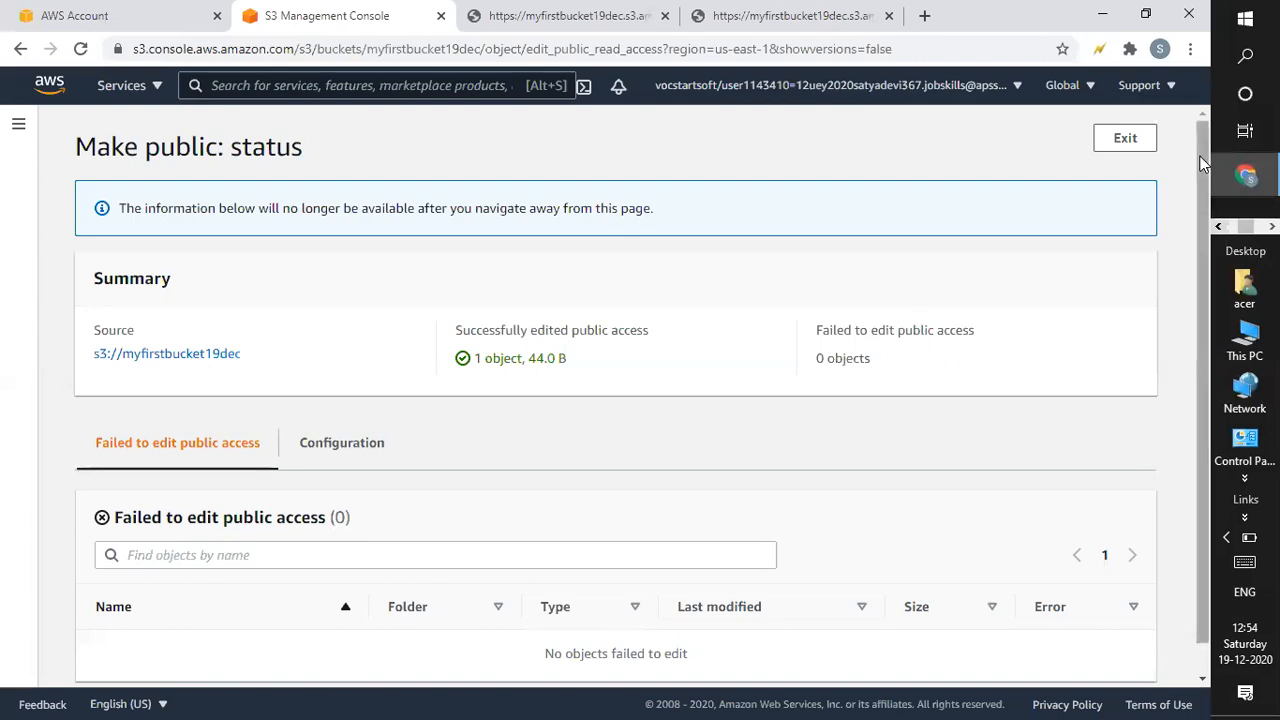
pyautogui.scroll(-1, 1200, 170)
pyautogui.scroll(1, 1208, 170)
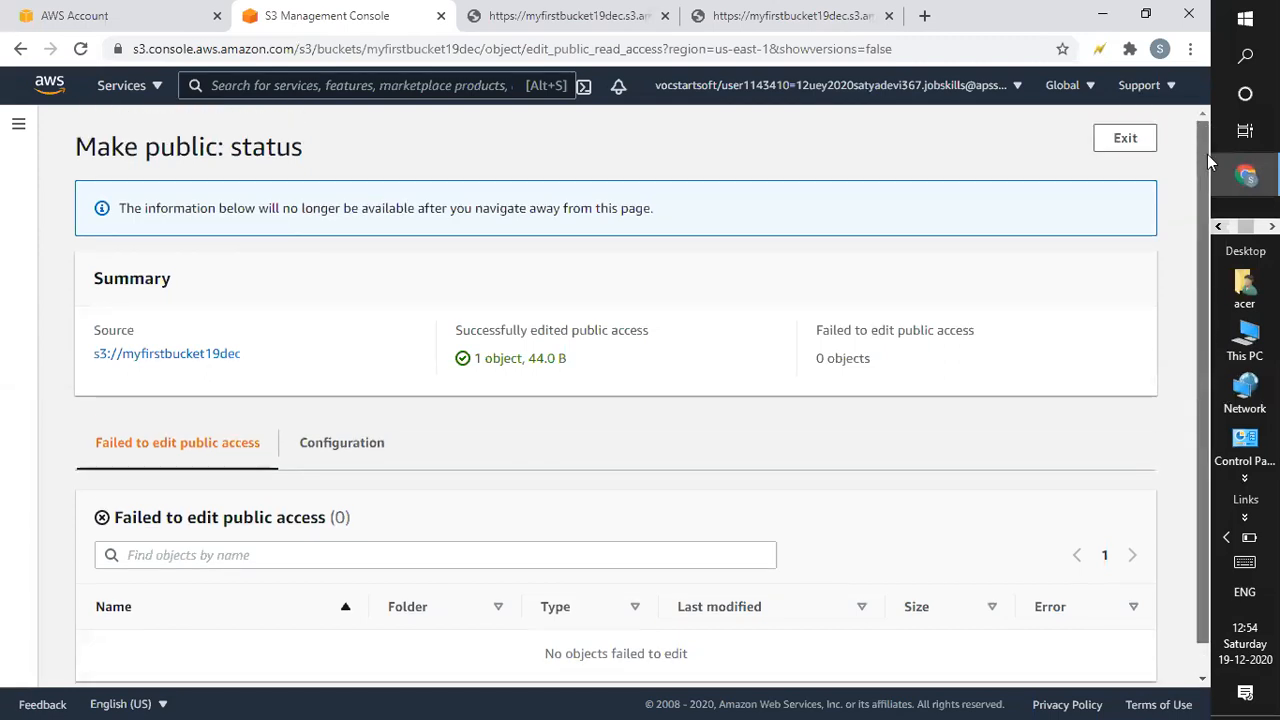
pyautogui.click(1117, 145)
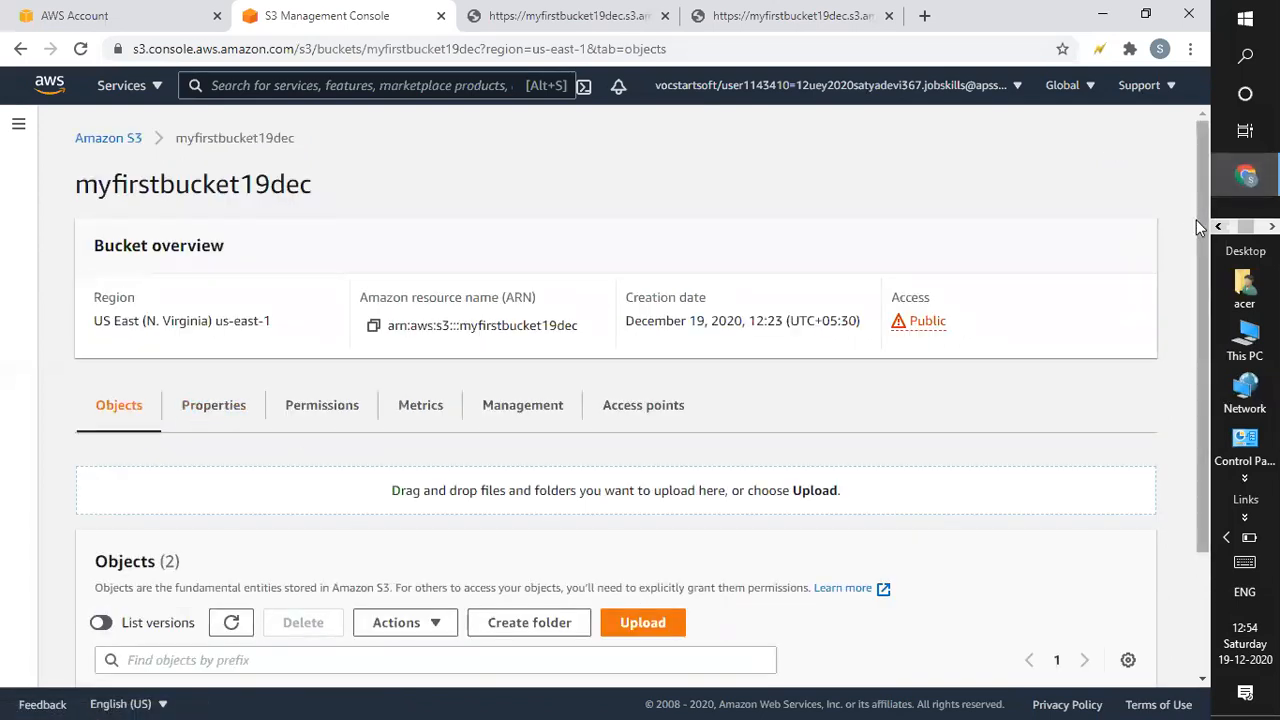
pyautogui.scroll(-3, 1198, 347)
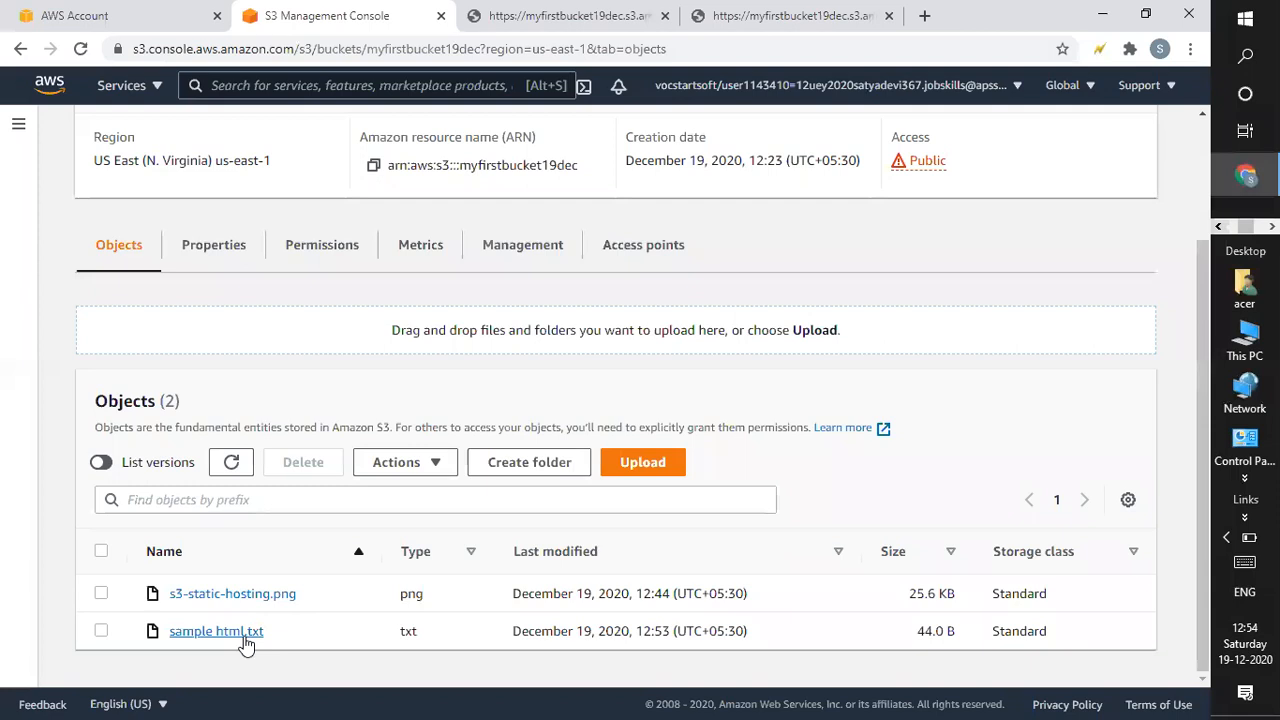
pyautogui.click(790, 15)
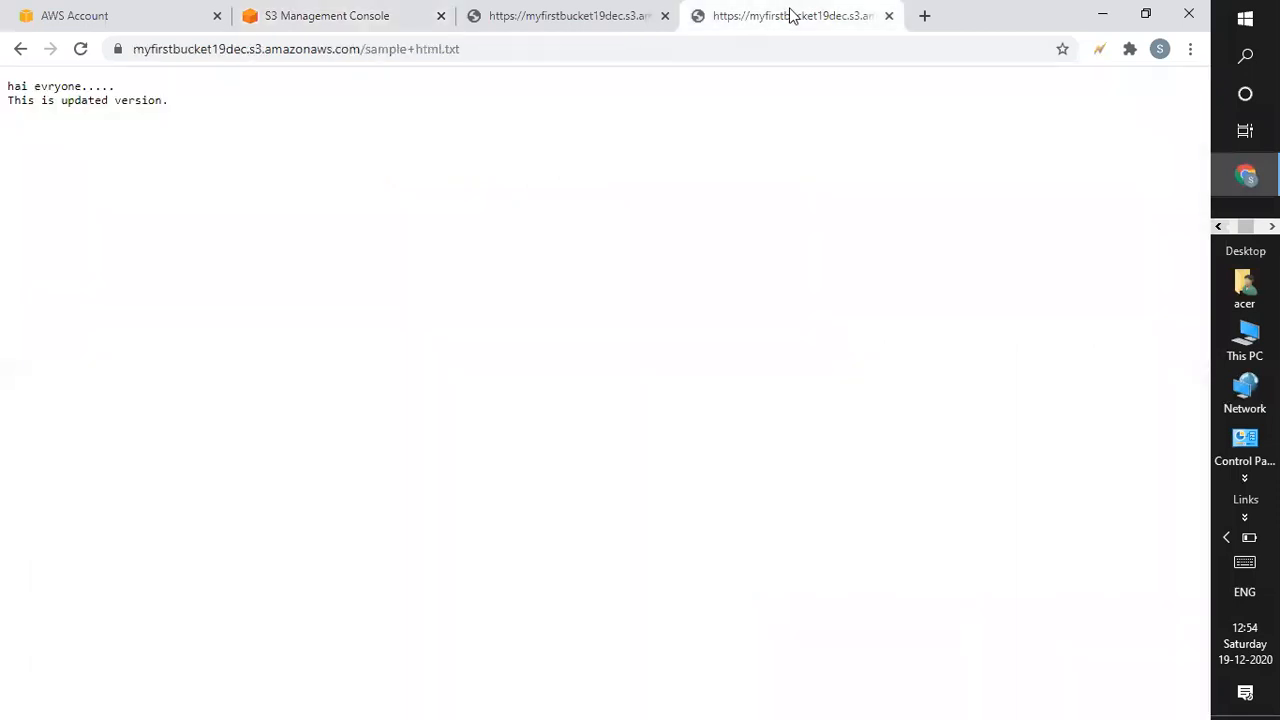
pyautogui.click(565, 15)
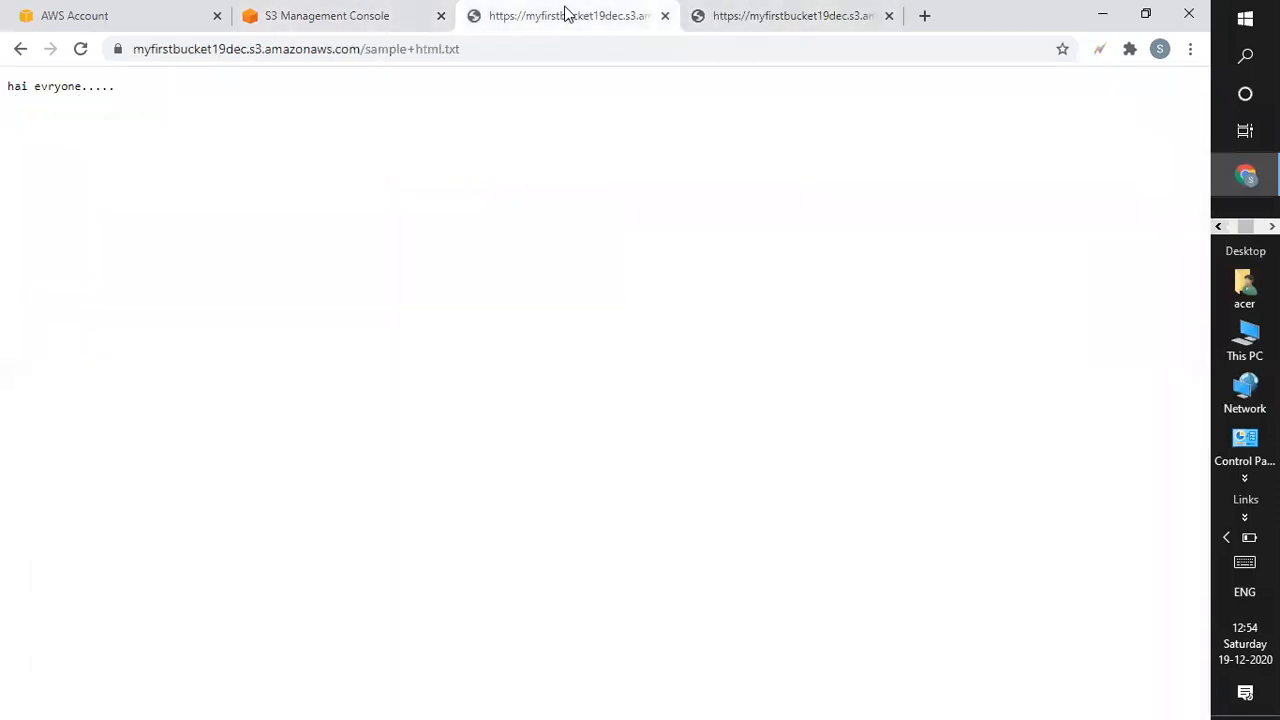
pyautogui.click(389, 15)
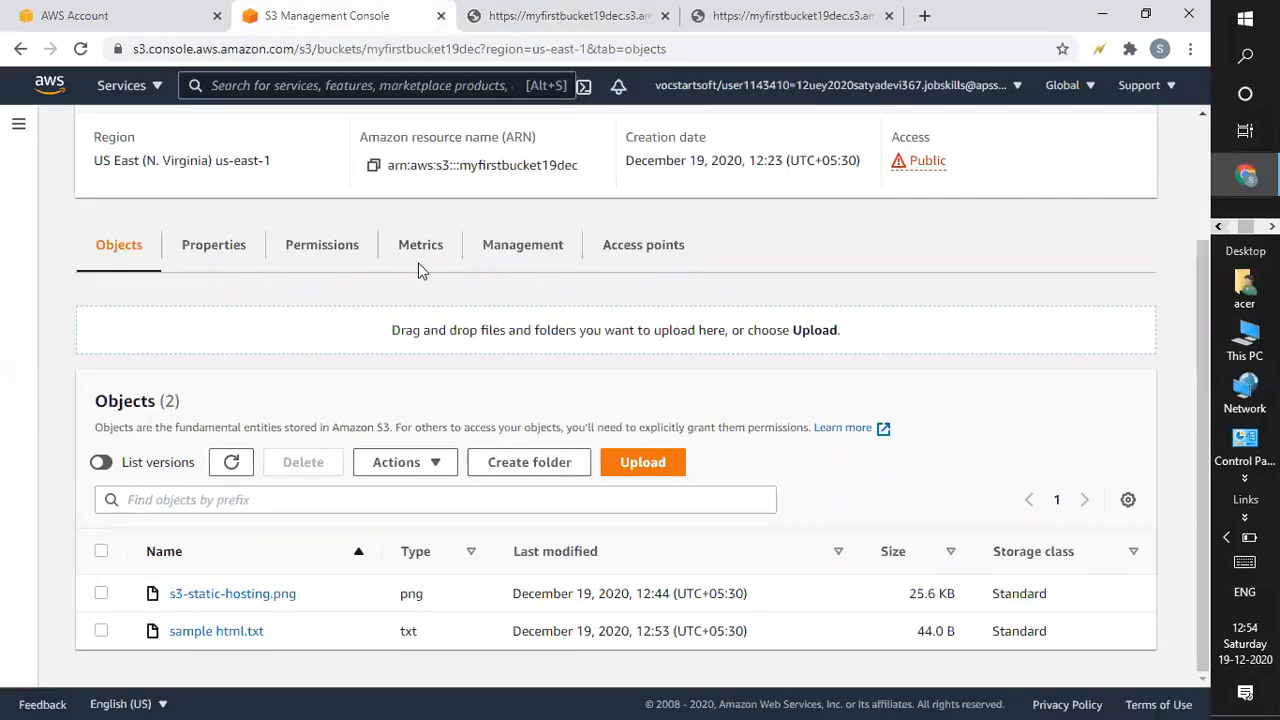
# Show object versions and load the older 18.0 B sample html.txt version's URL in a new tab.
pyautogui.click(101, 462)
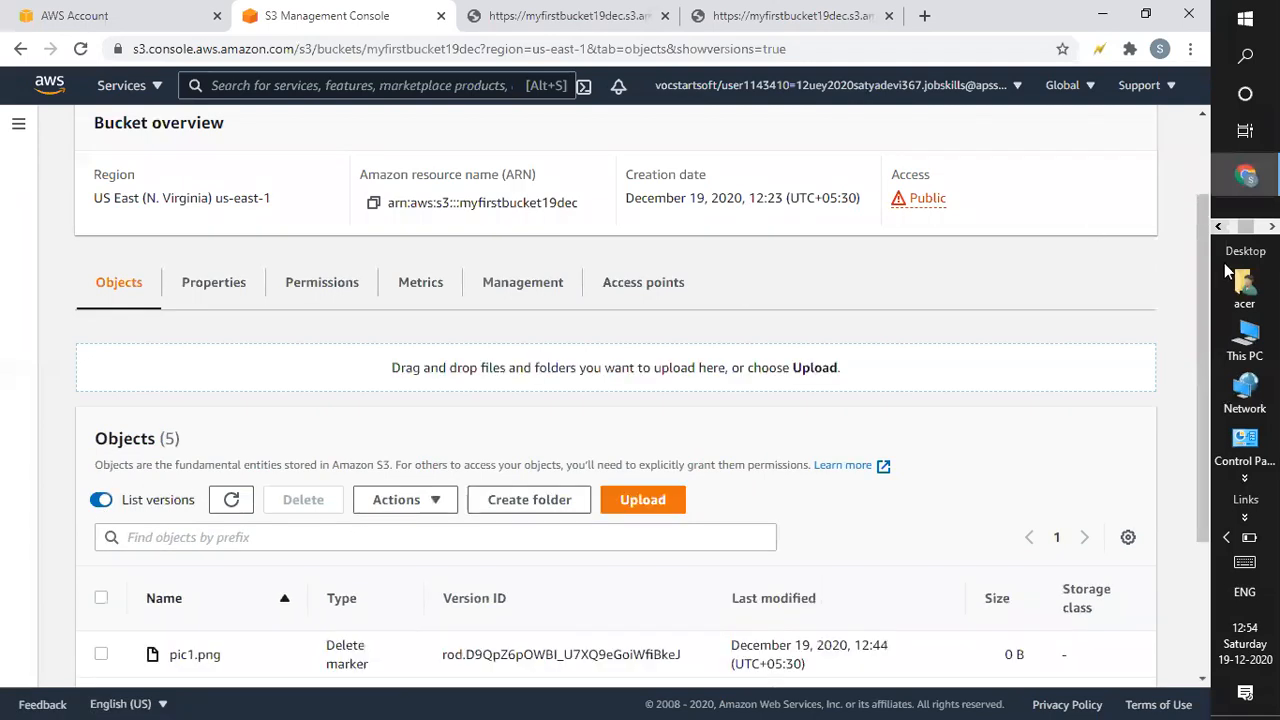
pyautogui.scroll(-2, 1208, 283)
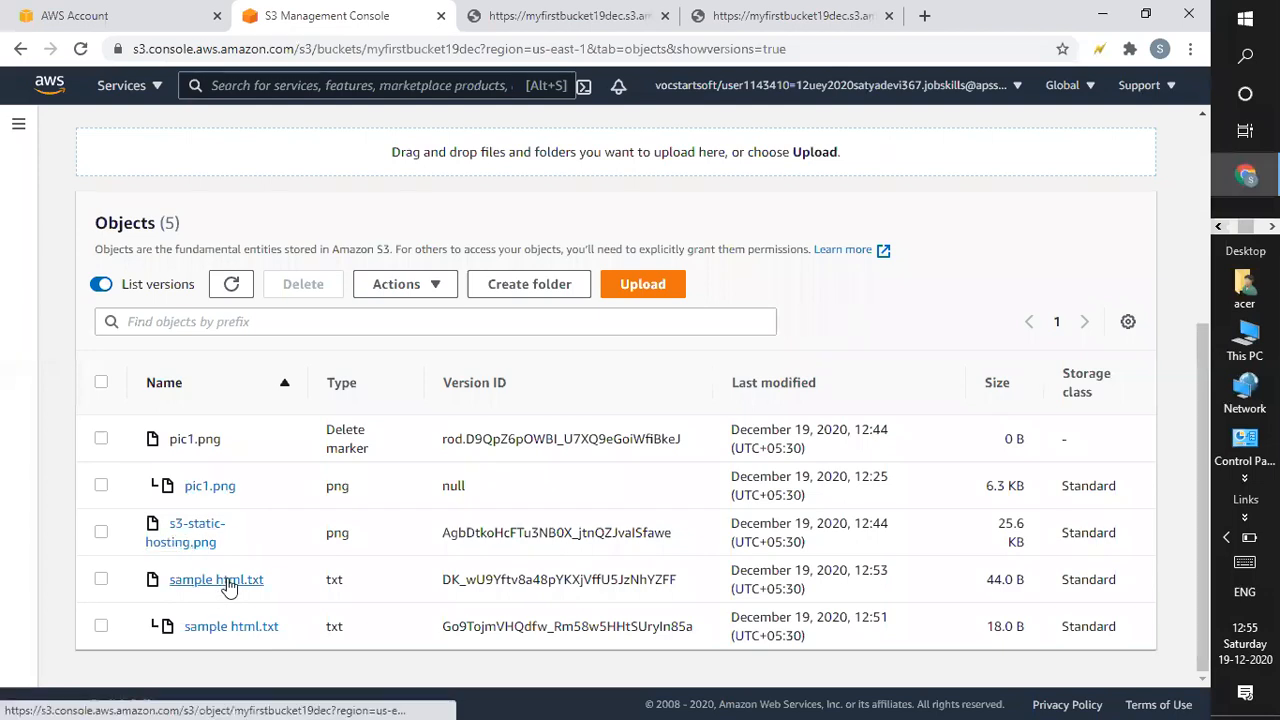
pyautogui.click(218, 632)
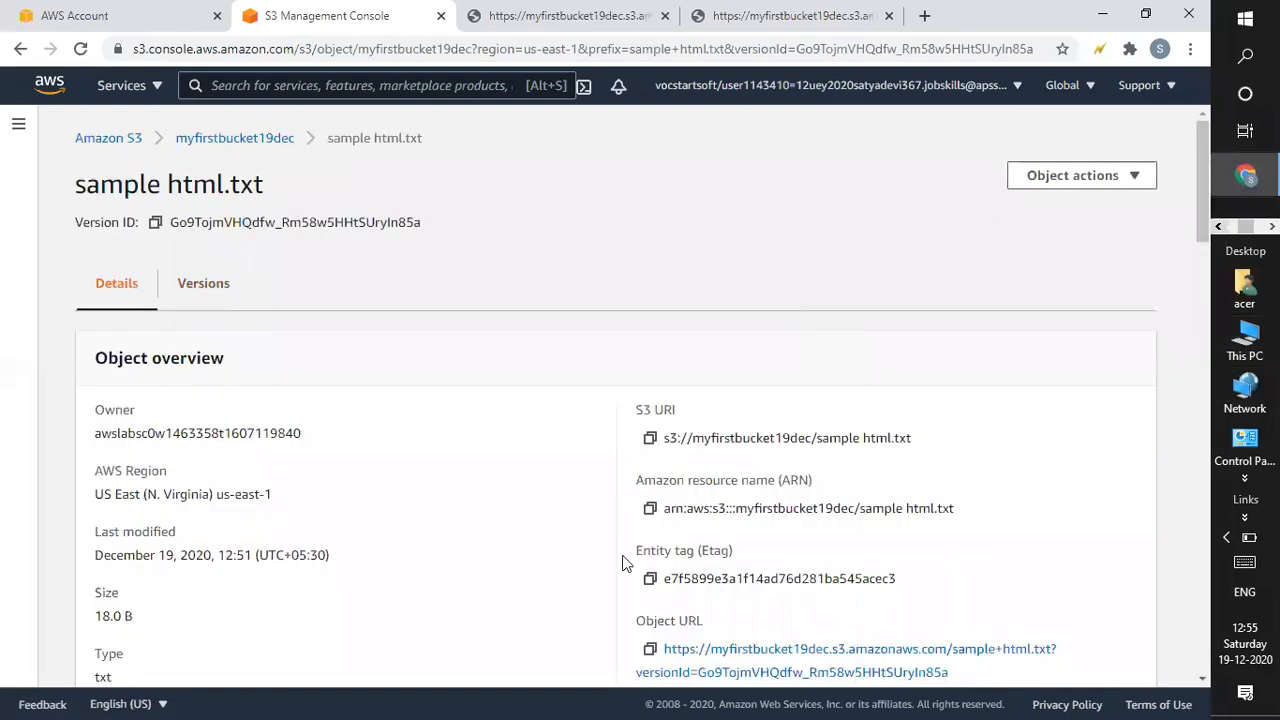
pyautogui.click(650, 649)
pyautogui.click(924, 16)
pyautogui.hotkey('ctrl', 'v')
pyautogui.press('Return')
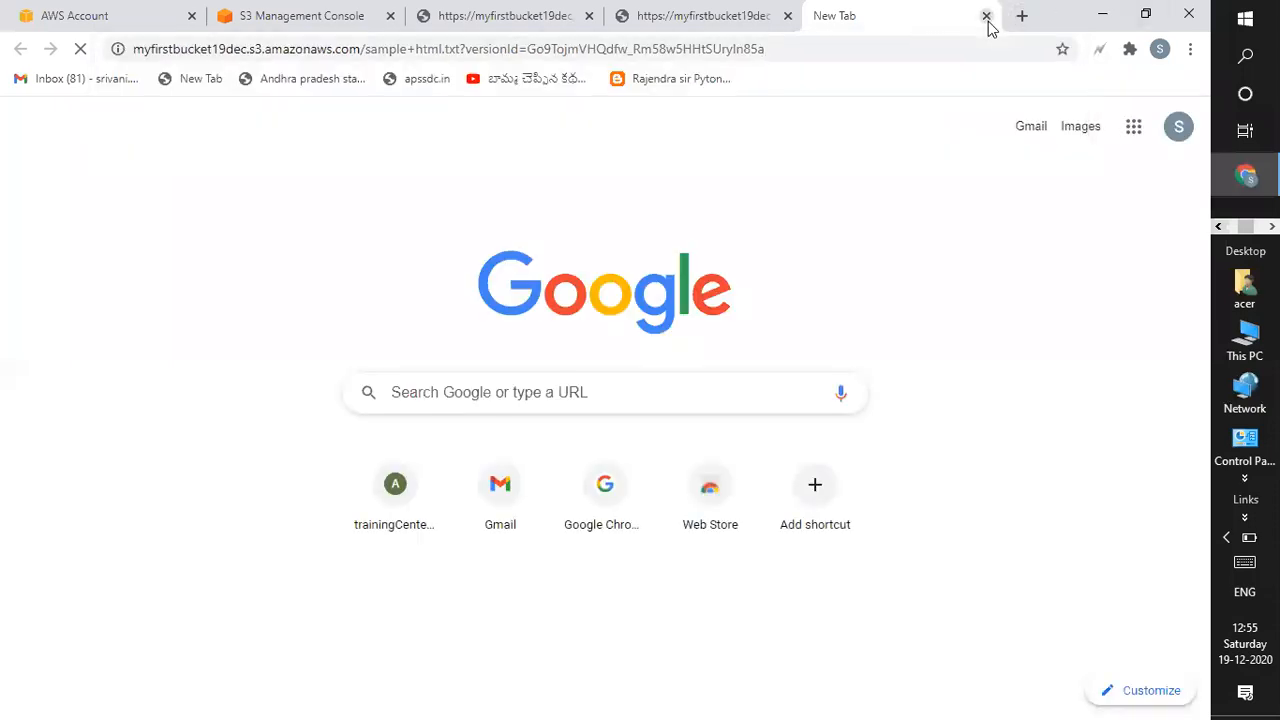
# Close the extra object-URL tabs and list sample html.txt's 44.0 B and 18.0 B versions.
pyautogui.click(518, 20)
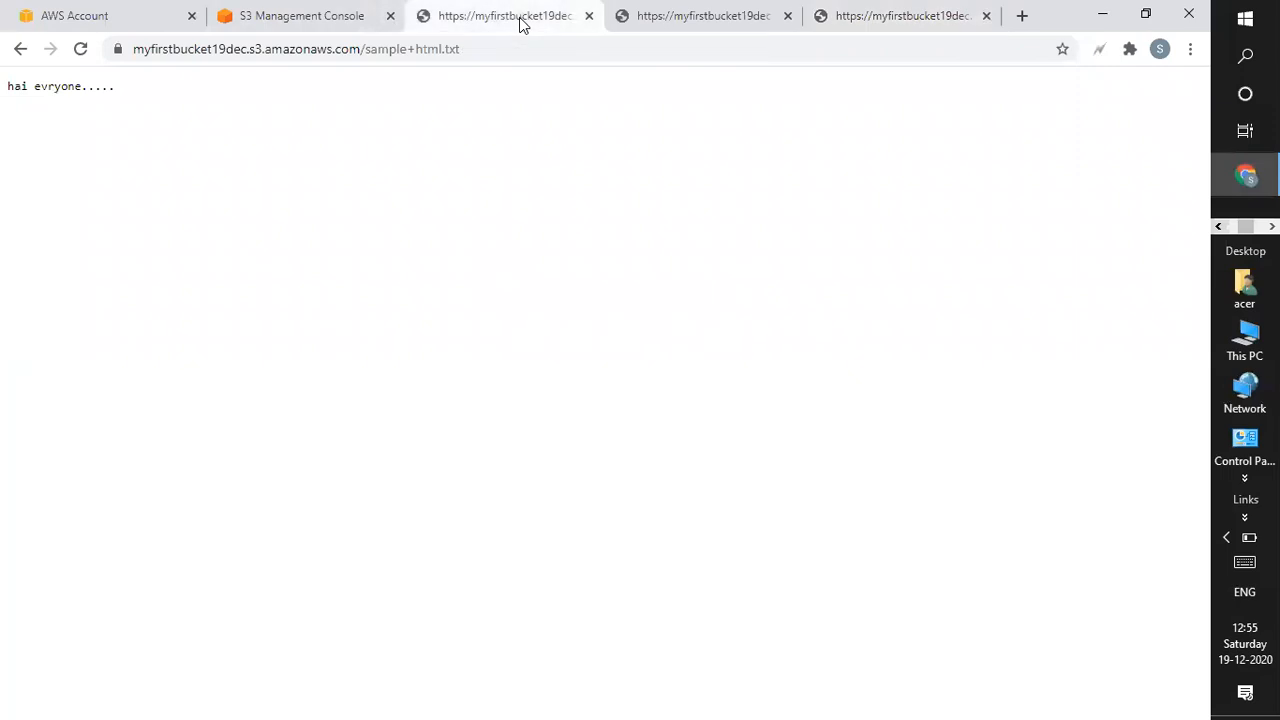
pyautogui.click(680, 16)
pyautogui.click(340, 20)
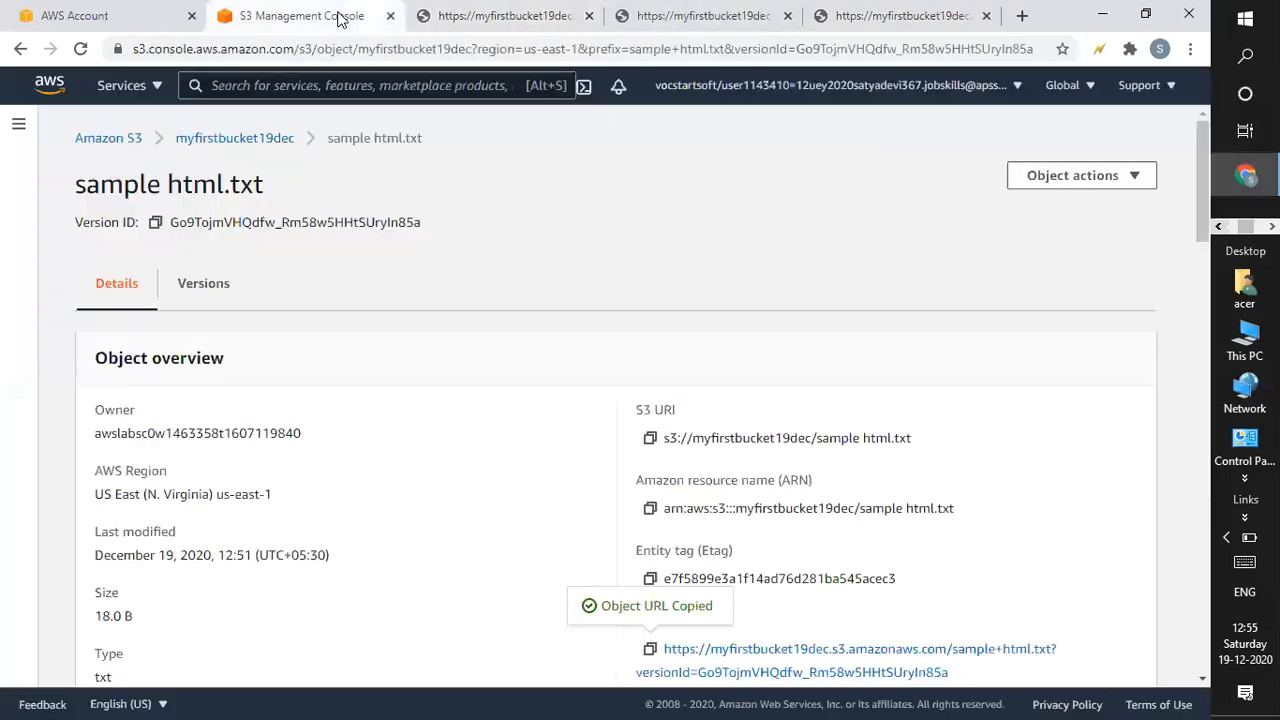
pyautogui.middleClick(812, 20)
pyautogui.click(788, 16)
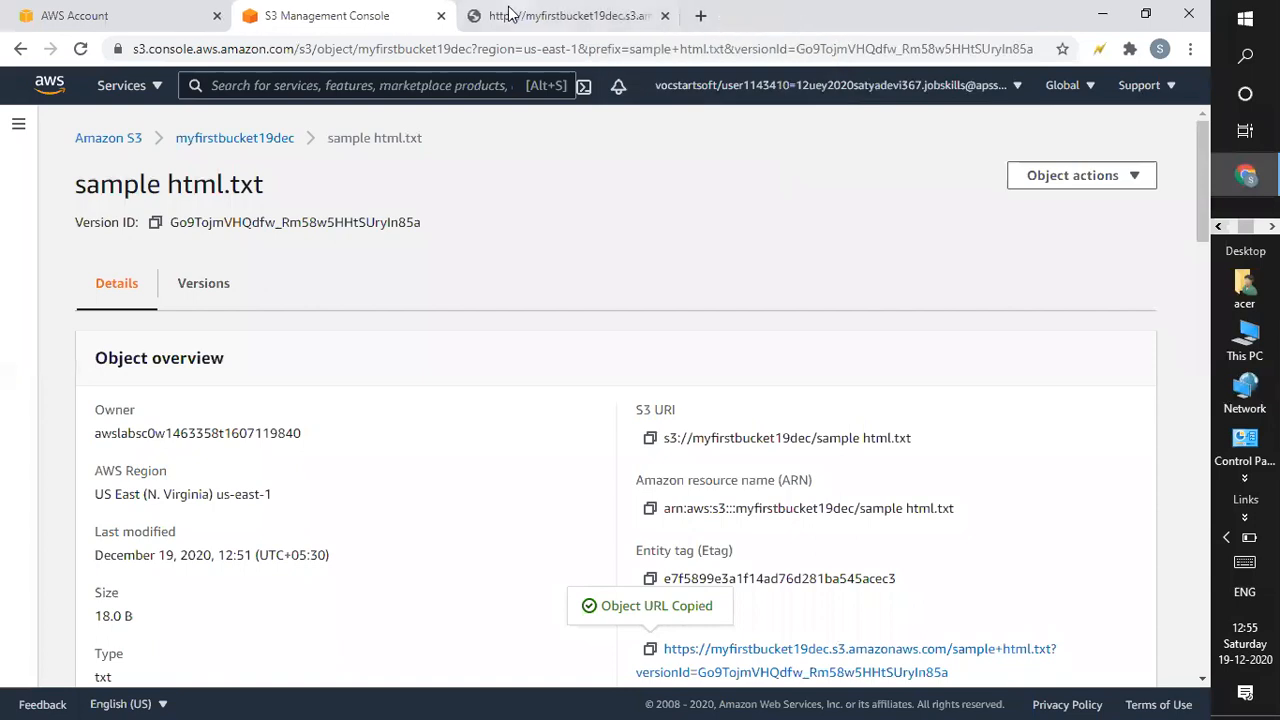
pyautogui.click(580, 10)
pyautogui.click(340, 15)
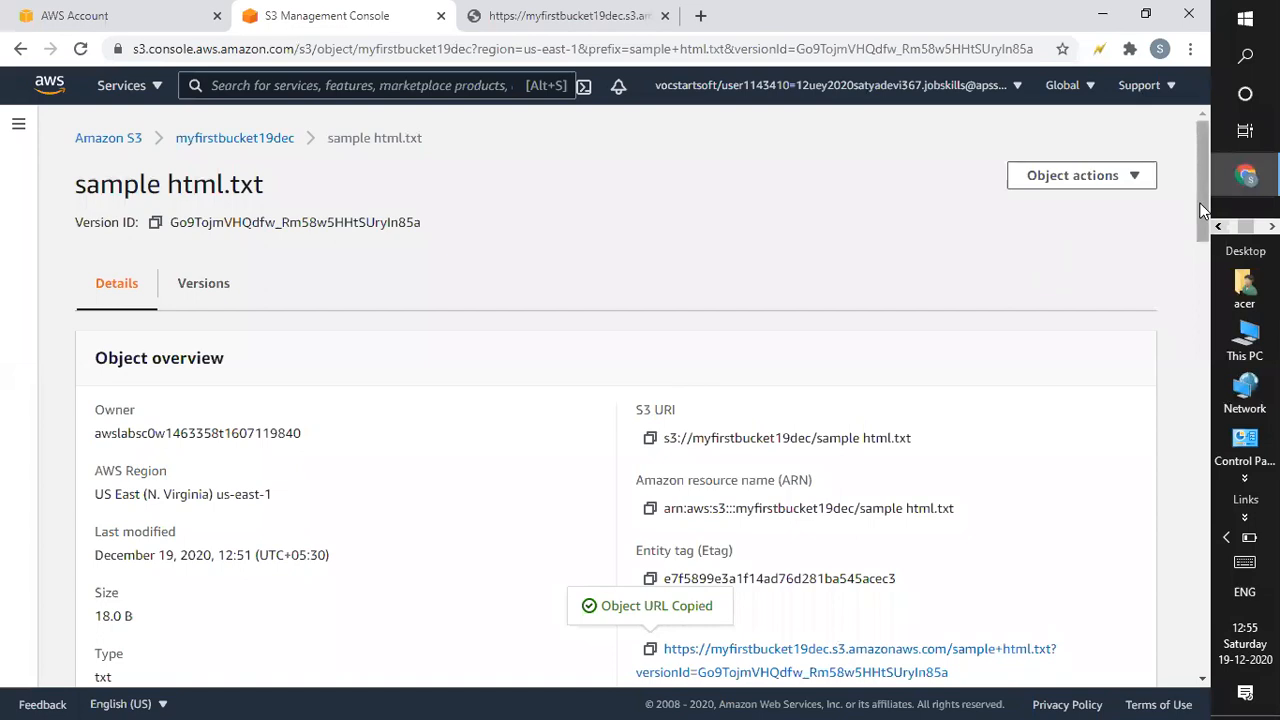
pyautogui.click(201, 290)
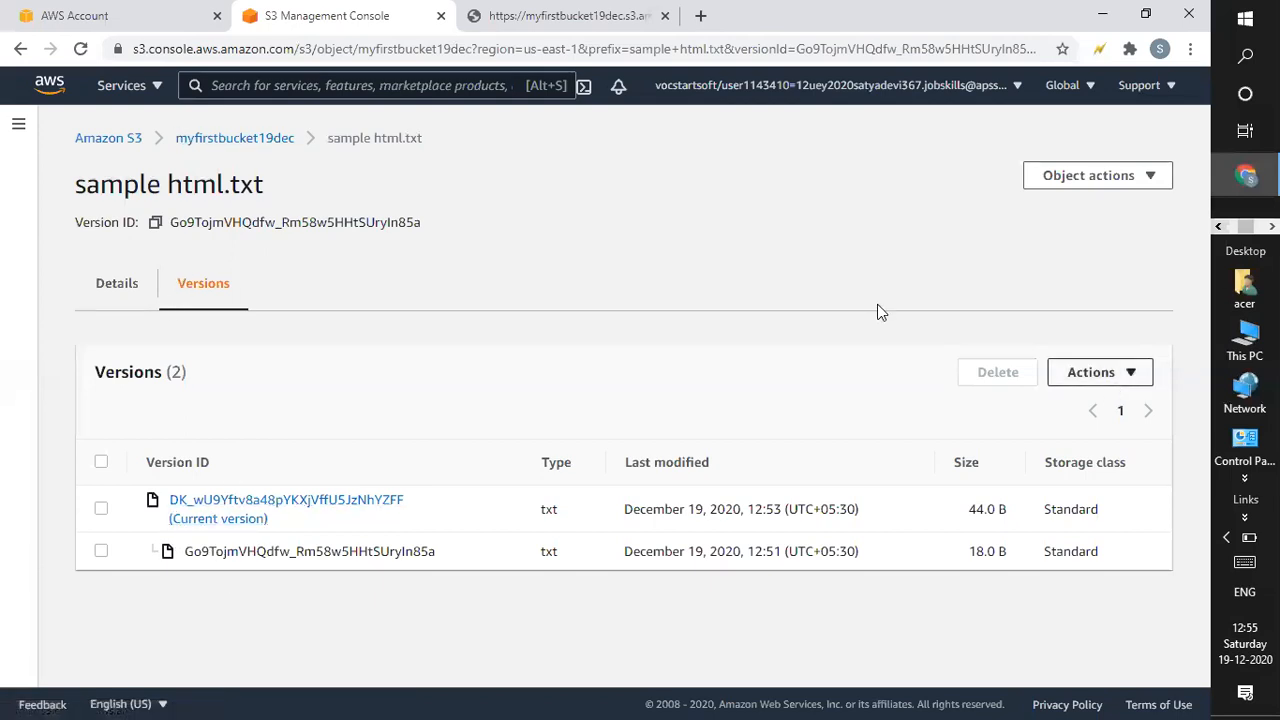
# Review all five myfirstbucket19dec versions including the delete marker, then return to the Buckets list.
pyautogui.click(222, 142)
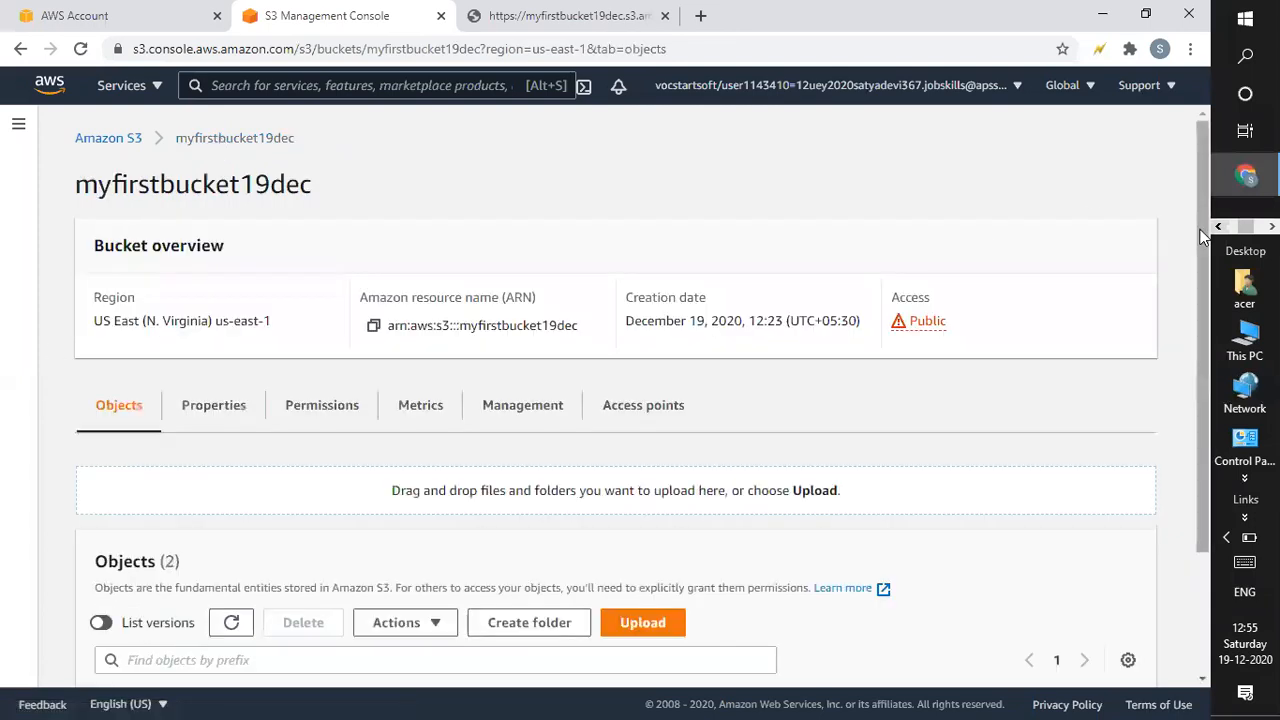
pyautogui.scroll(-3, 1171, 414)
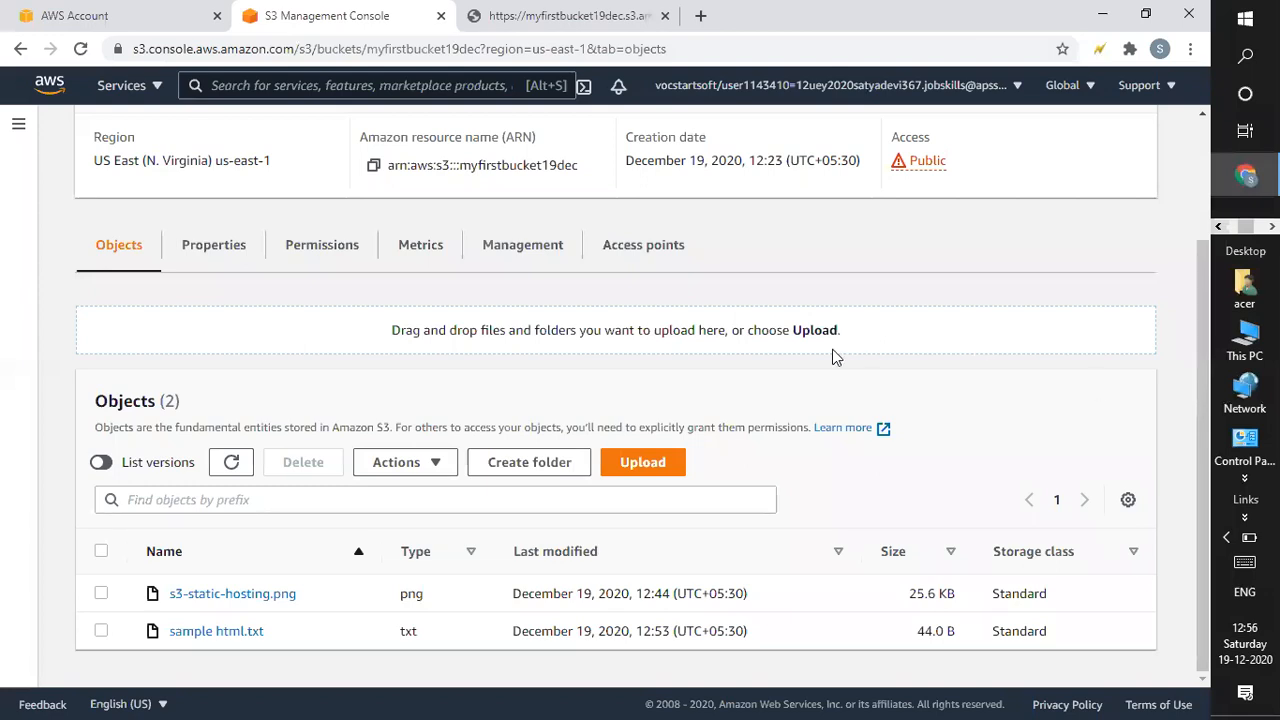
pyautogui.click(101, 462)
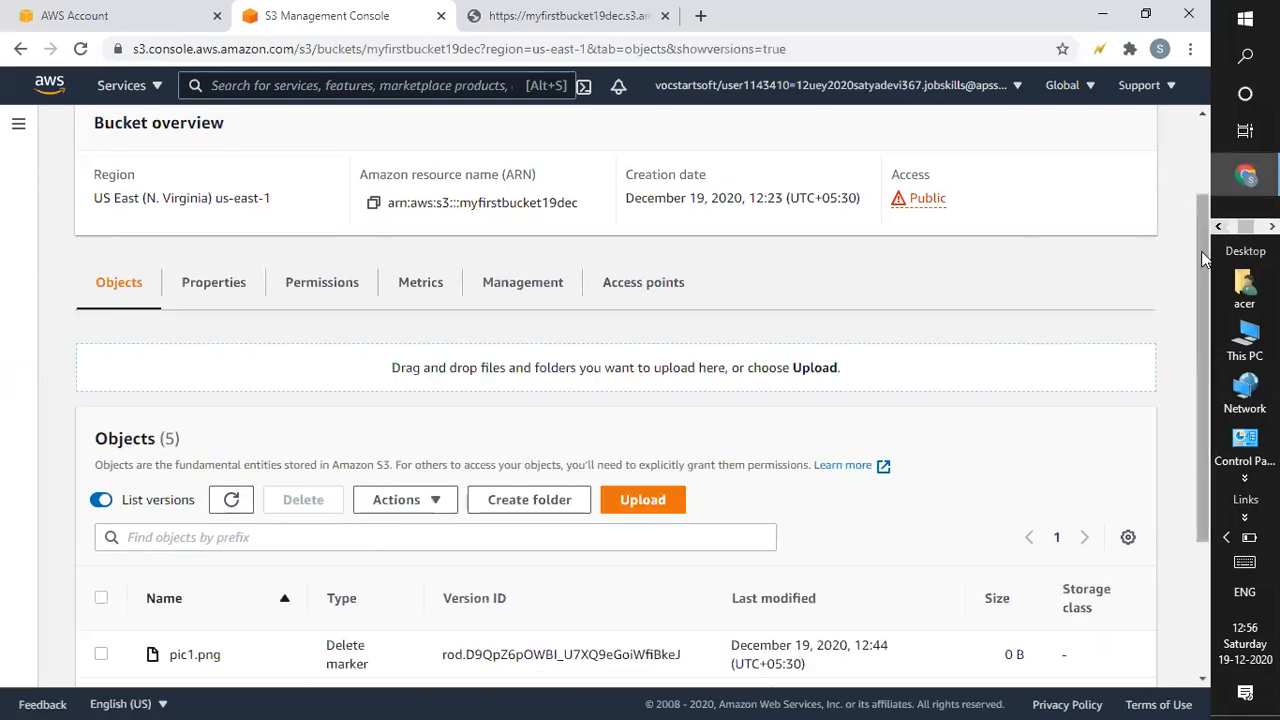
pyautogui.moveTo(1198, 218); pyautogui.dragTo(1183, 537)
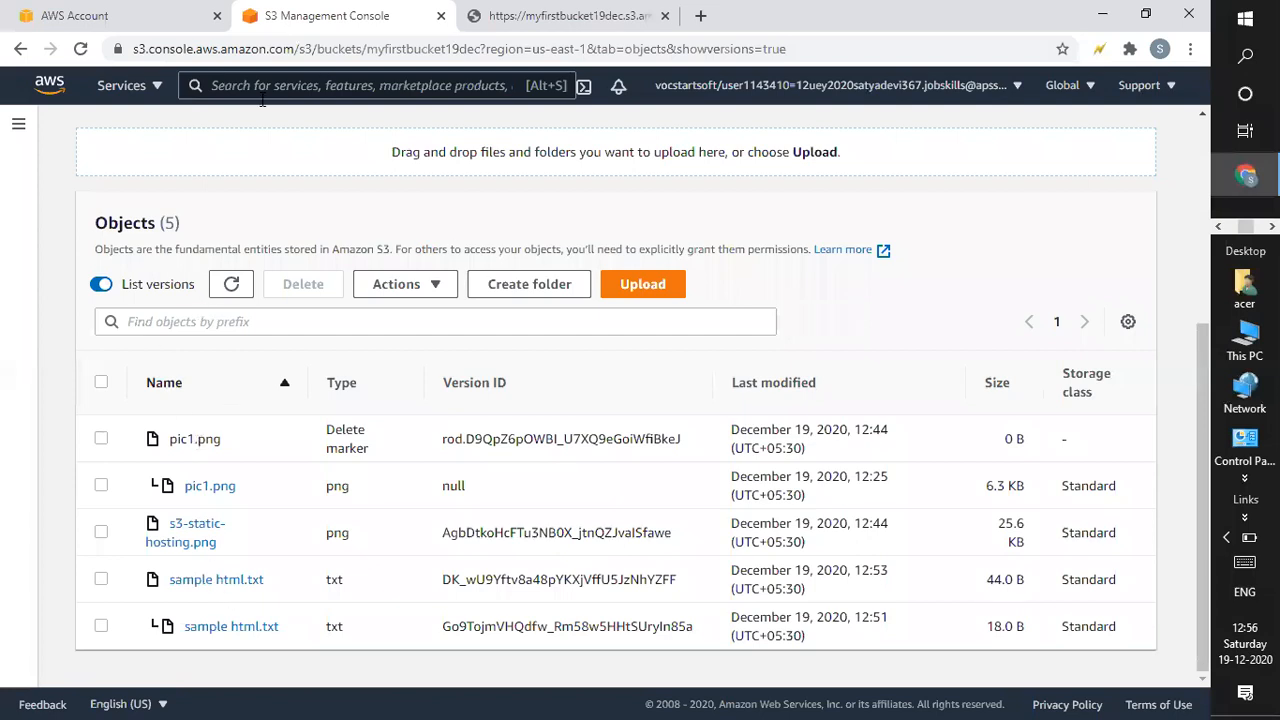
pyautogui.click(100, 286)
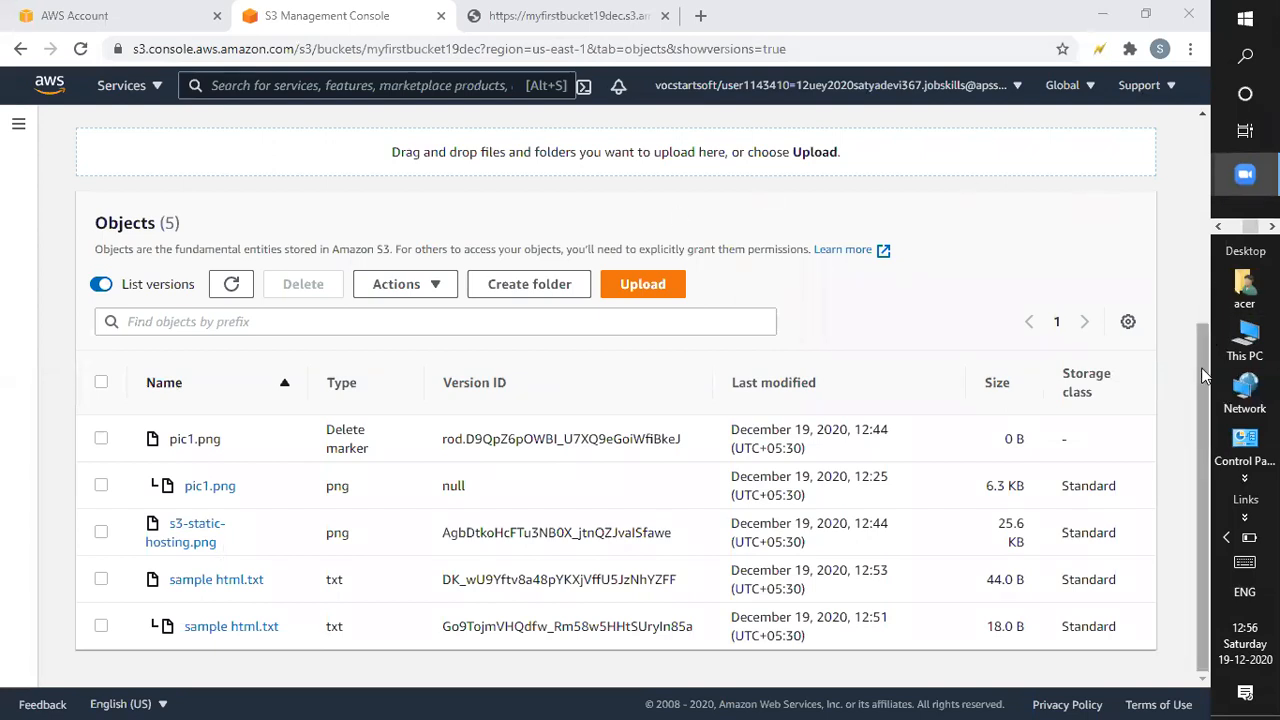
pyautogui.scroll(3, 313, 315)
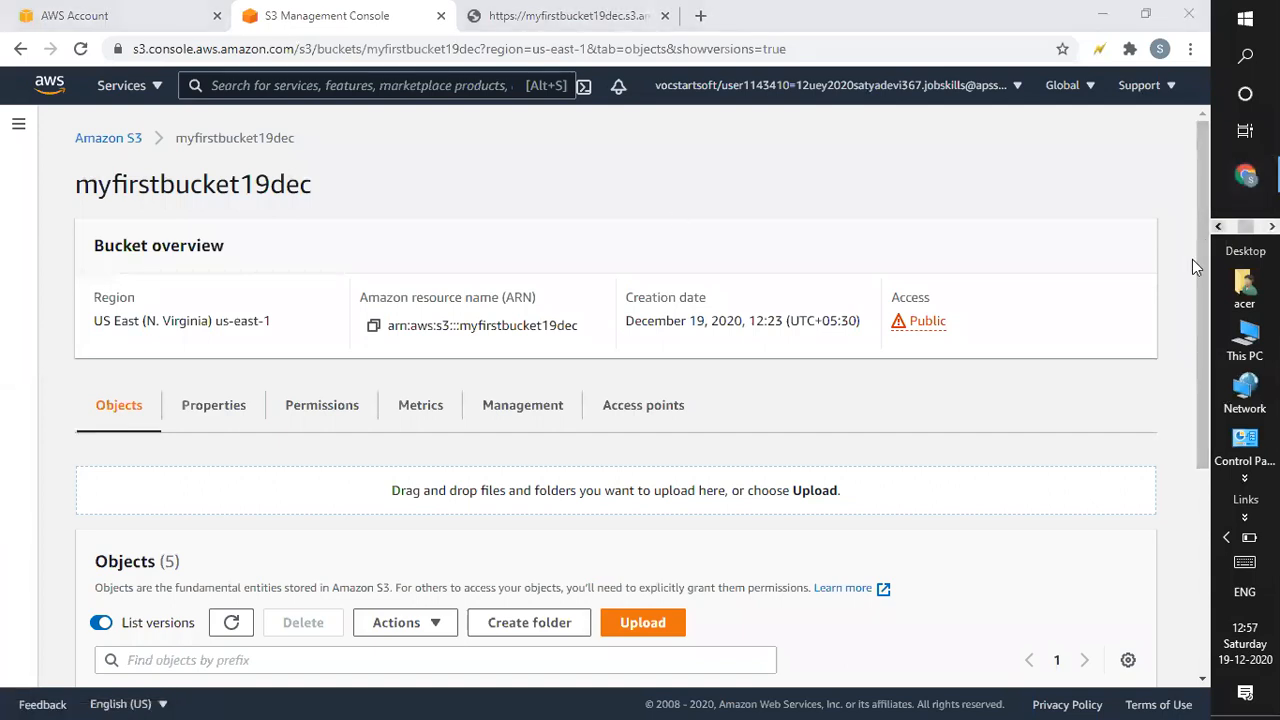
pyautogui.moveTo(1201, 266); pyautogui.dragTo(1207, 493)
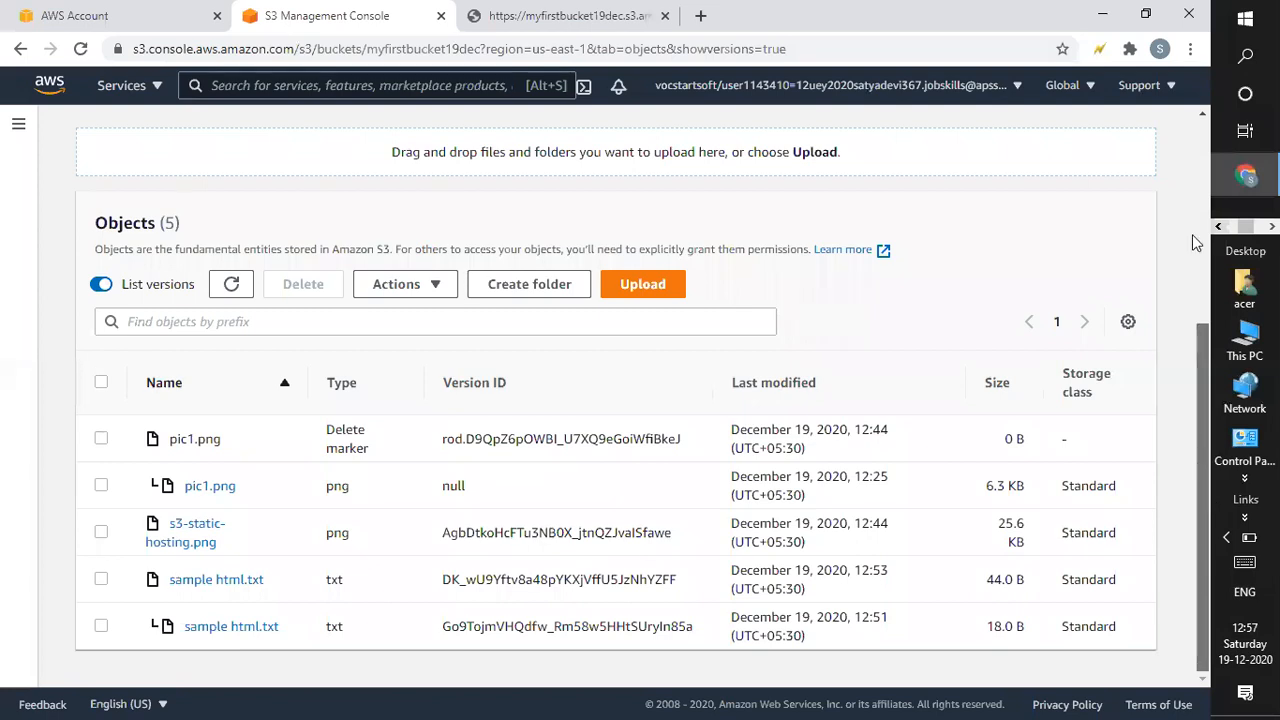
pyautogui.scroll(4, 1192, 200)
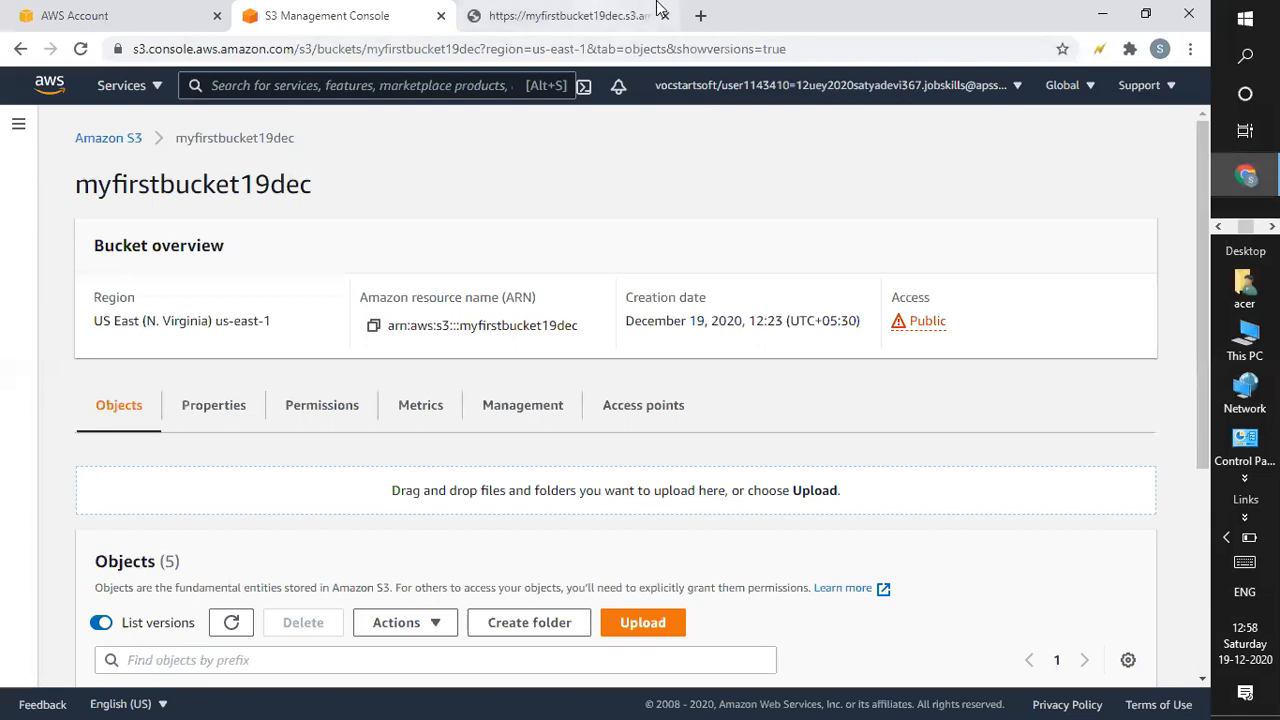
pyautogui.click(108, 140)
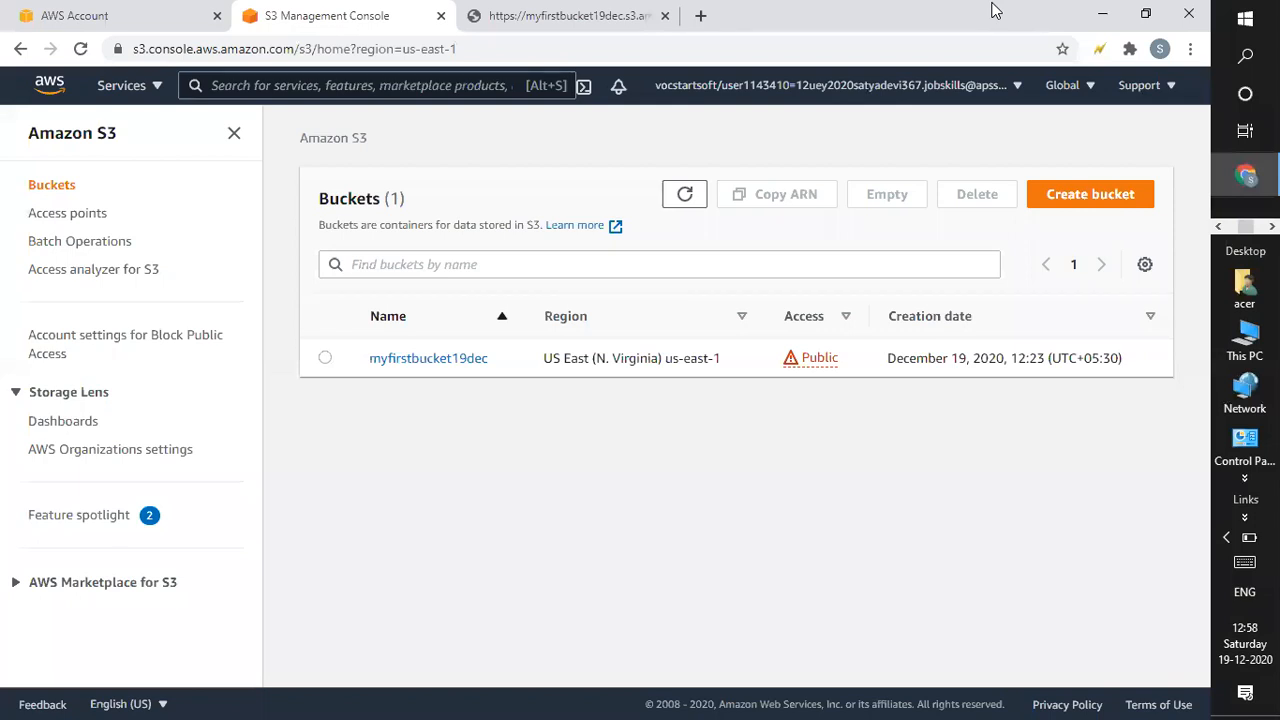
# Open myfirstbucket19dec's Management tab and start a new lifecycle rule from the empty Lifecycle rules list.
pyautogui.click(425, 366)
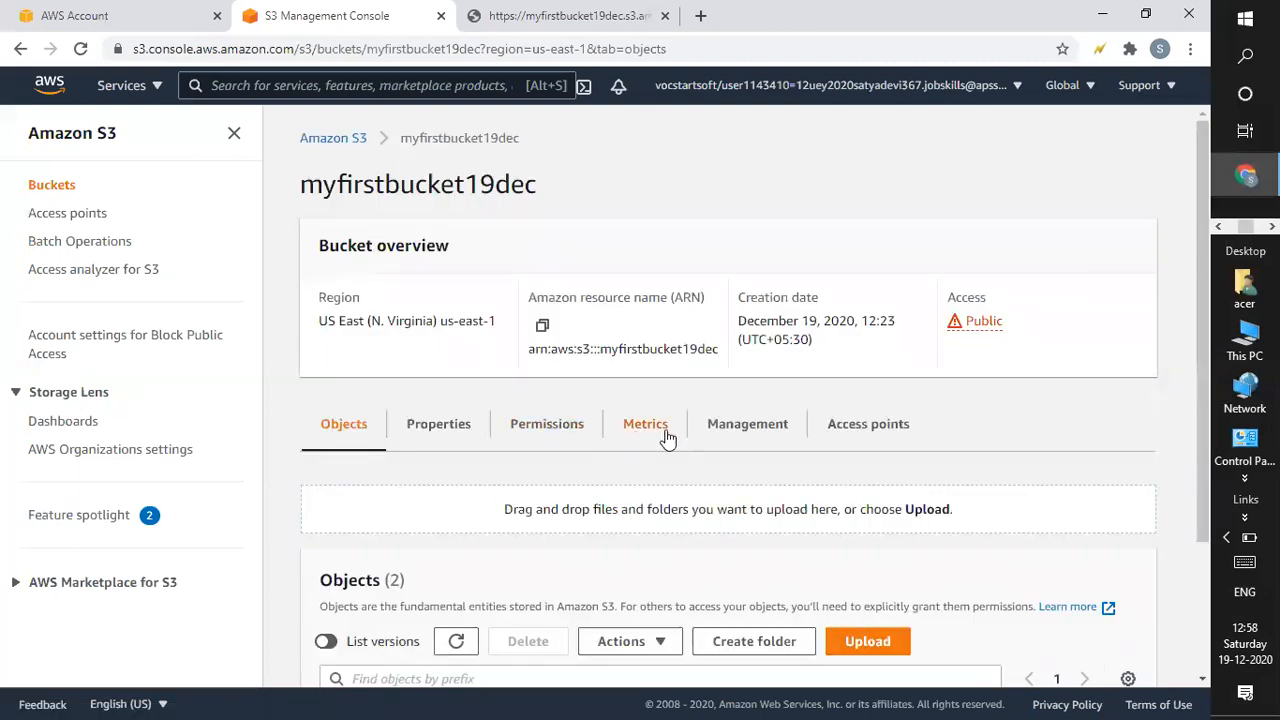
pyautogui.click(738, 432)
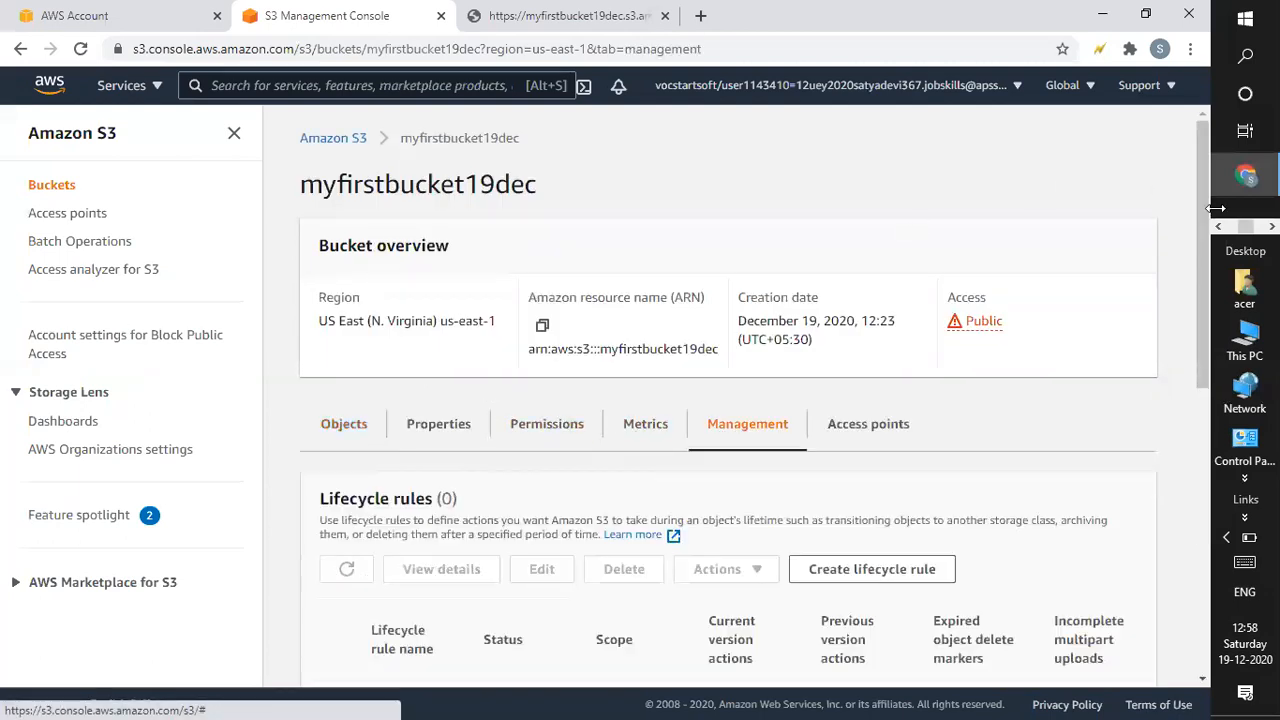
pyautogui.moveTo(1198, 218); pyautogui.dragTo(1207, 292)
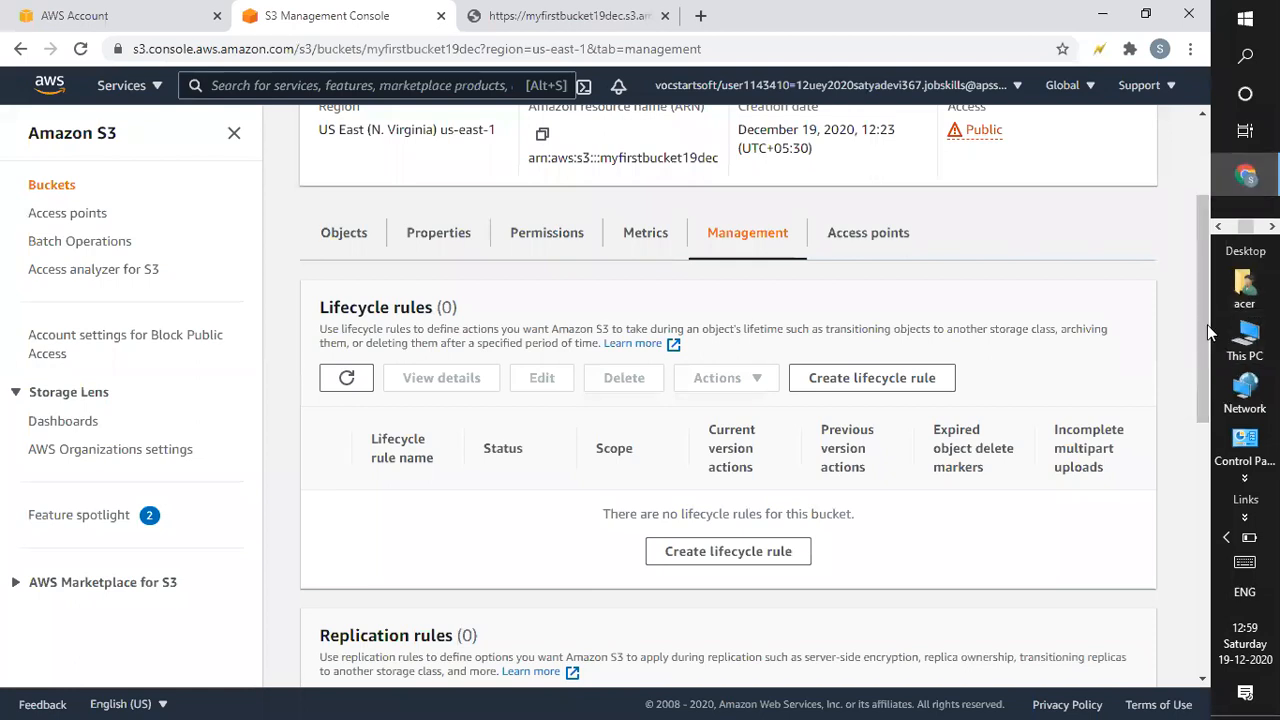
pyautogui.moveTo(1203, 333); pyautogui.dragTo(1203, 346)
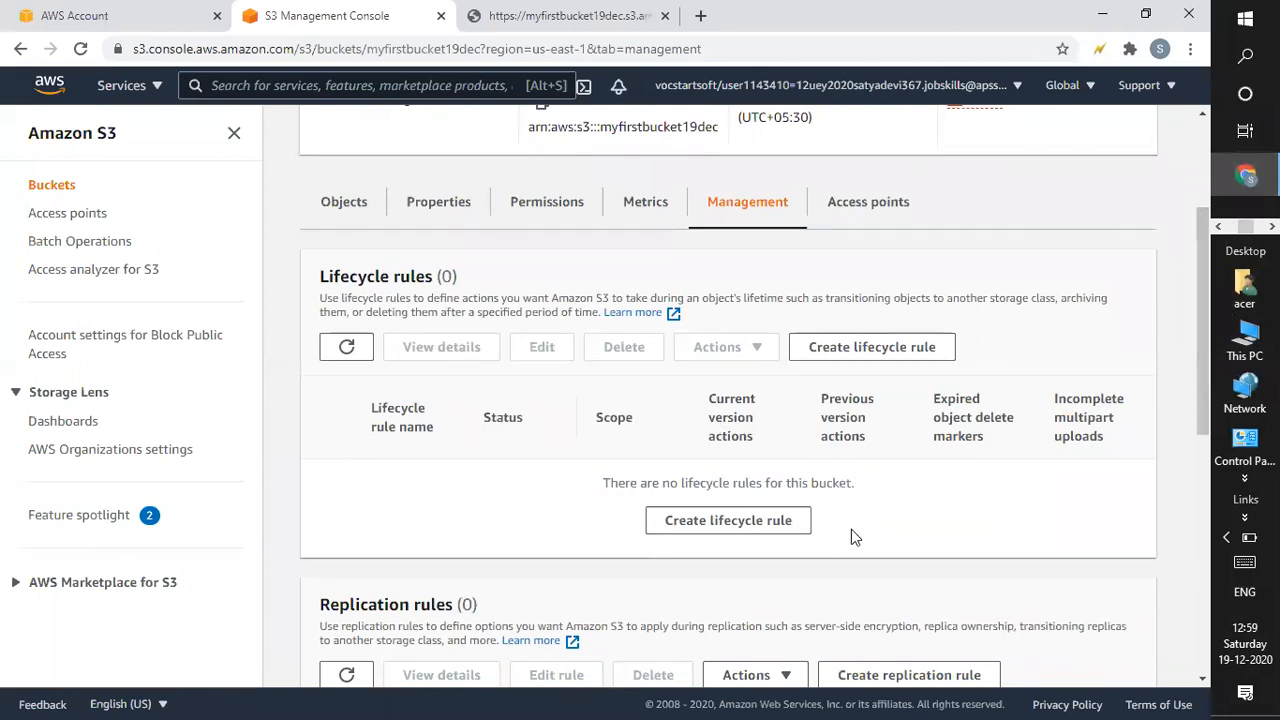
pyautogui.click(766, 522)
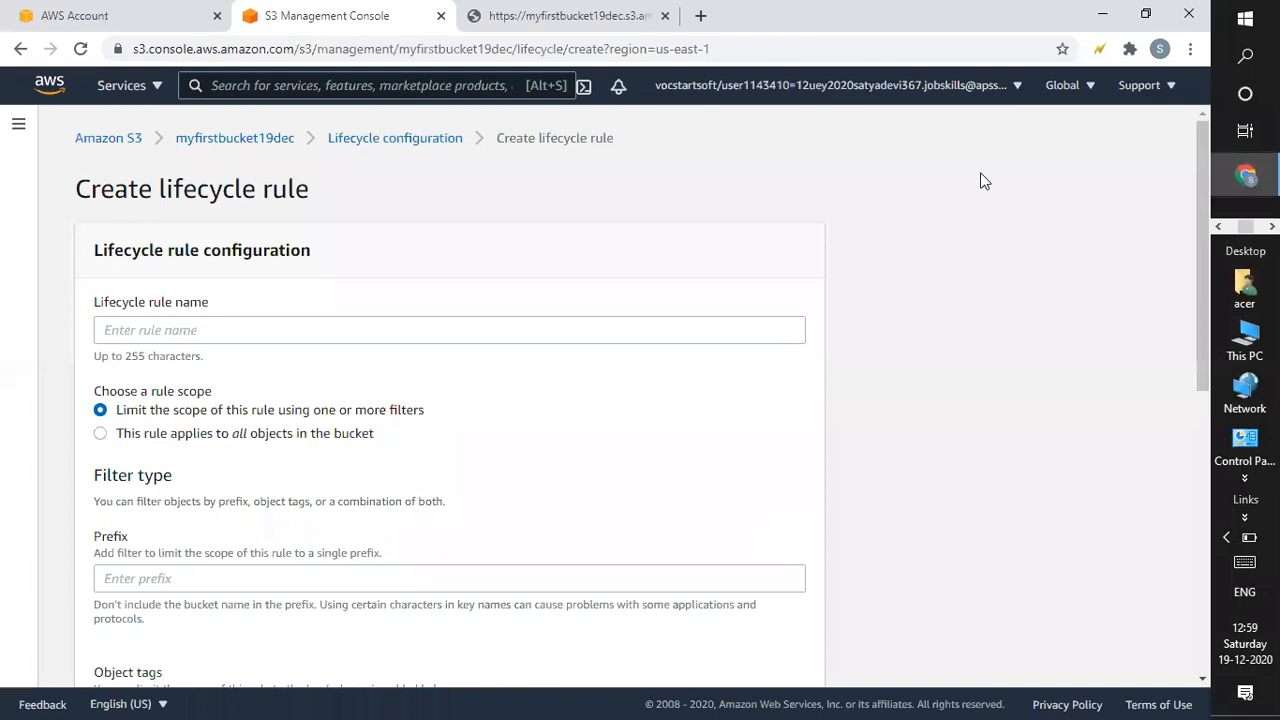
# Name the lifecycle rule 'myrule' in lowercase and apply it to all objects in the bucket.
pyautogui.click(332, 331)
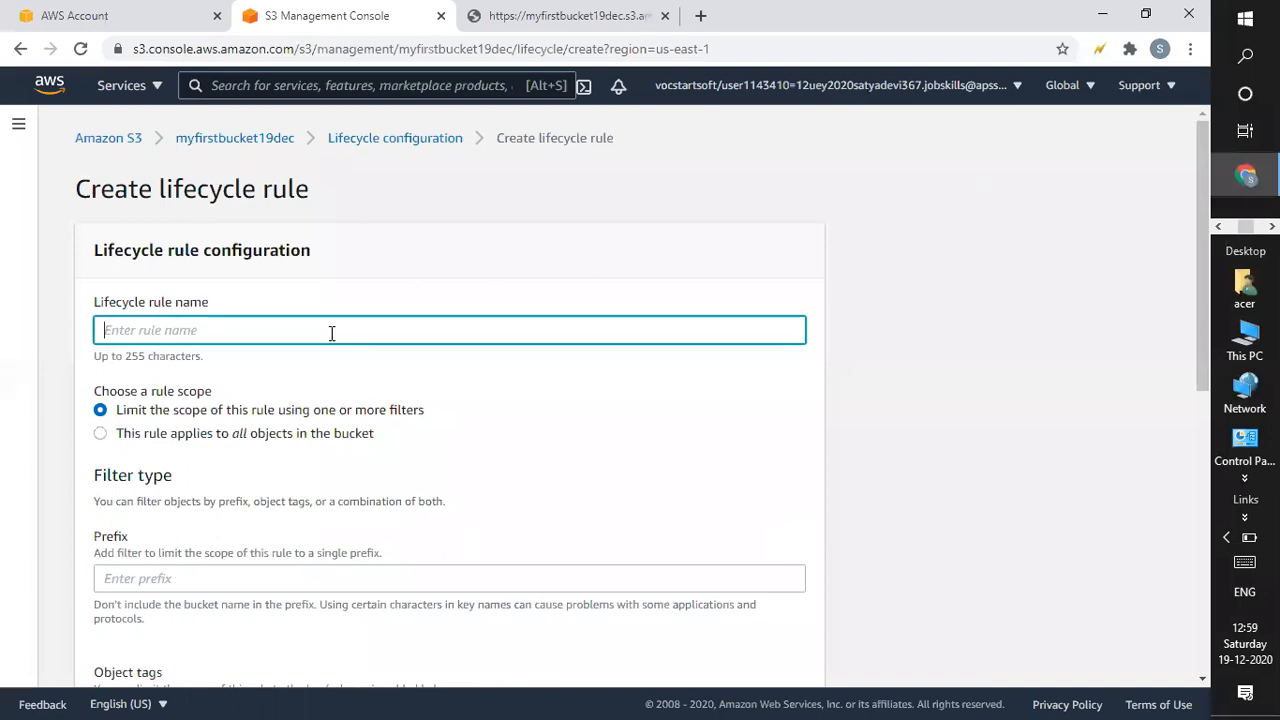
pyautogui.write('MYRULE')
pyautogui.press('BackSpace')
pyautogui.press('BackSpace')
pyautogui.press('BackSpace')
pyautogui.press('BackSpace')
pyautogui.press('BackSpace')
pyautogui.press('BackSpace')
pyautogui.press('capslock')
pyautogui.write('myrule')
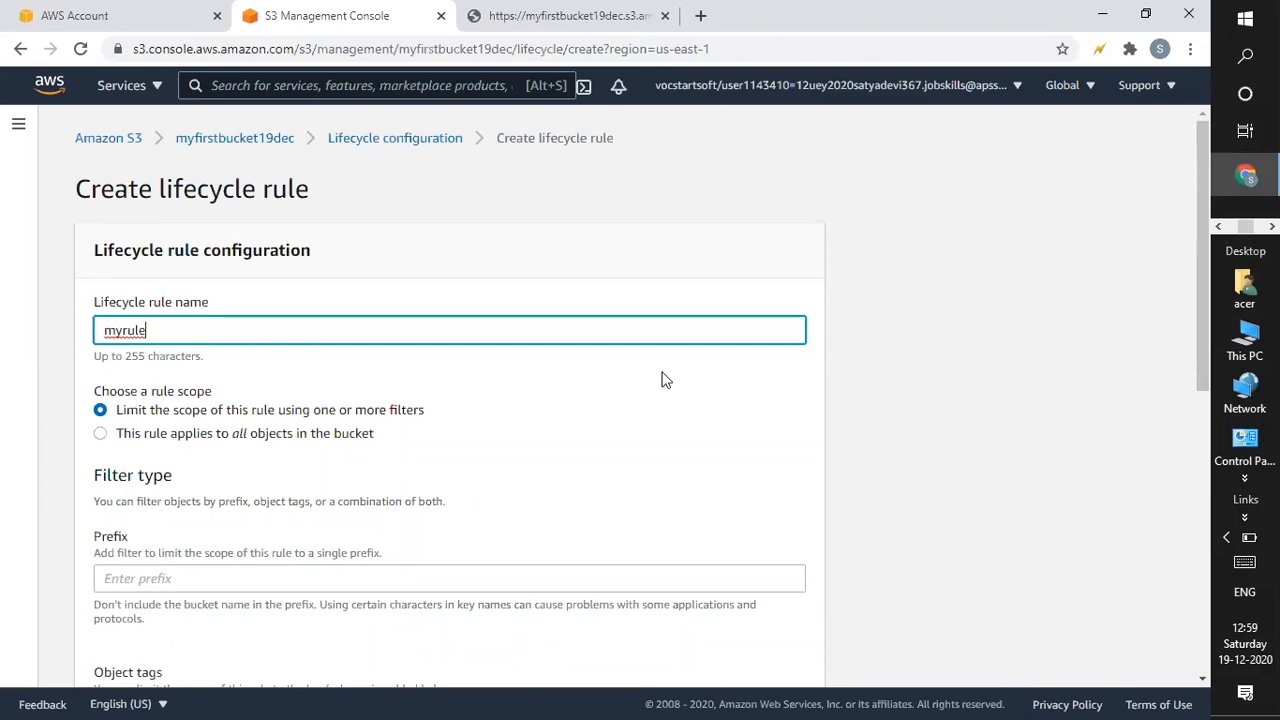
pyautogui.moveTo(1200, 278); pyautogui.dragTo(1201, 292)
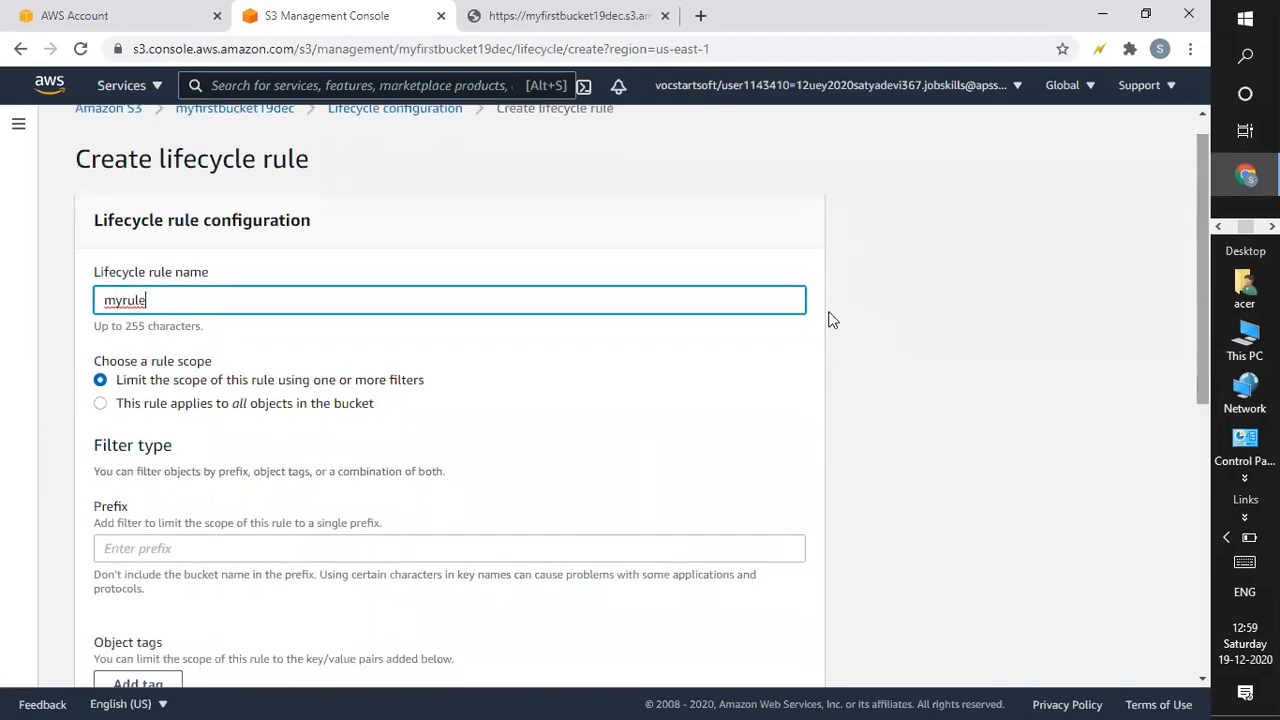
pyautogui.click(100, 403)
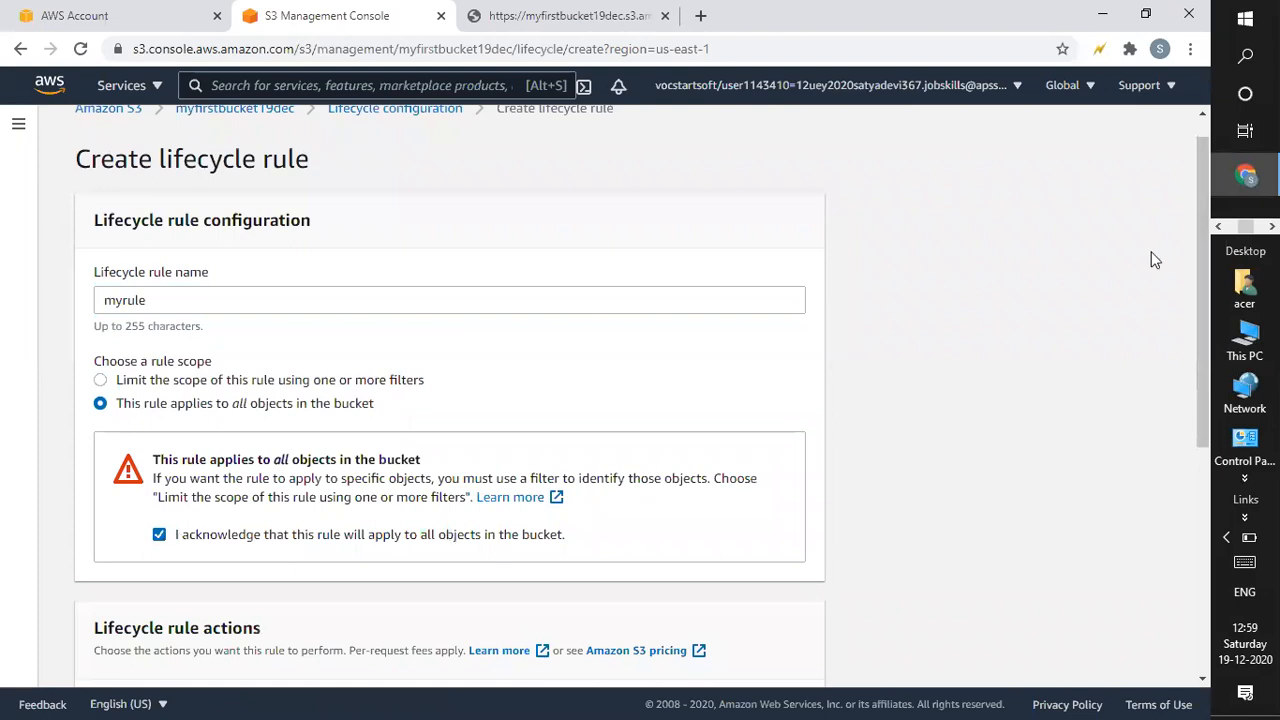
pyautogui.moveTo(1202, 332); pyautogui.dragTo(1203, 432)
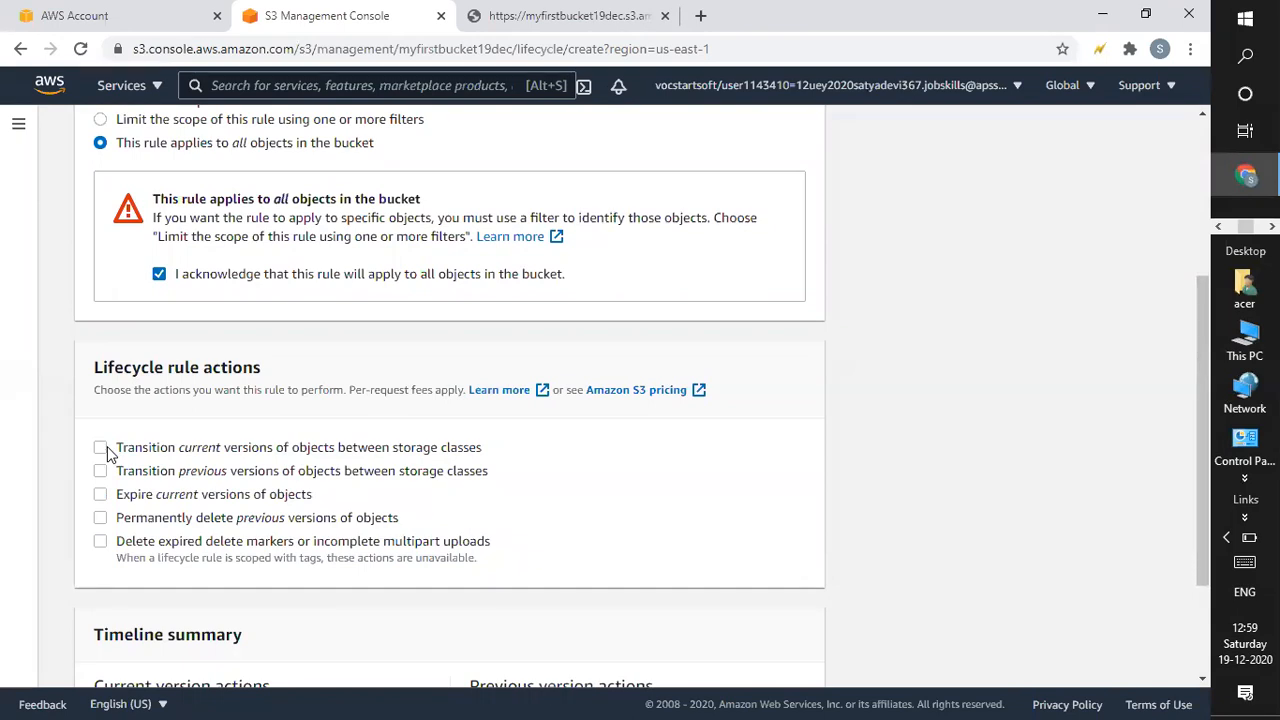
# In myrule, enable storage-class transitions for both current and previous object versions.
pyautogui.click(101, 448)
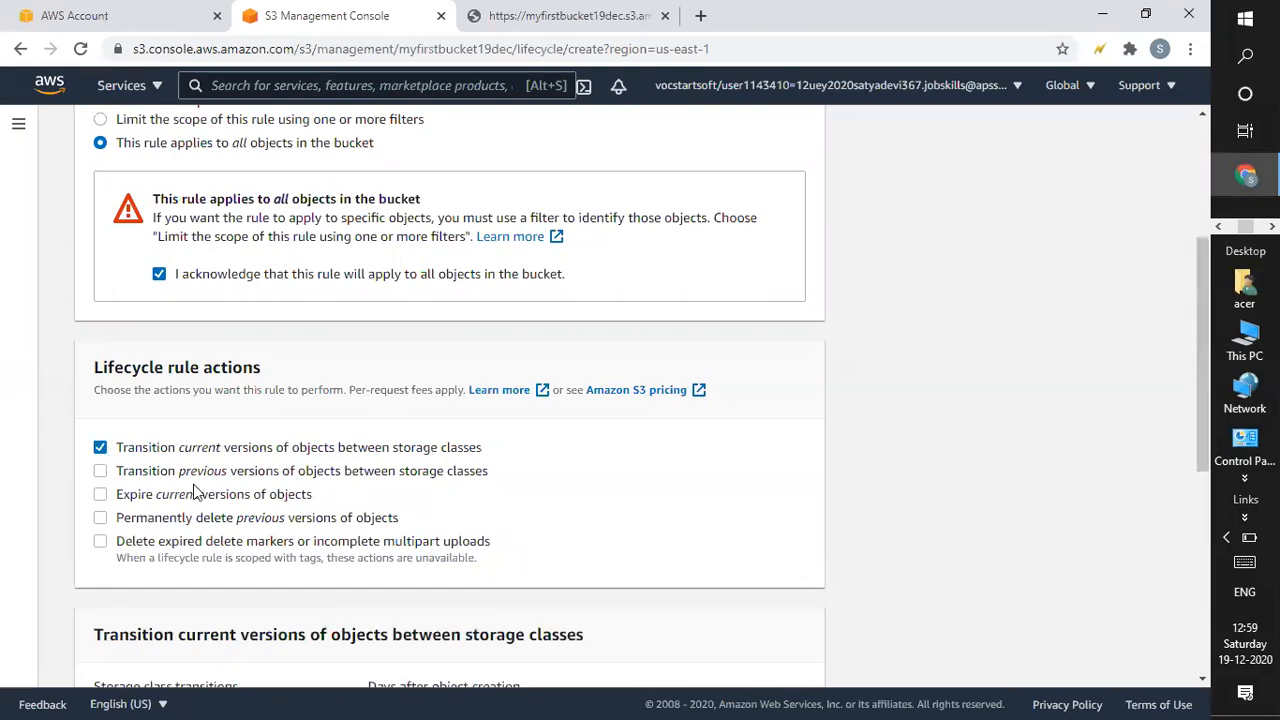
pyautogui.click(101, 472)
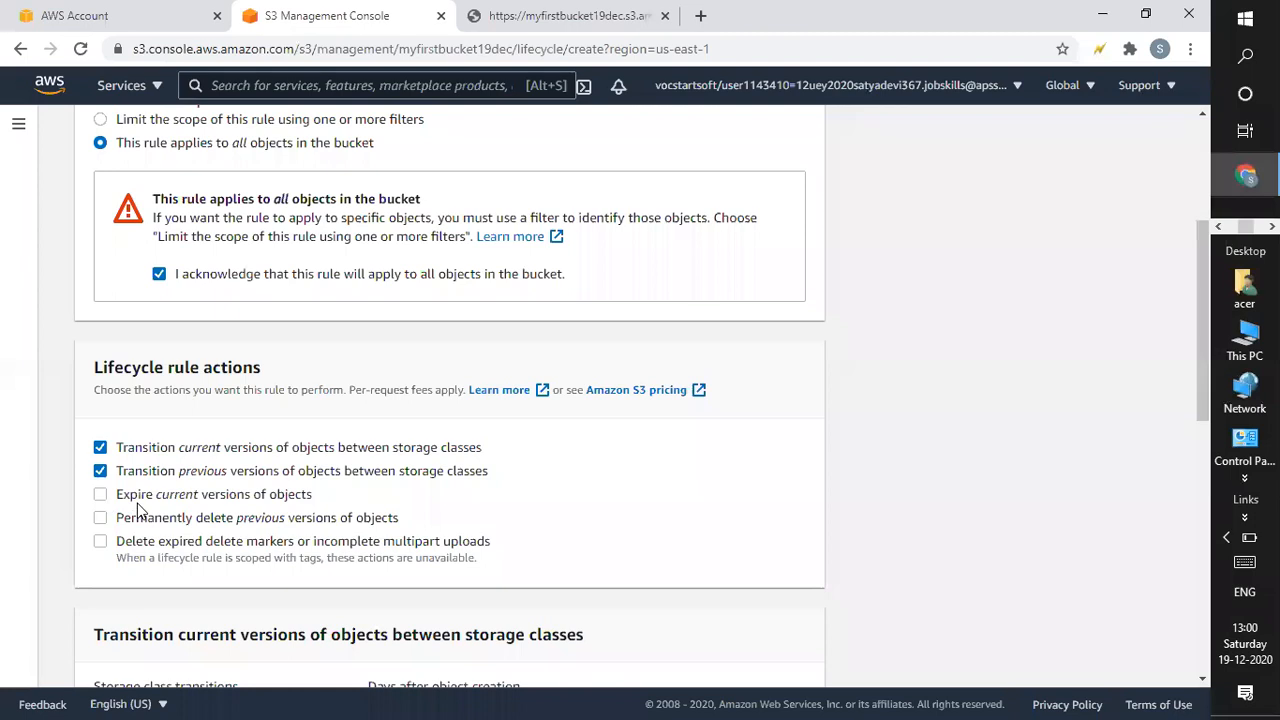
pyautogui.moveTo(1194, 358); pyautogui.dragTo(1190, 464)
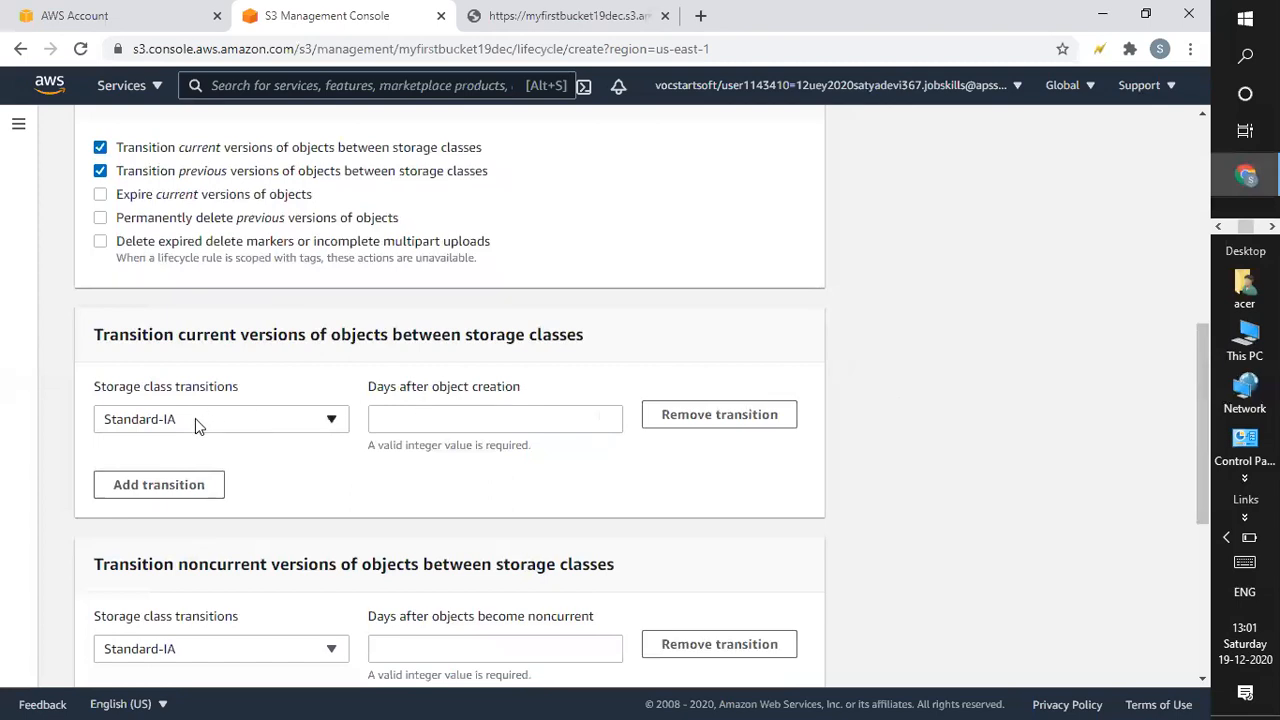
# Move current versions to Standard-IA 30 days after object creation.
pyautogui.click(197, 418)
pyautogui.click(197, 418)
pyautogui.click(421, 419)
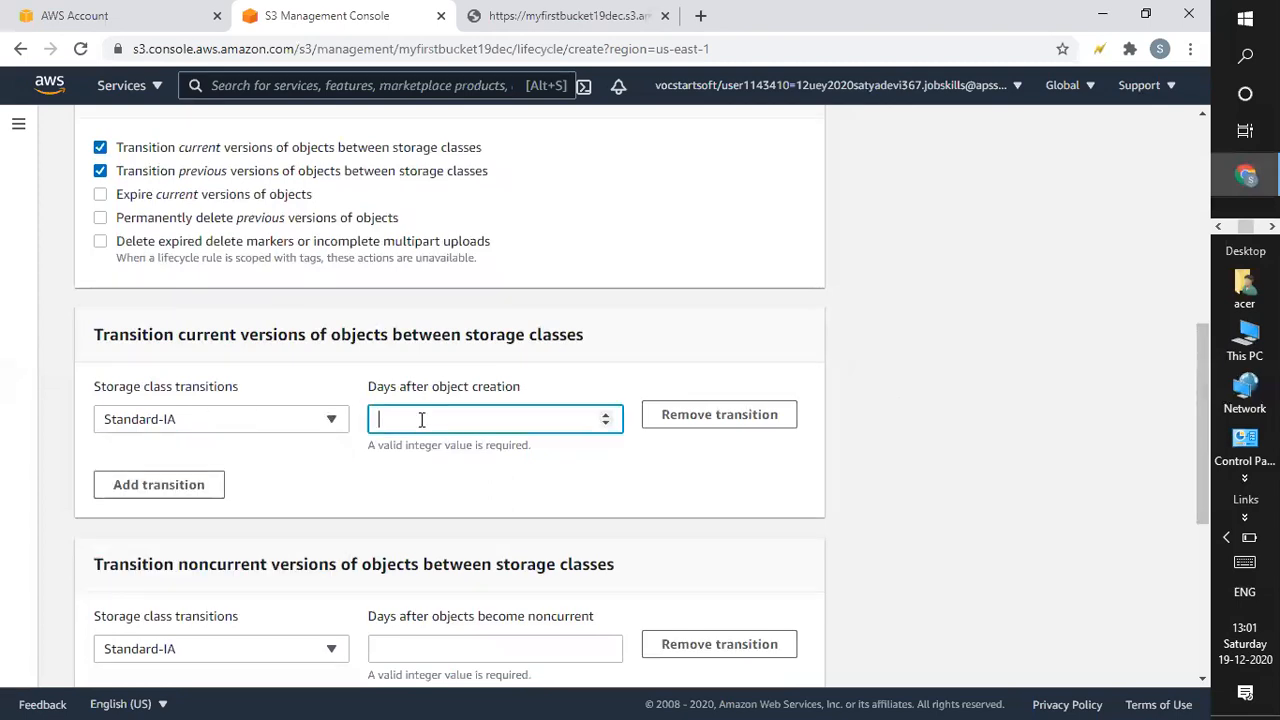
pyautogui.click(607, 416)
pyautogui.click(607, 416)
pyautogui.press('BackSpace')
pyautogui.write('30')
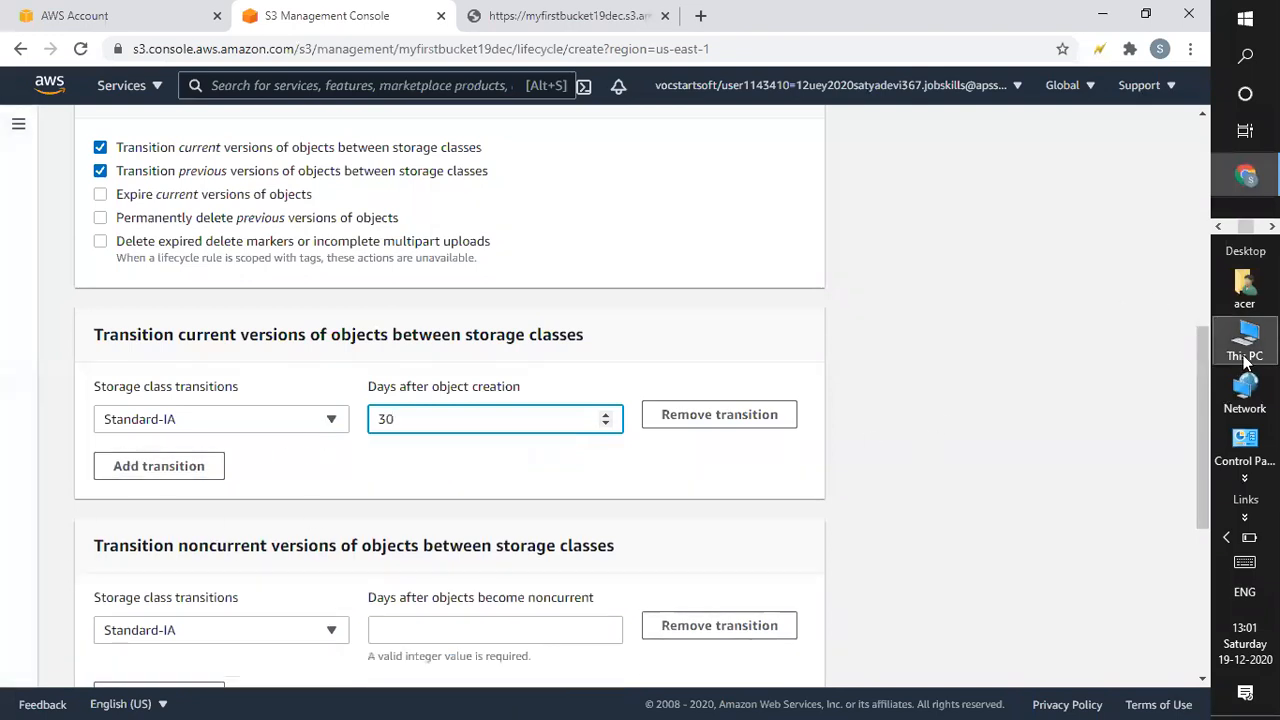
pyautogui.moveTo(1201, 371); pyautogui.dragTo(1199, 382)
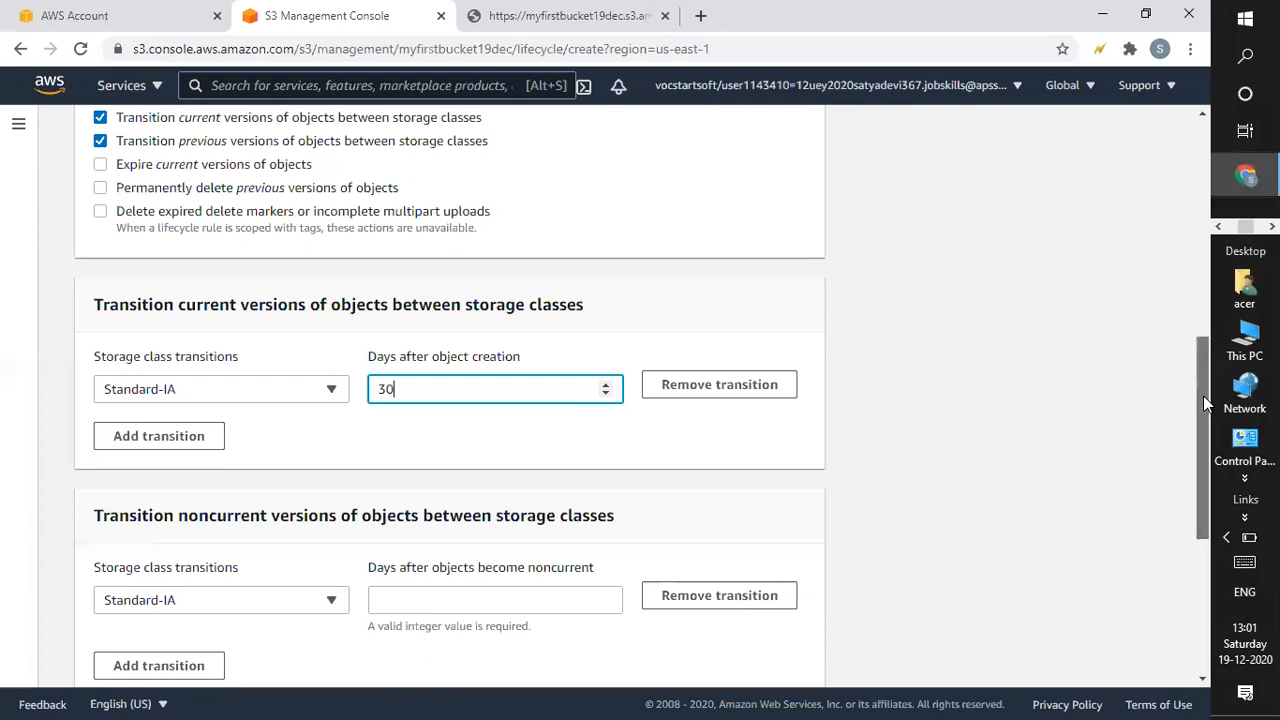
pyautogui.moveTo(1203, 395); pyautogui.dragTo(1203, 397)
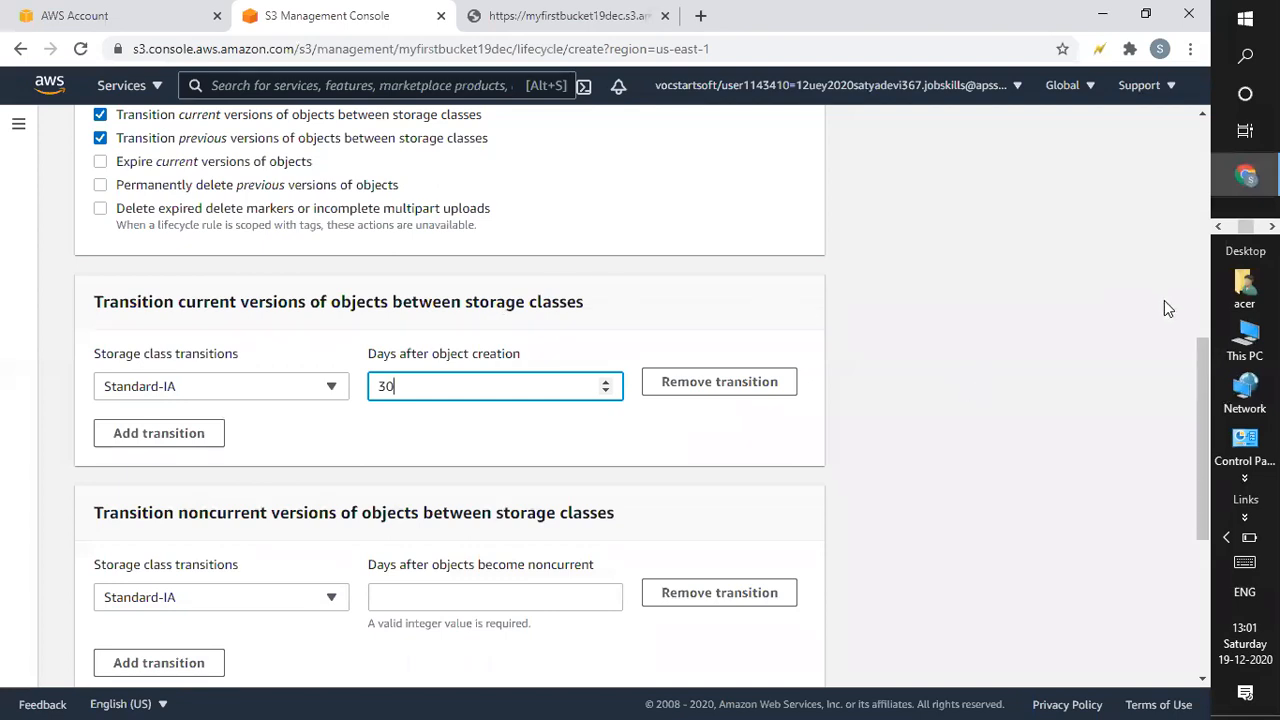
pyautogui.moveTo(1203, 397); pyautogui.dragTo(1201, 457)
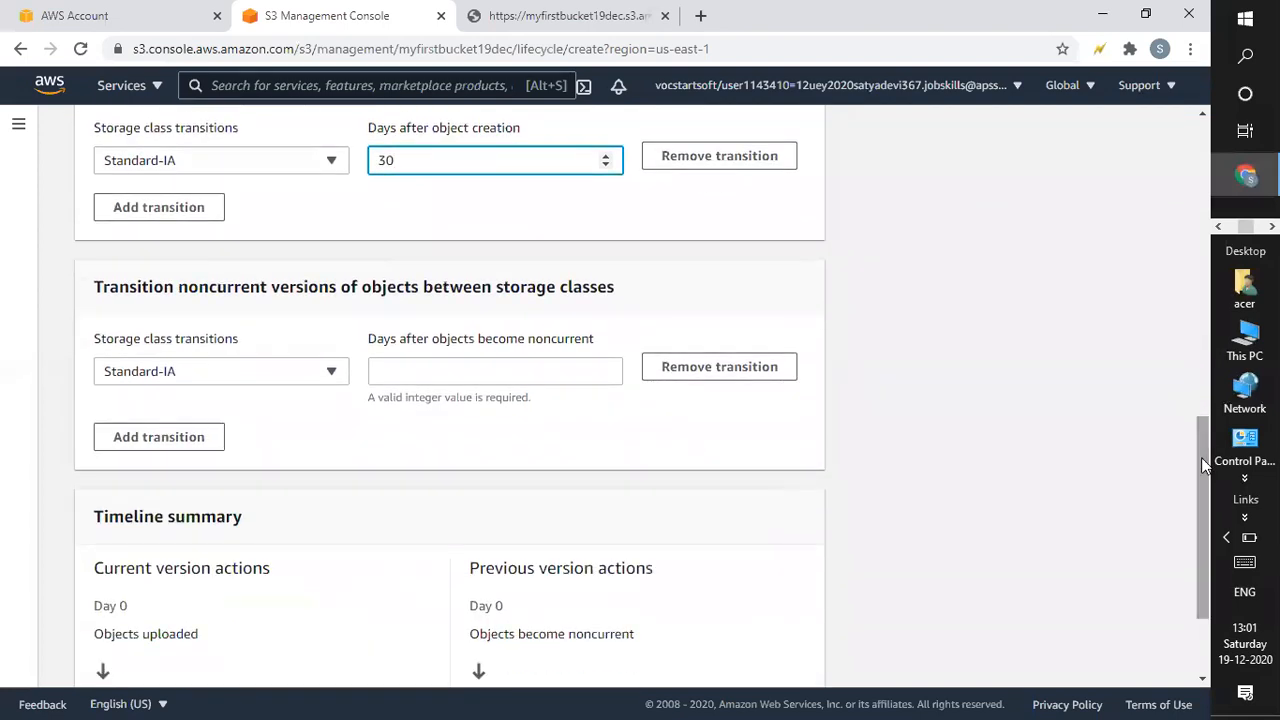
# Move noncurrent versions to Standard-IA 30 days after they become noncurrent, then review the Timeline summary.
pyautogui.click(395, 372)
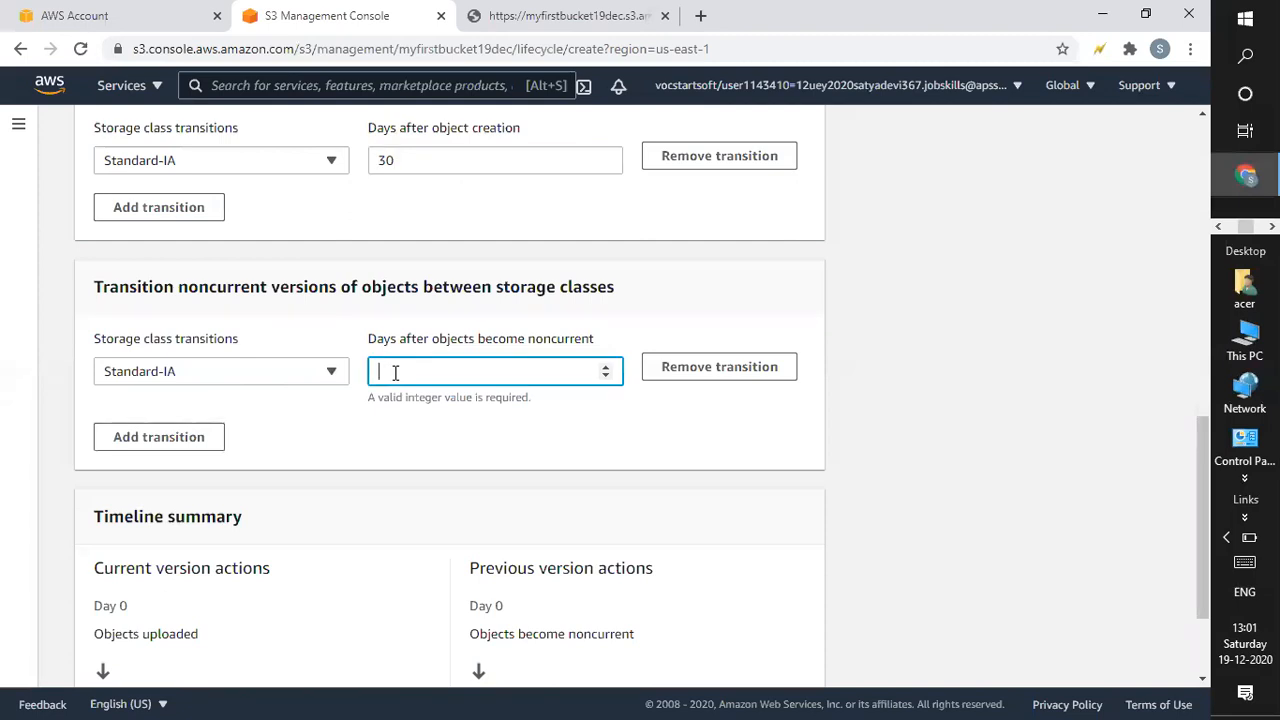
pyautogui.write('30')
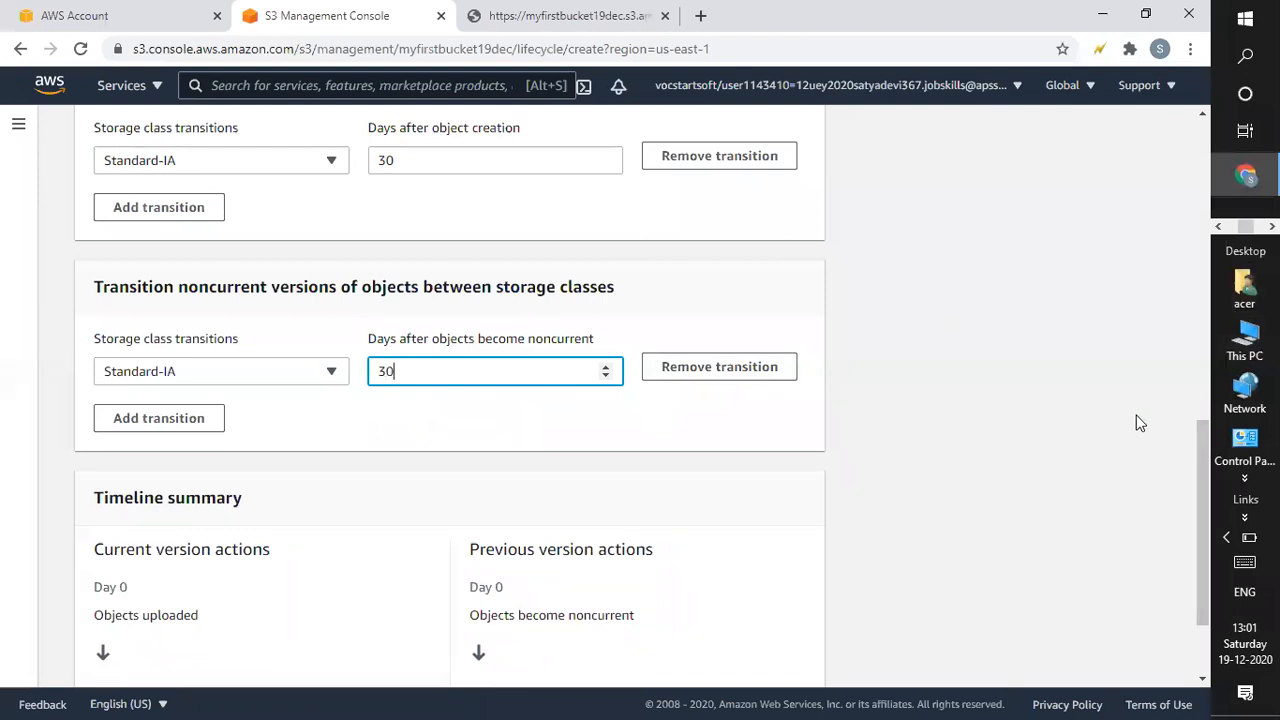
pyautogui.moveTo(1198, 469); pyautogui.dragTo(1199, 446)
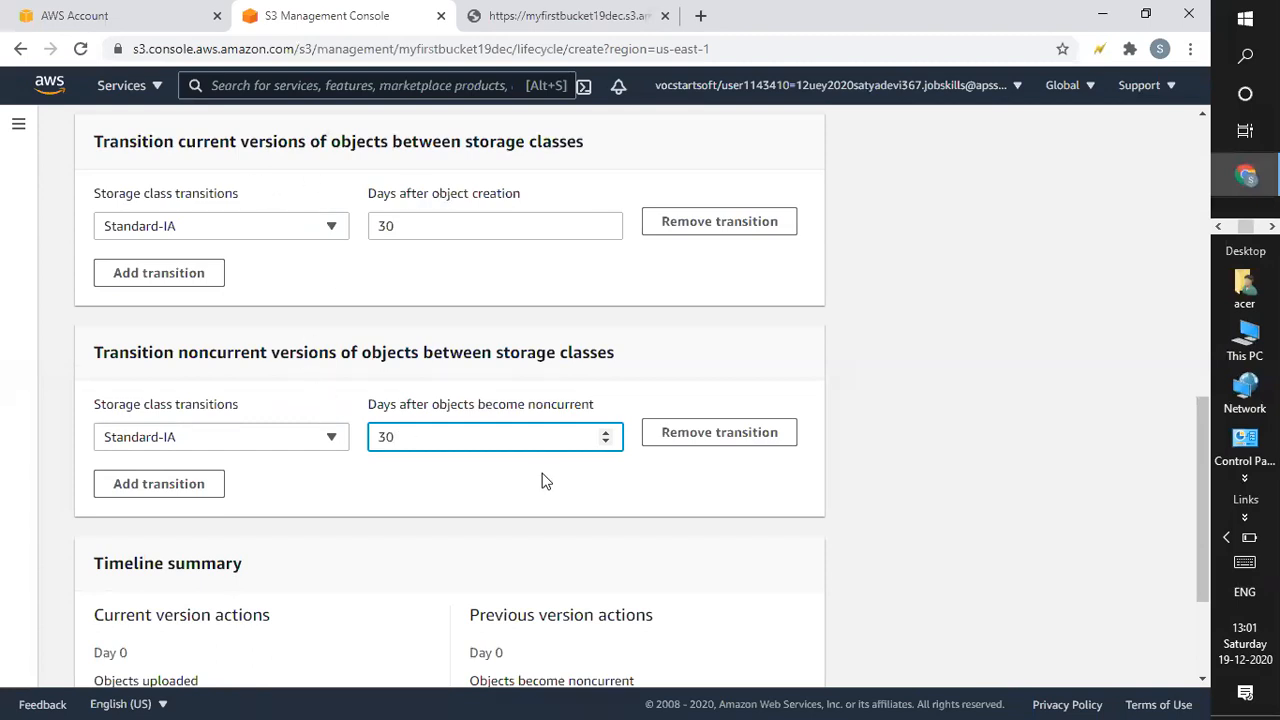
pyautogui.moveTo(1201, 414); pyautogui.dragTo(1185, 372)
pyautogui.moveTo(1203, 414); pyautogui.dragTo(1194, 626)
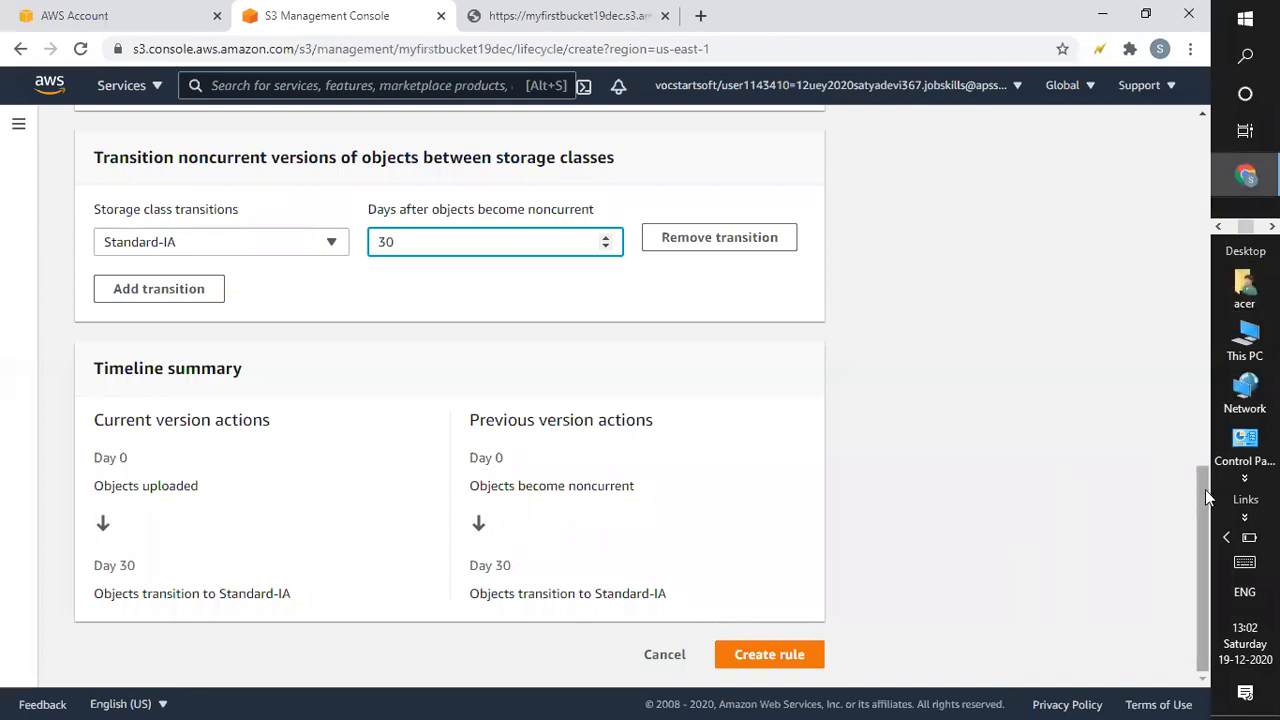
pyautogui.moveTo(1207, 495); pyautogui.dragTo(1220, 322)
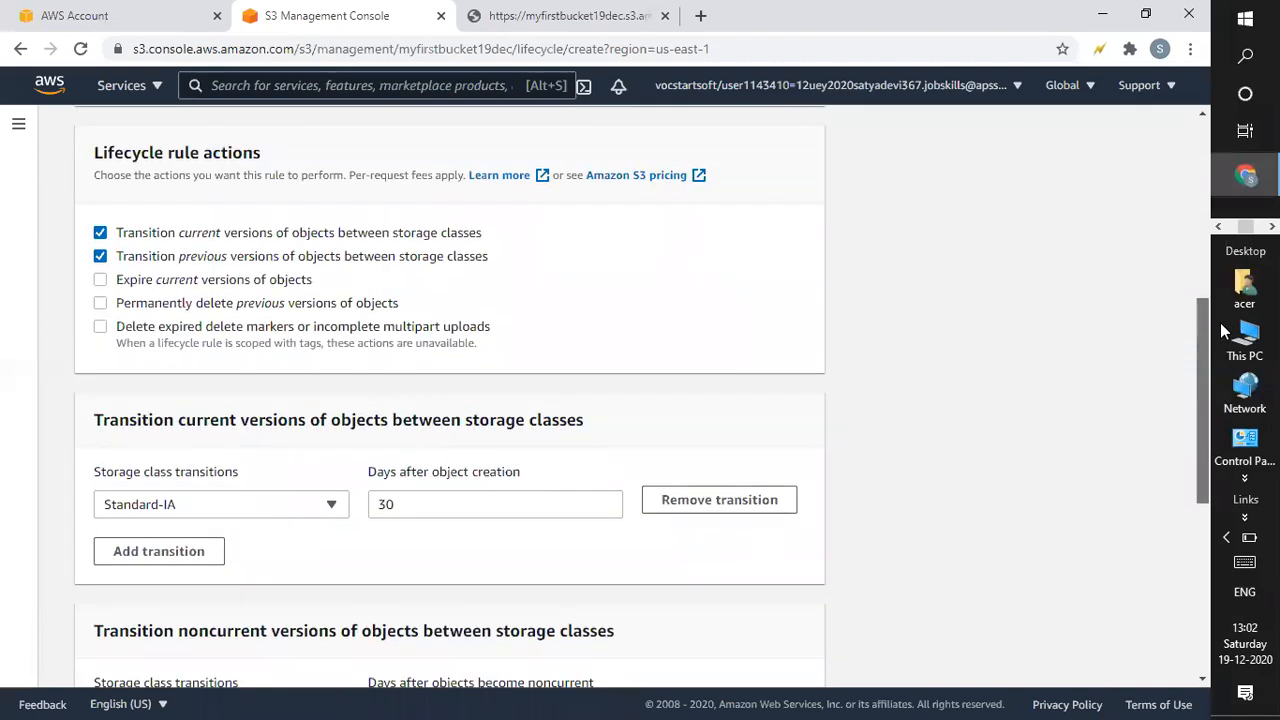
pyautogui.moveTo(1220, 322); pyautogui.dragTo(1036, 700)
# Create myrule, dismiss the success banner, then select myrule in the lifecycle rules list.
pyautogui.press('Return')
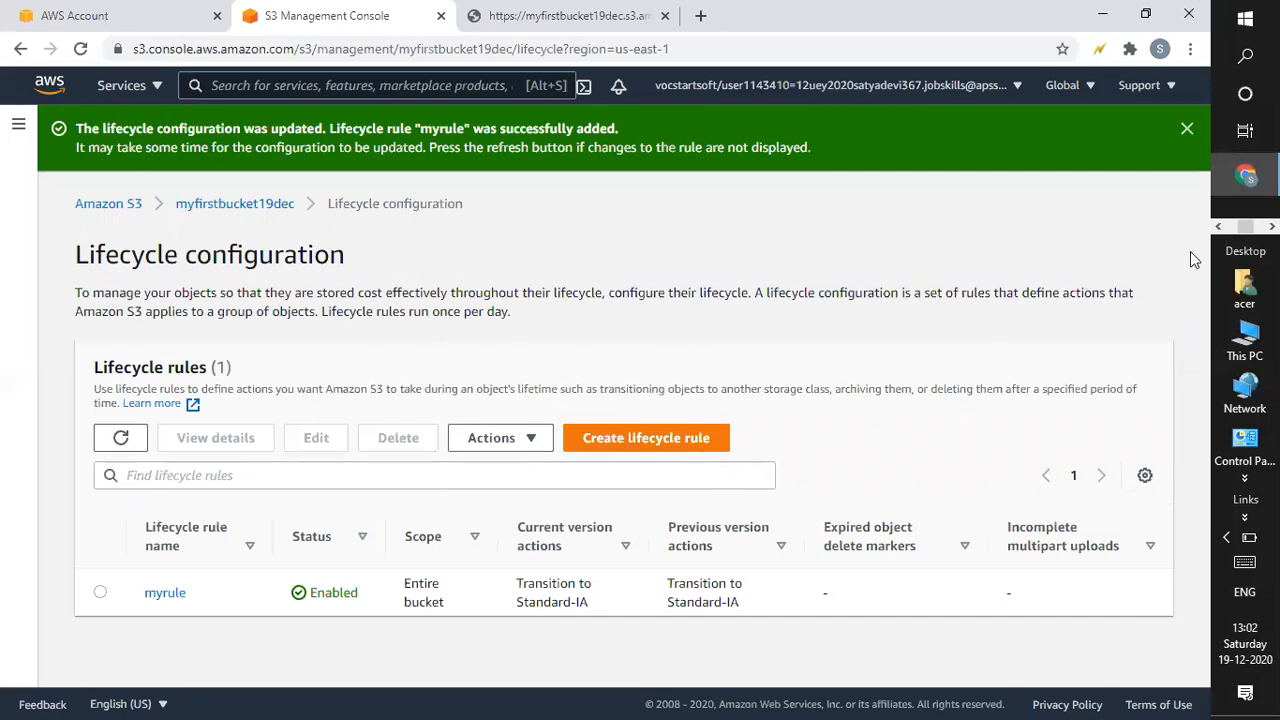
pyautogui.click(1185, 133)
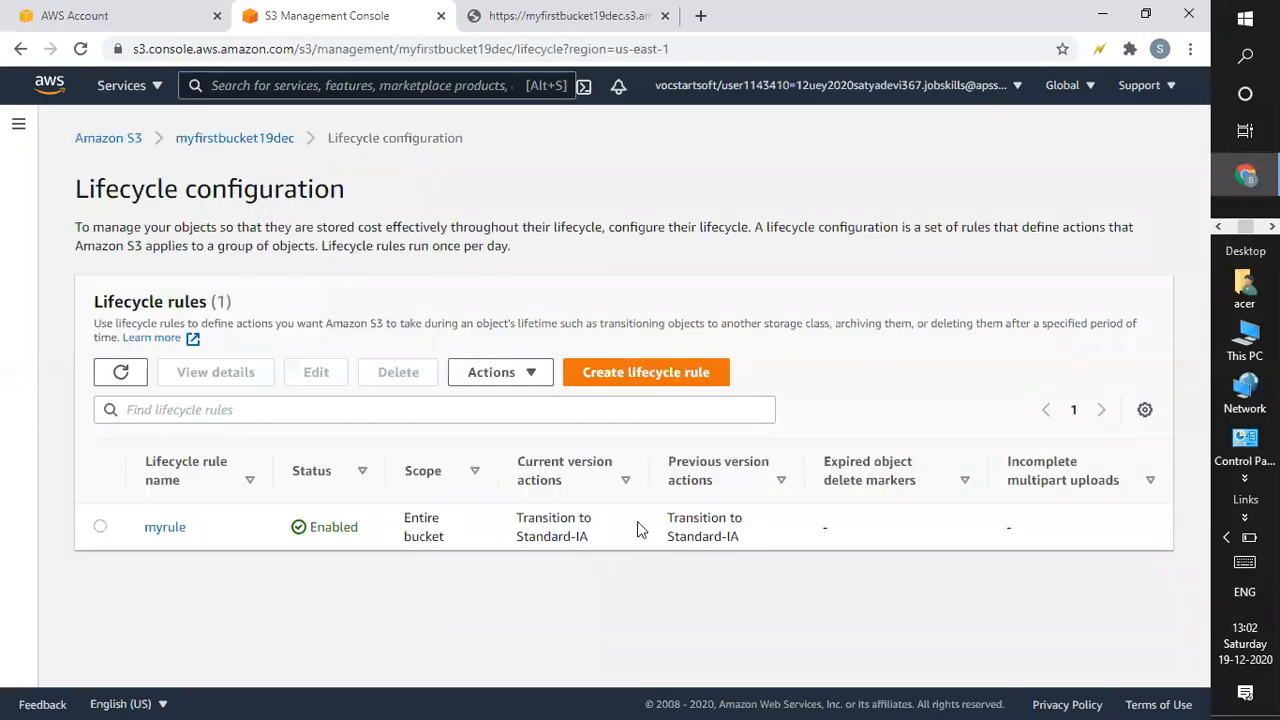
pyautogui.click(1074, 604)
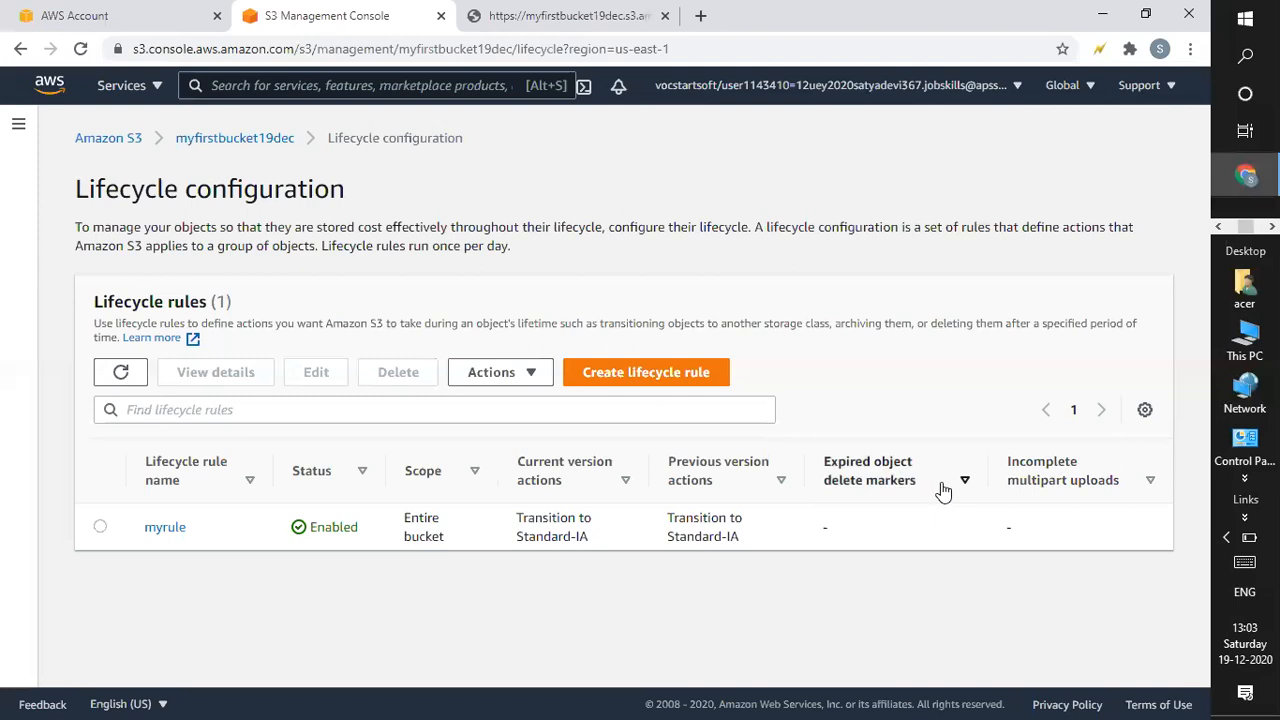
pyautogui.click(1150, 483)
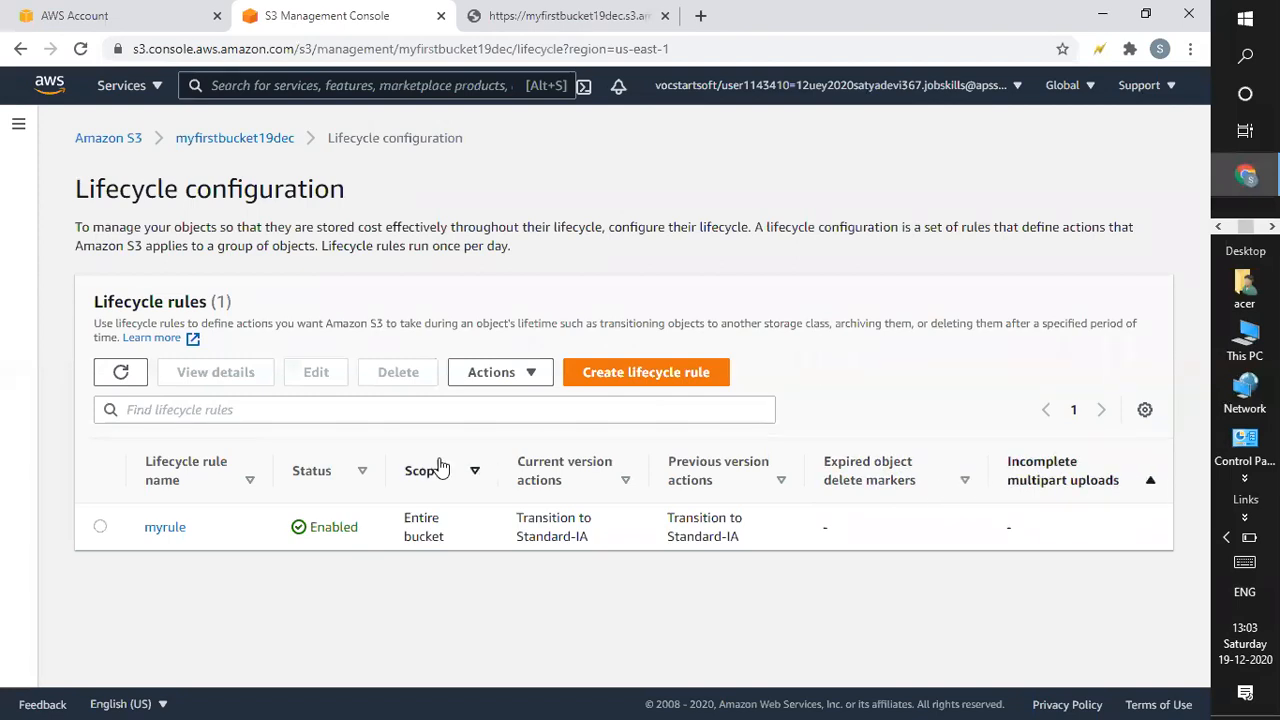
pyautogui.click(99, 527)
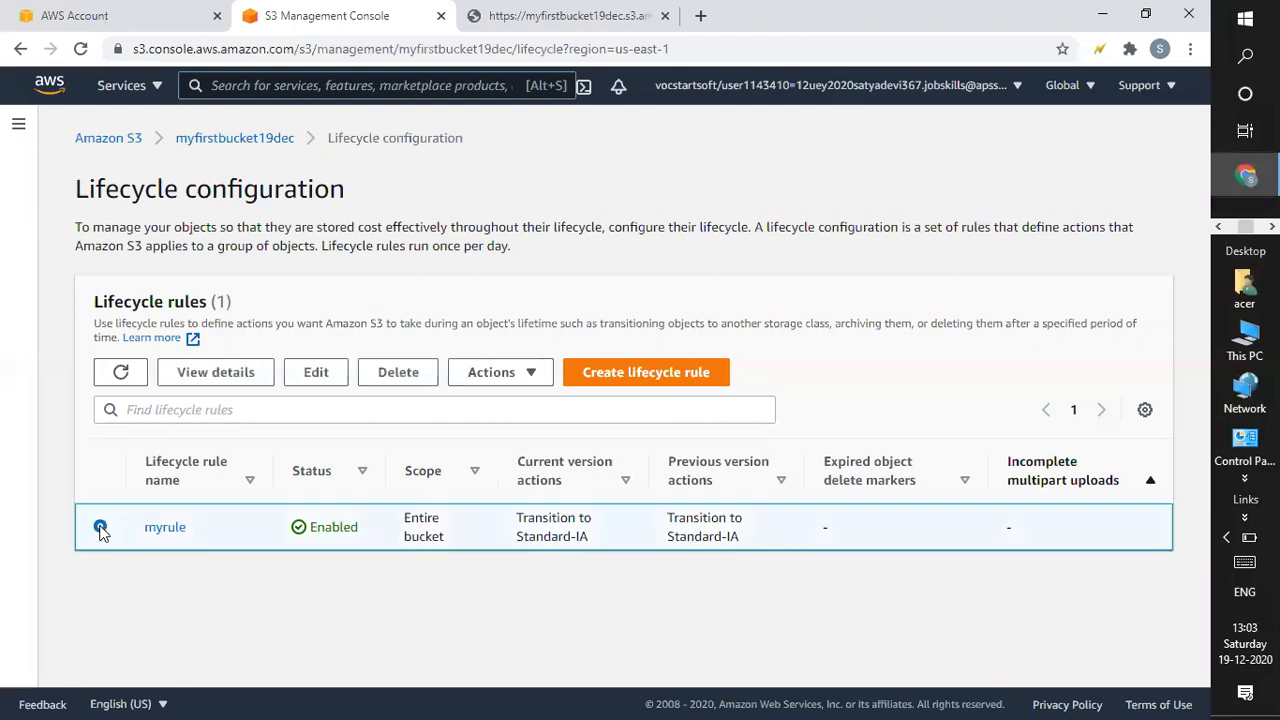
# Edit myrule, acknowledge it applies to all objects in the bucket, and save.
pyautogui.click(316, 377)
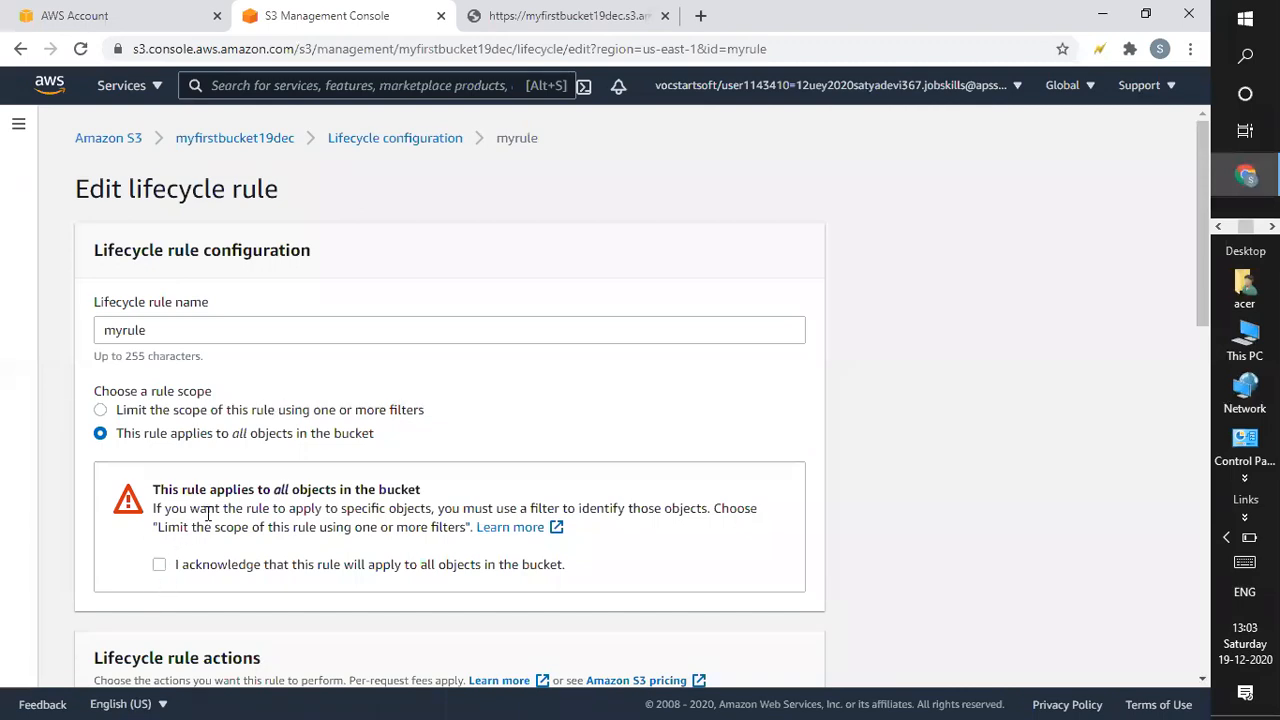
pyautogui.click(160, 566)
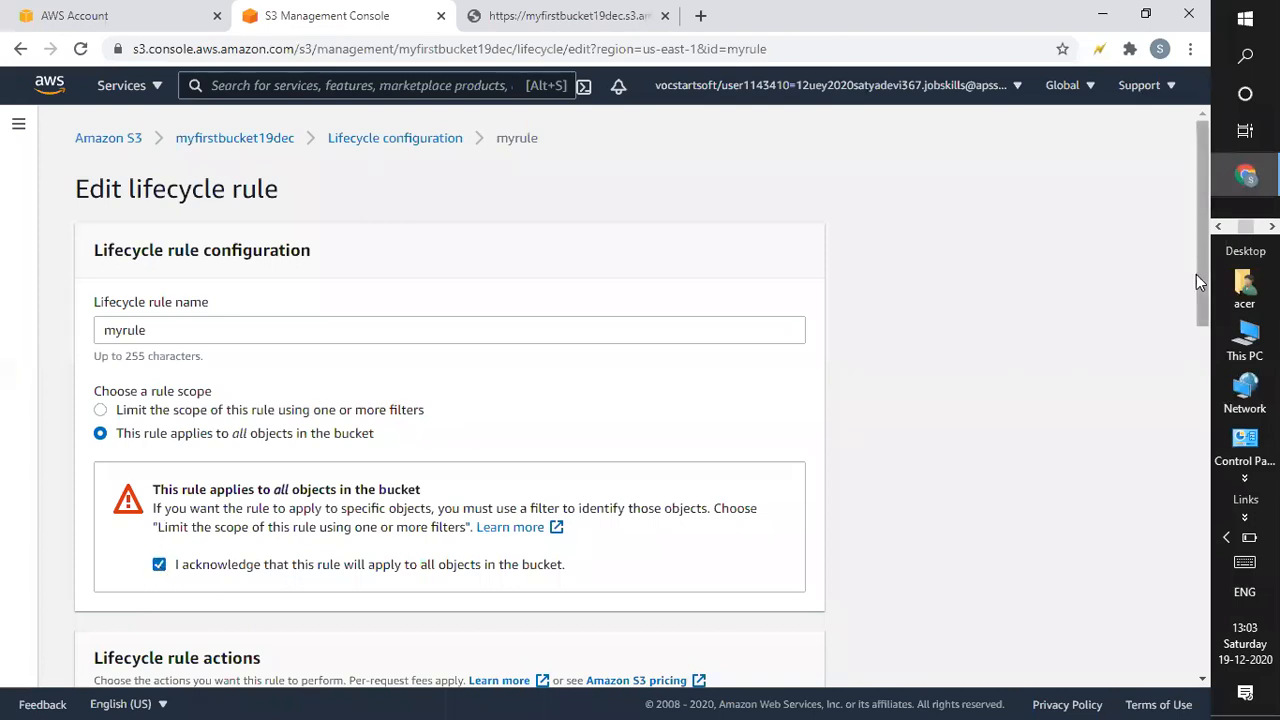
pyautogui.moveTo(1200, 292); pyautogui.dragTo(1183, 589)
pyautogui.moveTo(1208, 528); pyautogui.dragTo(1209, 77)
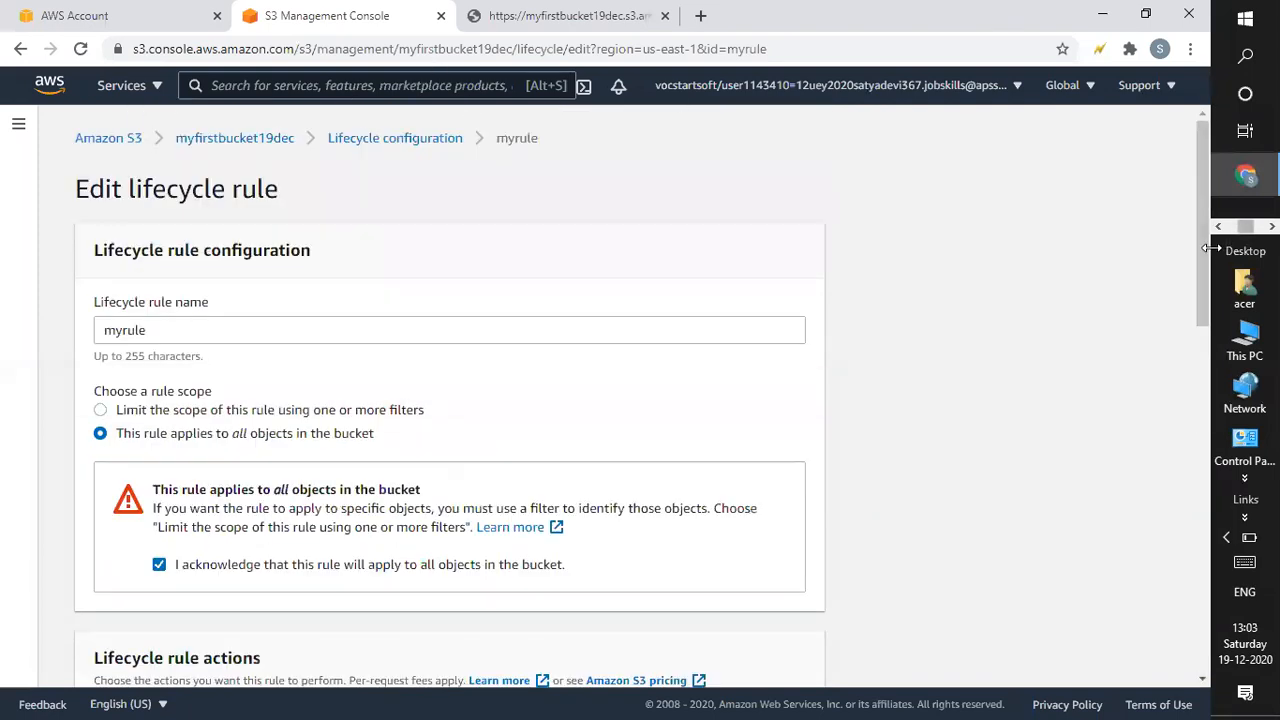
pyautogui.moveTo(1201, 255); pyautogui.dragTo(1068, 698)
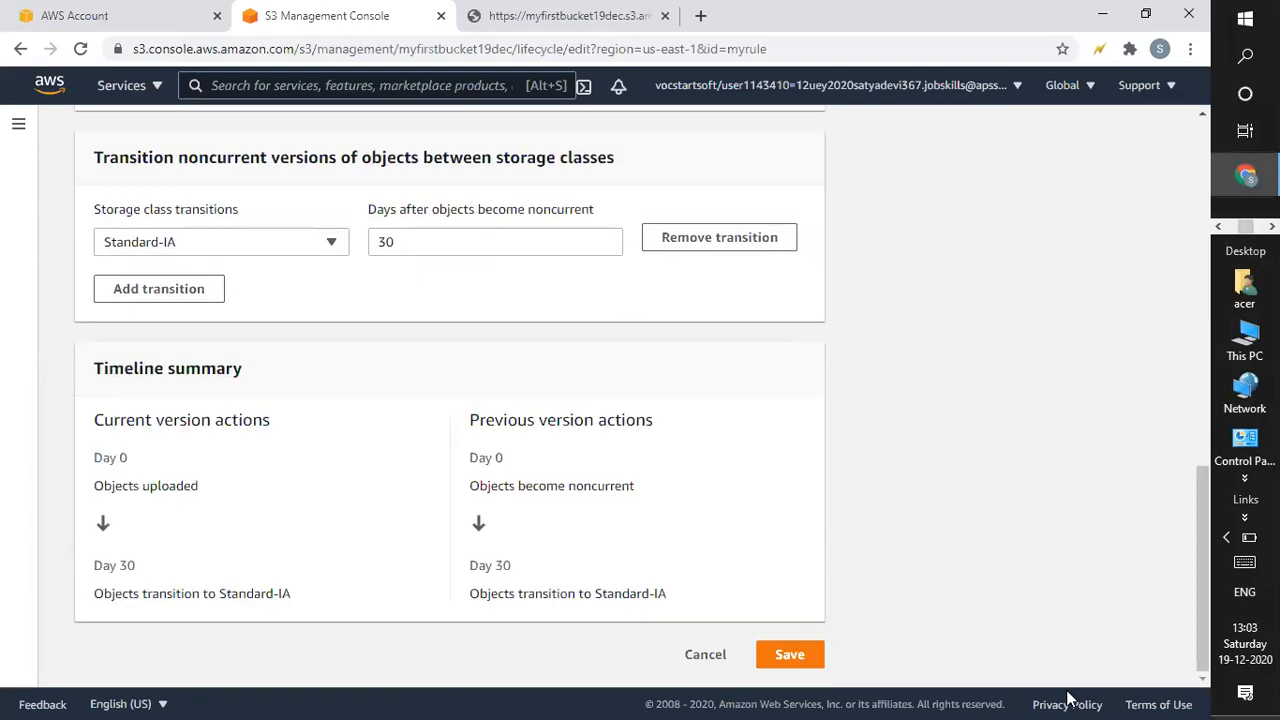
pyautogui.click(789, 655)
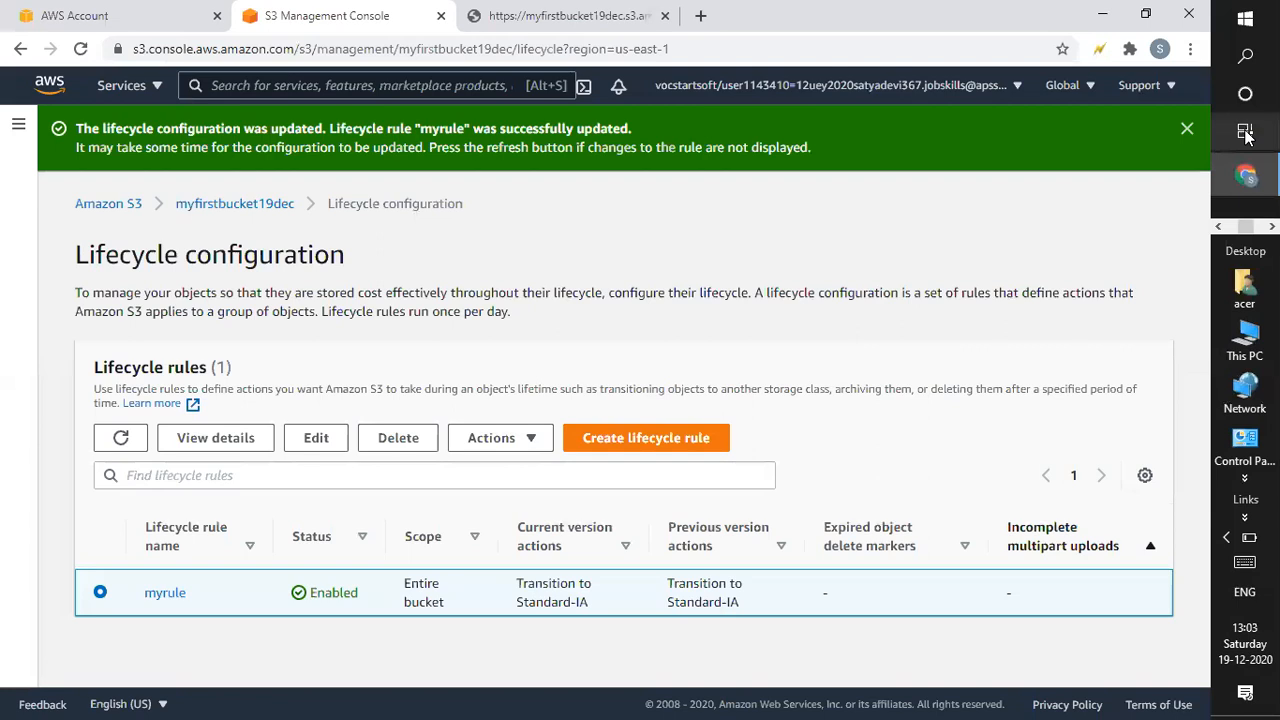
# Return to the Amazon S3 buckets list, then view the public sample html.txt file tab.
pyautogui.click(1188, 129)
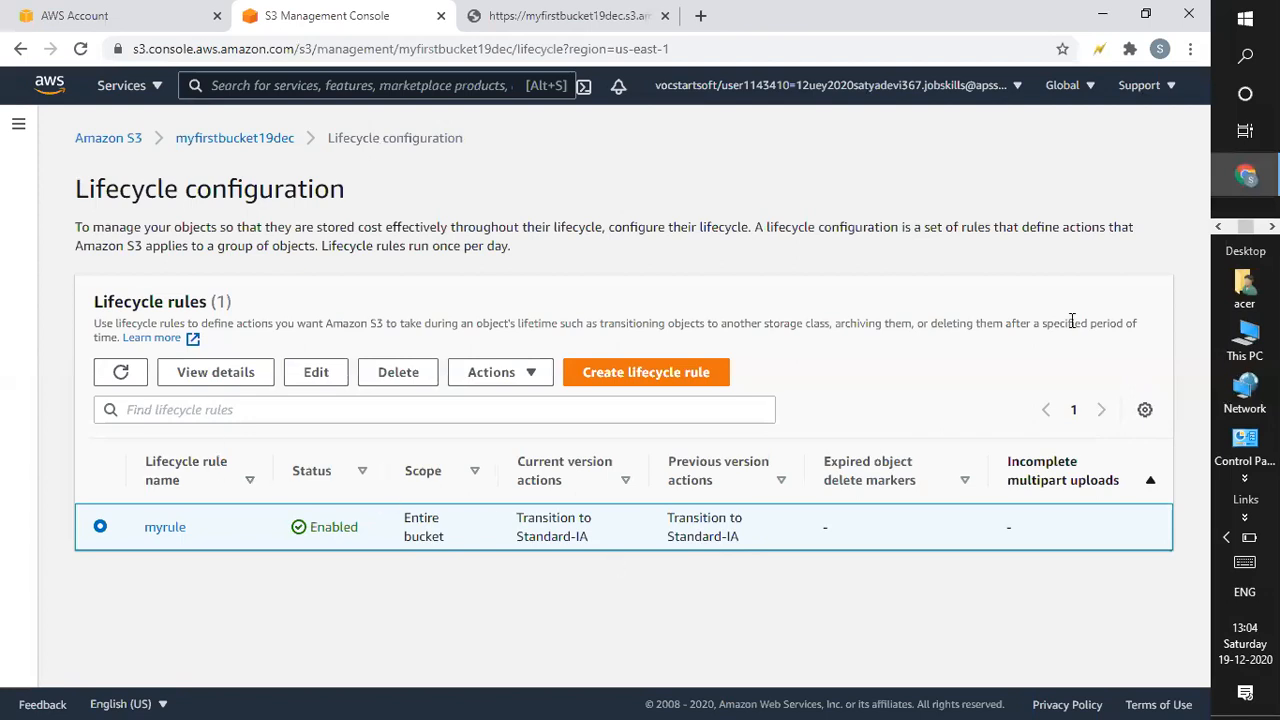
pyautogui.click(90, 143)
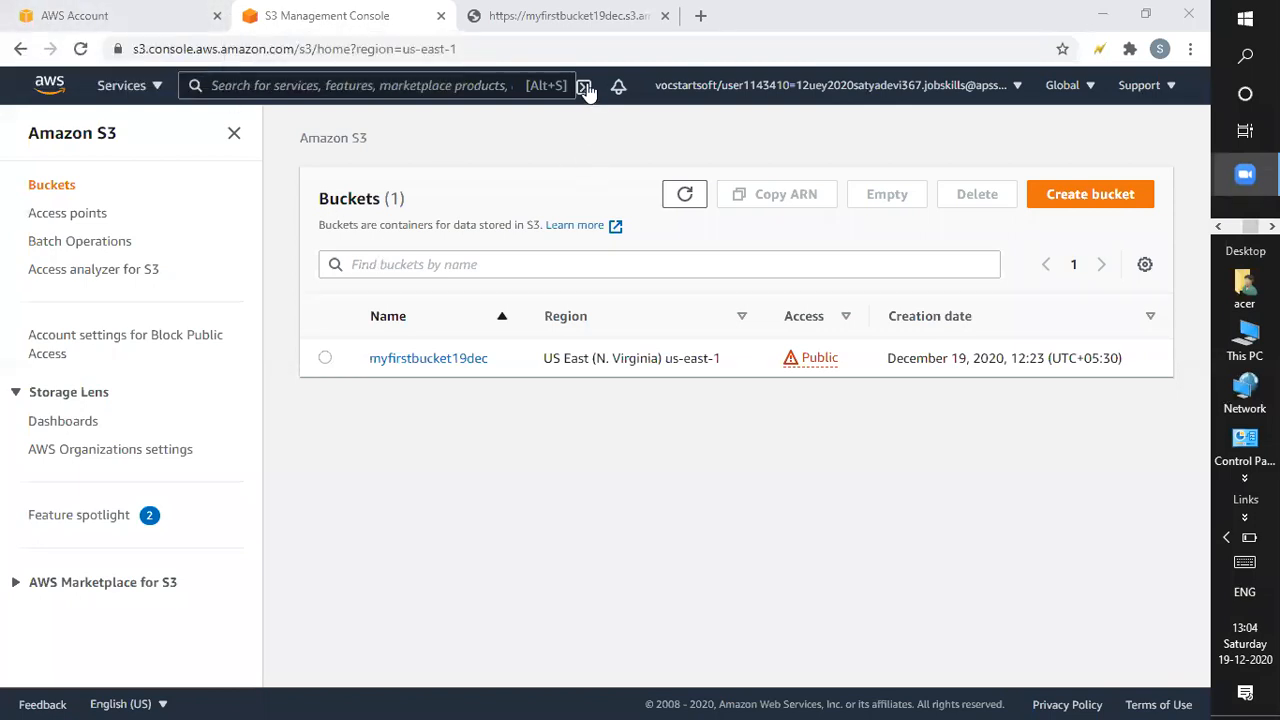
pyautogui.click(549, 10)
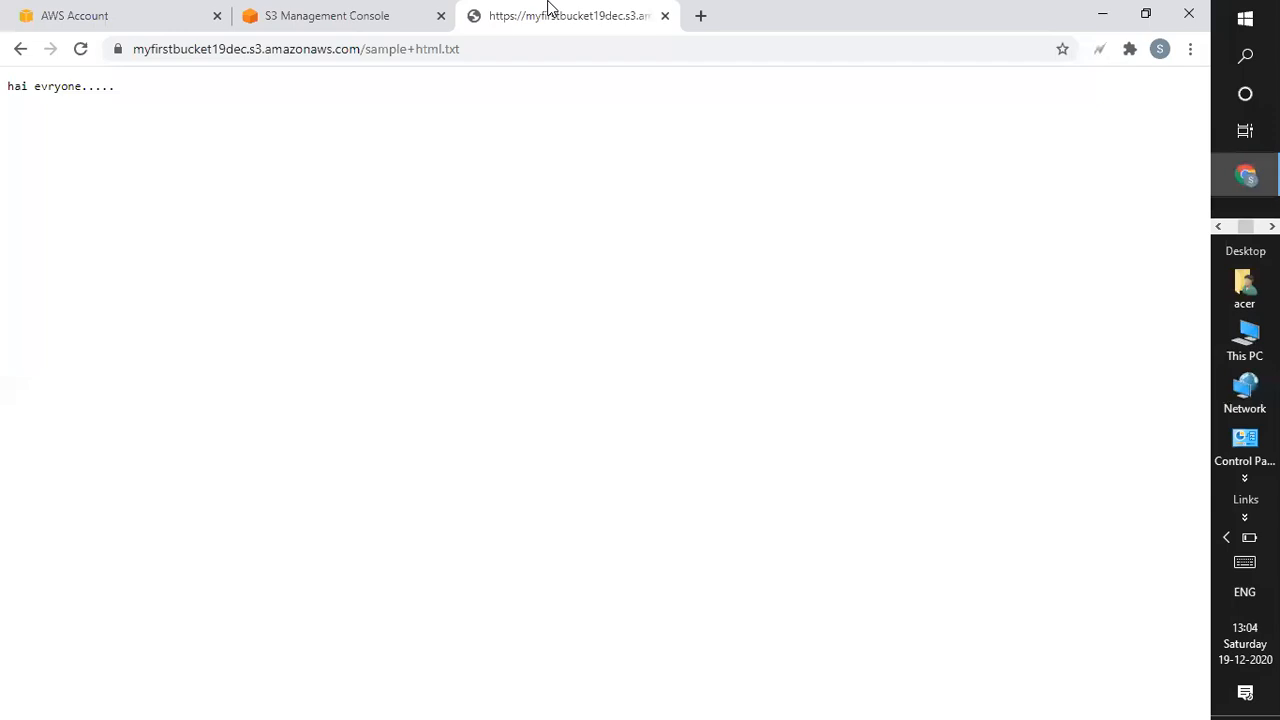
# Switch back to the S3 Management Console tab showing the myfirstbucket19dec bucket.
pyautogui.click(309, 18)
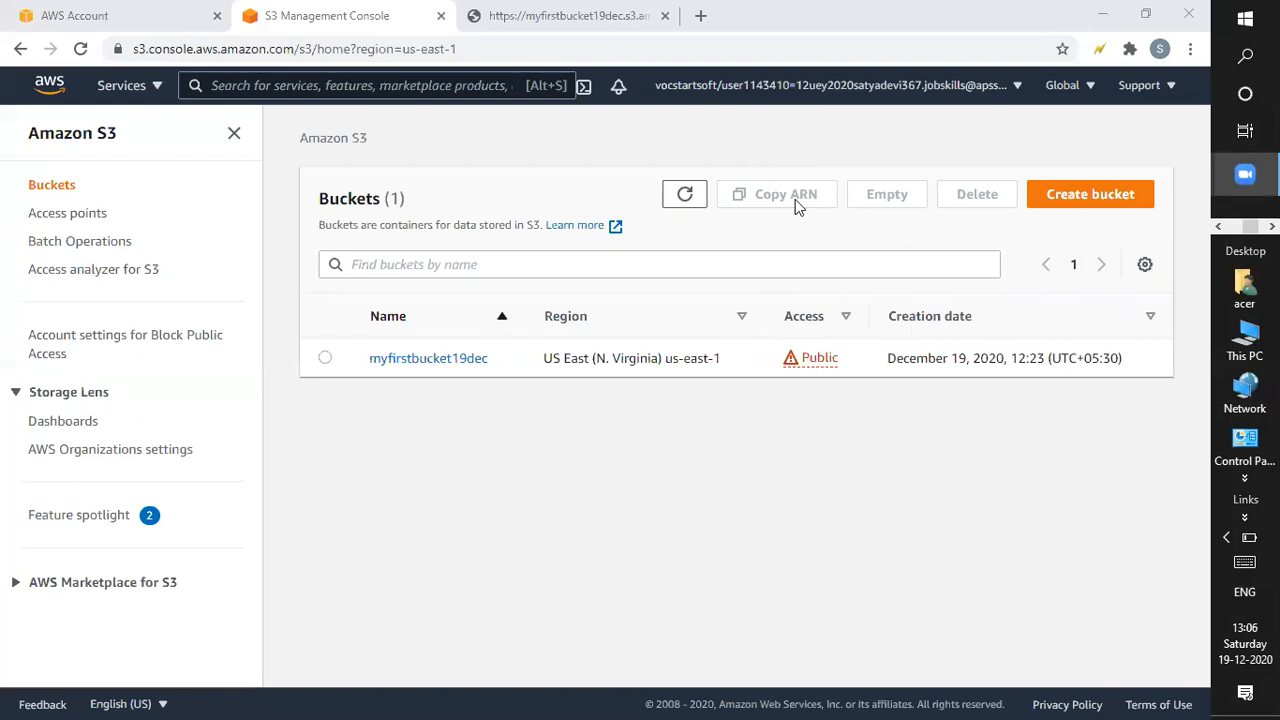
# Refresh the buckets list, open myfirstbucket19dec to review its 2 objects, then minimize Chrome.
pyautogui.click(687, 193)
pyautogui.click(473, 368)
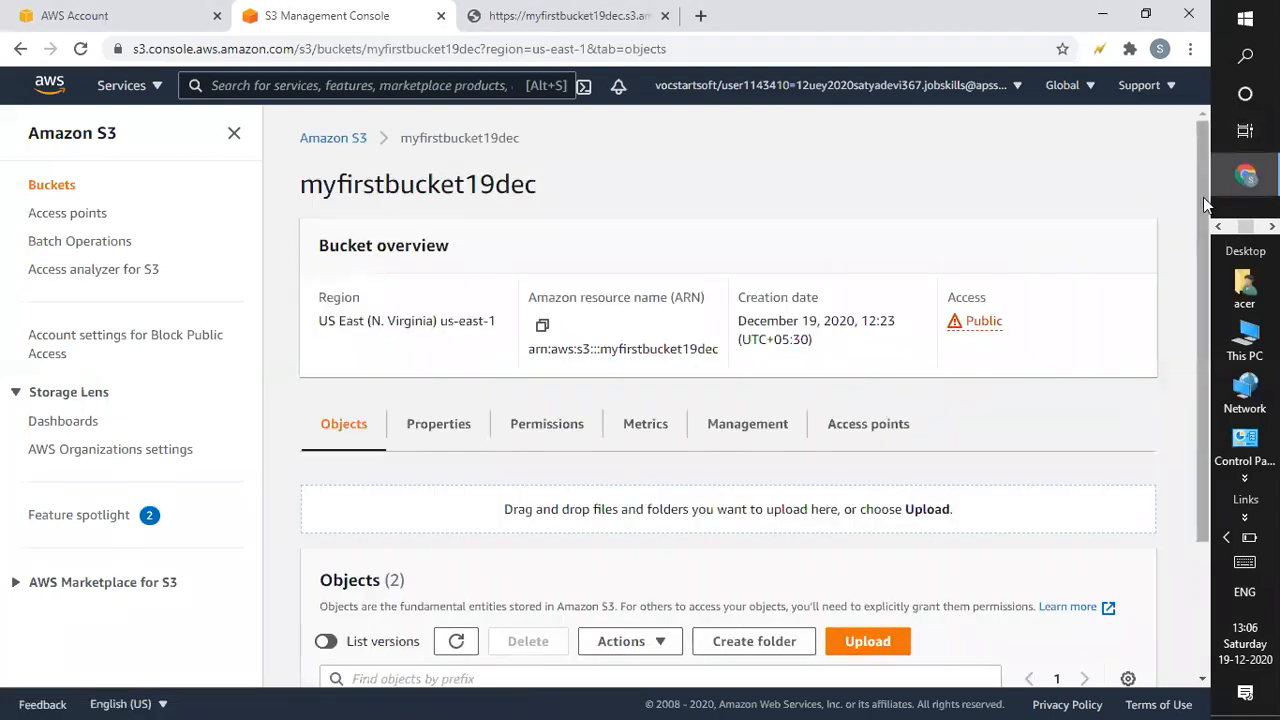
pyautogui.moveTo(1203, 197); pyautogui.dragTo(1192, 324)
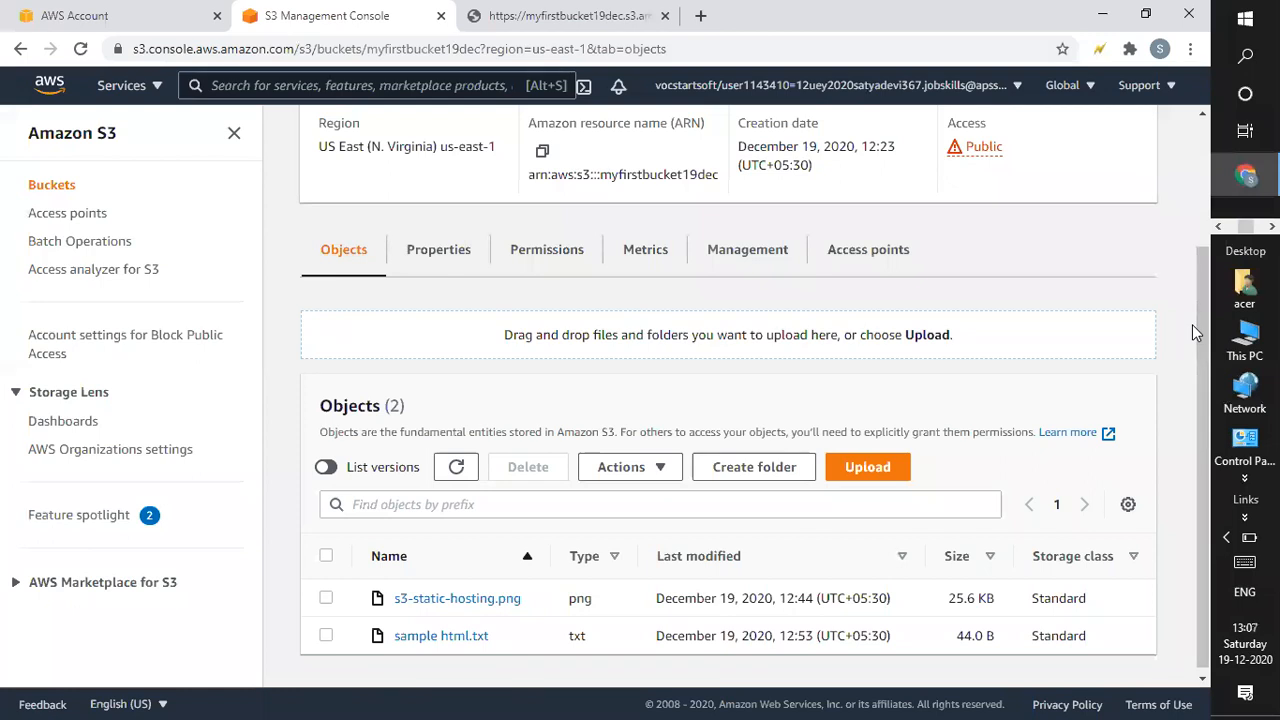
pyautogui.moveTo(1203, 305); pyautogui.dragTo(1203, 145)
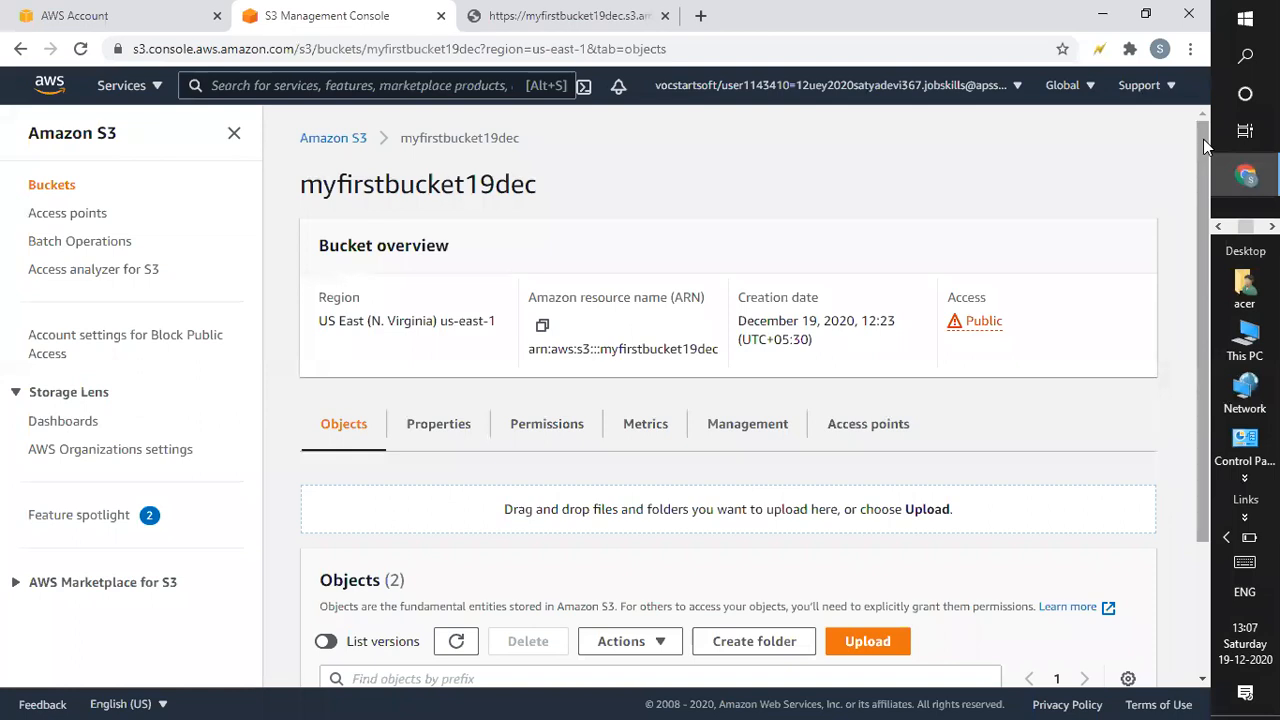
pyautogui.click(1105, 15)
# Refresh the Windows desktop from its right-click menu.
pyautogui.rightClick(776, 251)
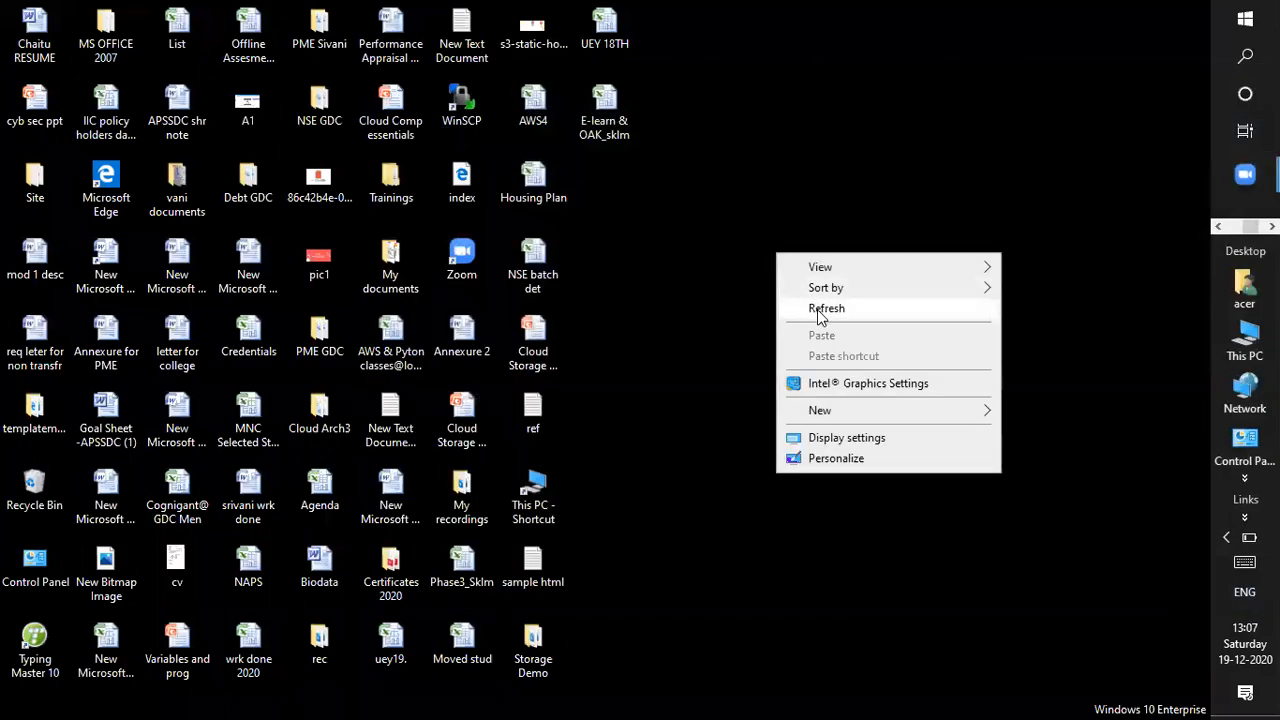
pyautogui.click(824, 310)
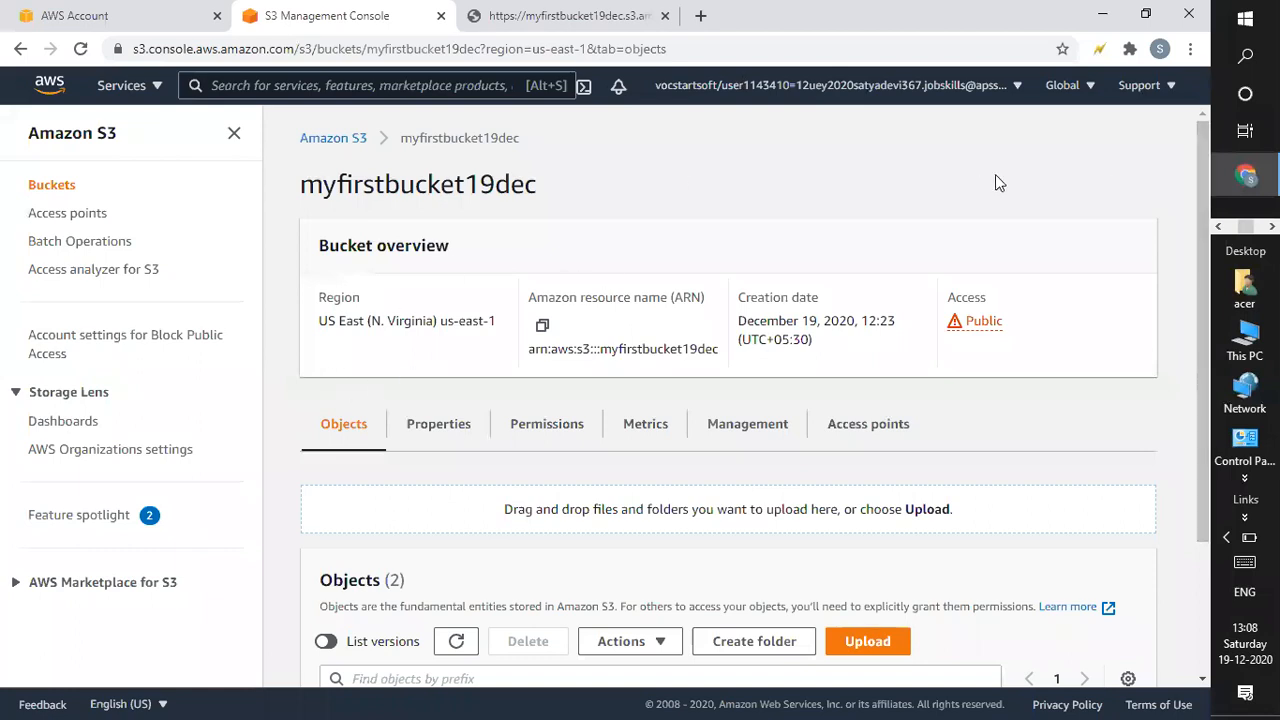
pyautogui.moveTo(1205, 265)
pyautogui.mouseDown()
pyautogui.moveTo(1194, 508)
pyautogui.moveTo(1205, 265)
pyautogui.mouseUp()
pyautogui.moveTo(1194, 346); pyautogui.dragTo(1196, 125)
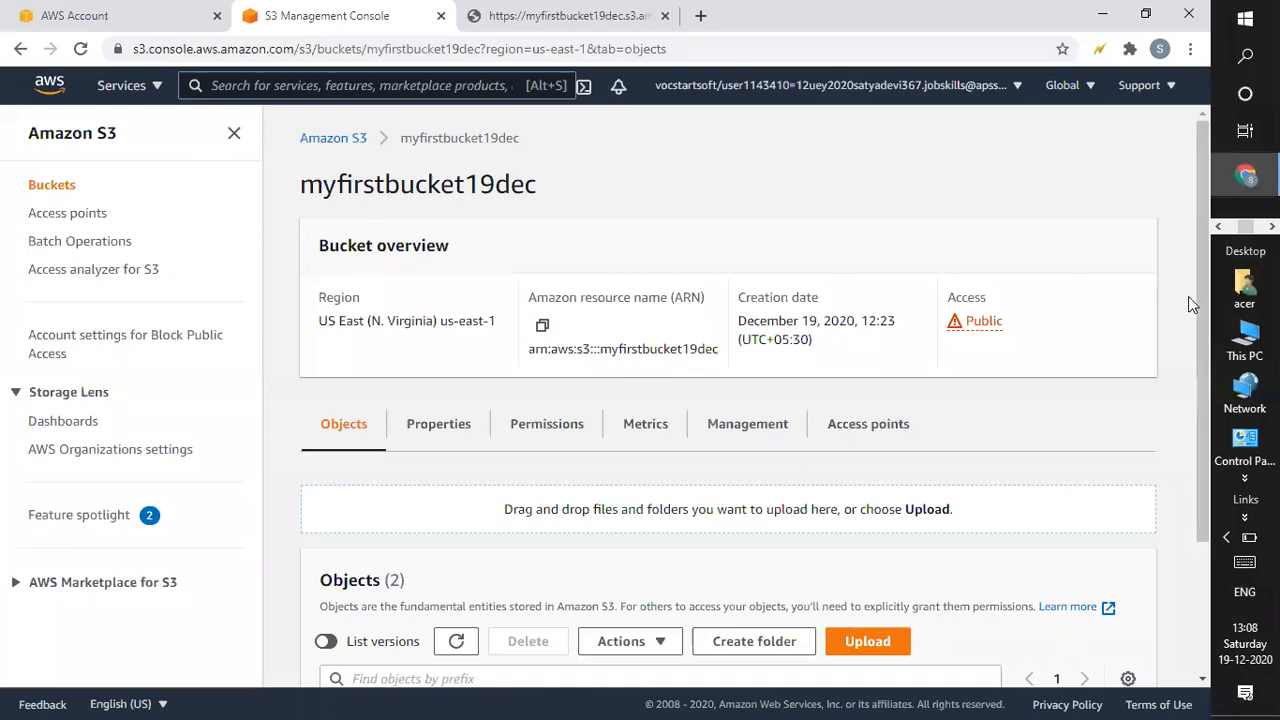
pyautogui.scroll(-3, 1157, 551)
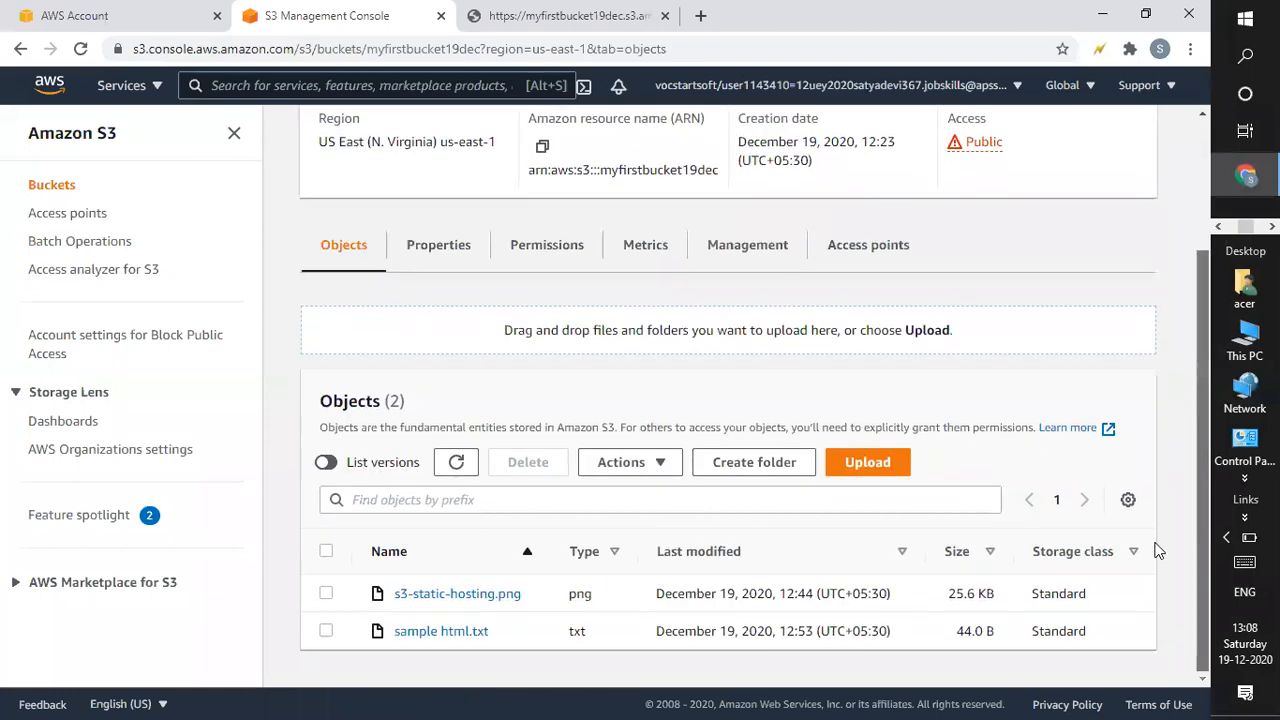
pyautogui.scroll(2, 1177, 334)
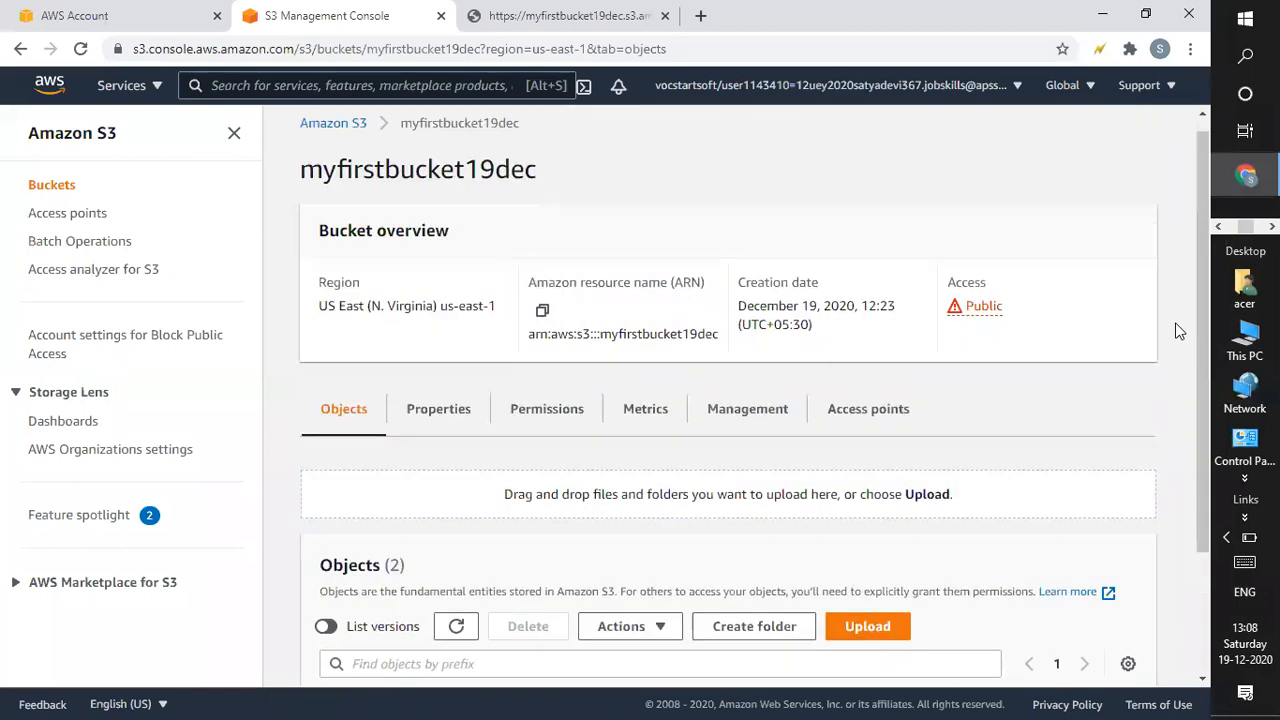
pyautogui.click(1102, 14)
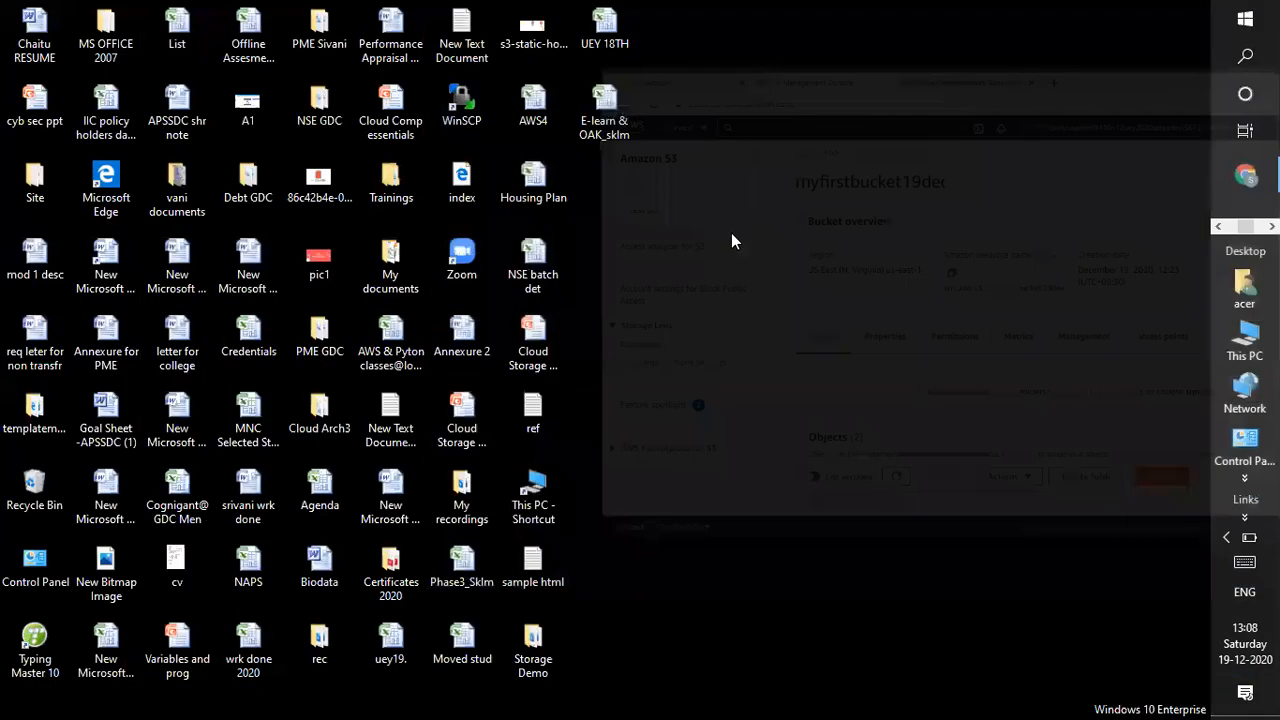
pyautogui.rightClick(731, 233)
pyautogui.click(789, 289)
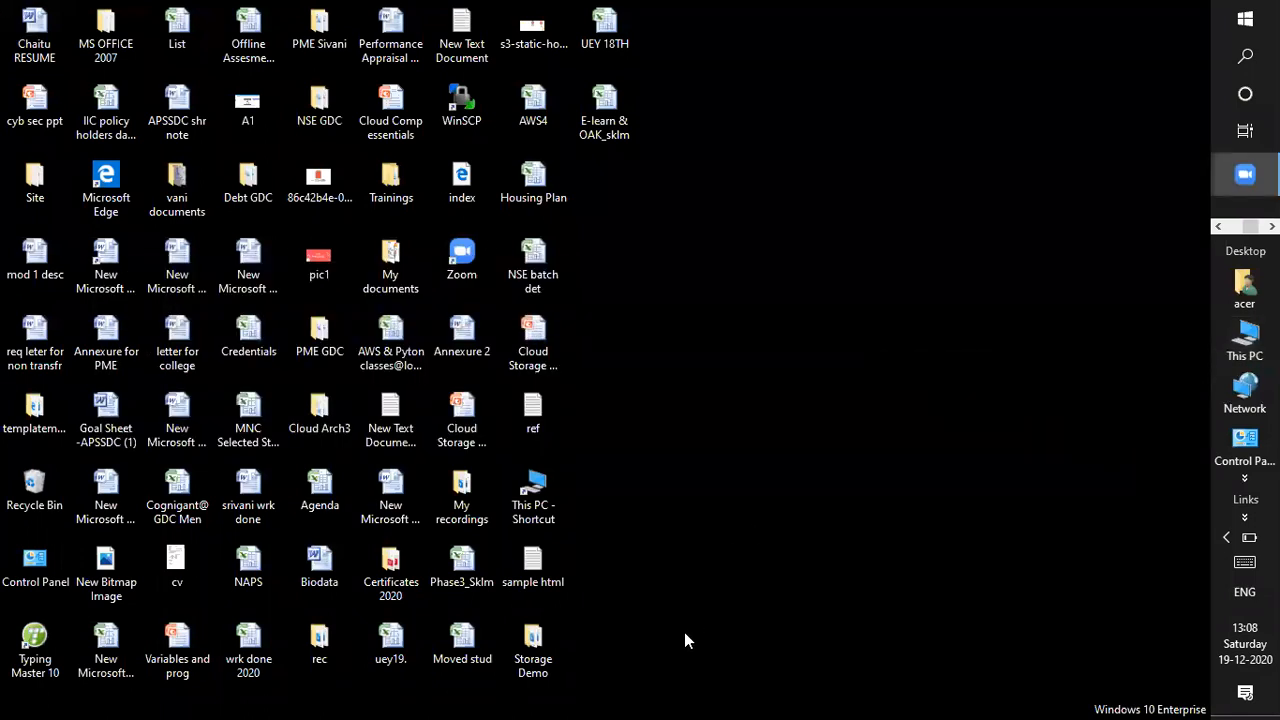
pyautogui.hotkey('alt', 'Tab')
pyautogui.hotkey('alt', 'Tab')
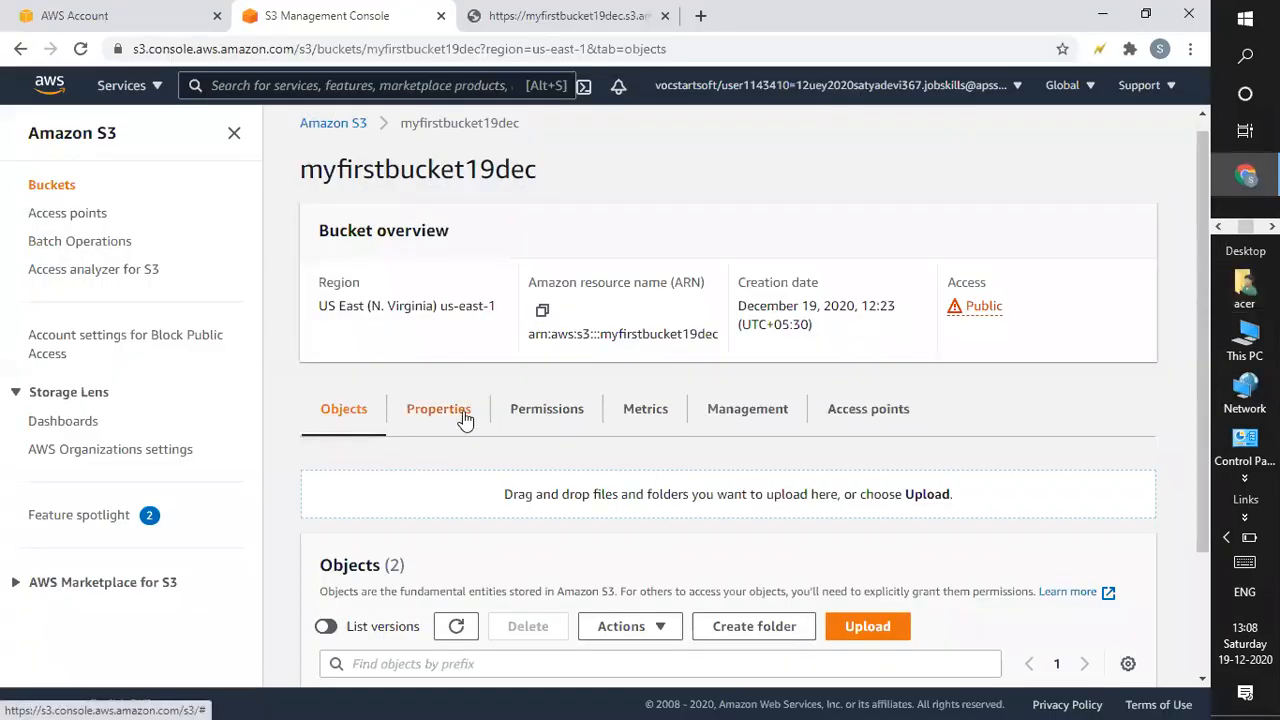
# Open the Transfer acceleration edit page in myfirstbucket19dec's Properties.
pyautogui.click(465, 419)
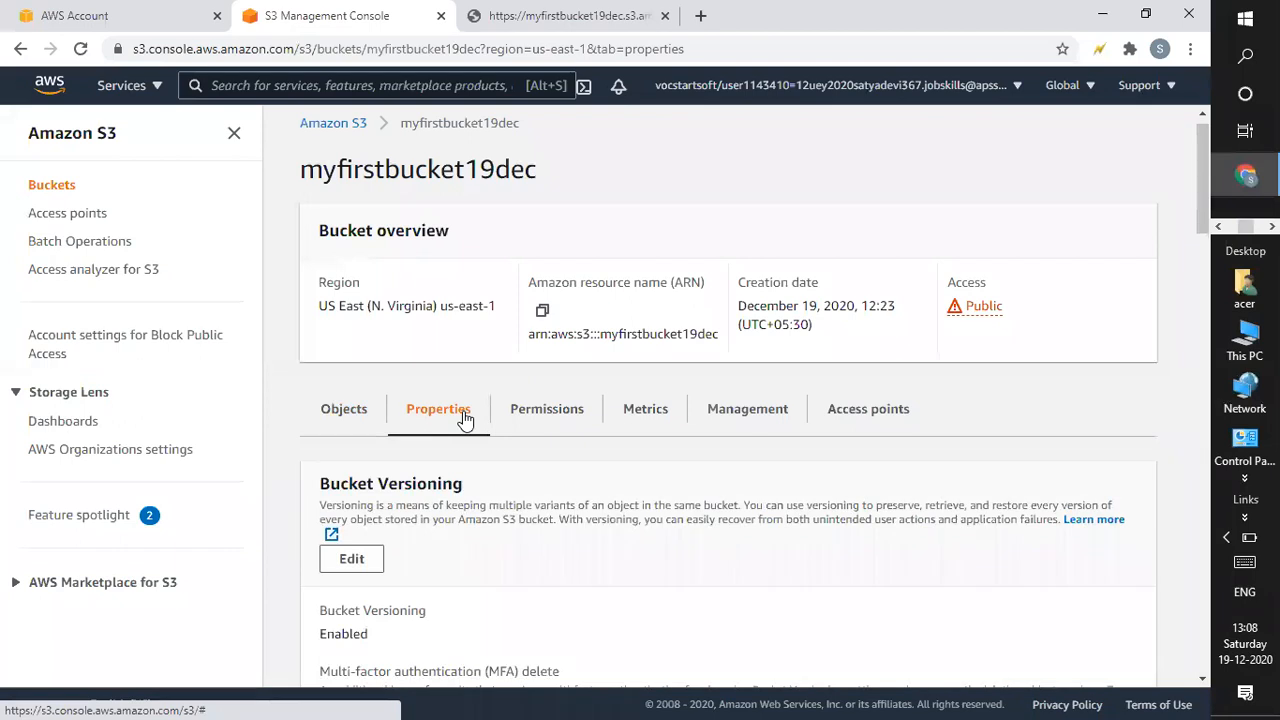
pyautogui.moveTo(1198, 186); pyautogui.dragTo(1207, 405)
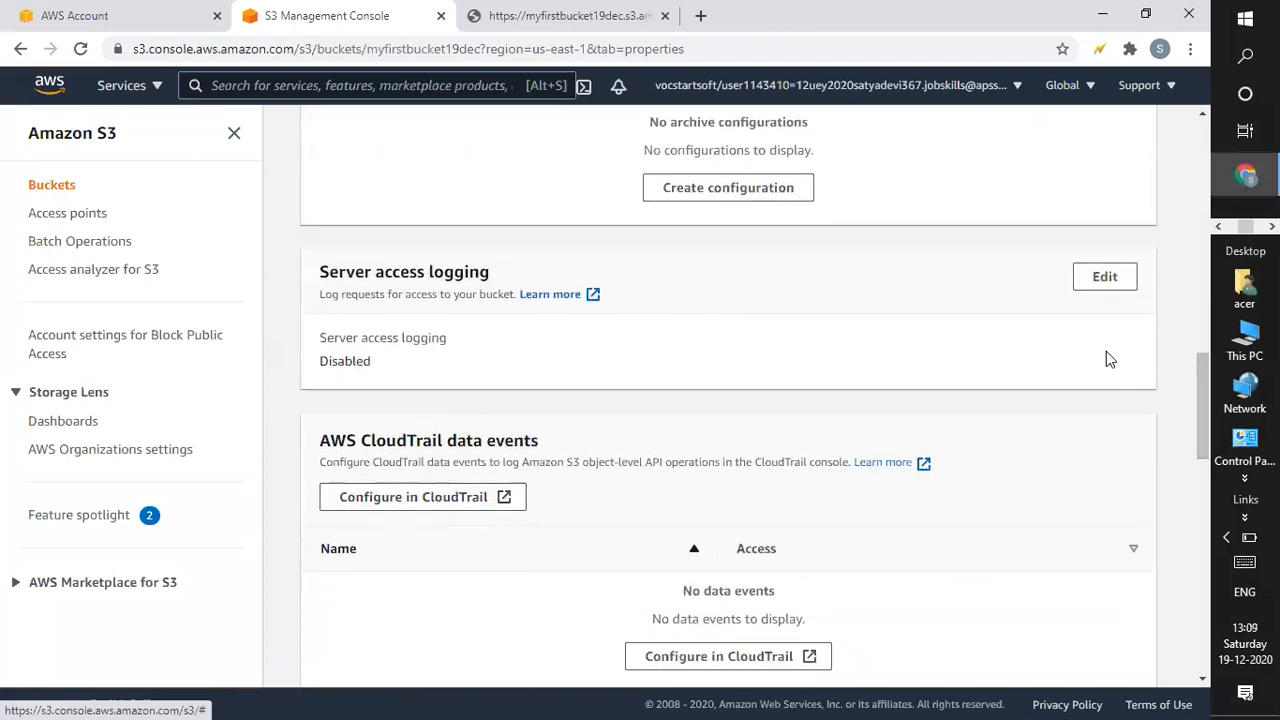
pyautogui.moveTo(1205, 399); pyautogui.dragTo(1201, 514)
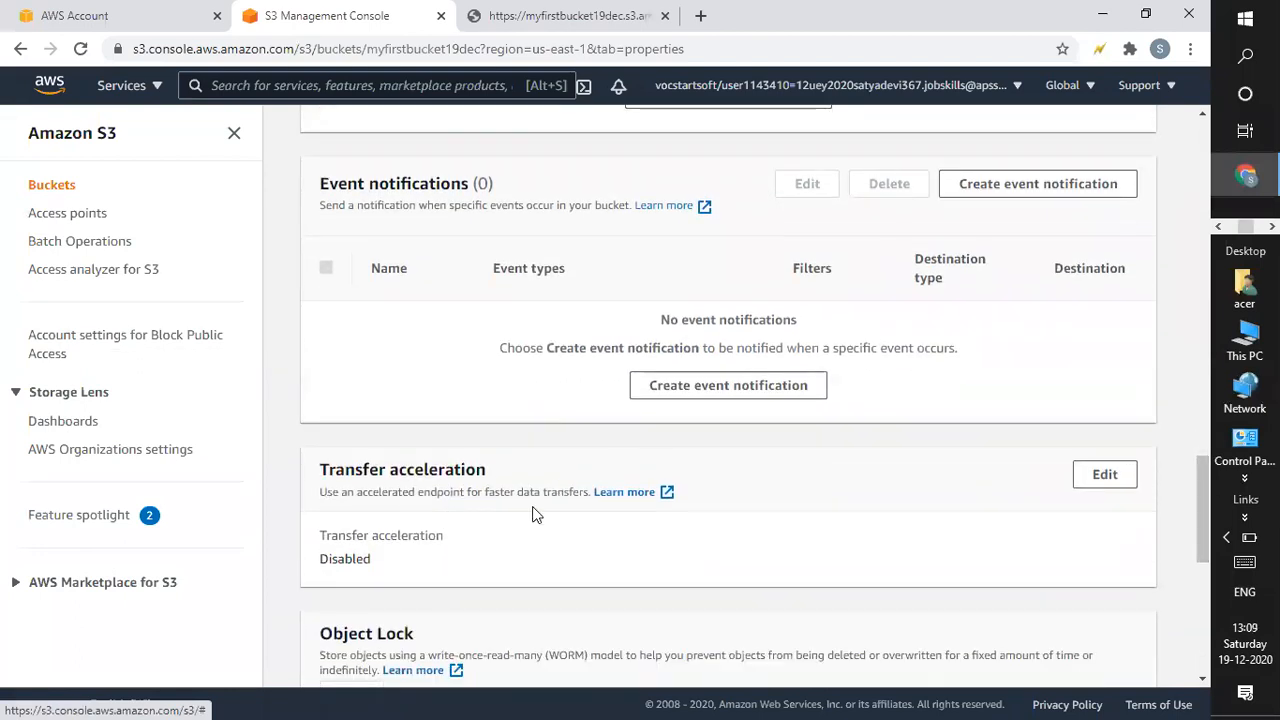
pyautogui.click(1100, 482)
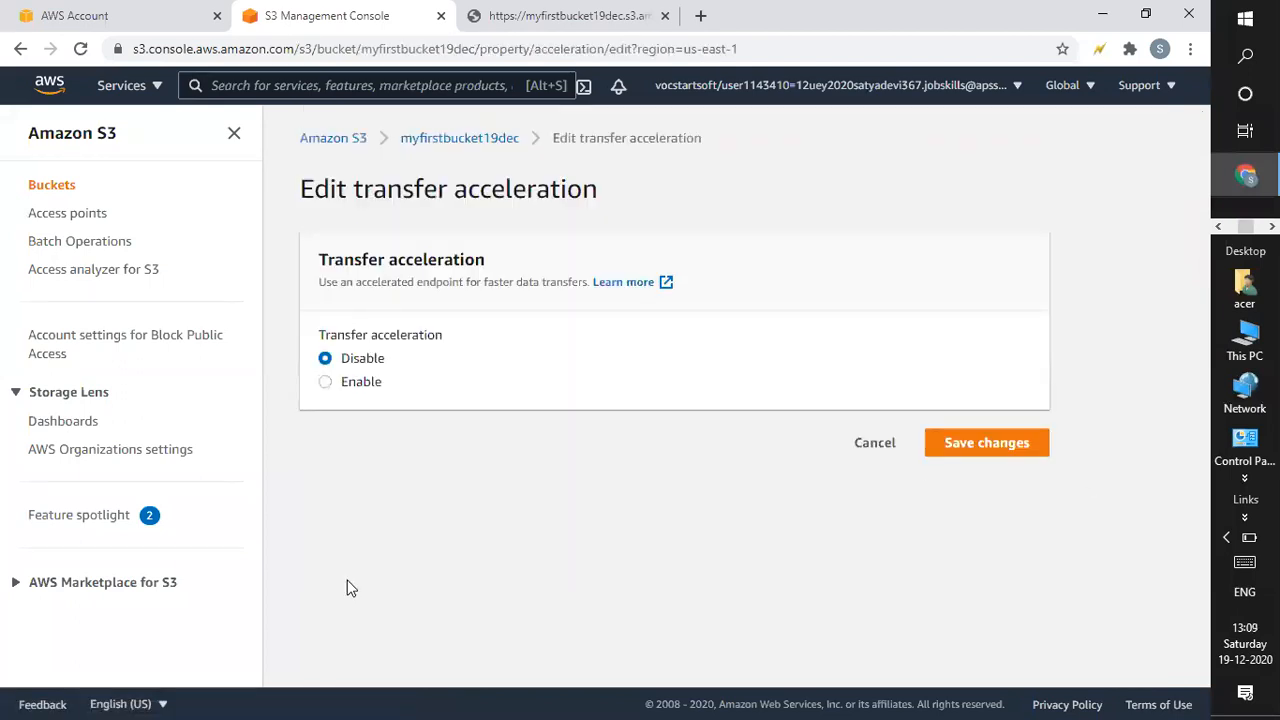
# Set transfer acceleration to Enable, save, and review the updated Properties tab.
pyautogui.click(325, 385)
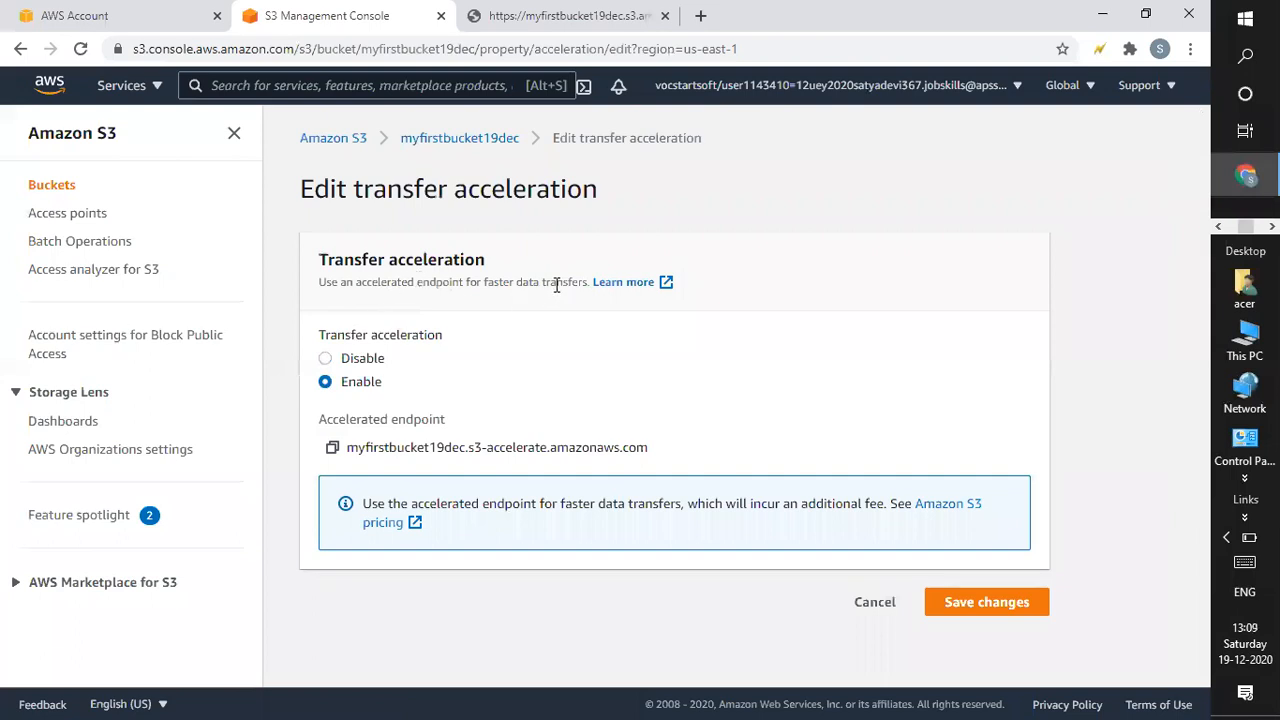
pyautogui.click(955, 601)
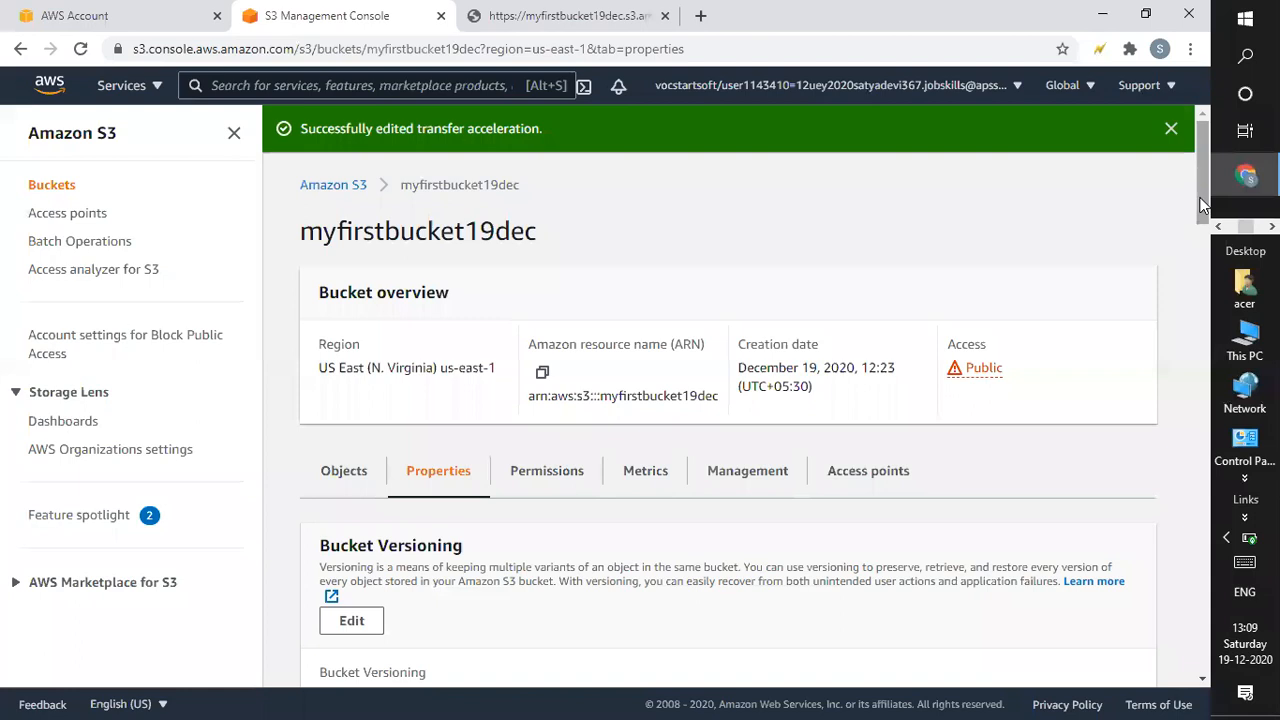
pyautogui.moveTo(1203, 205); pyautogui.dragTo(1200, 238)
pyautogui.scroll(-3, 1196, 231)
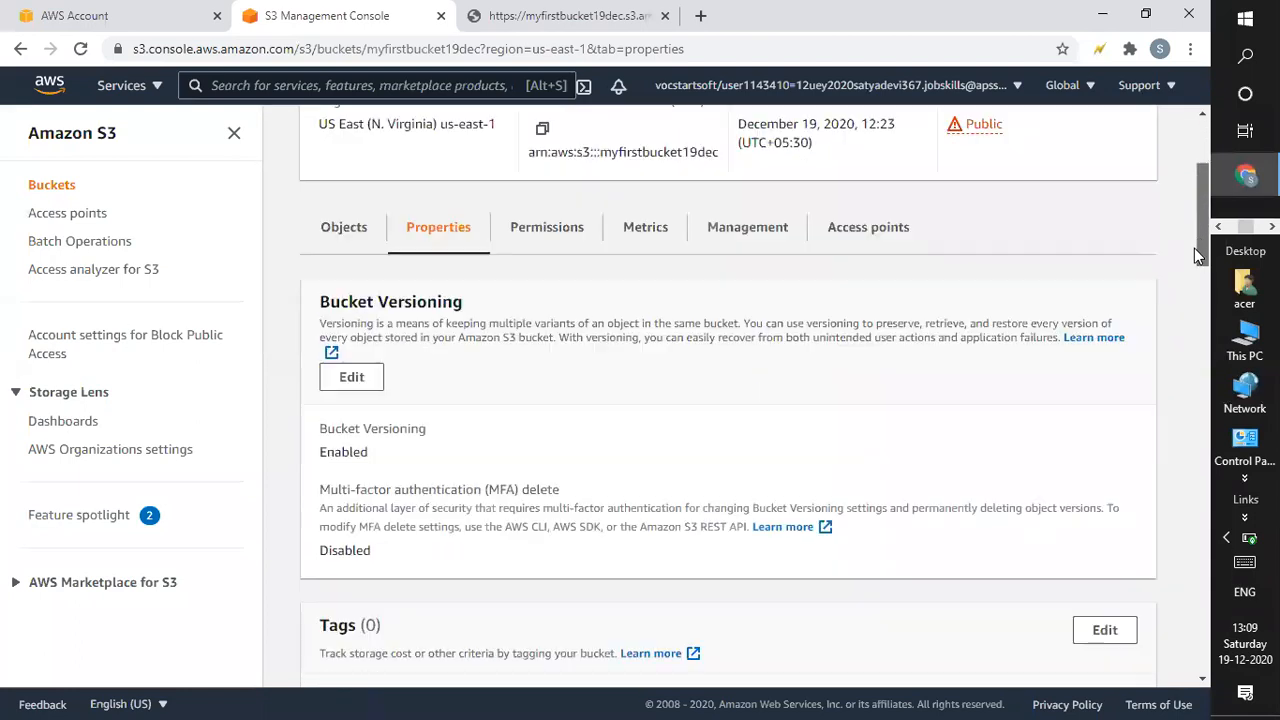
pyautogui.scroll(3, 1200, 230)
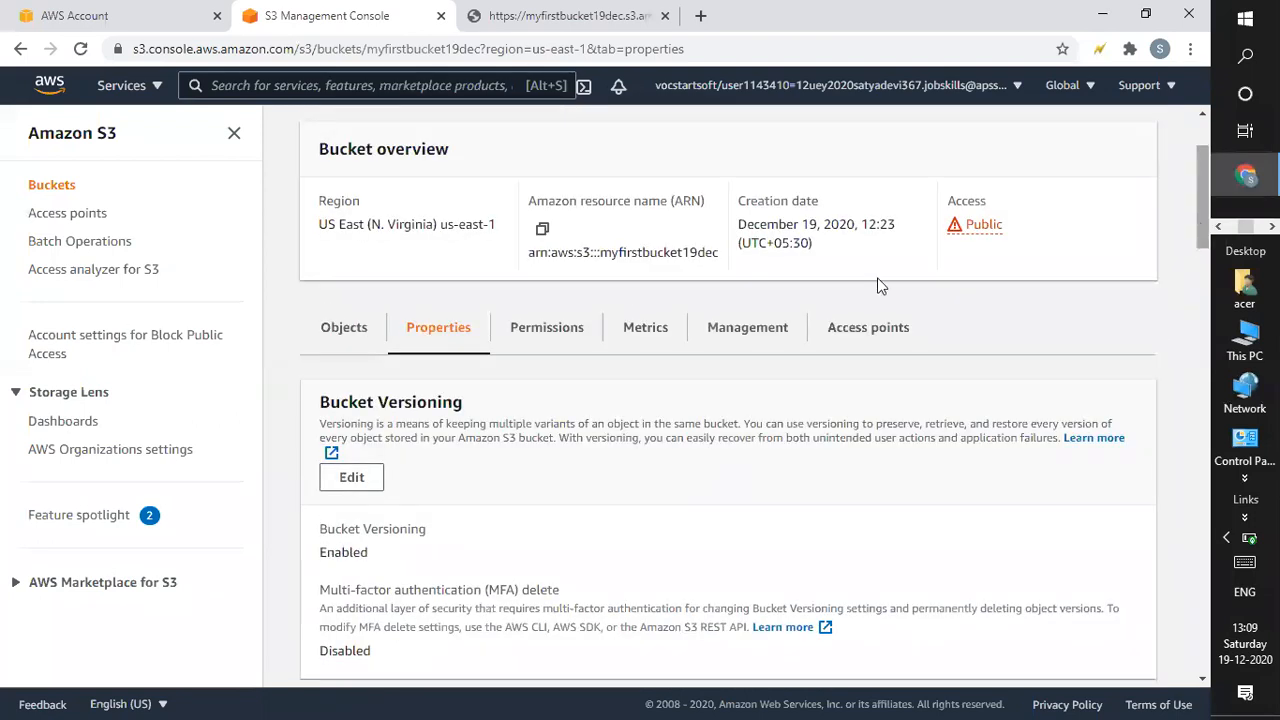
pyautogui.moveTo(1196, 175); pyautogui.dragTo(1199, 256)
pyautogui.scroll(-4, 1192, 321)
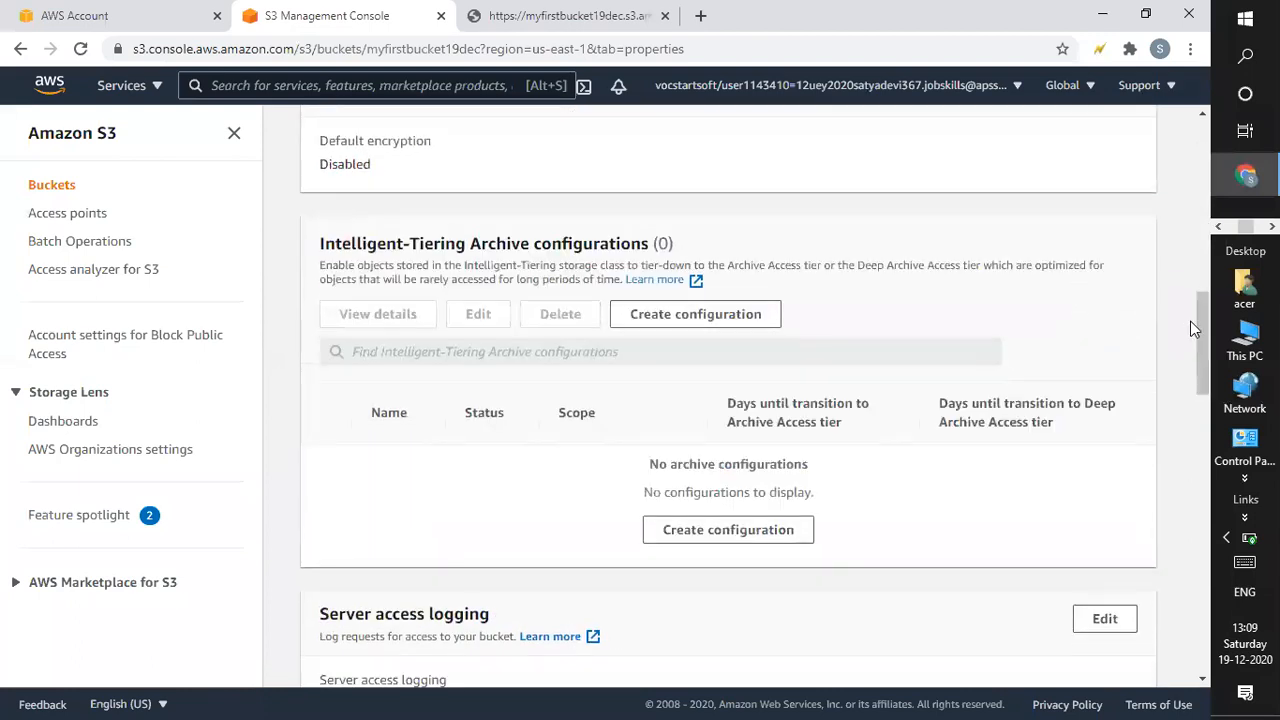
pyautogui.scroll(-6, 1205, 416)
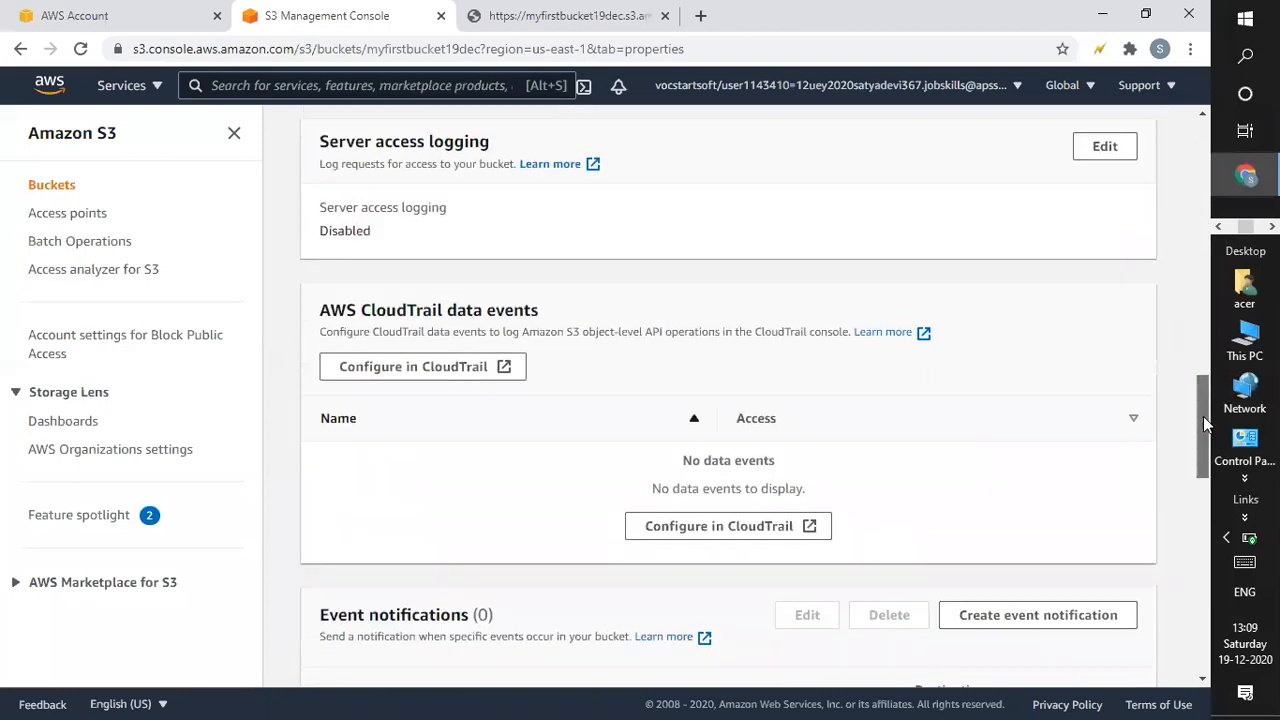
pyautogui.moveTo(1201, 445); pyautogui.dragTo(1199, 536)
pyautogui.scroll(-3, 1187, 650)
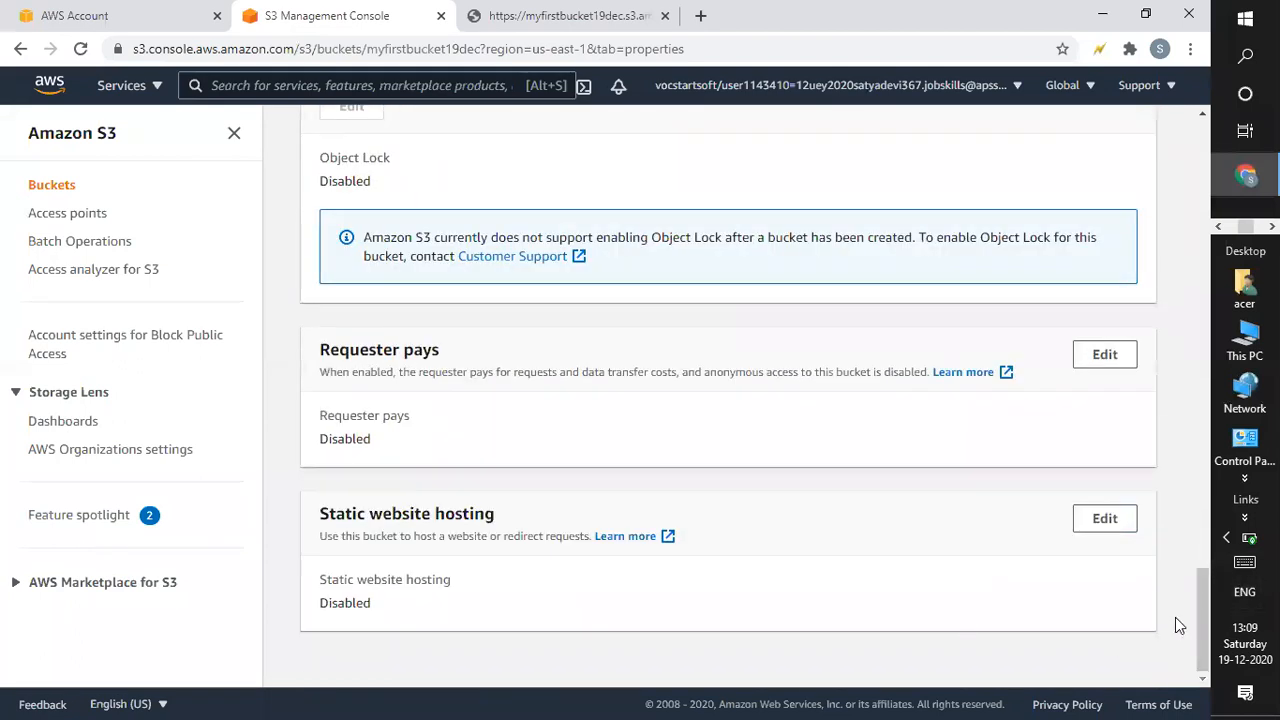
# Minimize Chrome and open the 'Cloud Storage by vani' presentation from the desktop in PowerPoint.
pyautogui.click(1099, 18)
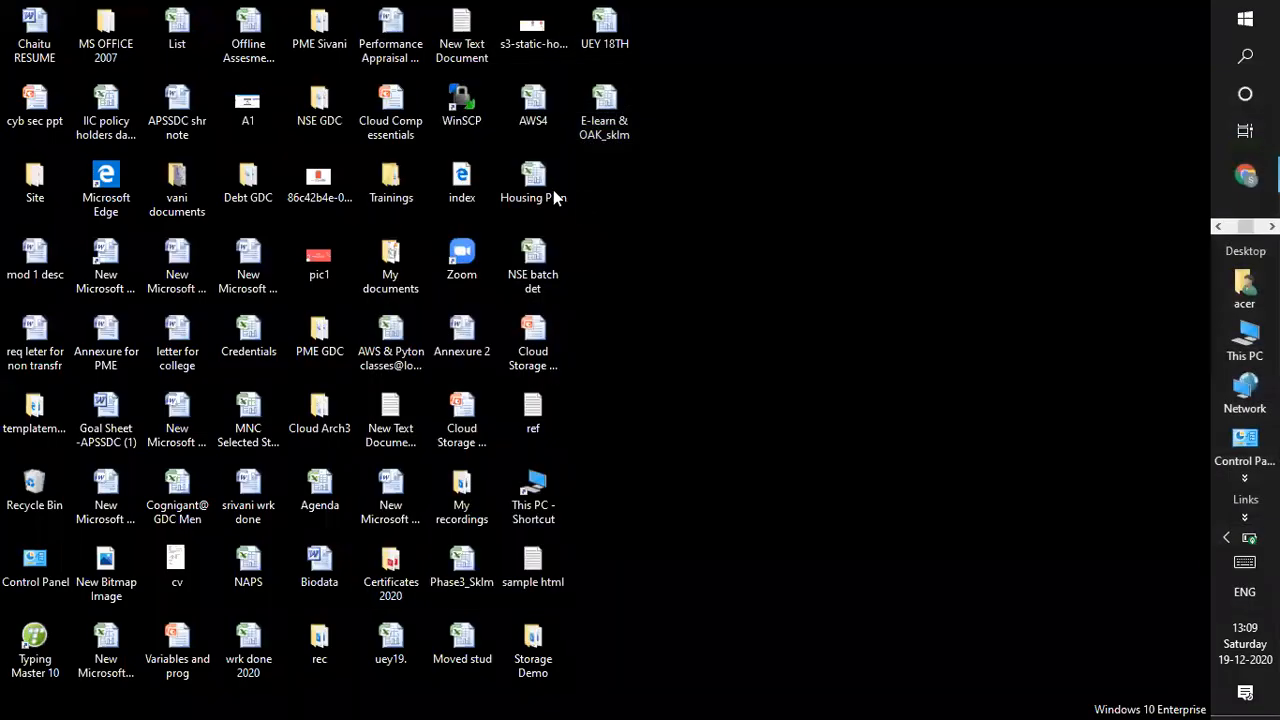
pyautogui.click(593, 121)
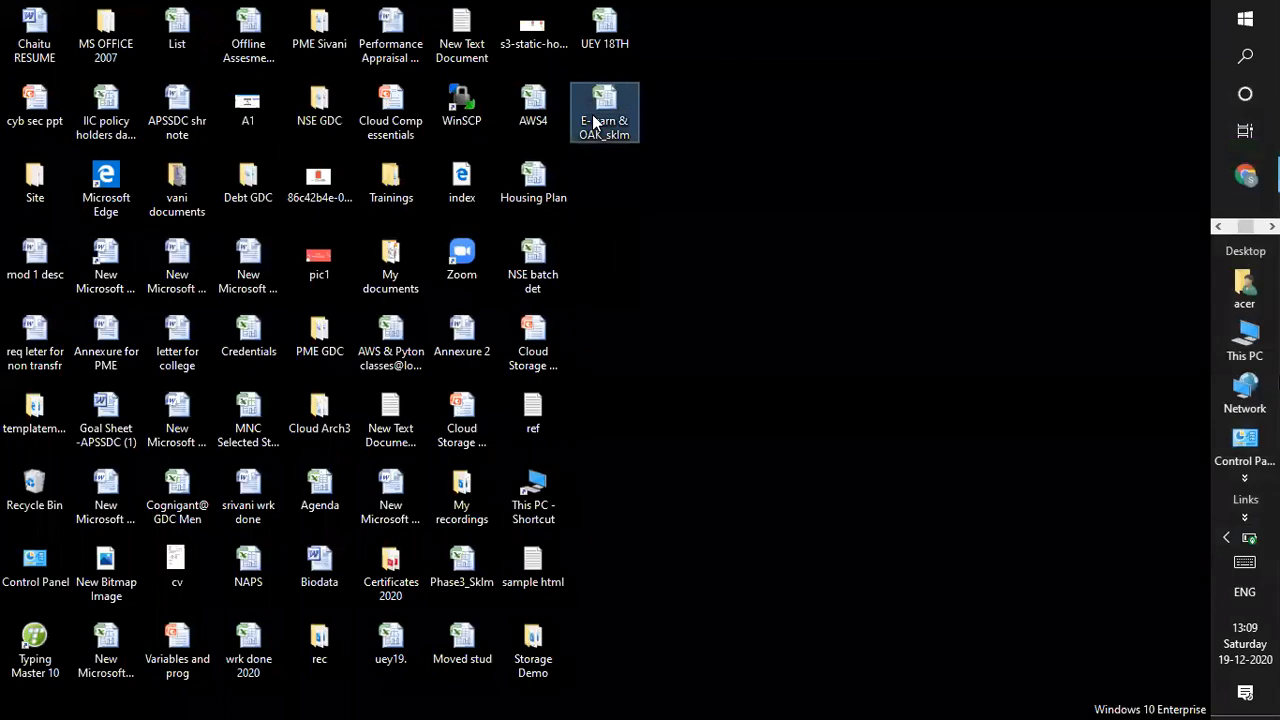
pyautogui.click(530, 364)
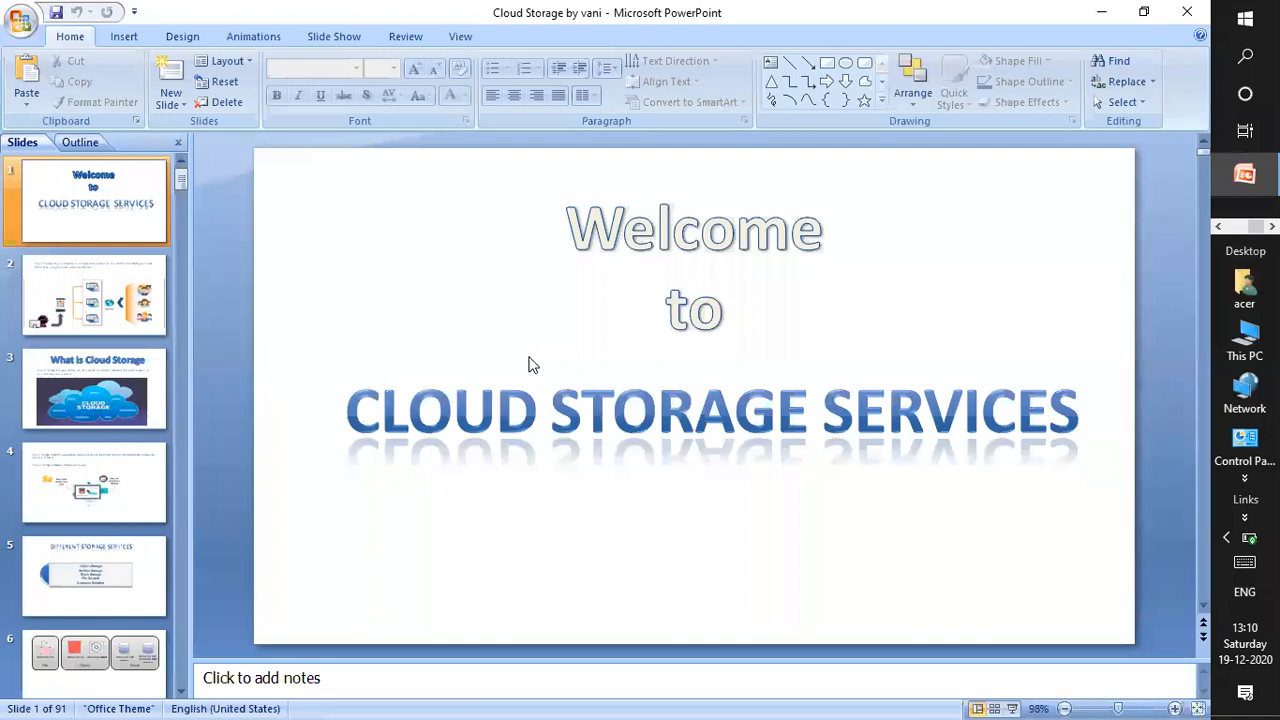
# Page through the Cloud Storage deck to slide 25, 'Features of S3:'.
pyautogui.click(92, 379)
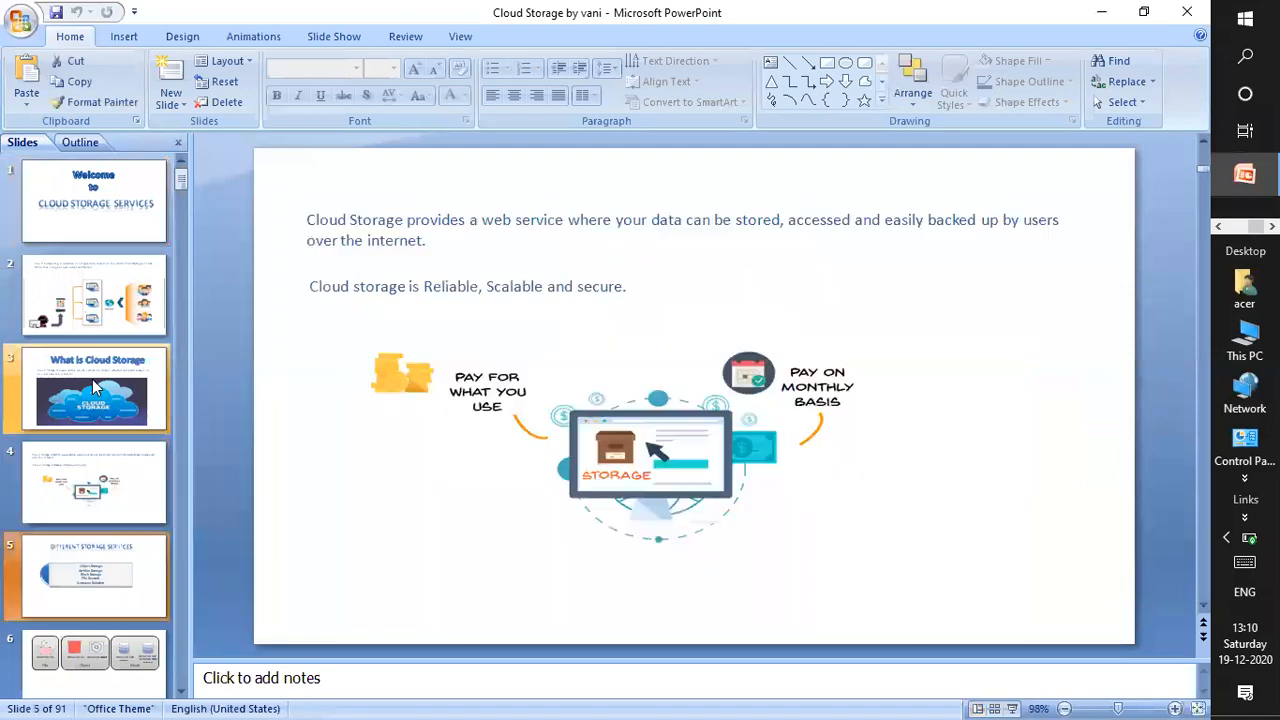
pyautogui.press('Down')
pyautogui.press('Down')
pyautogui.press('Down')
pyautogui.press('Down')
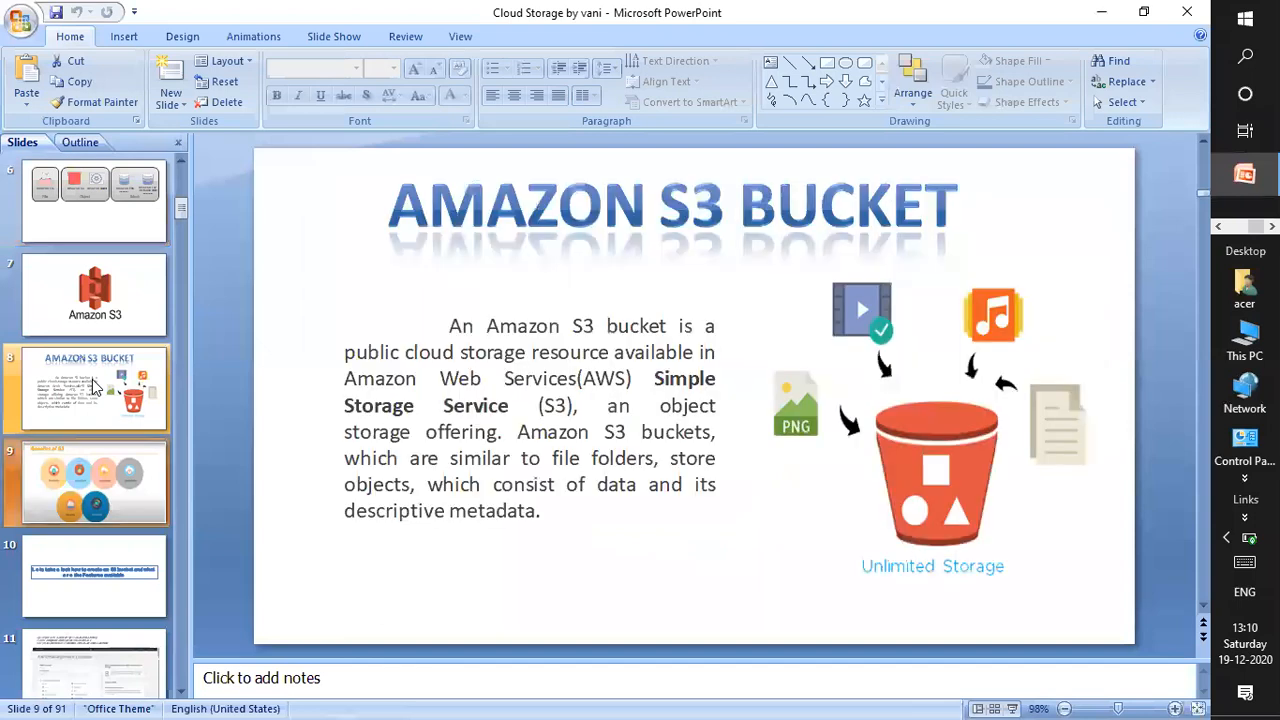
pyautogui.press('Down')
pyautogui.press('Down')
pyautogui.press('Down')
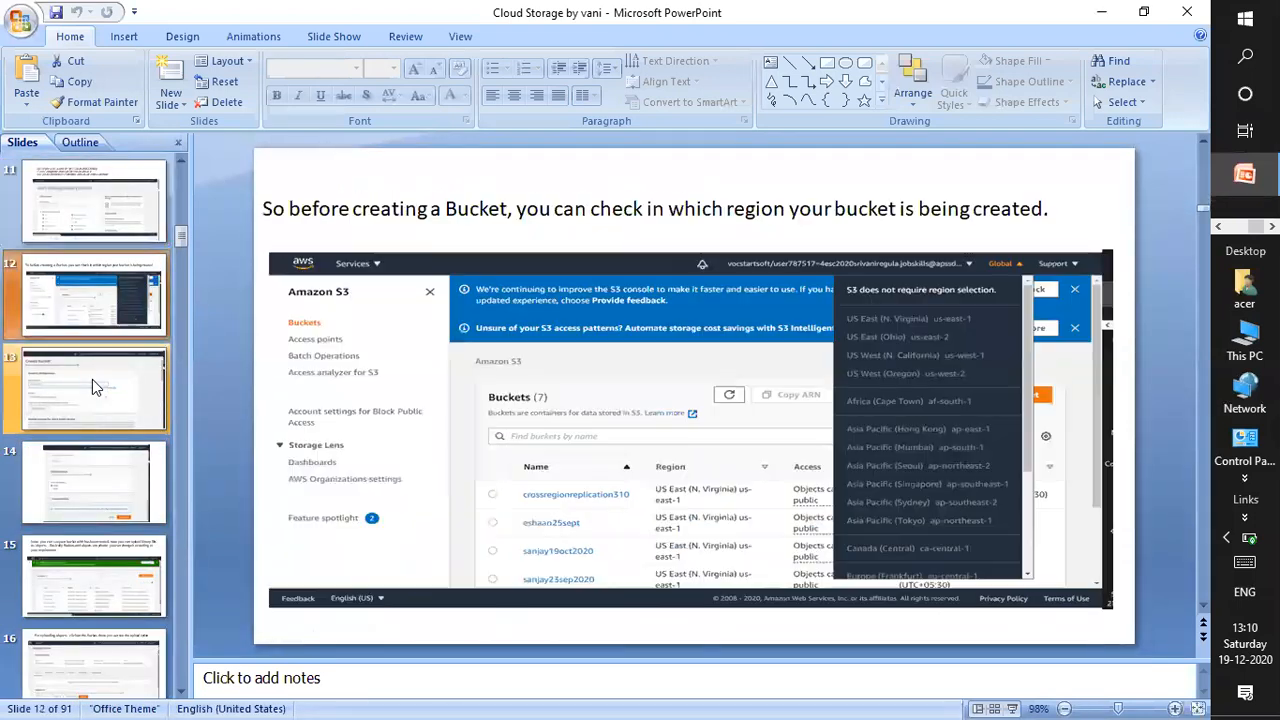
pyautogui.press('Down')
pyautogui.press('Down')
pyautogui.press('Down')
pyautogui.press('Down')
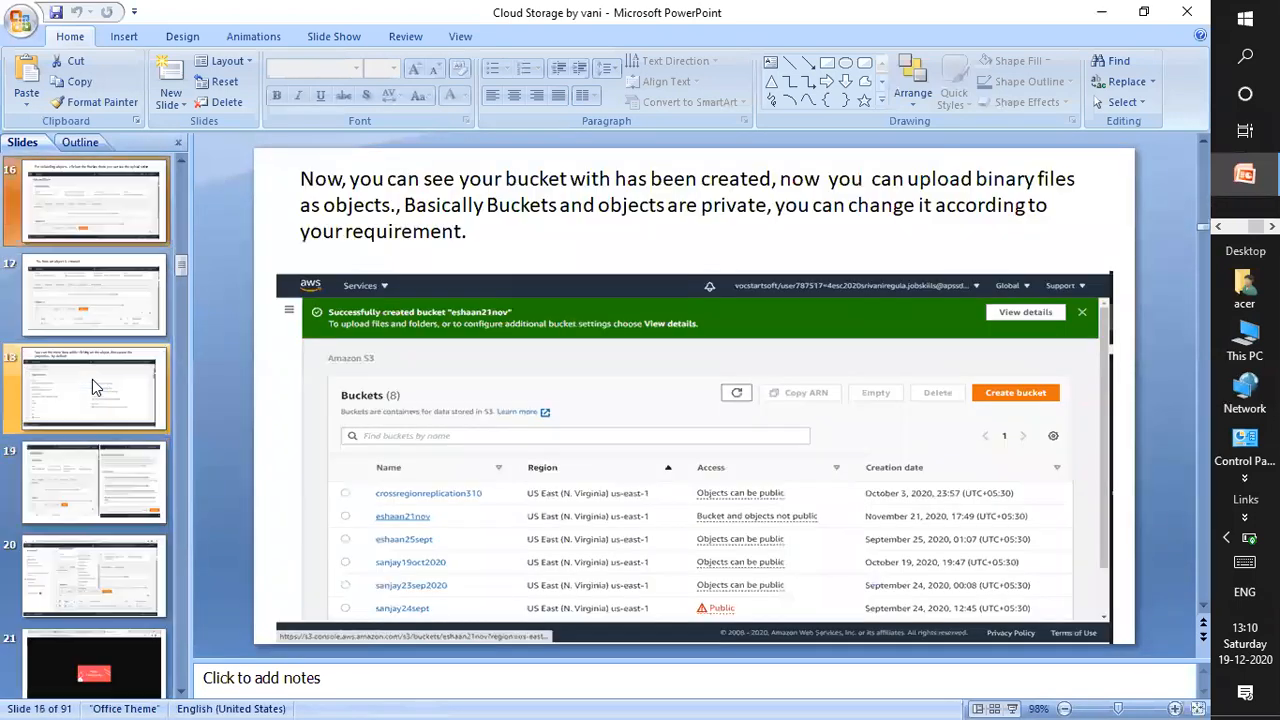
pyautogui.press('Down')
pyautogui.press('Down')
pyautogui.press('Down')
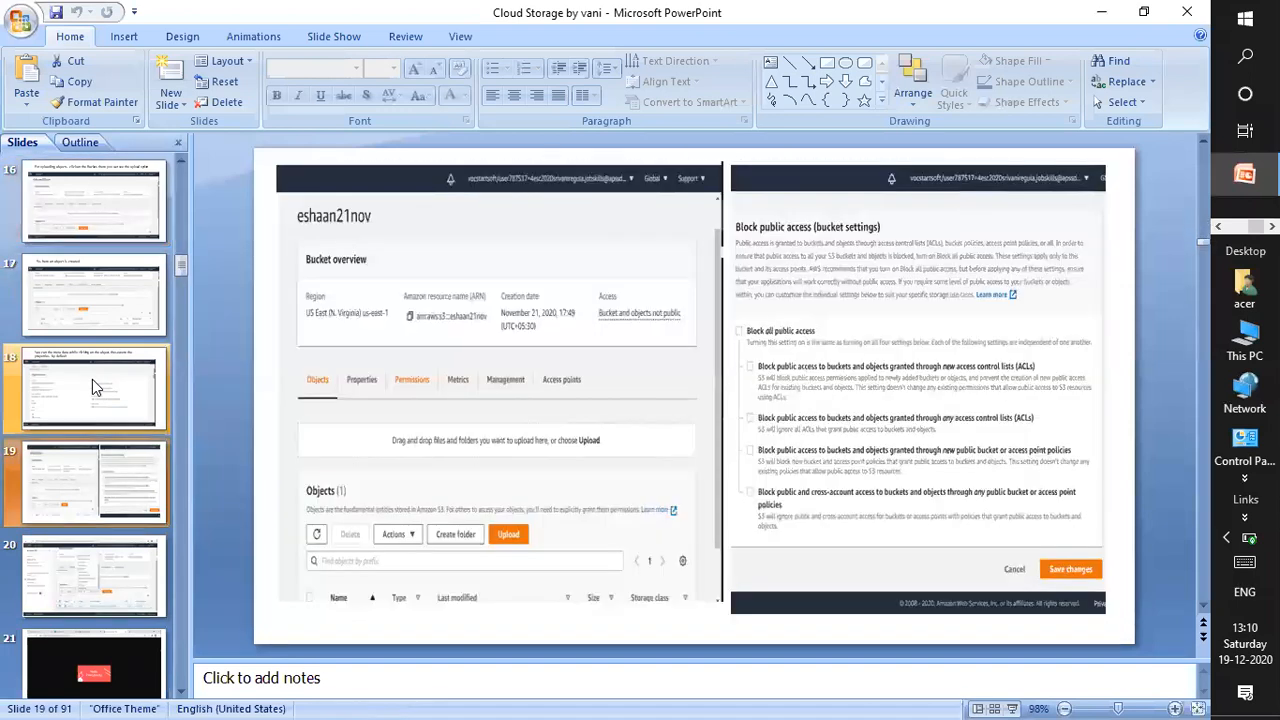
pyautogui.press('Down')
pyautogui.press('Down')
pyautogui.press('Down')
pyautogui.press('Down')
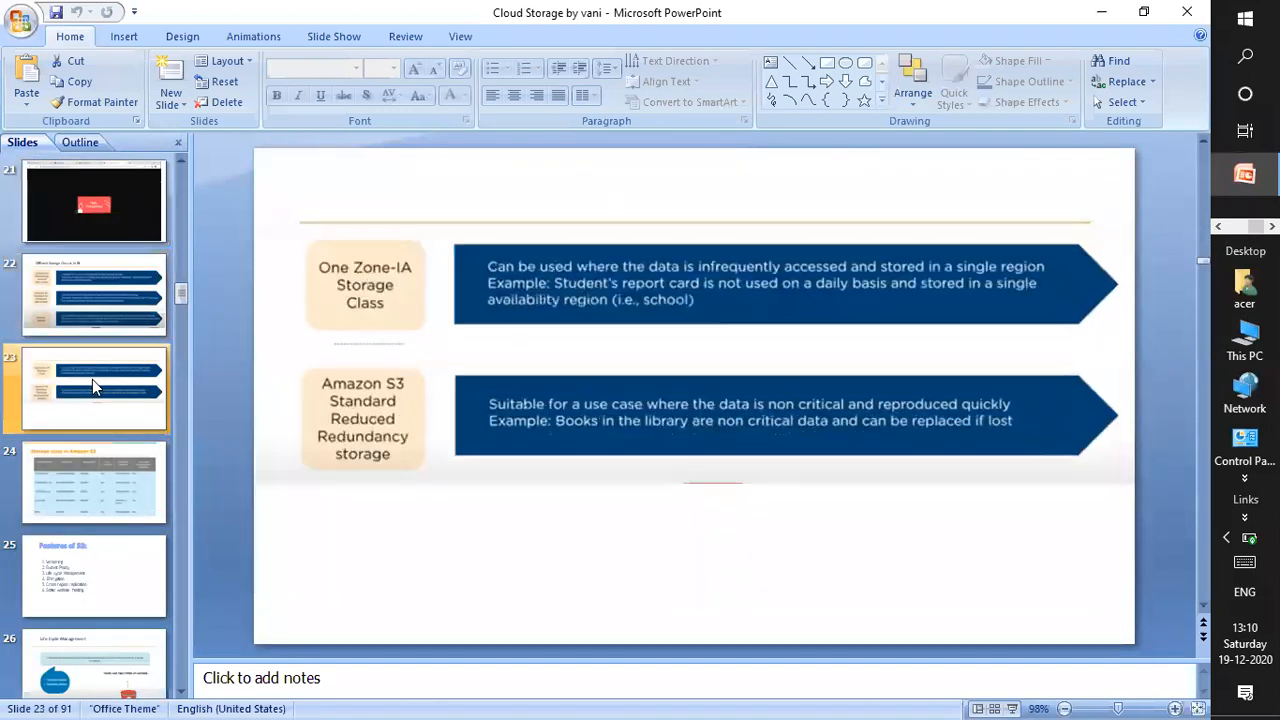
pyautogui.press('Down')
pyautogui.press('Down')
pyautogui.press('Down')
pyautogui.press('Up')
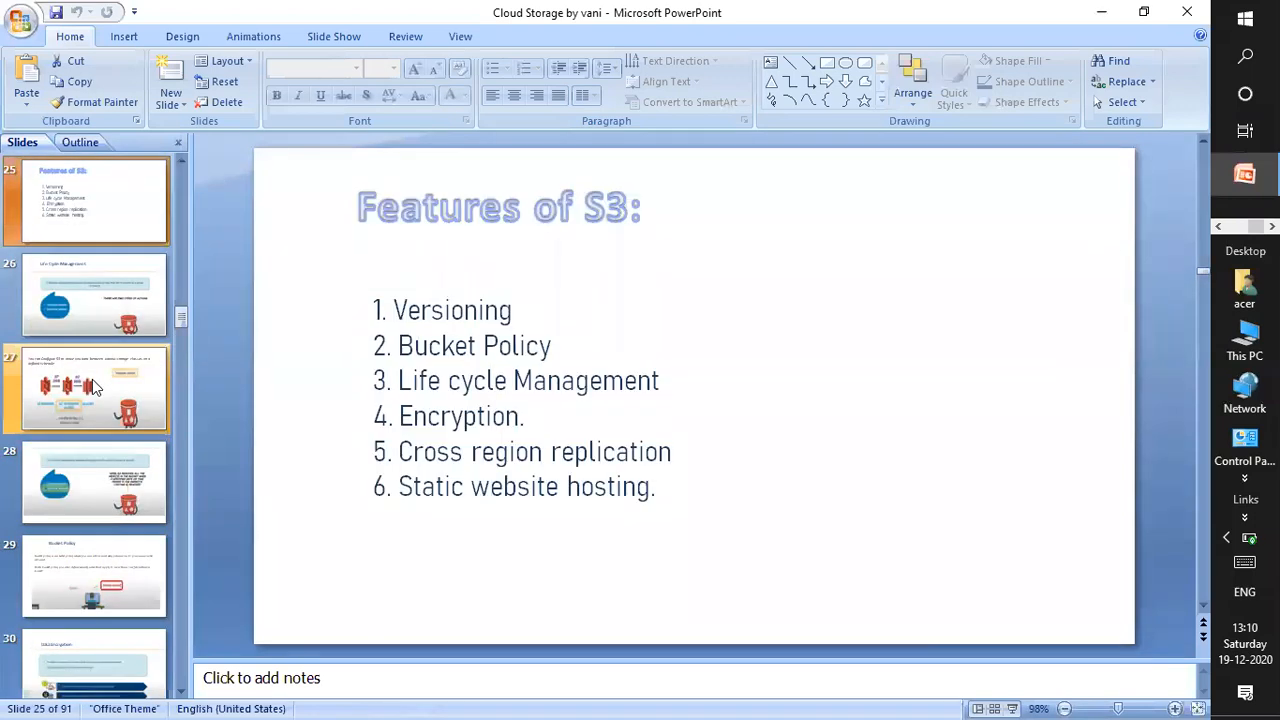
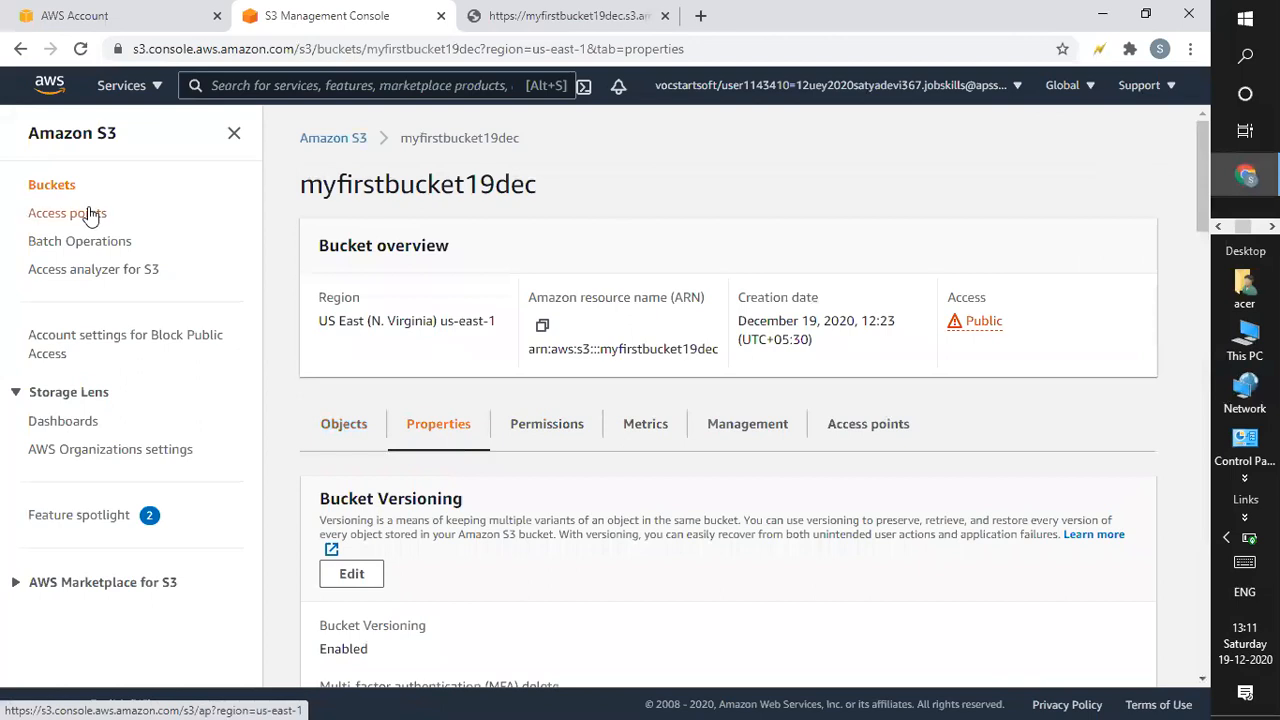
# Go back to the Buckets list and start a new bucket in the Create bucket form.
pyautogui.click(67, 193)
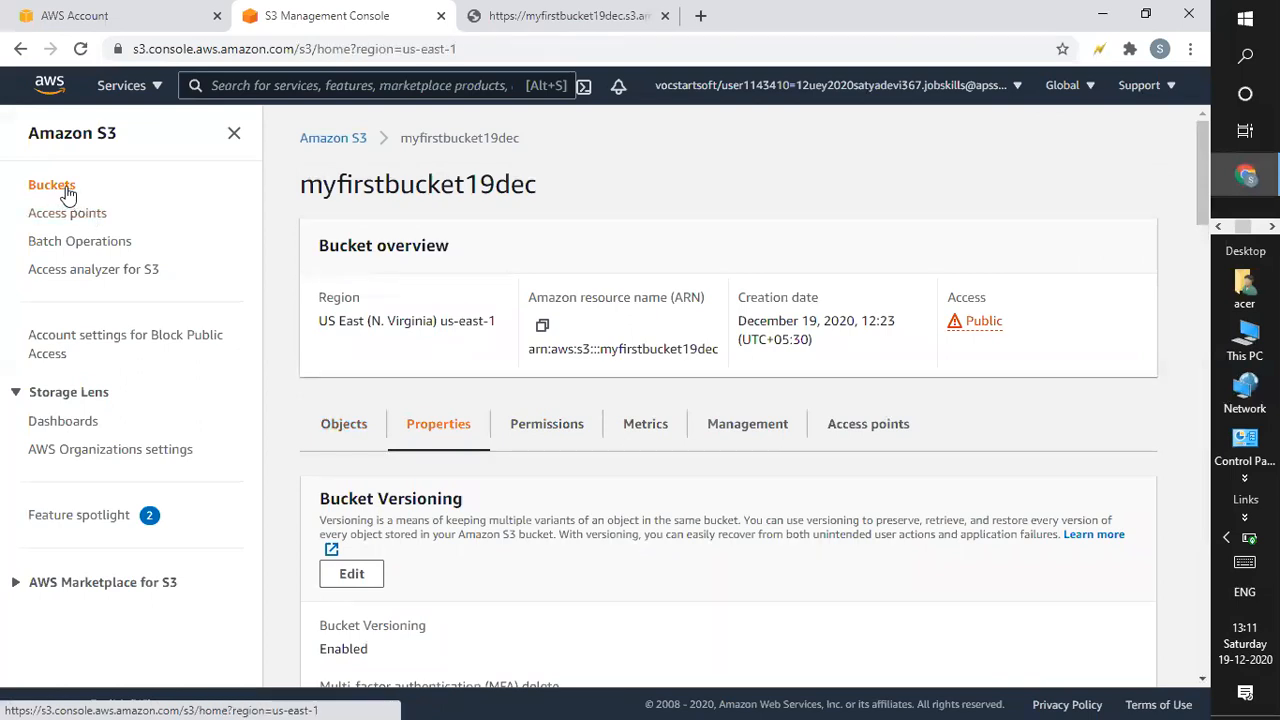
pyautogui.click(1077, 196)
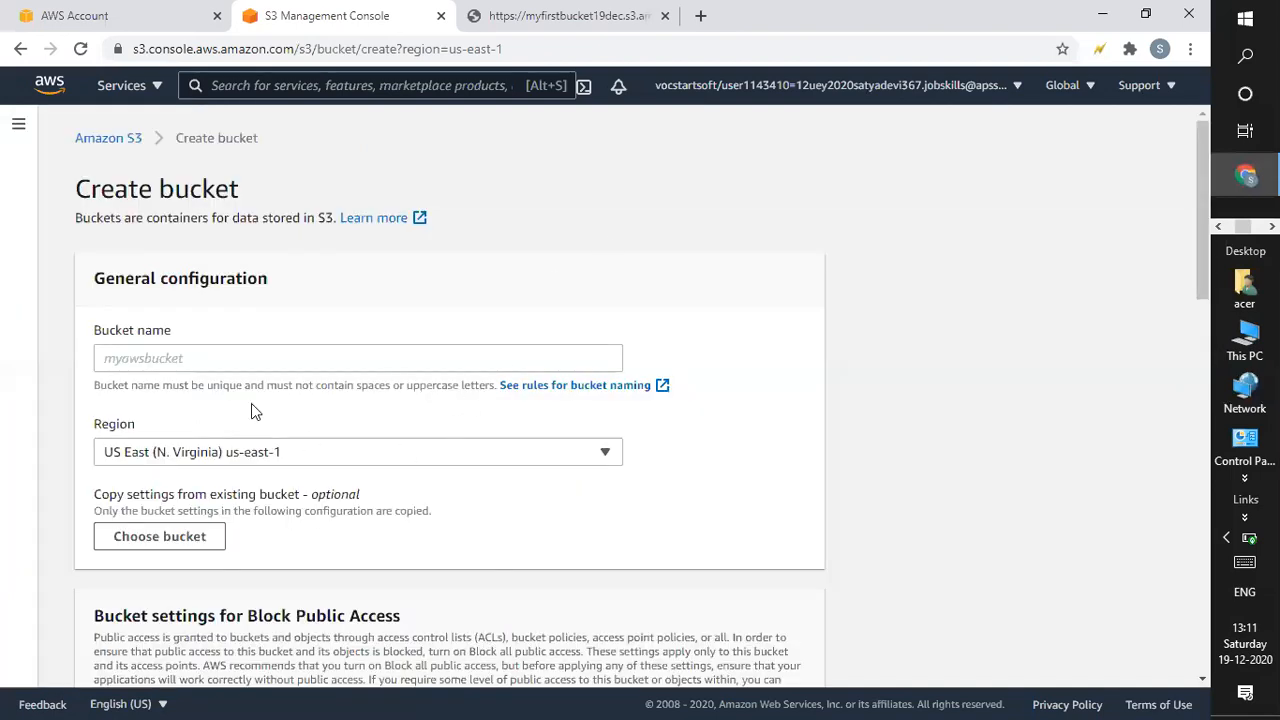
# Enter mysecbucket19dec as the new bucket's name.
pyautogui.click(284, 360)
pyautogui.write('my')
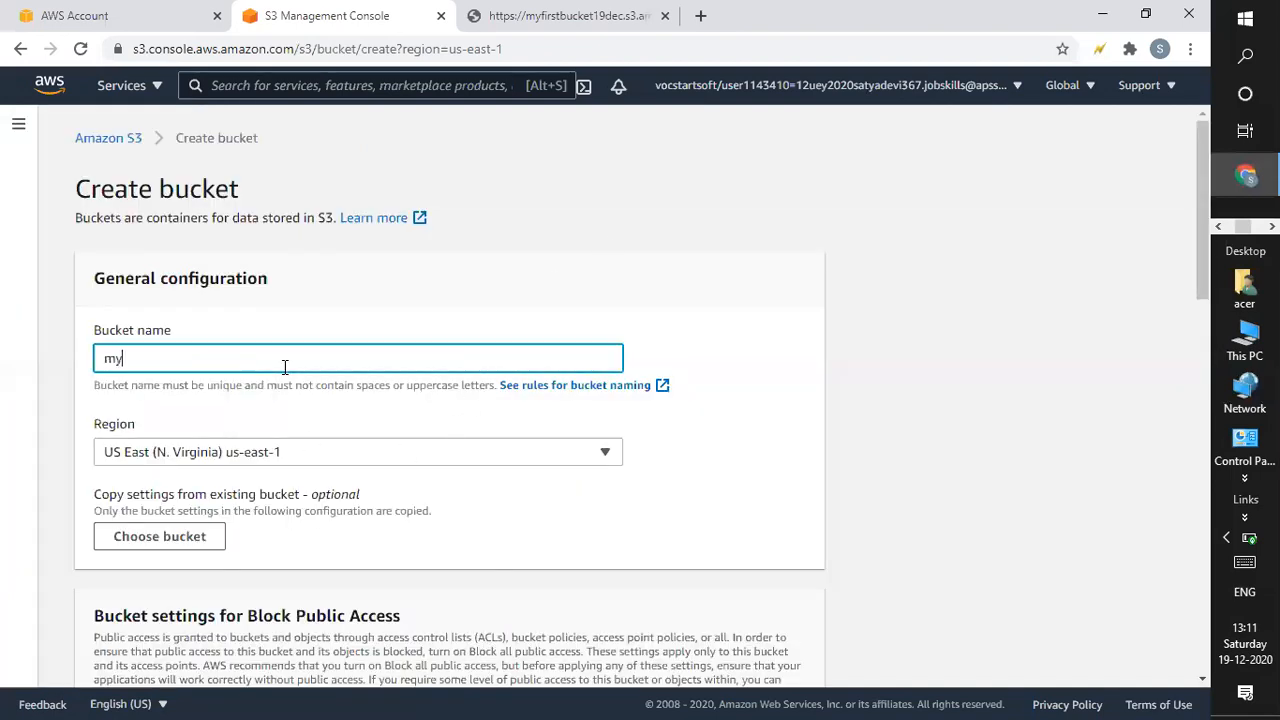
pyautogui.write('secbucketde')
pyautogui.press('BackSpace')
pyautogui.press('BackSpace')
pyautogui.write('19dec')
# Choose South America (São Paulo) sa-east-1 as region and submit the bucket, which fails.
pyautogui.click(363, 455)
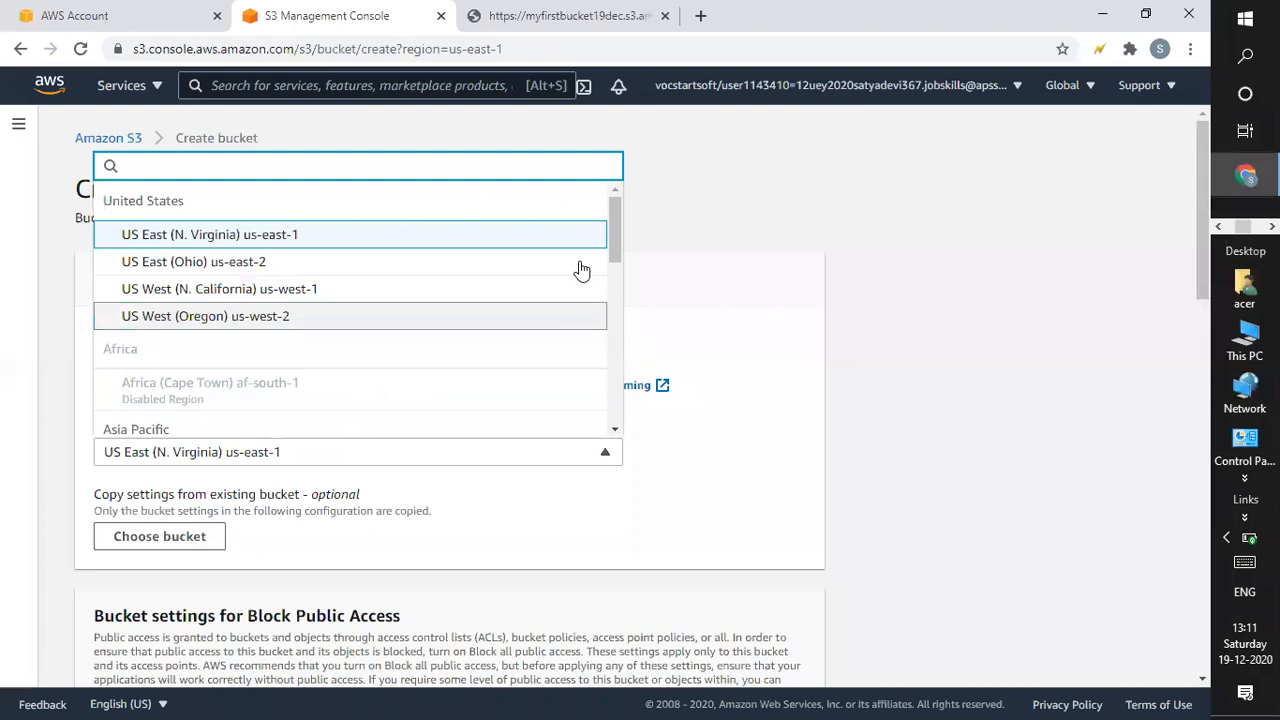
pyautogui.moveTo(611, 246); pyautogui.dragTo(611, 409)
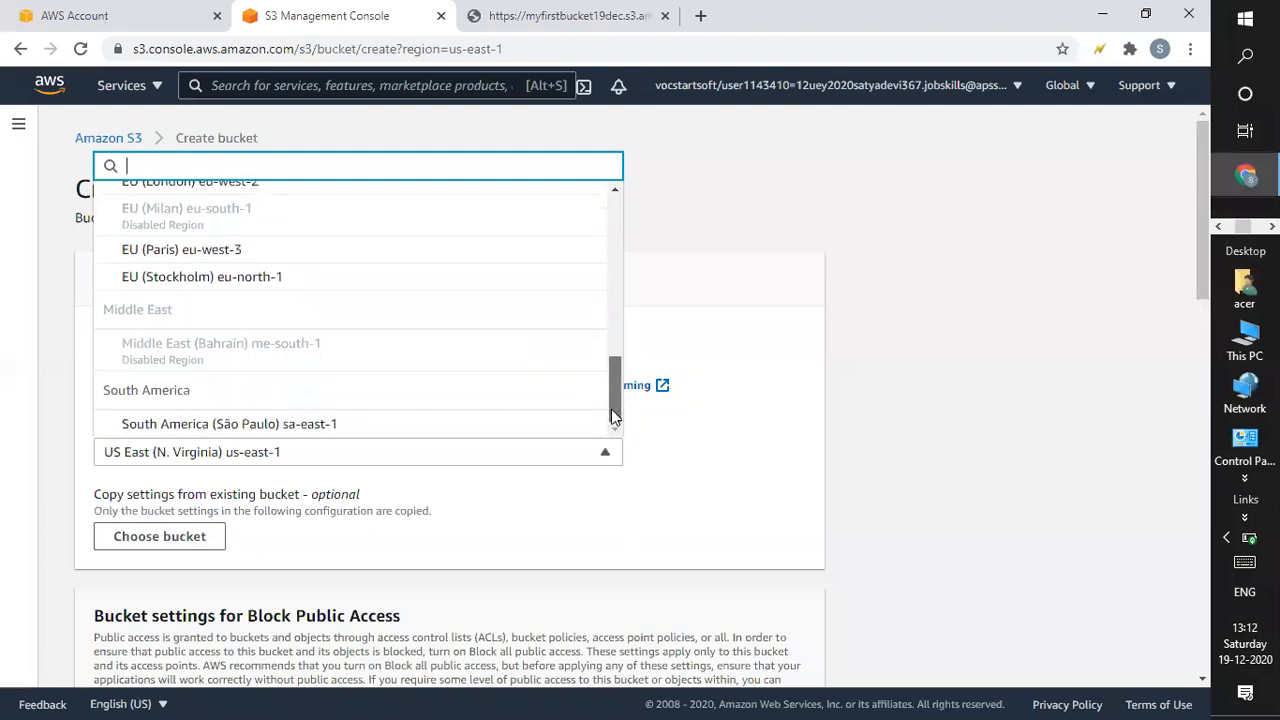
pyautogui.click(228, 430)
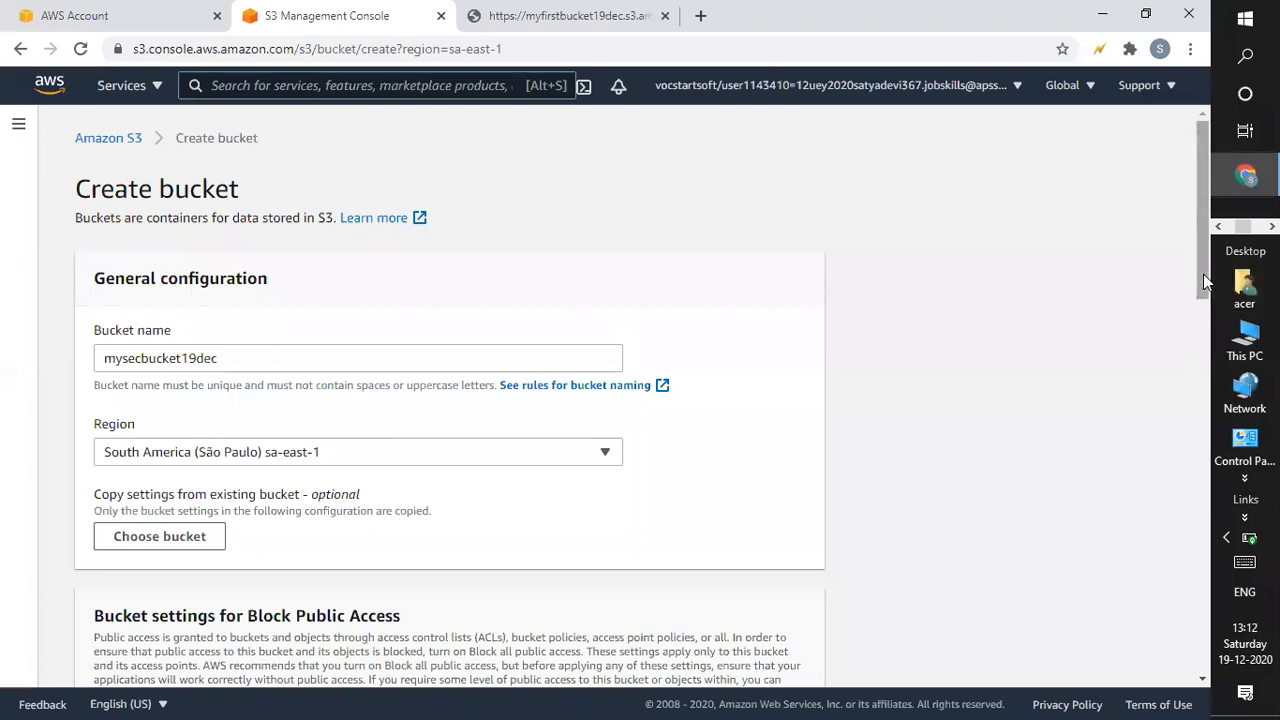
pyautogui.moveTo(1205, 283); pyautogui.dragTo(920, 694)
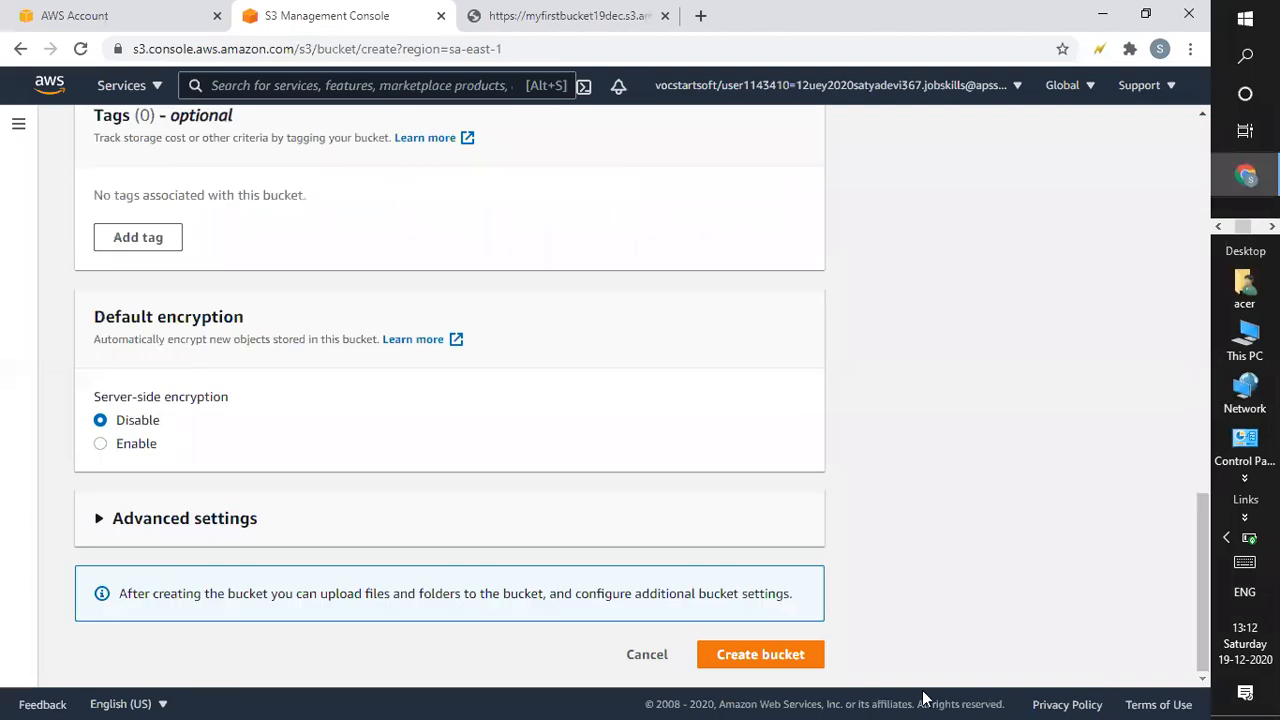
pyautogui.click(760, 654)
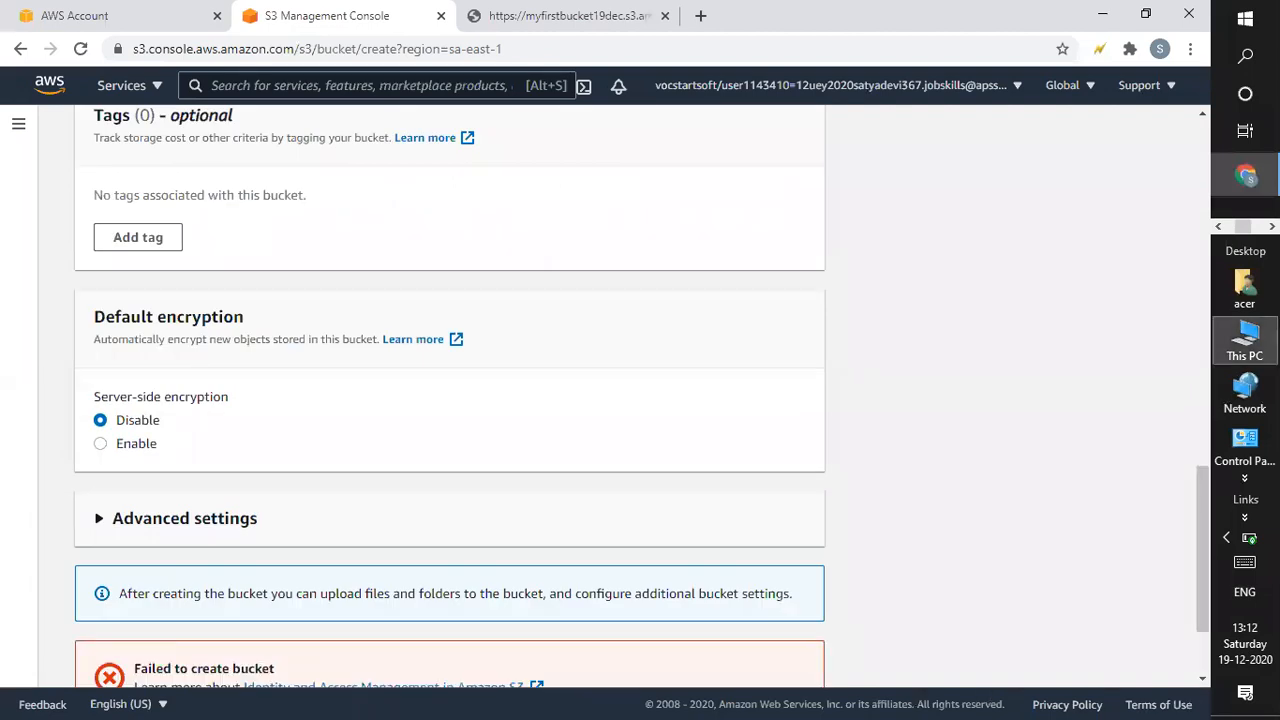
# Switch mysecbucket19dec's region to EU (Paris) eu-west-3 and resubmit; creation fails again.
pyautogui.moveTo(1203, 517); pyautogui.dragTo(1220, 658)
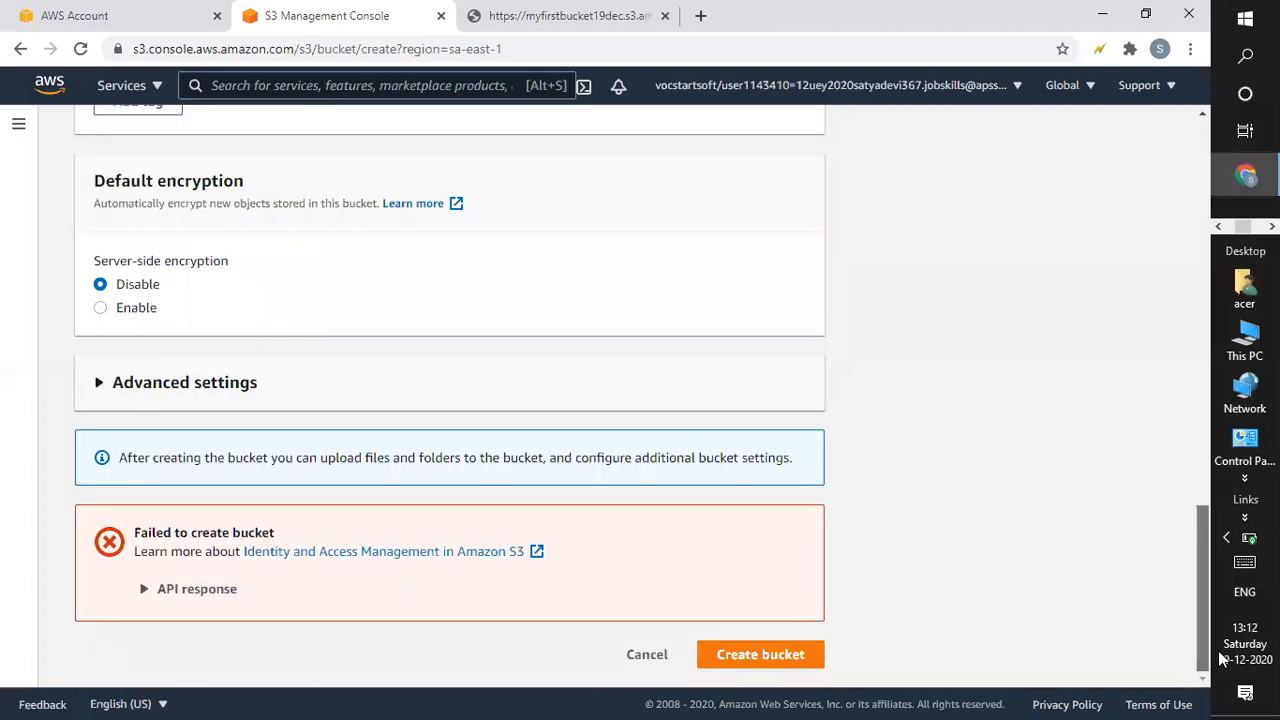
pyautogui.moveTo(1218, 650); pyautogui.dragTo(1201, 195)
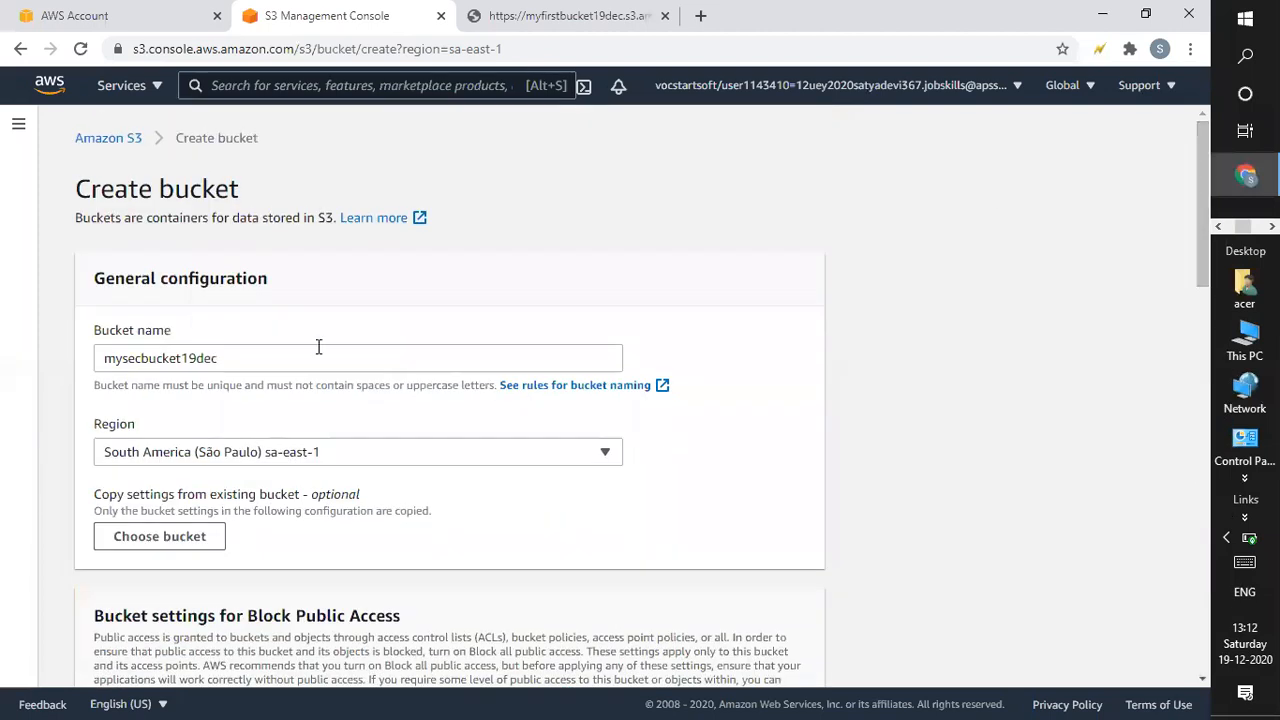
pyautogui.moveTo(311, 361); pyautogui.dragTo(23, 406)
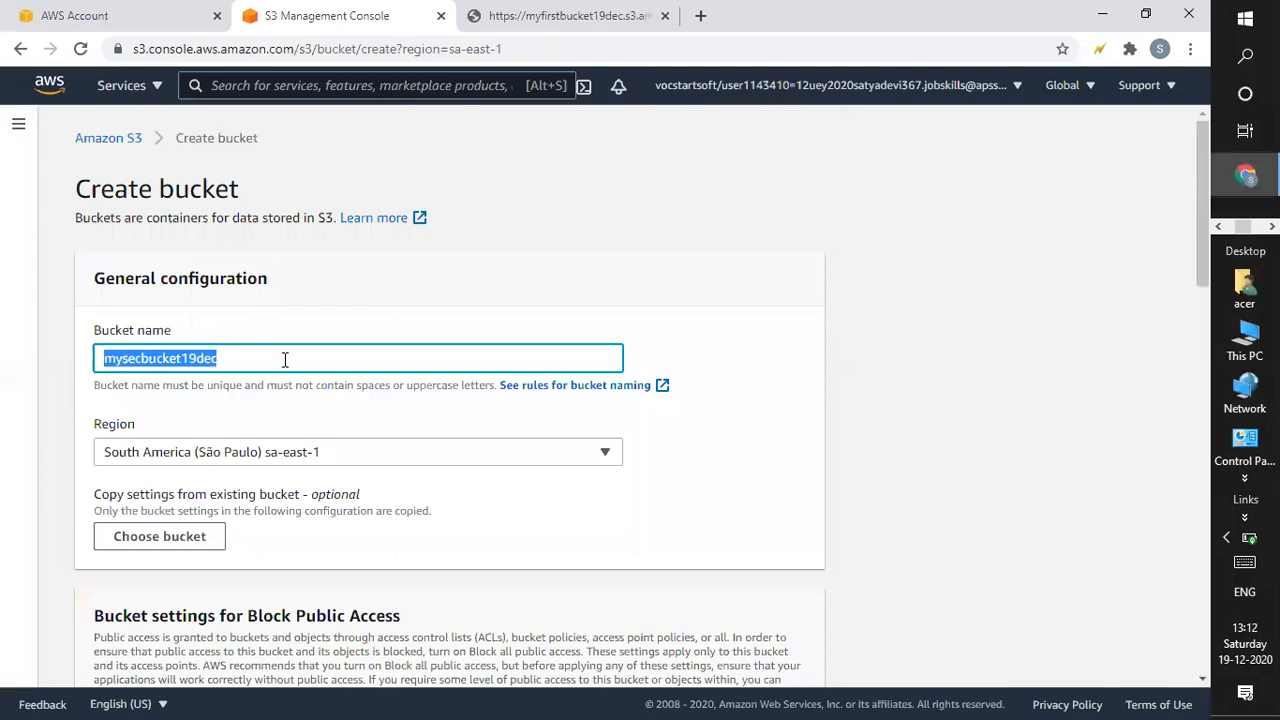
pyautogui.click(268, 458)
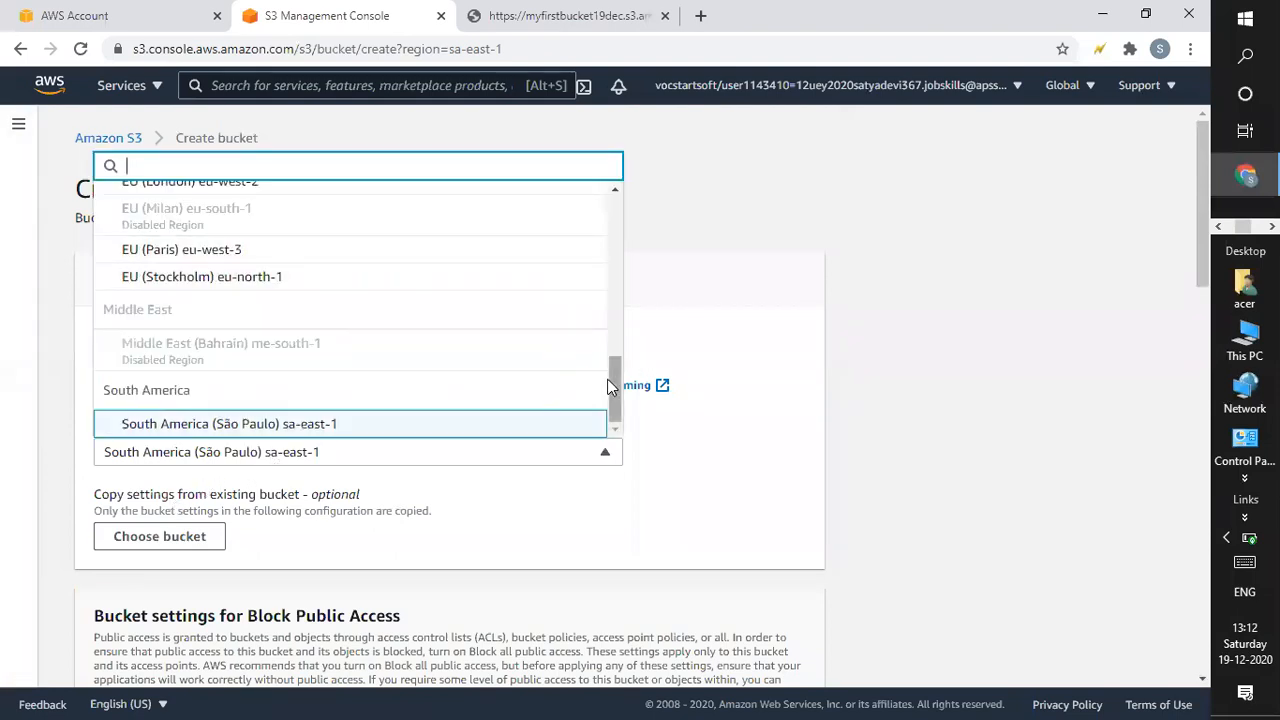
pyautogui.click(220, 258)
pyautogui.moveTo(1203, 265); pyautogui.dragTo(1005, 698)
pyautogui.click(760, 654)
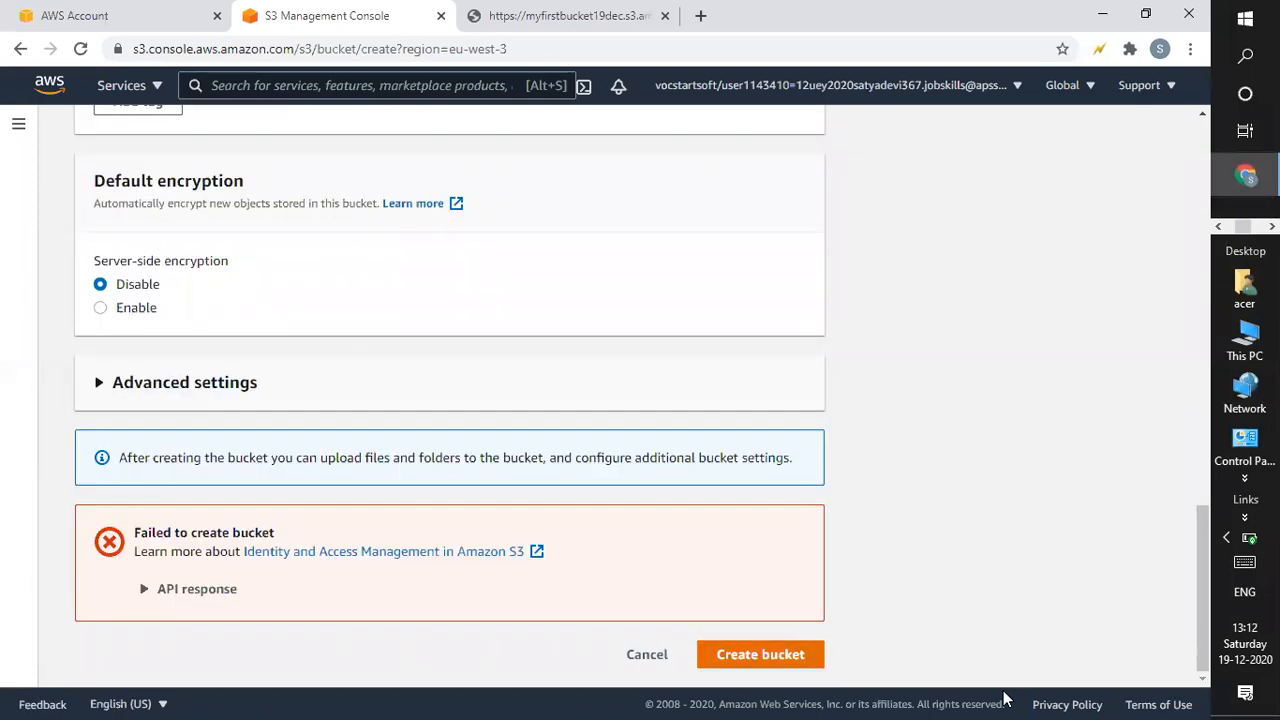
pyautogui.press('Return')
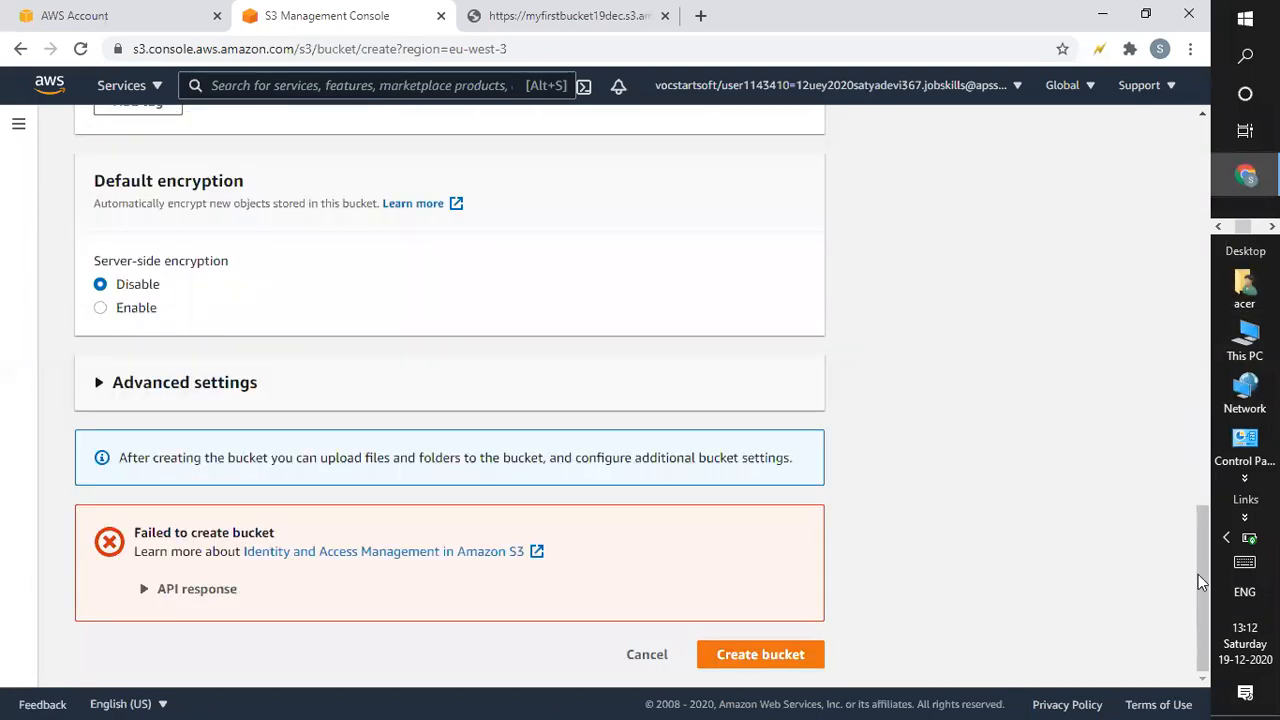
pyautogui.moveTo(1200, 580); pyautogui.dragTo(1200, 190)
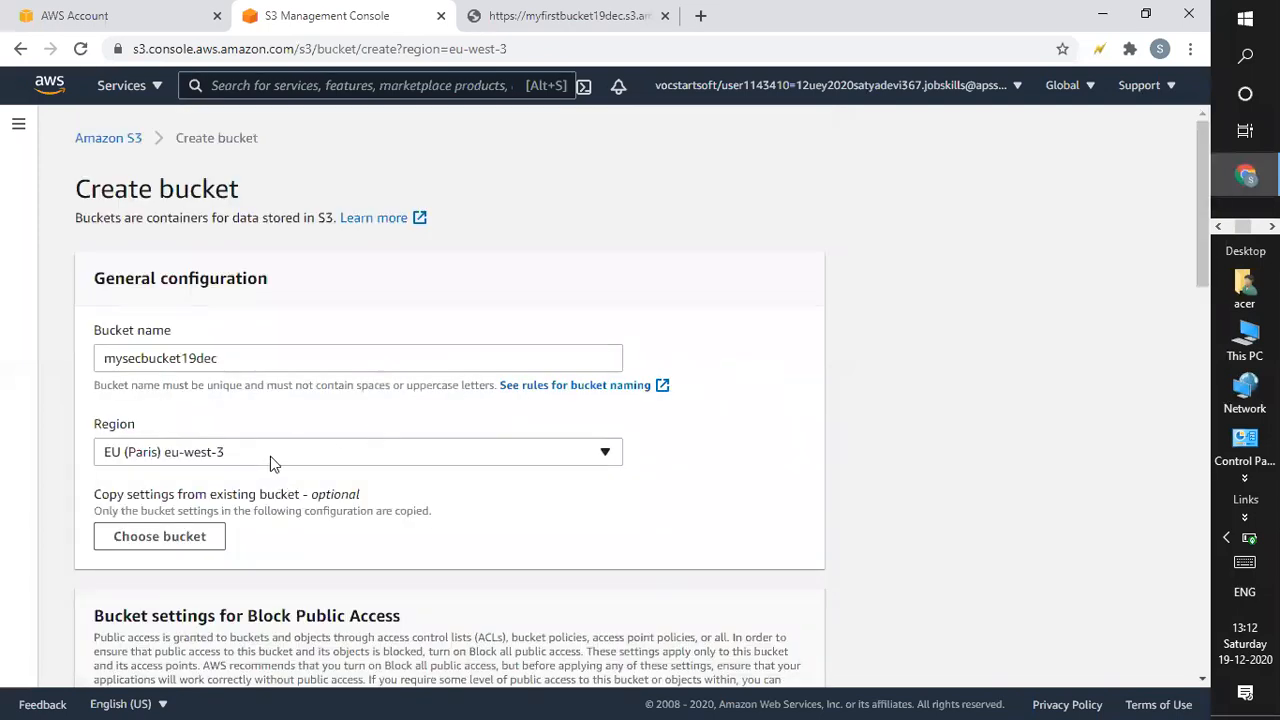
# Retry creating the bucket with region US East (Ohio) us-east-2.
pyautogui.click(270, 456)
pyautogui.moveTo(607, 377); pyautogui.dragTo(575, 200)
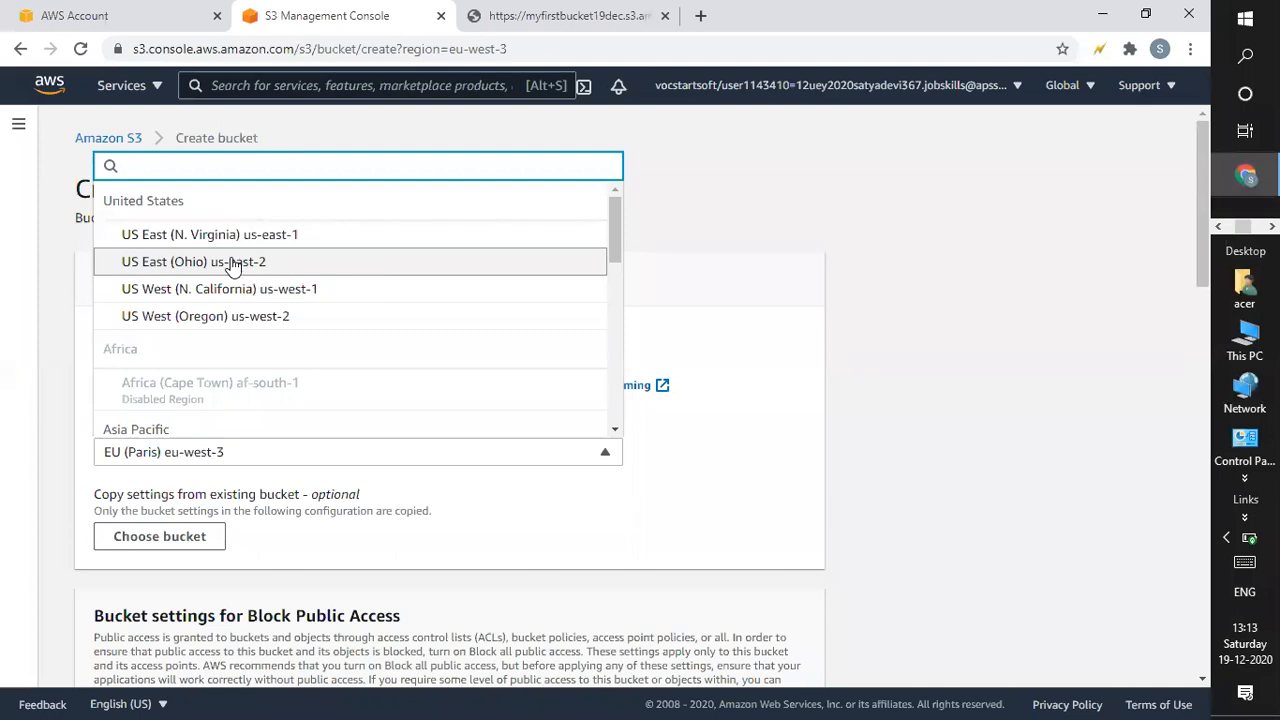
pyautogui.click(232, 263)
pyautogui.moveTo(1203, 257); pyautogui.dragTo(1203, 655)
pyautogui.click(728, 645)
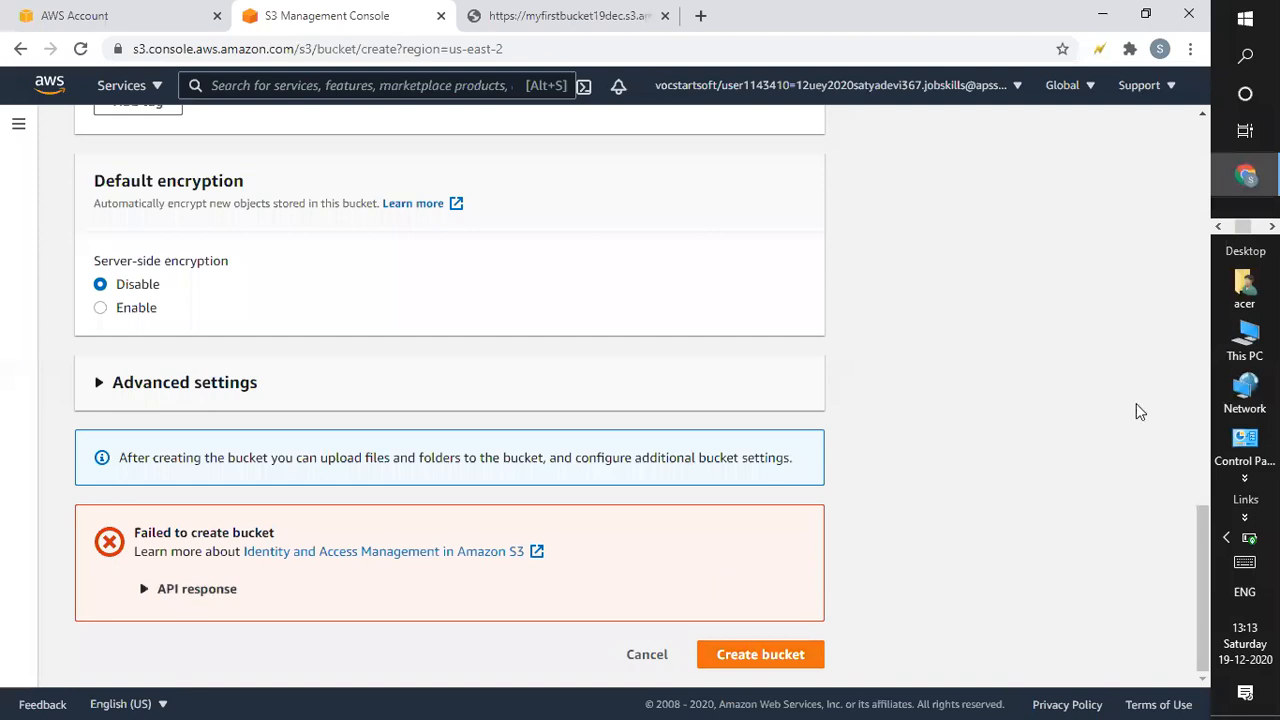
# Change the bucket's region to US East (N. Virginia) us-east-1.
pyautogui.moveTo(1200, 540); pyautogui.dragTo(1192, 216)
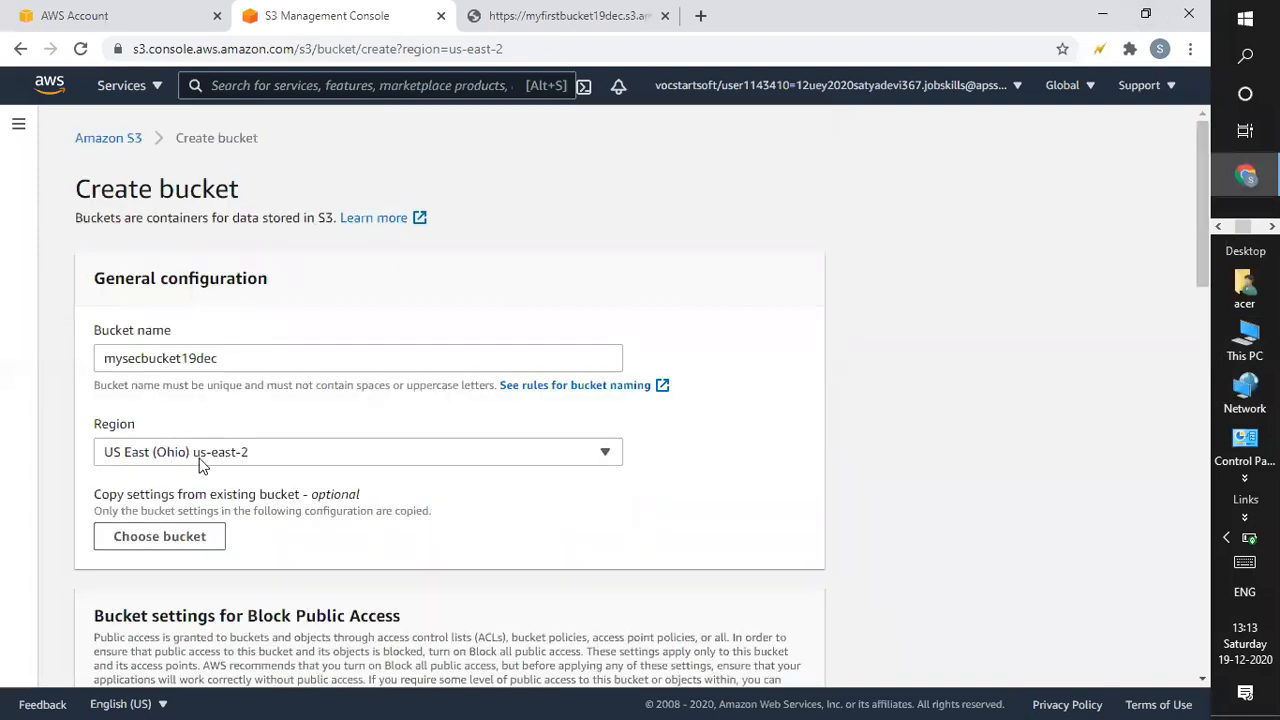
pyautogui.click(223, 462)
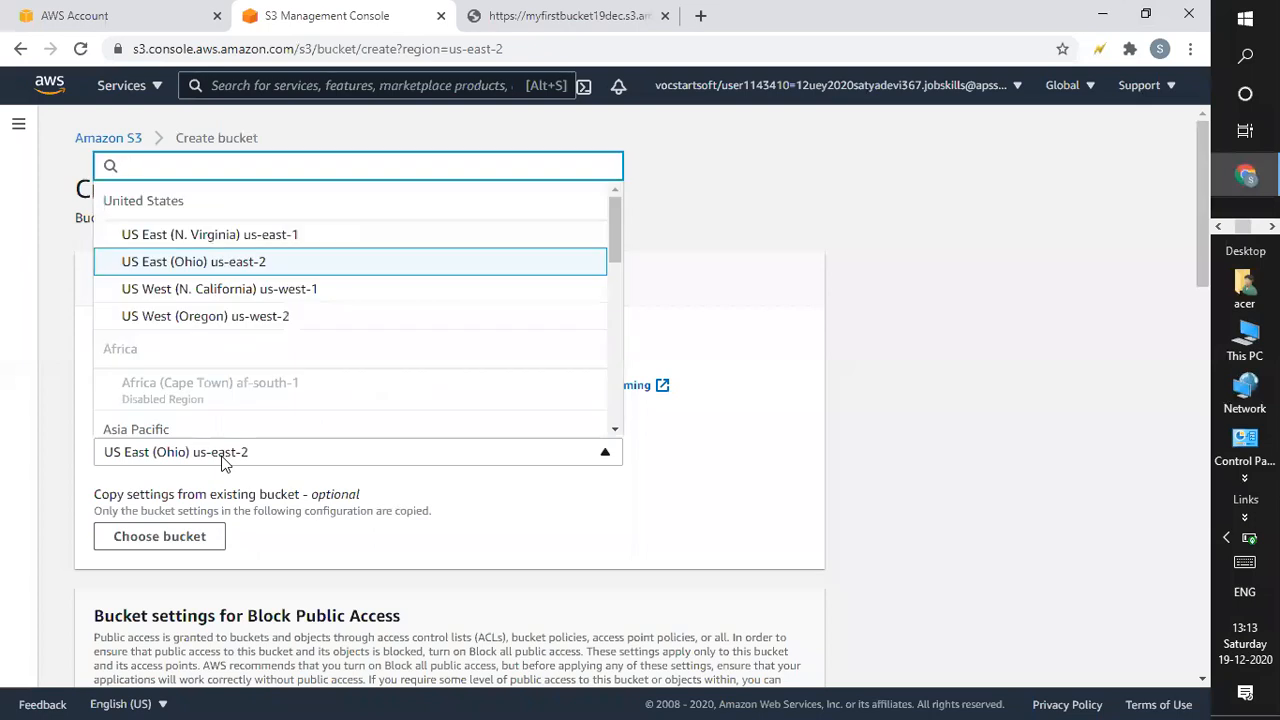
pyautogui.click(262, 238)
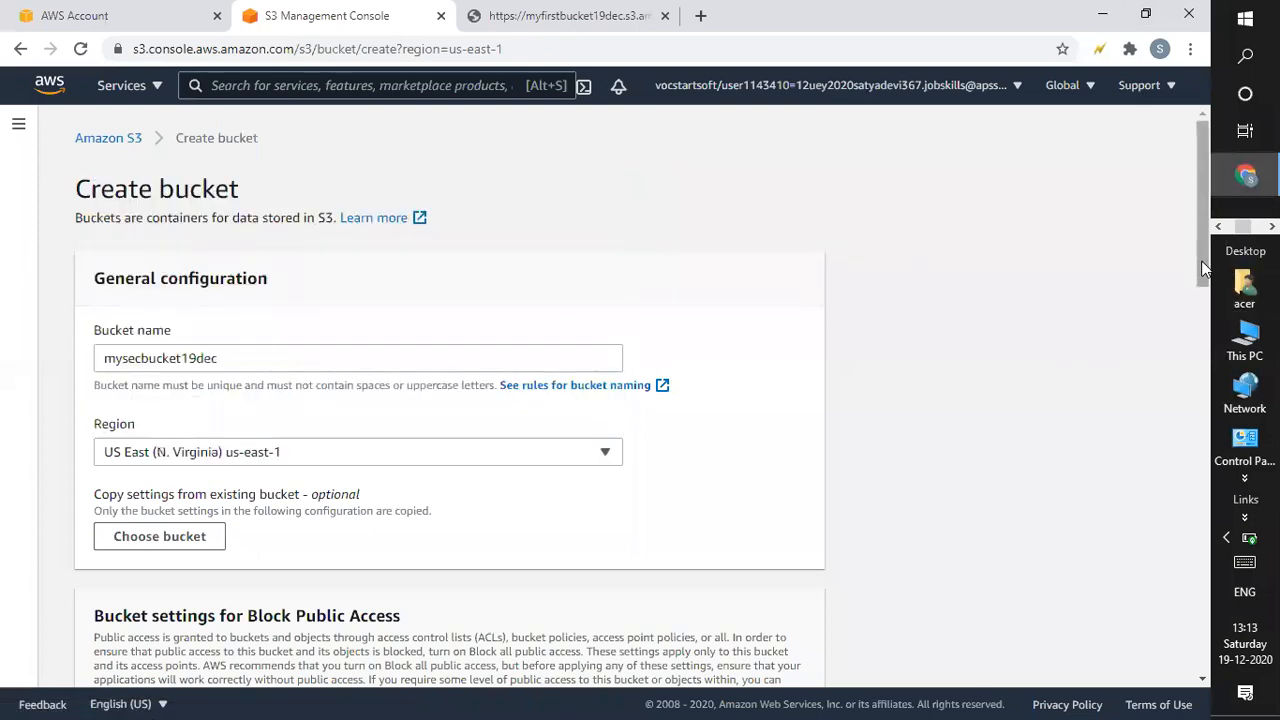
# Submit the form to create mysecbucket19dec in us-east-1.
pyautogui.scroll(-15, 826, 608)
pyautogui.click(770, 650)
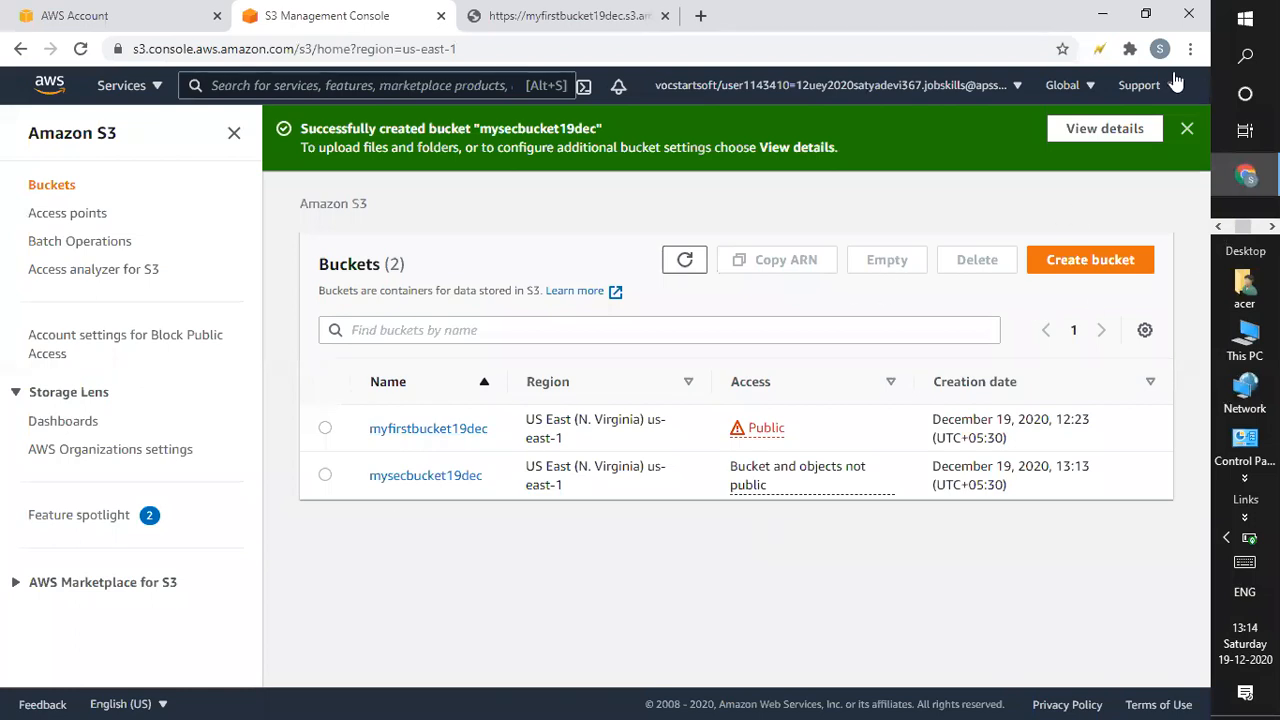
# Dismiss the bucket-created banner and open the mysecbucket19dec bucket.
pyautogui.click(1188, 130)
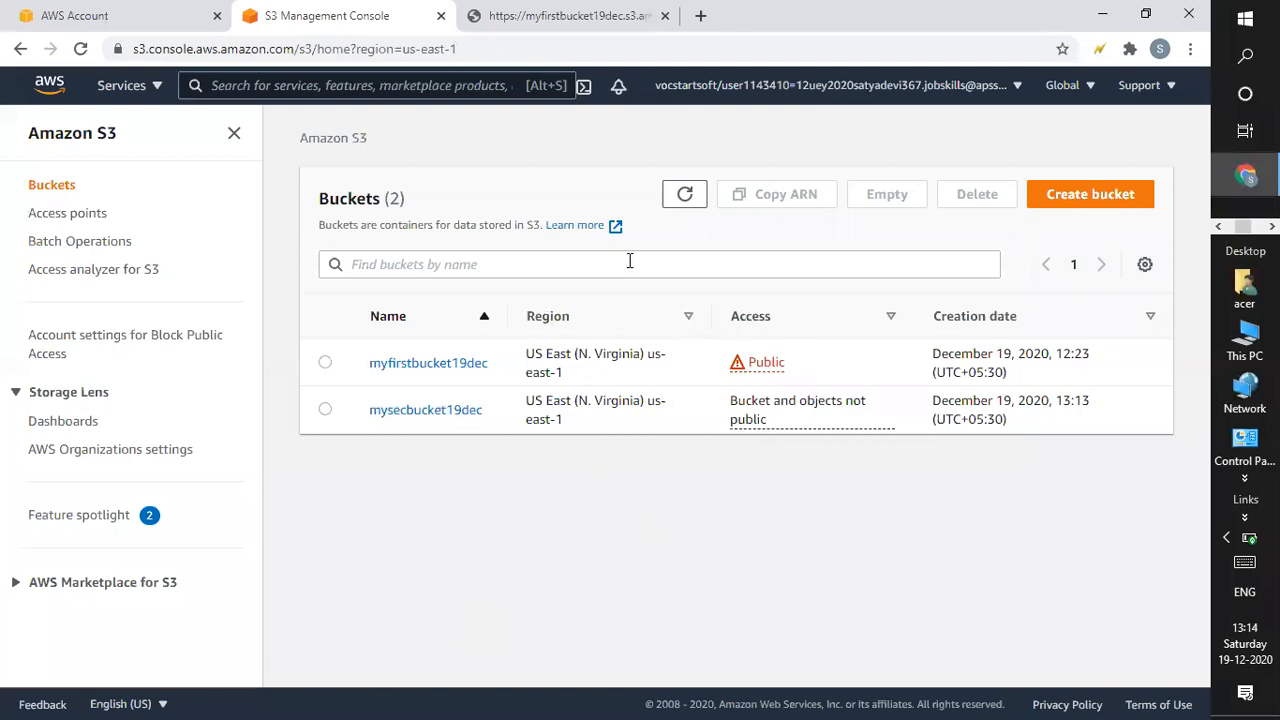
pyautogui.click(401, 421)
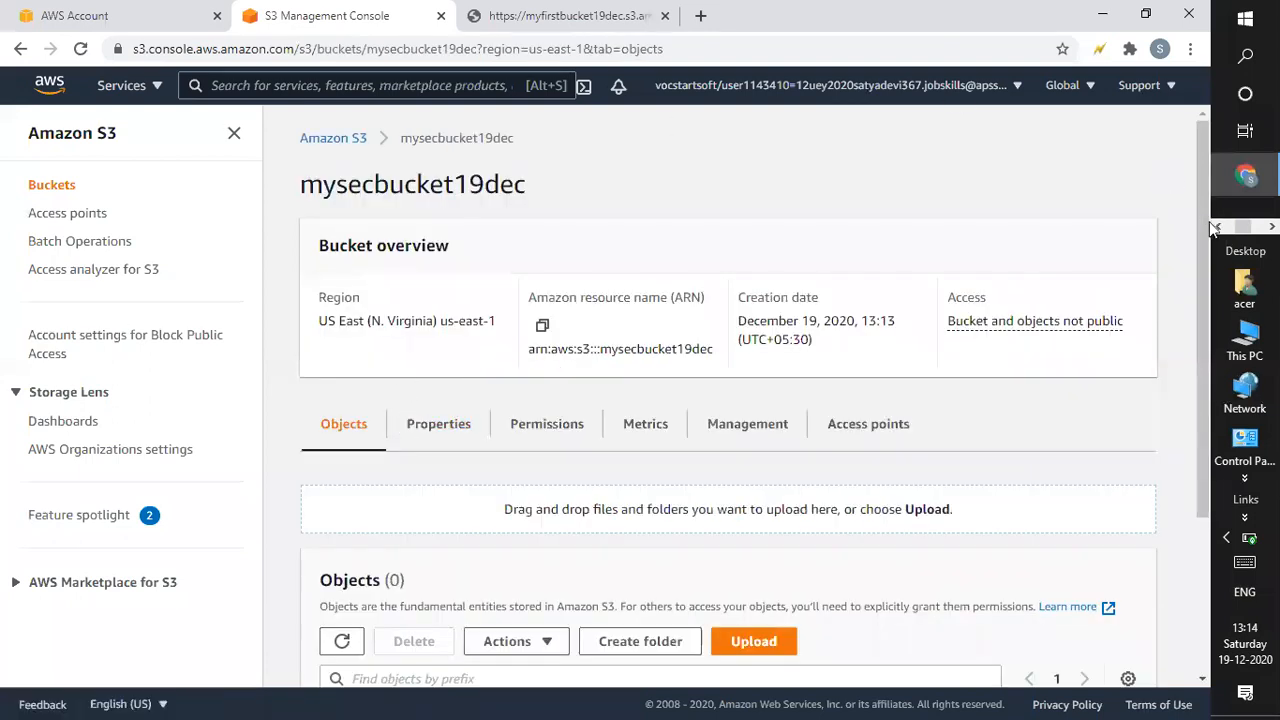
# Confirm mysecbucket19dec shows 0 objects, then go to its Management settings.
pyautogui.moveTo(1205, 225); pyautogui.dragTo(1203, 415)
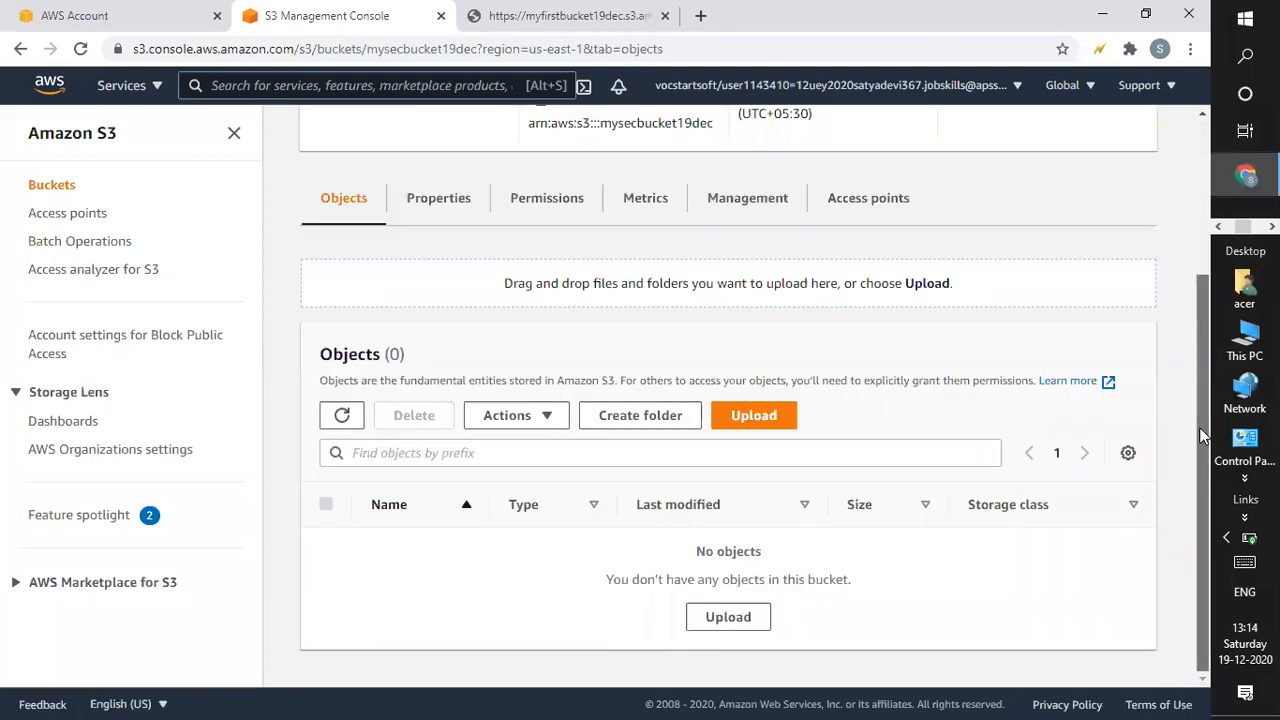
pyautogui.scroll(1, 1196, 456)
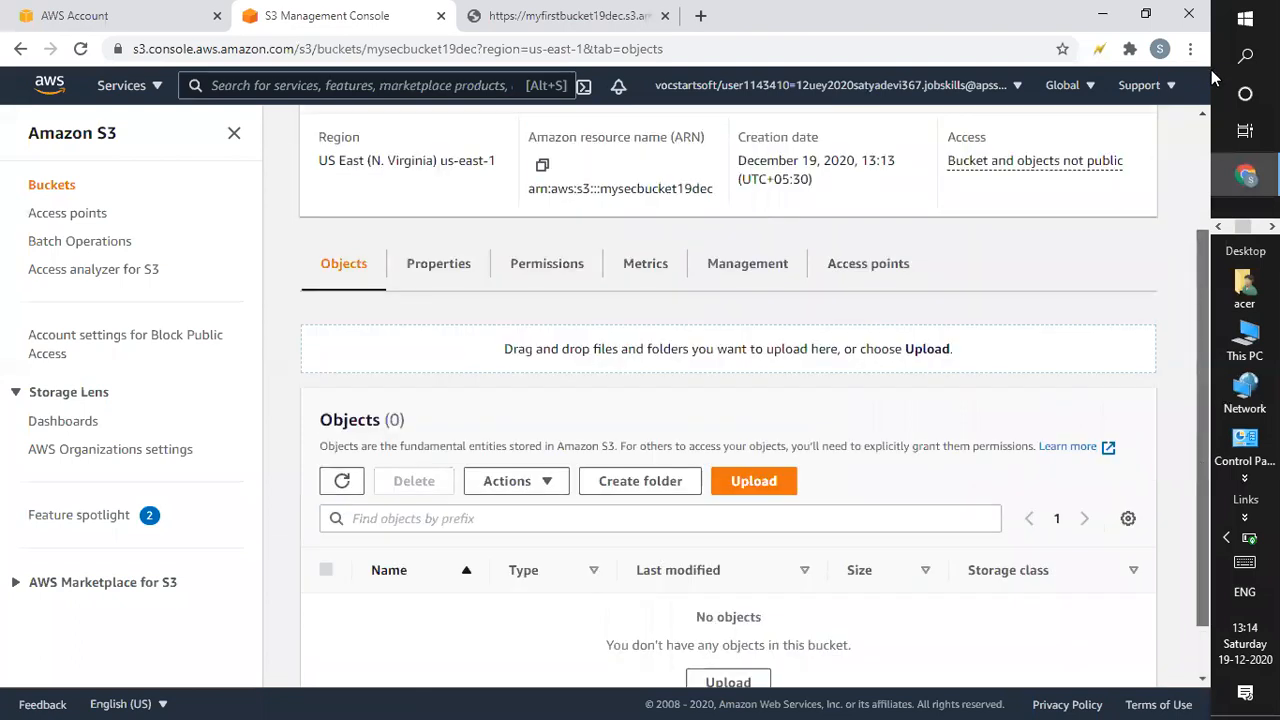
pyautogui.moveTo(1211, 72); pyautogui.dragTo(1212, 69)
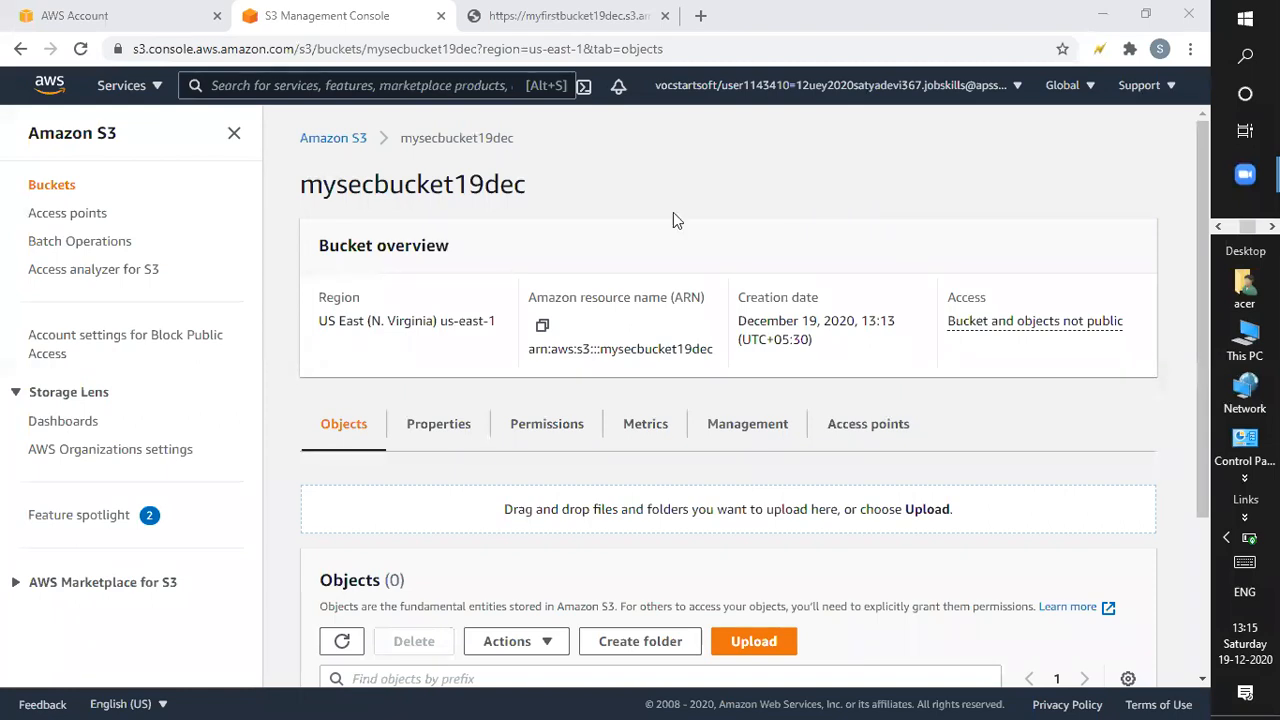
pyautogui.click(1203, 219)
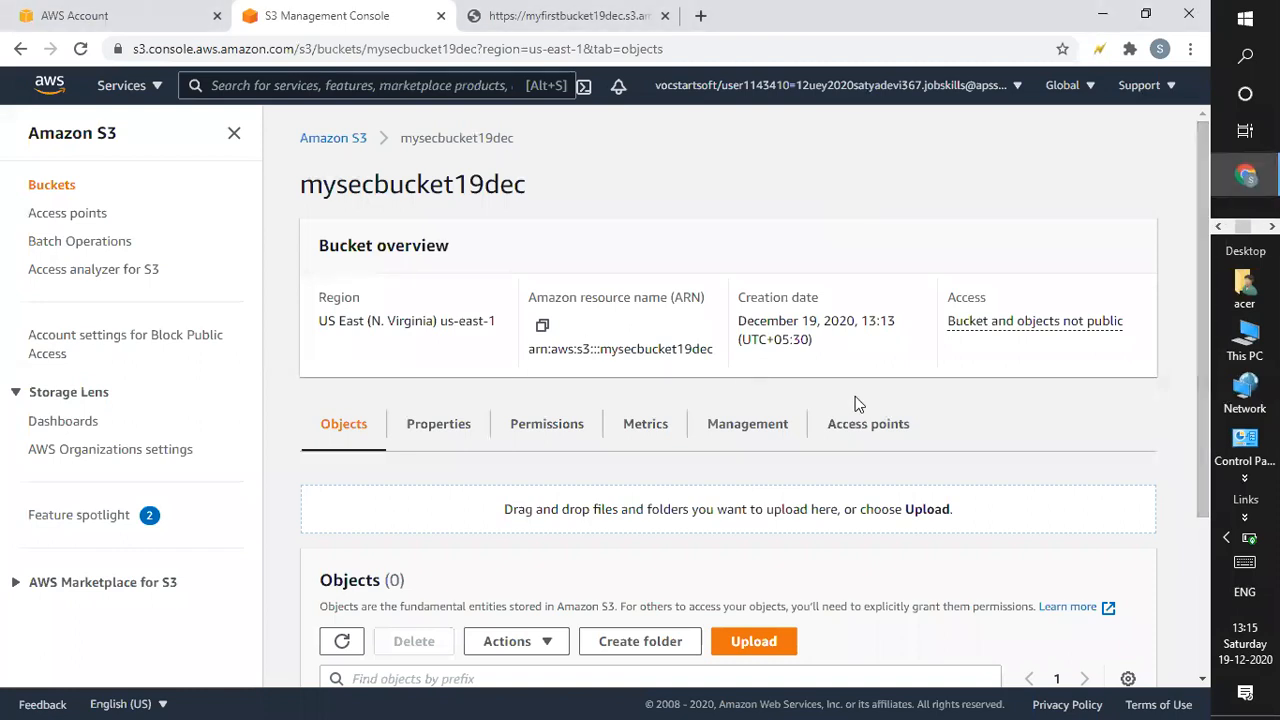
pyautogui.click(755, 428)
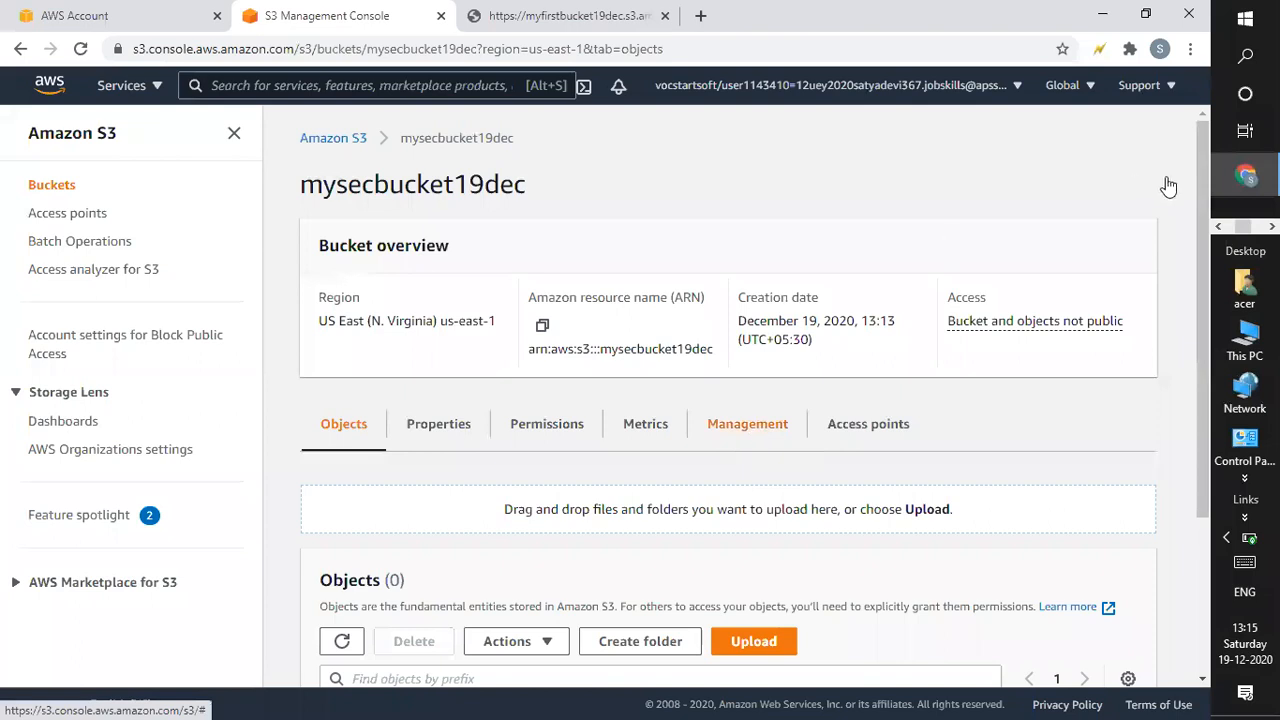
# Scroll the Management tab to check there are 0 lifecycle and 0 replication rules.
pyautogui.moveTo(1203, 255); pyautogui.dragTo(1194, 366)
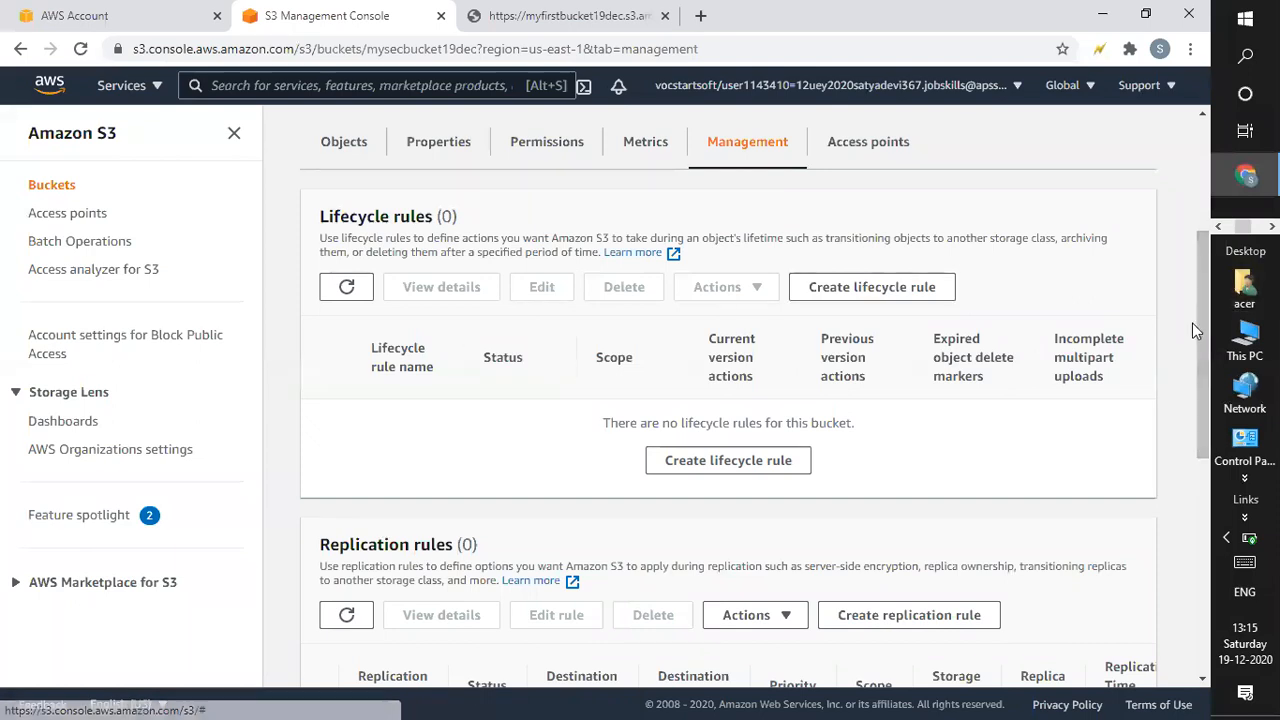
pyautogui.hotkey('alt', 'Tab')
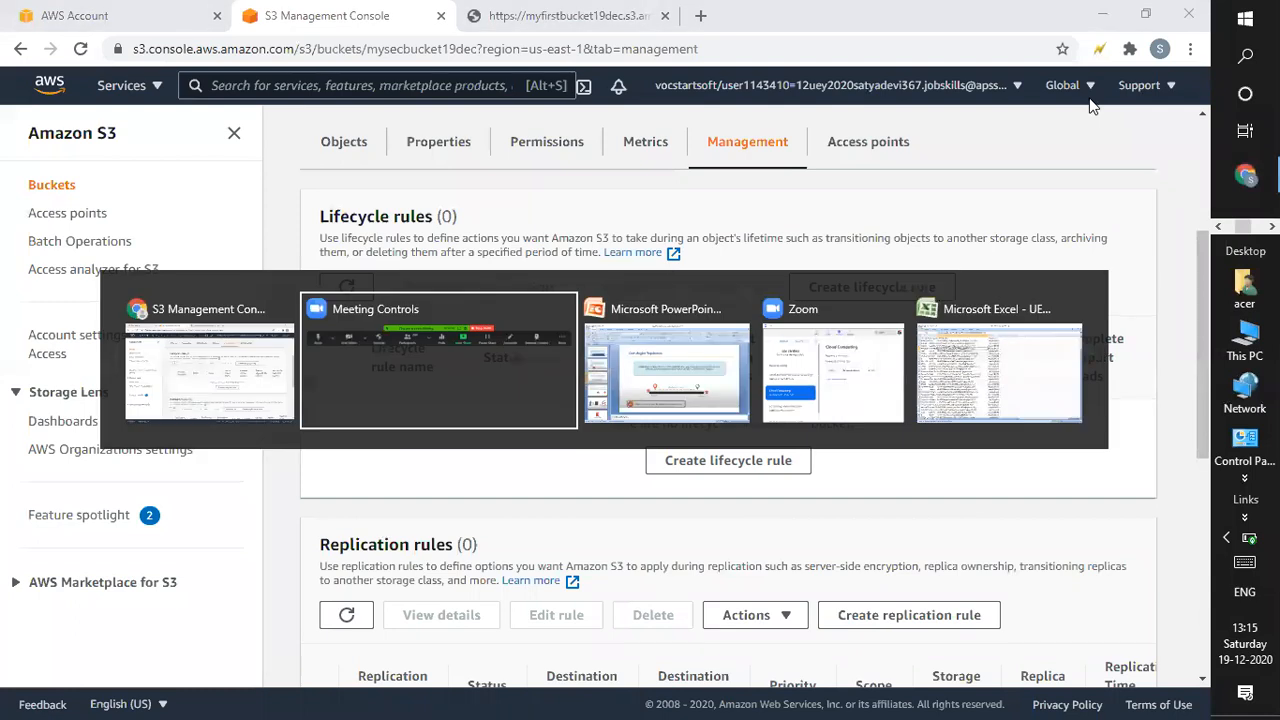
# Review the Versioning and Cross Region Replication slides in PowerPoint, then return to the S3 console.
pyautogui.hotkey('alt', 'Tab')
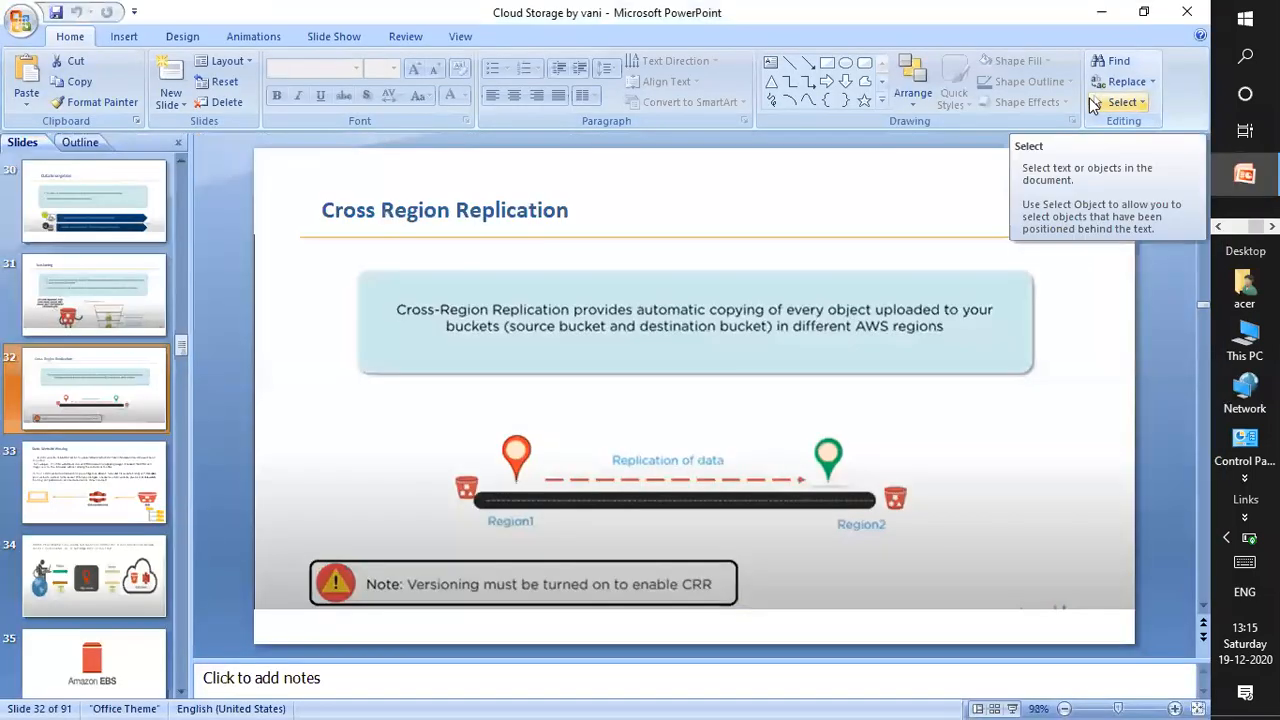
pyautogui.press('Up')
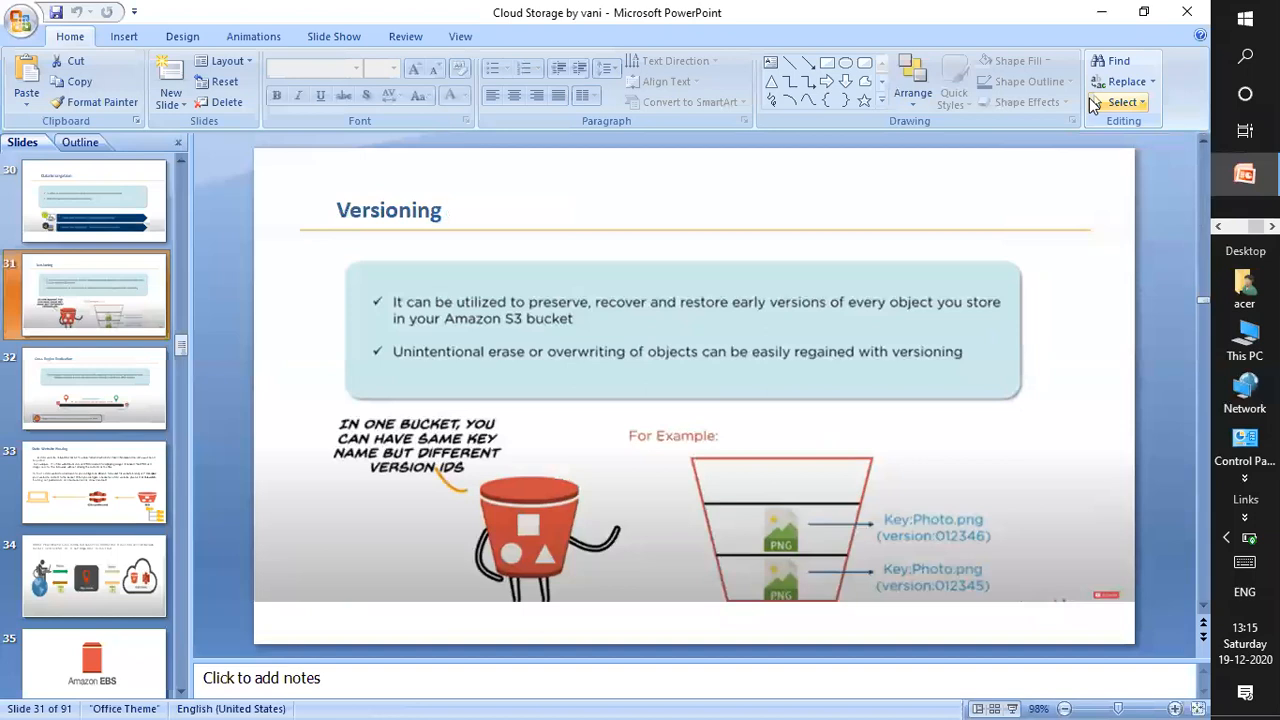
pyautogui.press('Down')
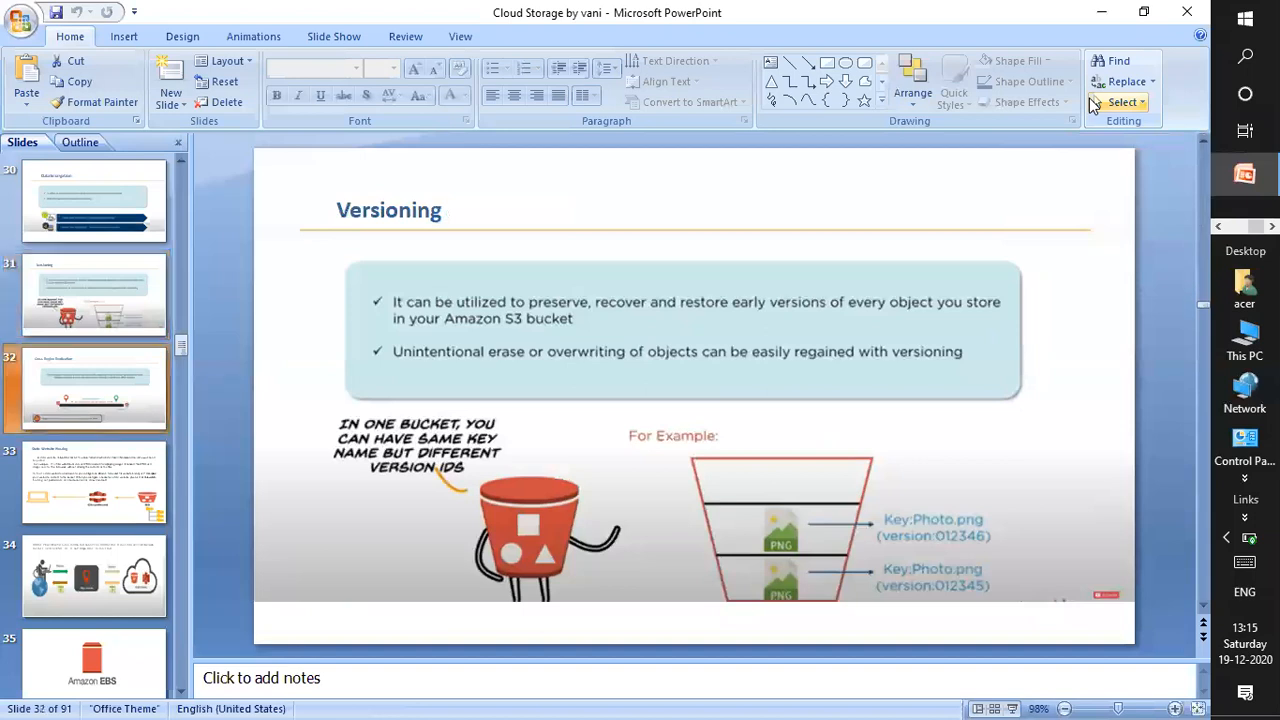
pyautogui.press('Up')
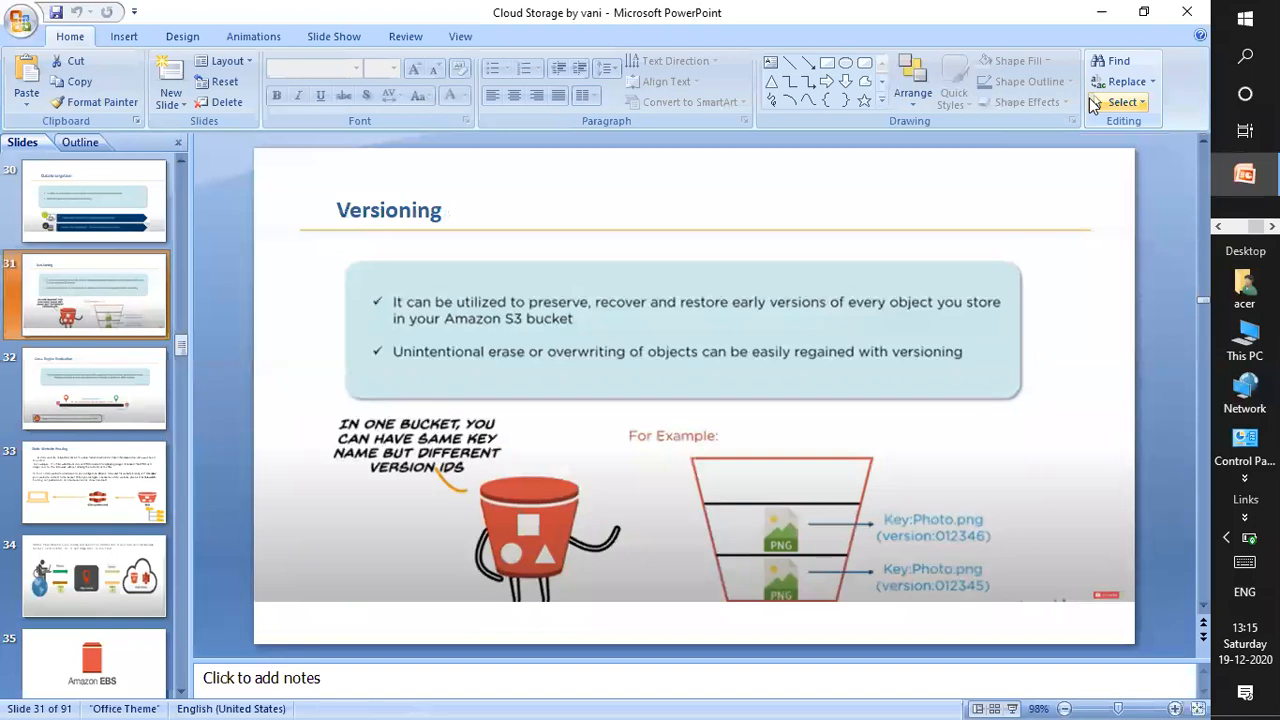
pyautogui.click(1081, 390)
pyautogui.click(697, 190)
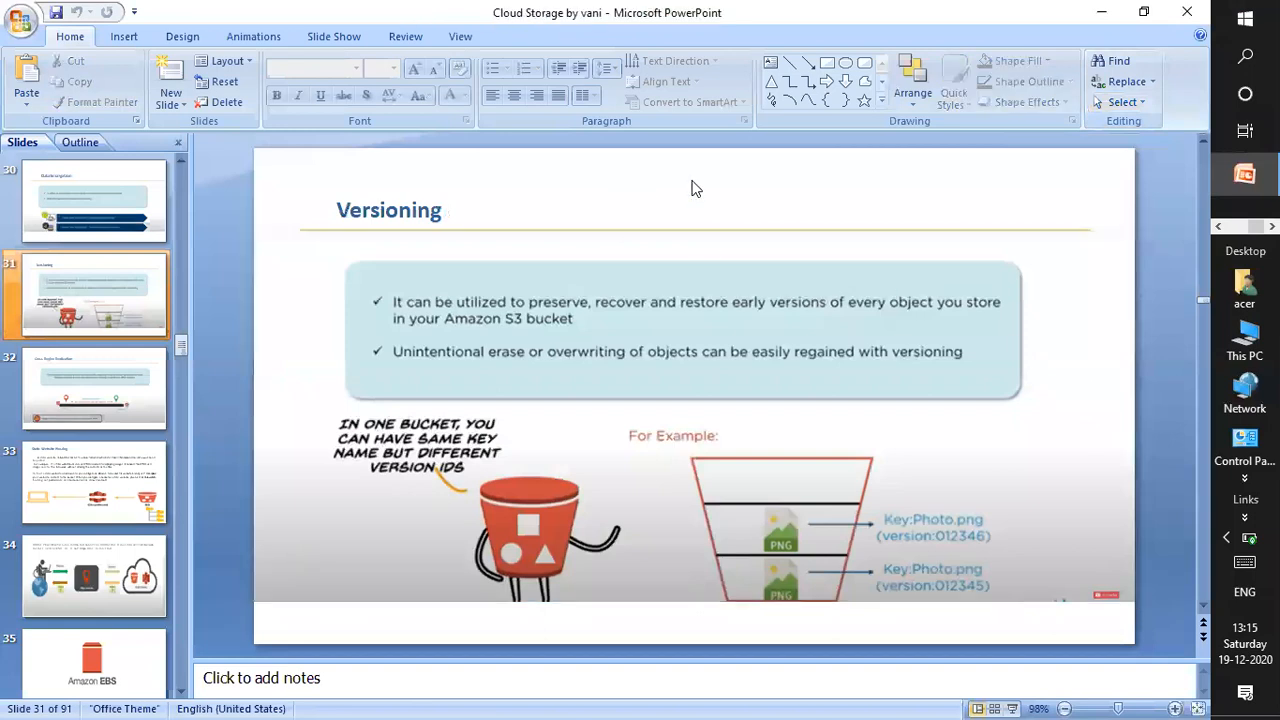
pyautogui.hotkey('alt', 'Tab')
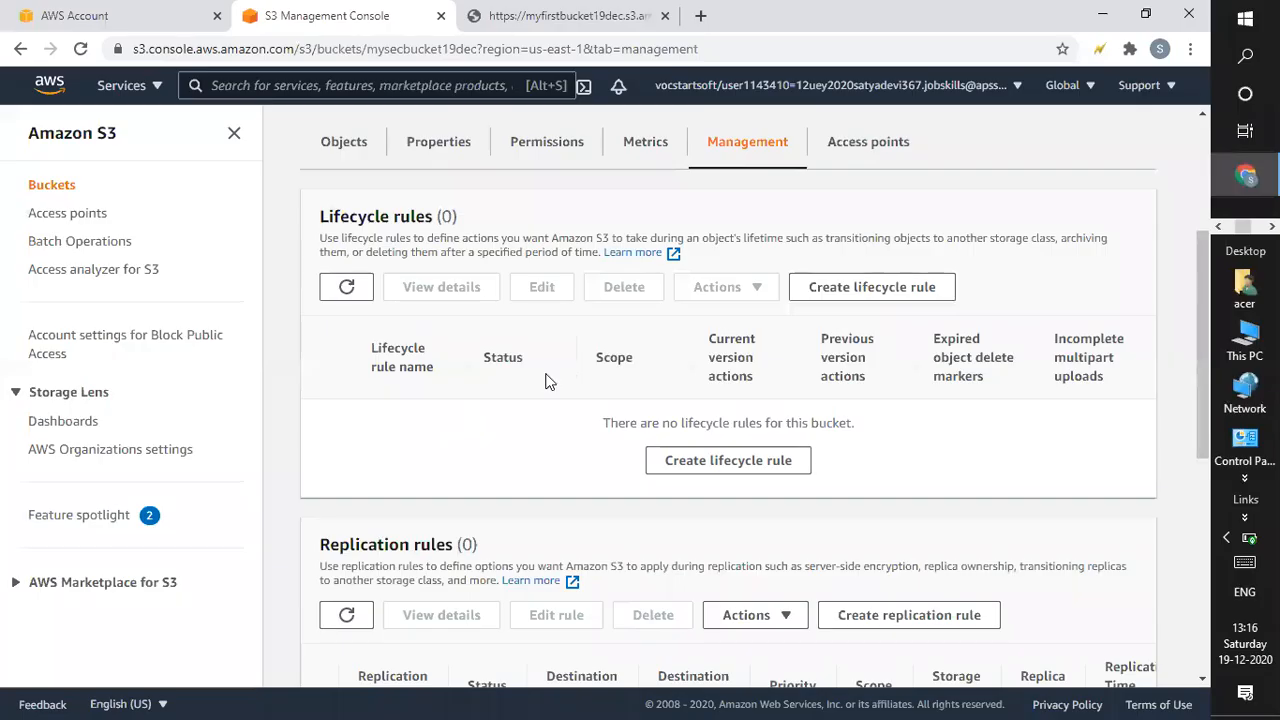
# Start a new lifecycle rule for mysecbucket19dec and scroll down to its rule actions.
pyautogui.click(918, 296)
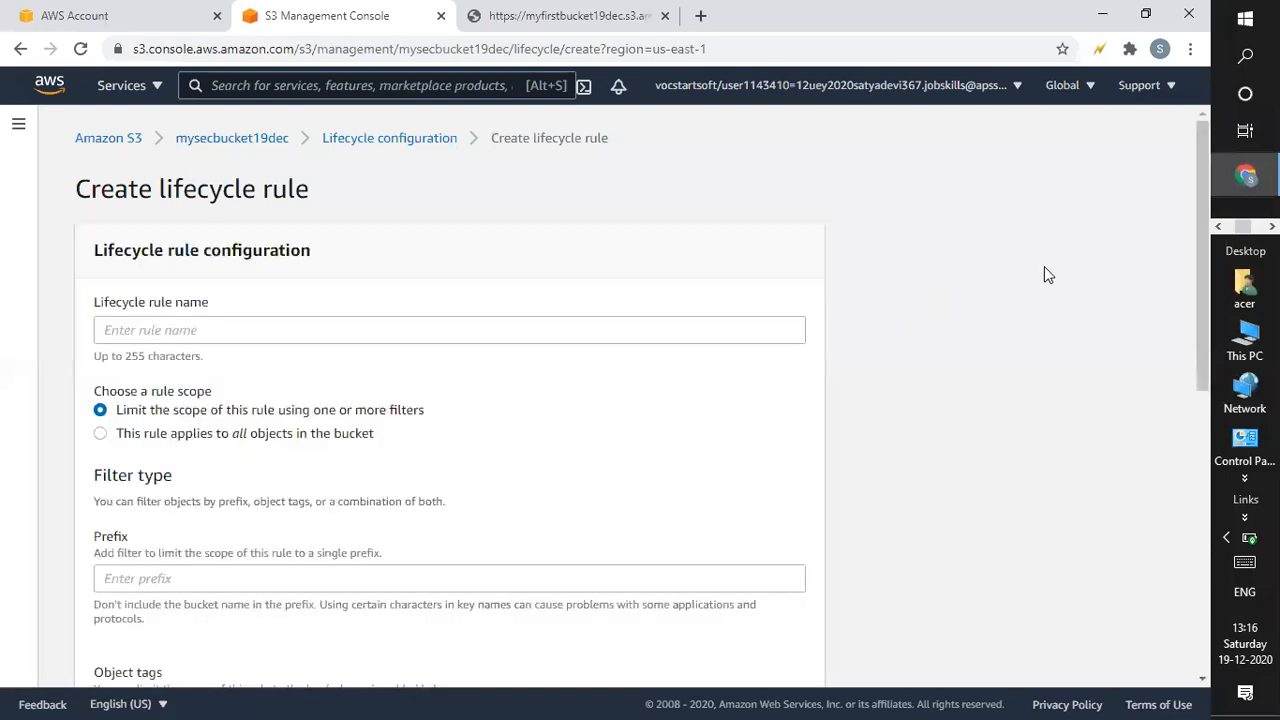
pyautogui.moveTo(1198, 214); pyautogui.dragTo(1179, 448)
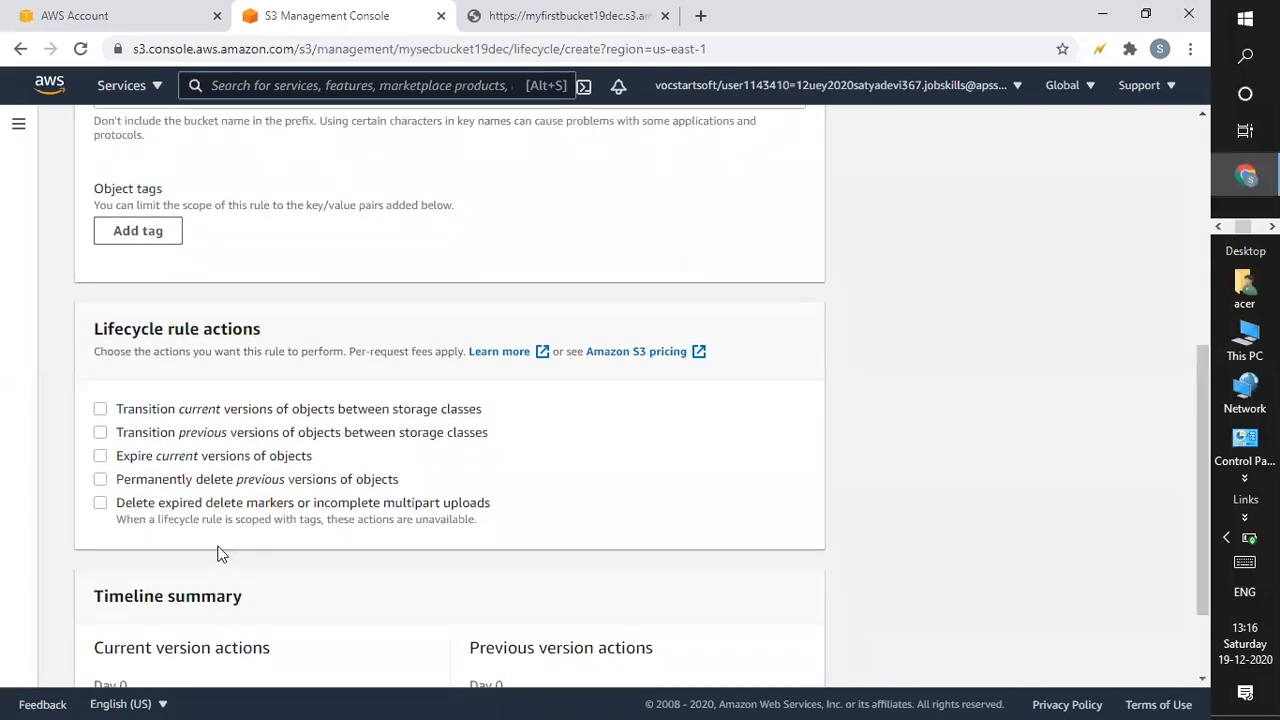
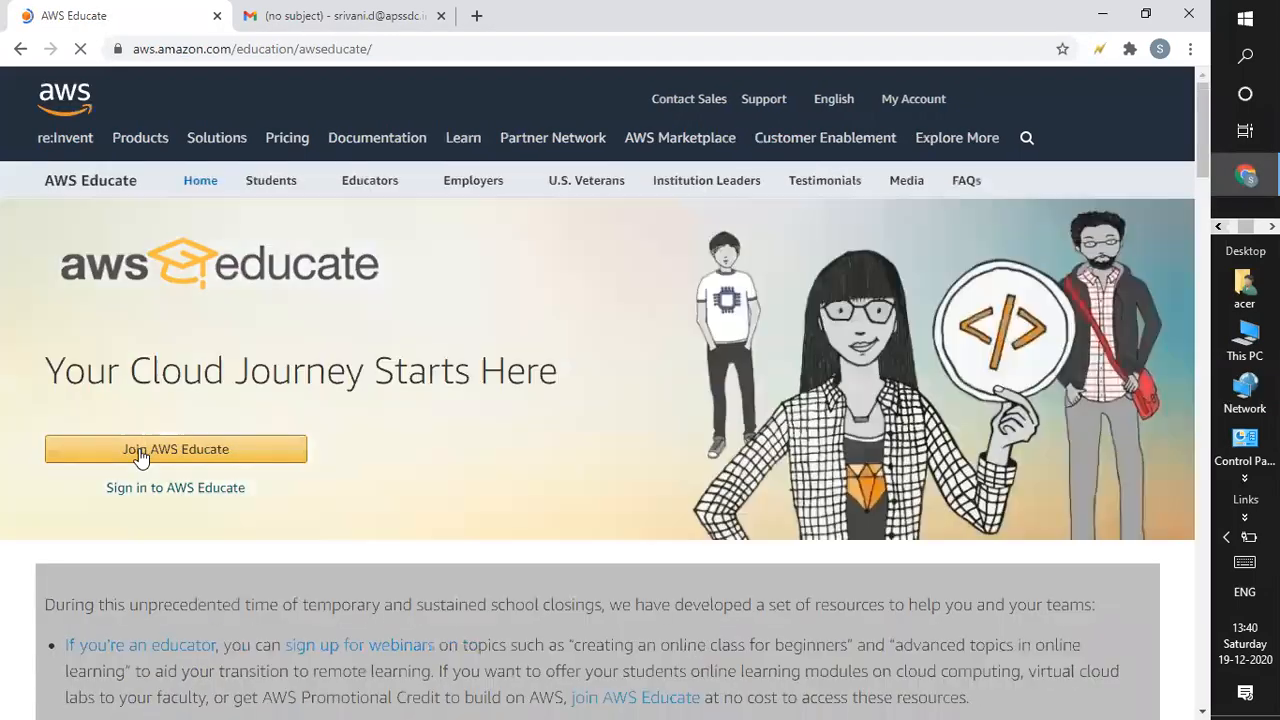
# Join AWS Educate as a Student, checking the student details spreadsheet before the details form.
pyautogui.click(140, 456)
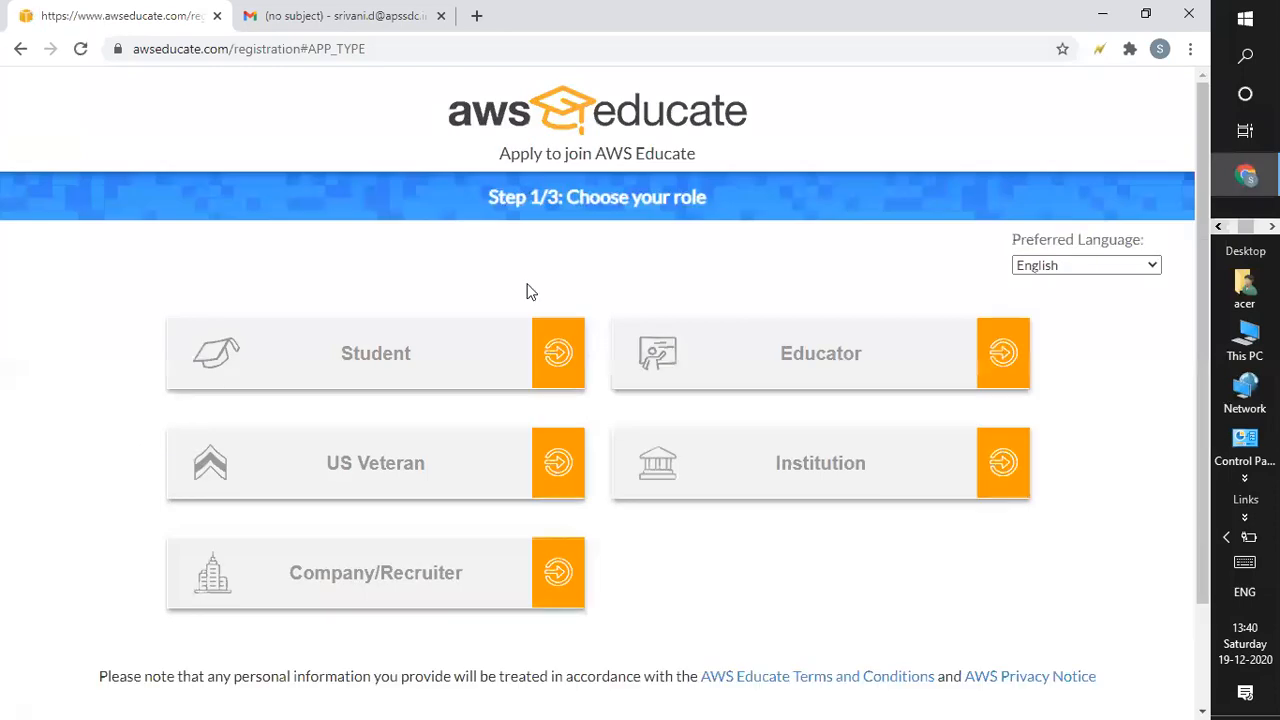
pyautogui.click(548, 360)
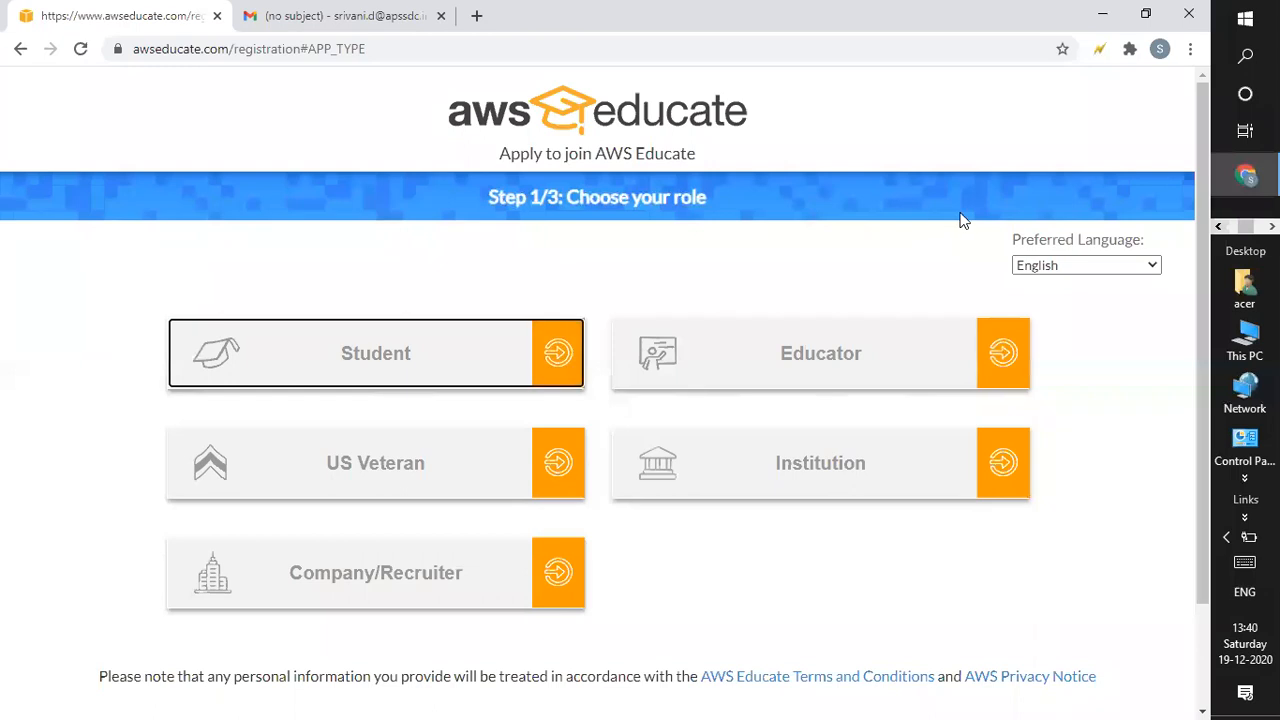
pyautogui.hotkey('alt', 'Tab')
pyautogui.hotkey('alt', 'Tab')
pyautogui.hotkey('alt', 'Tab')
pyautogui.hotkey('alt', 'Tab')
pyautogui.hotkey('alt', 'Tab')
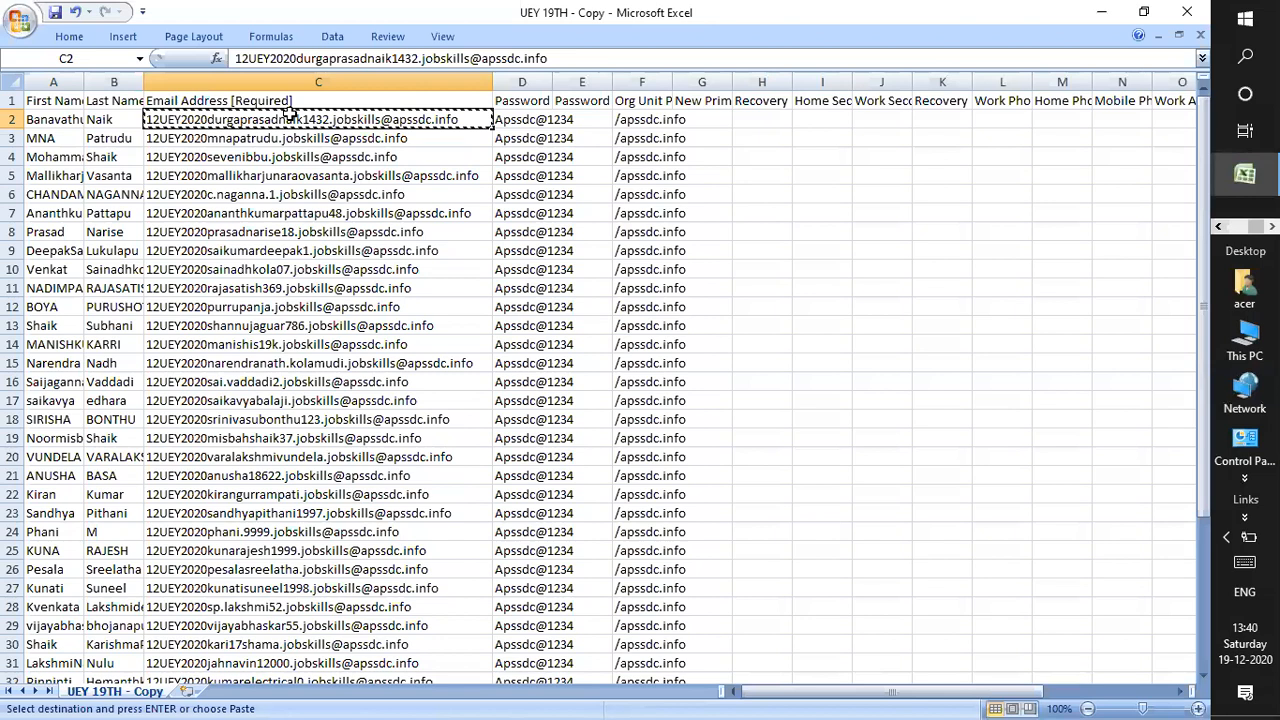
pyautogui.hotkey('alt', 'Tab')
pyautogui.hotkey('alt', 'Tab')
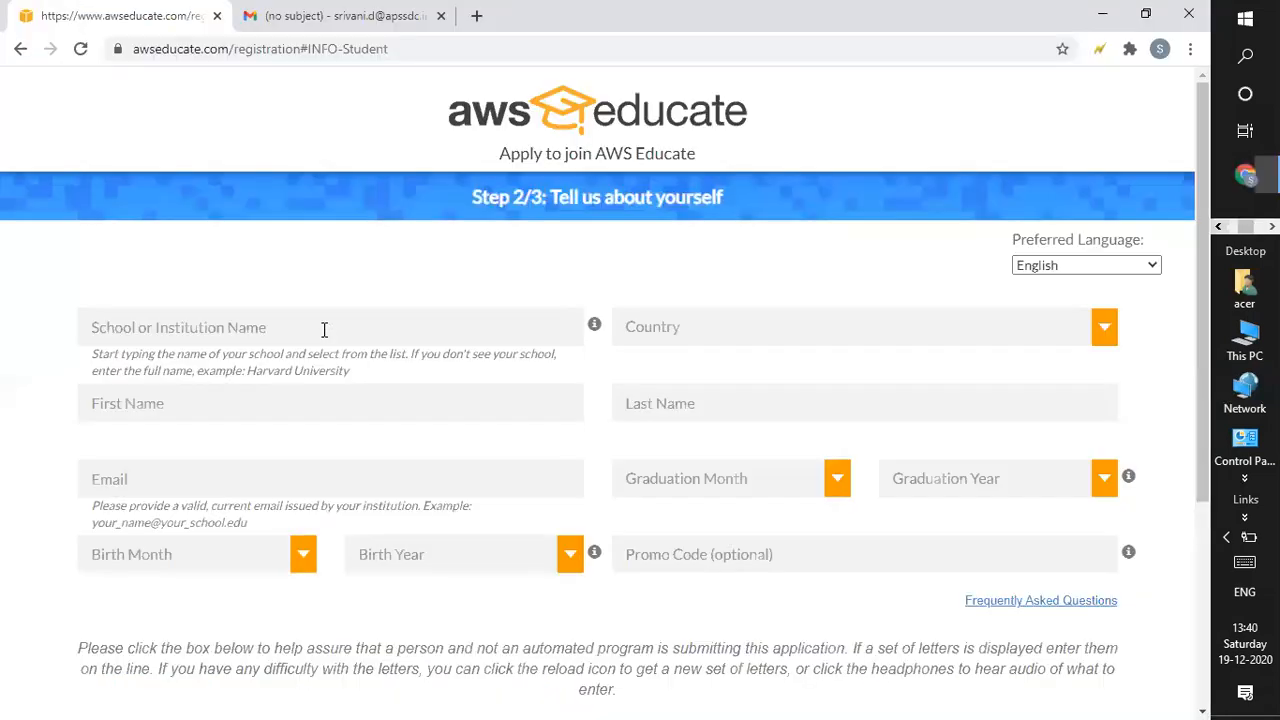
# Enter school name APSSDC and country India in capitals.
pyautogui.click(324, 330)
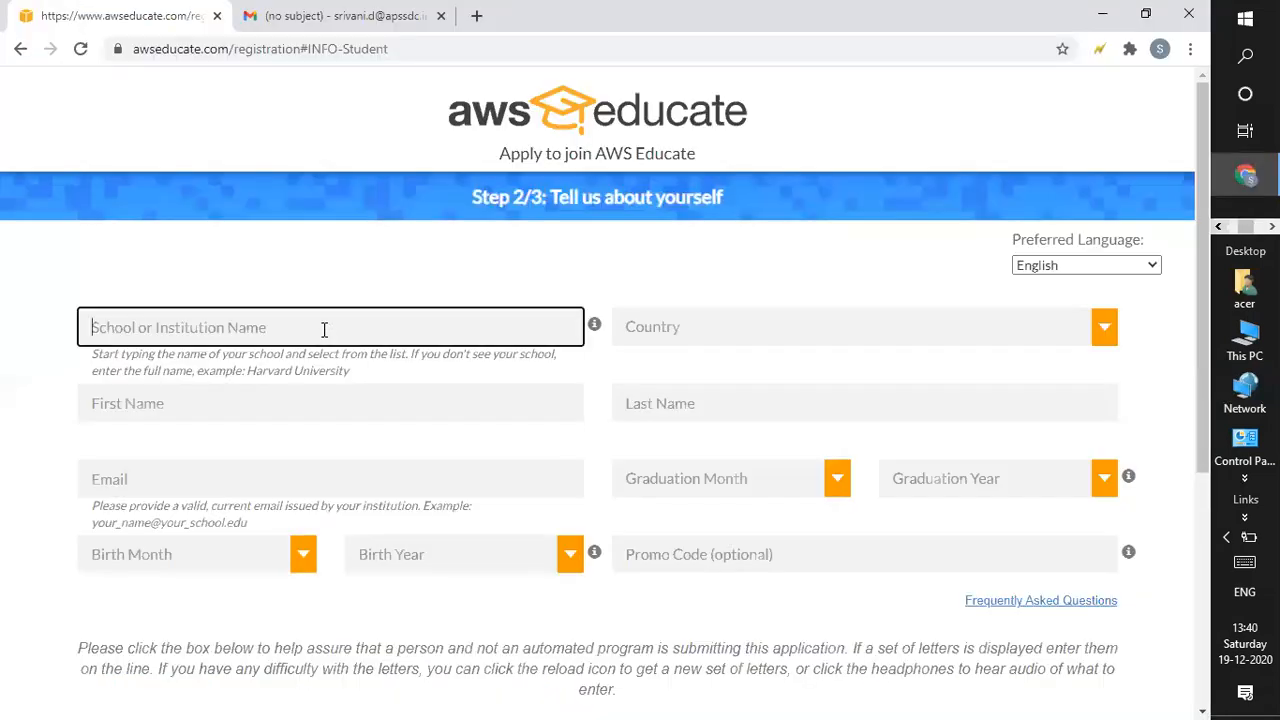
pyautogui.press('capslock')
pyautogui.write('APSSDC')
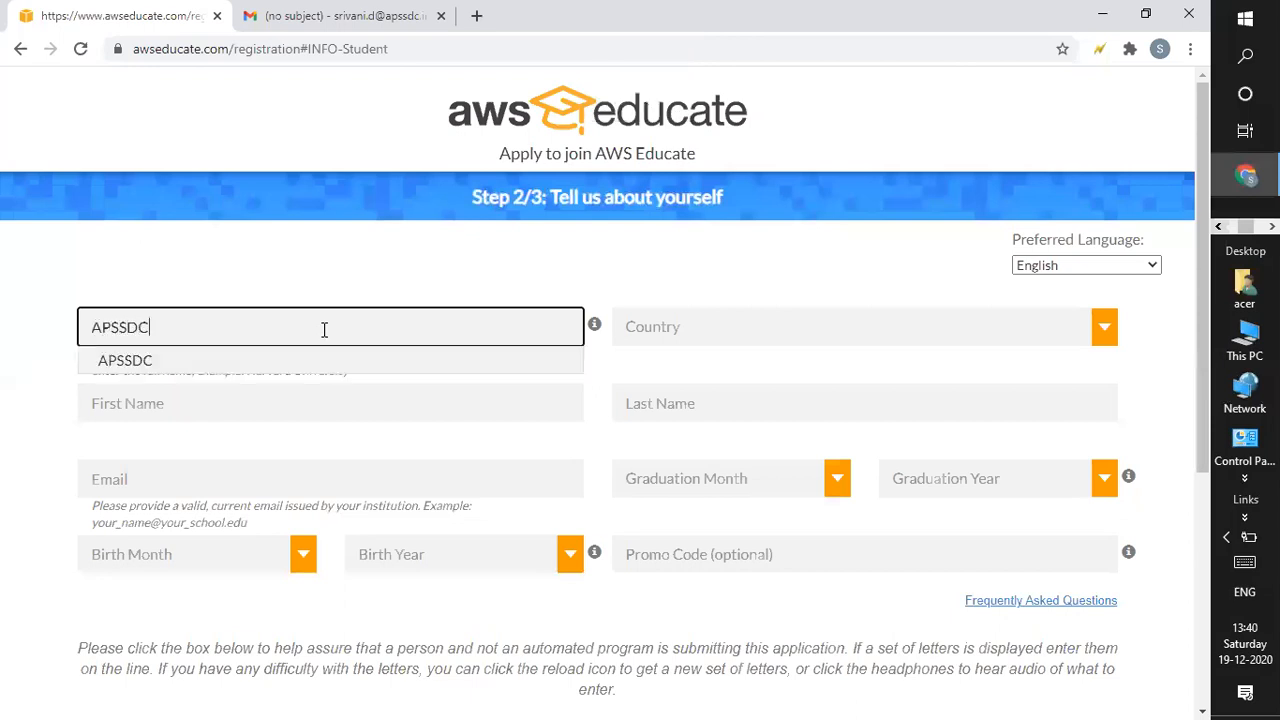
pyautogui.press('Tab')
pyautogui.write('India')
pyautogui.press('Tab')
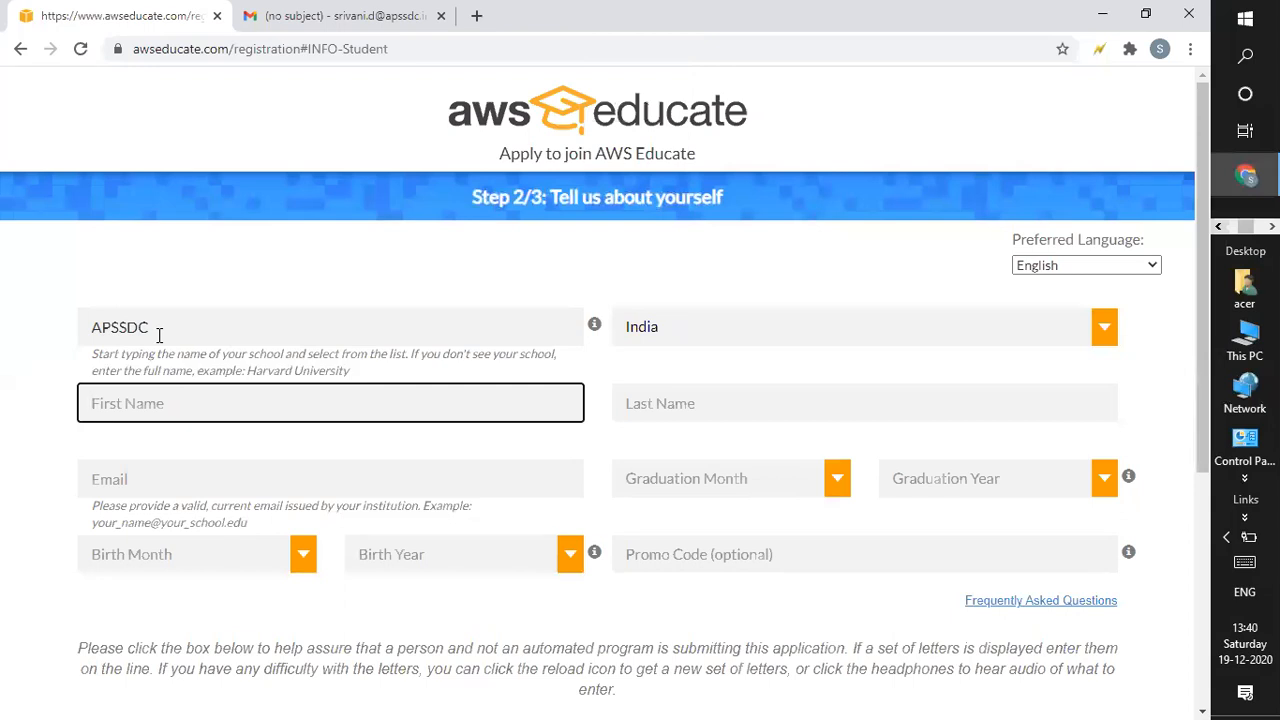
# Fill in the student's first and last name copied from row 2 of the spreadsheet.
pyautogui.click(182, 405)
pyautogui.hotkey('alt', 'Tab')
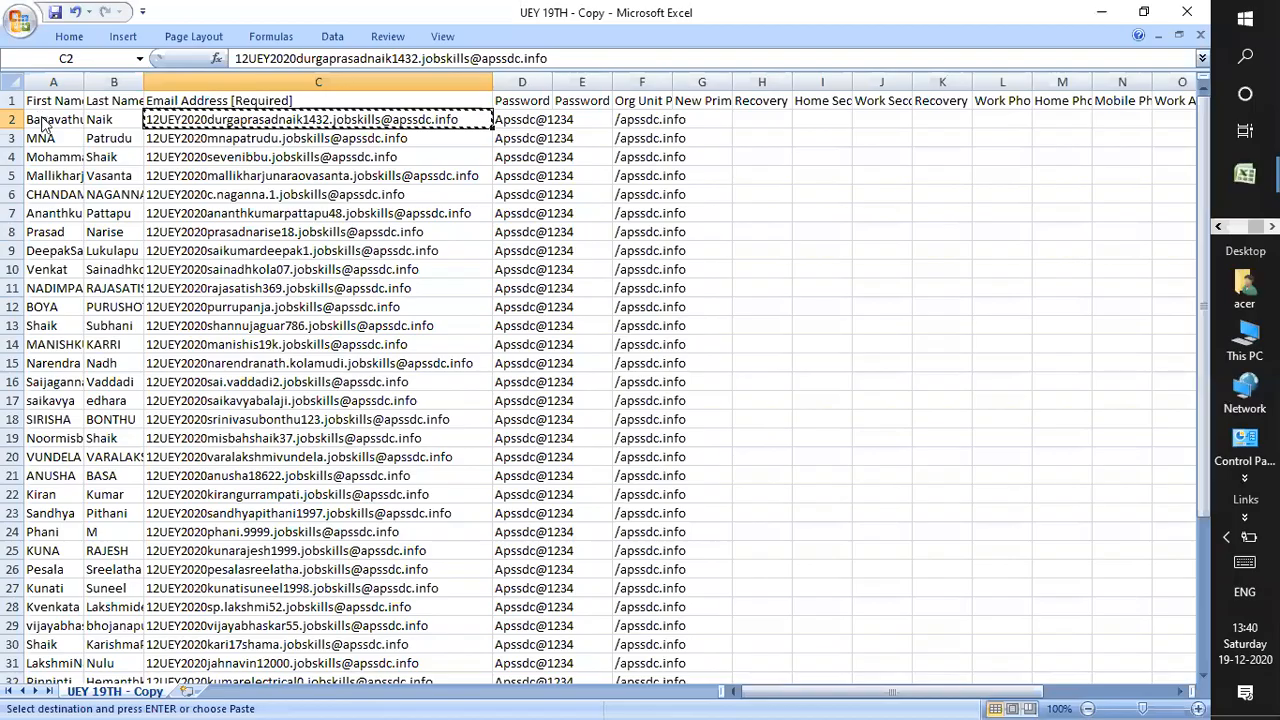
pyautogui.click(43, 123)
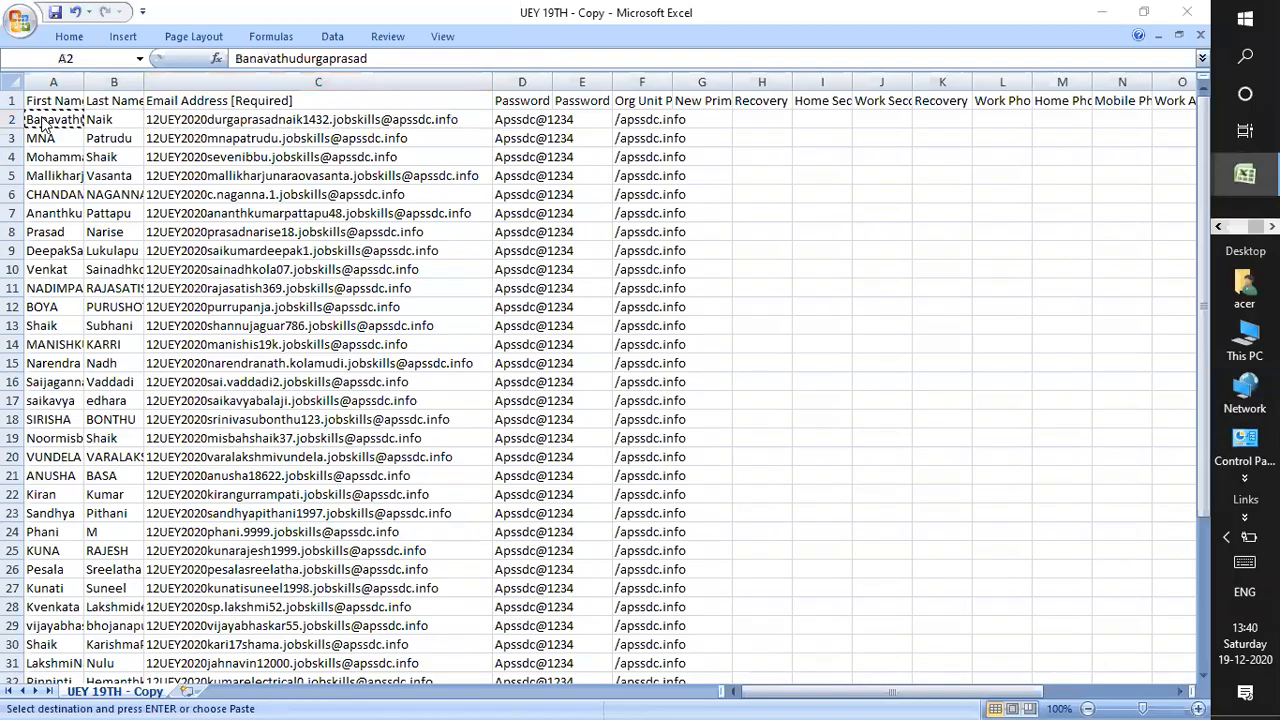
pyautogui.hotkey('alt', 'Tab')
pyautogui.press('Tab')
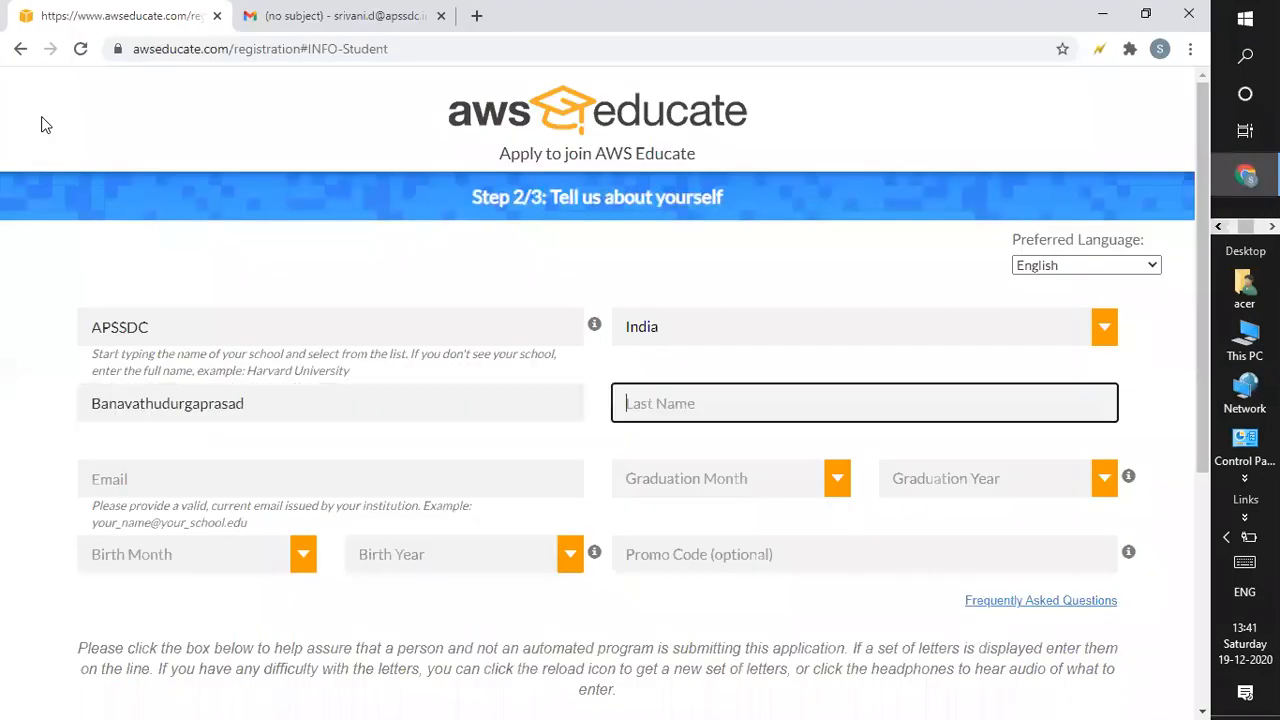
pyautogui.hotkey('alt', 'Tab')
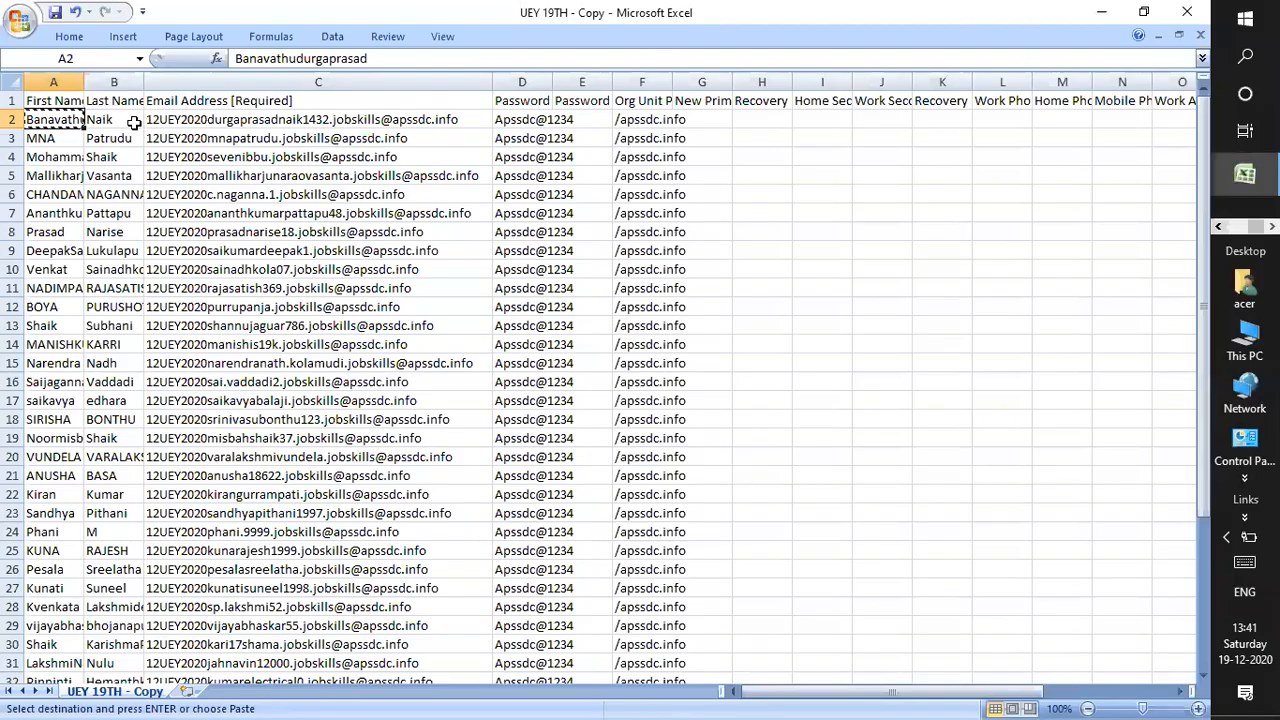
pyautogui.click(113, 120)
pyautogui.hotkey('ctrl', 'c')
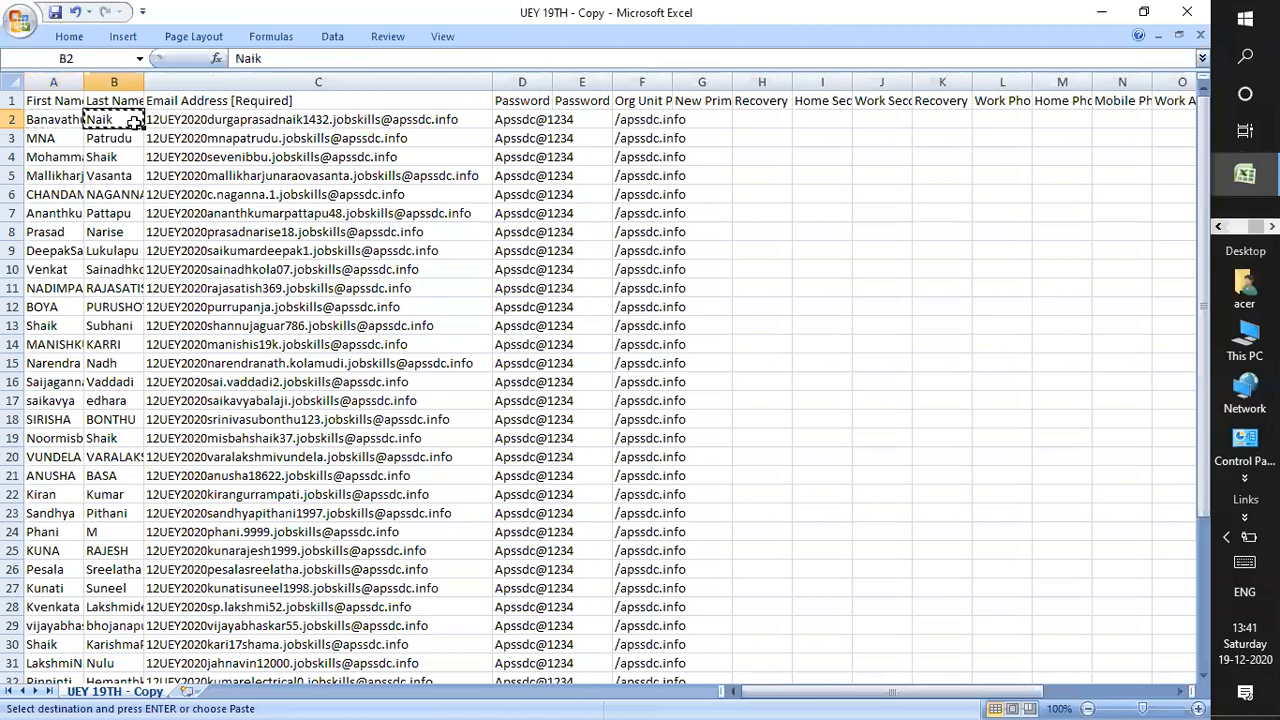
pyautogui.hotkey('alt', 'Tab')
pyautogui.hotkey('ctrl', 'v')
pyautogui.press('Tab')
# Paste the student's email address from row 2 of the spreadsheet into the email field.
pyautogui.hotkey('alt', 'Tab')
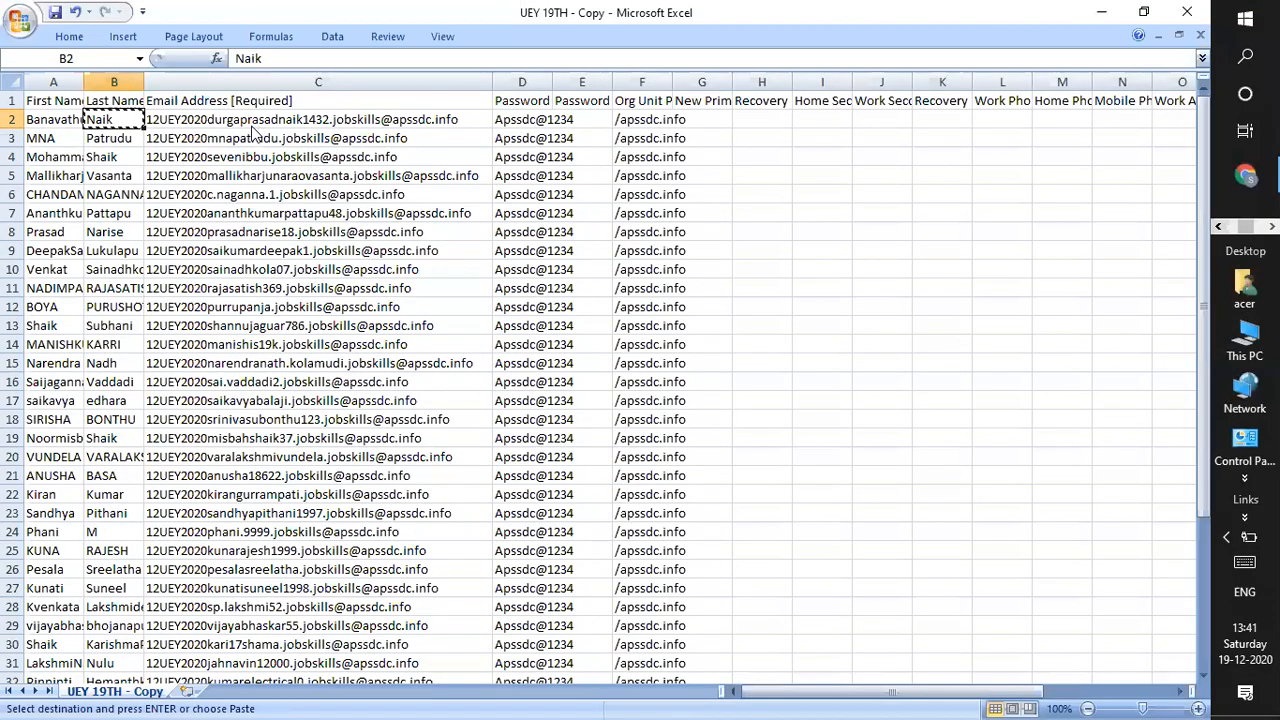
pyautogui.click(252, 127)
pyautogui.hotkey('ctrl', 'c')
pyautogui.hotkey('alt', 'Tab')
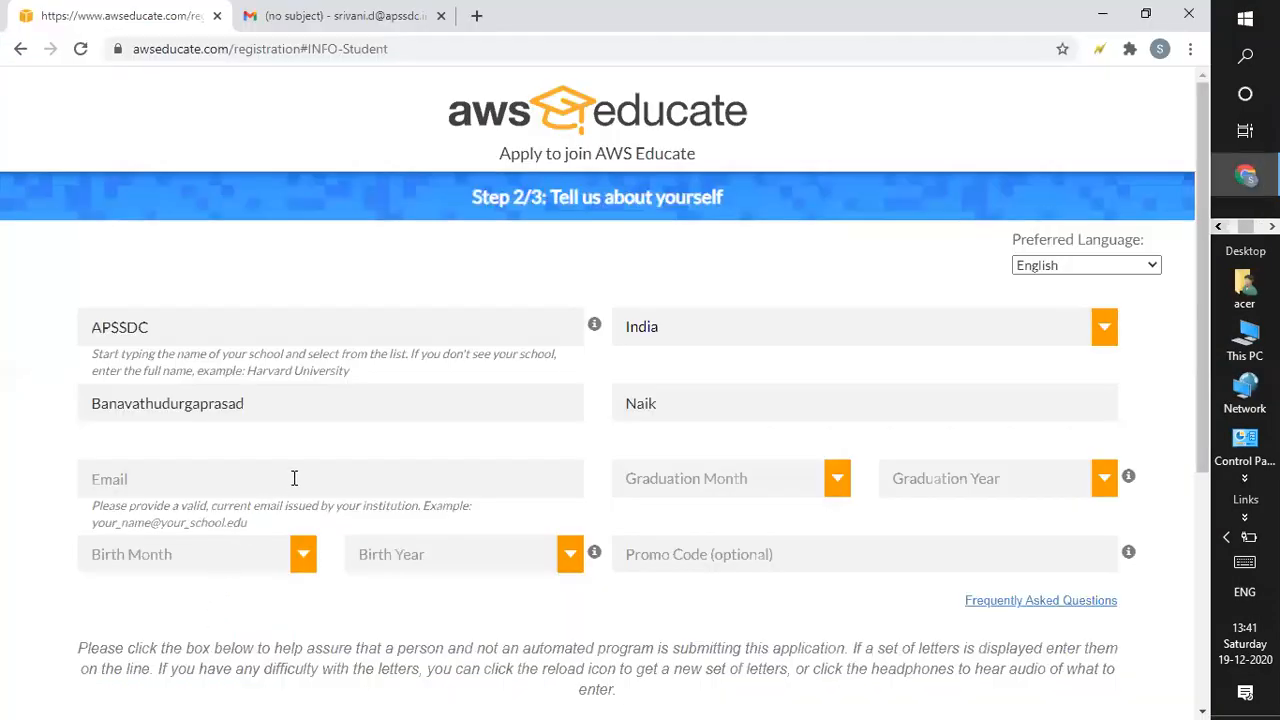
pyautogui.click(294, 478)
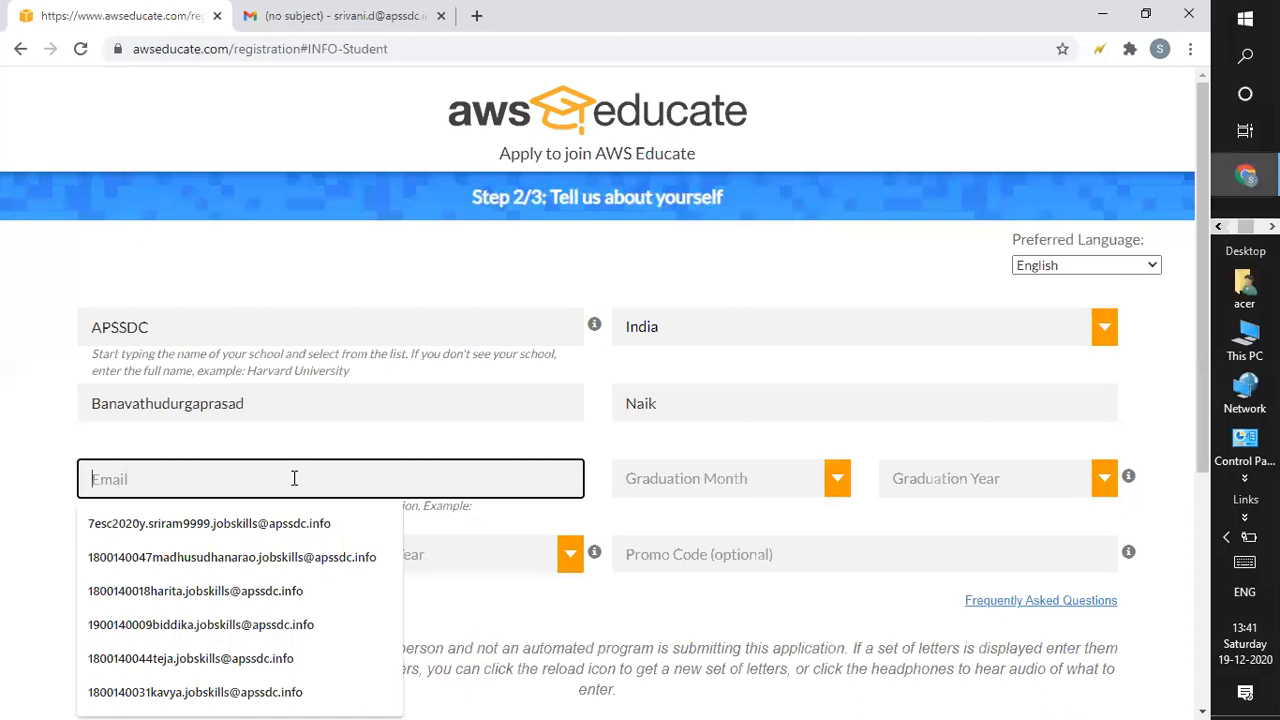
pyautogui.hotkey('ctrl', 'v')
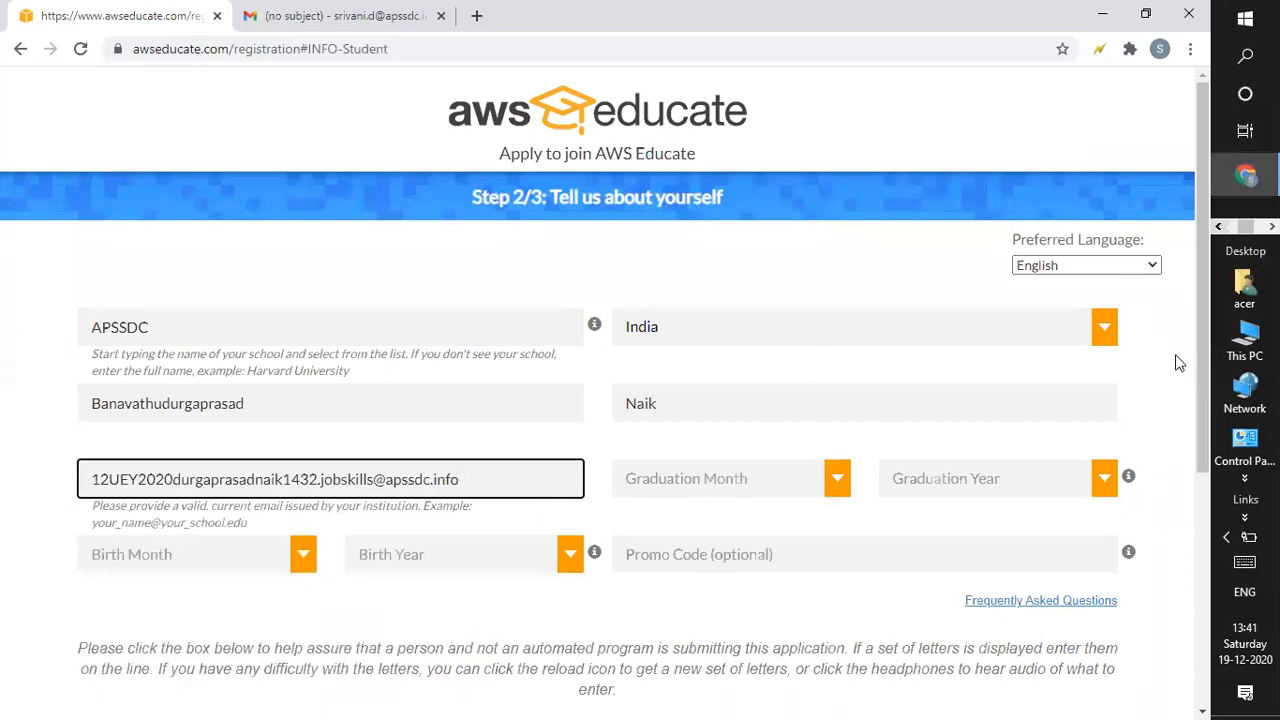
# Set the graduation date to month 11, year 2021.
pyautogui.moveTo(1198, 385); pyautogui.dragTo(1175, 431)
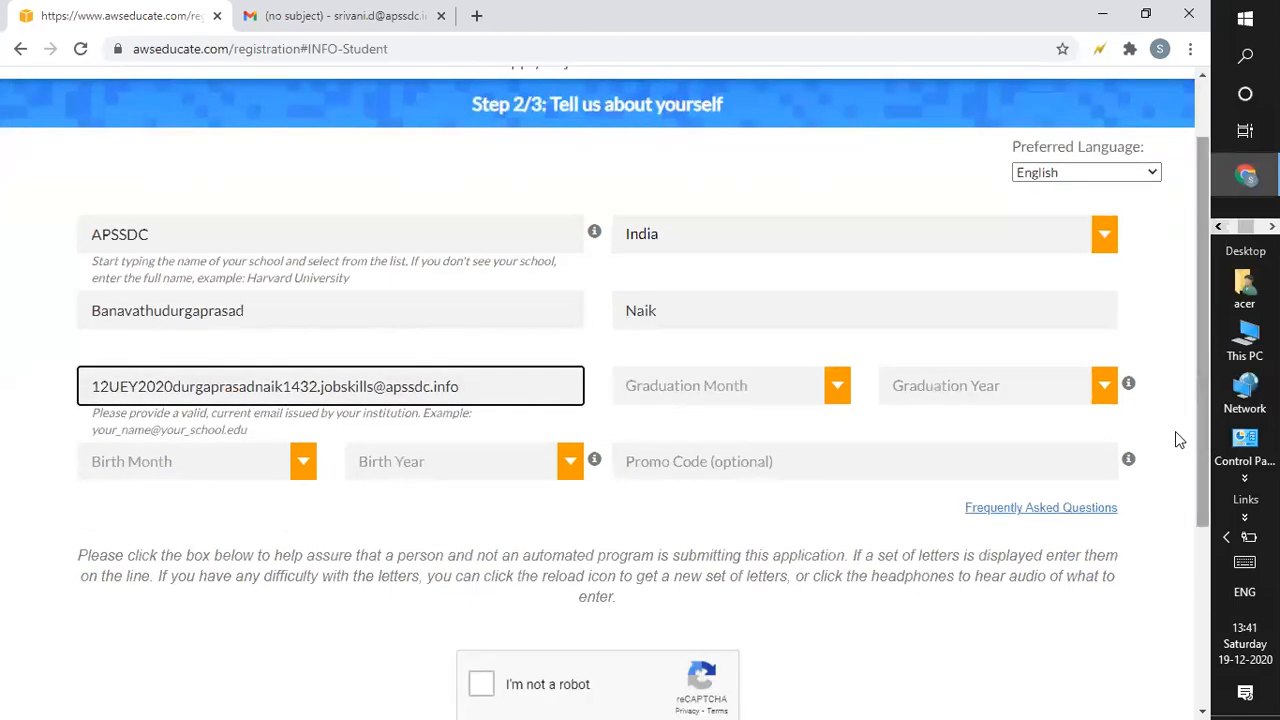
pyautogui.click(840, 392)
pyautogui.click(690, 630)
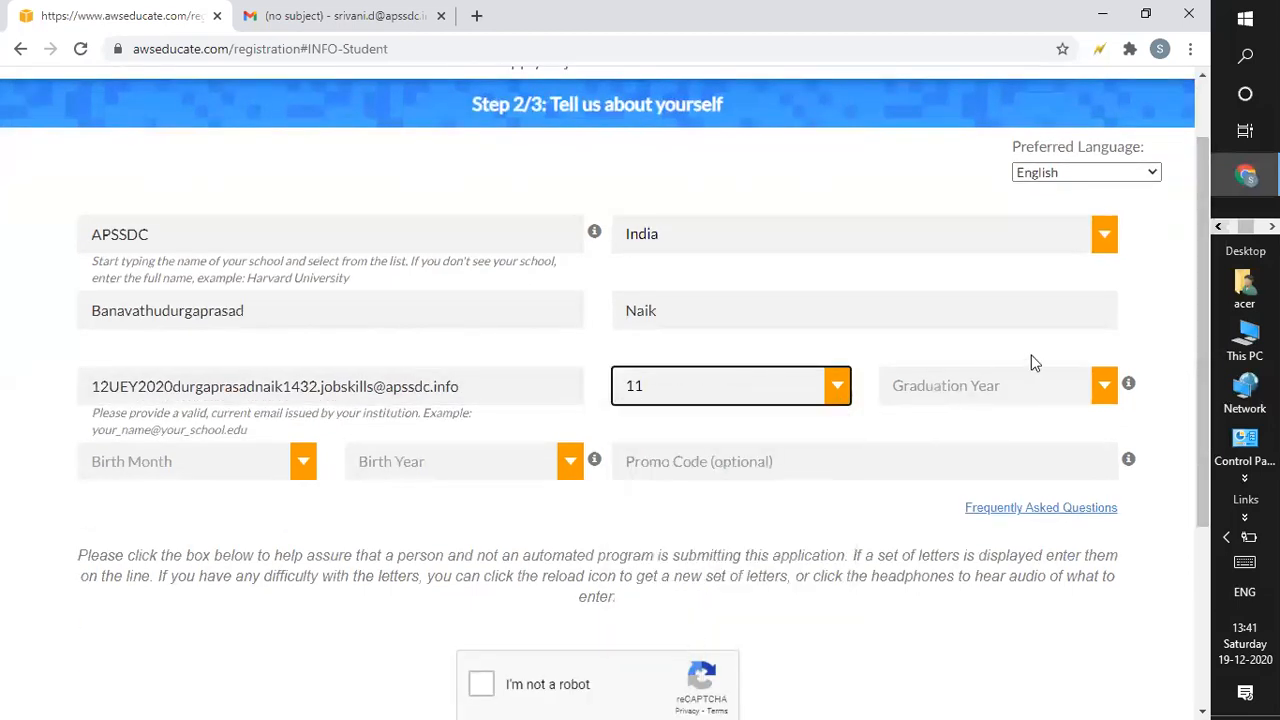
pyautogui.click(1108, 391)
pyautogui.press('Down')
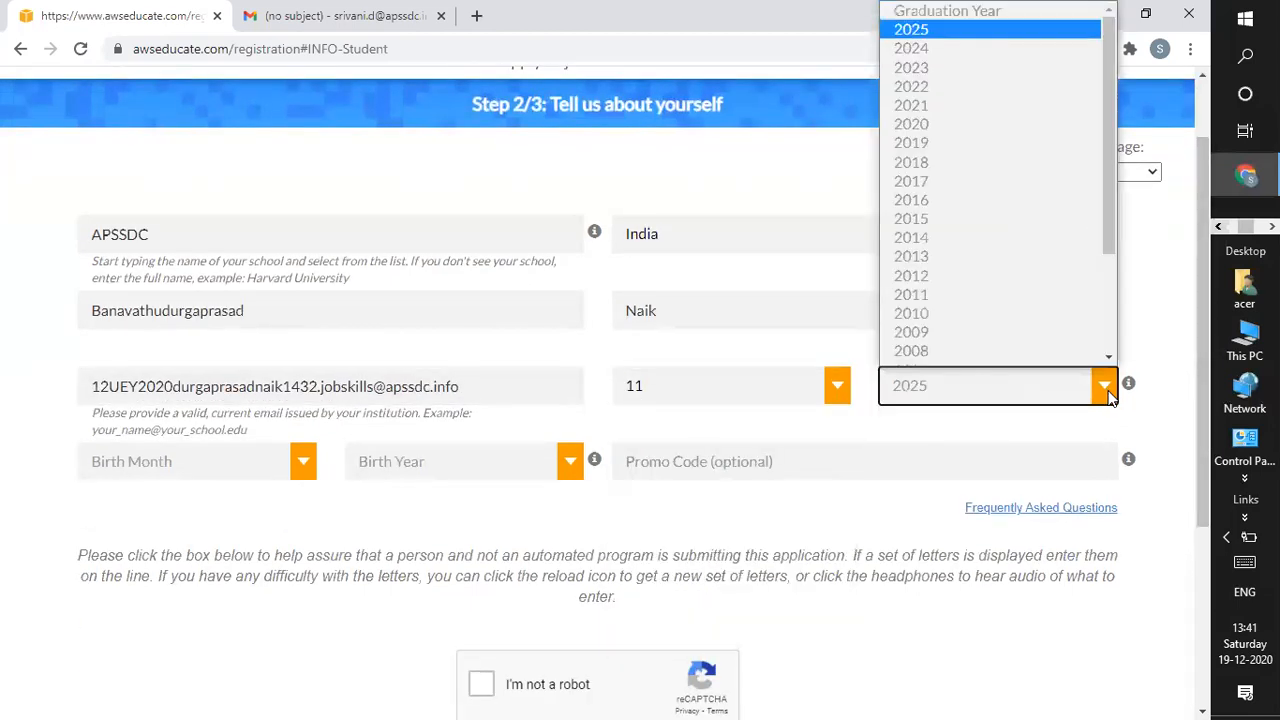
pyautogui.press('Down')
pyautogui.press('Down')
pyautogui.press('Down')
pyautogui.press('Down')
pyautogui.click(917, 456)
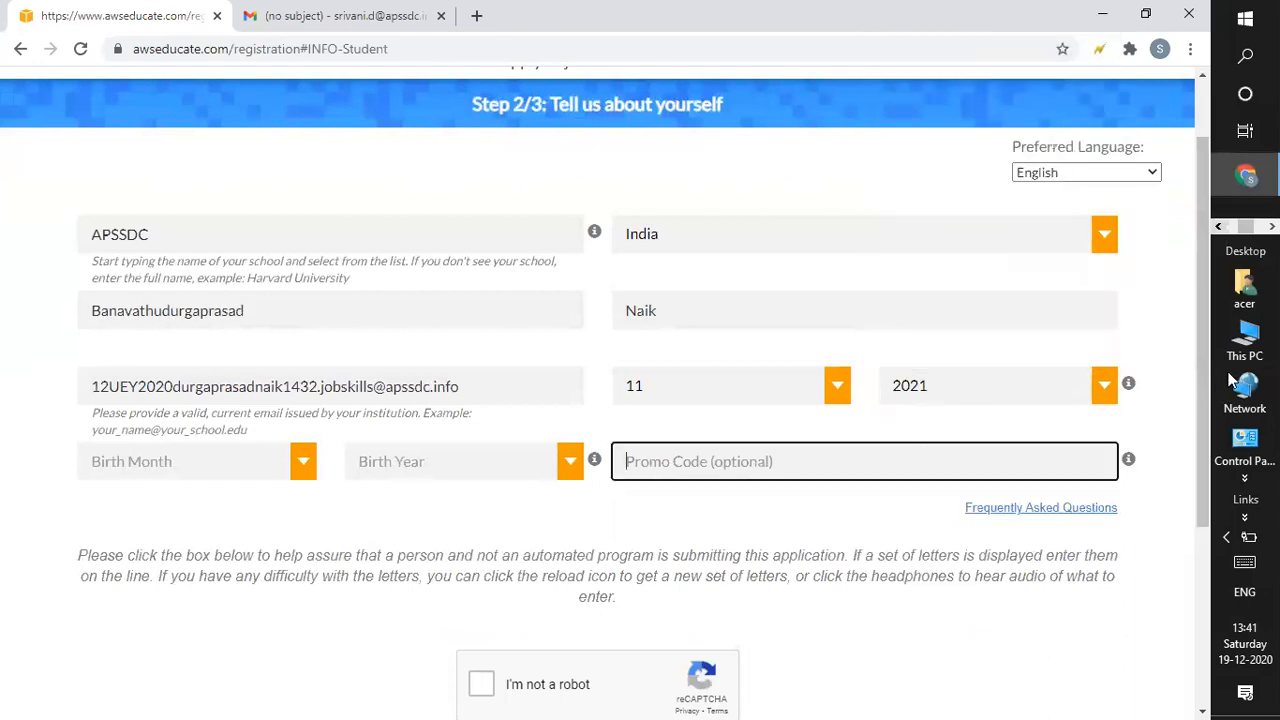
# Set the birth date to month 7, year 1990 and tick 'I'm not a robot'.
pyautogui.moveTo(1195, 374); pyautogui.dragTo(1206, 421)
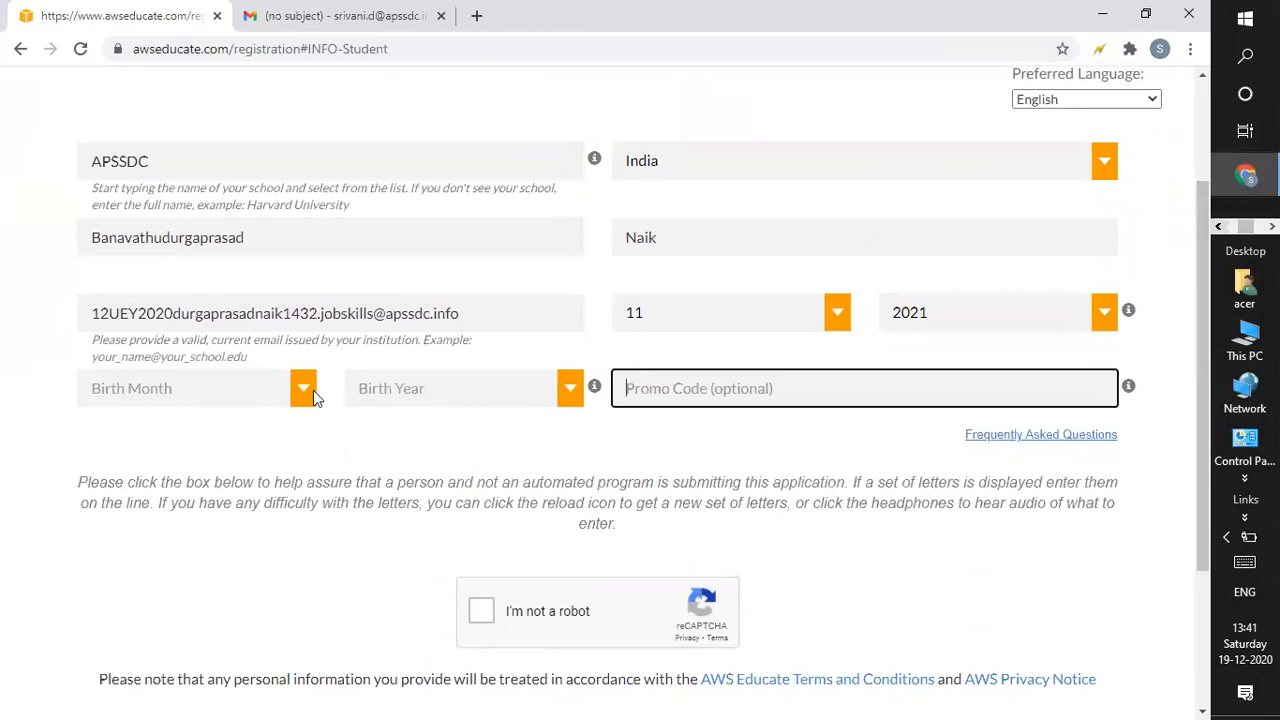
pyautogui.click(303, 389)
pyautogui.press('Return')
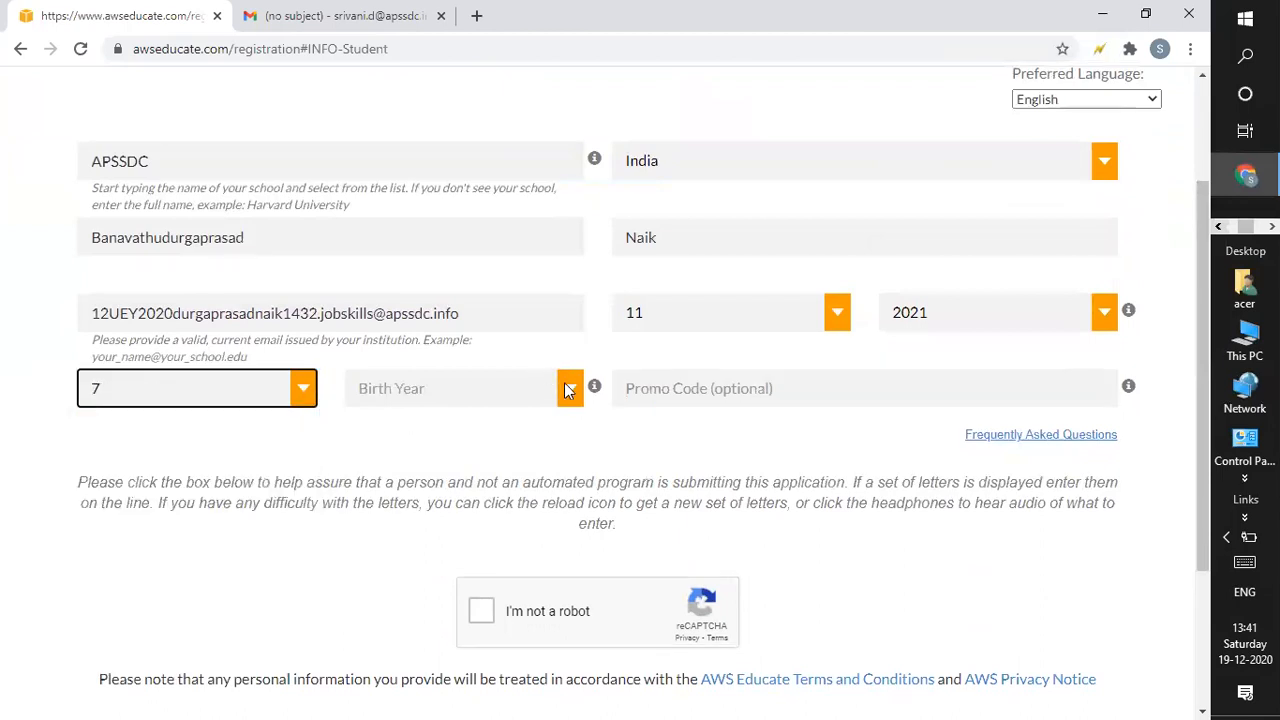
pyautogui.click(567, 389)
pyautogui.write('1990')
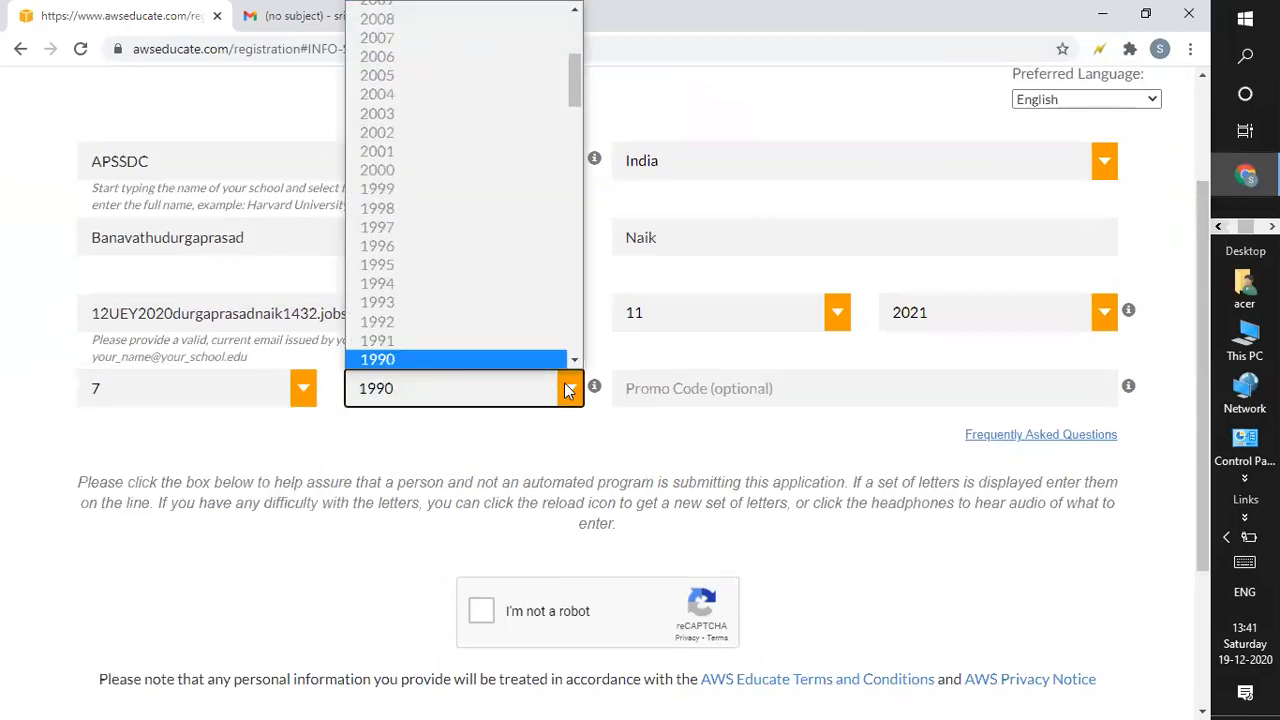
pyautogui.press('Return')
pyautogui.click(479, 613)
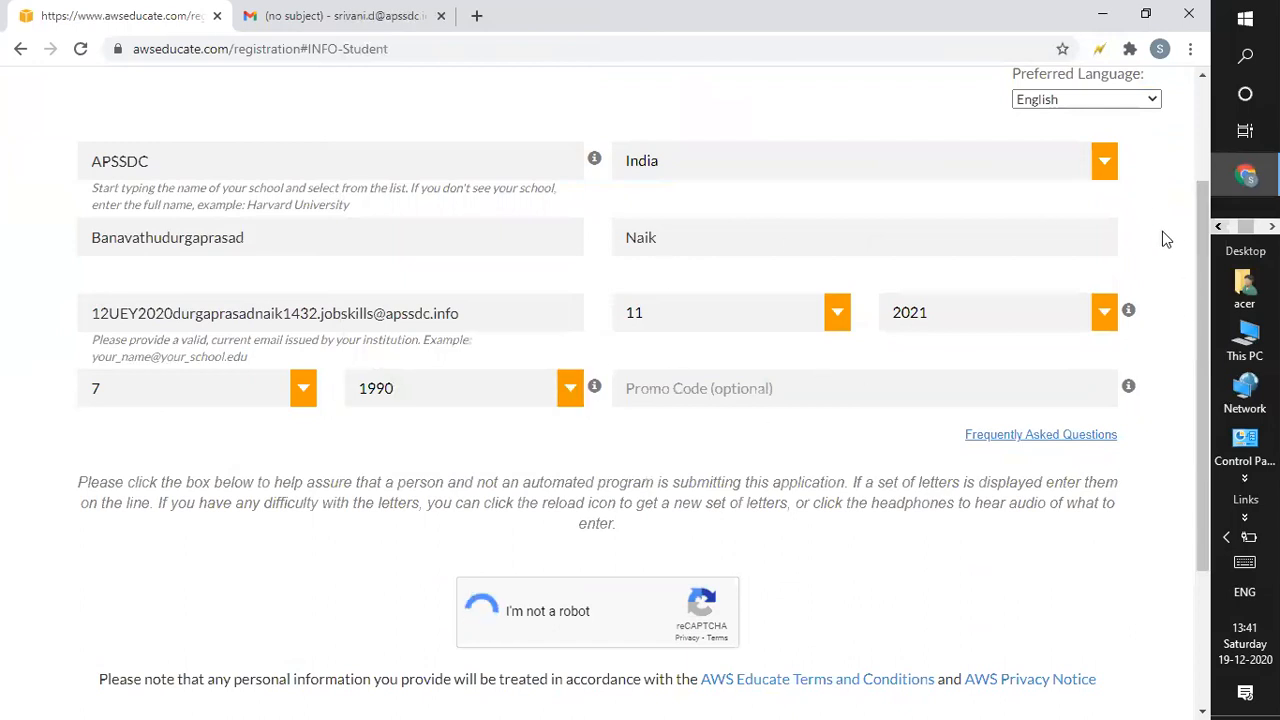
pyautogui.scroll(-3, 1181, 387)
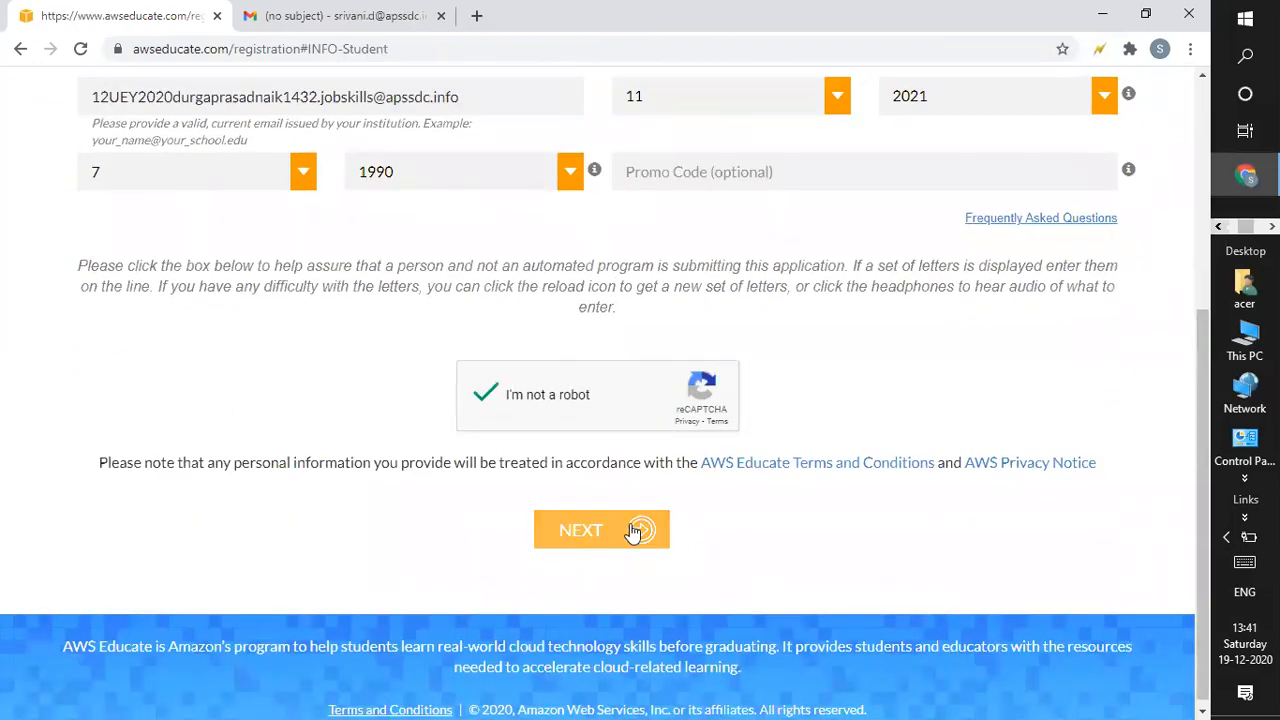
# Continue to the terms step and tick I Agree on the Terms & Conditions.
pyautogui.click(633, 531)
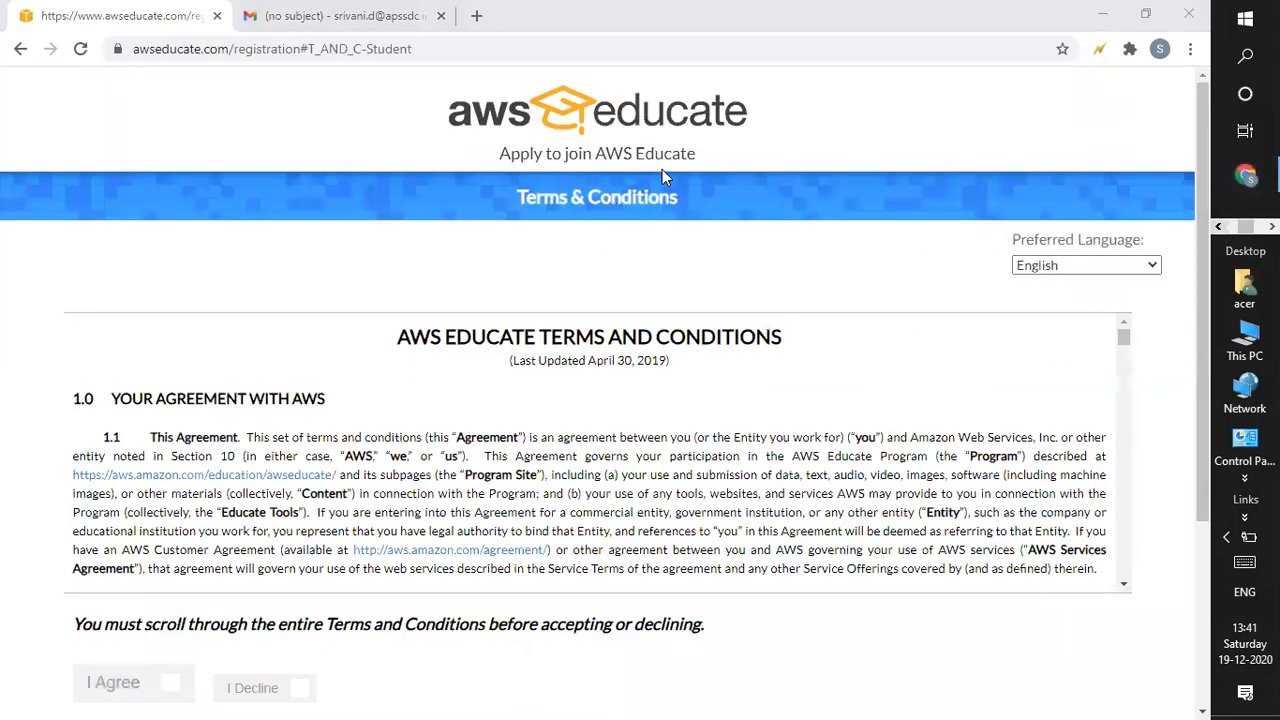
pyautogui.click(1121, 343)
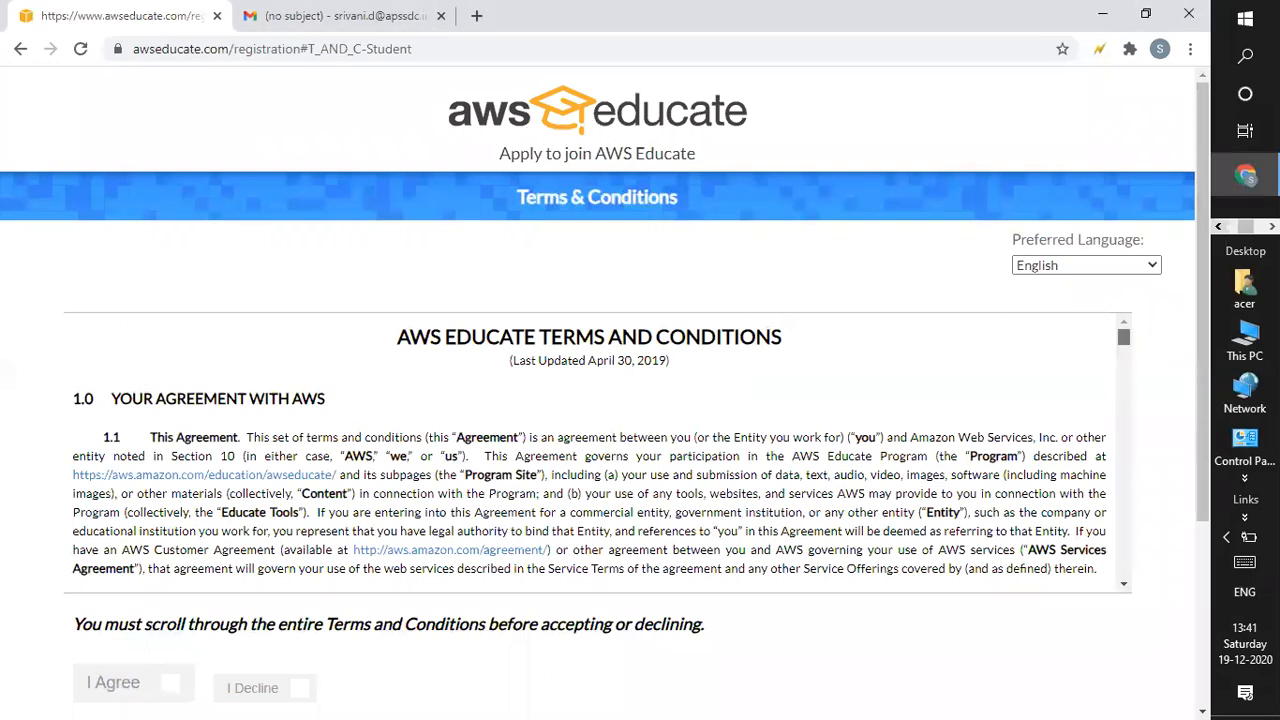
pyautogui.scroll(-15, 1118, 583)
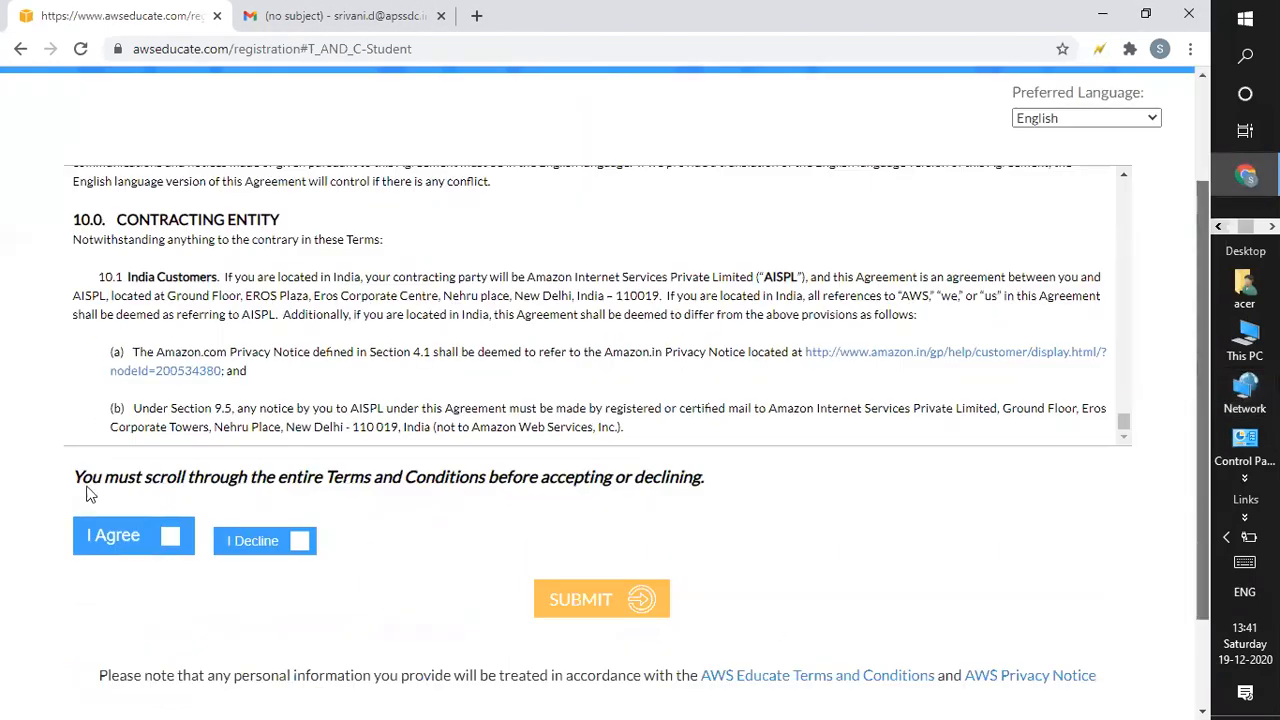
pyautogui.scroll(-2, 90, 490)
pyautogui.click(170, 416)
# Submit the student application, then move to the Gmail tab.
pyautogui.scroll(3, 969, 293)
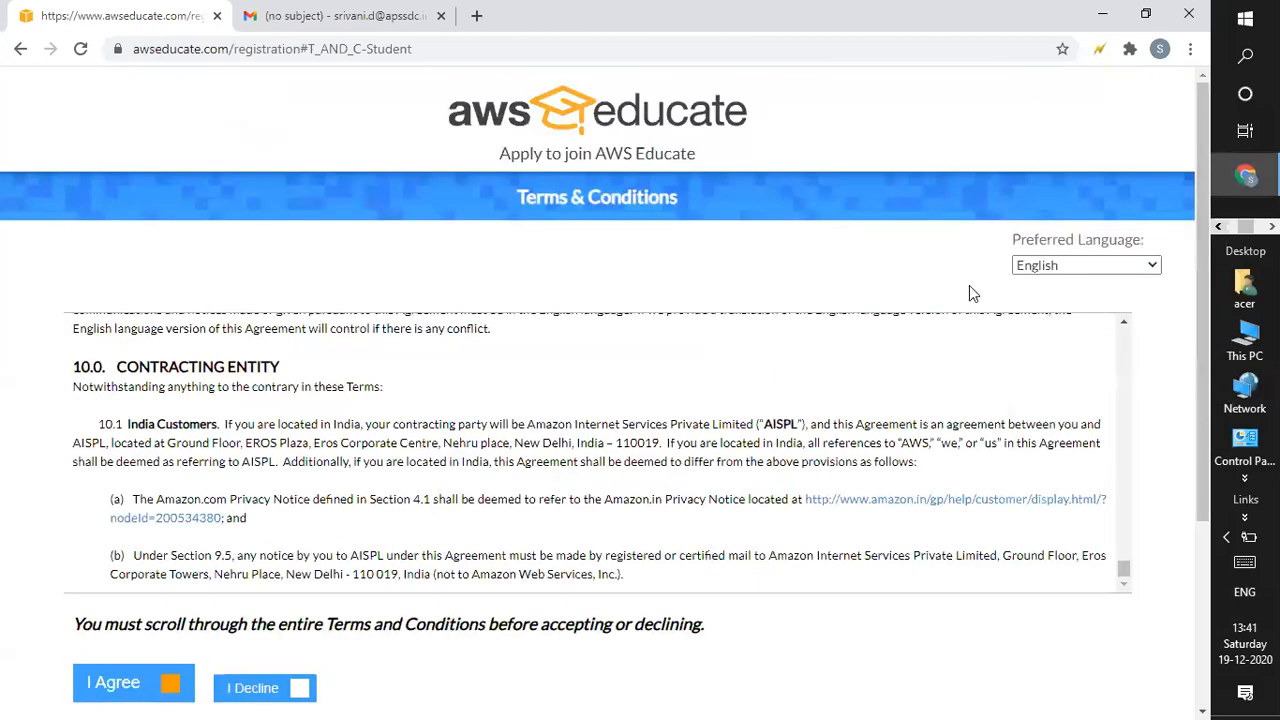
pyautogui.scroll(-3, 1201, 309)
pyautogui.click(628, 472)
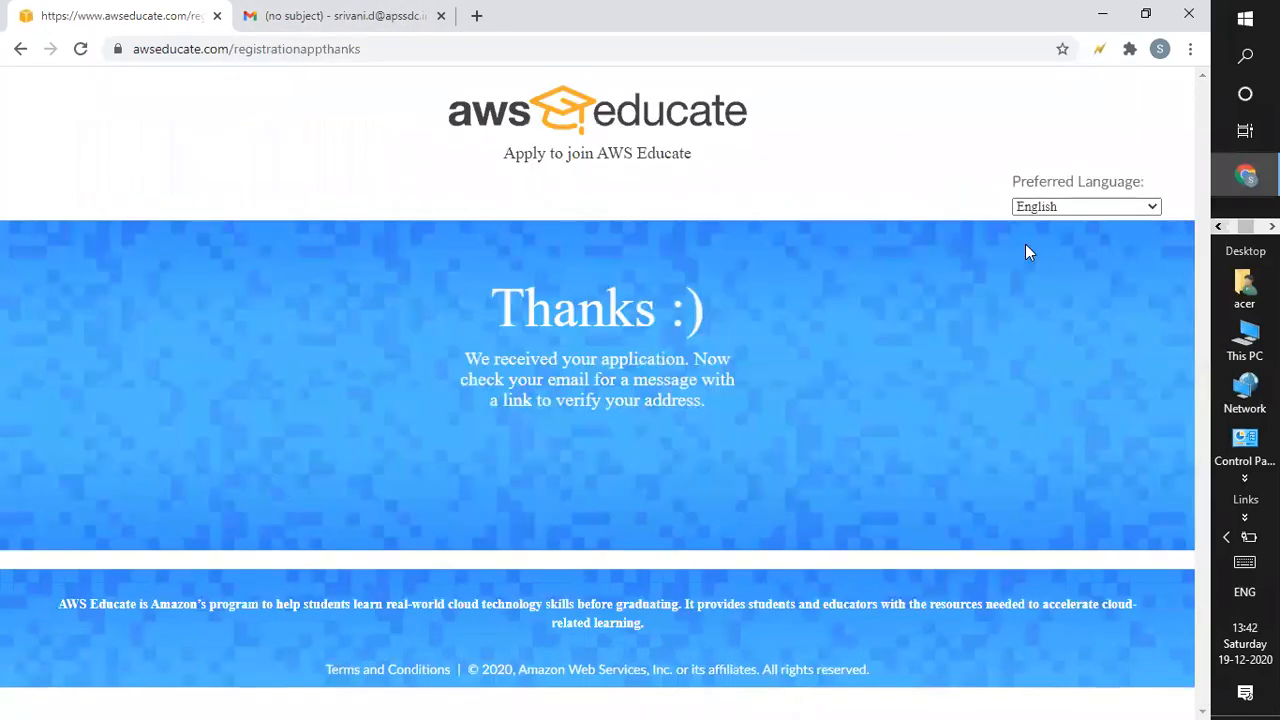
pyautogui.click(366, 14)
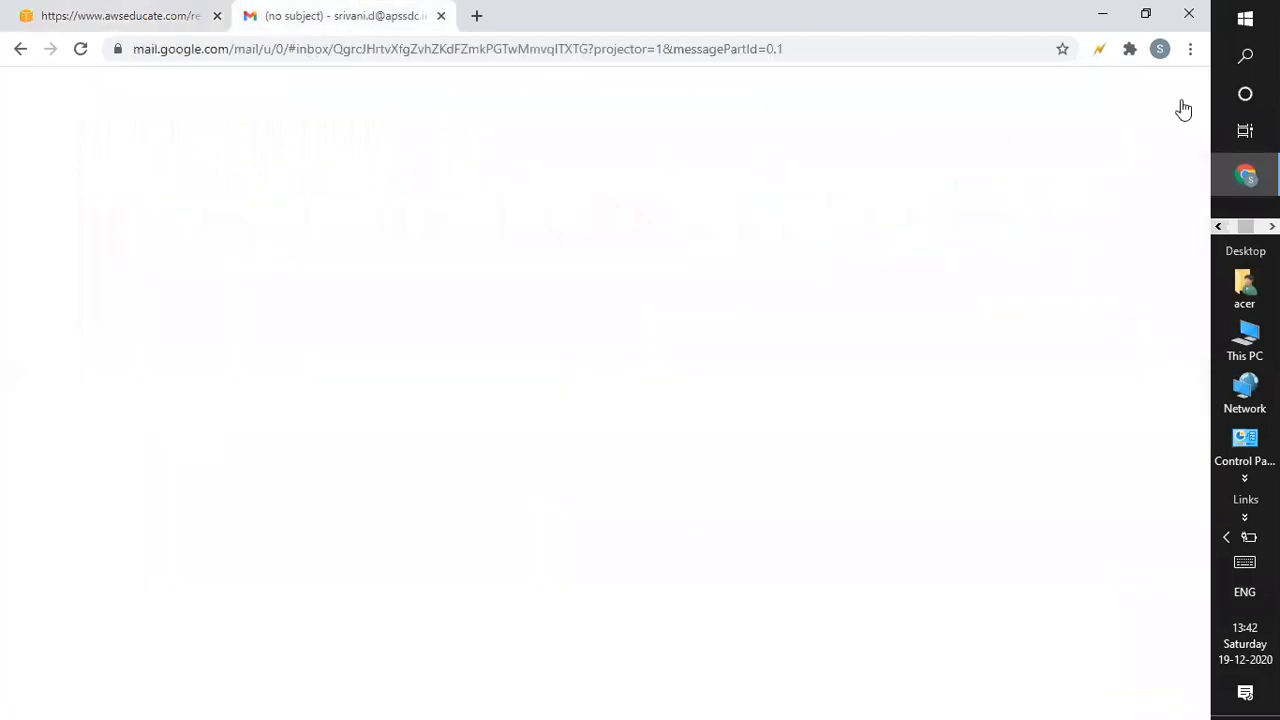
# Close the attachment preview, recheck the confirmation, and sign out of the current Google account.
pyautogui.click(20, 48)
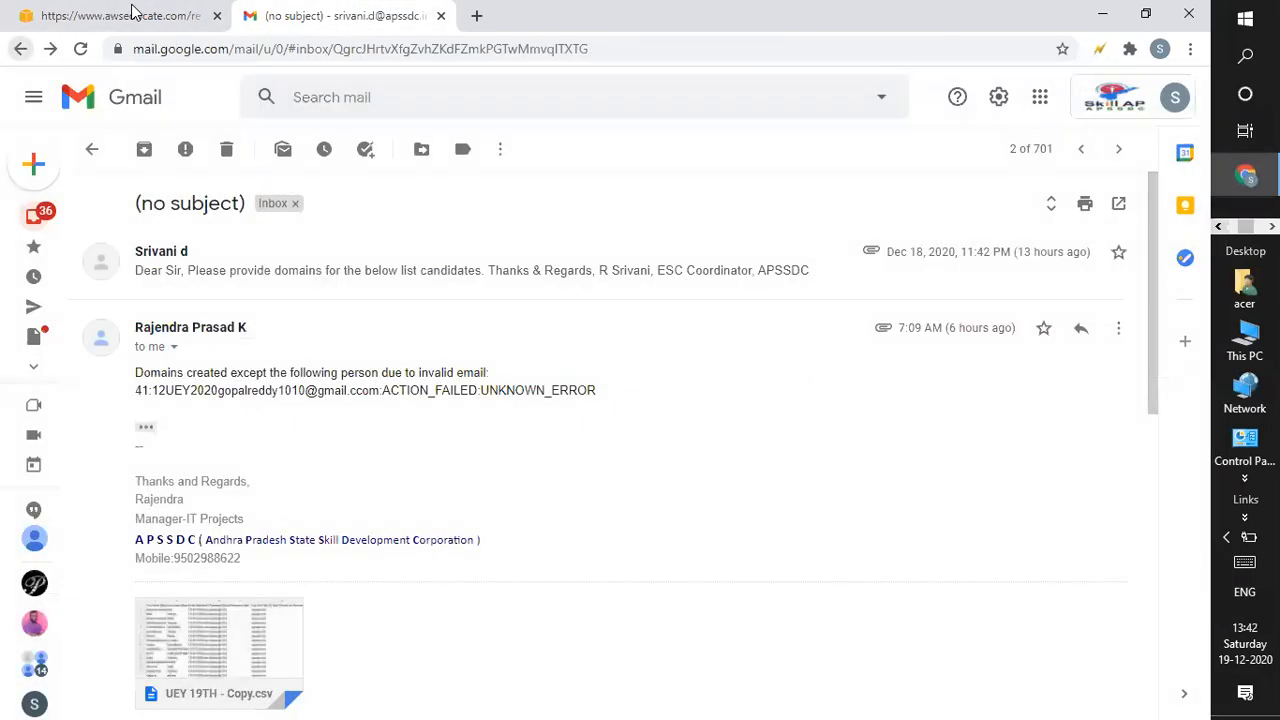
pyautogui.click(128, 14)
pyautogui.click(331, 15)
pyautogui.click(1175, 97)
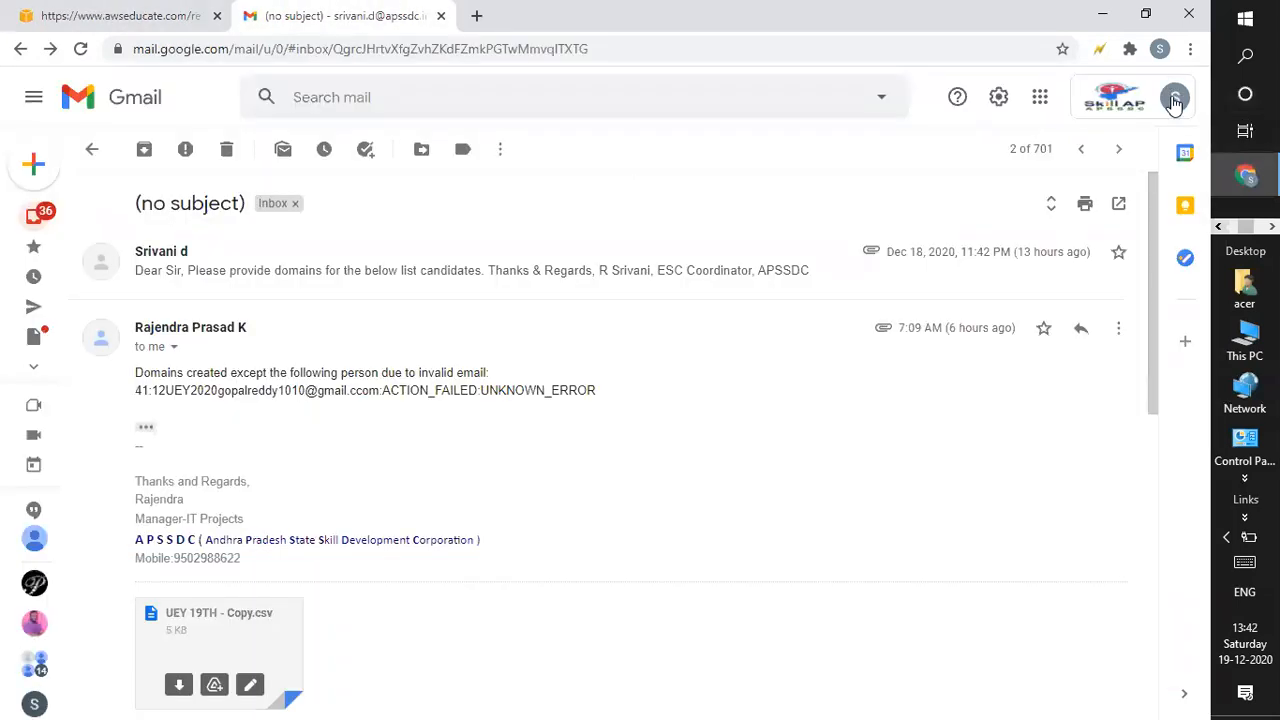
pyautogui.scroll(-5, 1100, 545)
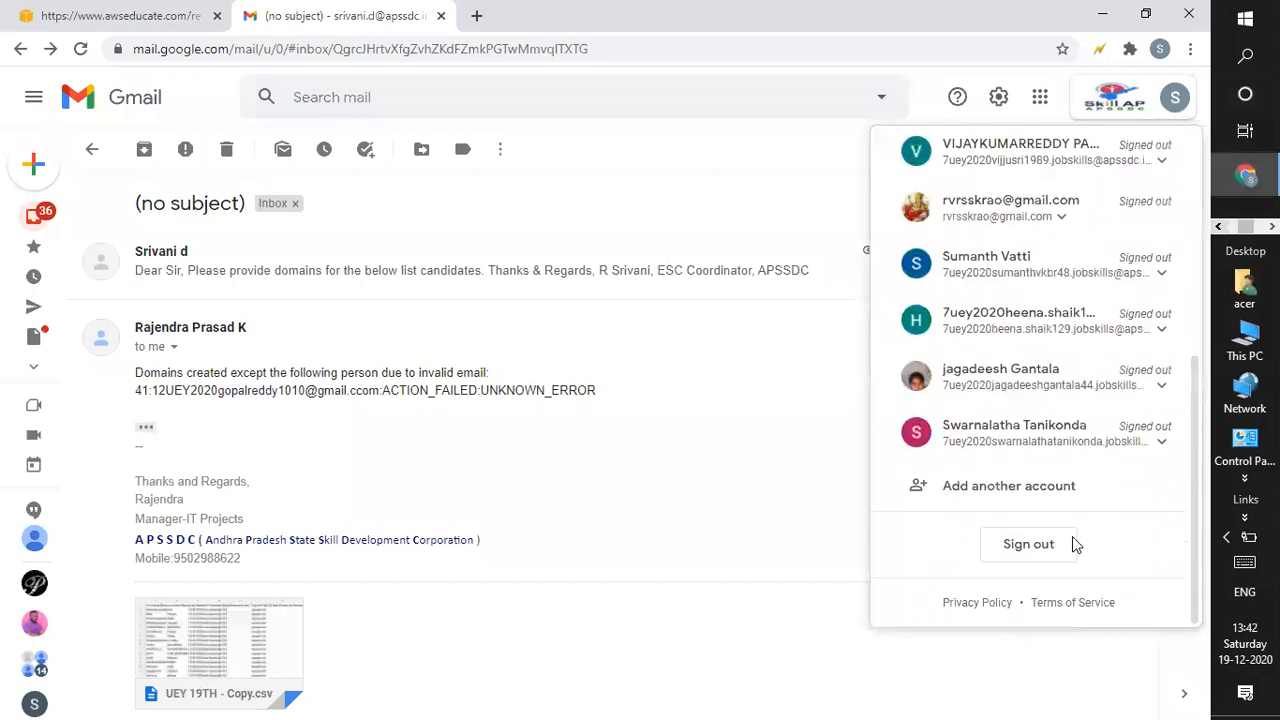
pyautogui.click(1013, 545)
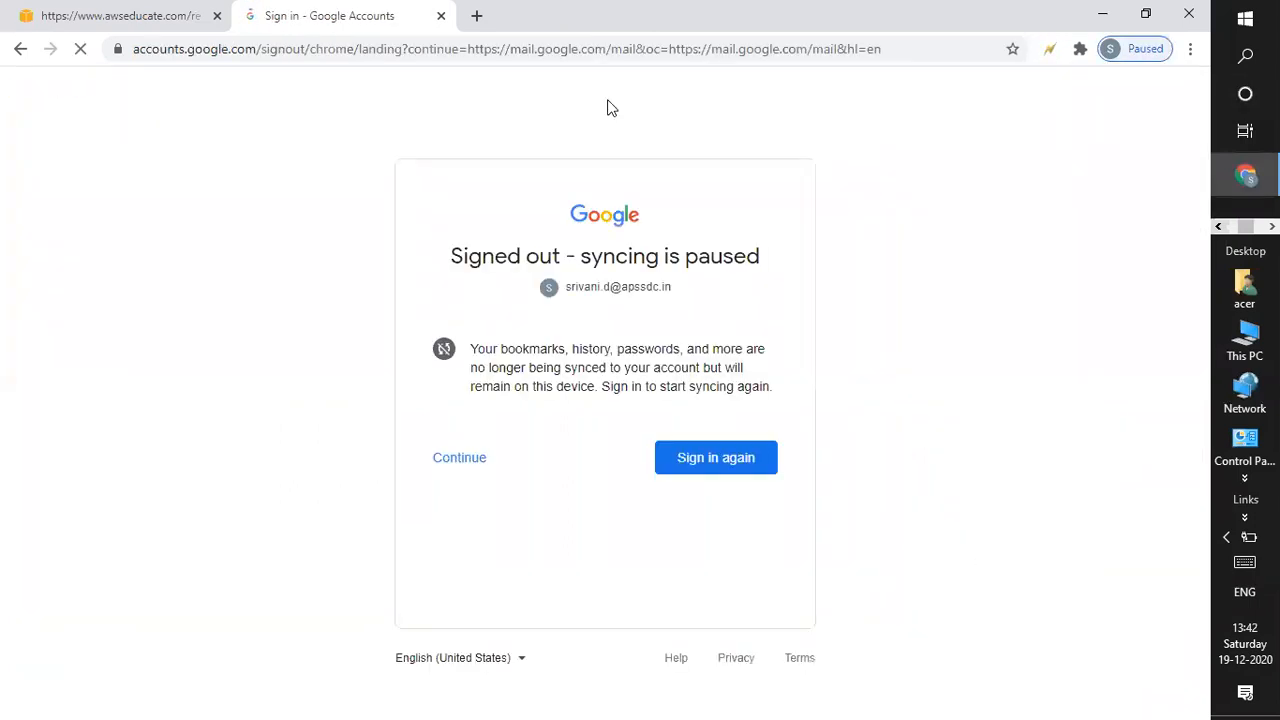
# Sign in with another account using the pasted student email and their password.
pyautogui.click(737, 460)
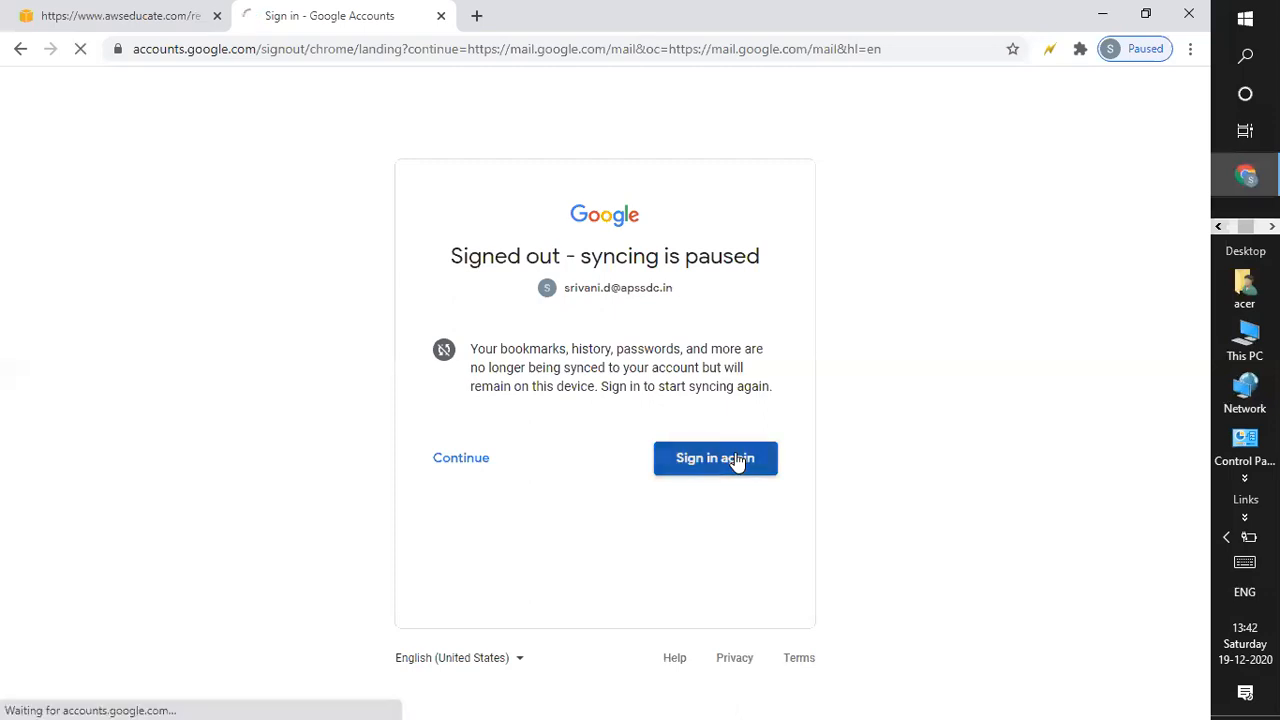
pyautogui.click(22, 50)
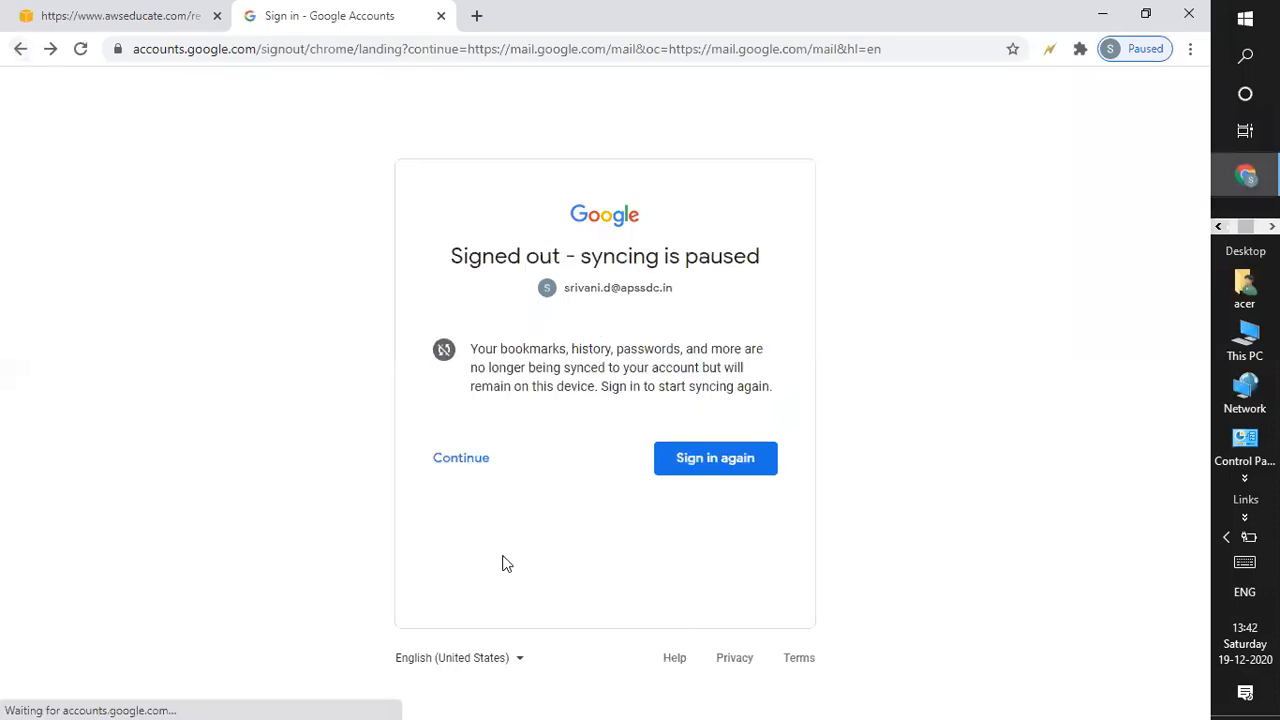
pyautogui.click(455, 458)
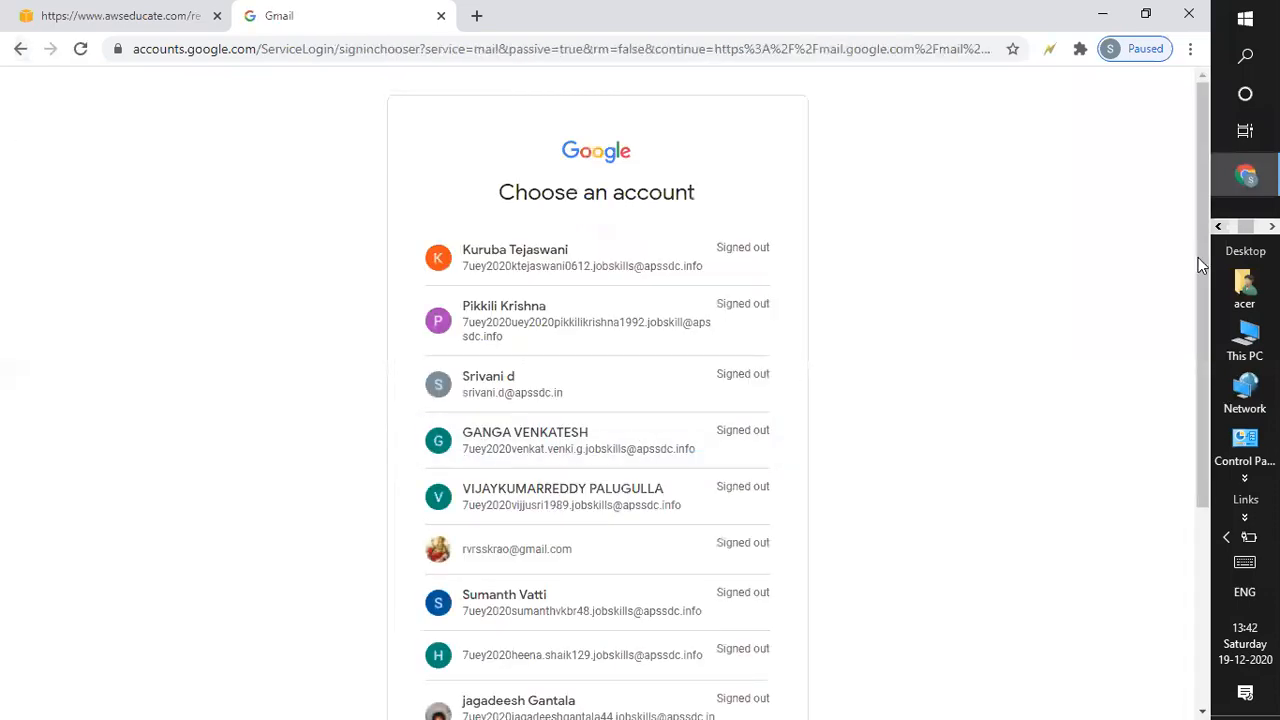
pyautogui.scroll(-3, 1198, 300)
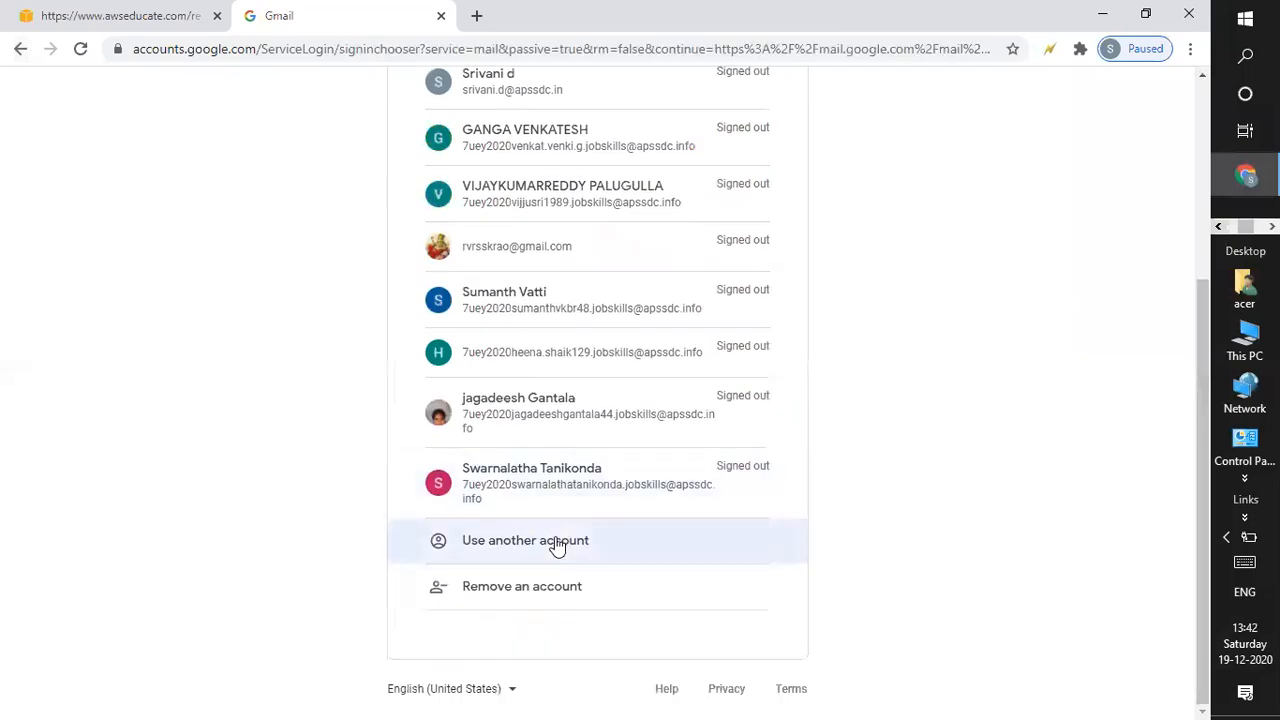
pyautogui.click(556, 540)
pyautogui.hotkey('ctrl', 'v')
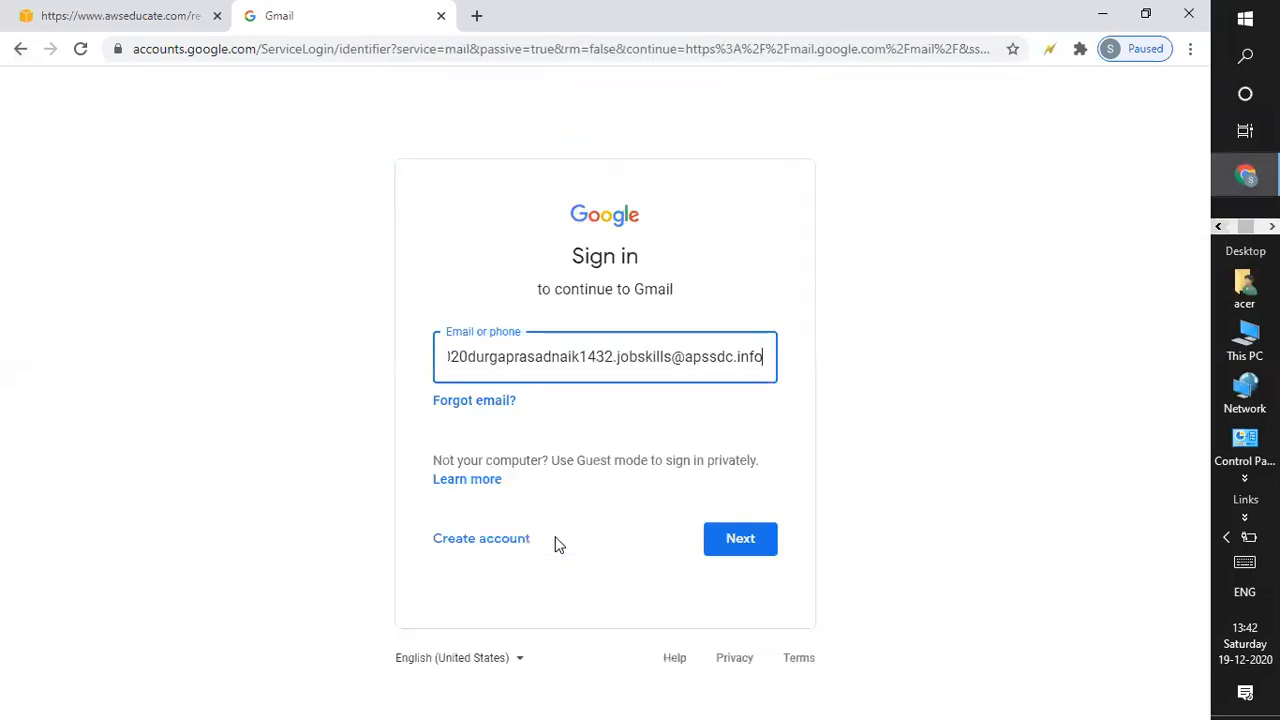
pyautogui.click(746, 538)
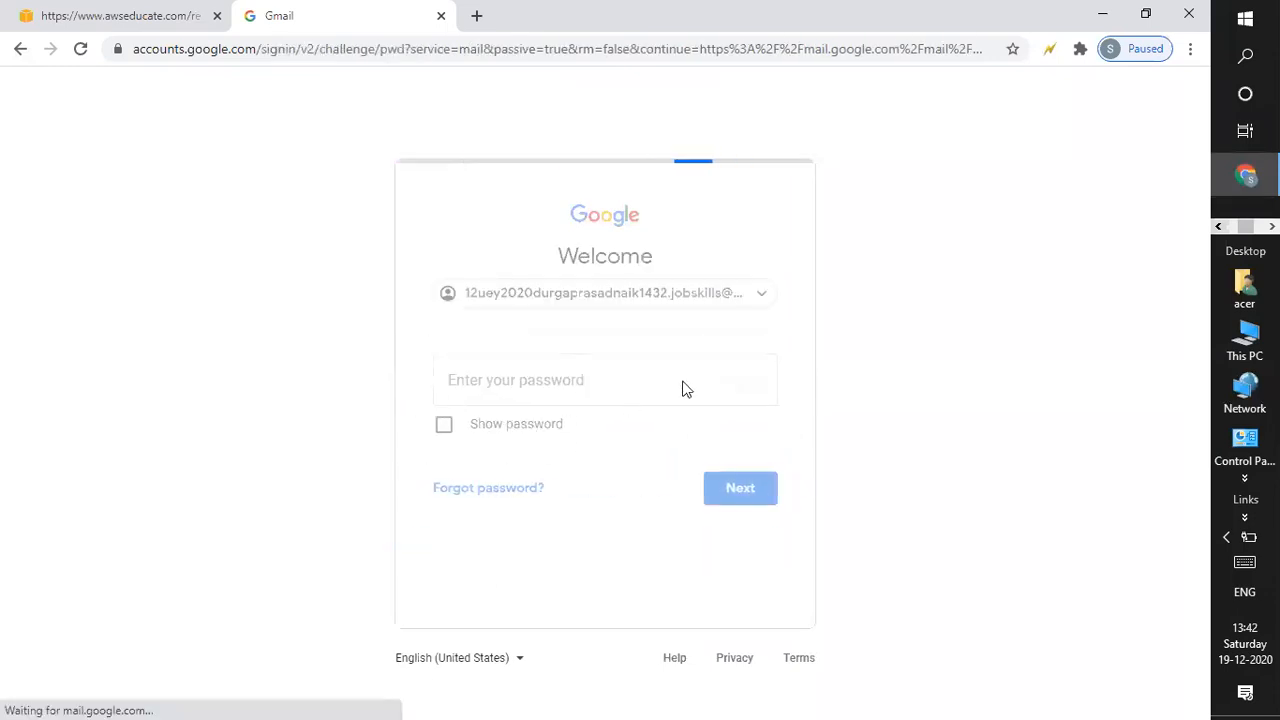
pyautogui.write('•')
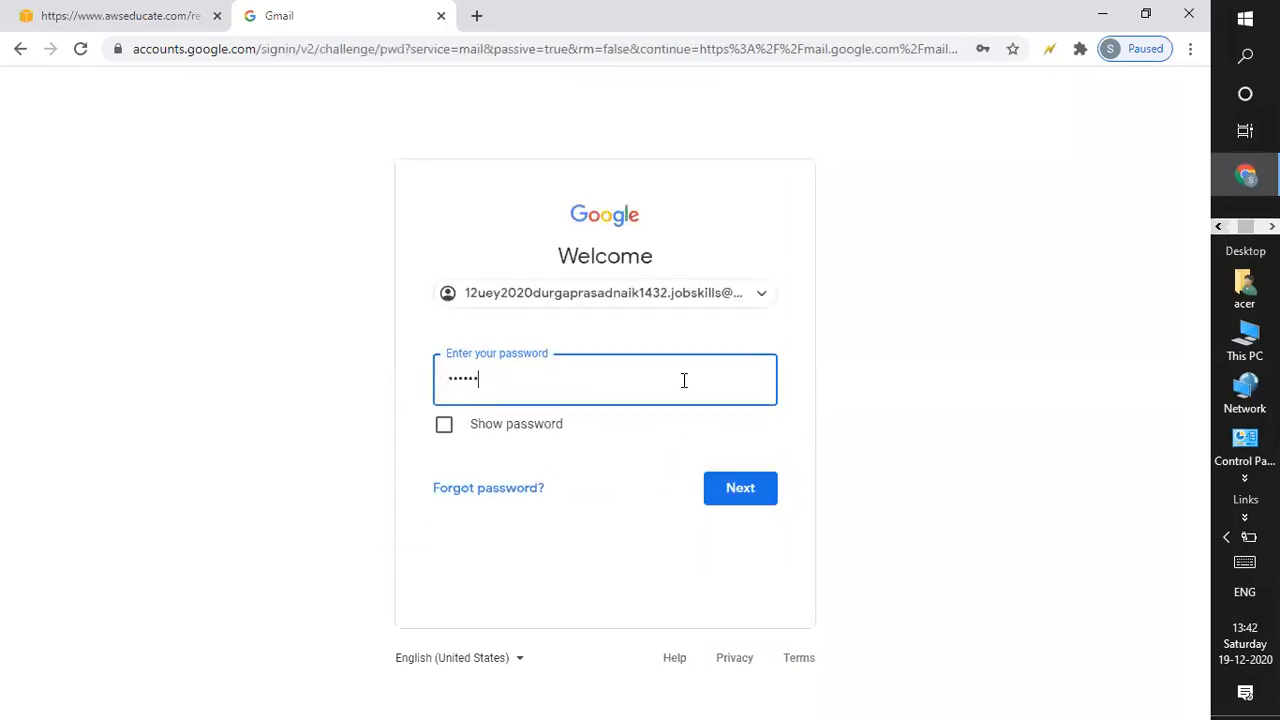
pyautogui.press('Return')
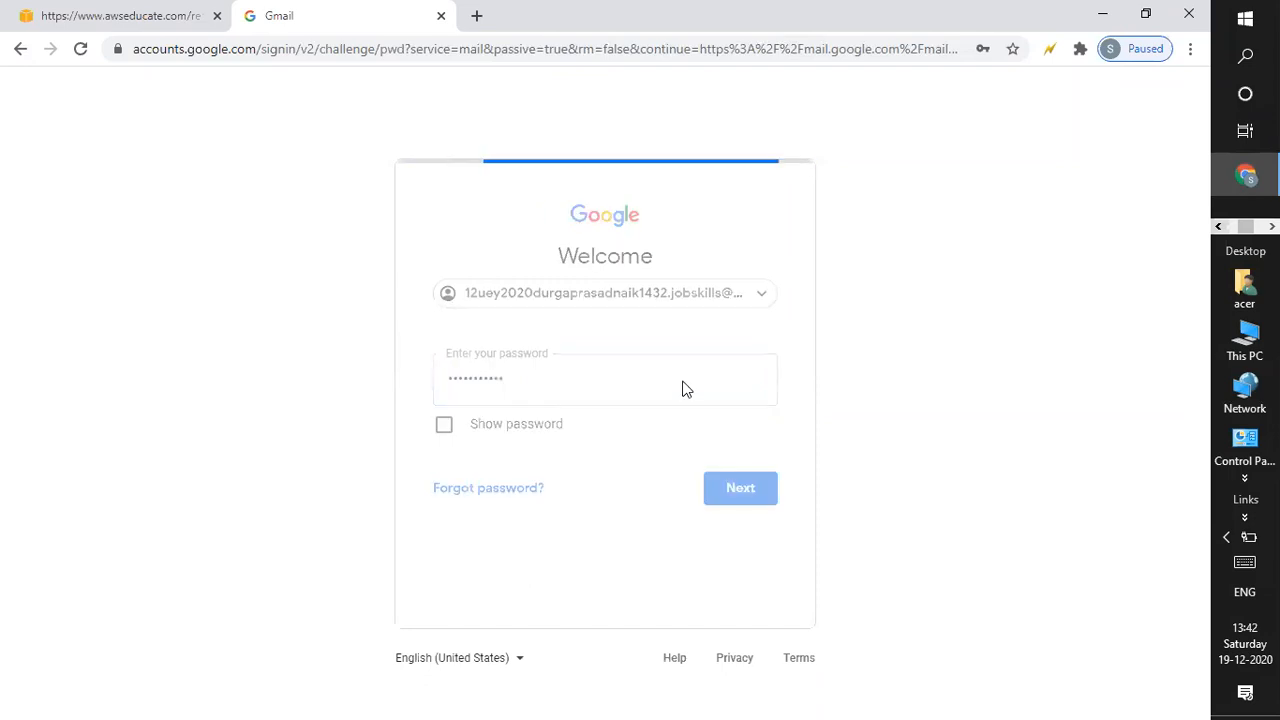
pyautogui.hotkey('alt', 'Tab')
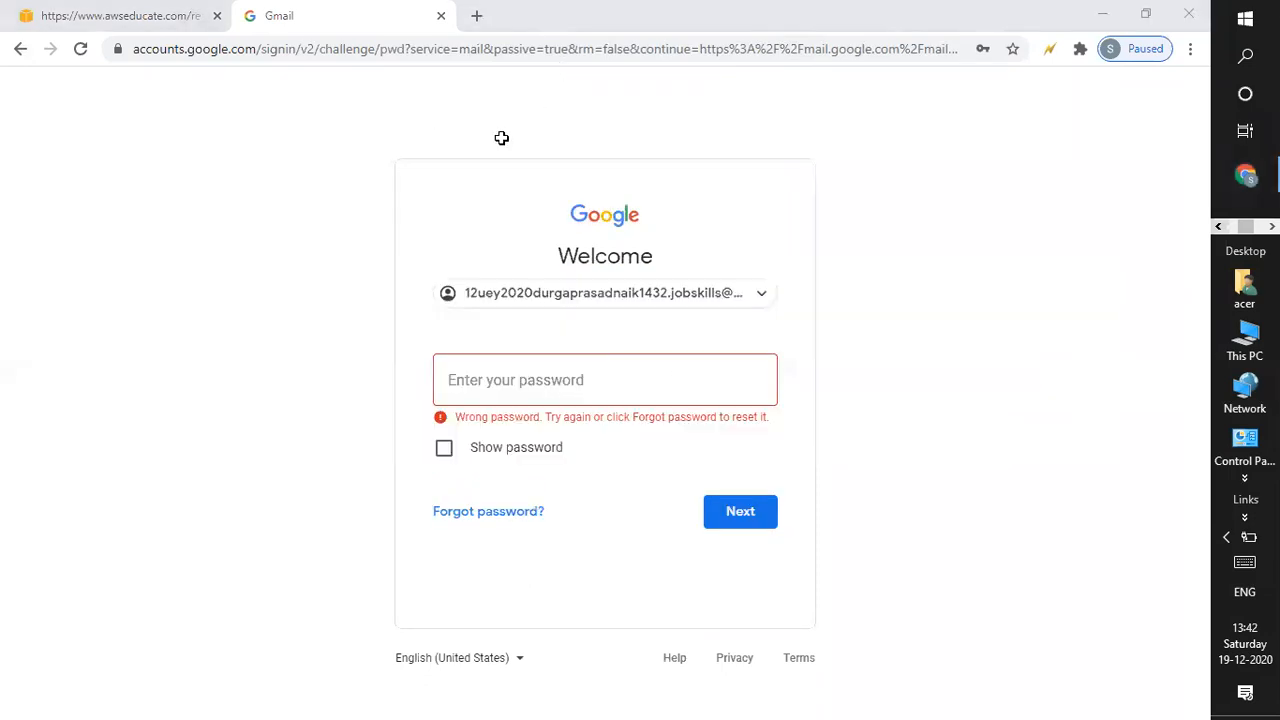
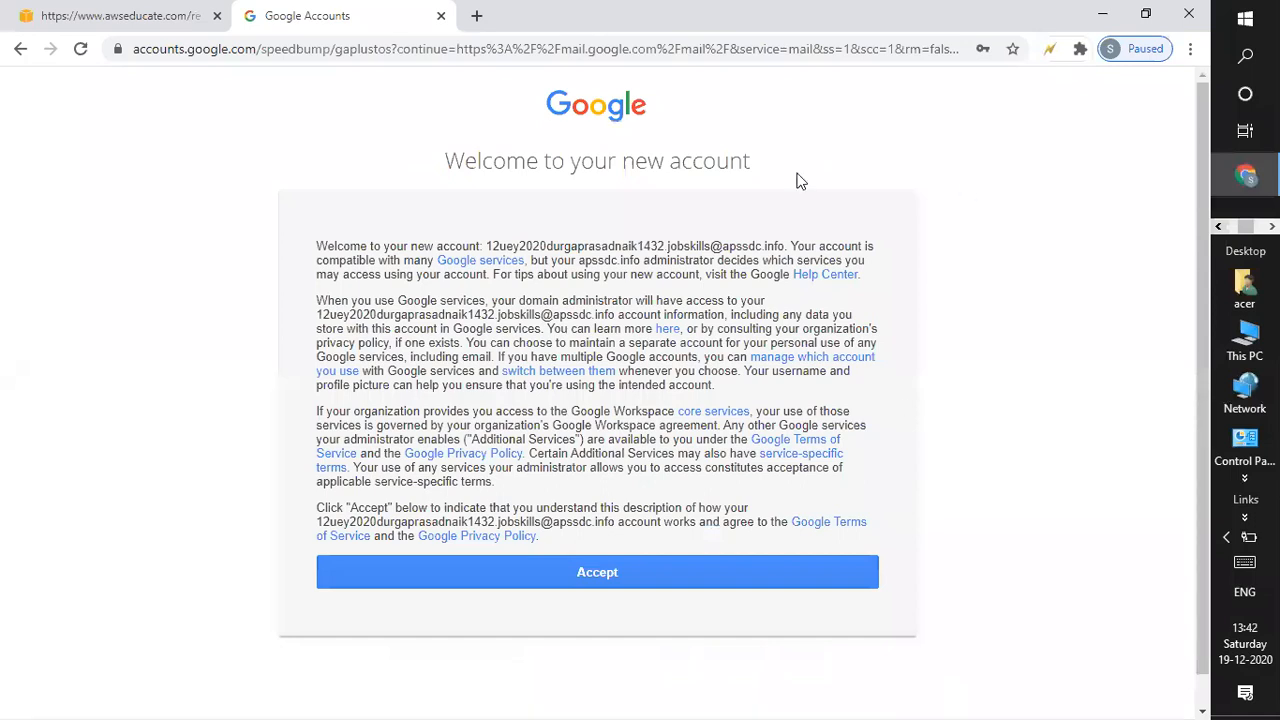
# Accept the 'Welcome to your new account' terms, retrying once while the page loads.
pyautogui.click(607, 576)
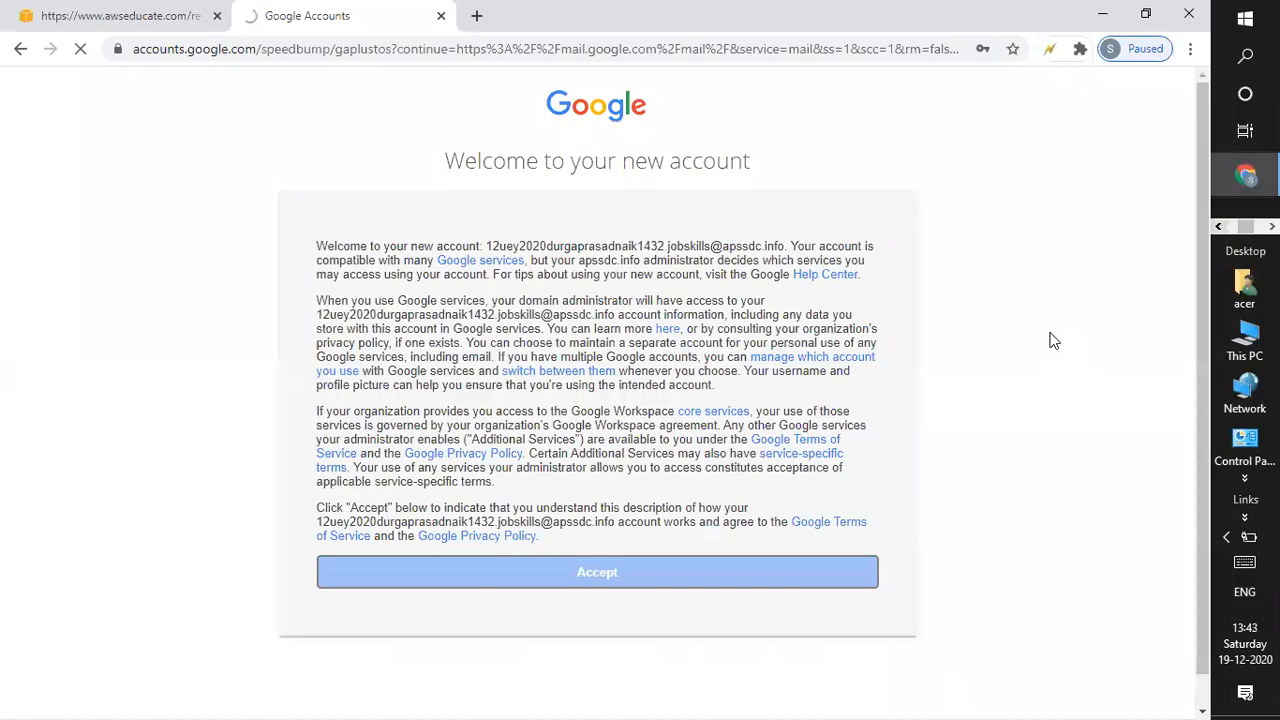
pyautogui.click(611, 570)
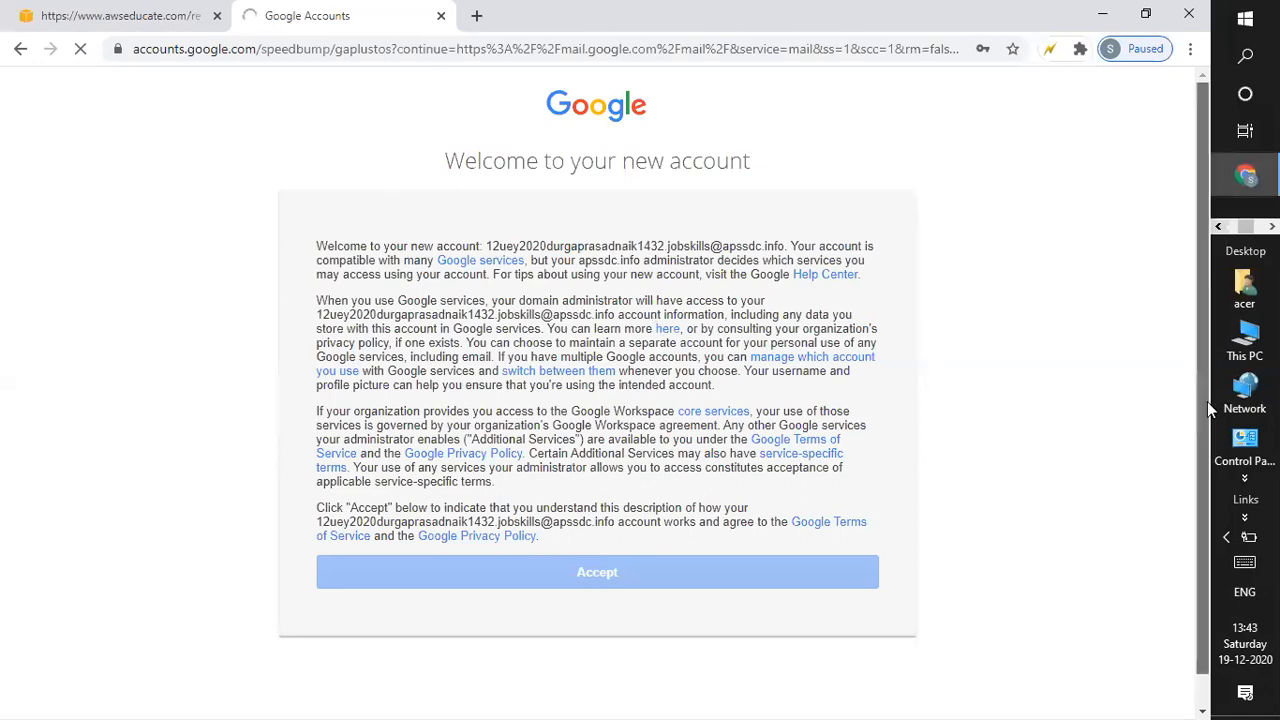
pyautogui.scroll(-1, 1100, 430)
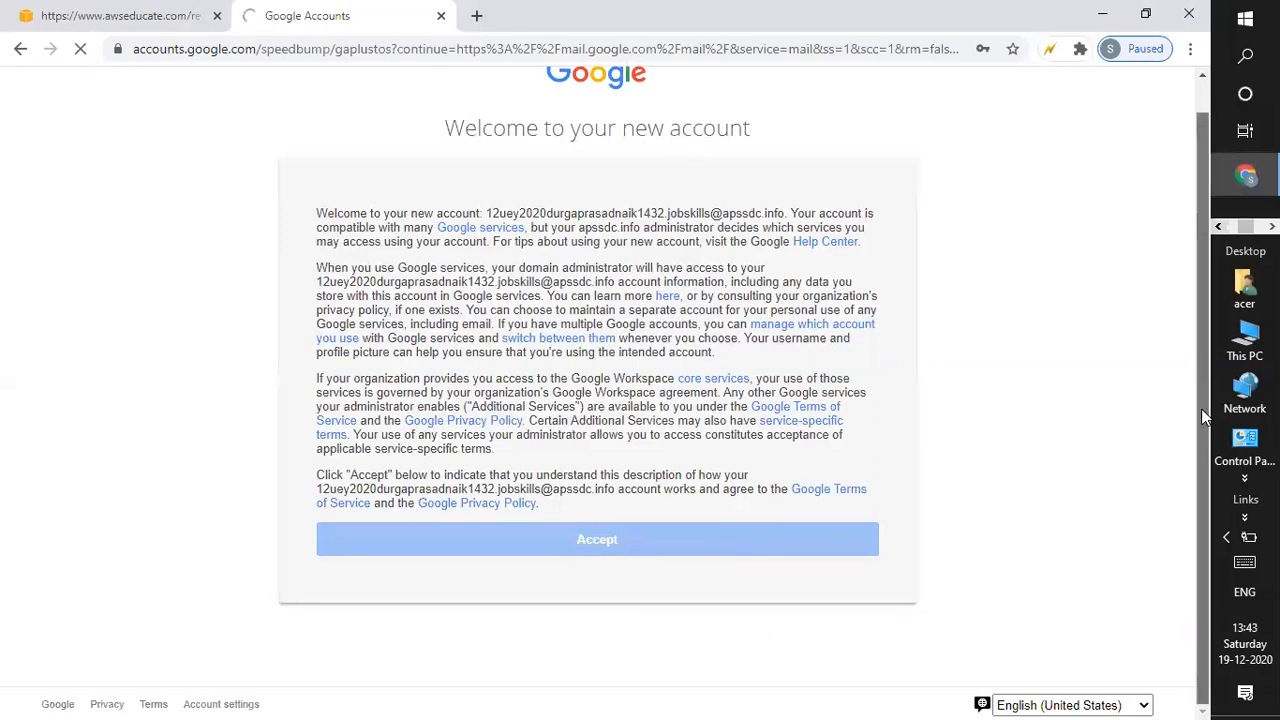
pyautogui.scroll(1, 1205, 176)
pyautogui.scroll(-1, 1175, 428)
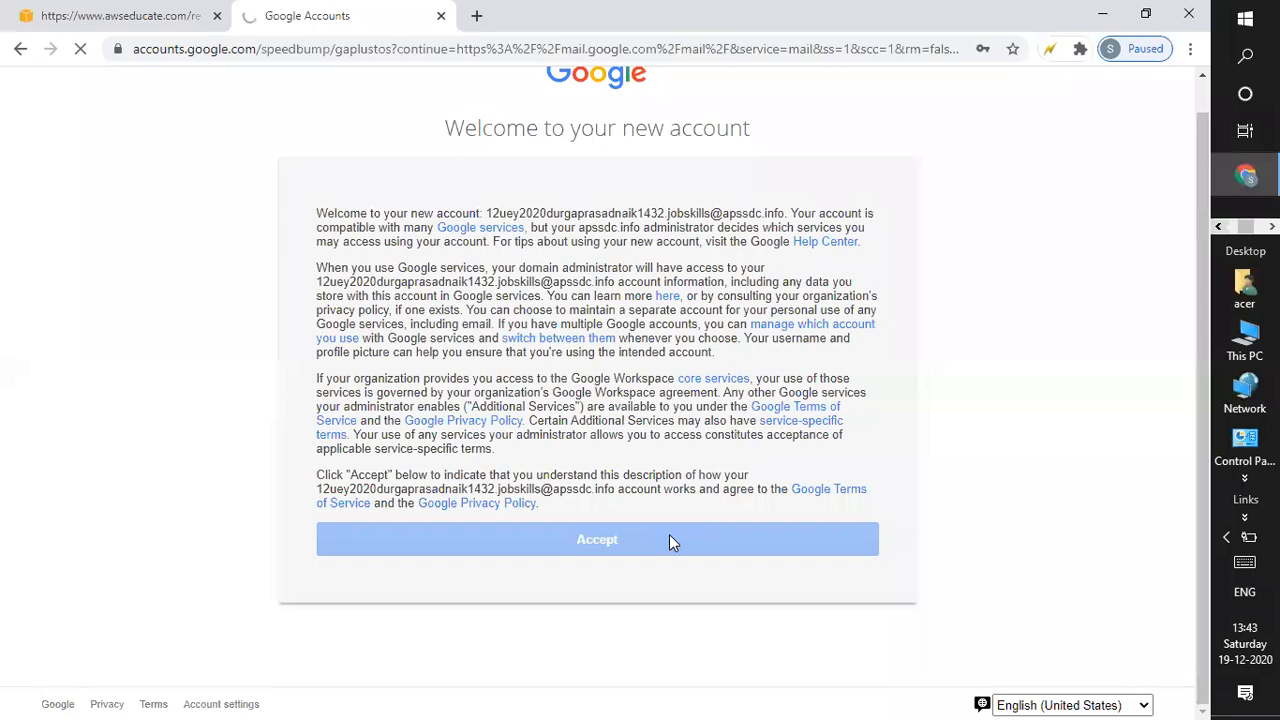
# View the AWS Educate 'Thanks :)' page, then close that tab.
pyautogui.click(117, 16)
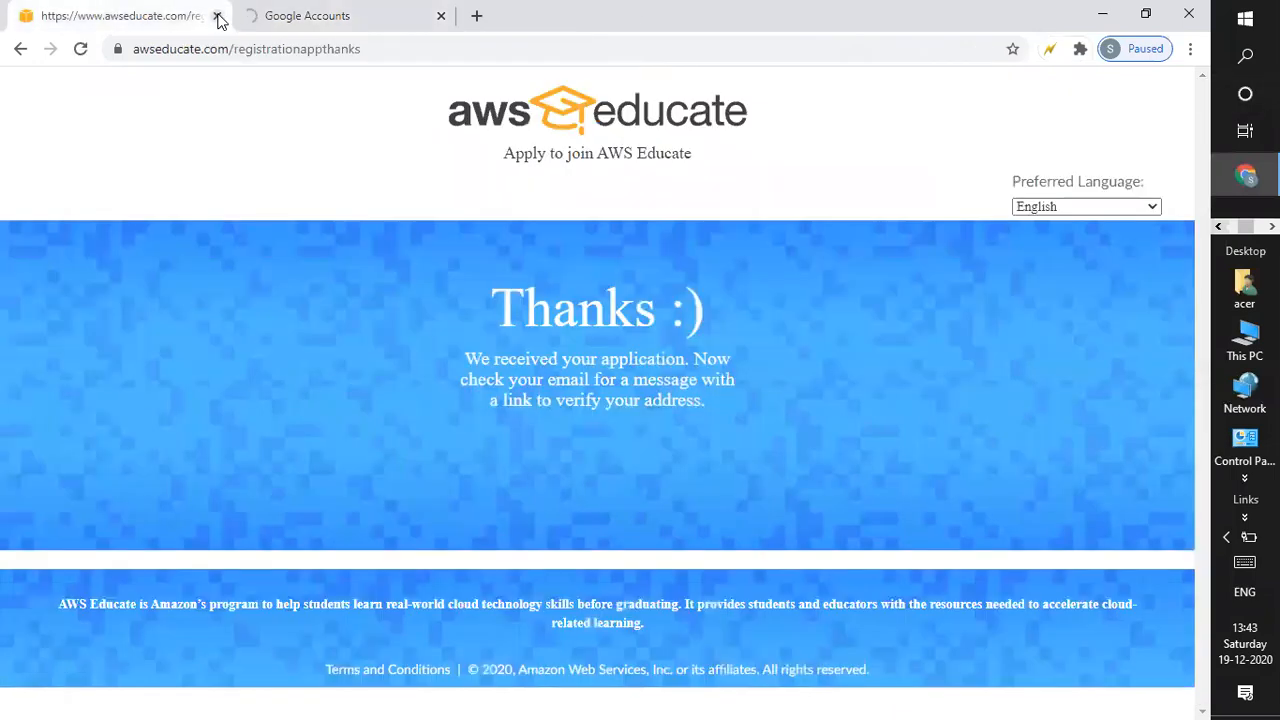
pyautogui.hotkey('ctrl', 'w')
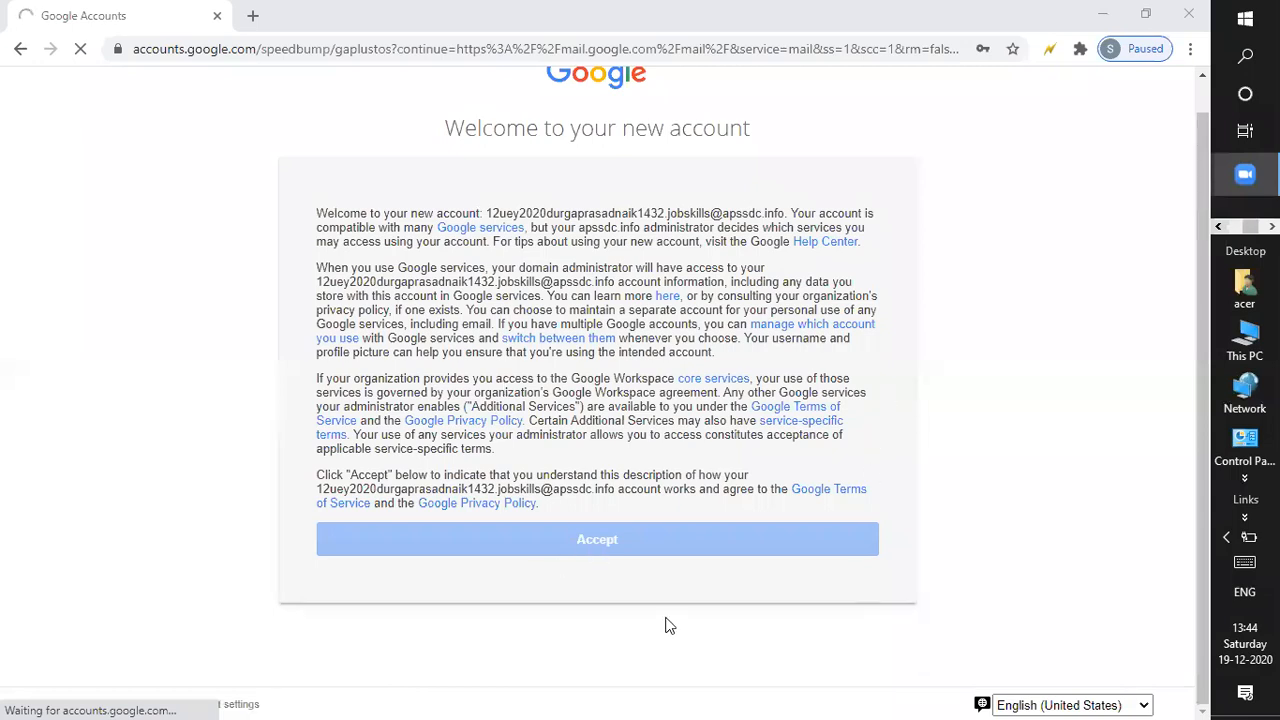
# Accept the welcome terms again and wait for the recovery options page to load.
pyautogui.click(581, 538)
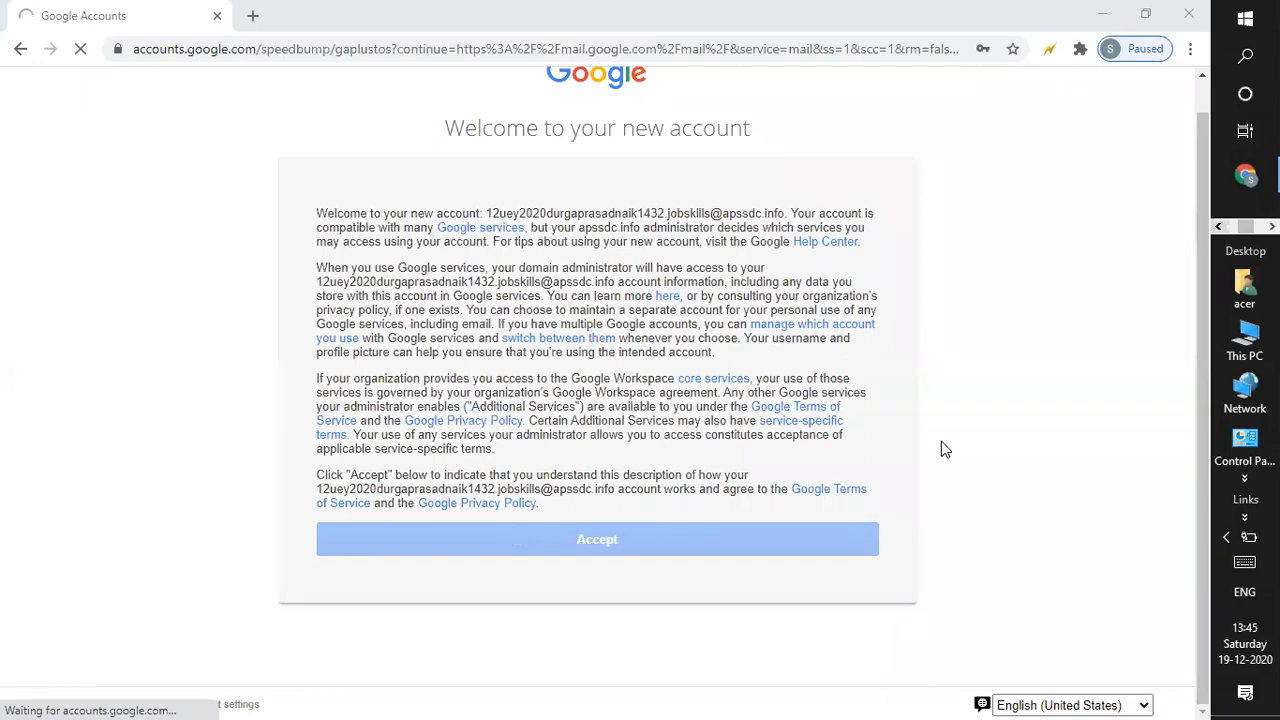
pyautogui.moveTo(1196, 210); pyautogui.dragTo(1211, 113)
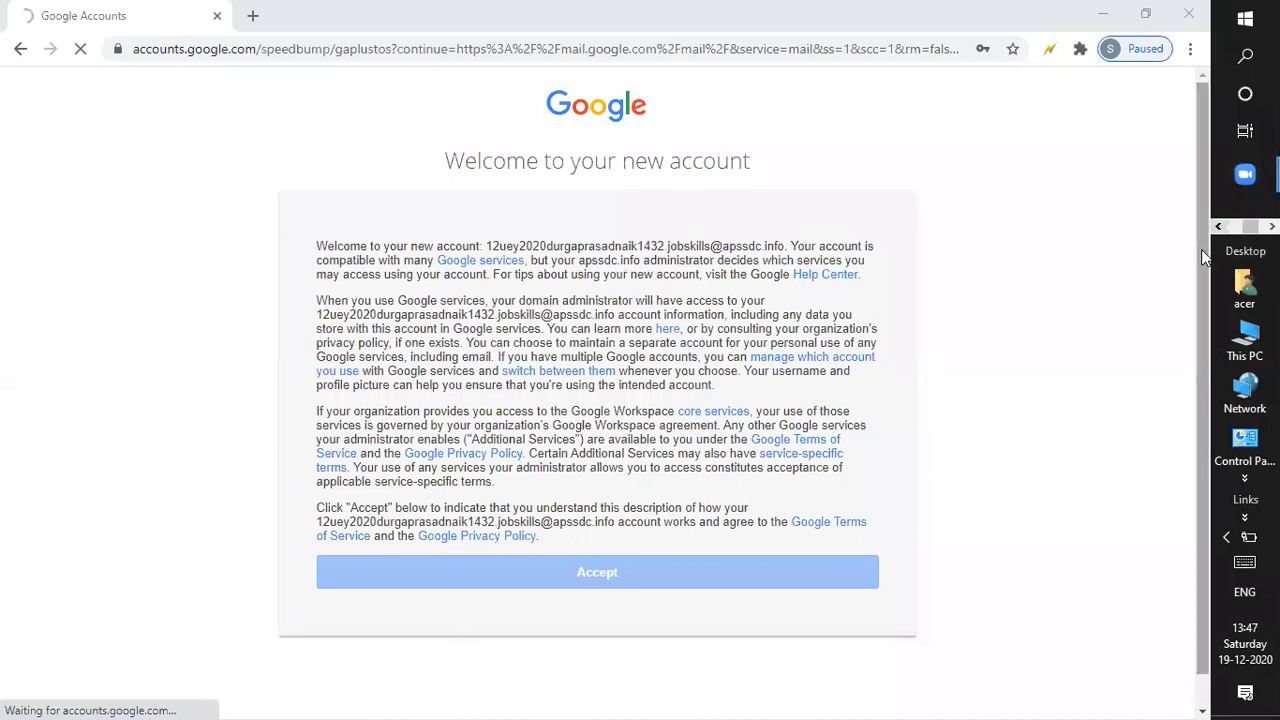
pyautogui.scroll(-1, 1205, 257)
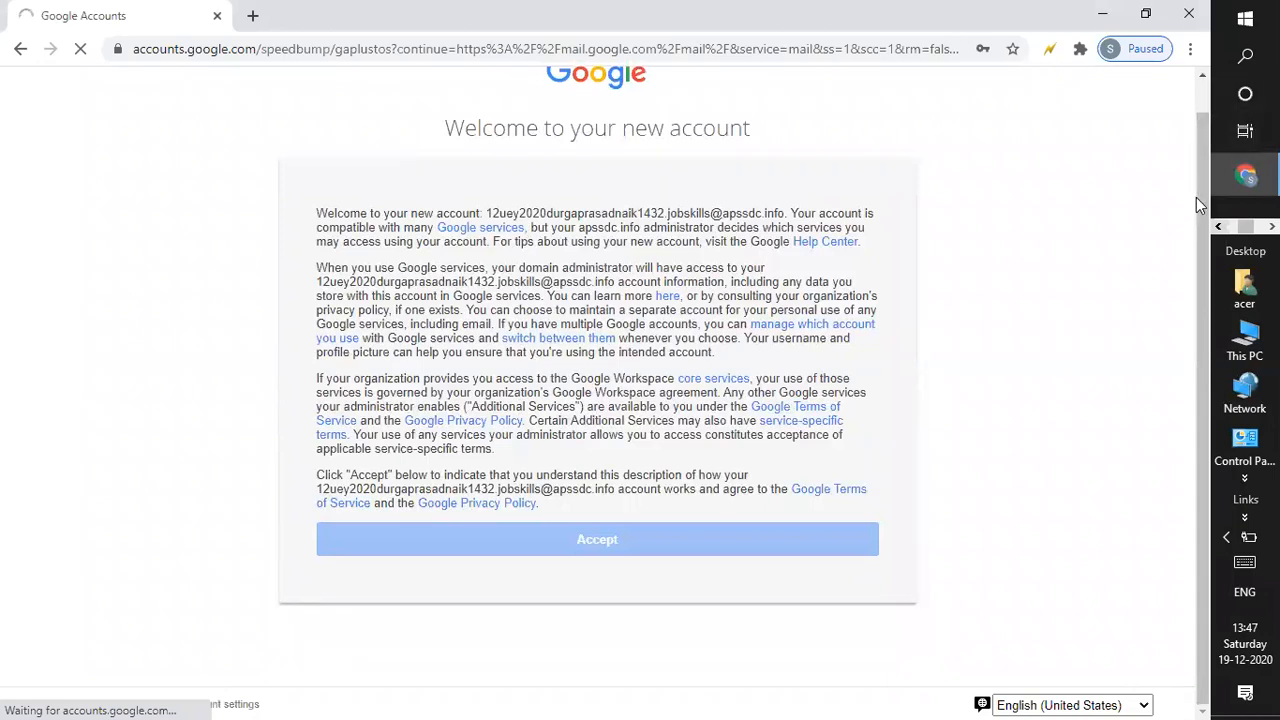
pyautogui.scroll(1, 1203, 105)
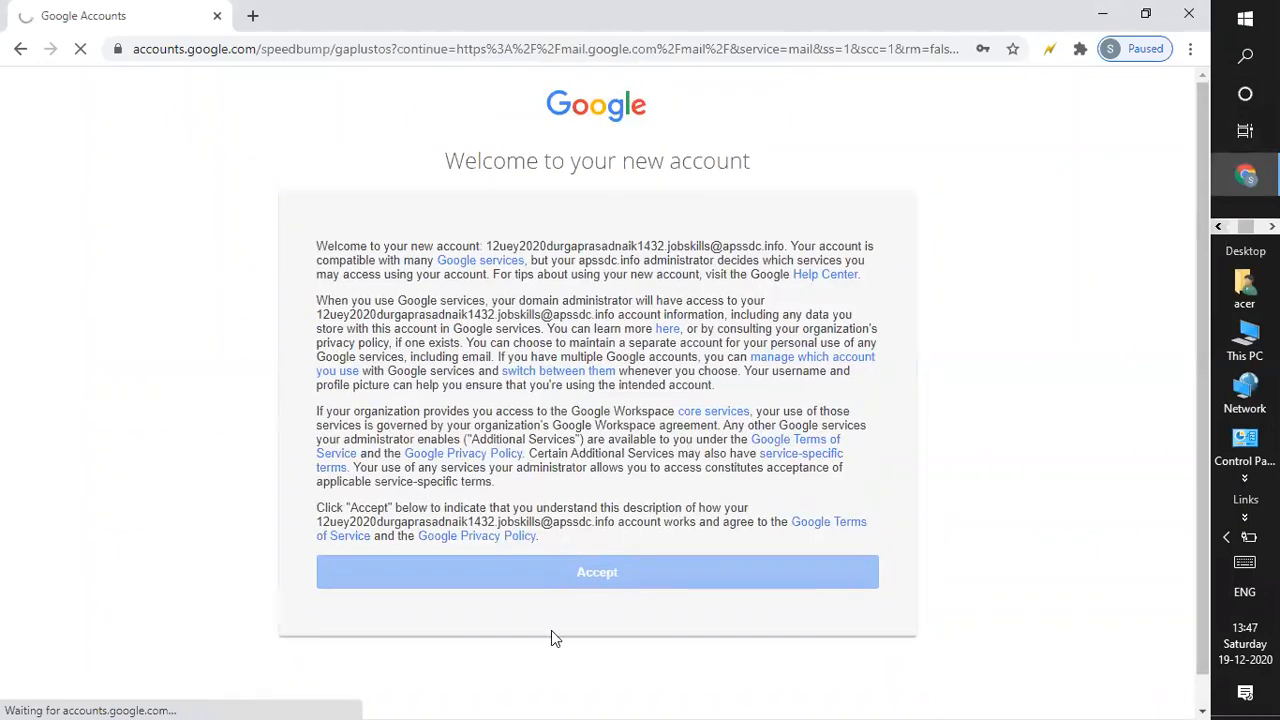